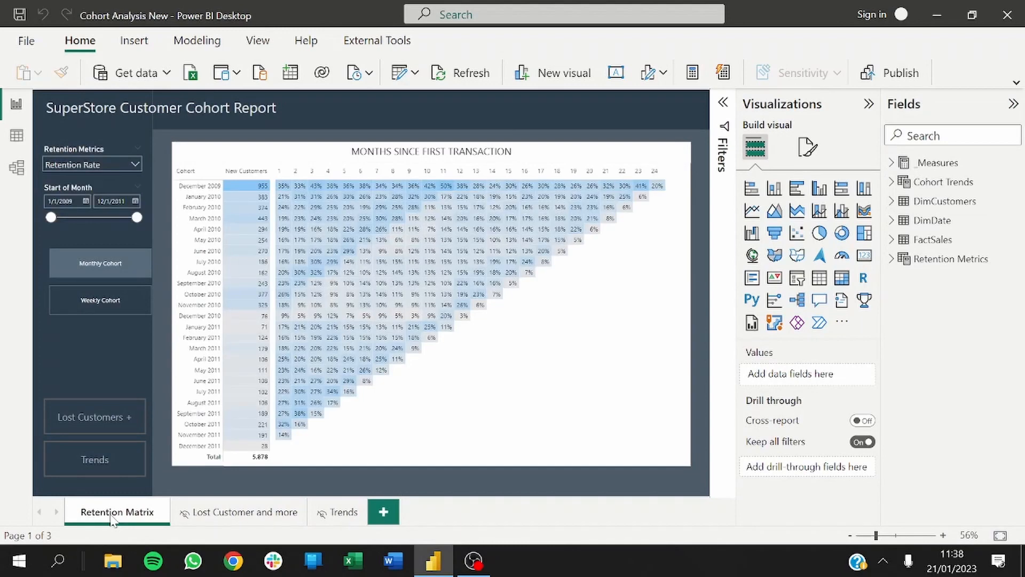
- Set the Retention Metrics slicer on the Retention Matrix page to Cohort Performance
click(80, 164)
click(88, 202)
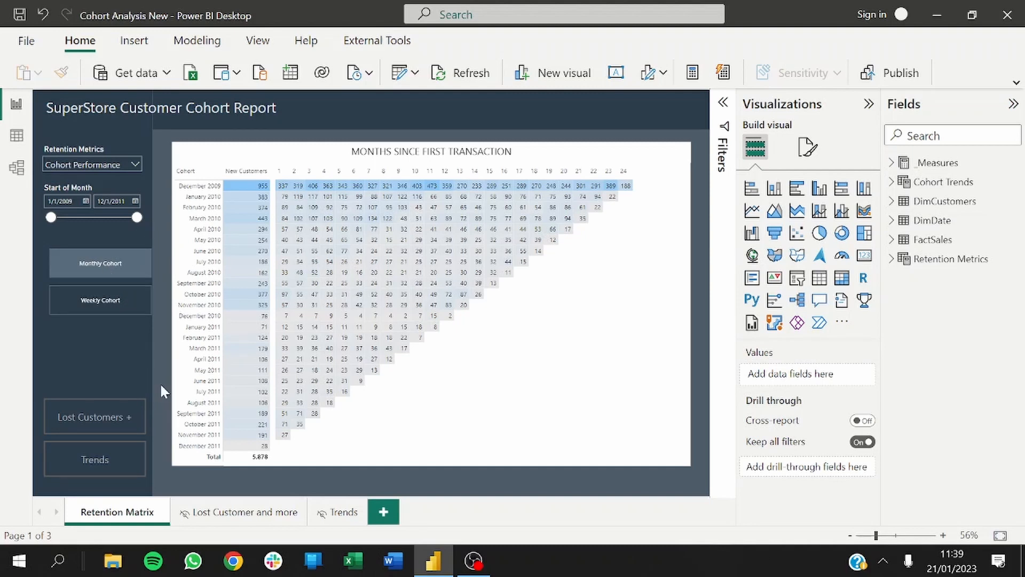
- Examine the relationships between DimCustomers, FactSales and DimDate in the data model diagram, with the Properties pane collapsed
click(16, 166)
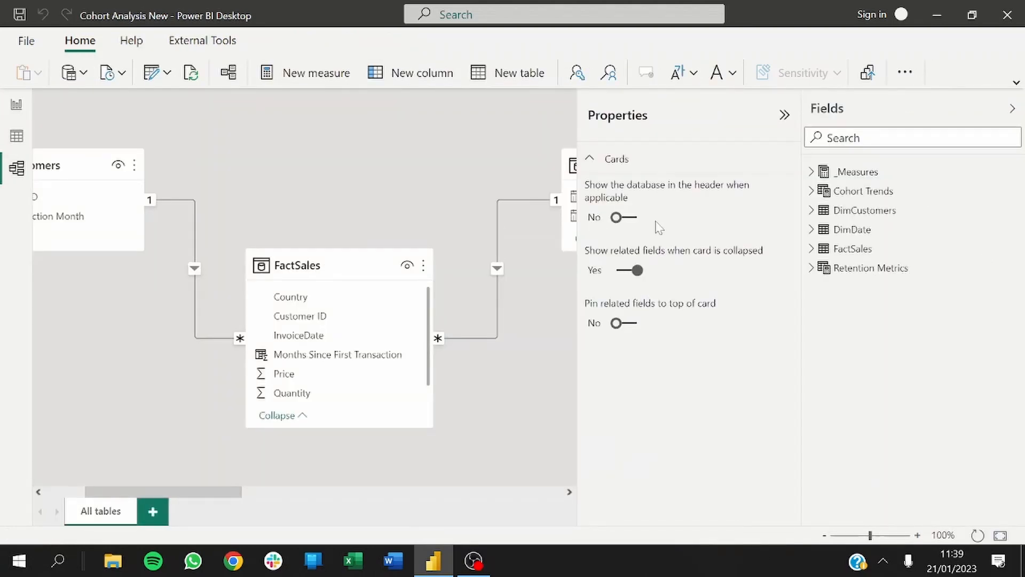
click(783, 115)
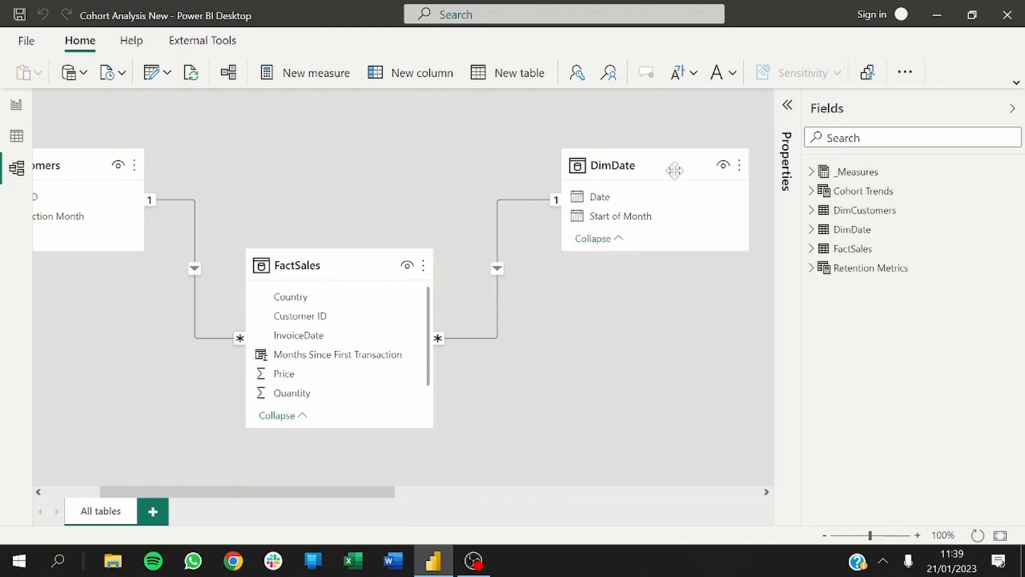
drag(292, 498, 258, 494)
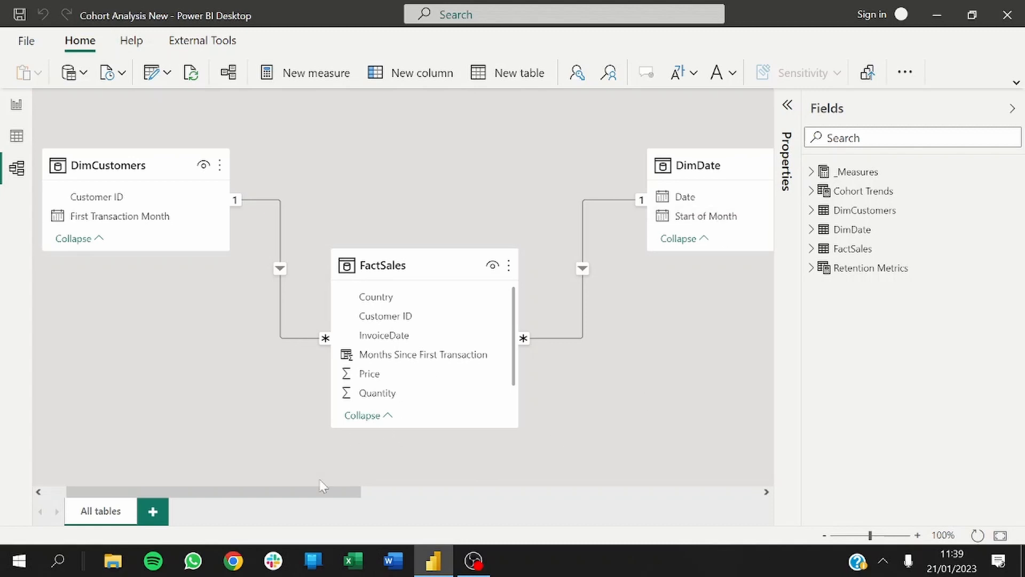
drag(314, 492, 398, 495)
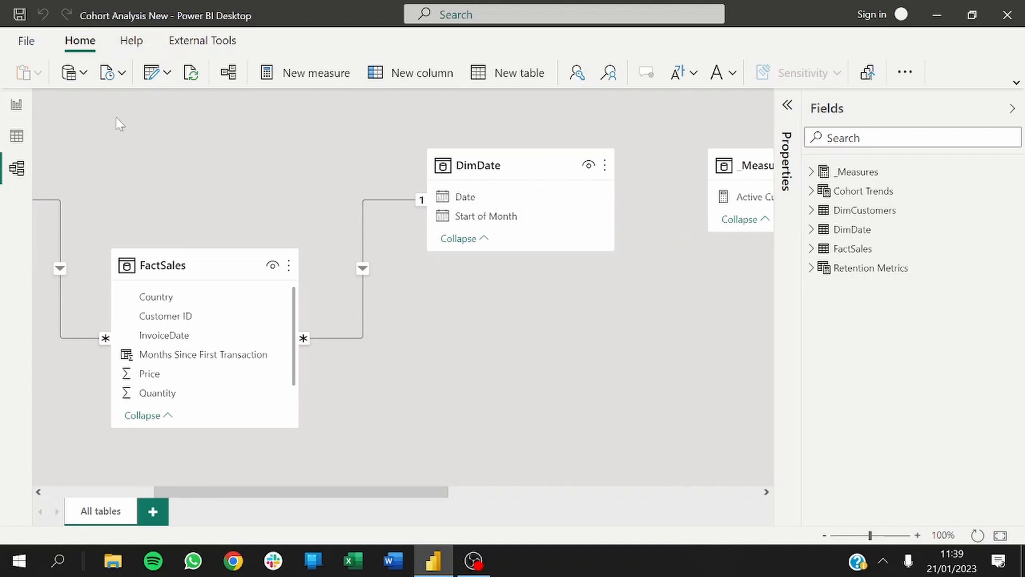
- Open the report's queries in Power Query Editor and add a Start of Week column to DimDate based on the Date column
click(17, 104)
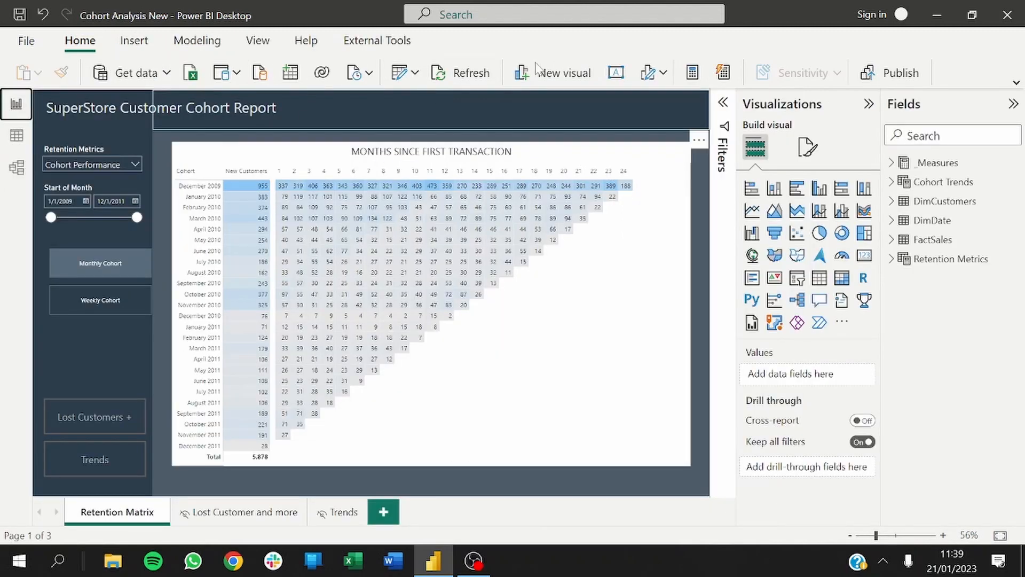
click(415, 72)
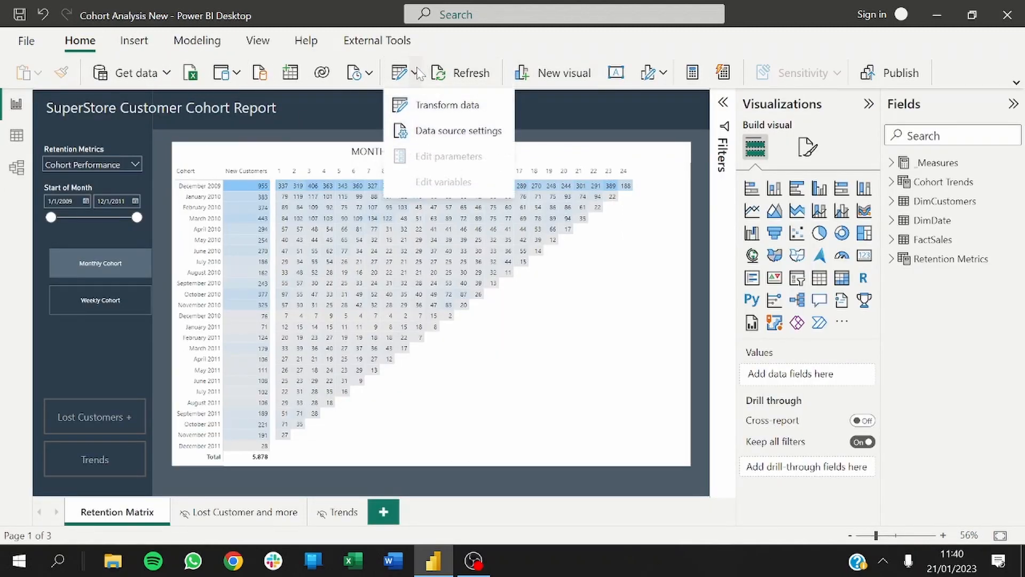
click(422, 110)
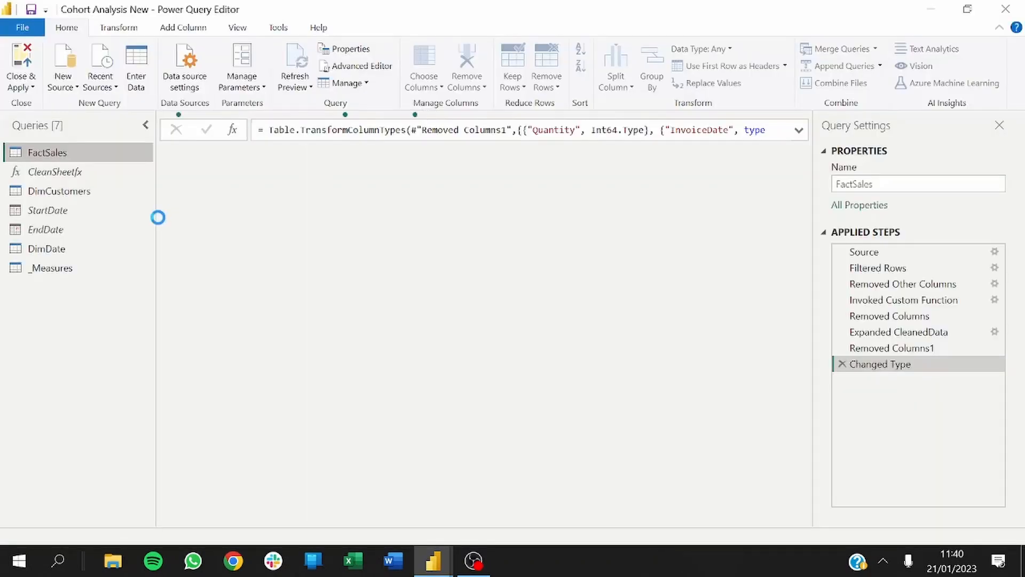
click(48, 249)
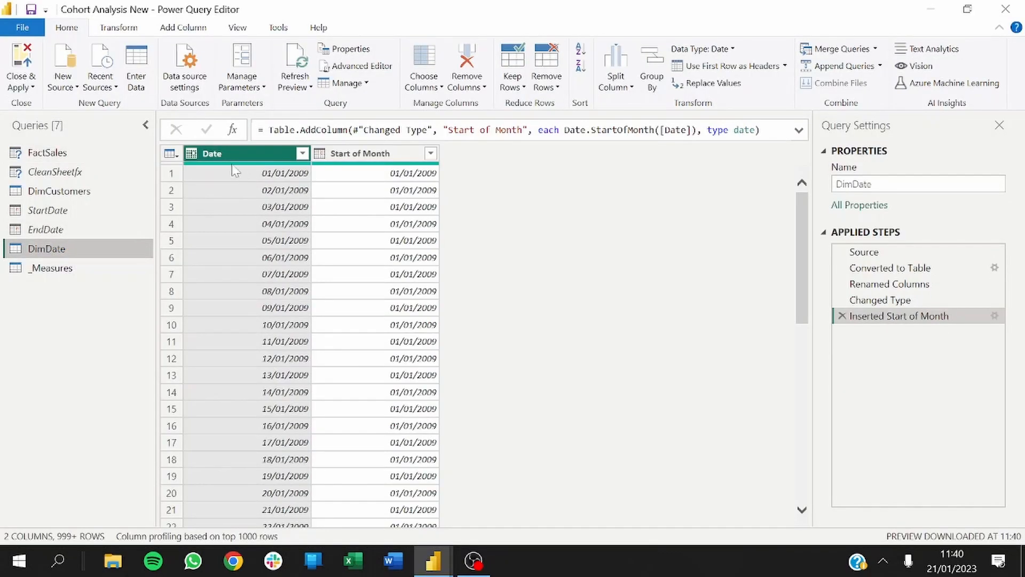
click(176, 30)
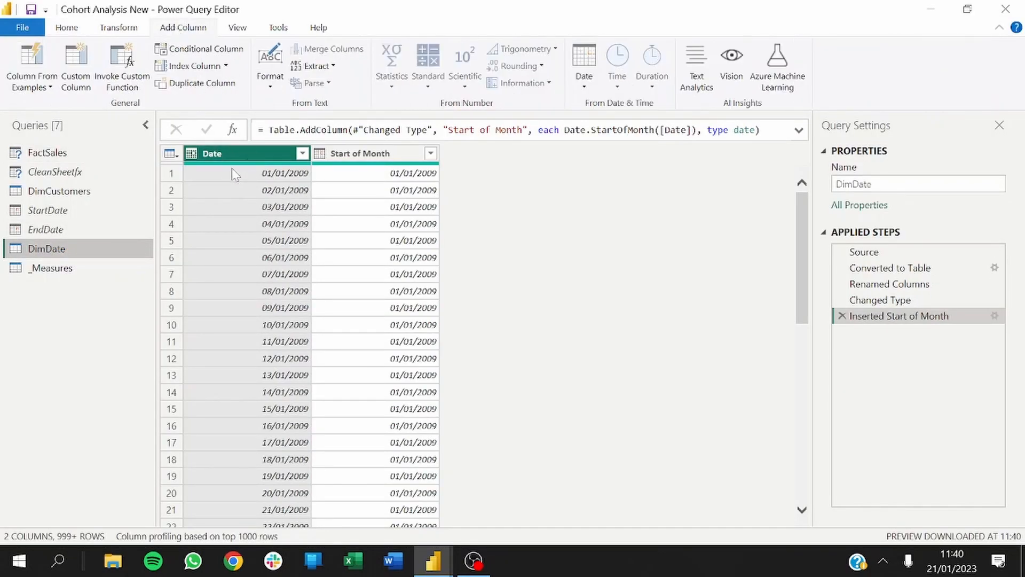
click(584, 85)
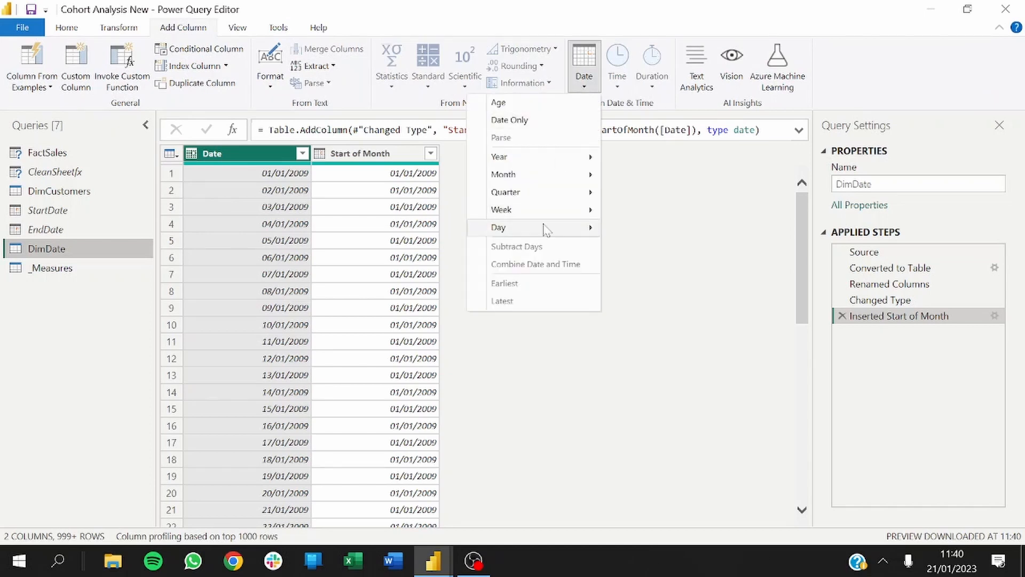
mouse_move(526, 210)
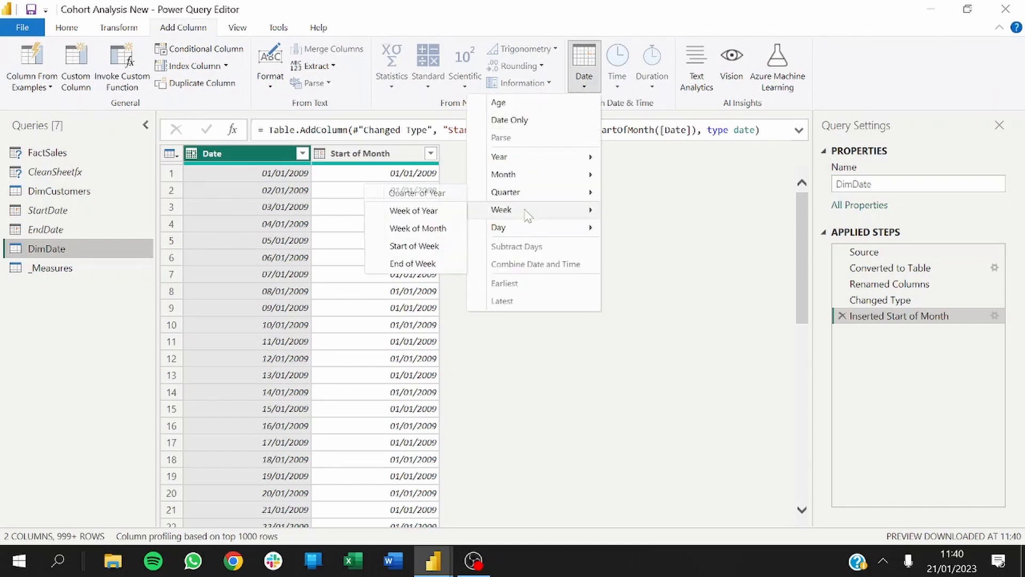
click(415, 246)
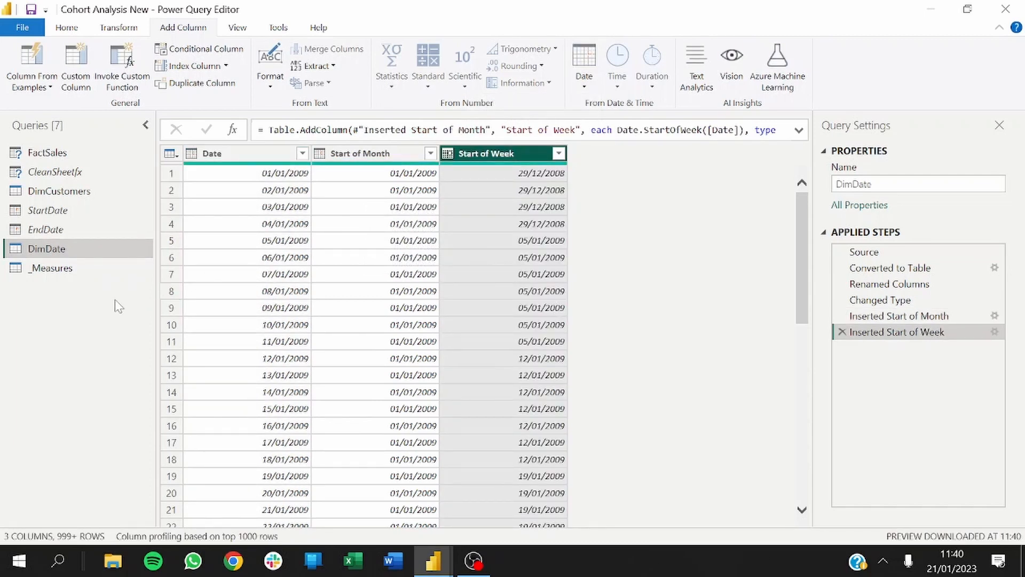
- Review the Grouped Rows and Custom1 steps of the DimCustomers query, showing the full Custom1 formula
click(57, 191)
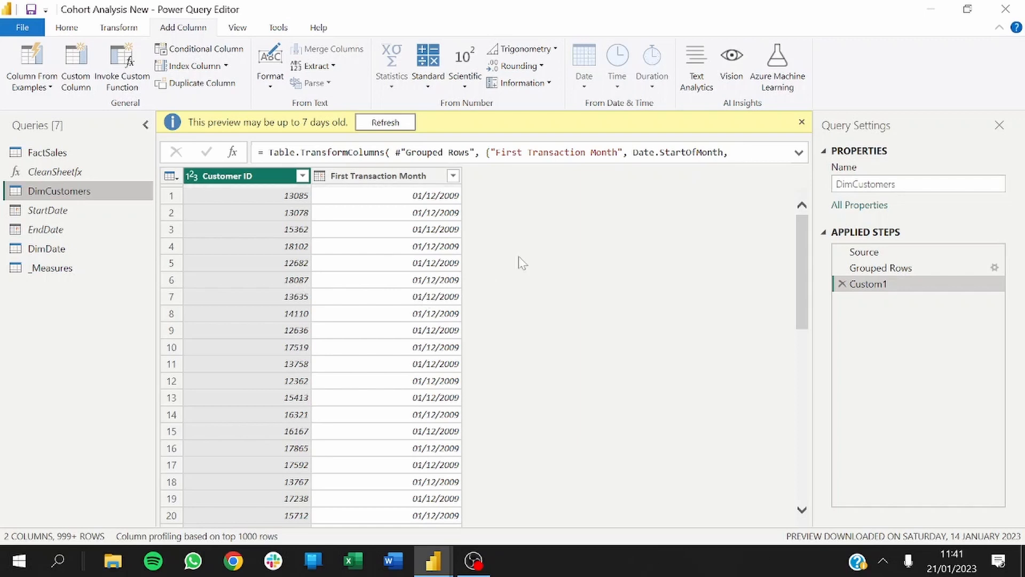
click(881, 268)
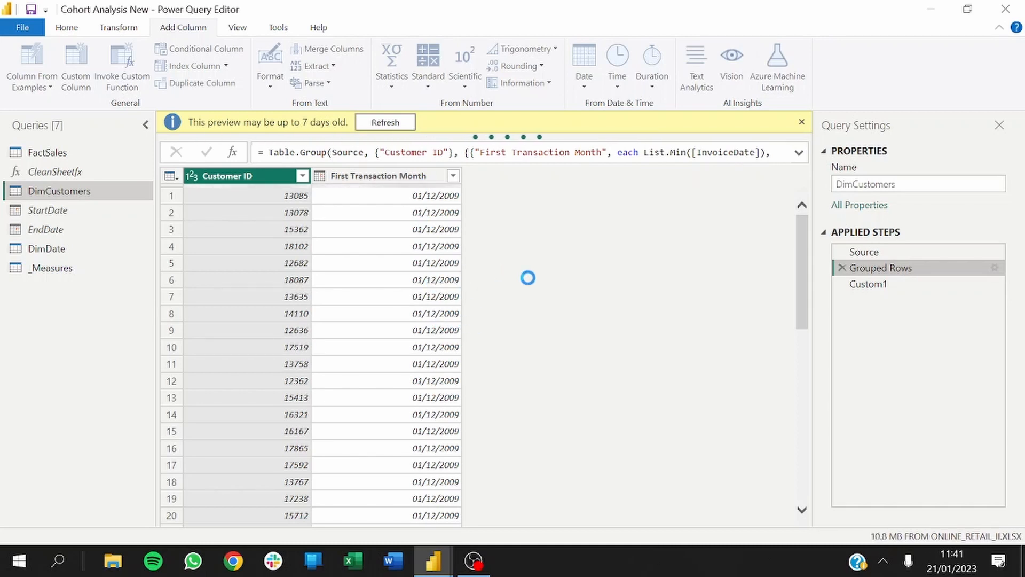
click(884, 286)
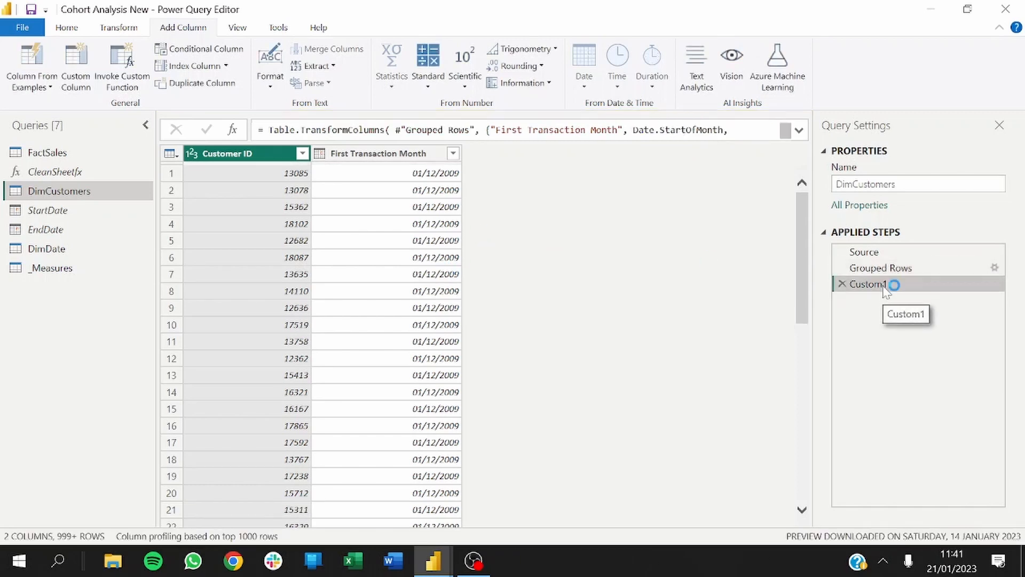
click(798, 129)
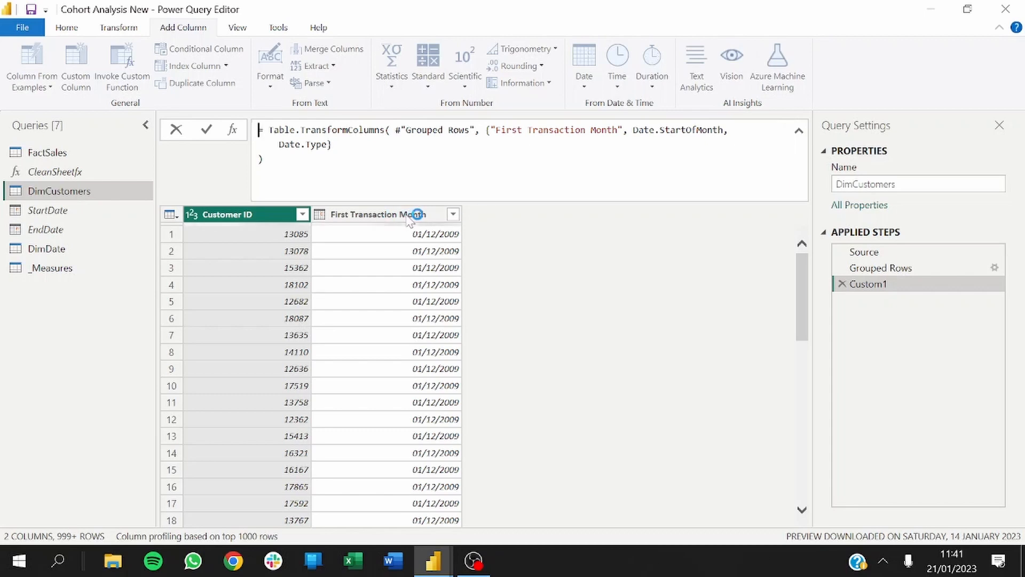
- Insert a Start of Week column based on First Transaction Month right after the Grouped Rows step in DimCustomers
click(900, 269)
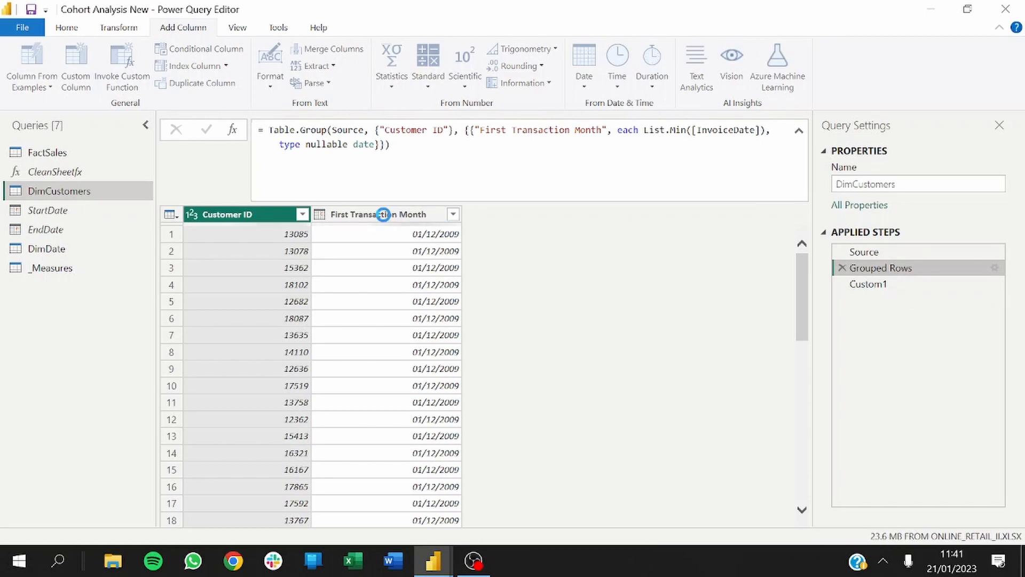
click(387, 214)
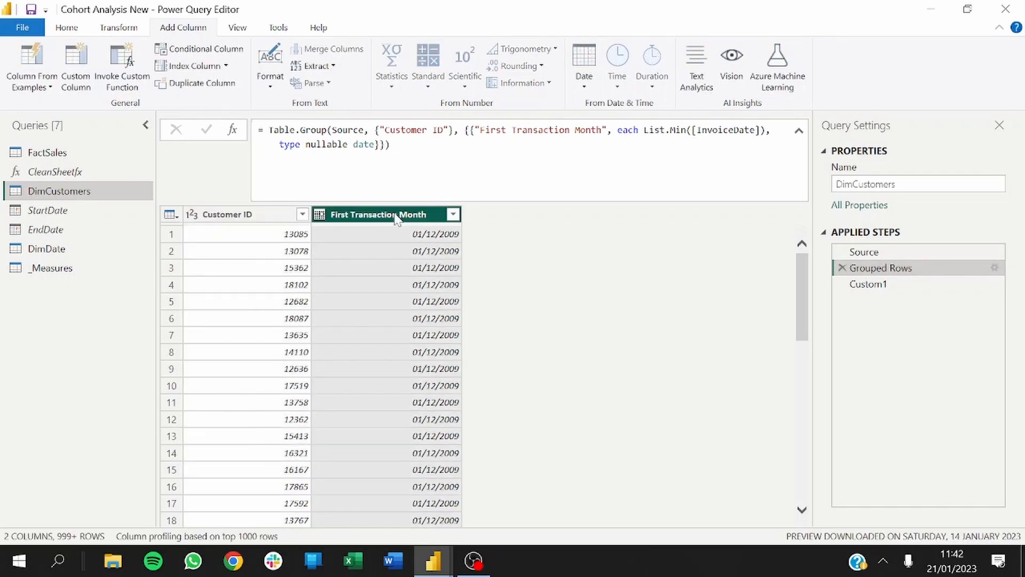
click(584, 66)
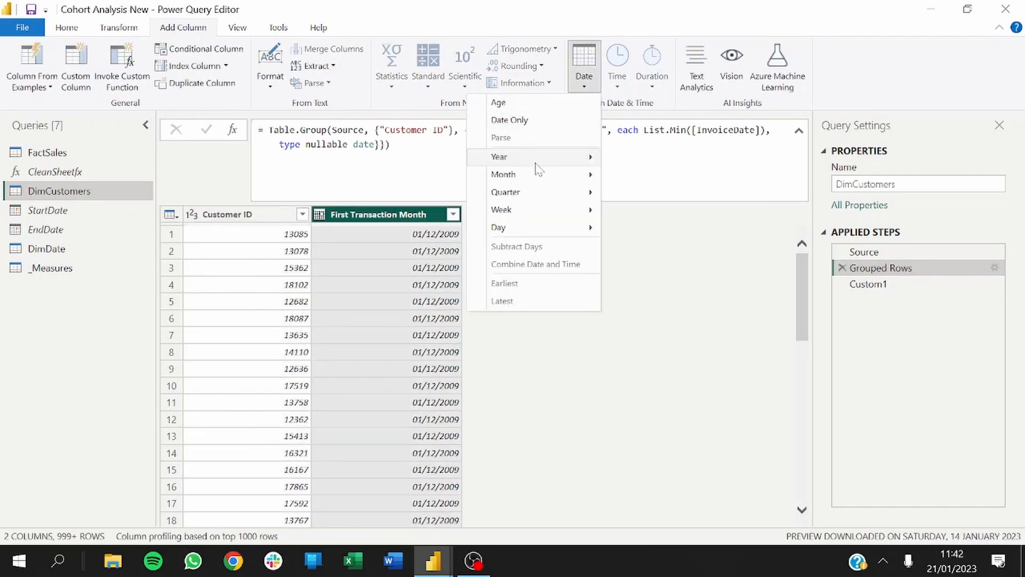
mouse_move(550, 213)
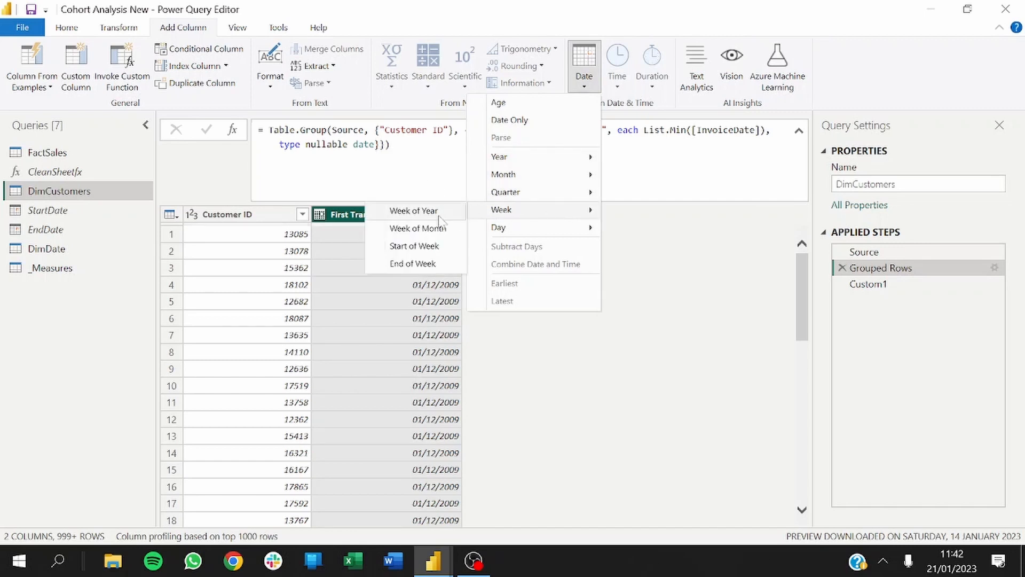
click(422, 250)
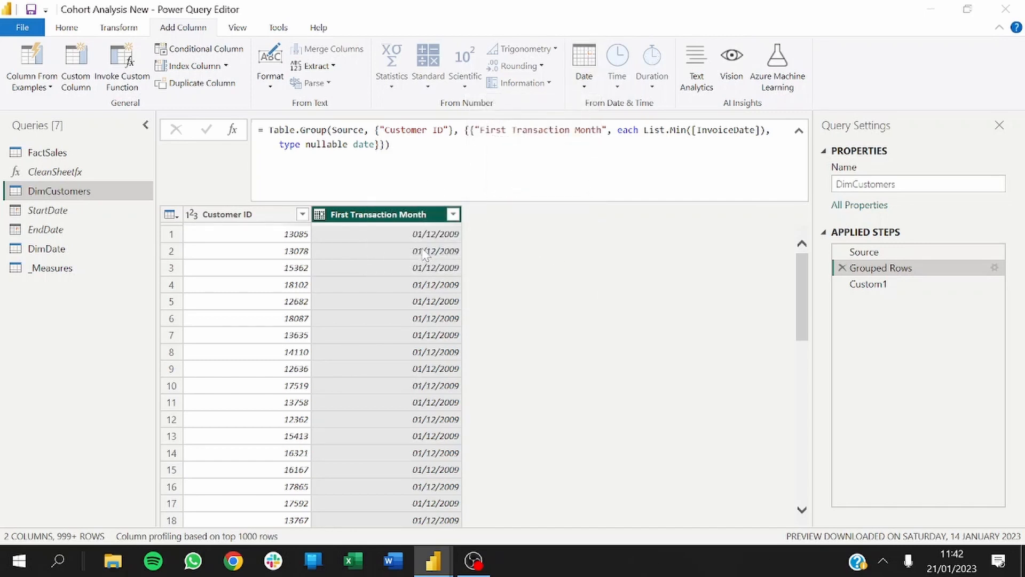
click(590, 314)
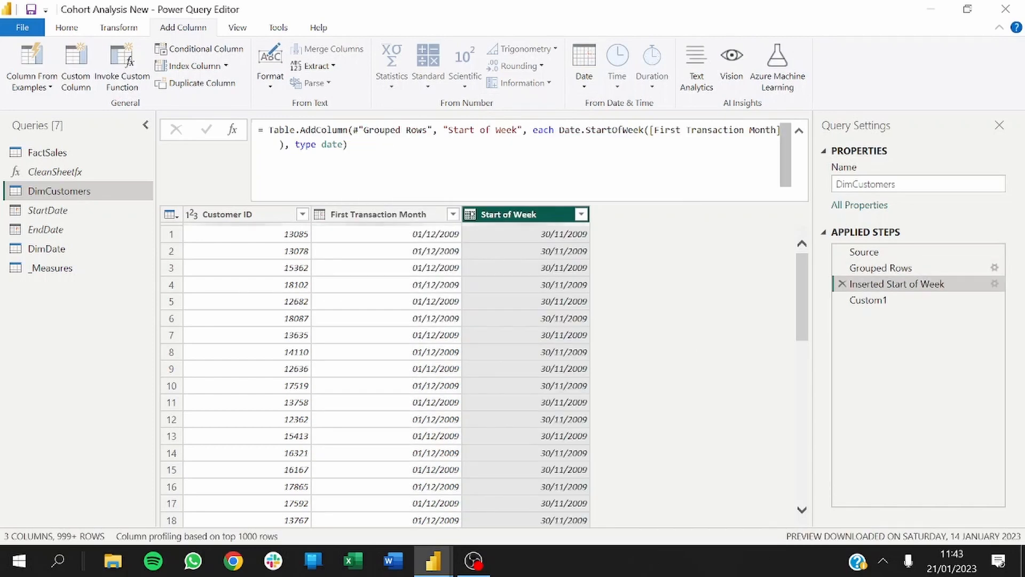
- Rename the inserted column to "First Transaction Week" within its Table.AddColumn formula
drag(499, 129, 449, 130)
text(First Transac)
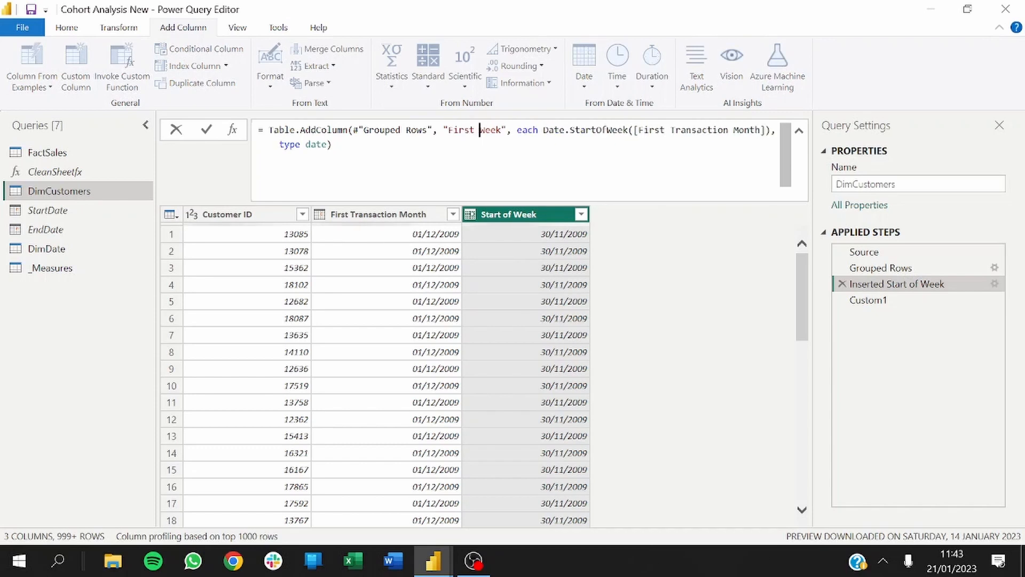
text(tion Week", ea)
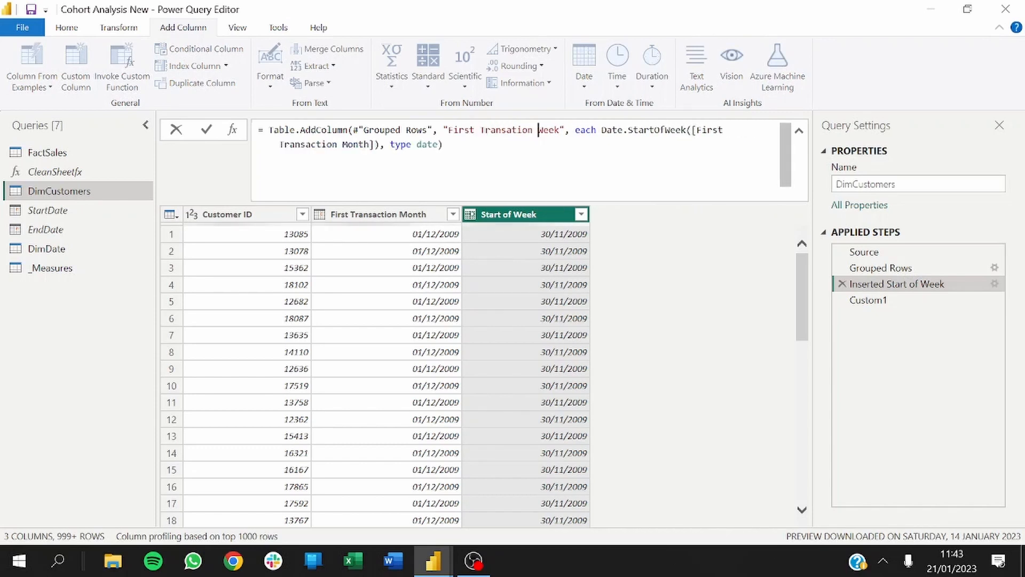
text(c)
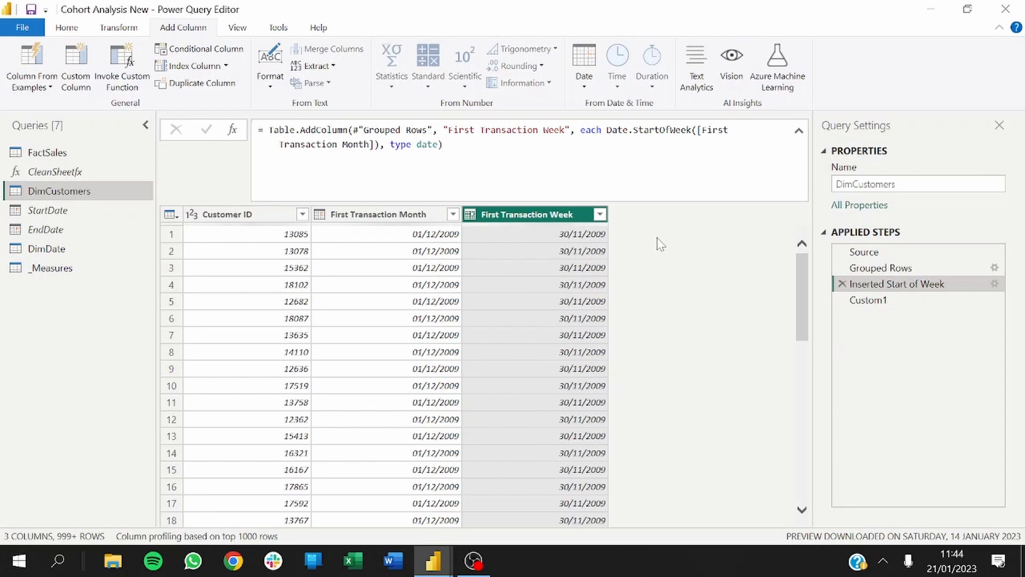
- Apply the query changes to the data model and close Power Query Editor
click(67, 27)
click(33, 86)
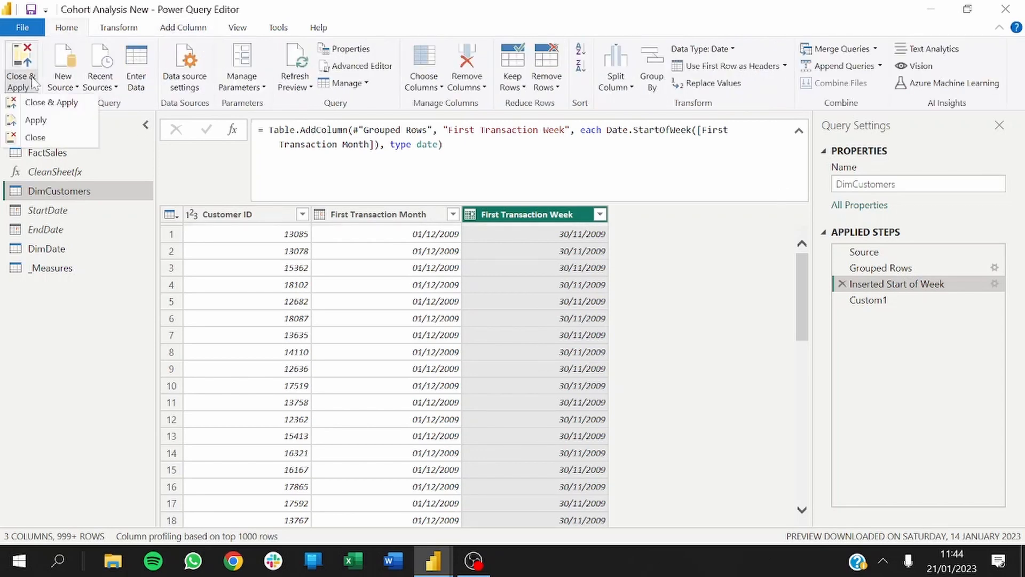
click(37, 104)
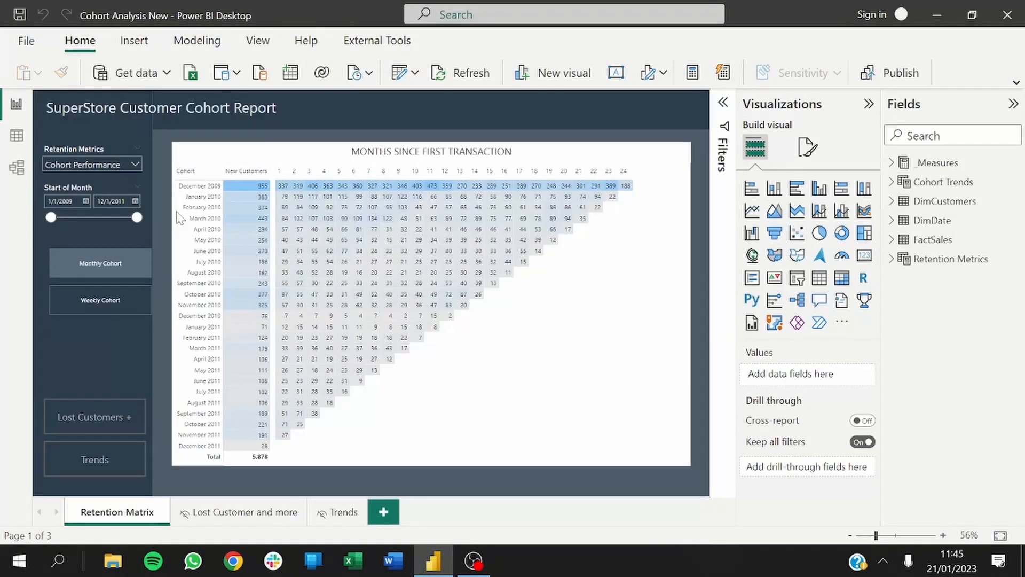
- Copy the complete DAX formula of the Months Since First Transaction column in the FactSales table
click(19, 139)
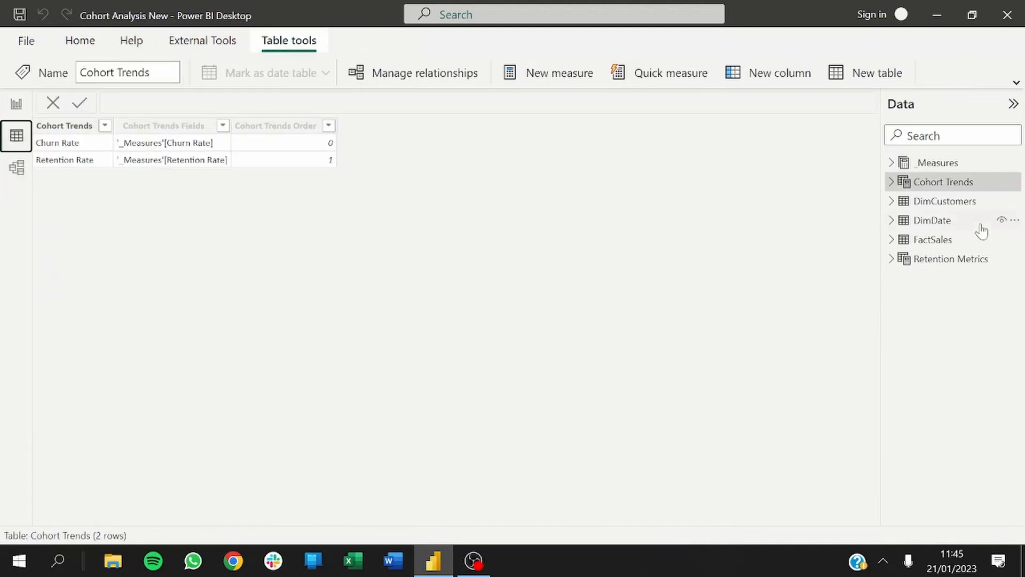
click(932, 239)
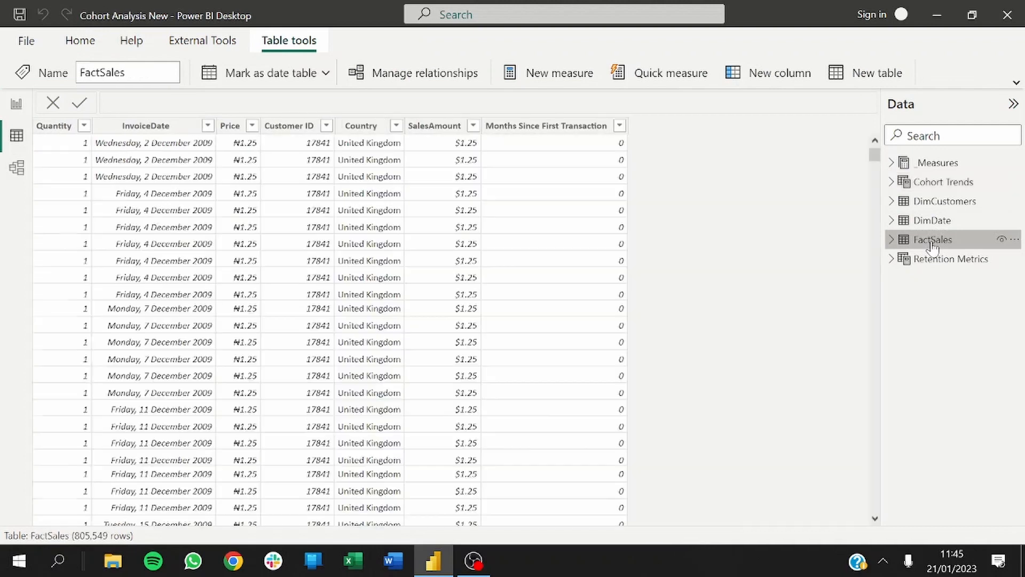
click(541, 127)
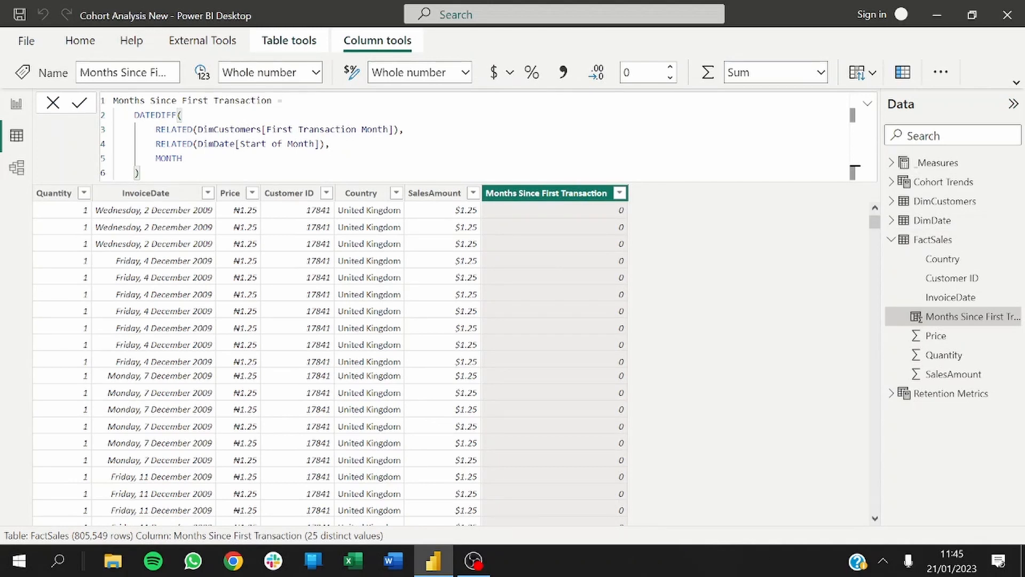
key(ctrl+a)
key(ctrl+c)
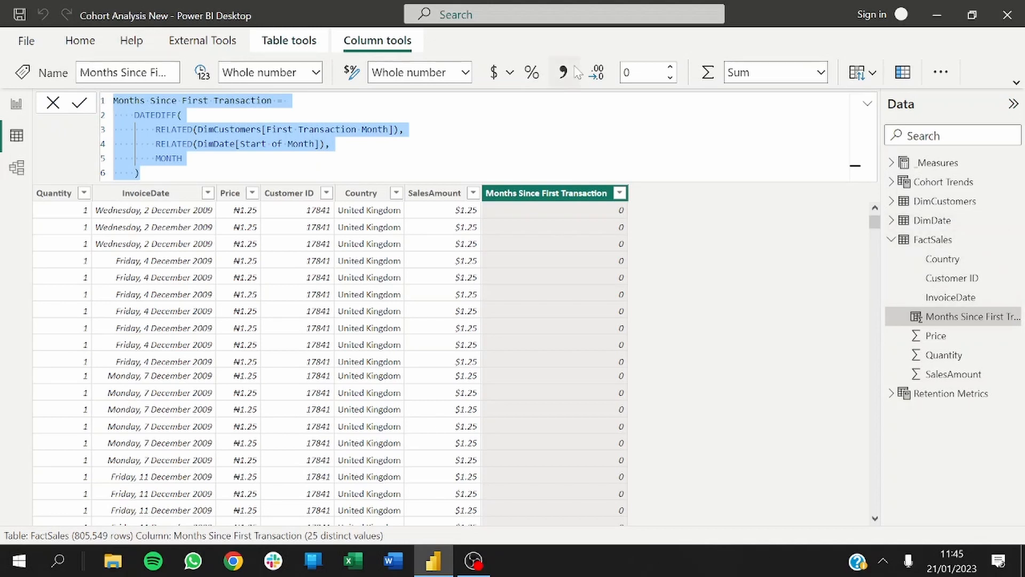
- Add a new calculated column to the FactSales table using the copied Months Since First Transaction formula
click(1016, 85)
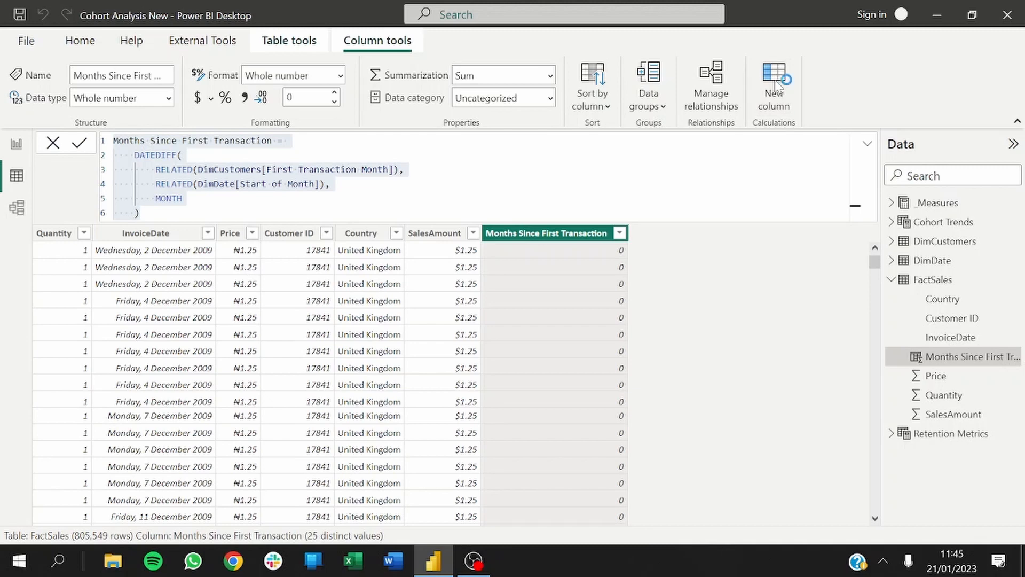
click(775, 85)
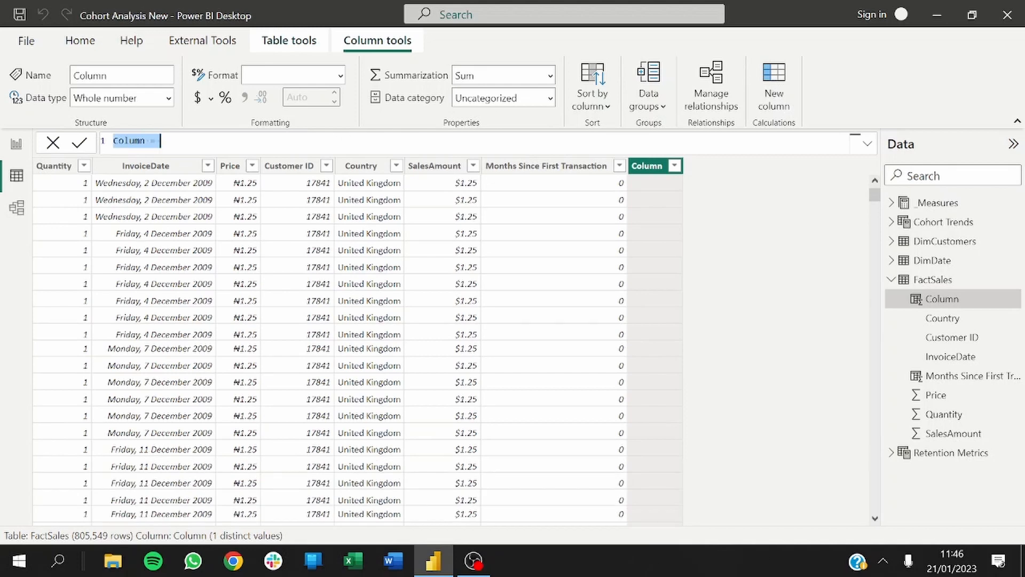
key(ctrl+v)
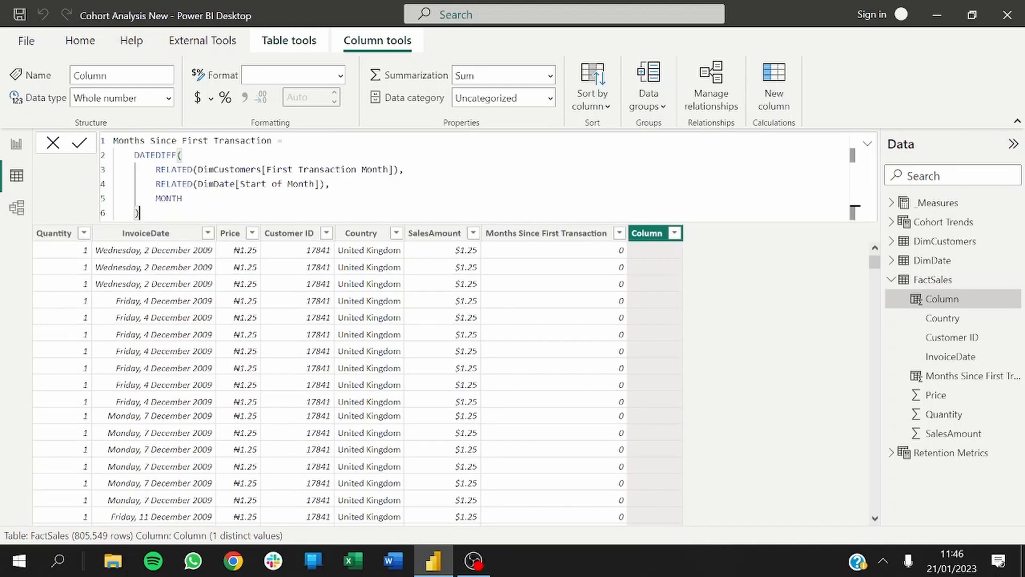
- Rename the new column to "Weeks Since First Transaction" in its DAX formula
click(145, 141)
key(BackSpace)
key(BackSpace)
key(BackSpace)
key(BackSpace)
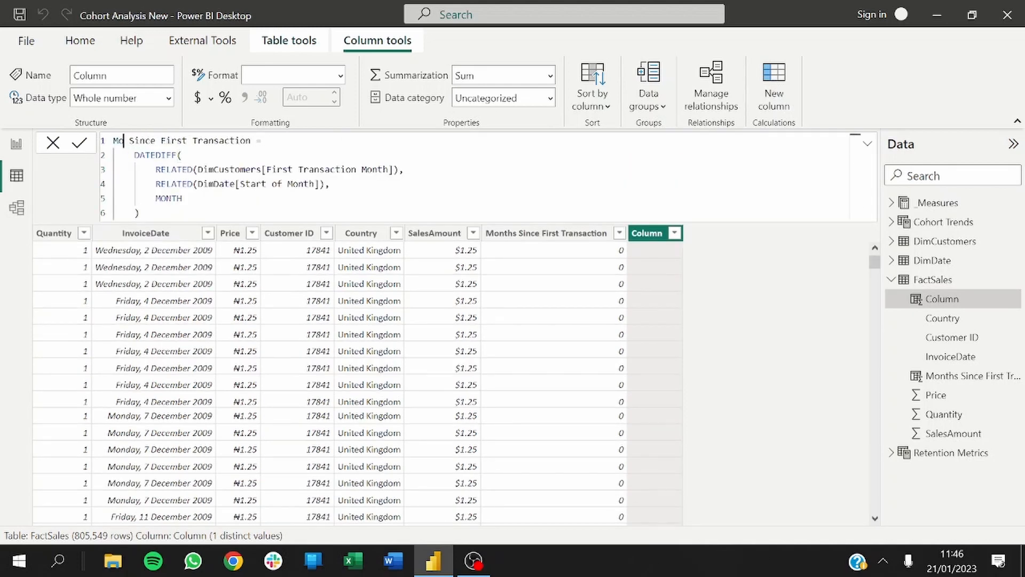
key(BackSpace)
key(BackSpace)
text(Weeks)
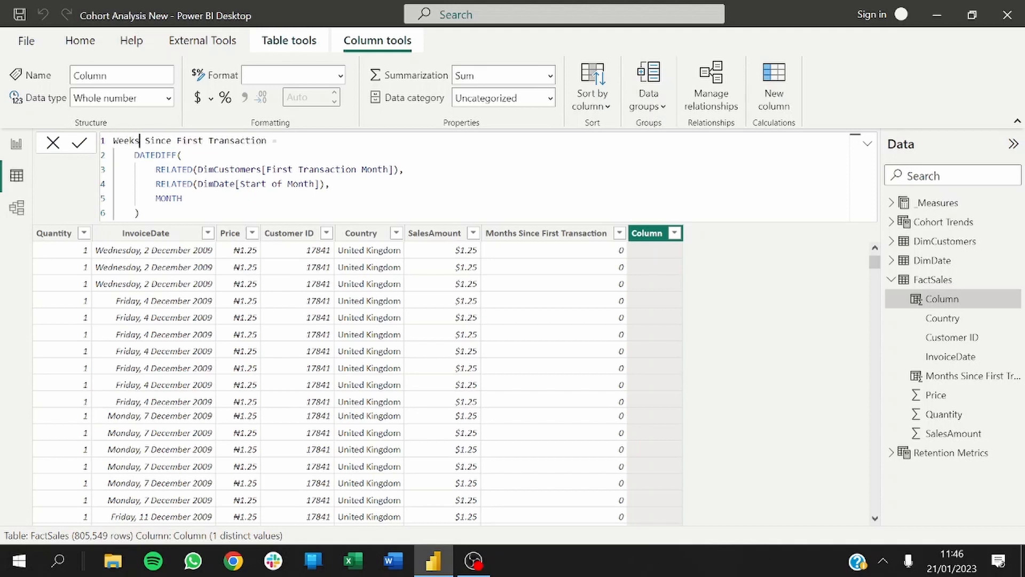
- Replace the DATEDIFF start date with DimCustomers[First Transaction Week] inside the first RELATED call
click(182, 156)
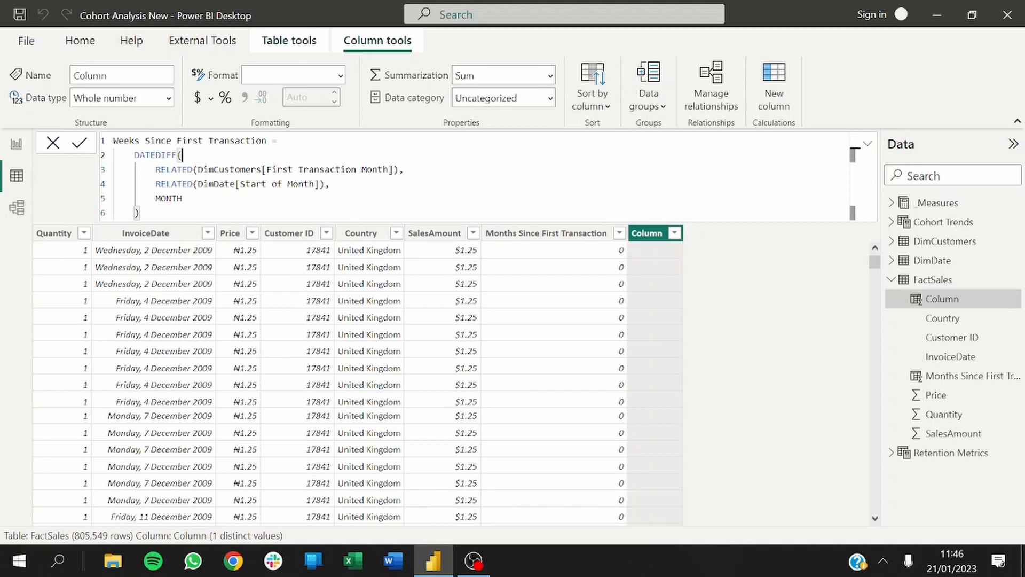
click(388, 170)
key(BackSpace)
key(BackSpace)
key(BackSpace)
key(BackSpace)
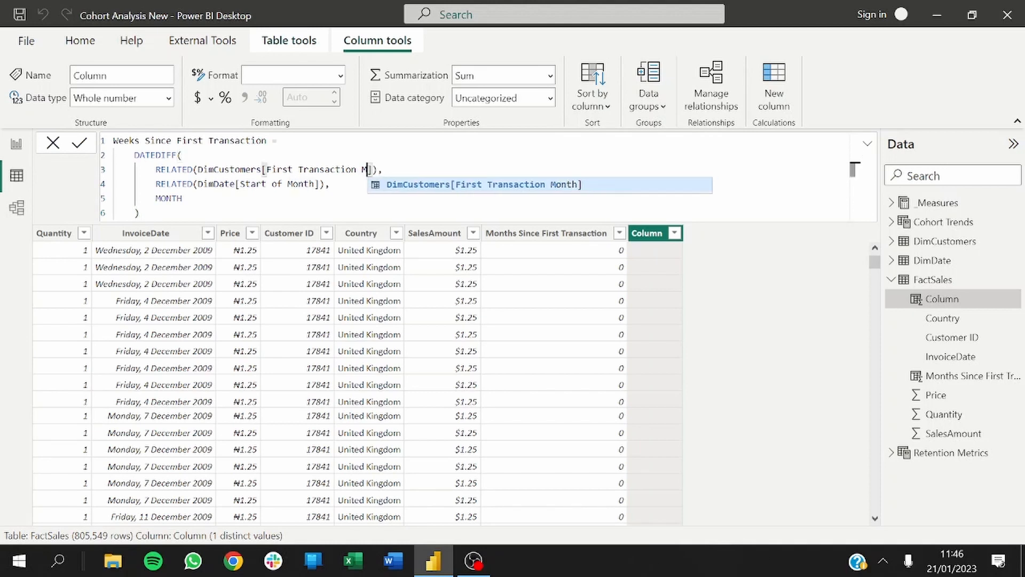
key(BackSpace)
key(Down)
key(Tab)
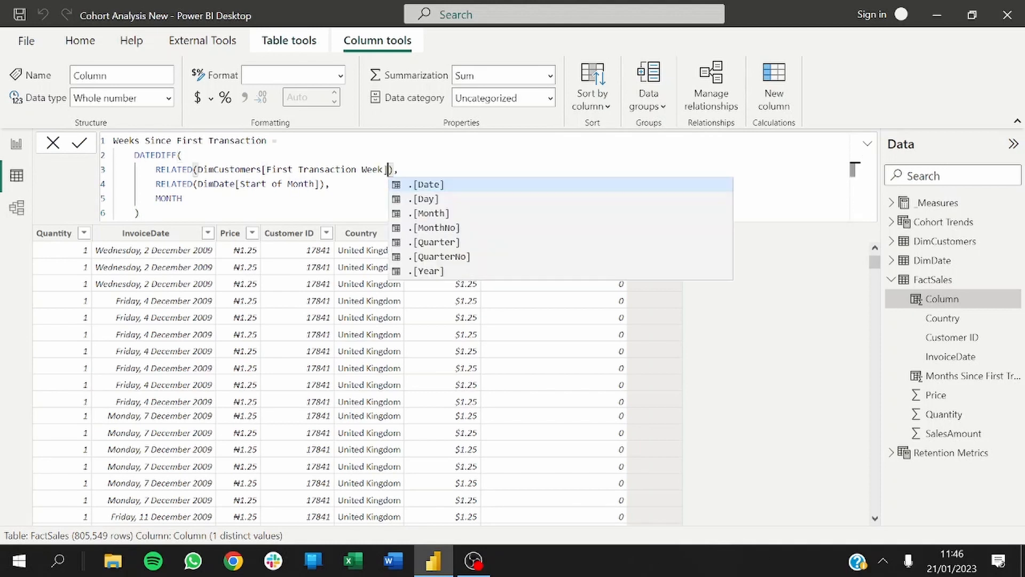
- Replace the DATEDIFF end date with DimDate[Start of Week] inside the second RELATED call
click(325, 184)
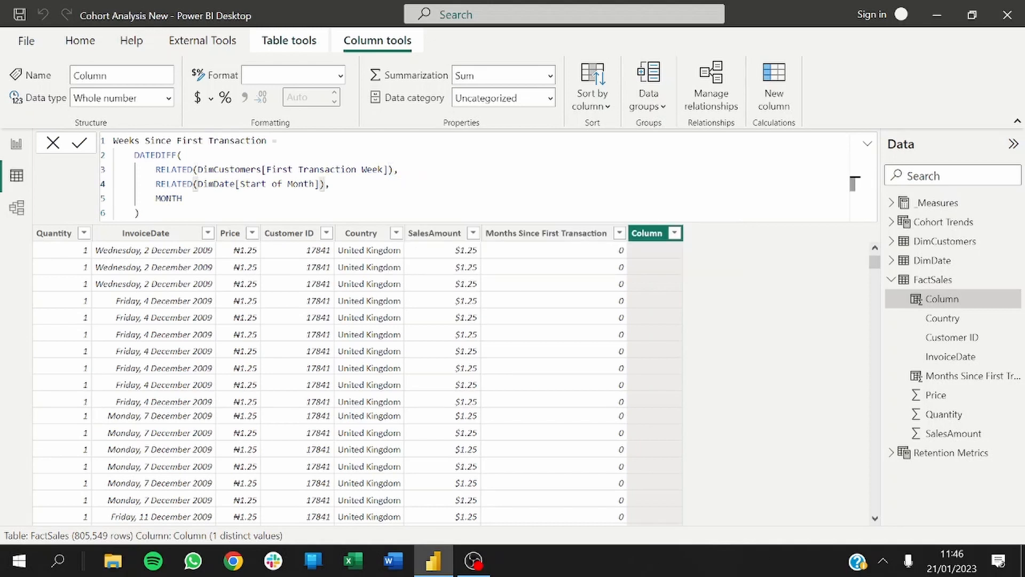
key(Left)
key(Left)
key(BackSpace)
key(BackSpace)
key(BackSpace)
key(BackSpace)
key(BackSpace)
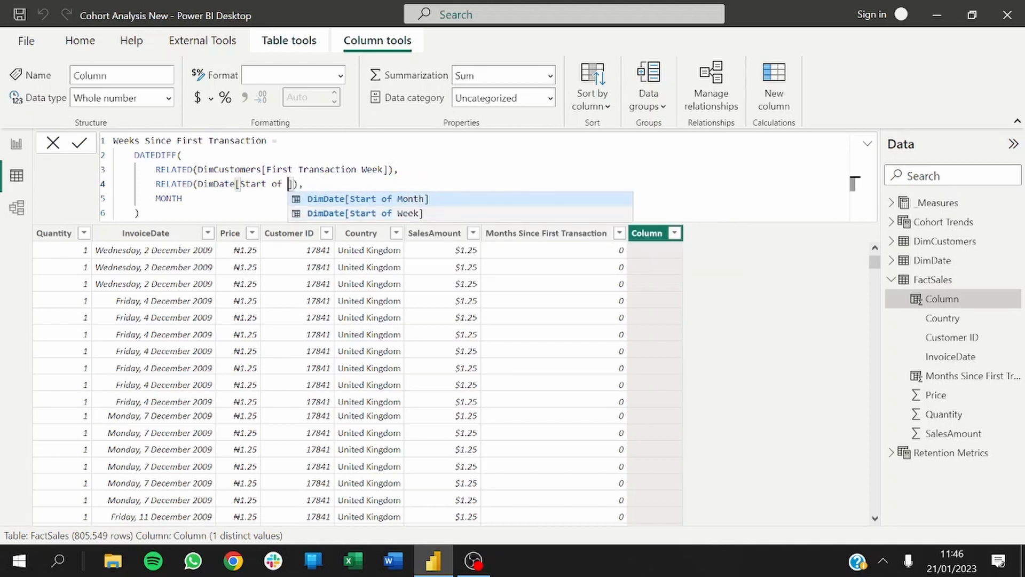
key(Down)
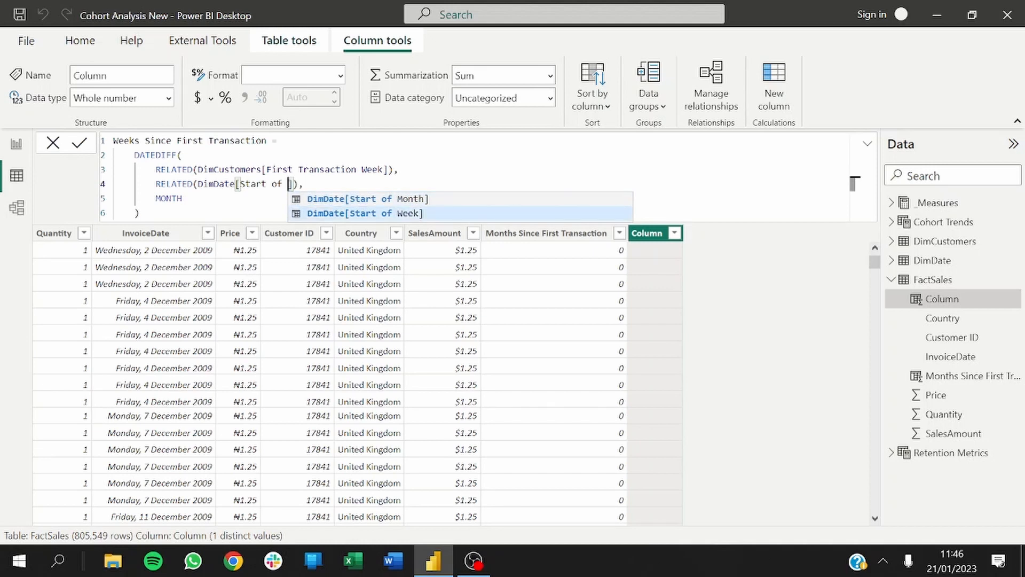
key(Tab)
- Change the DATEDIFF interval to WEEK, commit the formula and check the calculated week values in FactSales
click(182, 199)
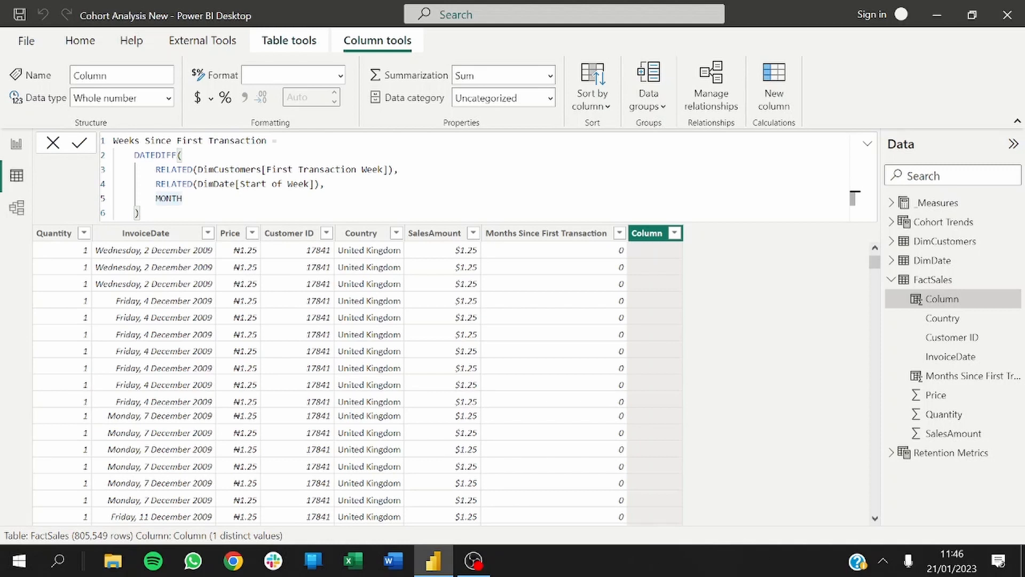
key(BackSpace)
key(BackSpace)
key(BackSpace)
key(BackSpace)
key(BackSpace)
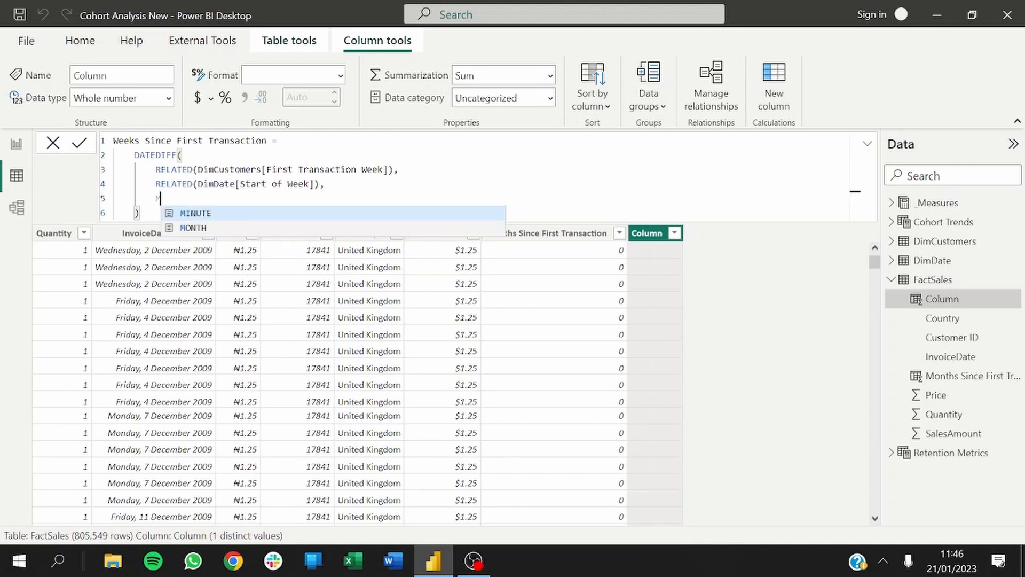
key(Down)
key(Down)
key(Down)
key(Down)
key(Down)
key(Down)
key(Down)
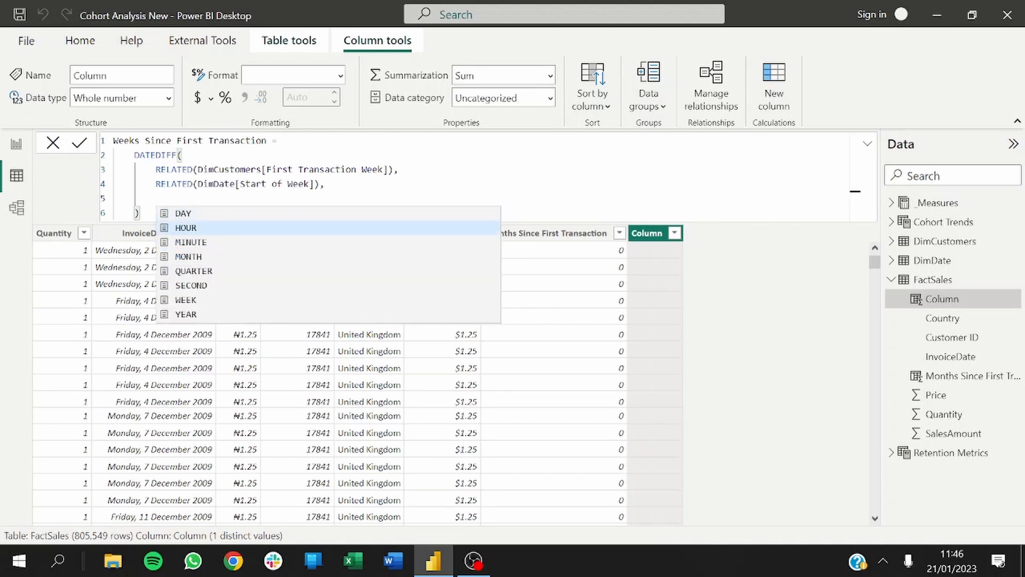
key(Up)
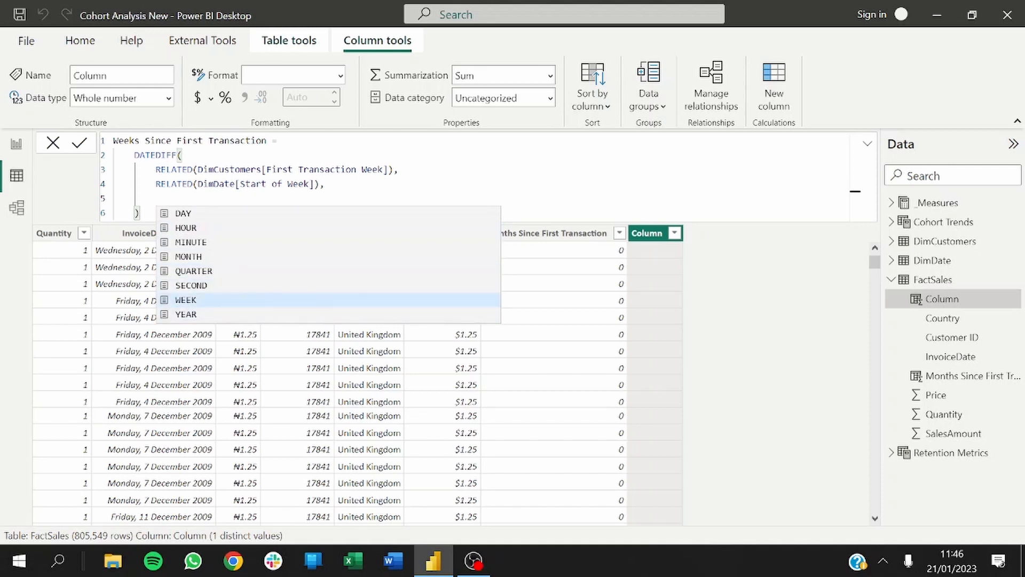
text(WEEK)
key(Down)
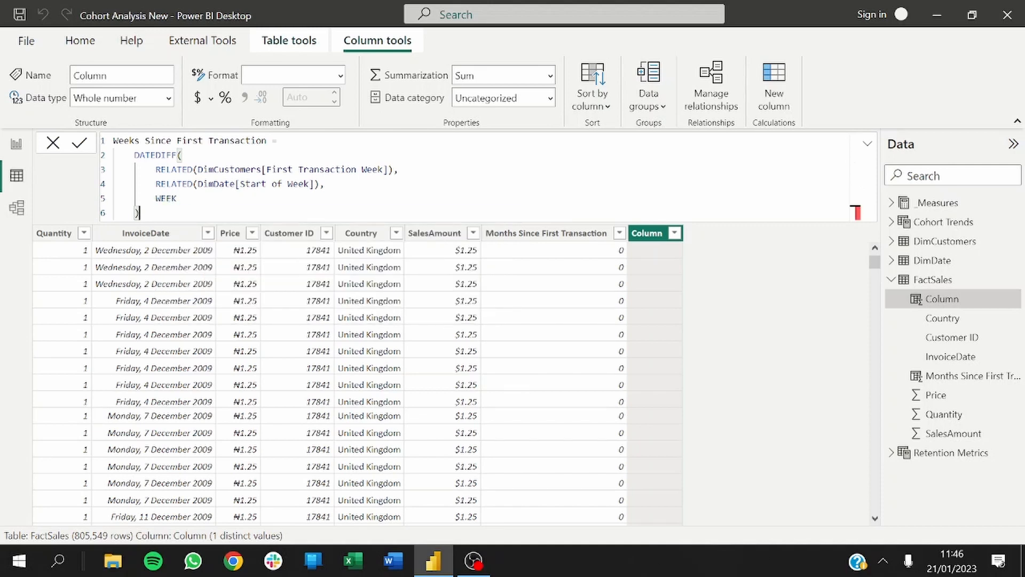
key(Return)
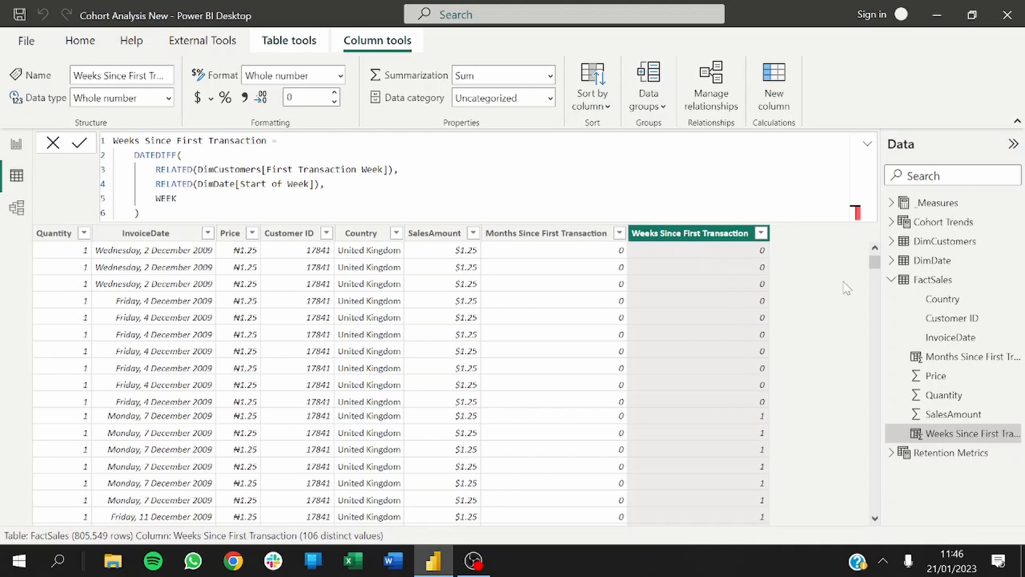
mouse_move(874, 263)
mouse_down()
mouse_move(874, 282)
mouse_move(874, 273)
mouse_up()
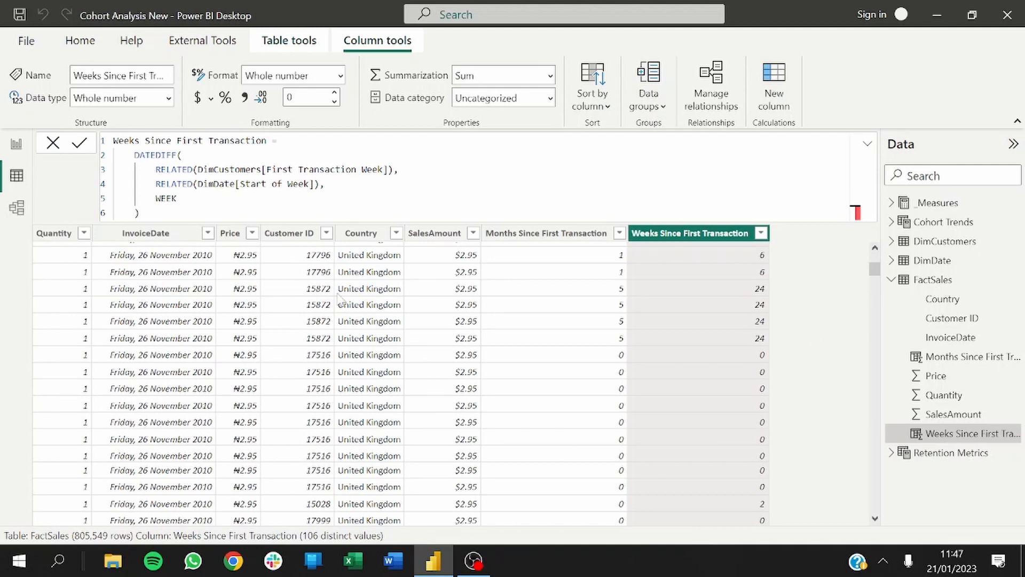
- Examine the week columns of the DimCustomers, FactSales and DimDate tables in the model diagram
click(17, 208)
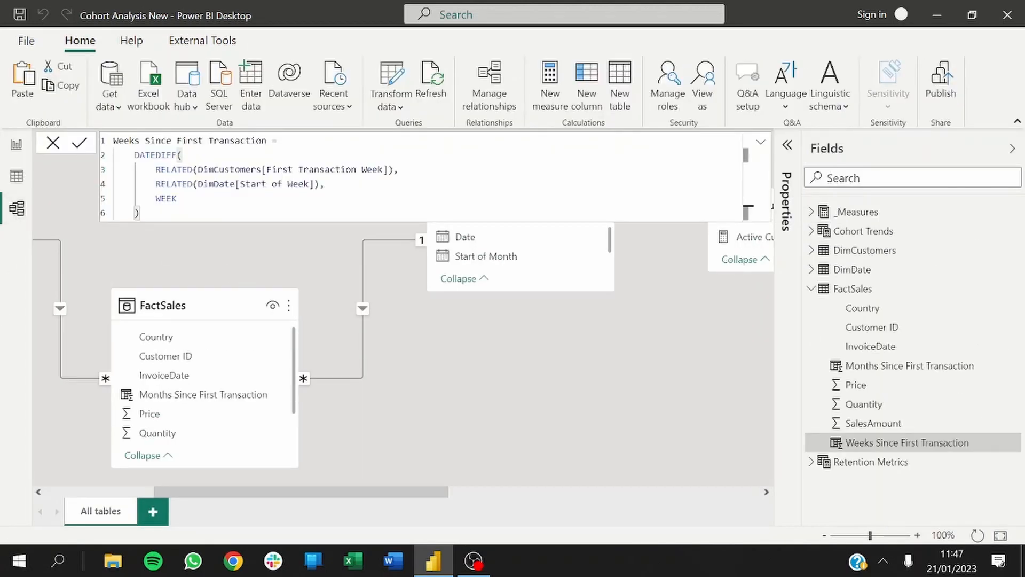
click(53, 142)
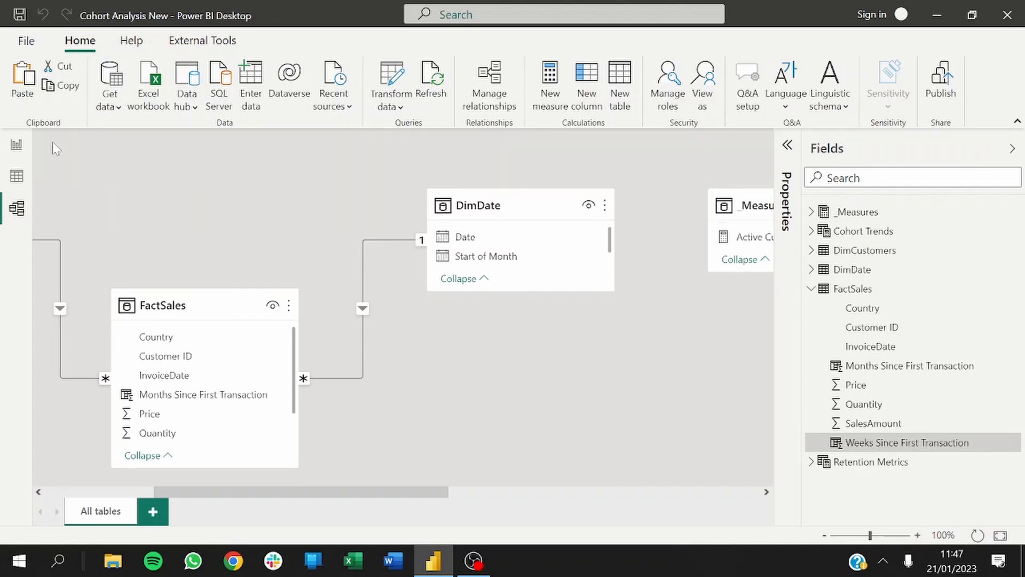
drag(209, 492, 112, 491)
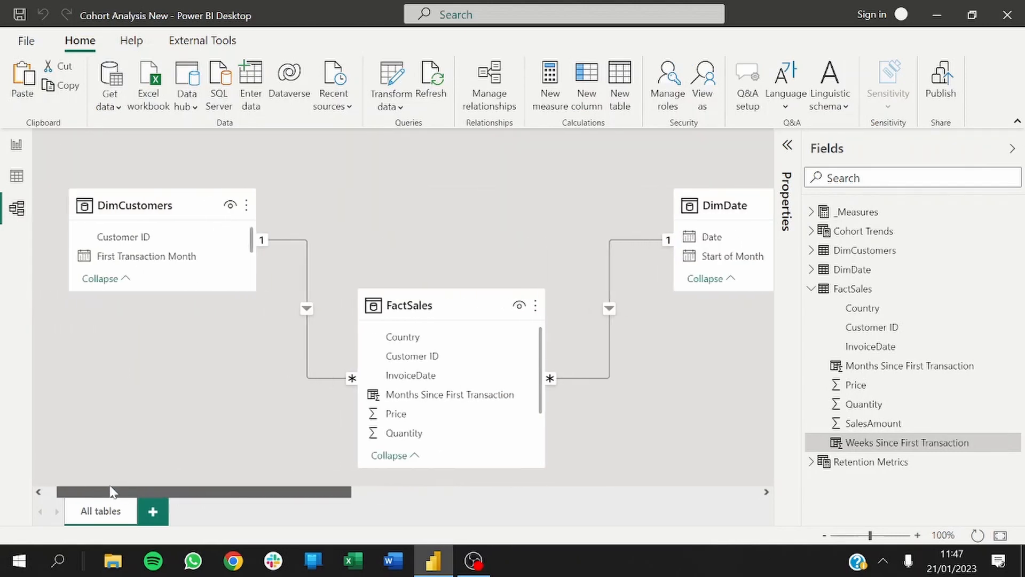
click(122, 279)
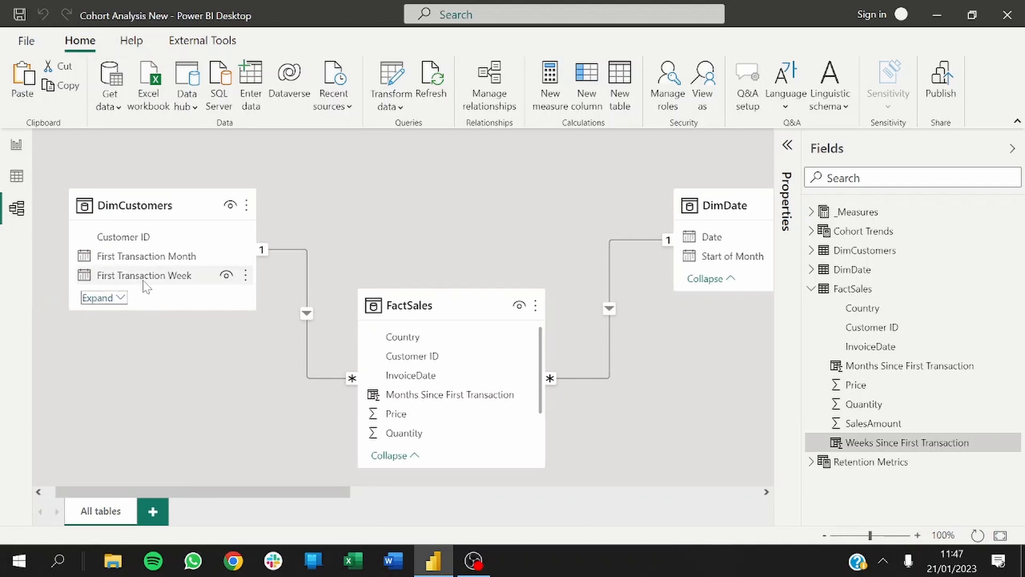
click(413, 457)
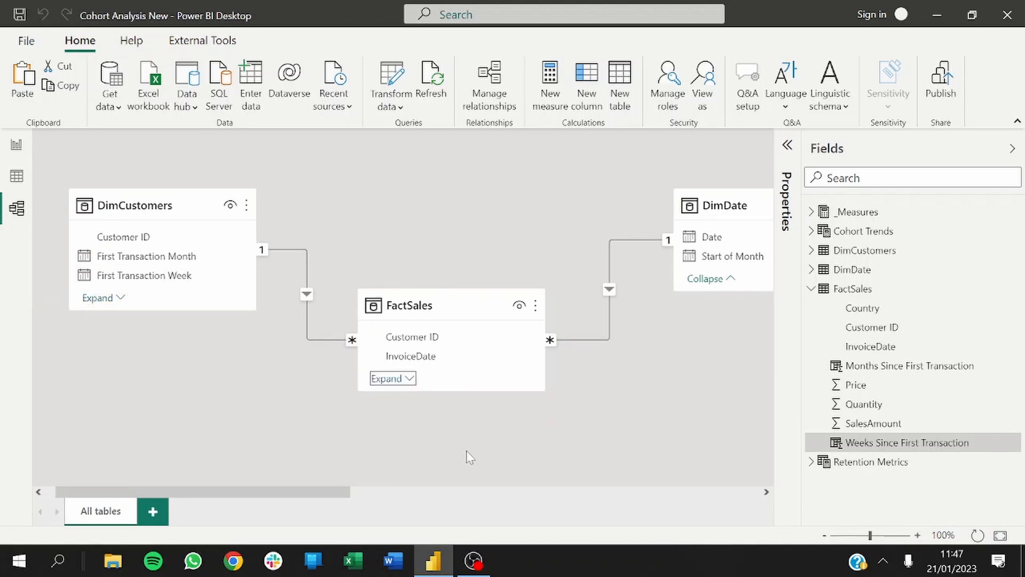
click(386, 379)
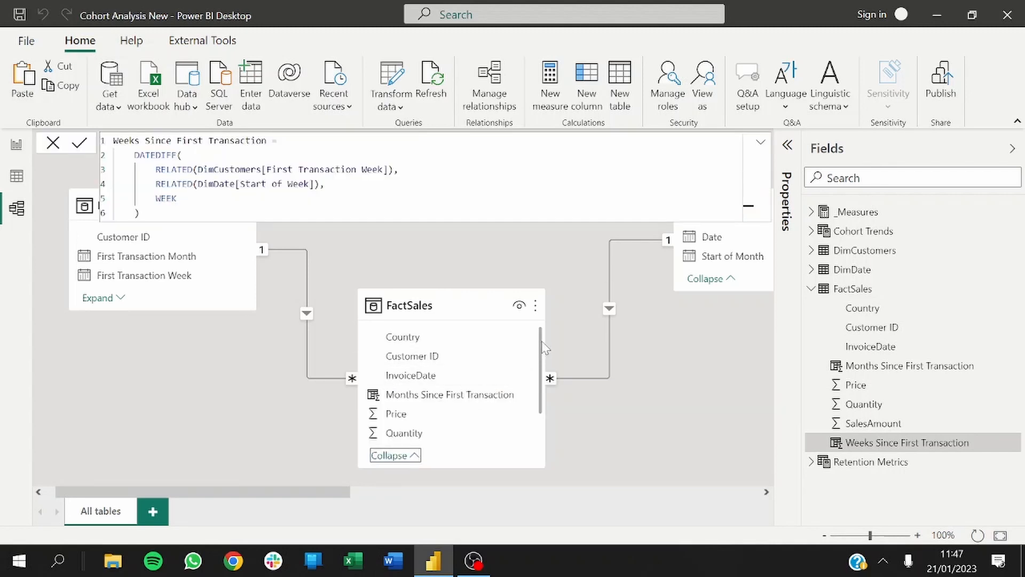
drag(542, 342, 545, 382)
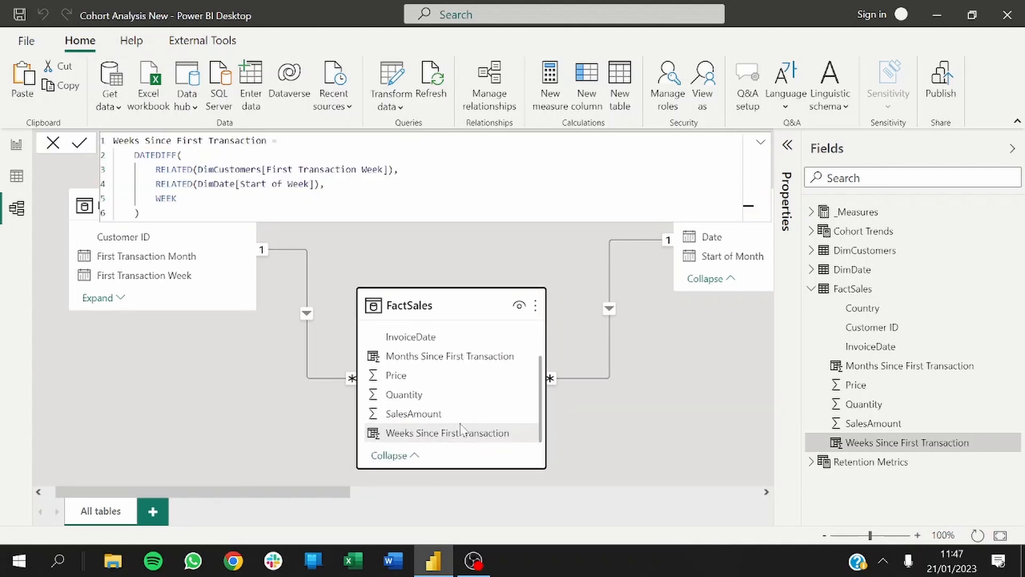
drag(321, 491, 439, 480)
click(424, 281)
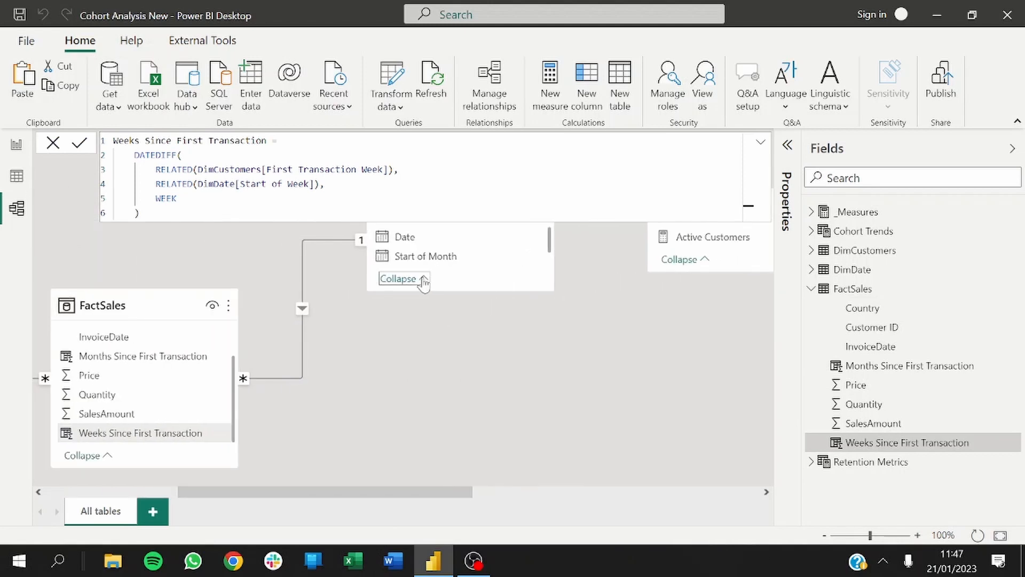
click(504, 403)
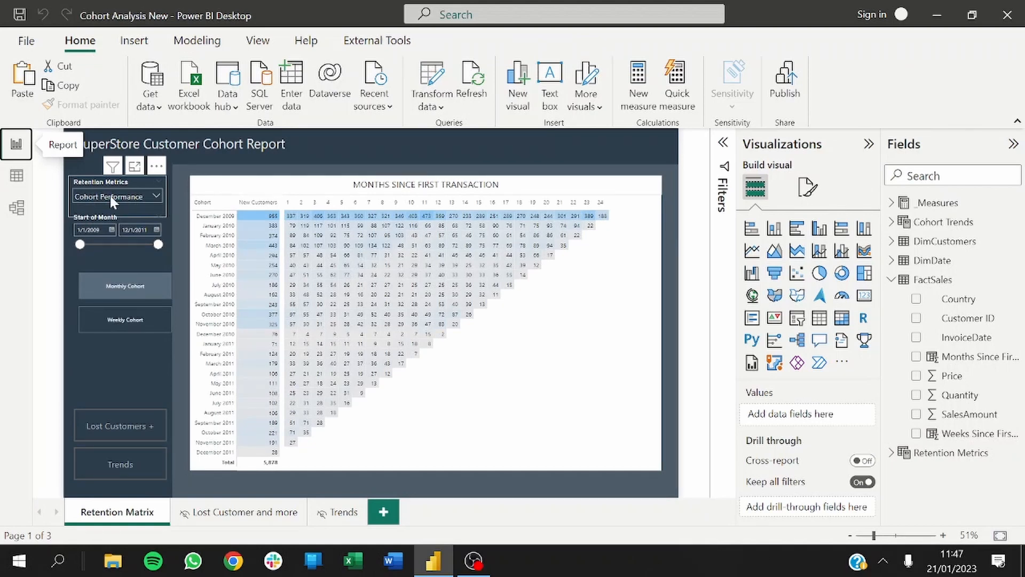
- Review the report's Retention Metrics slicer options and the measures in the _Measures table
click(154, 196)
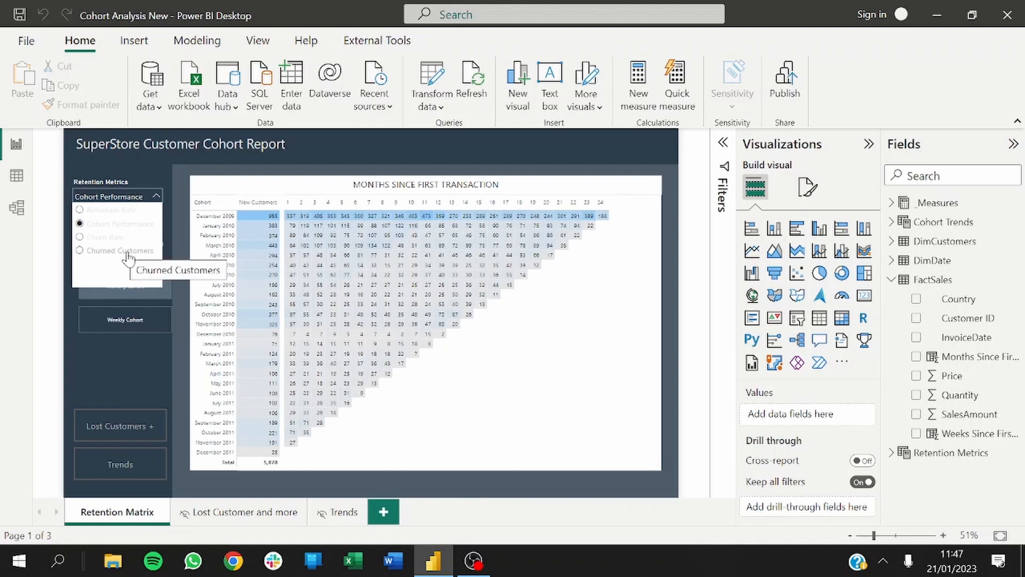
click(180, 285)
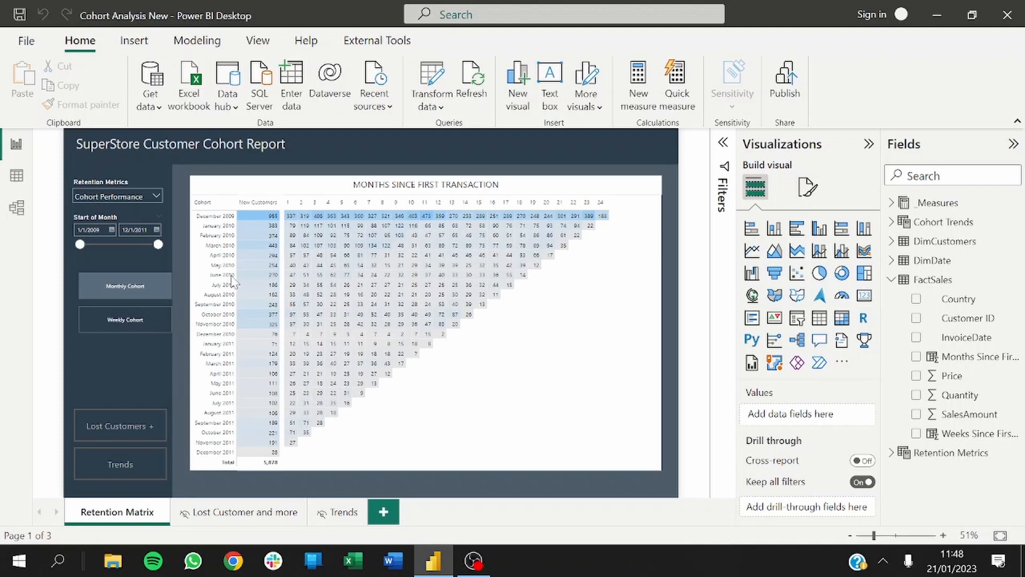
click(907, 261)
click(895, 203)
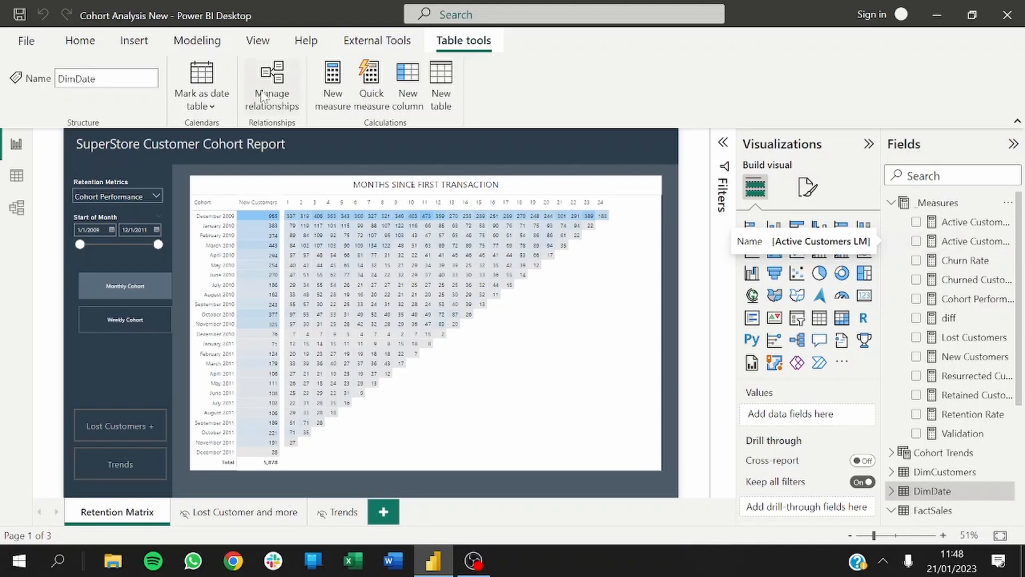
- In the model view, assign all measures in the _Measures table to a display folder named Monthly Cohort
click(17, 208)
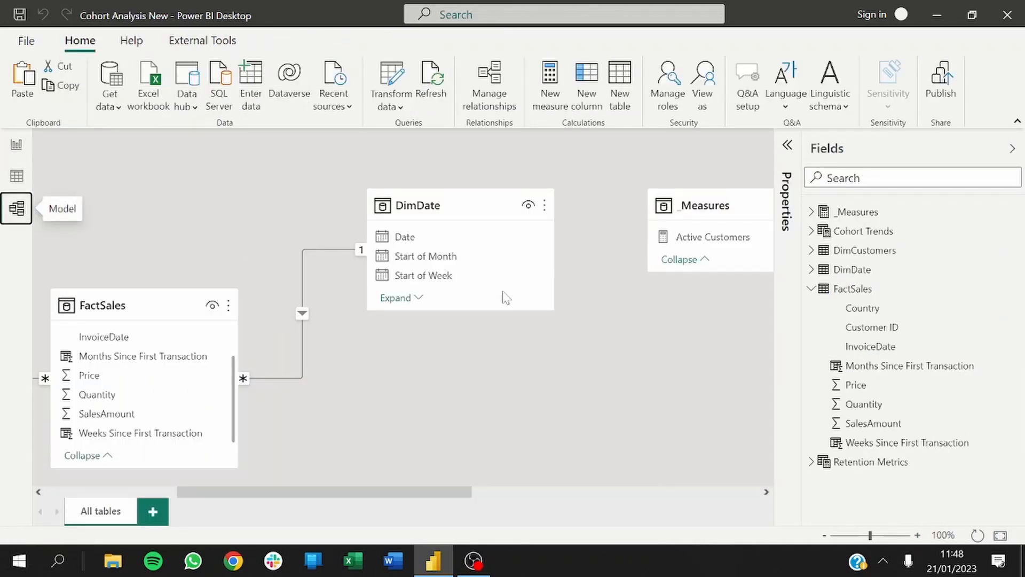
click(810, 212)
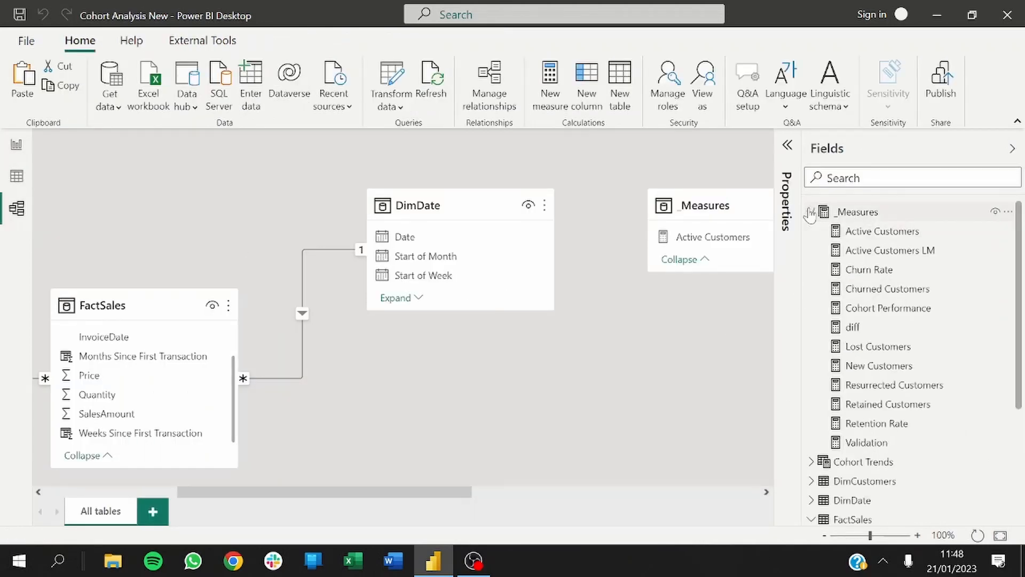
click(882, 233)
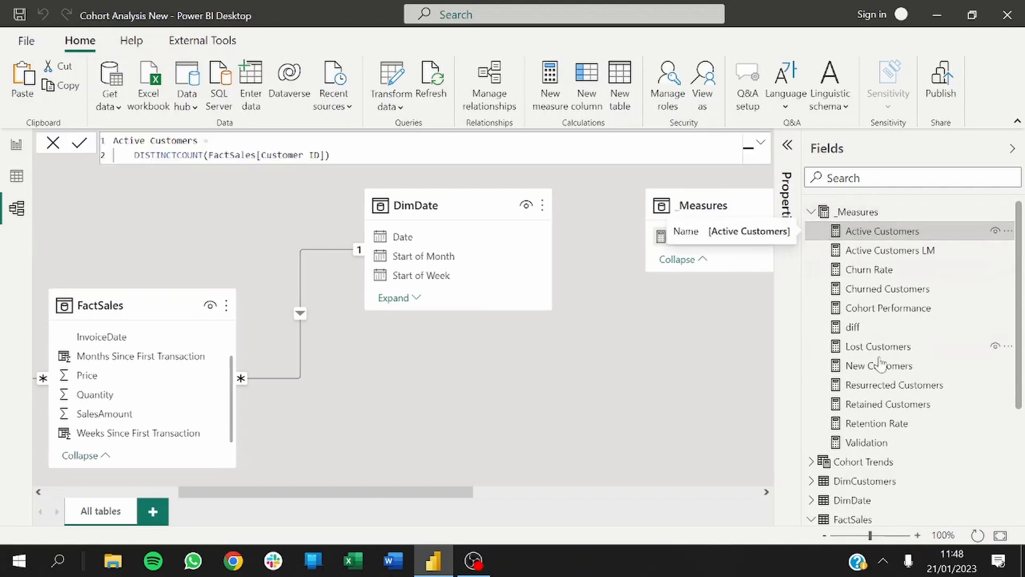
shift+click(867, 442)
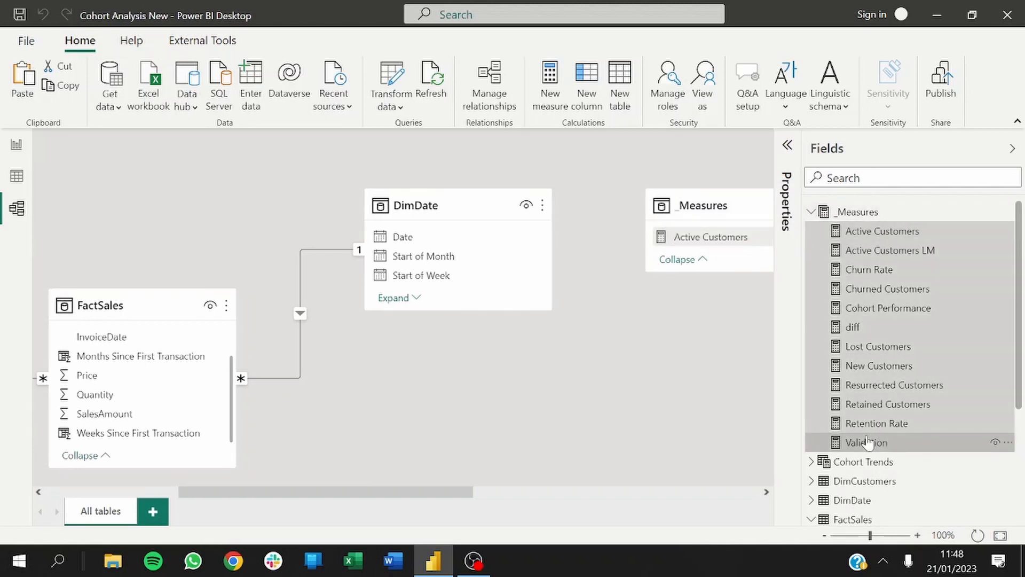
click(787, 146)
click(590, 460)
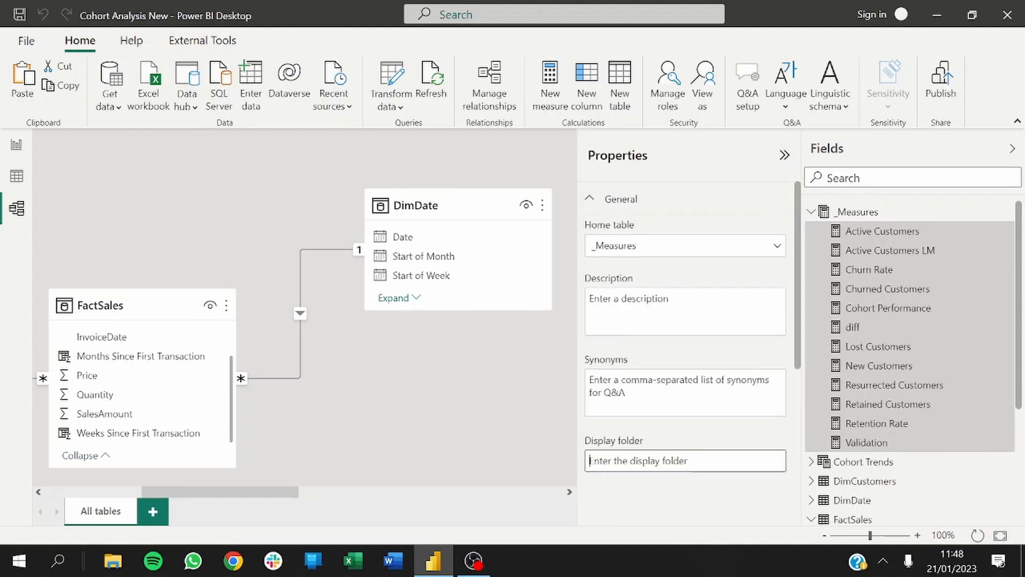
text(Monthly Cohort)
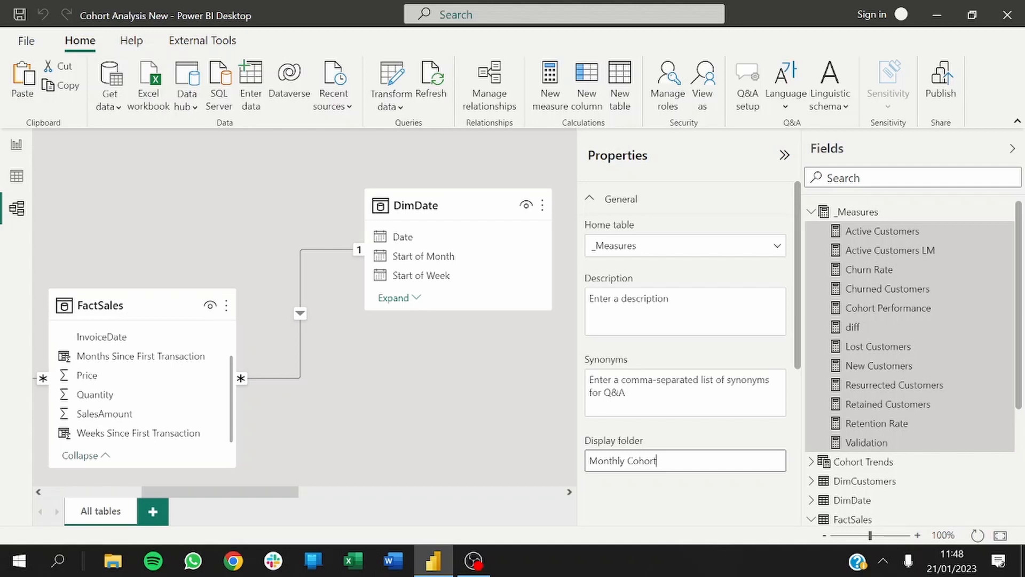
key(Return)
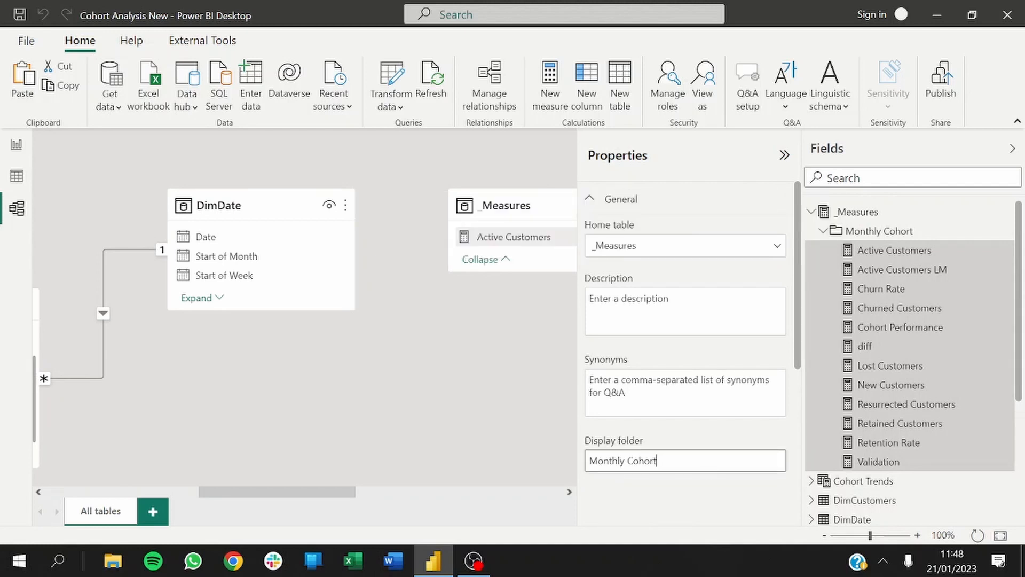
key(Return)
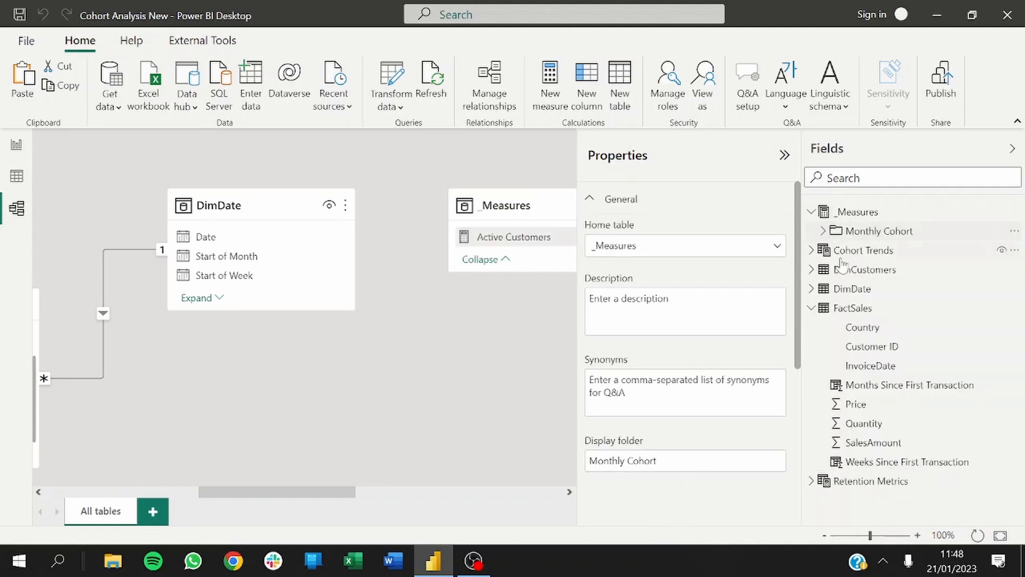
click(823, 231)
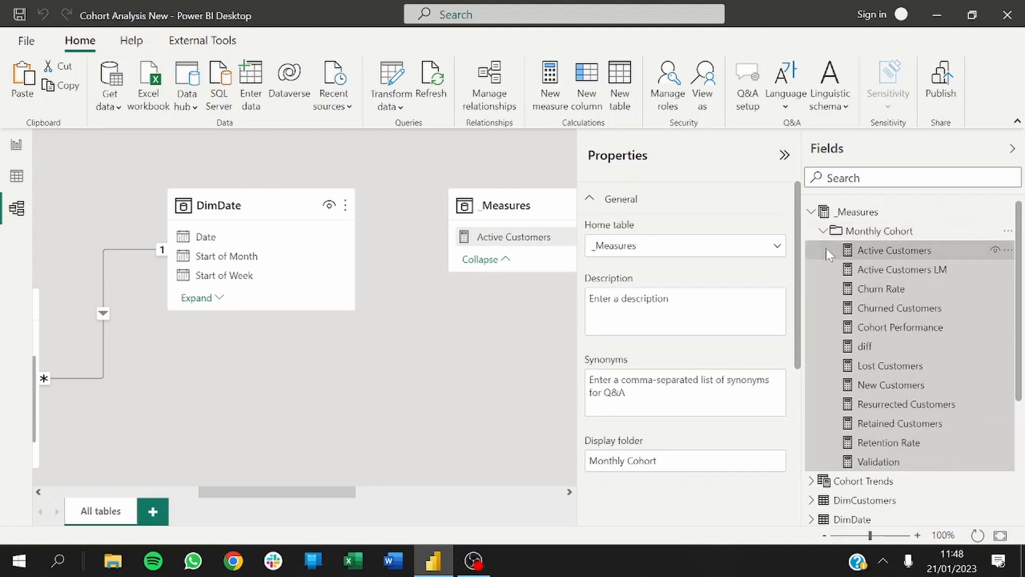
- Create a new measure from a copy of the New Customers formula and name it Weekly New Customers
click(921, 250)
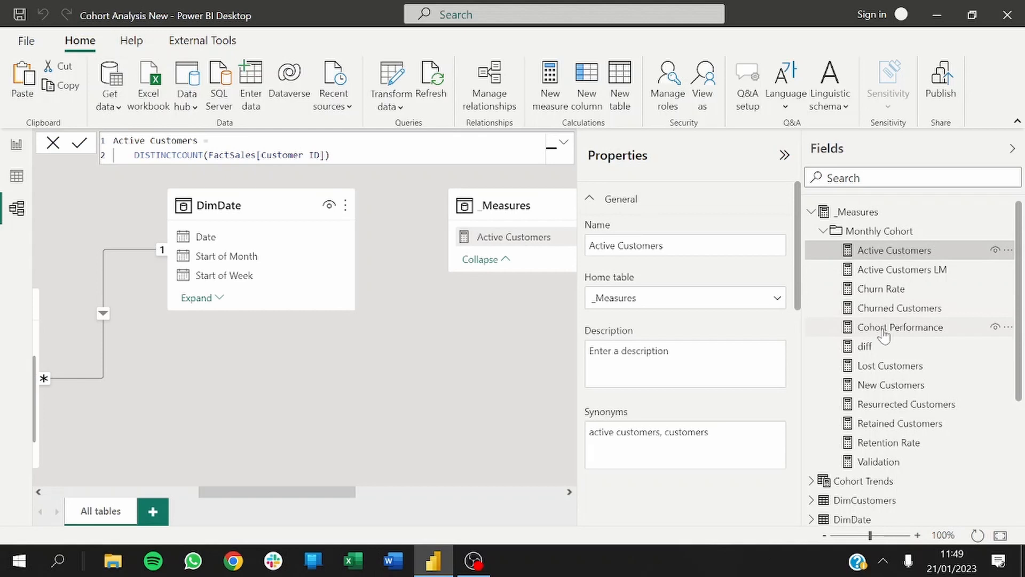
click(880, 391)
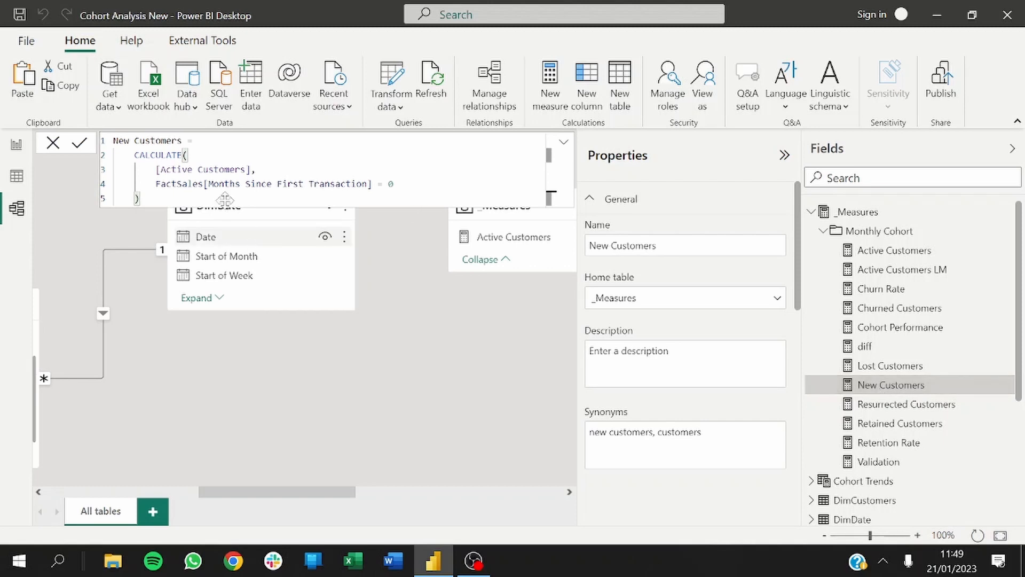
key(ctrl+a)
key(ctrl+c)
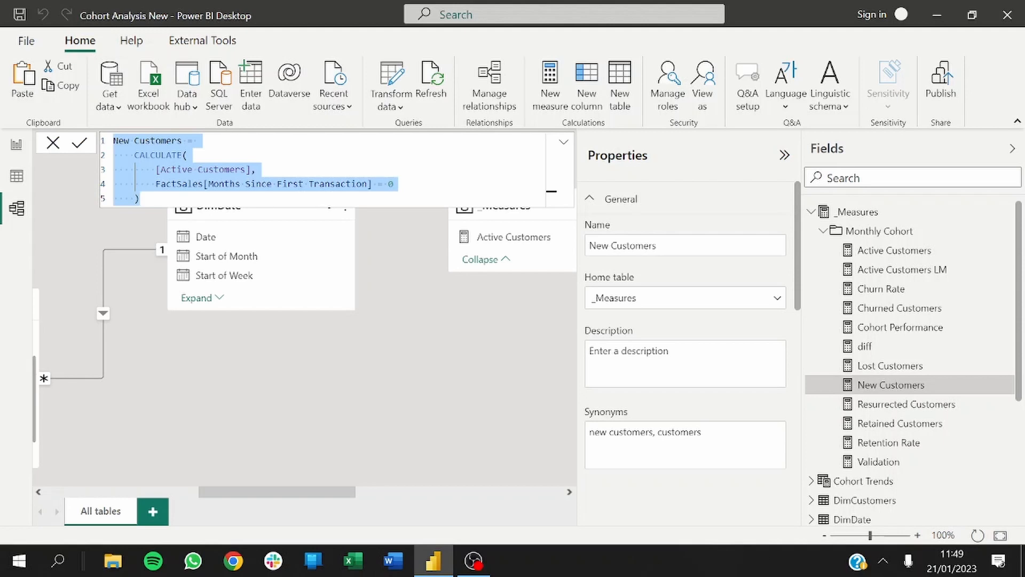
click(544, 81)
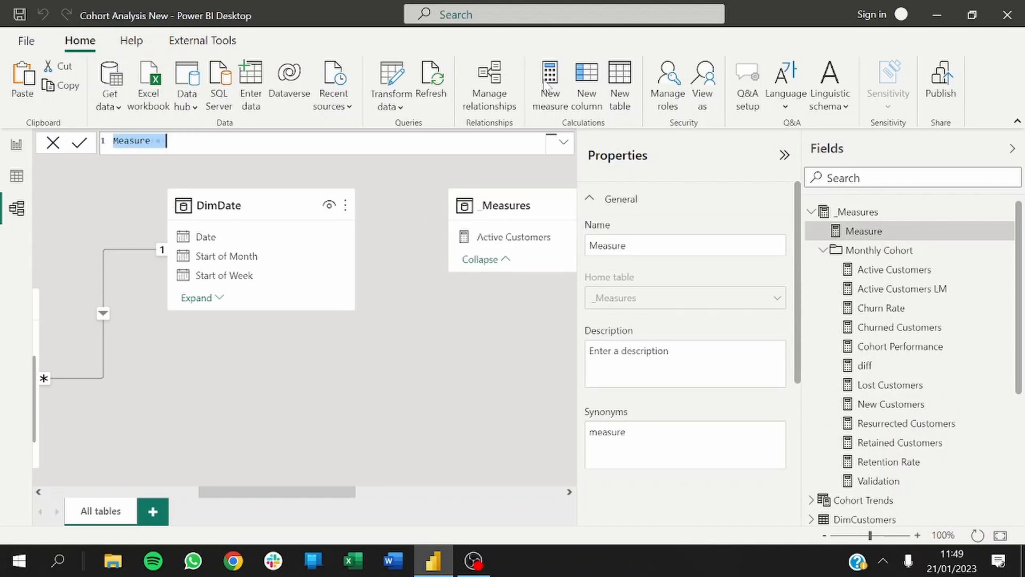
key(ctrl+v)
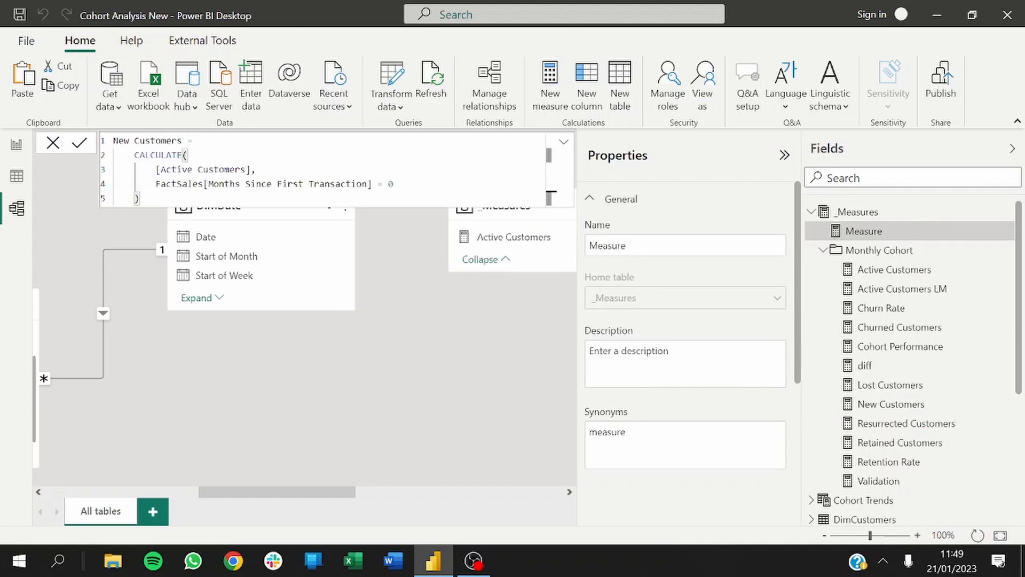
click(118, 141)
key(Left)
text(eekly)
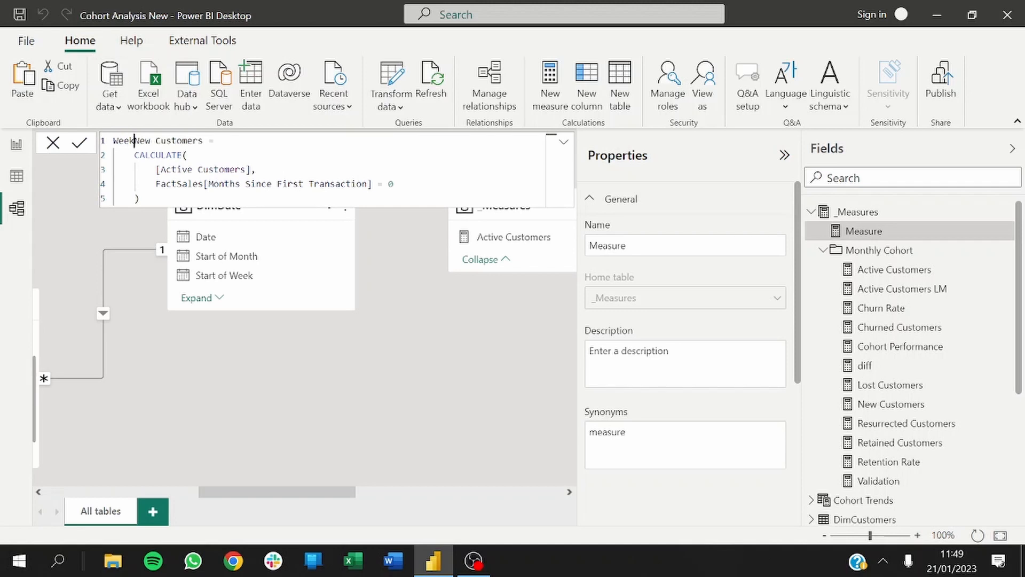
- Change the measure's filter column to FactSales[Weeks Since First Transaction] and commit the formula
click(251, 170)
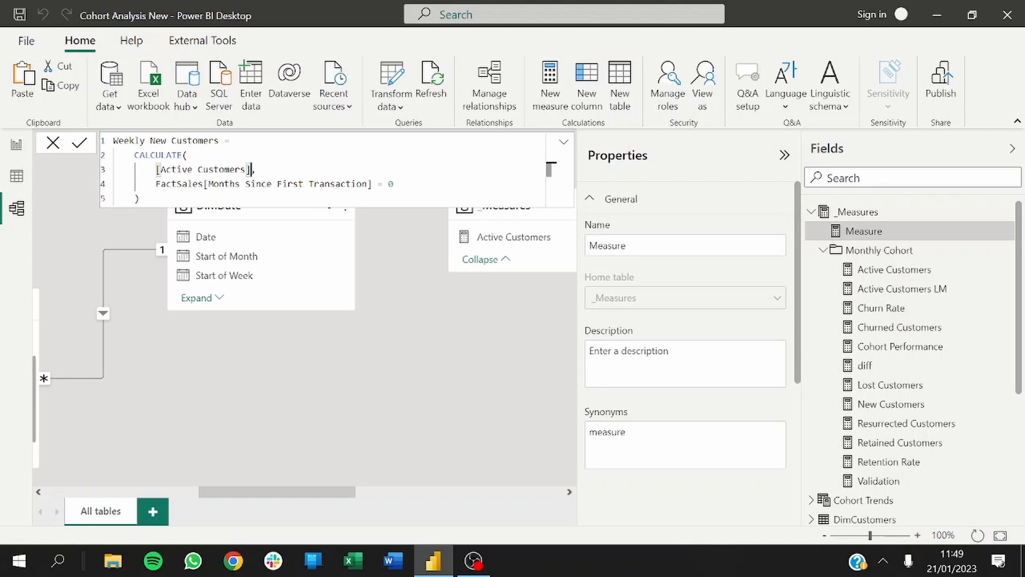
click(235, 184)
key(BackSpace)
key(BackSpace)
key(BackSpace)
key(BackSpace)
key(BackSpace)
key(BackSpace)
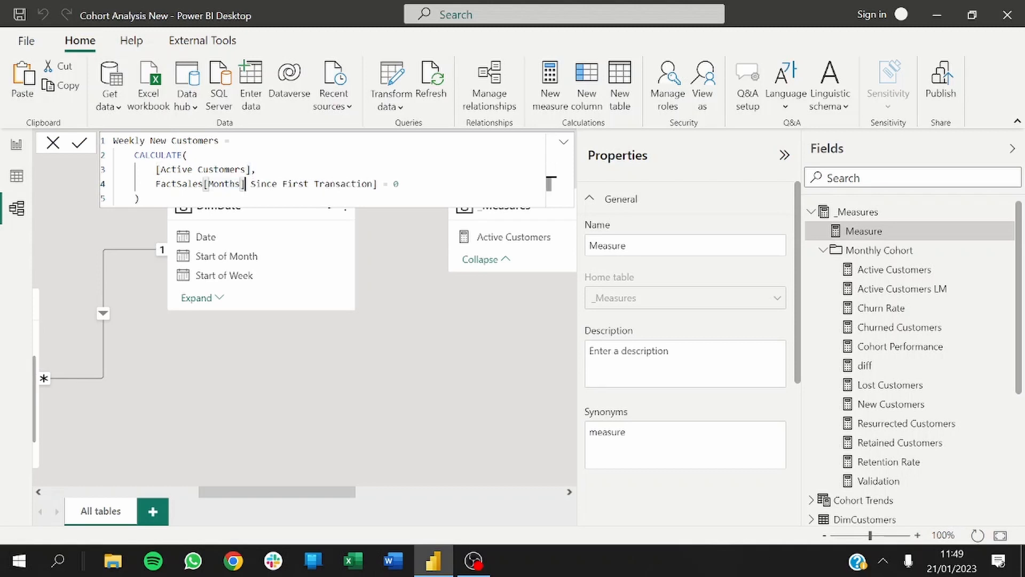
text(We)
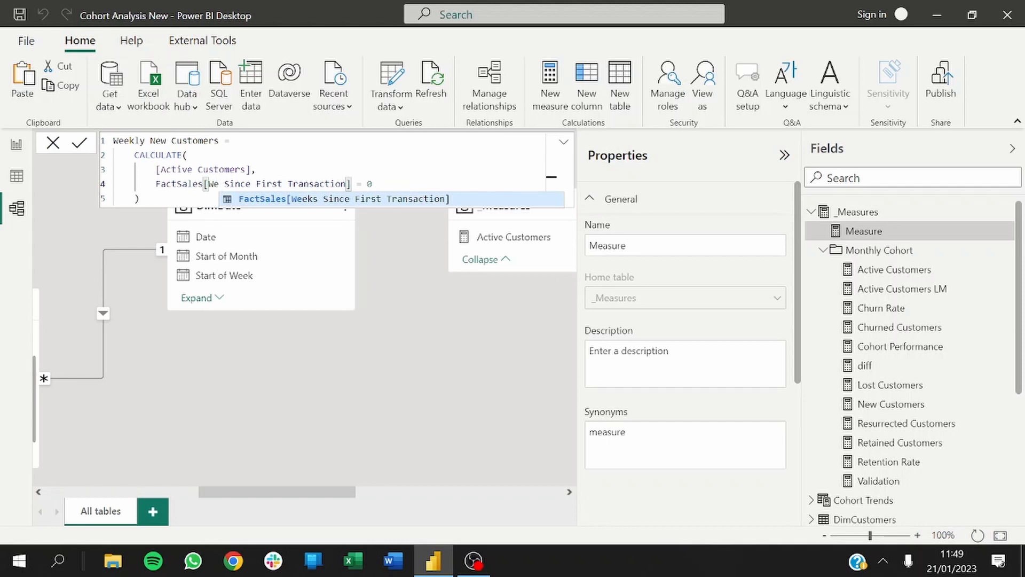
key(Tab)
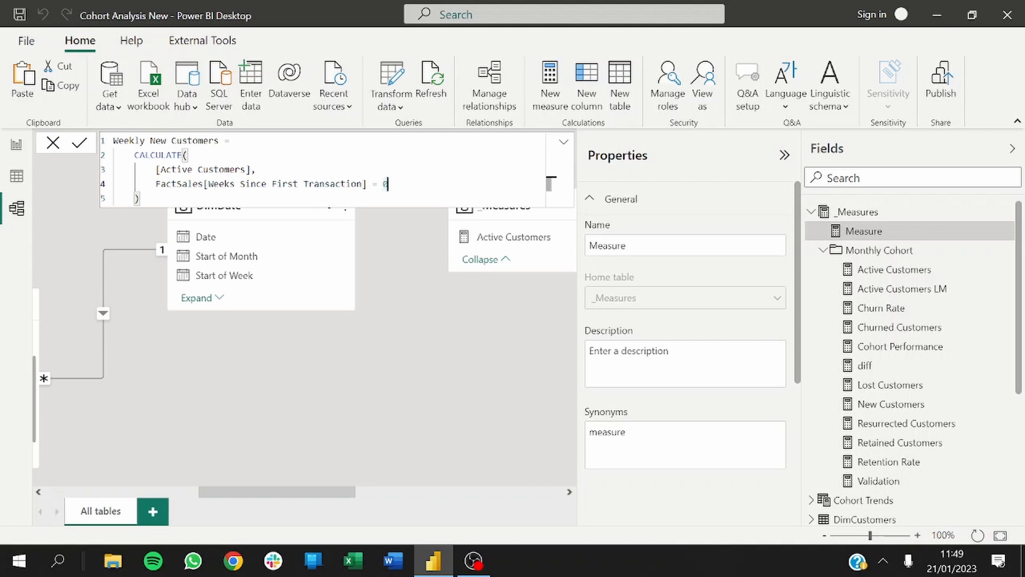
key(Return)
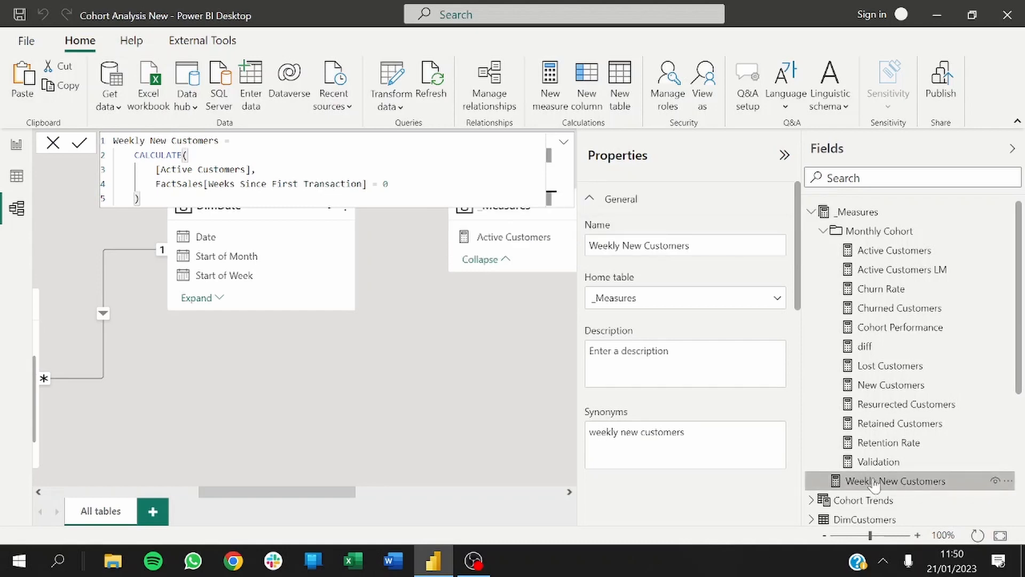
- Return to the report view and duplicate the Retention Matrix page
click(16, 152)
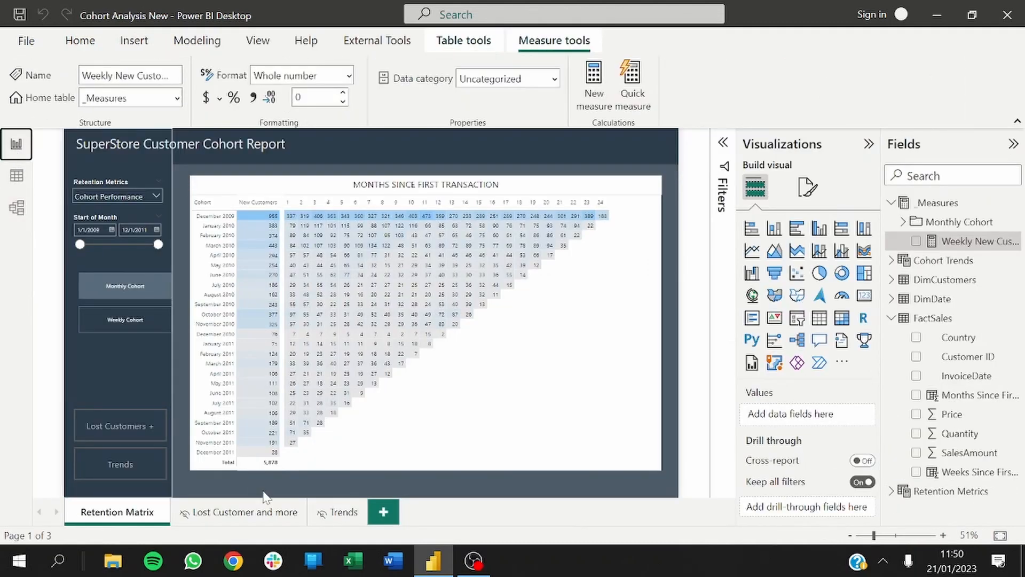
right_click(111, 521)
click(222, 471)
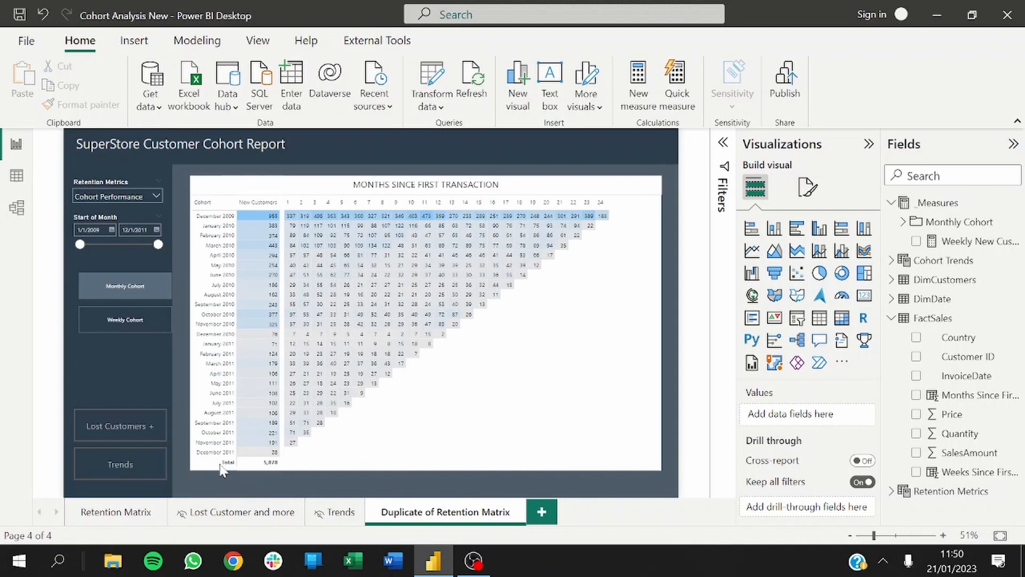
right_click(221, 471)
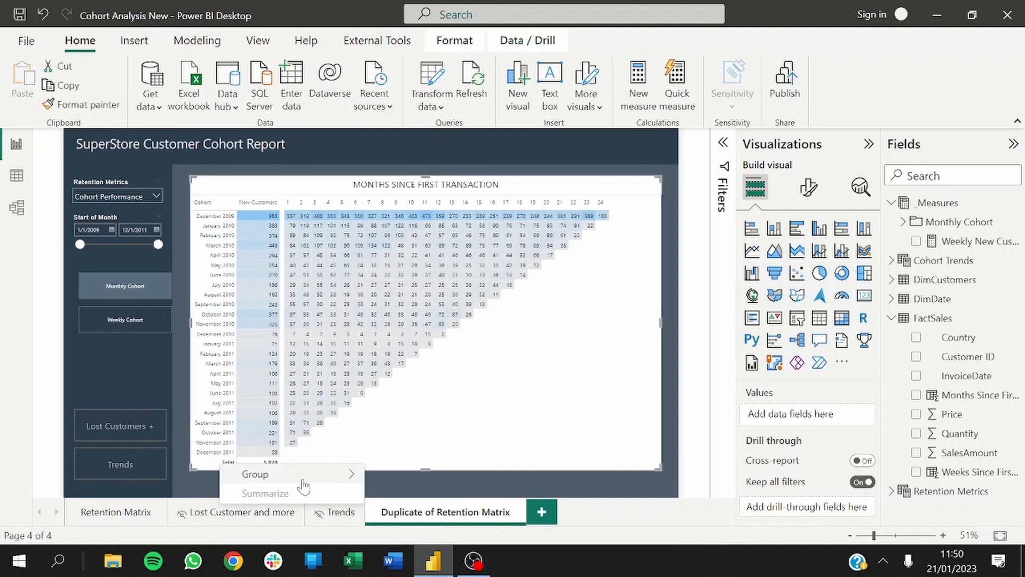
mouse_move(342, 474)
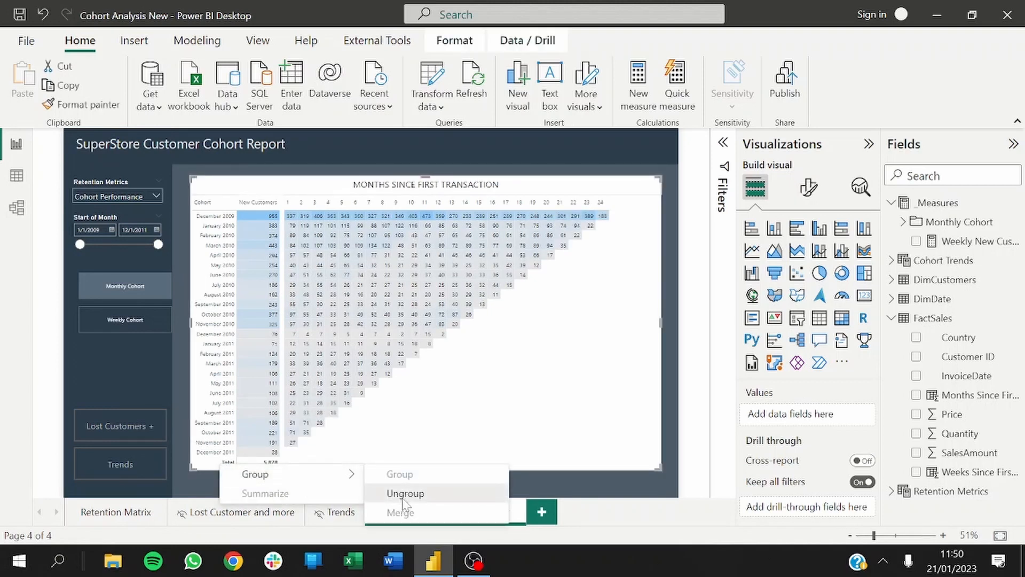
click(317, 491)
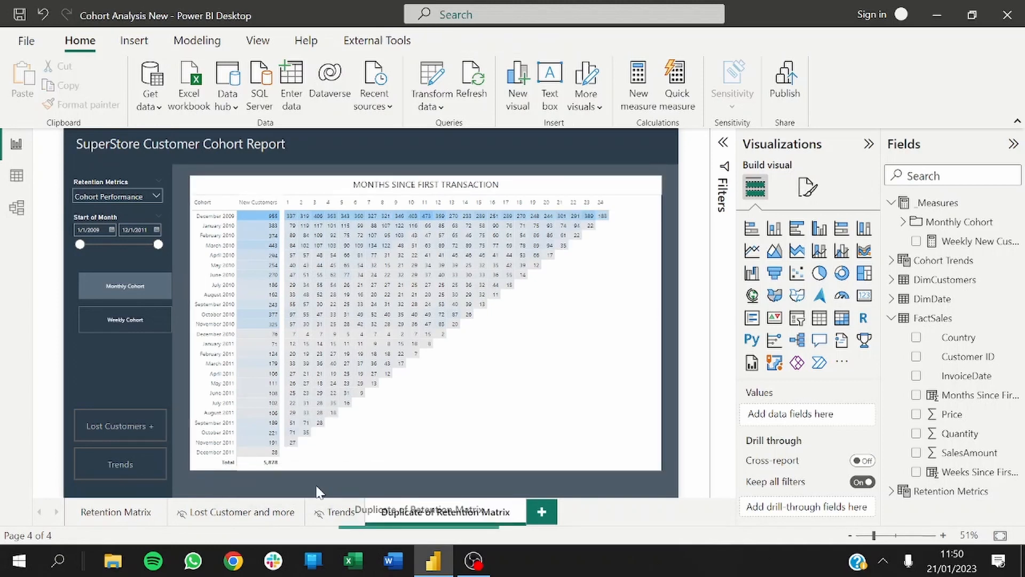
- In the New Customers matrix, replace the Start of Month rows with DimDate's Start of Week as a plain date instead of a date hierarchy
click(216, 468)
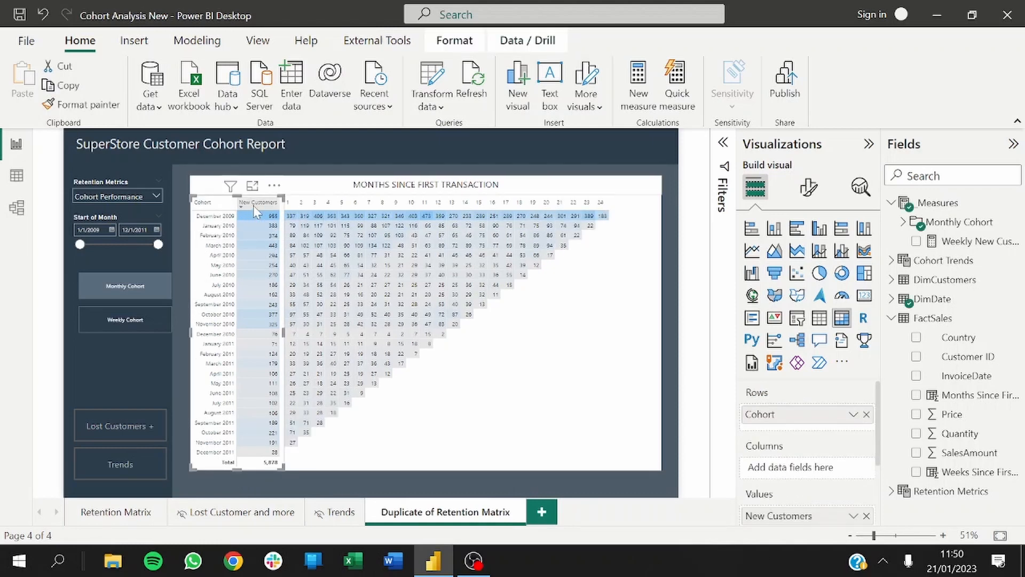
click(891, 299)
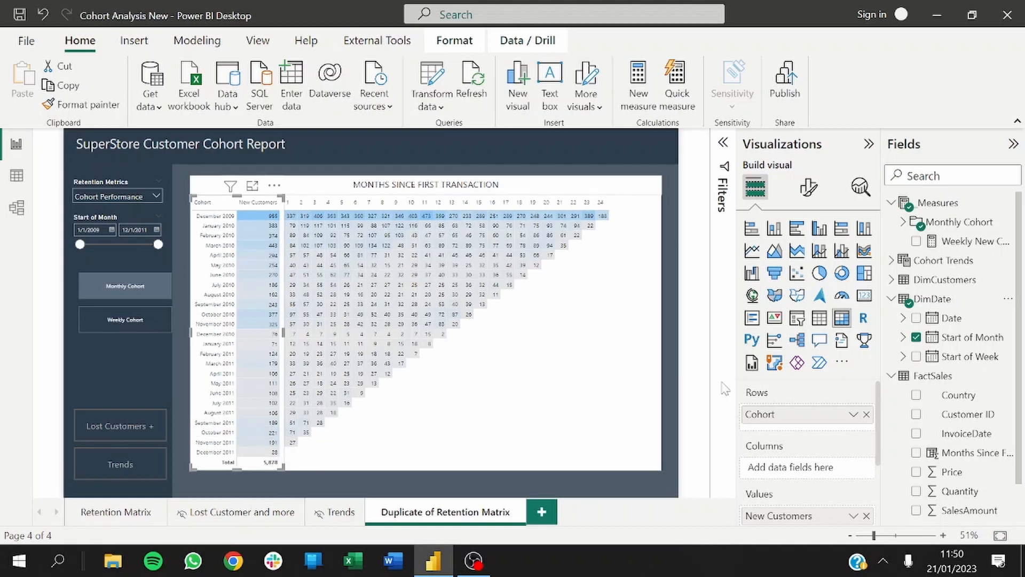
click(916, 337)
click(916, 356)
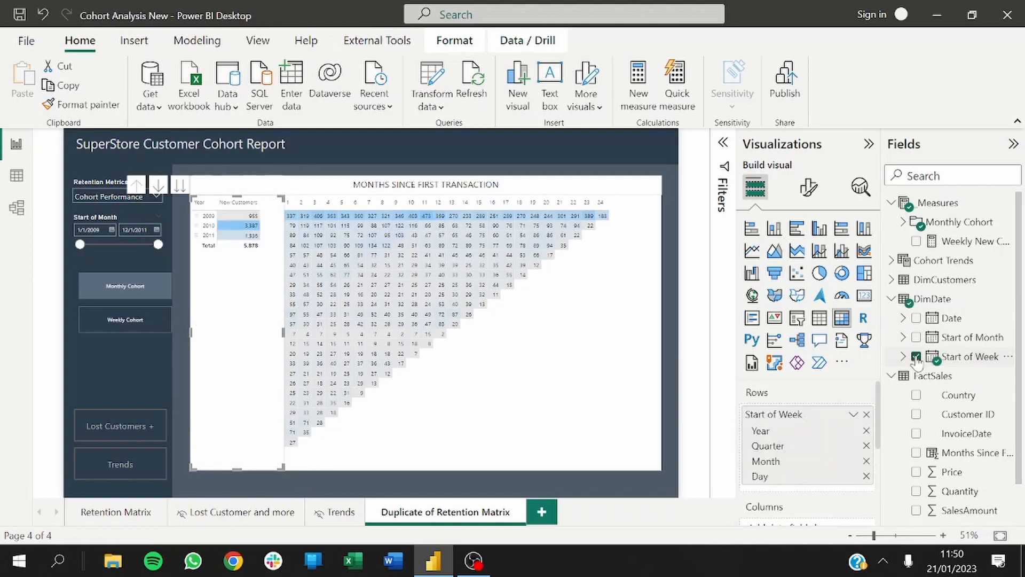
click(853, 415)
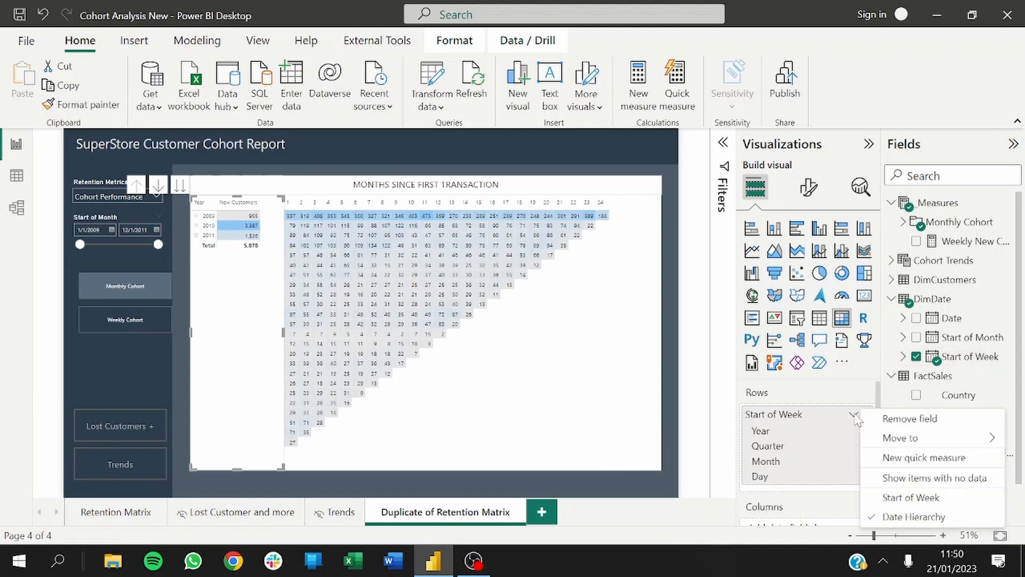
click(886, 498)
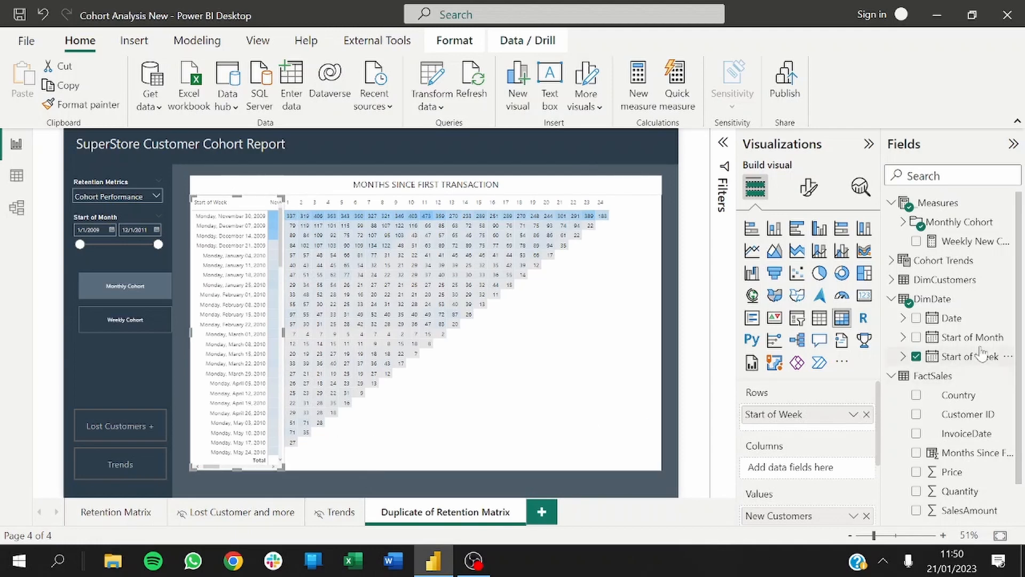
- Set the date format of DimDate's Start of Week column to the 14 Mar 2001 style
click(961, 358)
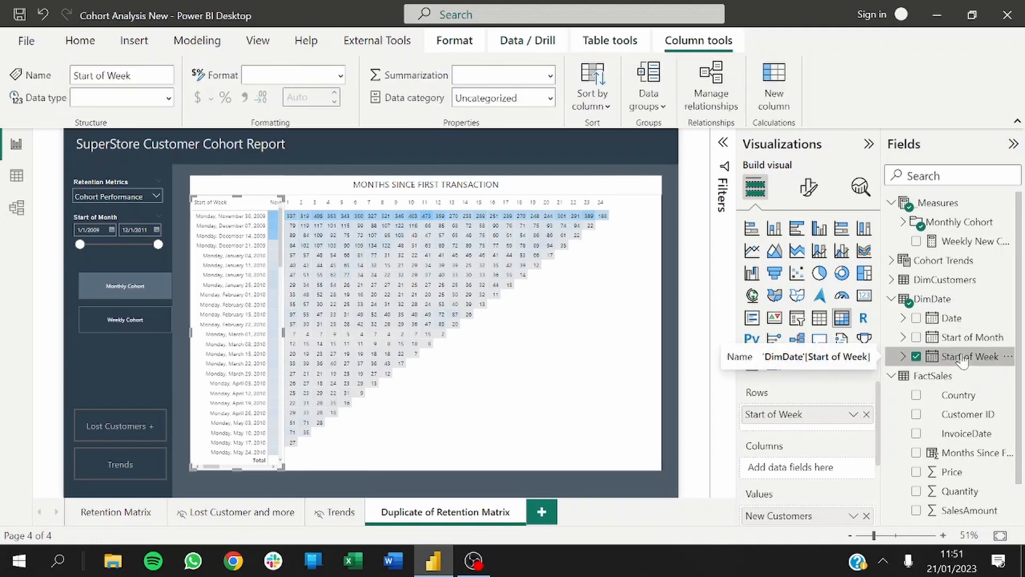
click(339, 76)
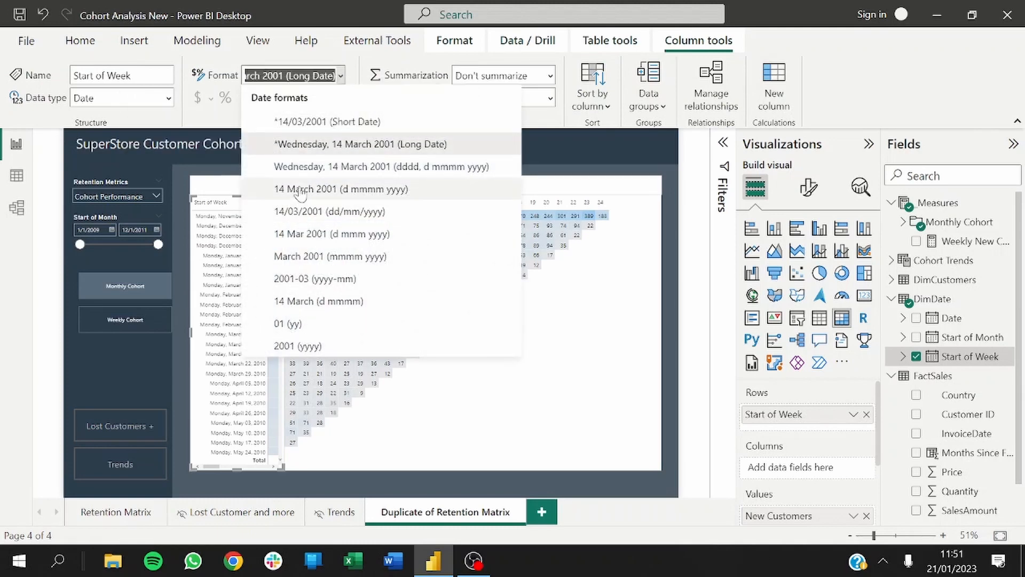
click(300, 236)
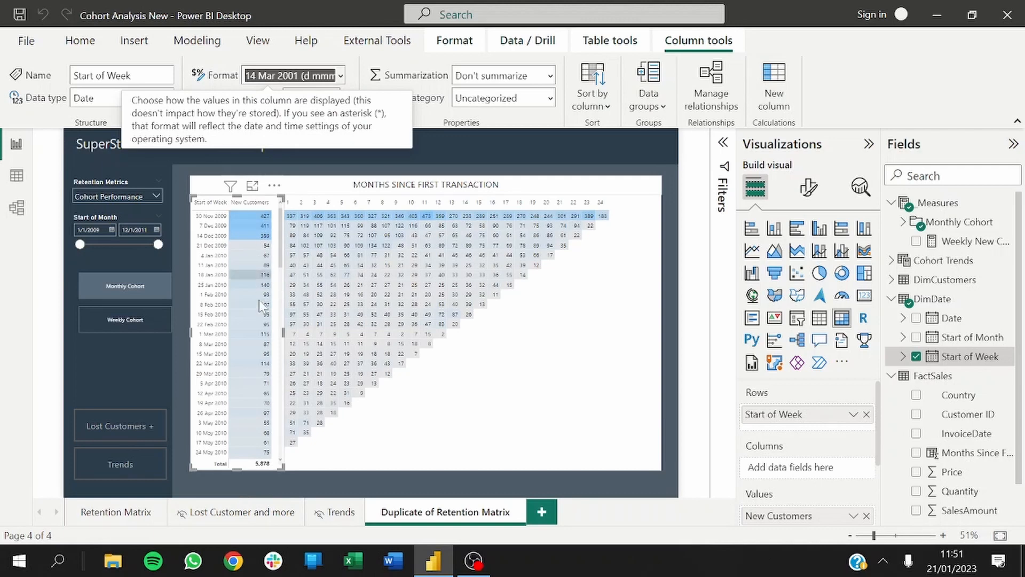
click(252, 472)
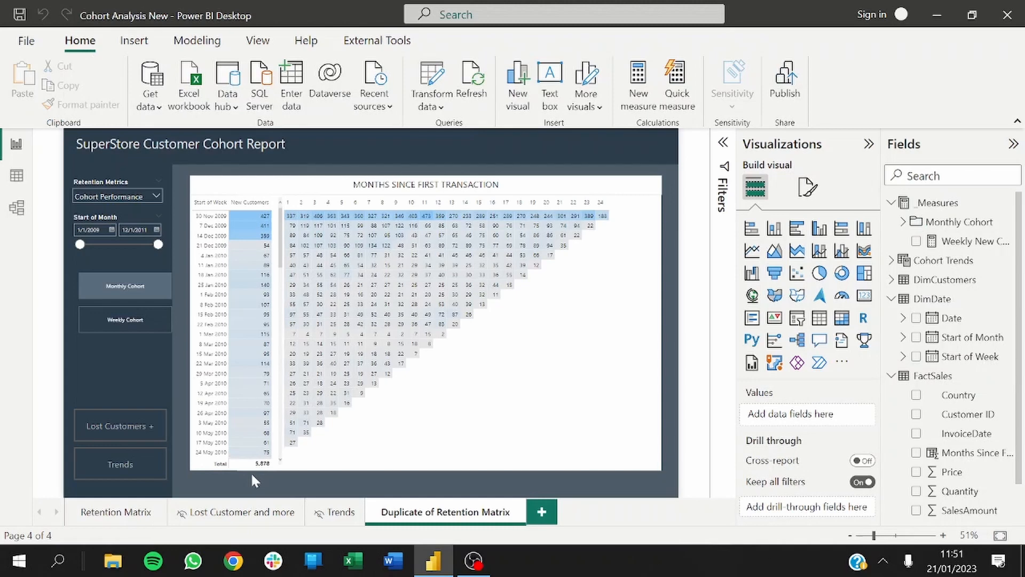
click(236, 469)
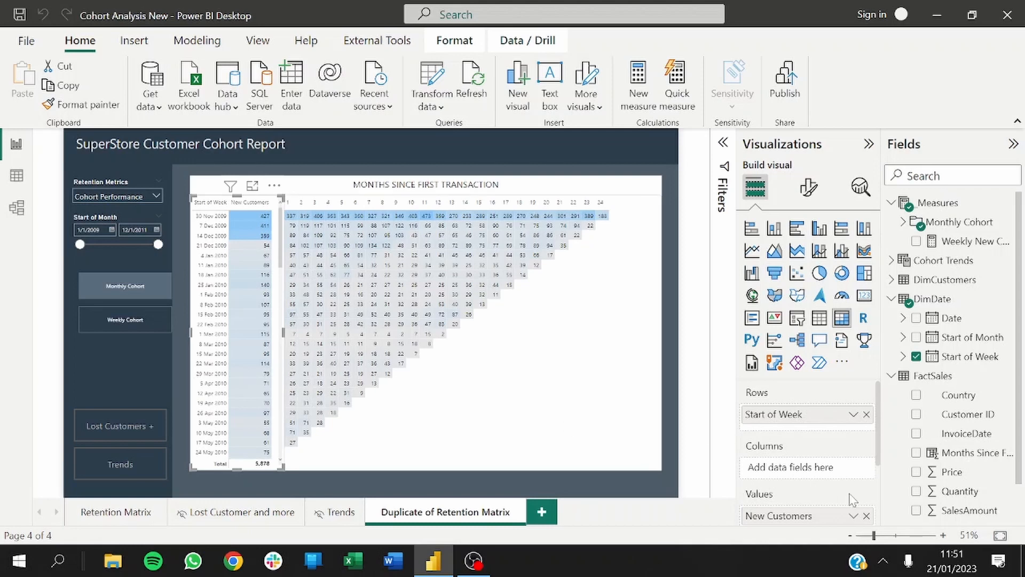
- Replace the New Customers value in the Start of Week matrix with the Weekly New Customers measure
click(903, 222)
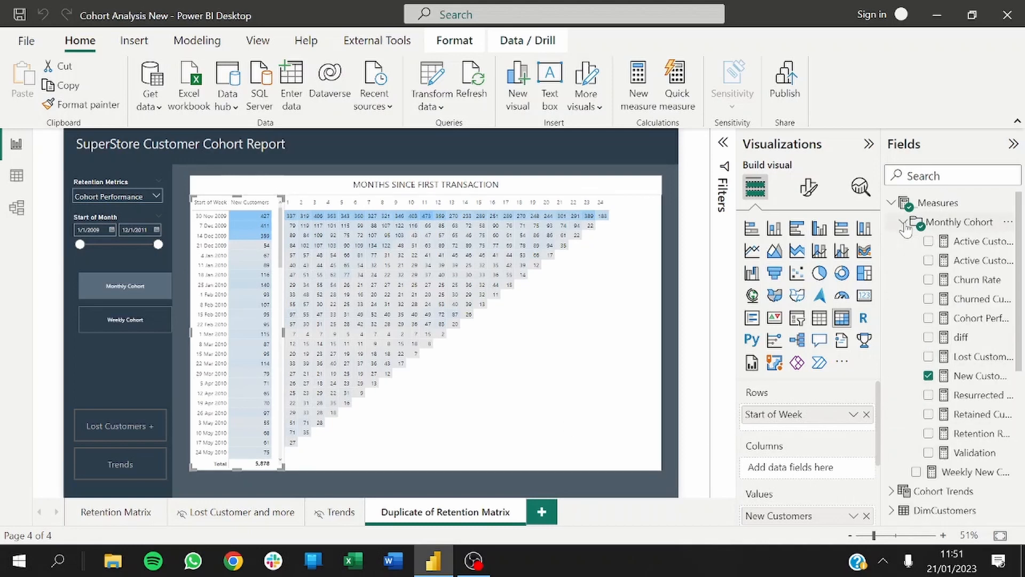
click(904, 224)
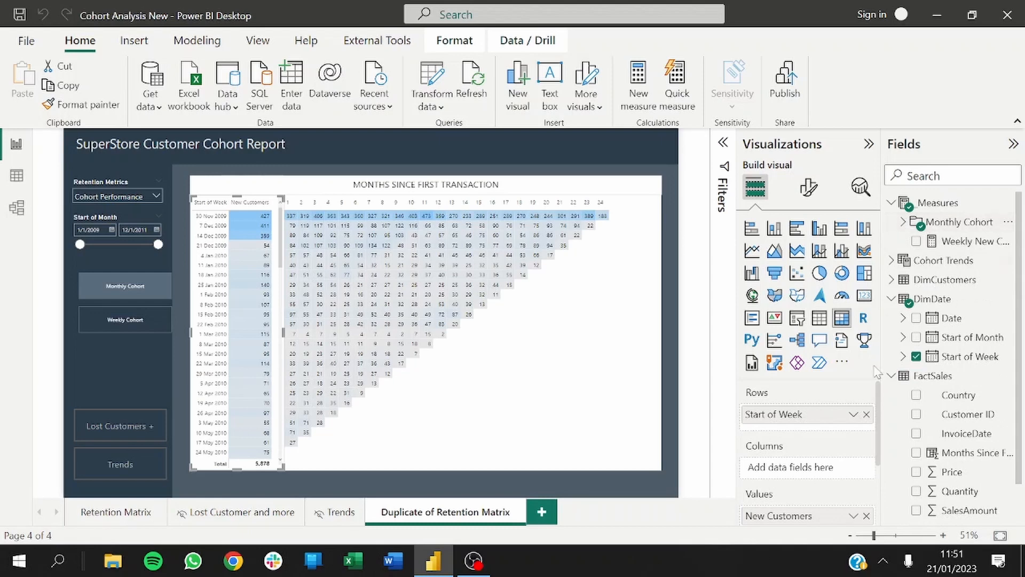
click(866, 517)
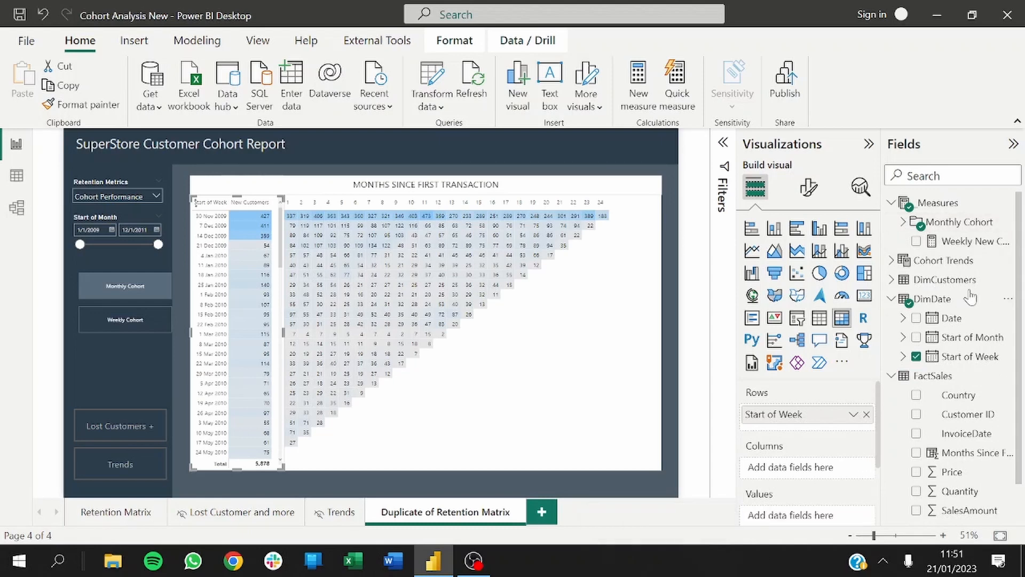
click(917, 243)
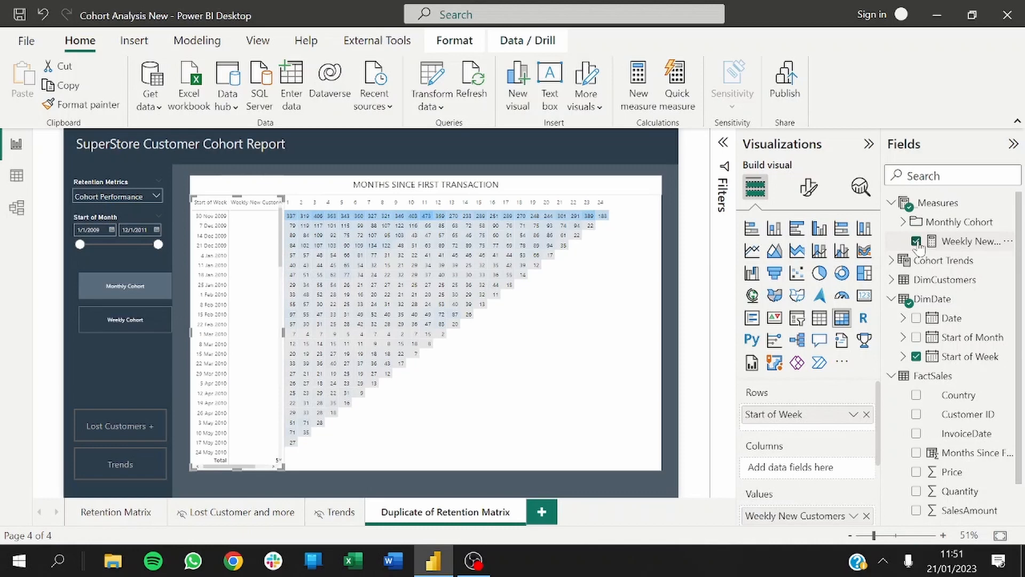
- Rename the Weekly New Customers value to New Customers for this matrix, then deselect the visual
double_click(780, 517)
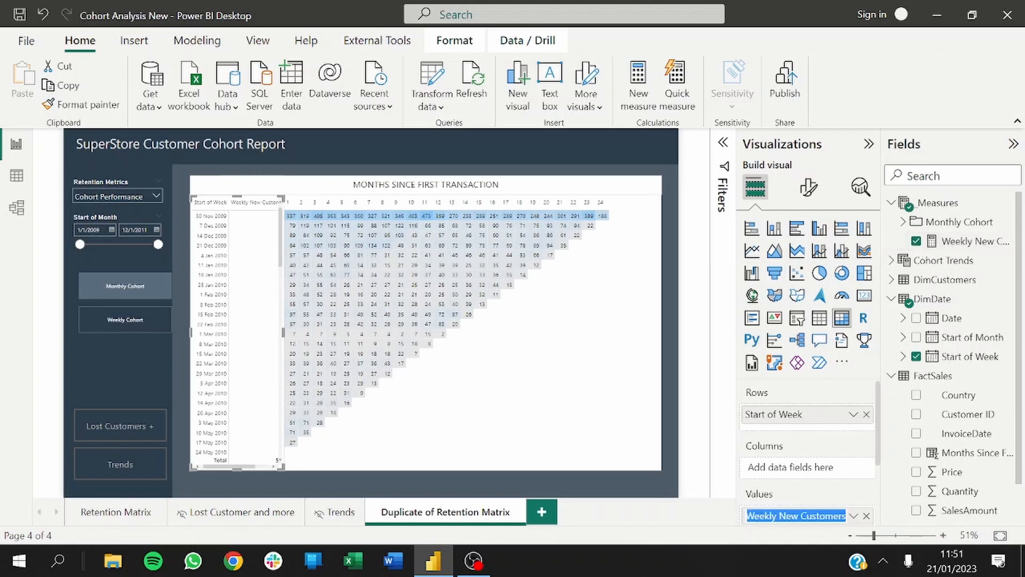
click(776, 516)
key(BackSpace)
key(BackSpace)
key(BackSpace)
key(BackSpace)
key(BackSpace)
key(BackSpace)
key(BackSpace)
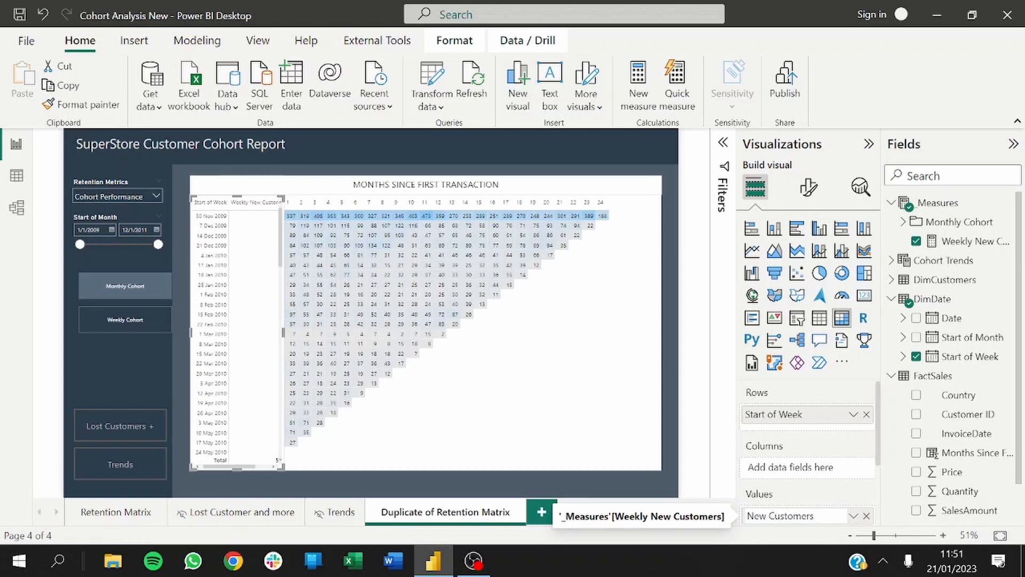
key(Return)
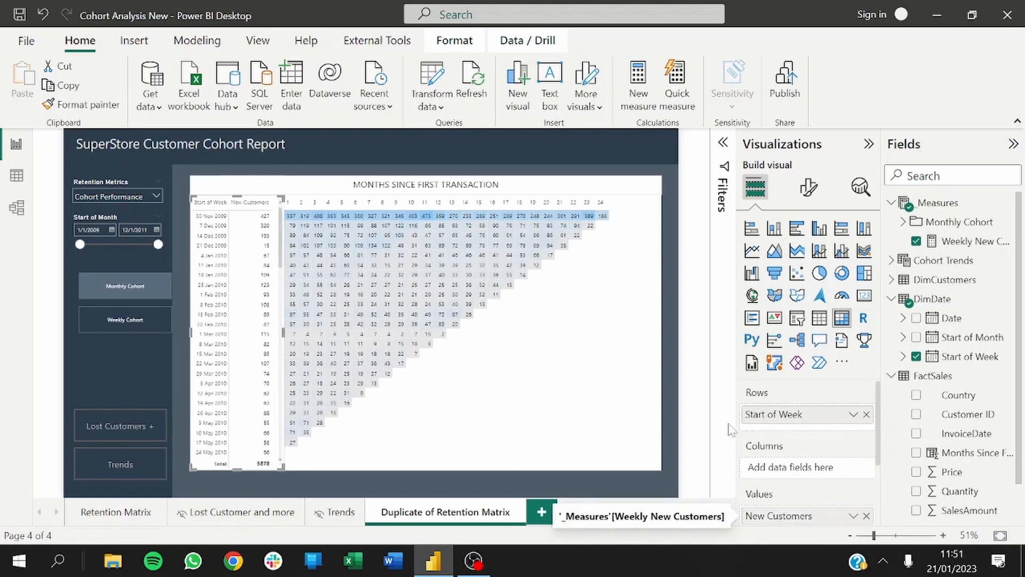
click(344, 171)
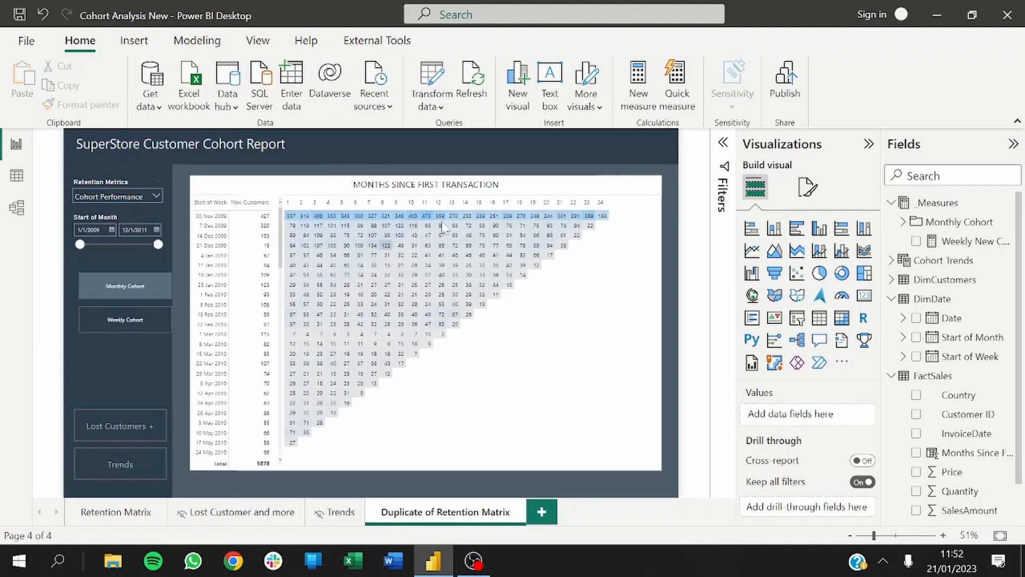
- Open the Cohort Performance measure from the Monthly Cohort folder and copy its entire formula
click(902, 223)
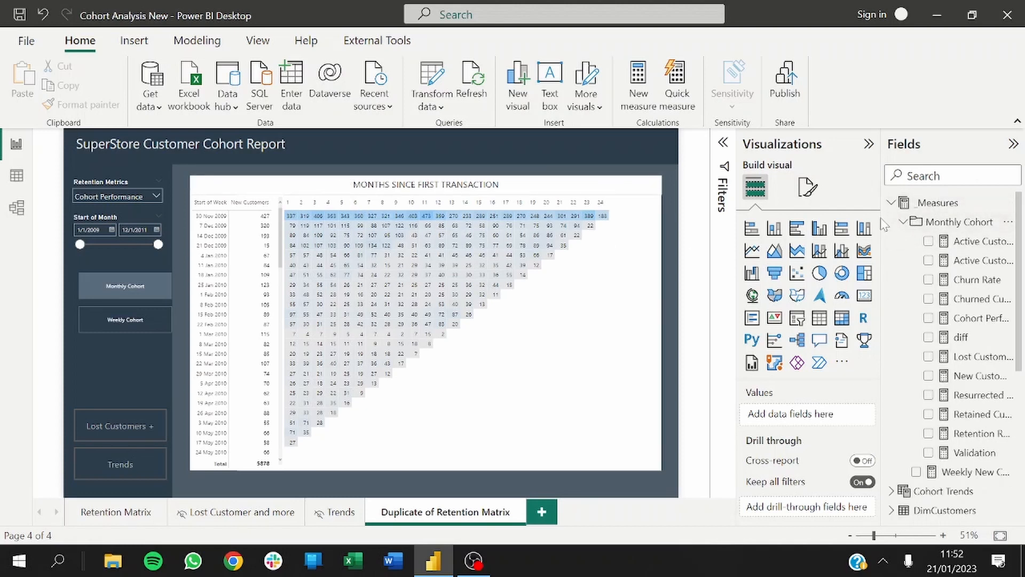
drag(880, 212, 836, 212)
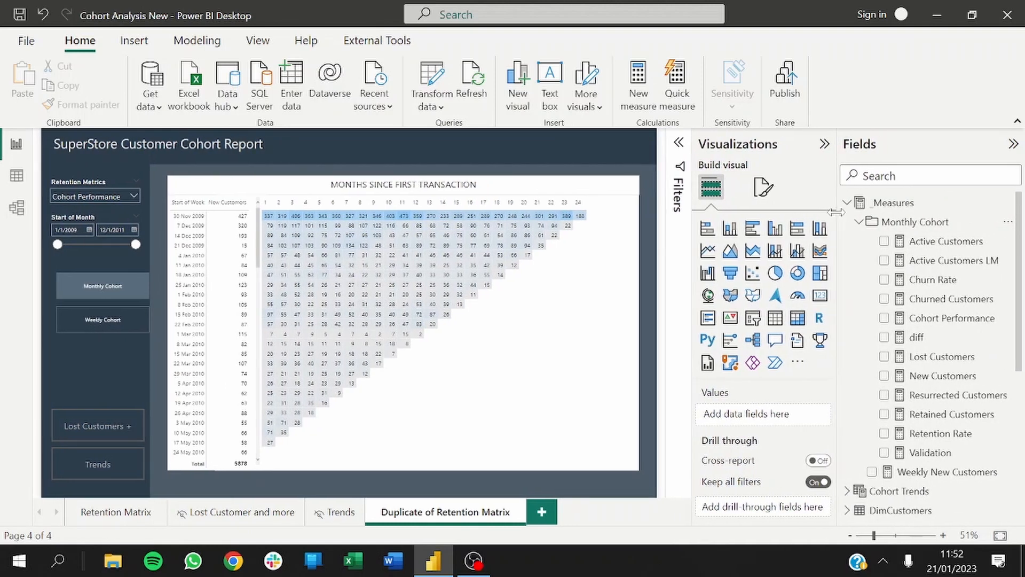
click(924, 321)
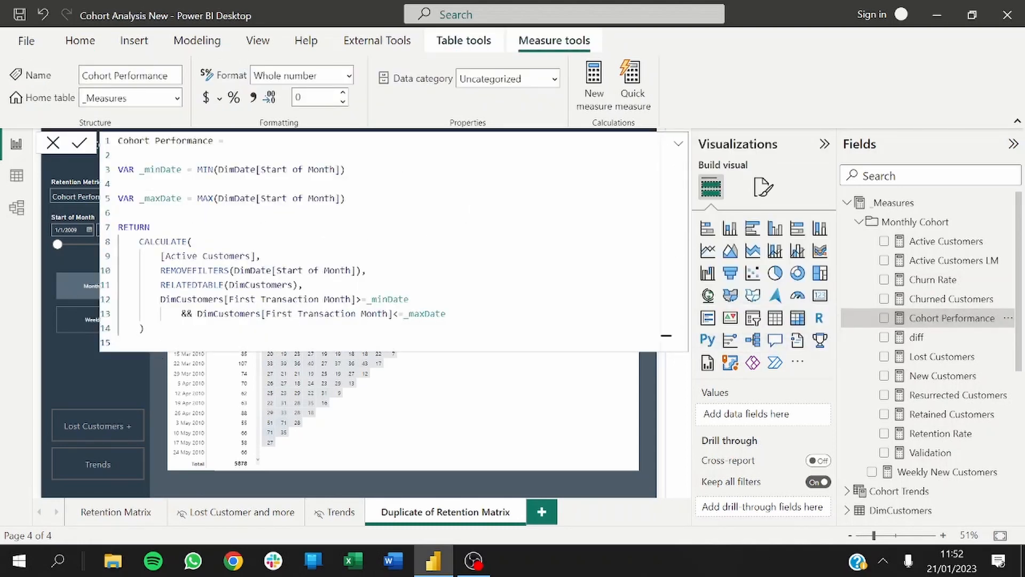
drag(666, 335, 88, 144)
key(ctrl+c)
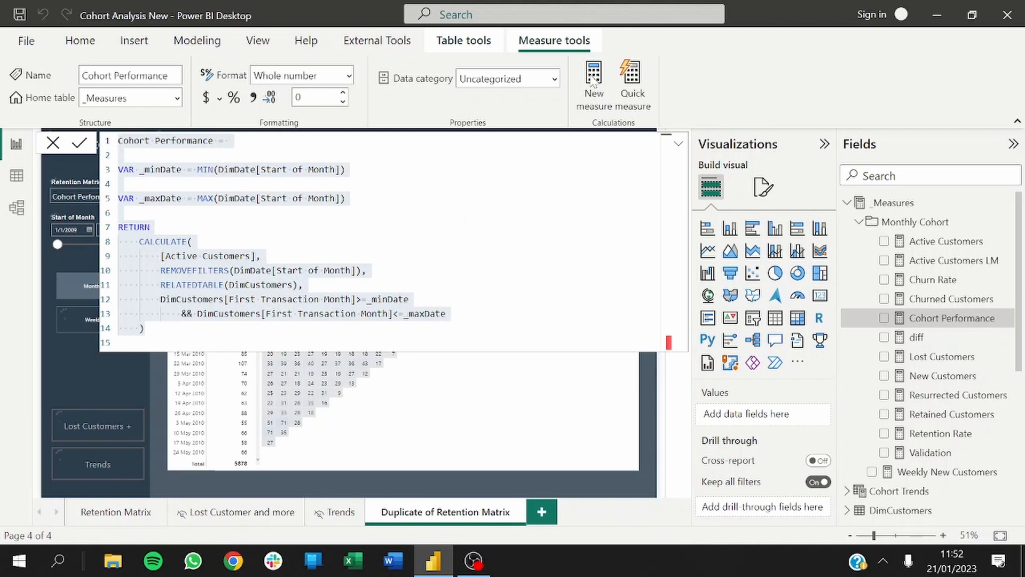
- Create a new measure from the copied formula and name it Weekly Cohort Performance
click(592, 80)
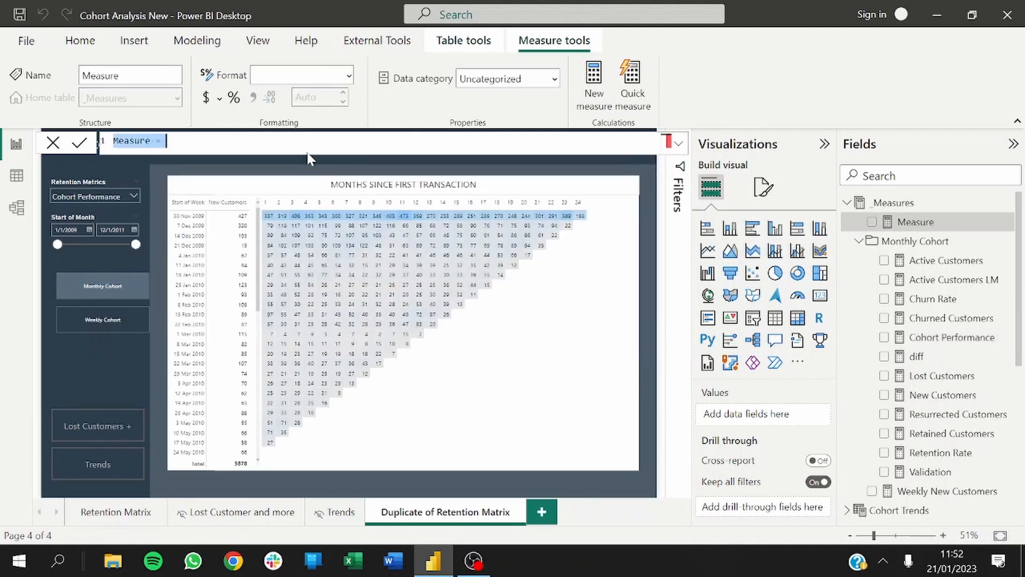
key(ctrl+v)
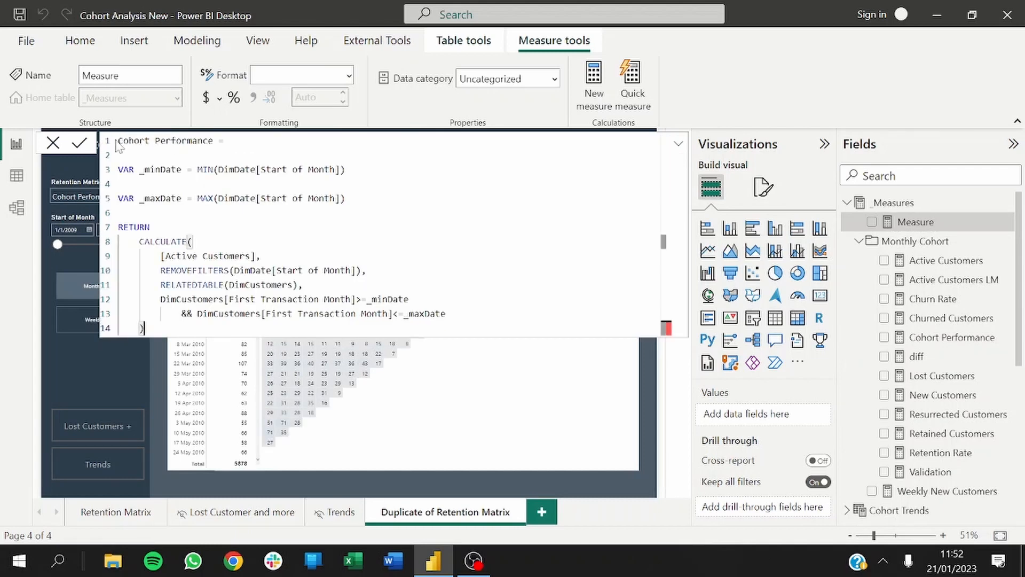
key(ctrl+Home)
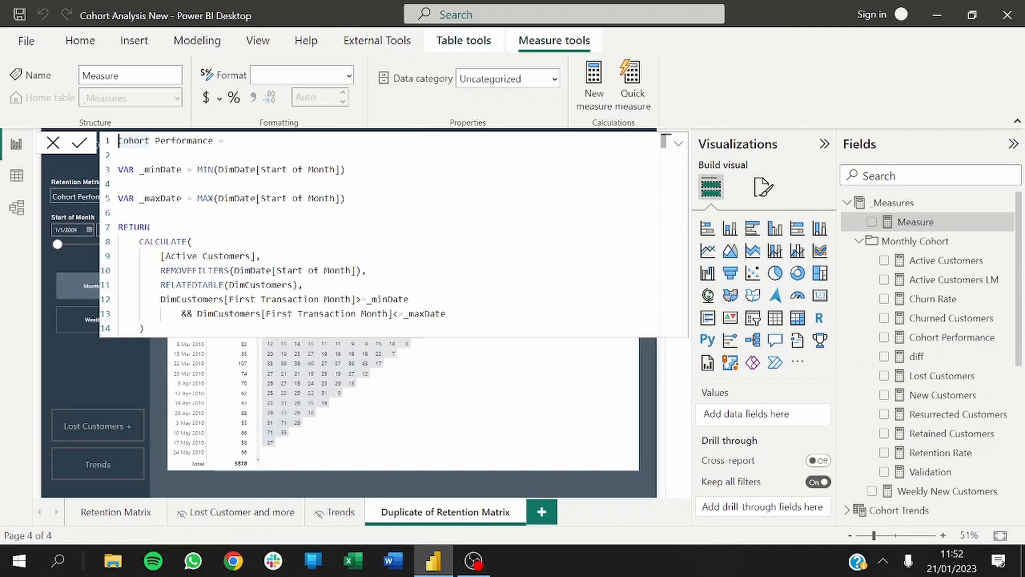
text(Weekly)
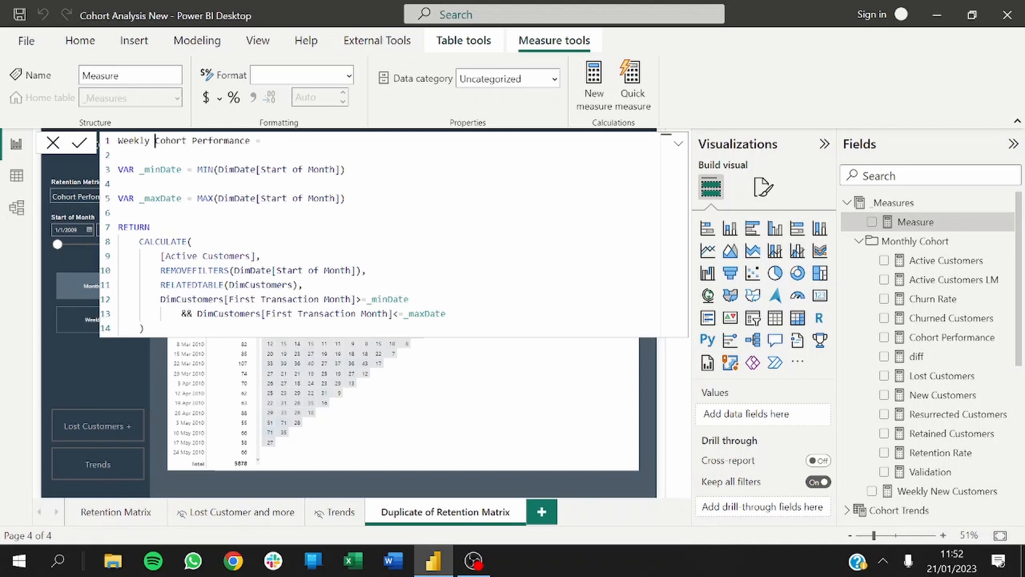
- Change the column in the _minDate variable to DimDate[Start of Week]
click(297, 169)
click(314, 169)
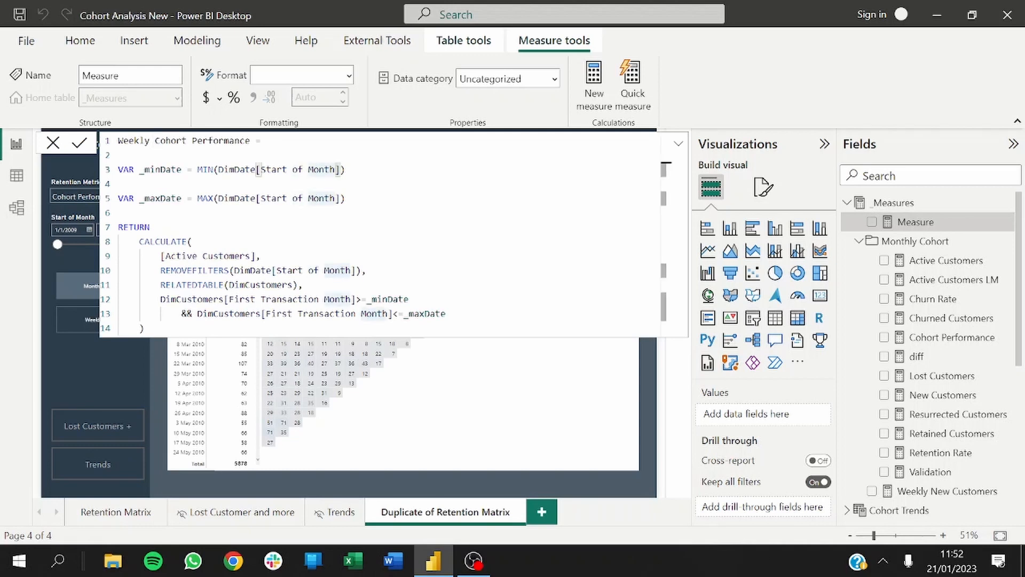
key(Delete)
key(Delete)
key(Delete)
key(Delete)
key(BackSpace)
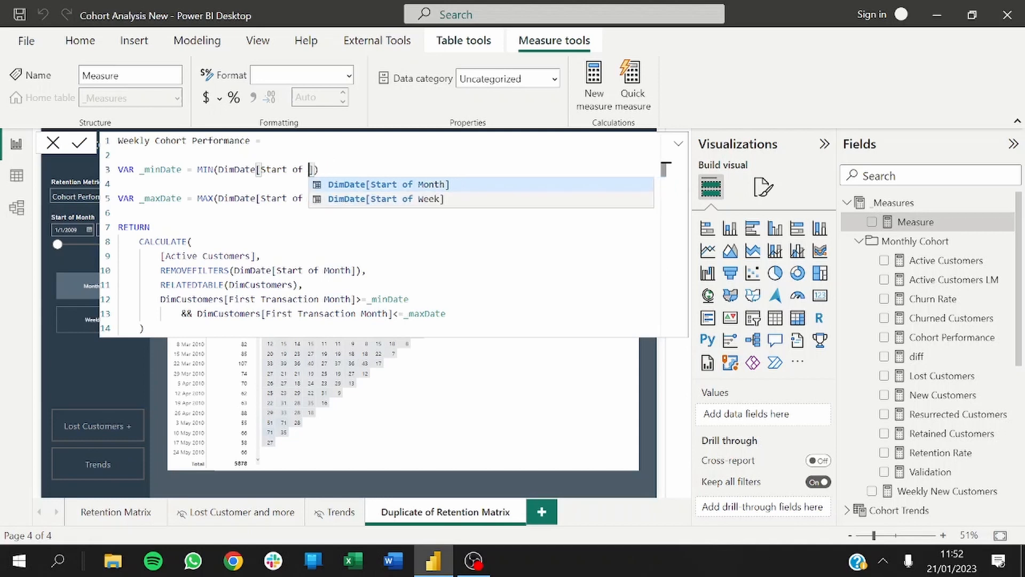
key(Down)
key(Tab)
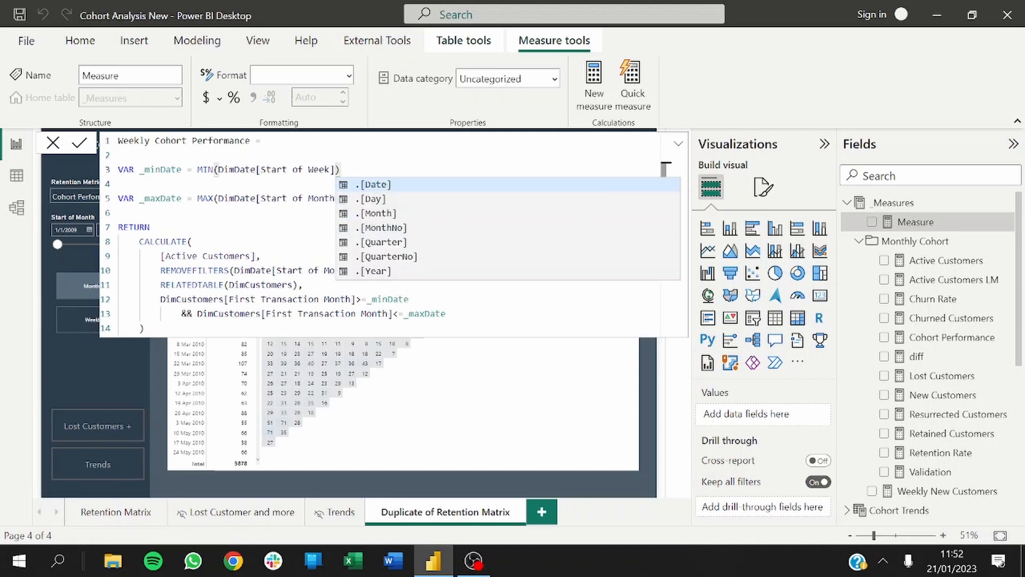
- Change the column in the _maxDate variable to DimDate[Start of Week]
click(330, 198)
key(Right)
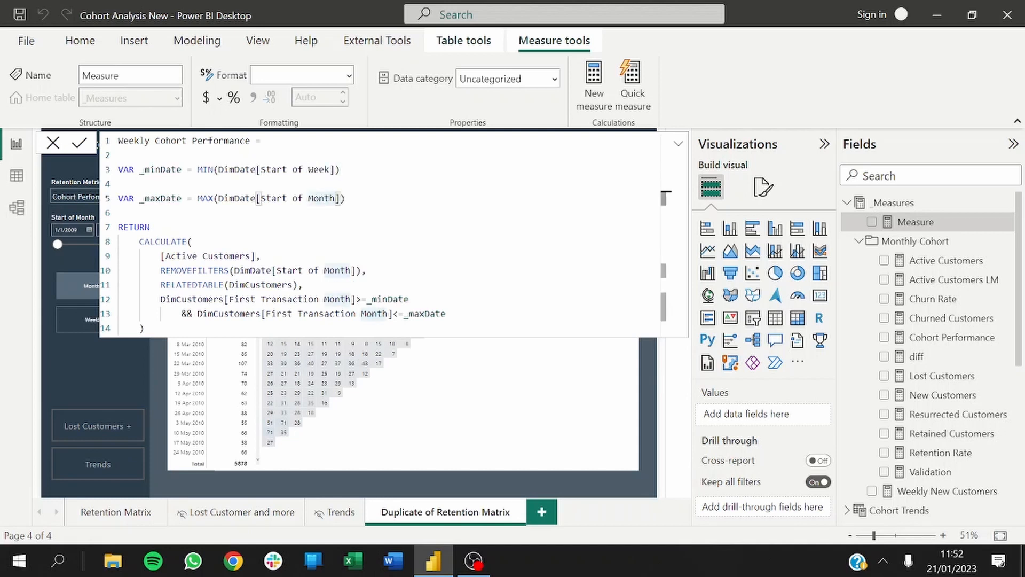
key(BackSpace)
key(BackSpace)
key(BackSpace)
key(BackSpace)
key(BackSpace)
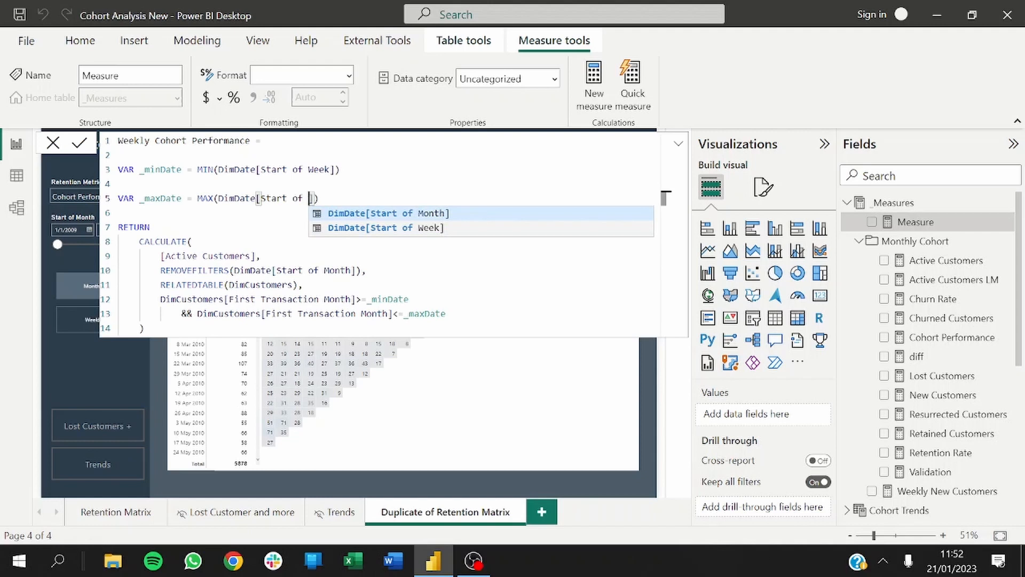
key(Down)
key(Tab)
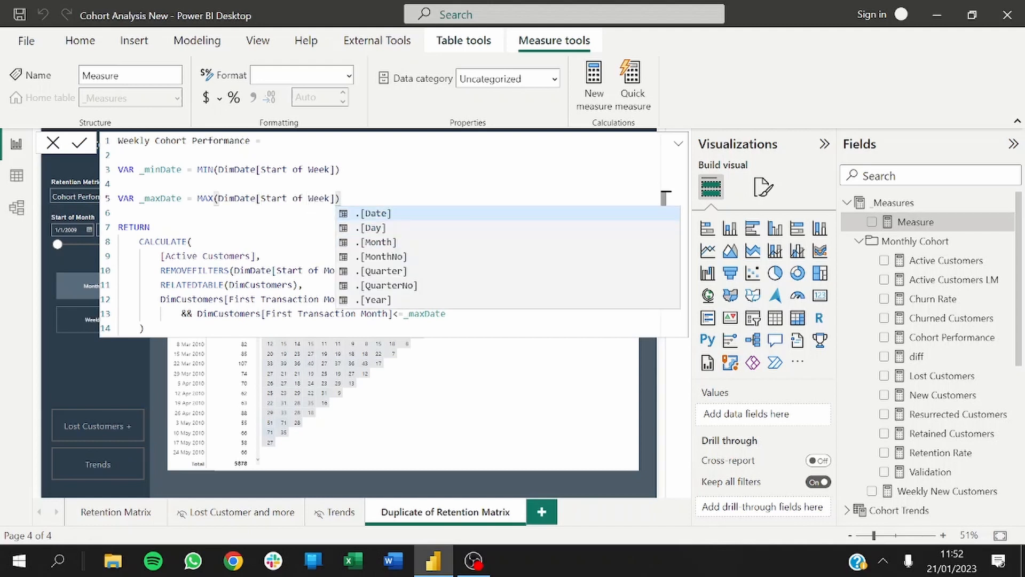
- Change the REMOVEFILTERS argument in the measure to DimDate[Start of Week]
click(261, 256)
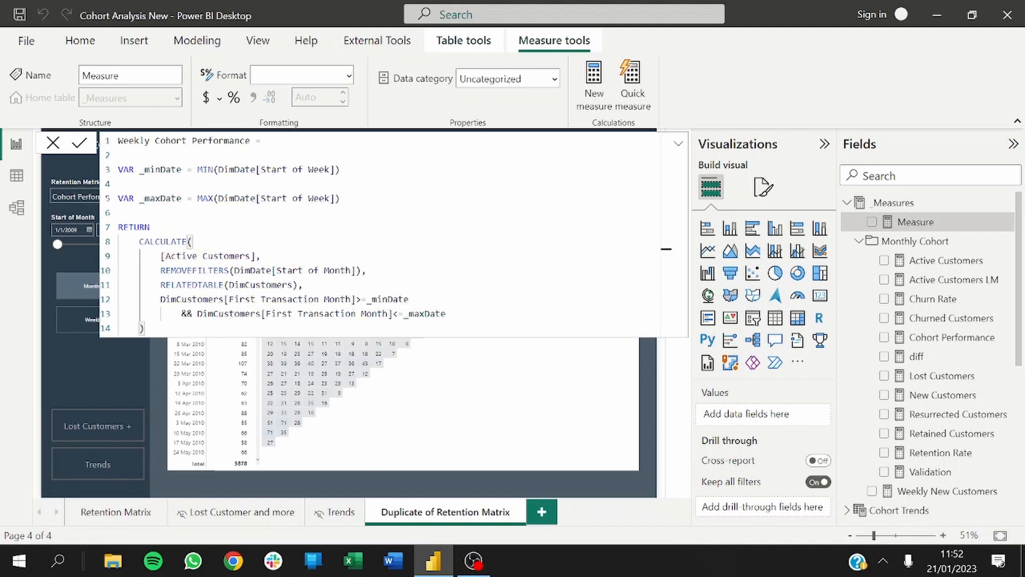
click(351, 271)
key(BackSpace)
key(BackSpace)
key(BackSpace)
key(BackSpace)
key(BackSpace)
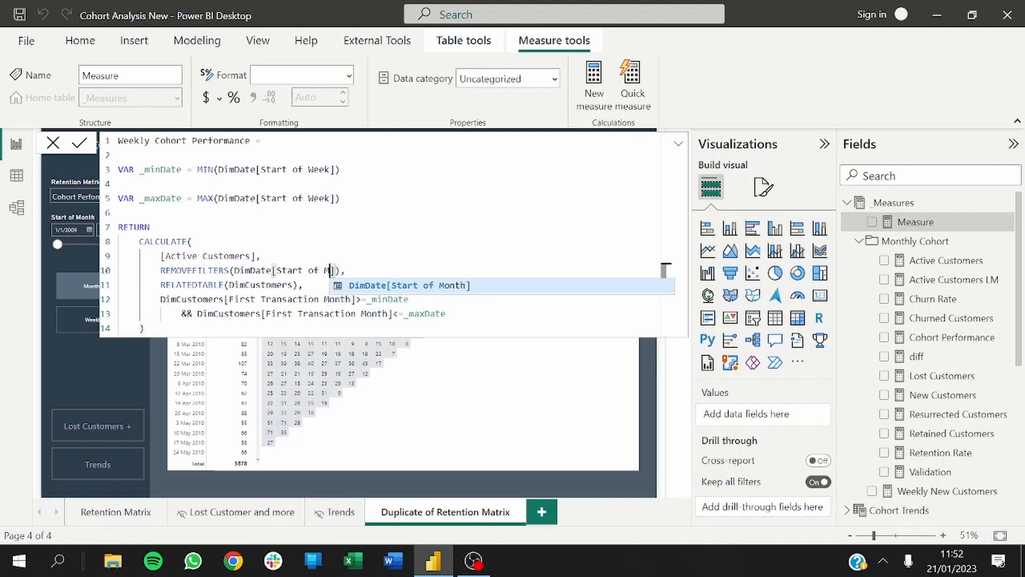
key(Down)
key(Tab)
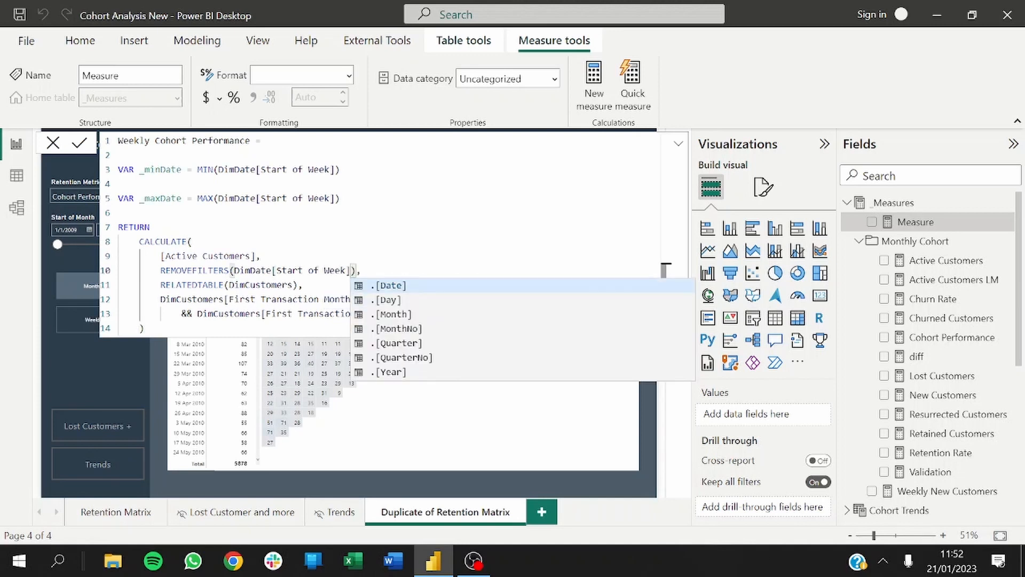
- Change both date conditions to use DimCustomers[First Transaction Week] and commit the Weekly Cohort Performance measure
click(297, 298)
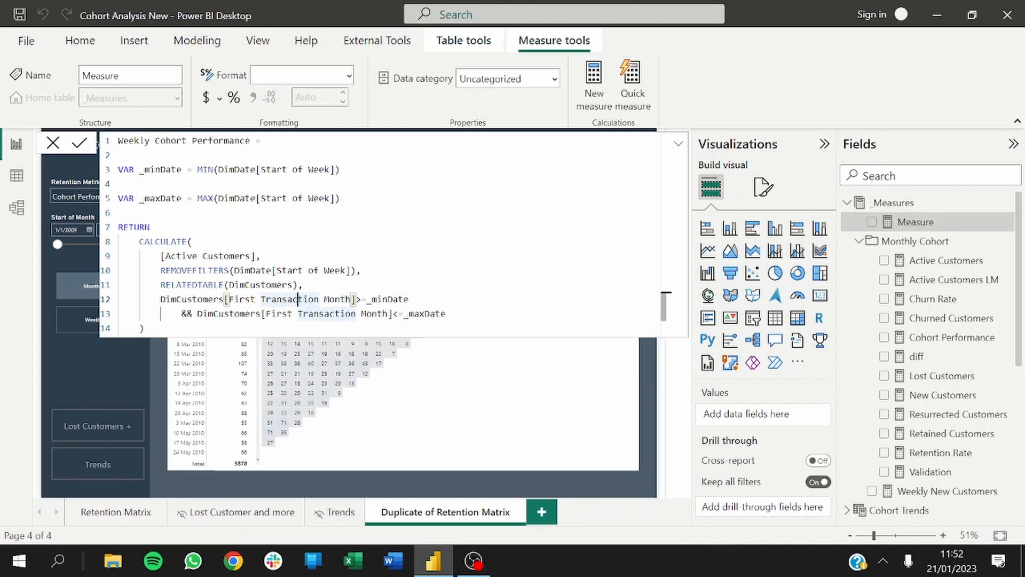
double_click(336, 299)
key(BackSpace)
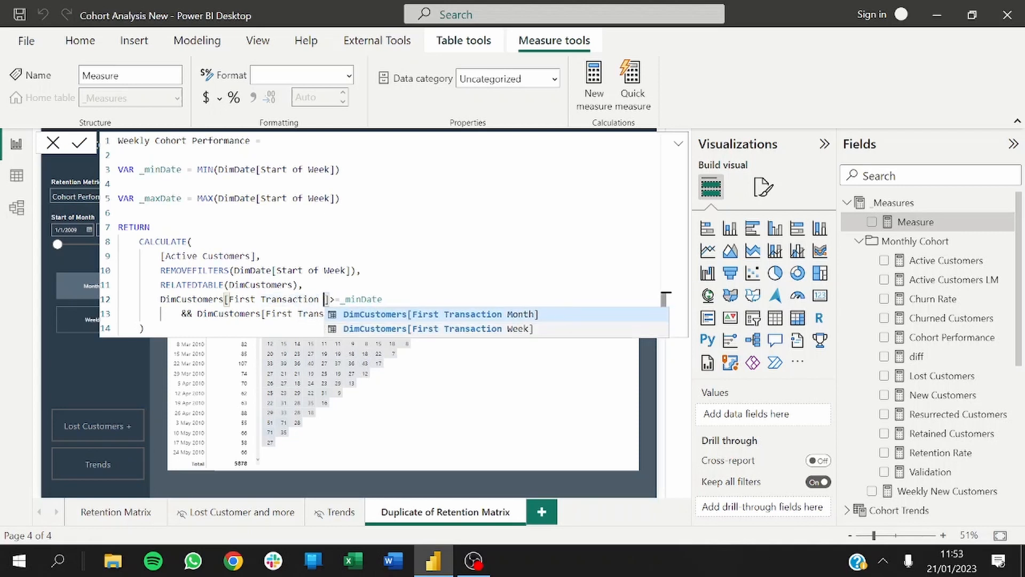
text(W)
key(Tab)
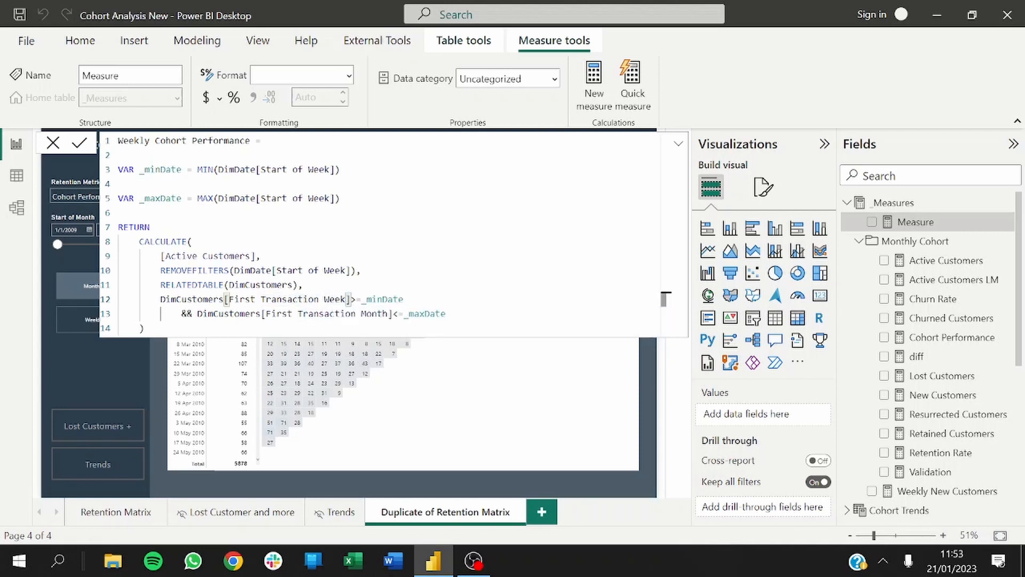
double_click(374, 313)
key(BackSpace)
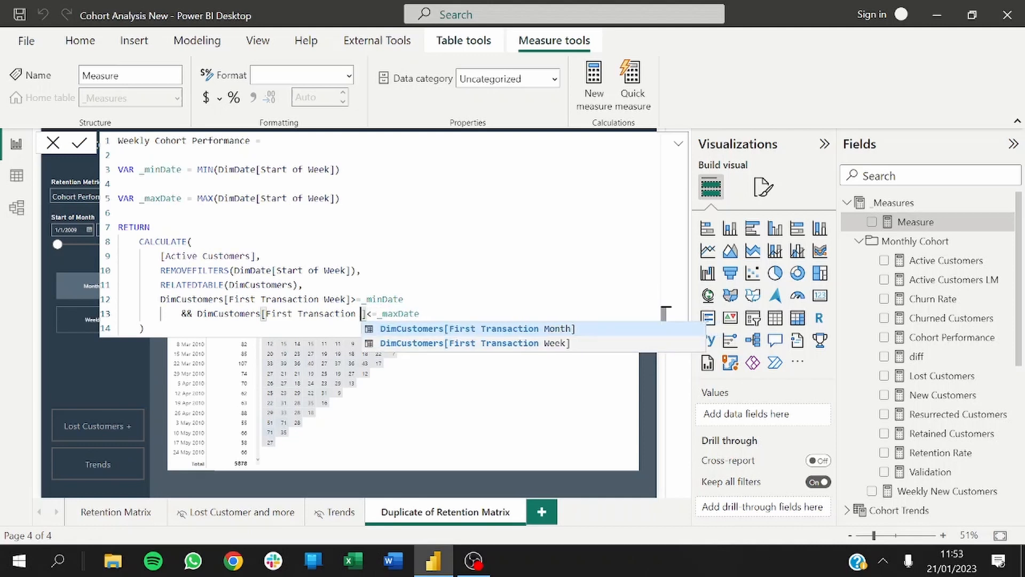
text(Week)
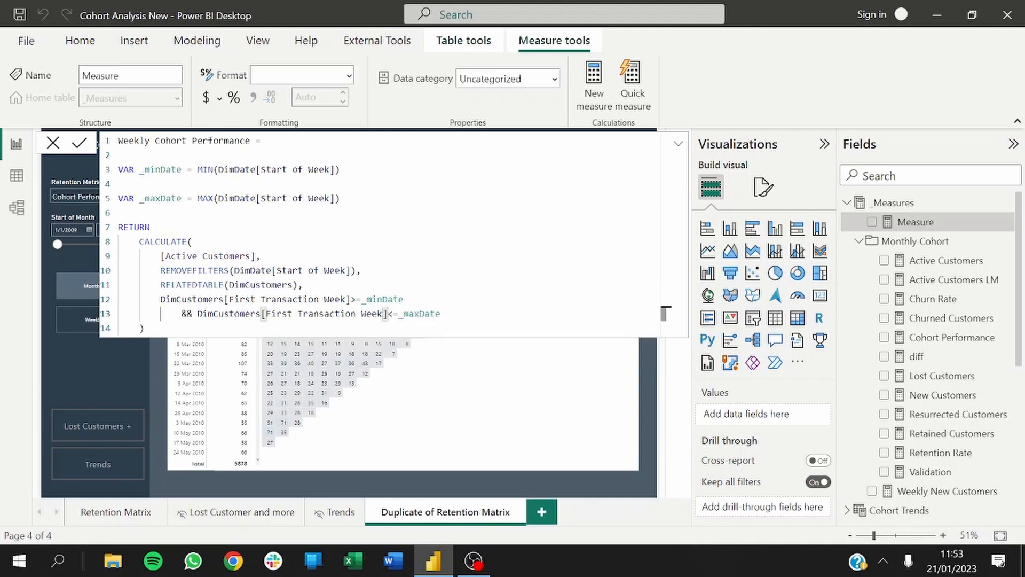
click(145, 328)
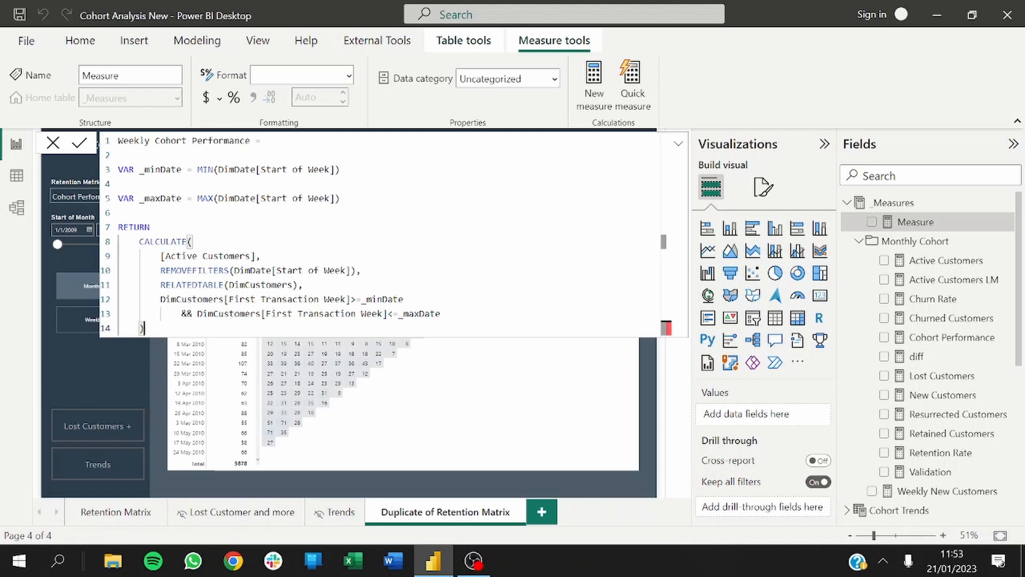
key(Return)
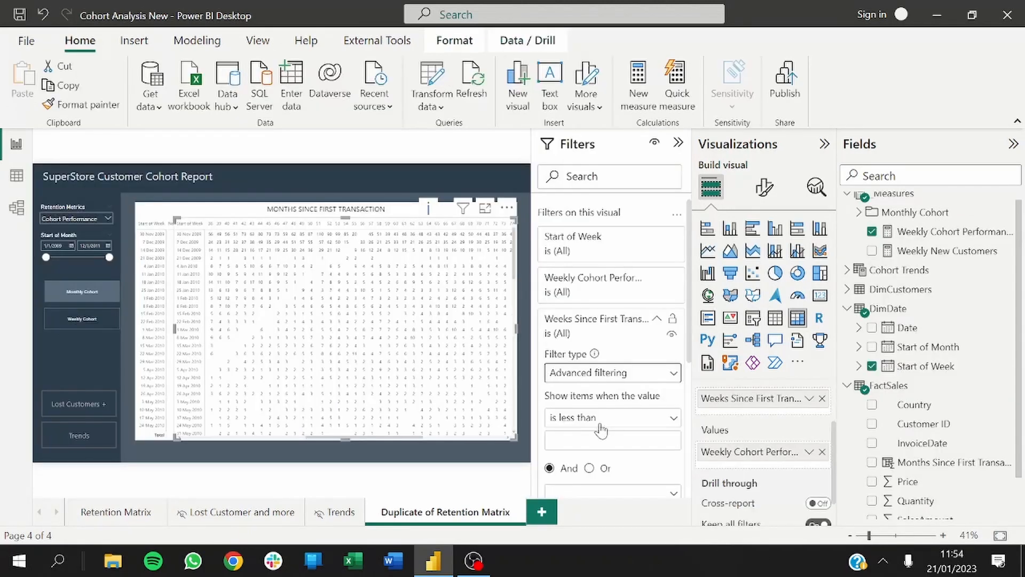
- Filter the weekly cohort matrix to show items where Weeks Since First Transaction is greater than 0, and collapse the filters
click(604, 422)
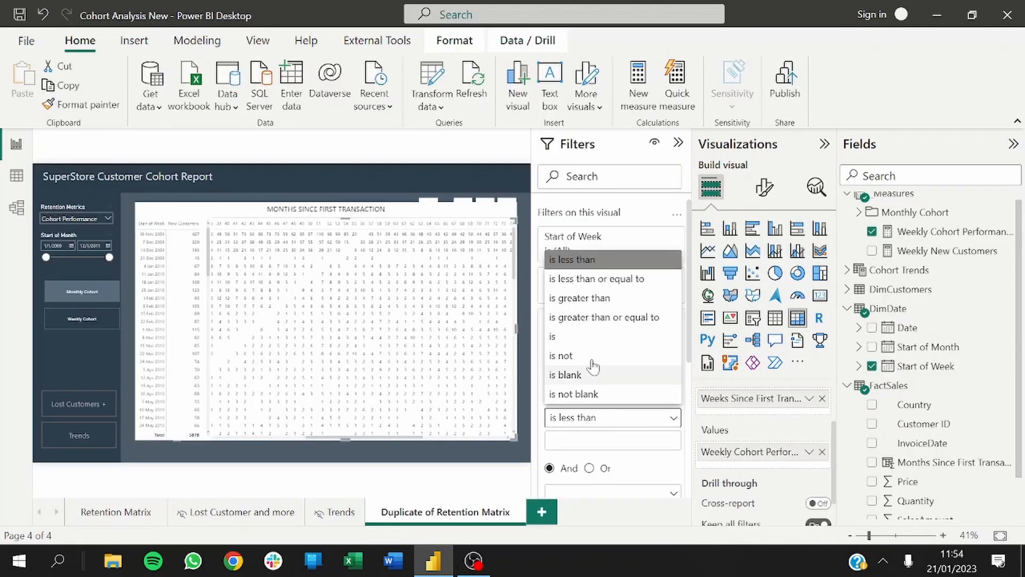
click(573, 298)
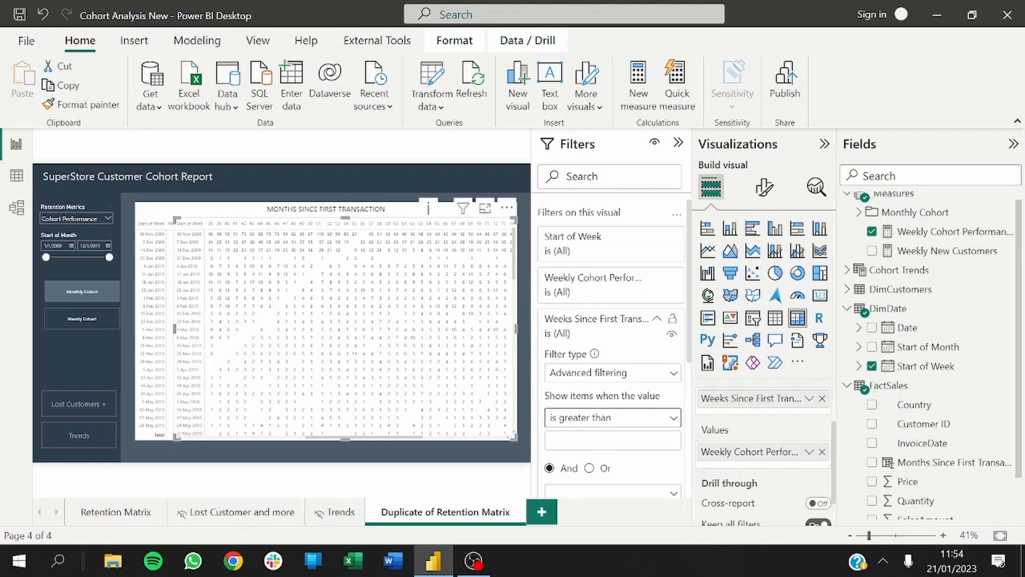
click(593, 440)
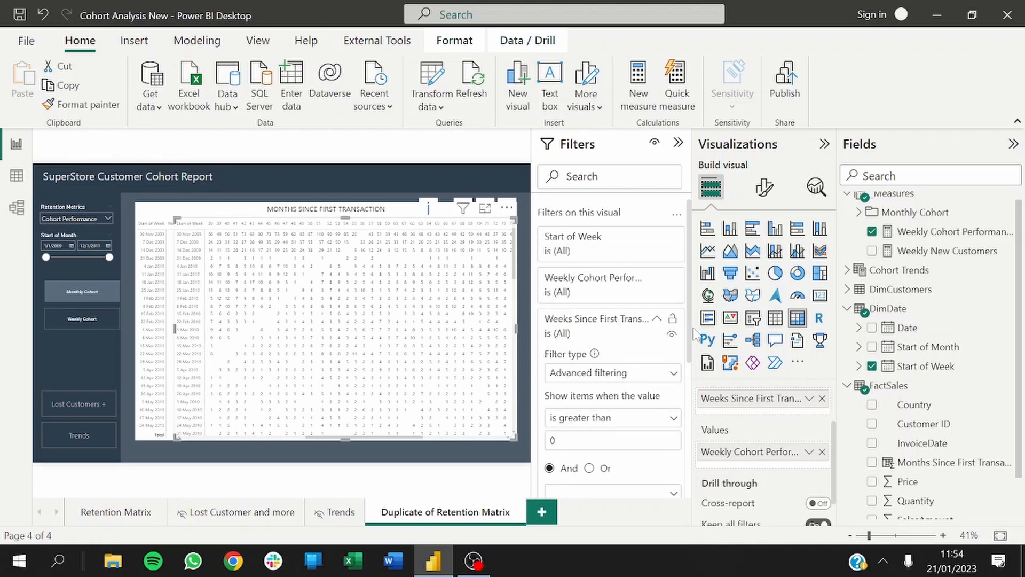
drag(689, 322, 694, 377)
scroll(668, 374, down, 2)
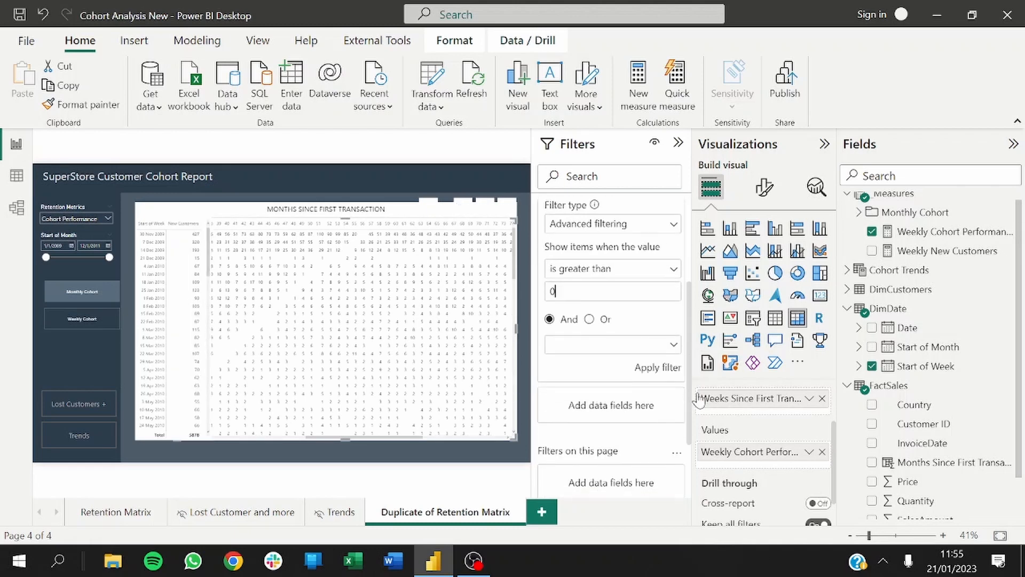
click(667, 368)
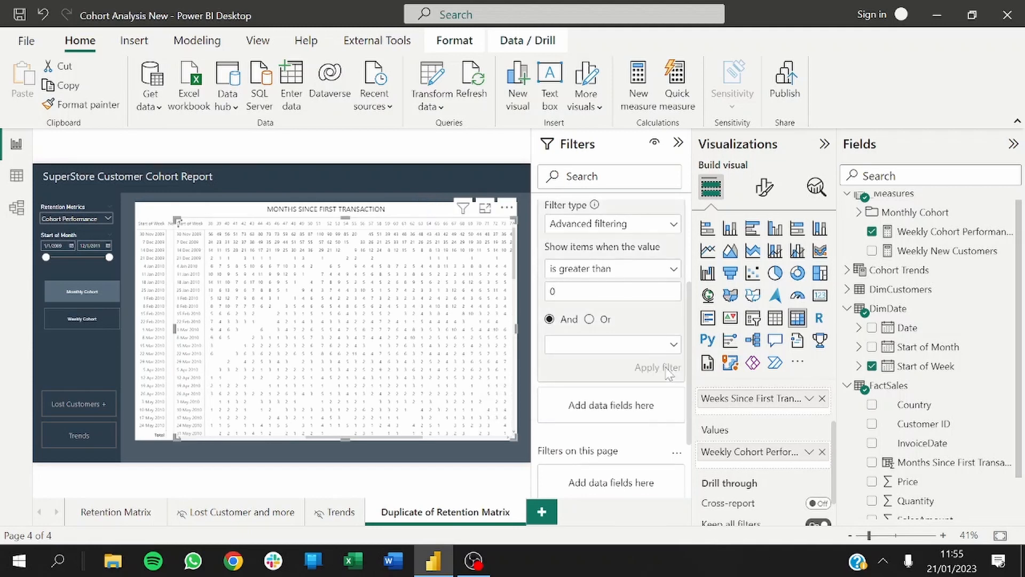
click(678, 144)
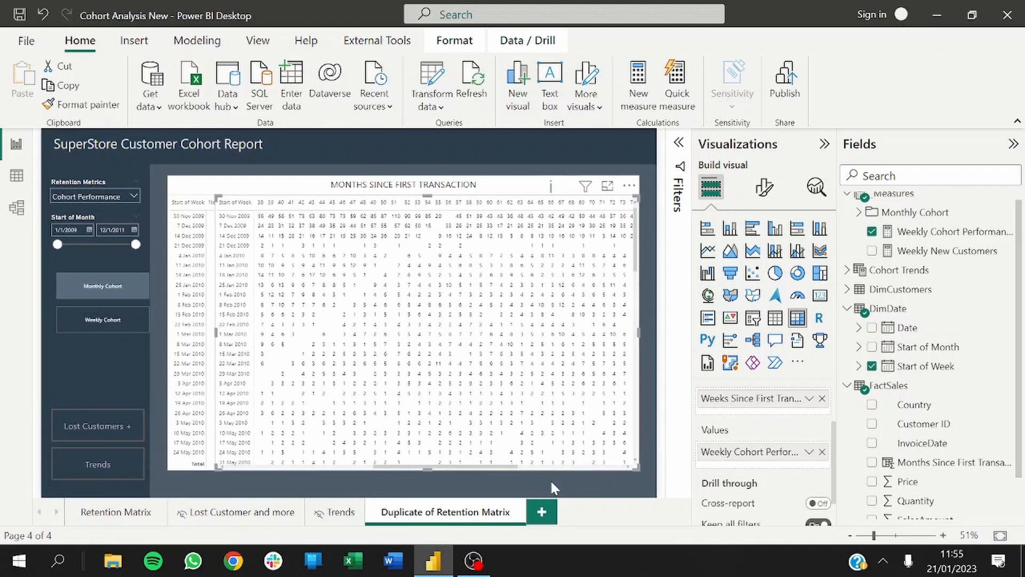
click(550, 479)
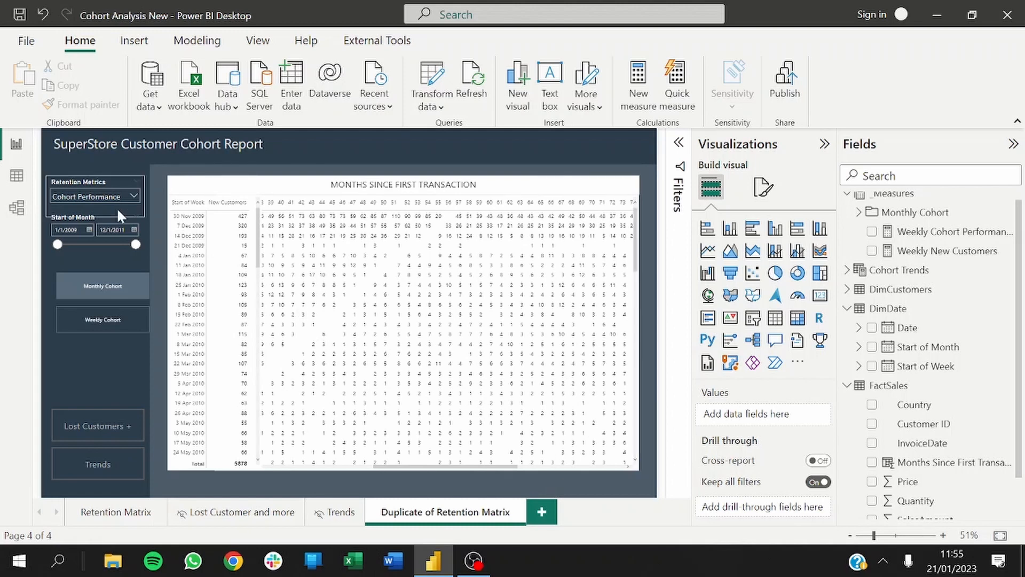
- Replace the Start of Month field in the date slicer with the DimDate Date field
click(88, 217)
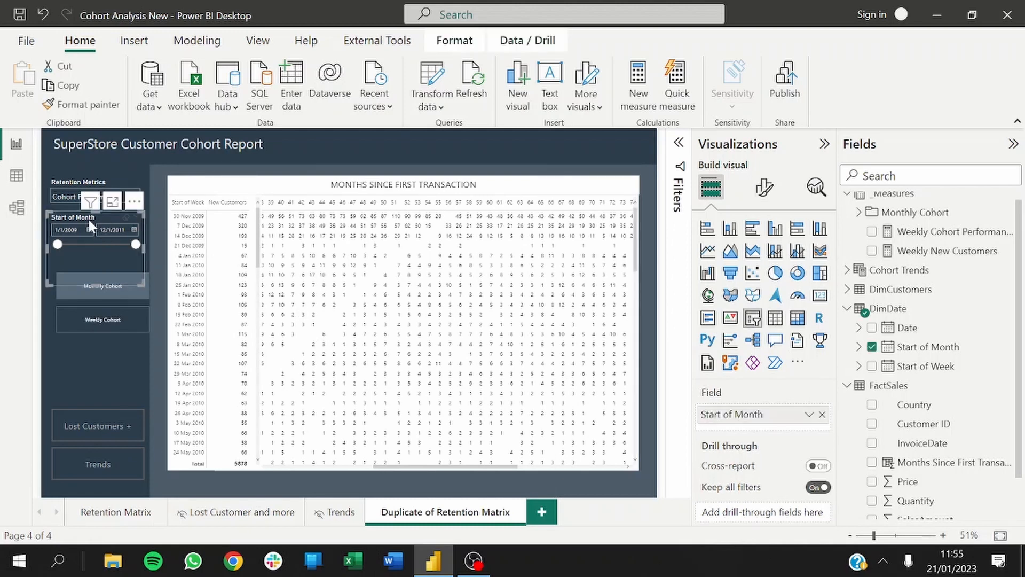
click(872, 347)
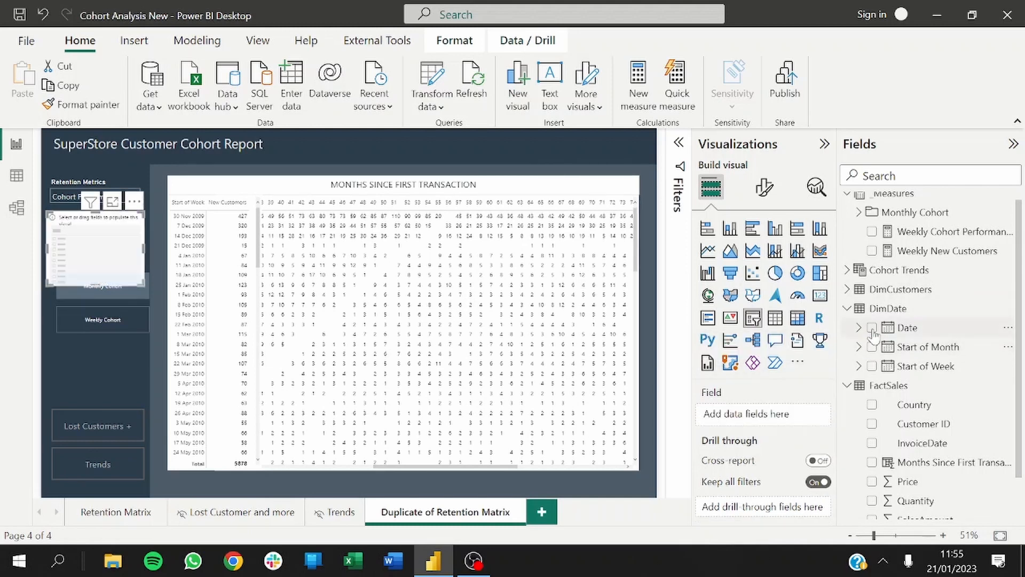
click(871, 327)
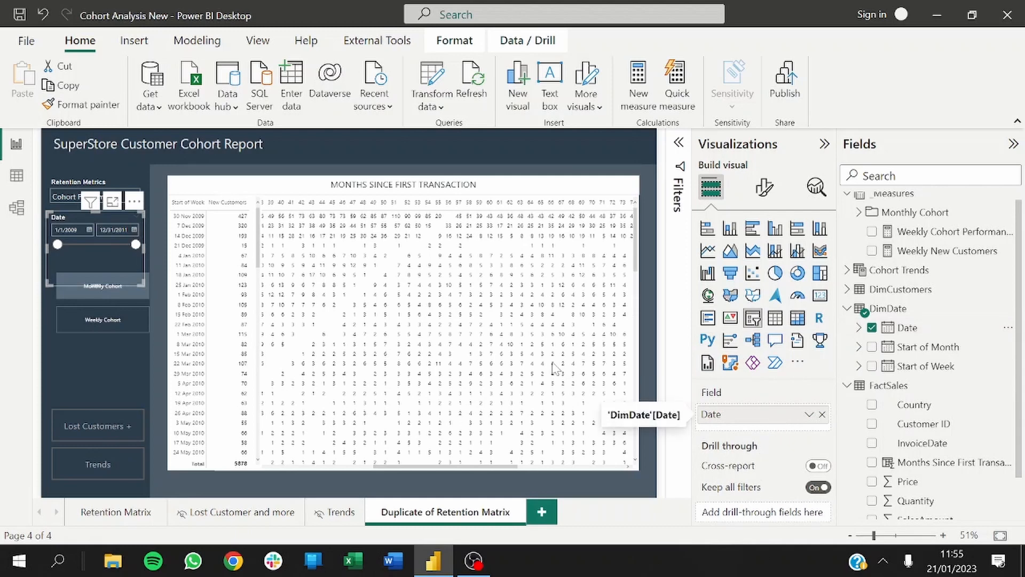
- Set the Date slicer's start date to 1/4/2010
click(89, 231)
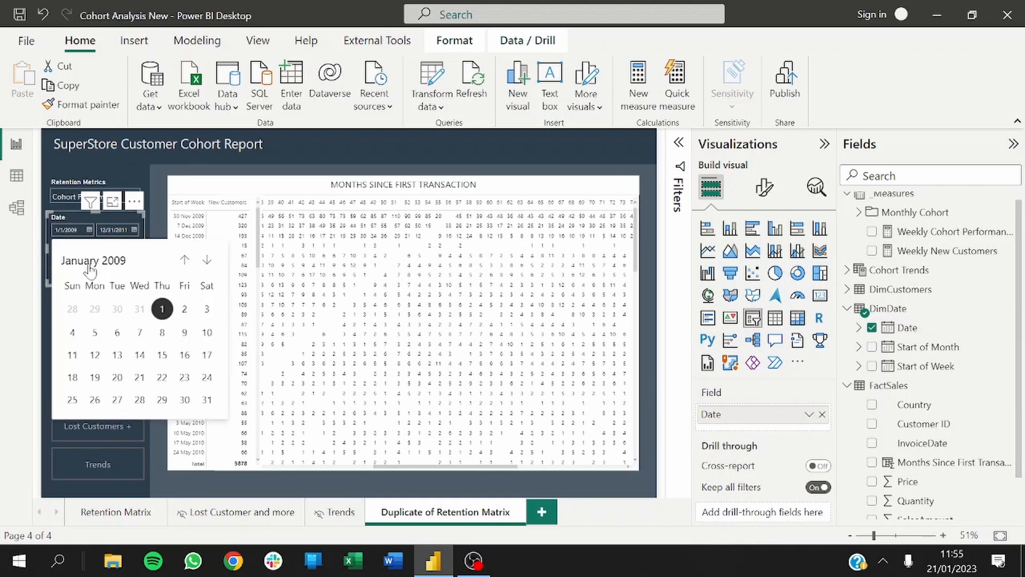
click(206, 261)
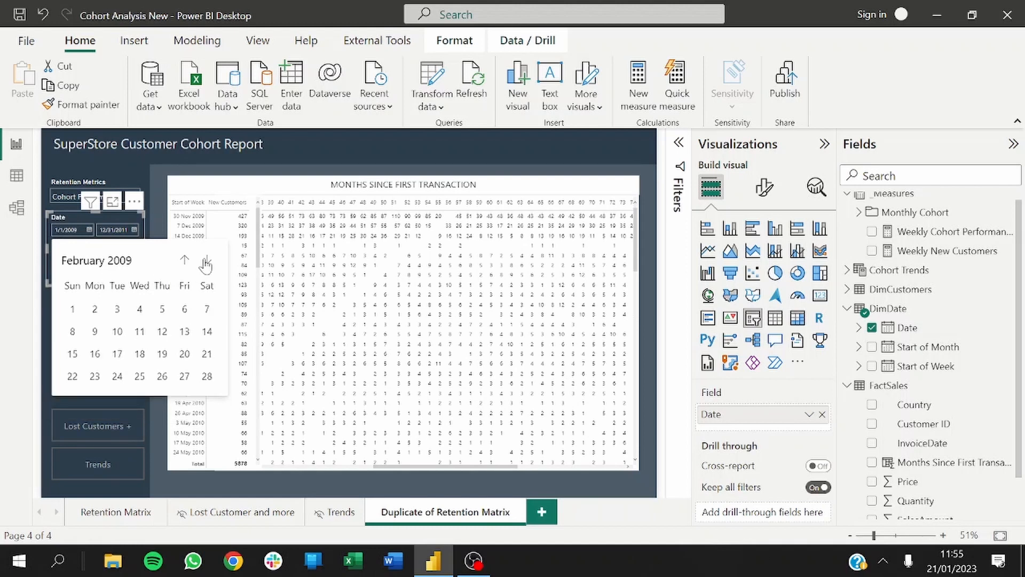
click(119, 263)
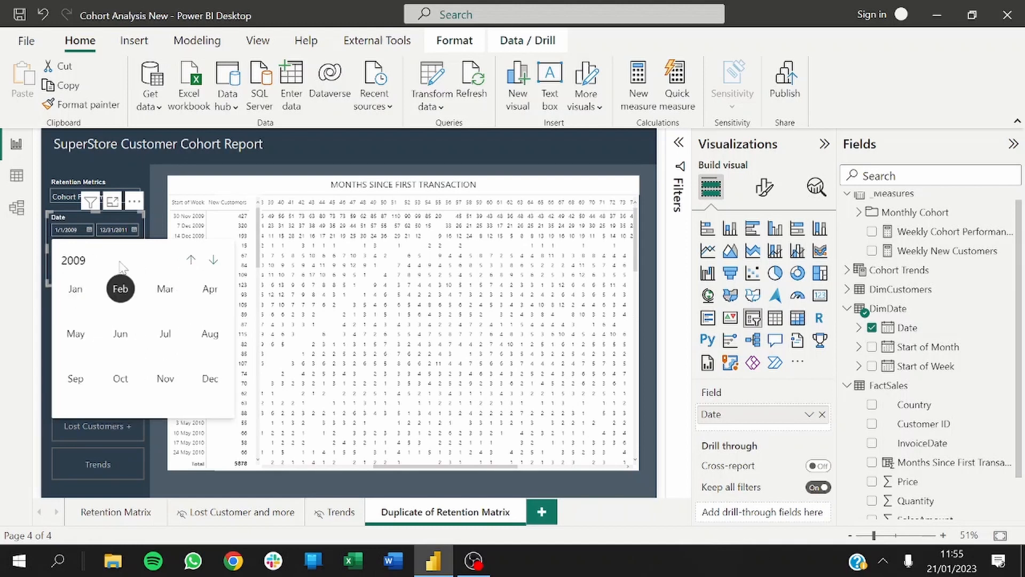
click(215, 262)
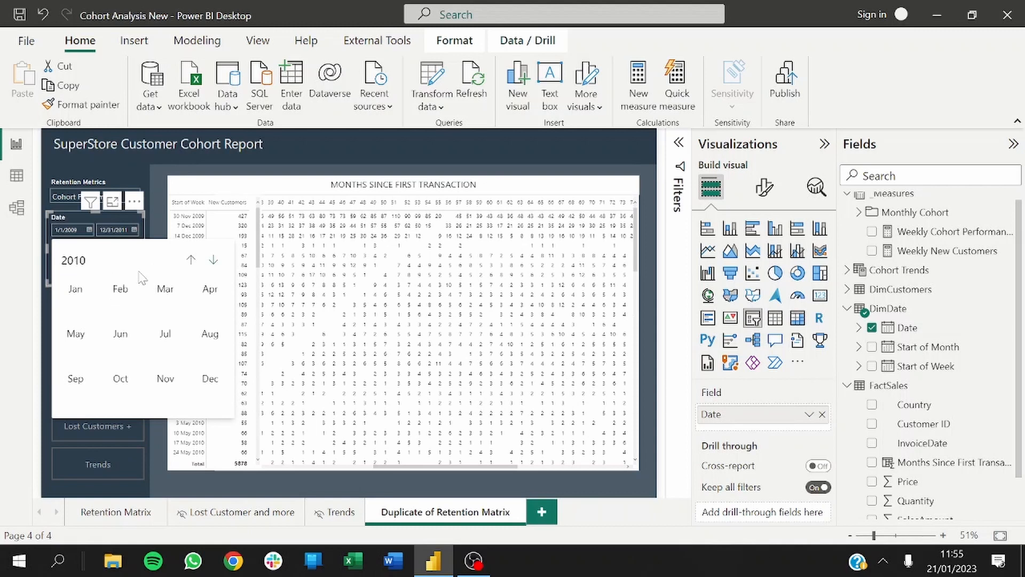
click(75, 288)
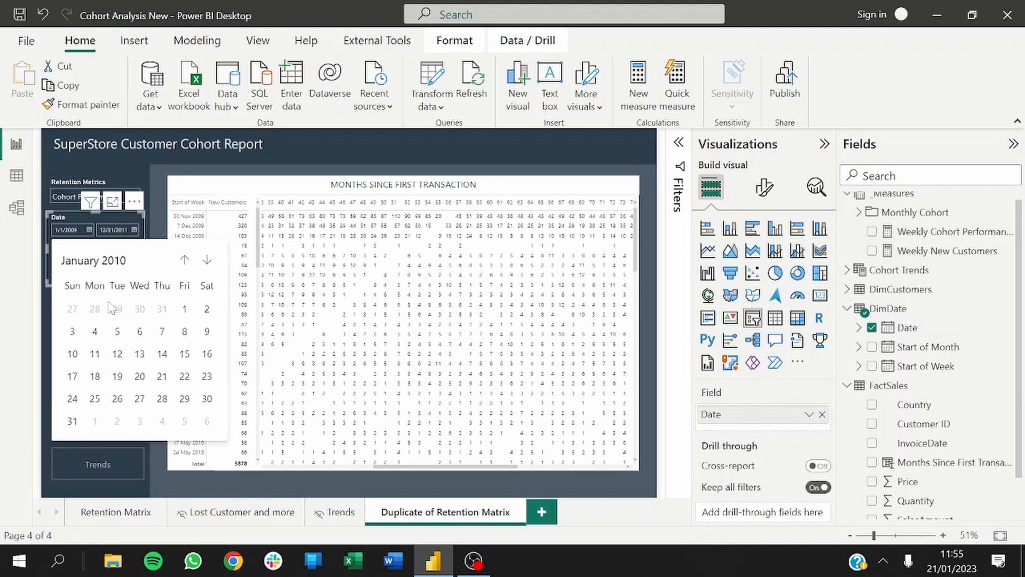
click(93, 337)
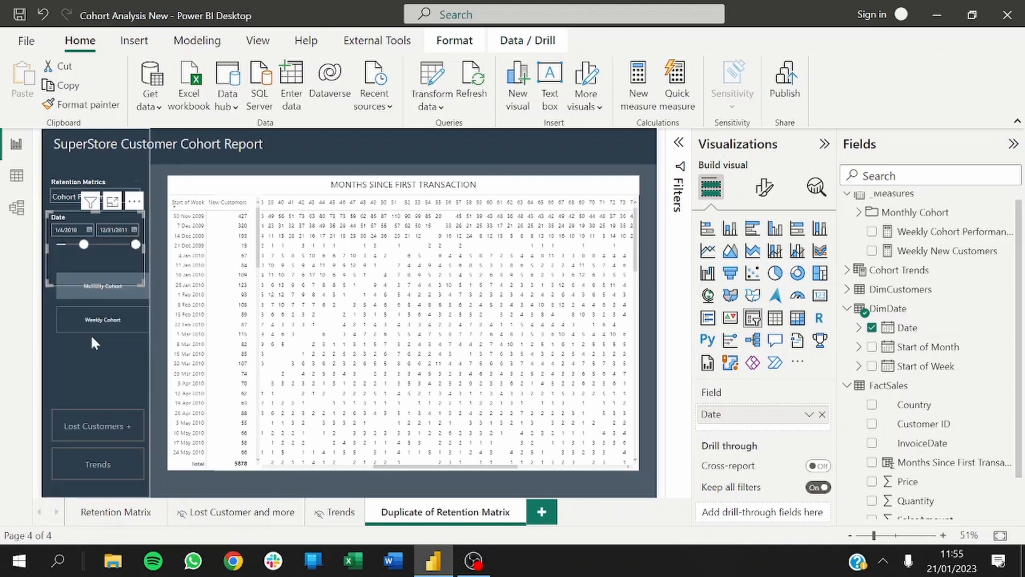
- Set the Date slicer's end date to 1/31/2010
click(134, 229)
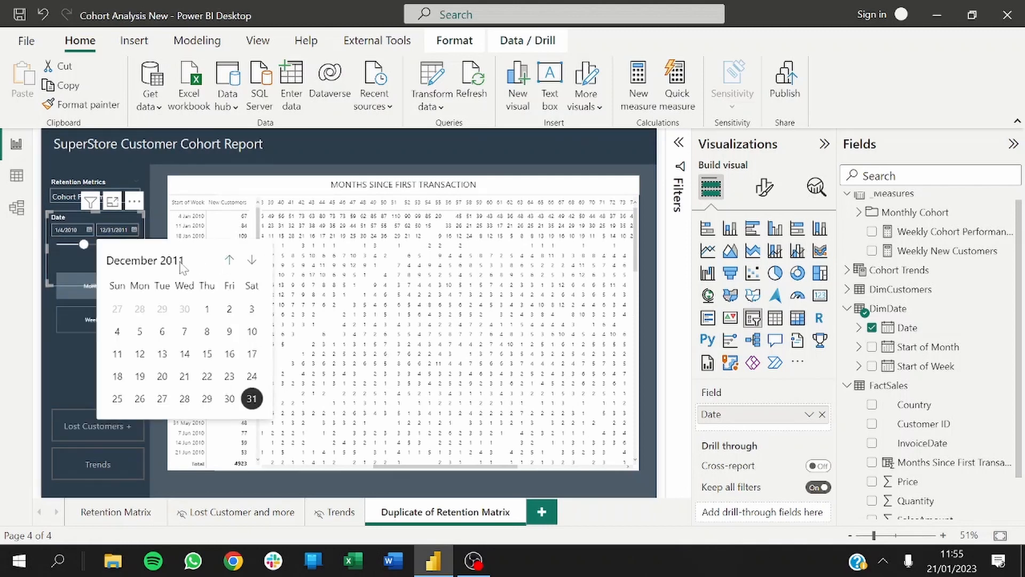
click(159, 264)
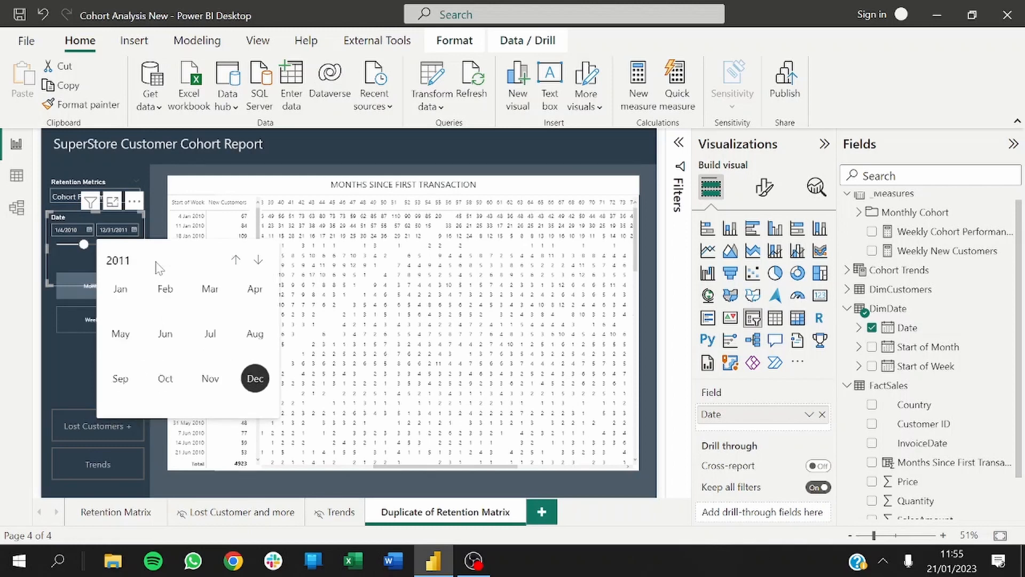
click(236, 261)
click(236, 261)
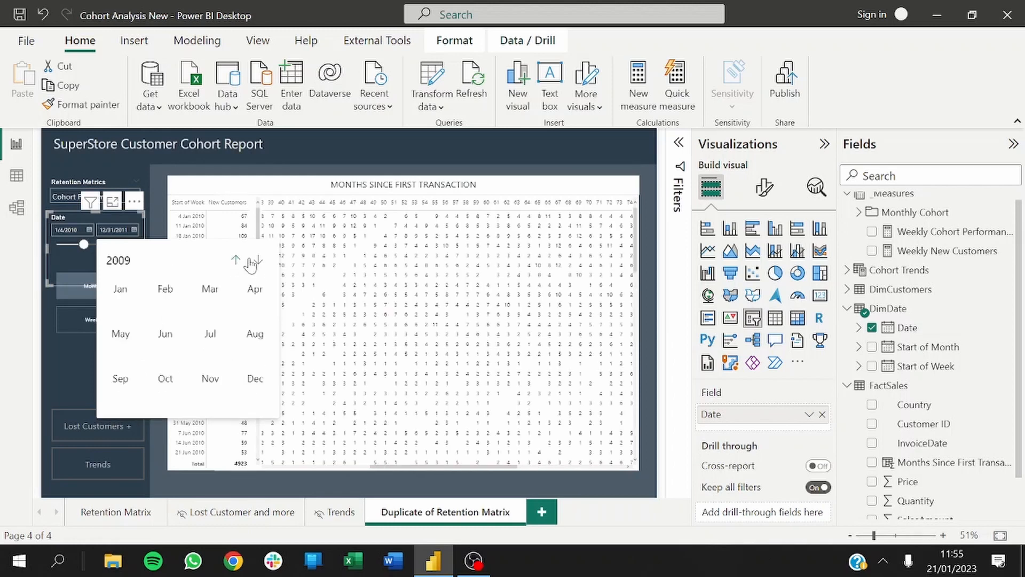
click(258, 260)
click(121, 291)
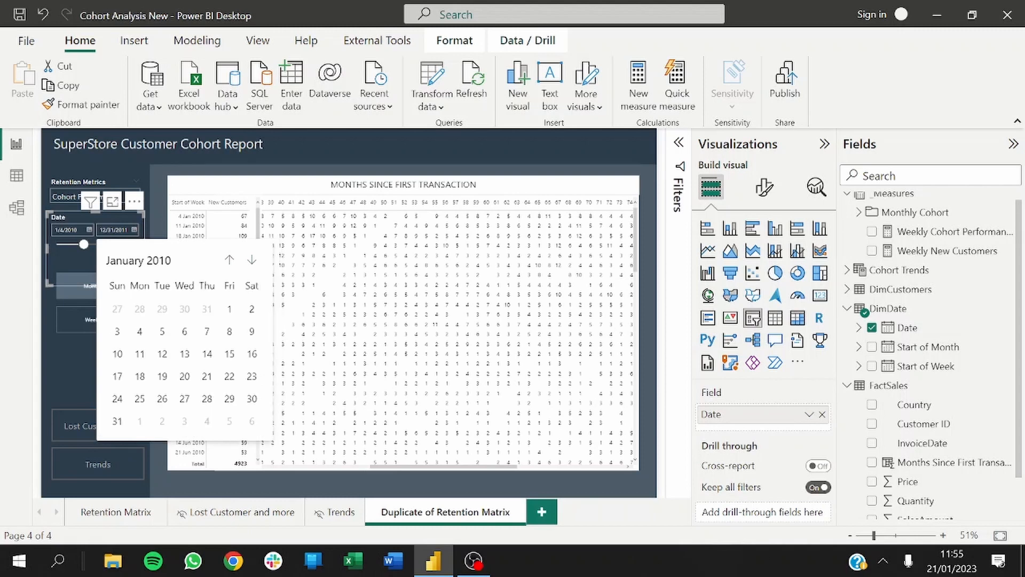
click(117, 422)
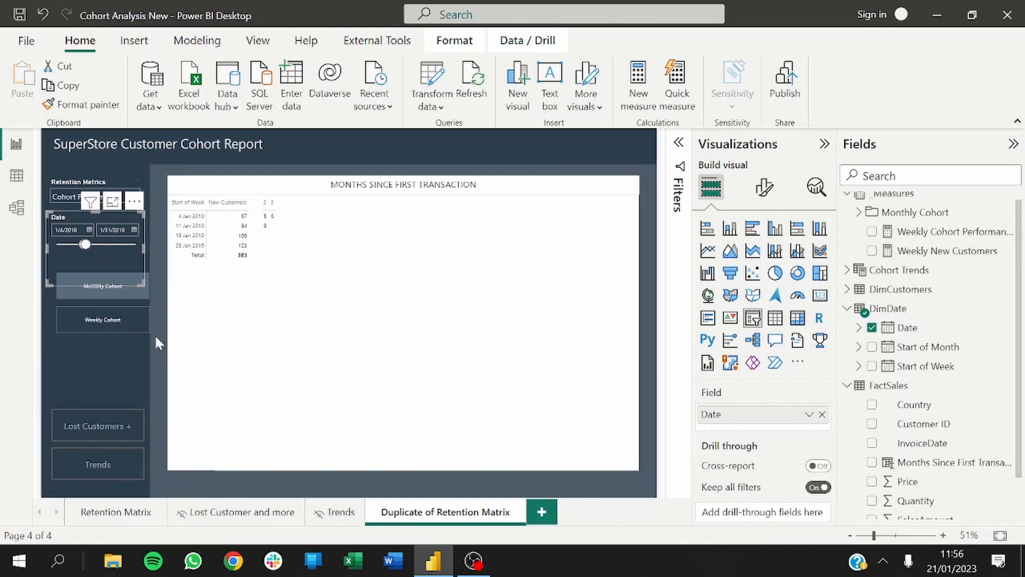
- Nudge the Weekly Cohort Performance matrix slightly to the right so its week columns clear the New Customers column beneath it
key(ctrl+v)
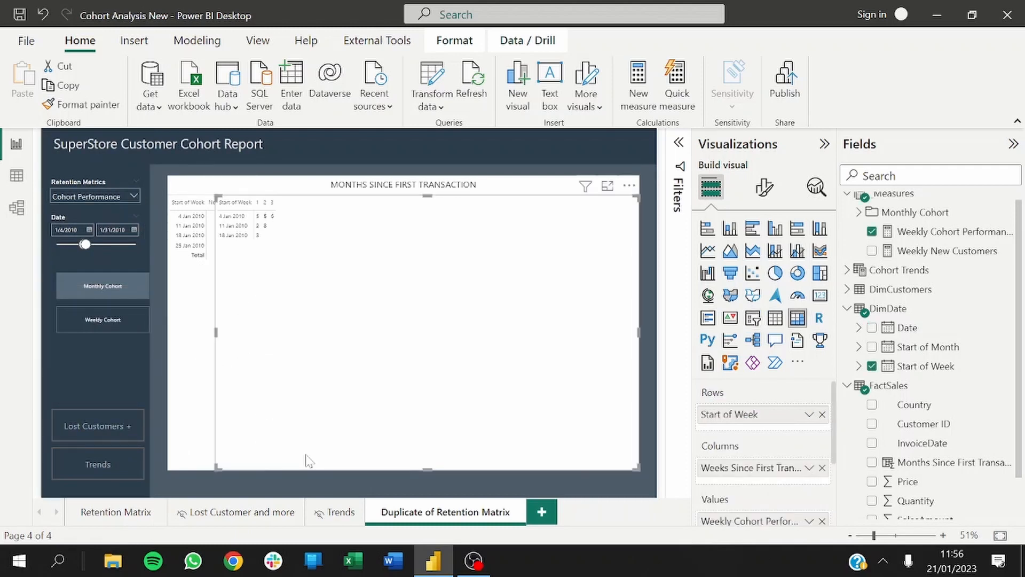
key(Right)
key(Right)
key(Right)
key(Right)
key(Right)
key(Right)
key(Right)
key(Right)
key(Right)
key(Right)
key(Right)
key(Right)
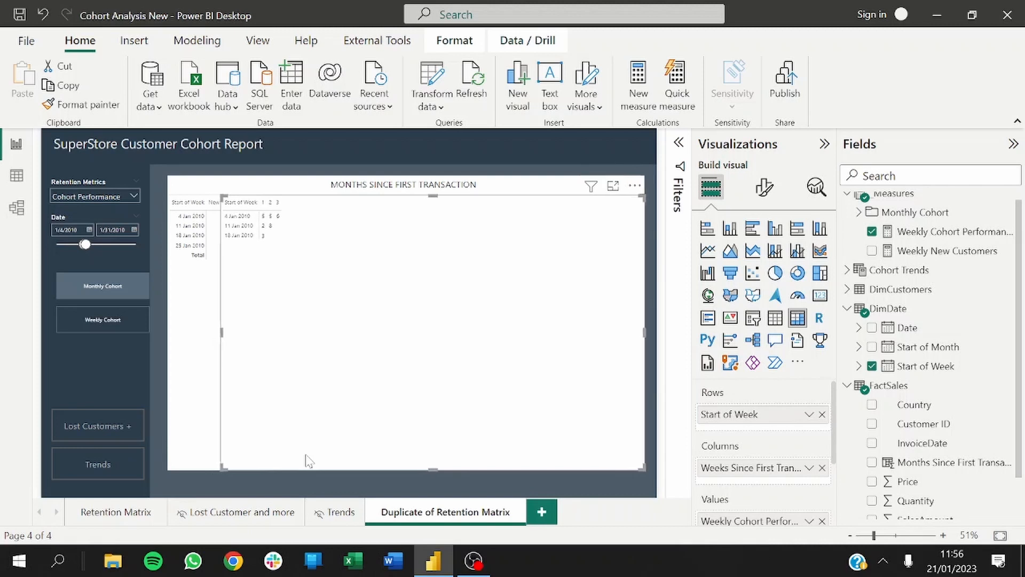
click(166, 369)
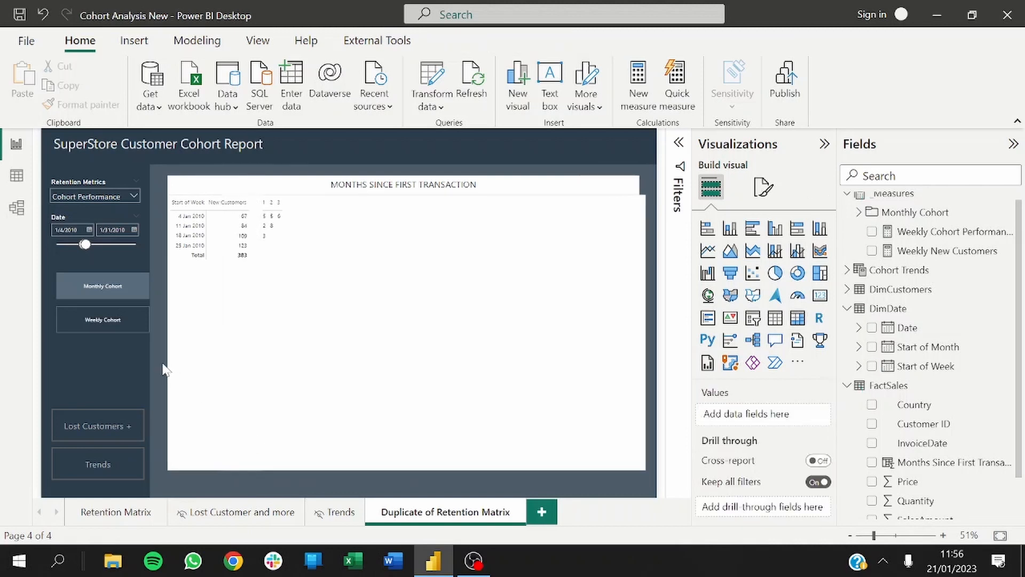
click(342, 455)
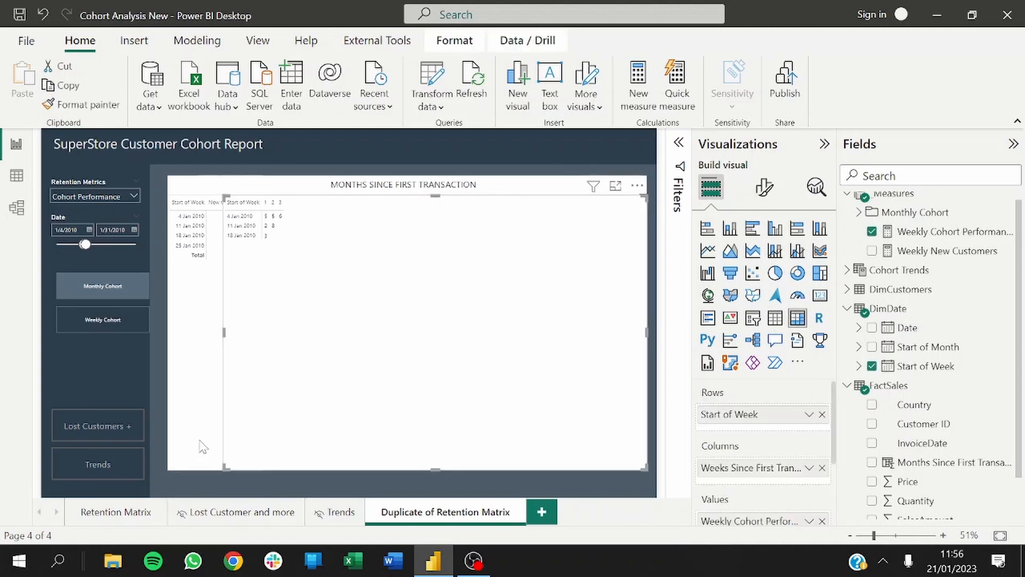
click(163, 414)
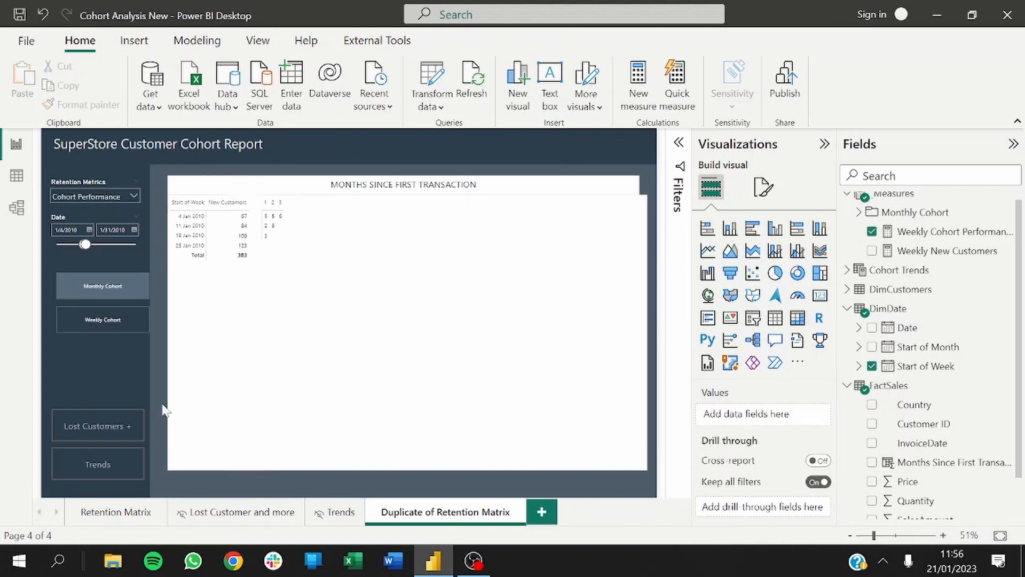
click(303, 450)
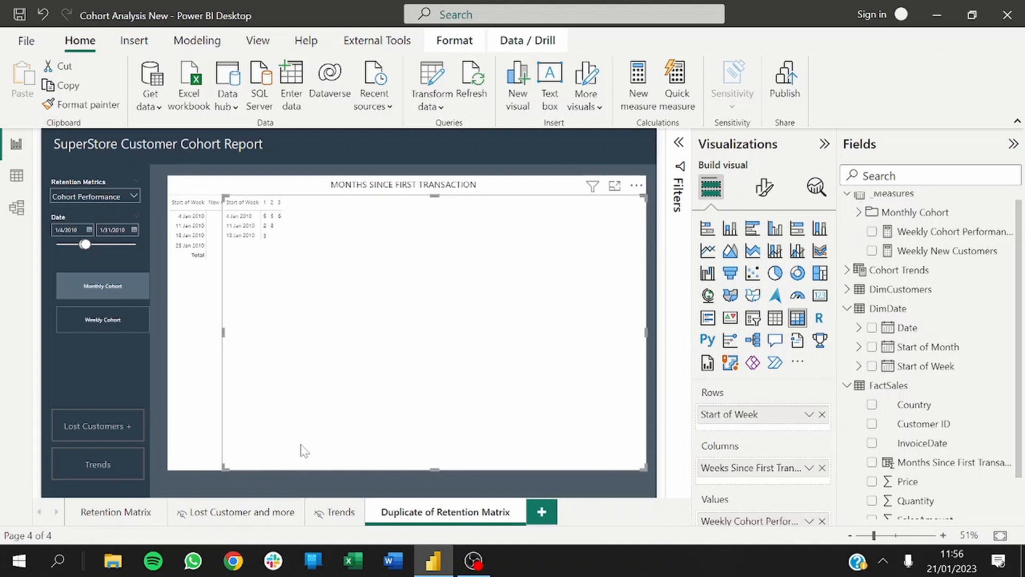
click(165, 404)
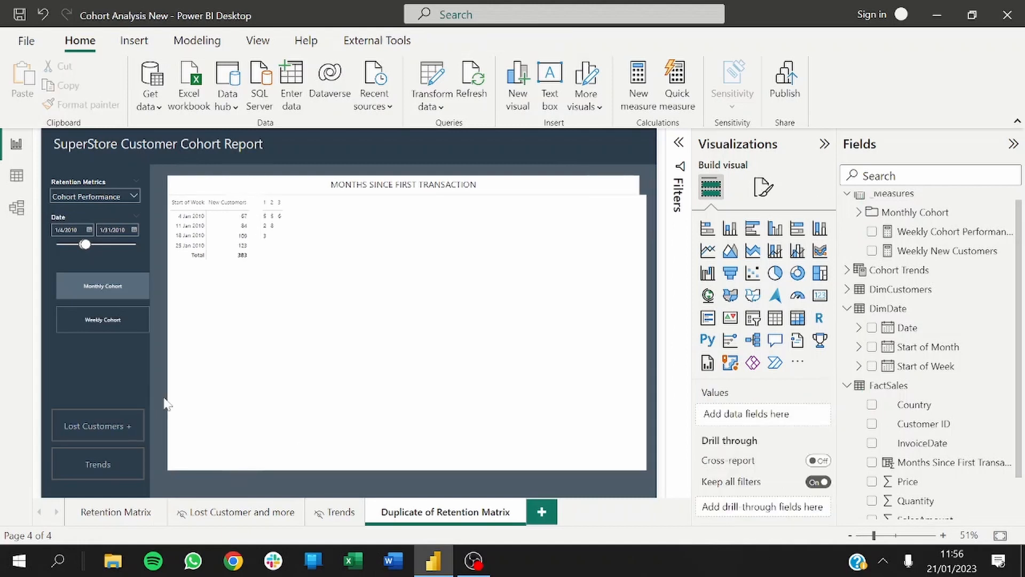
click(314, 448)
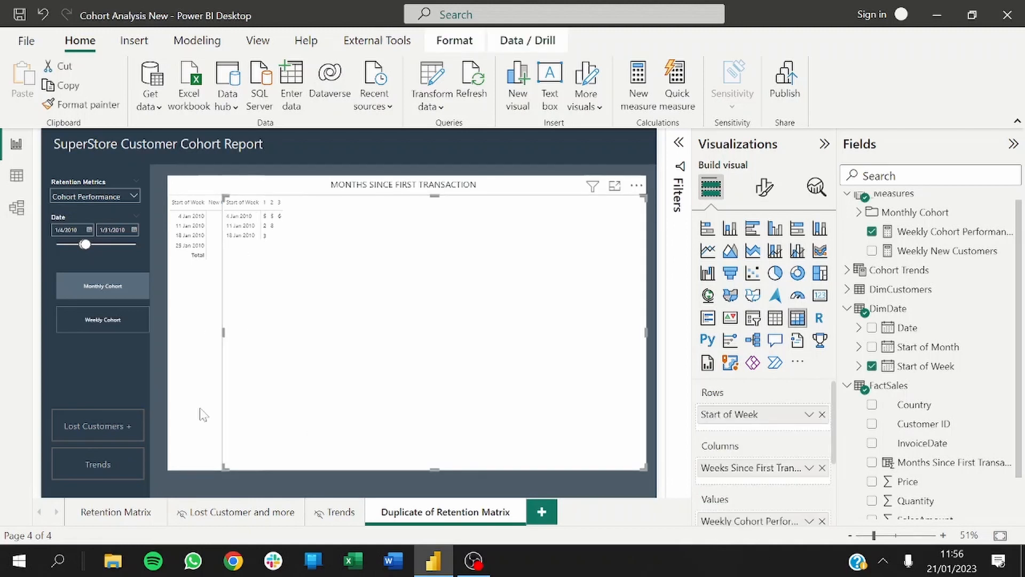
click(180, 472)
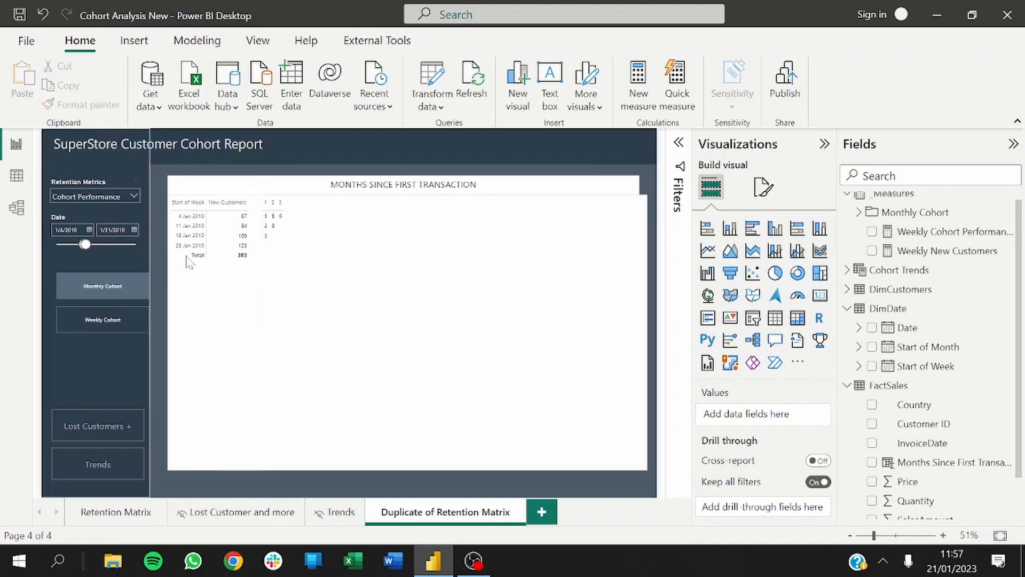
- Set the Date slicer's end date to 2/7/2010
click(134, 231)
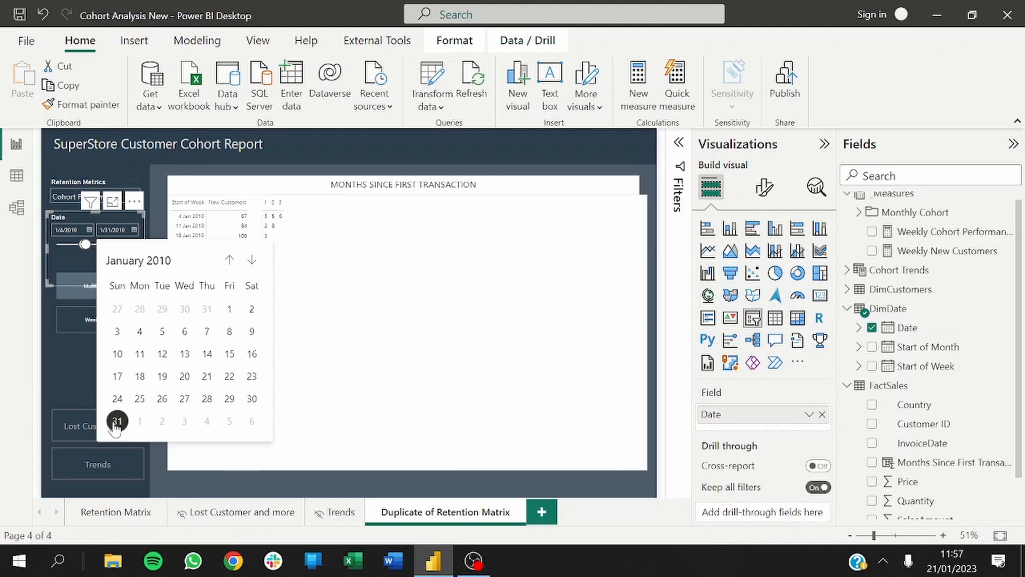
click(252, 261)
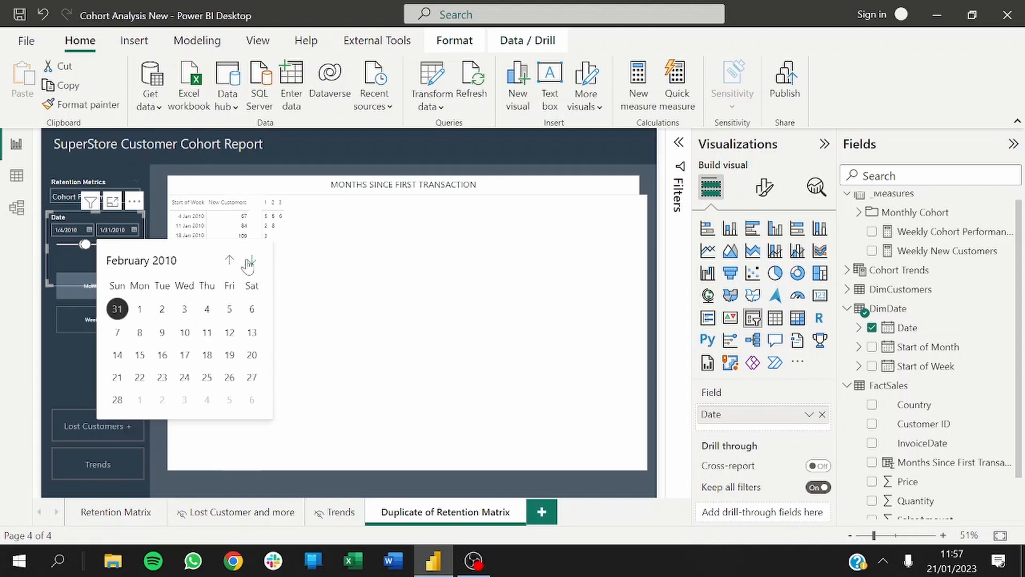
click(117, 340)
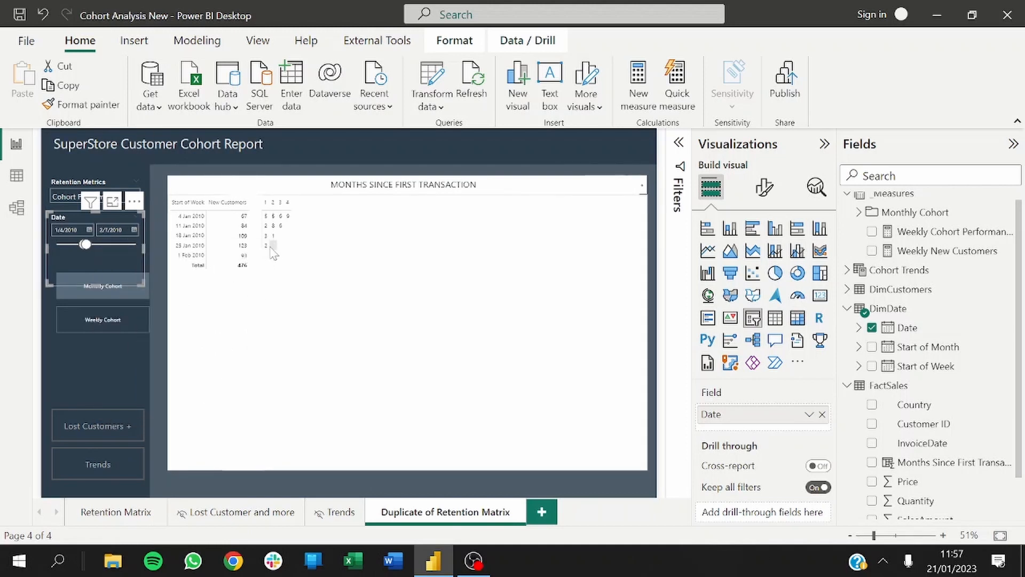
click(350, 493)
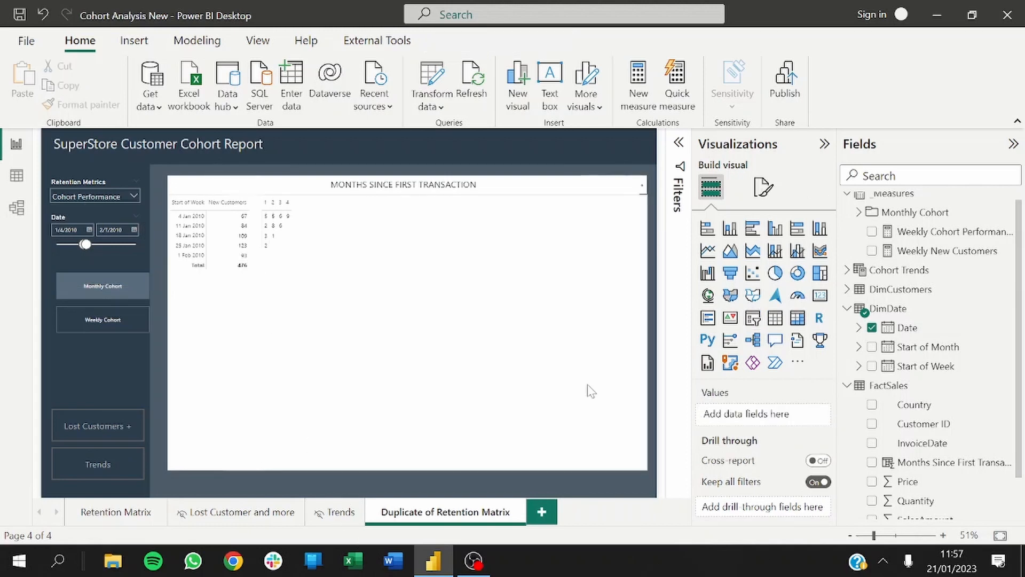
- Narrow the Weekly Cohort Performance matrix slightly from its right edge so it lines up with the header box above
click(646, 353)
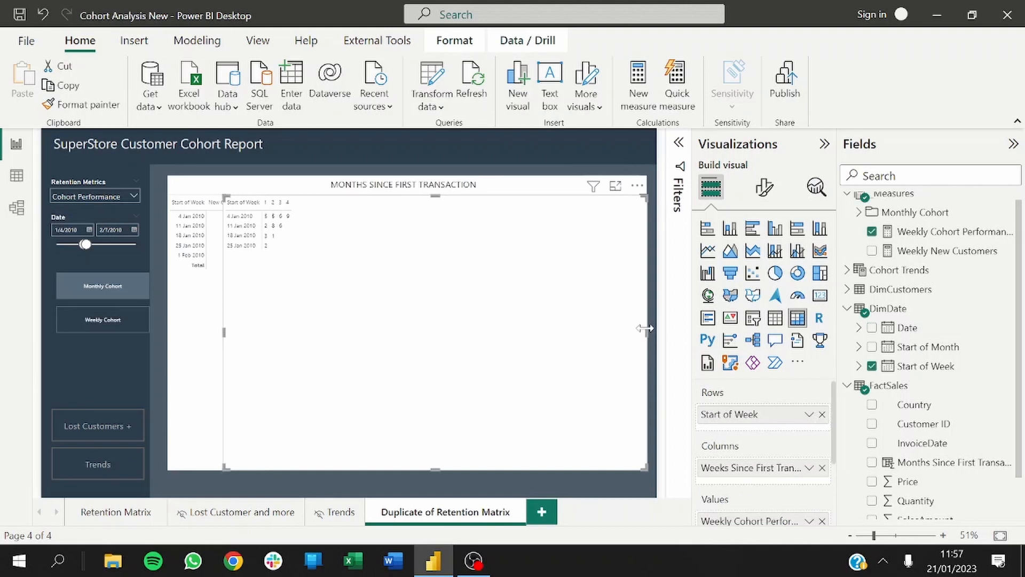
drag(646, 328, 635, 329)
click(645, 338)
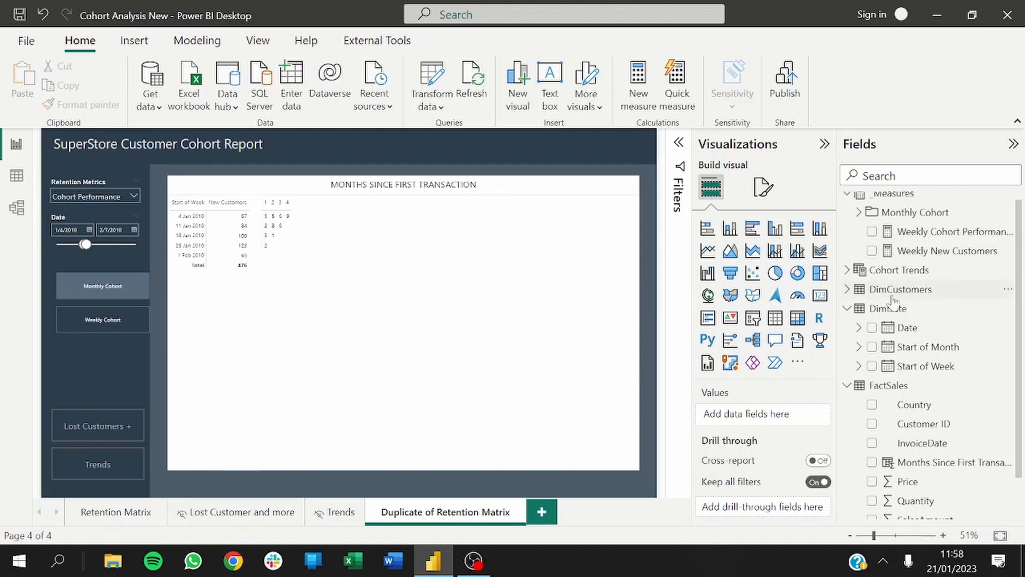
- Create a new measure from a copy of the monthly Retention Rate formula and name it Weekly Retention Rate
scroll(1018, 286, up, 1)
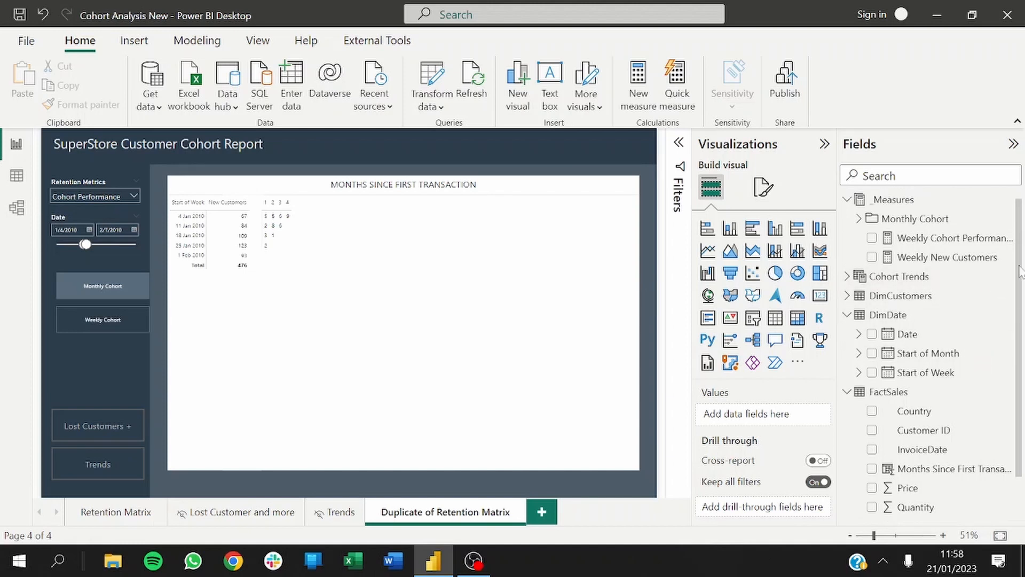
click(859, 221)
click(935, 437)
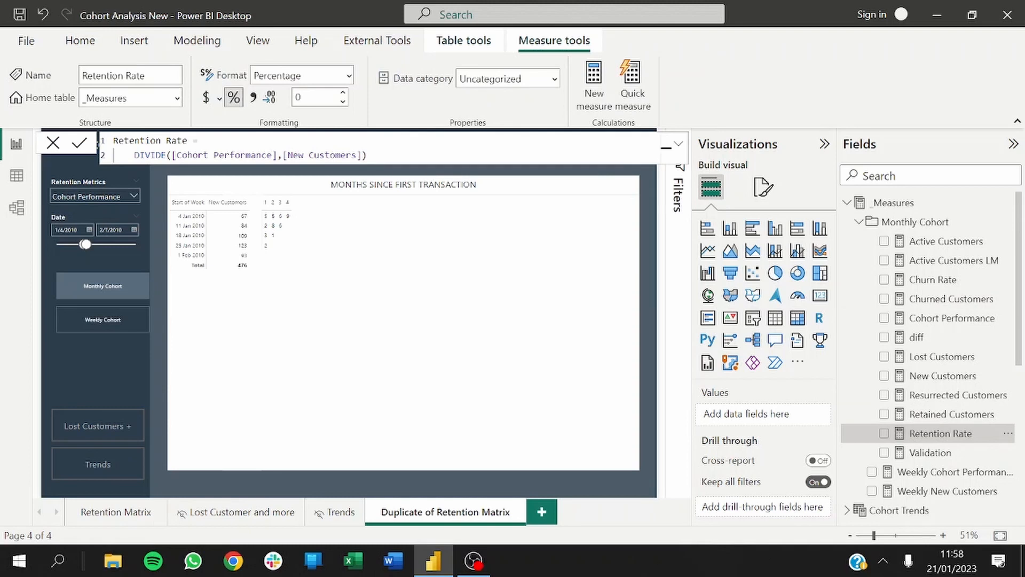
key(ctrl+a)
key(ctrl+c)
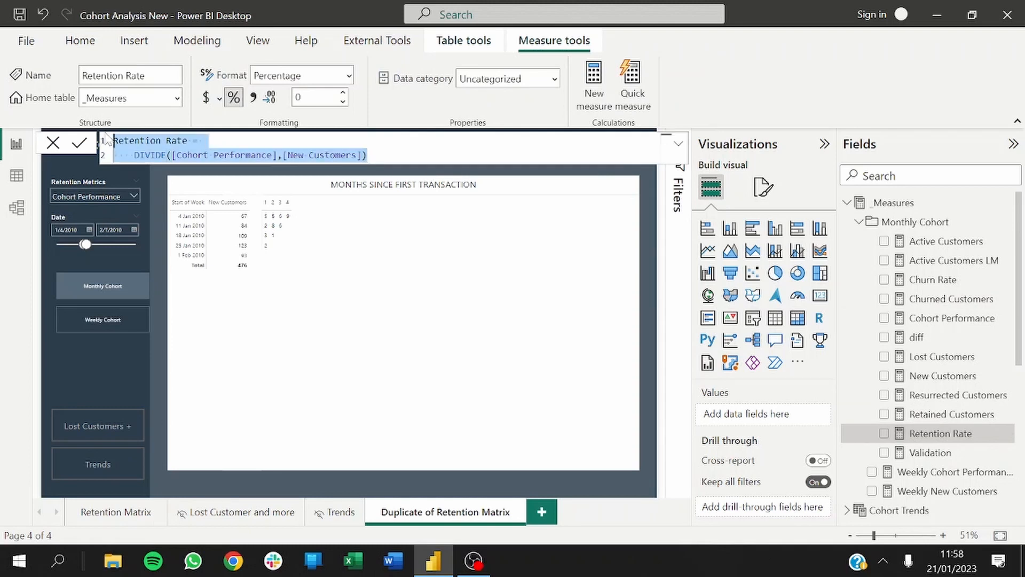
click(587, 89)
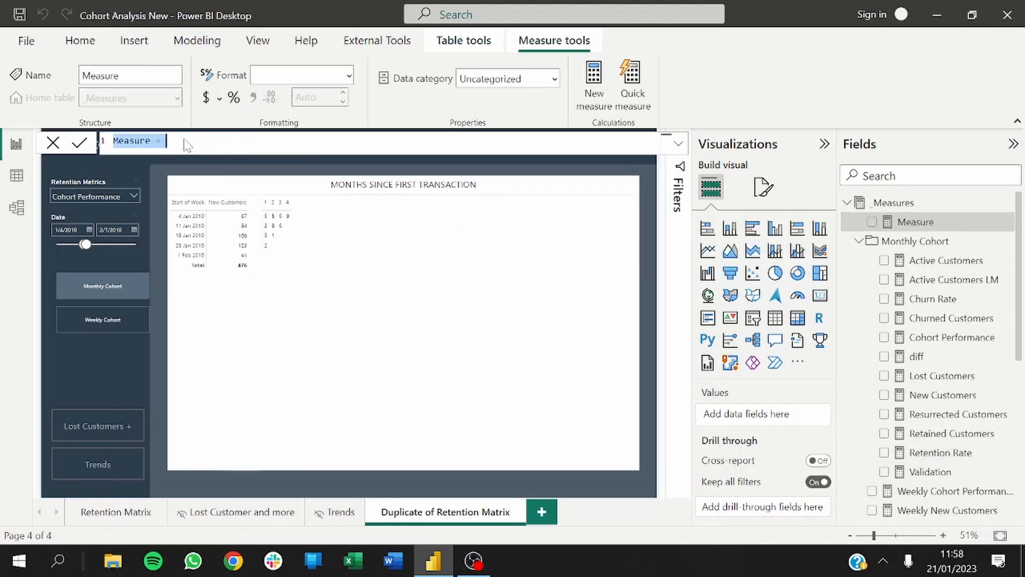
key(ctrl+v)
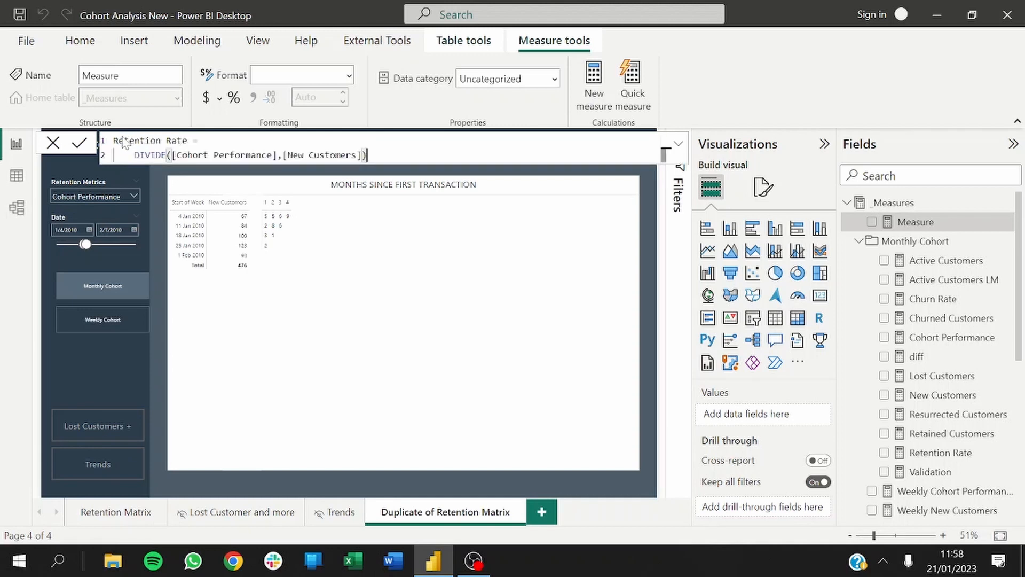
text(Weekly)
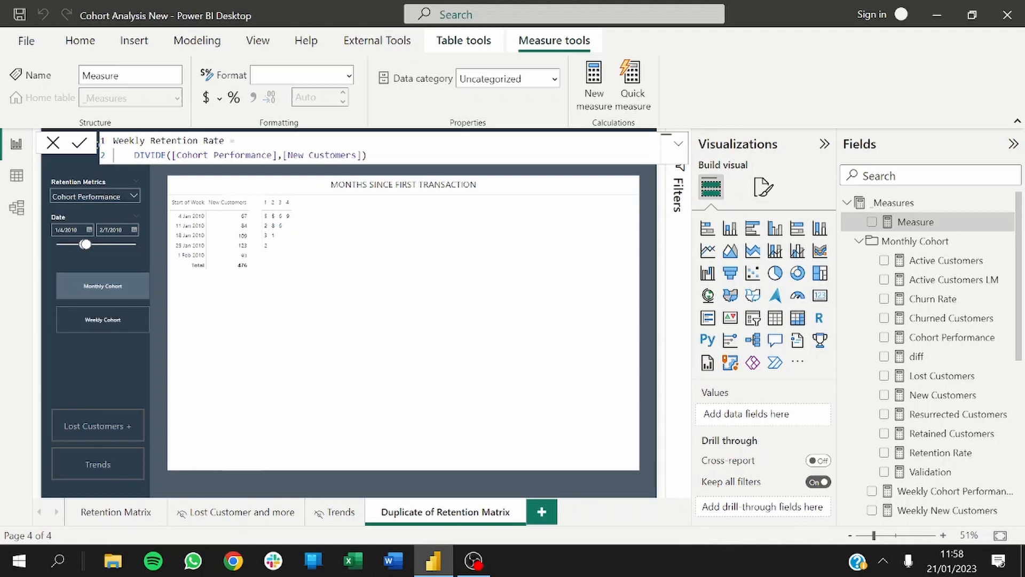
- Make Weekly Retention Rate divide [Weekly Cohort Performance] by [Weekly New Customers] and commit the formula
click(176, 155)
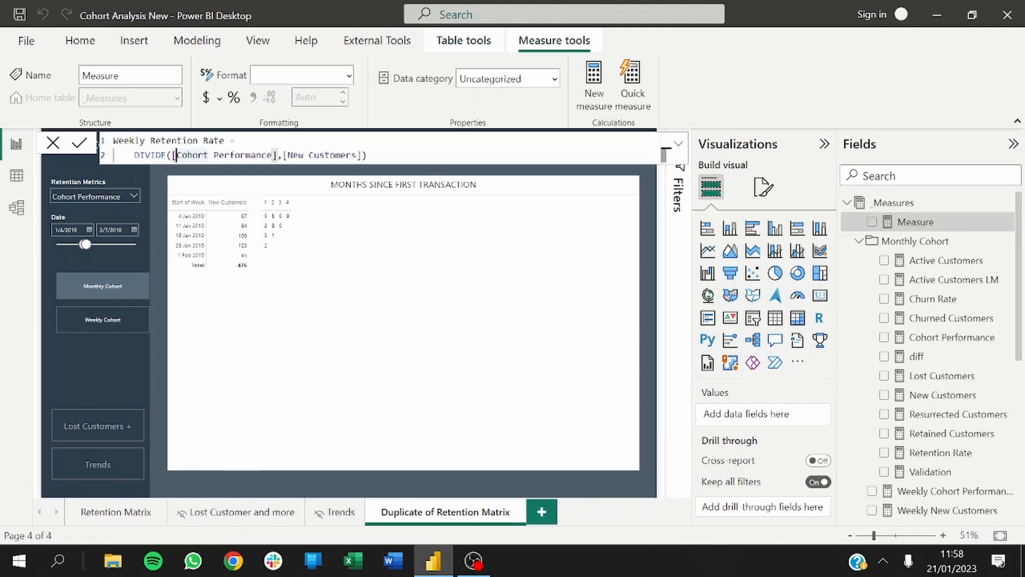
text(W)
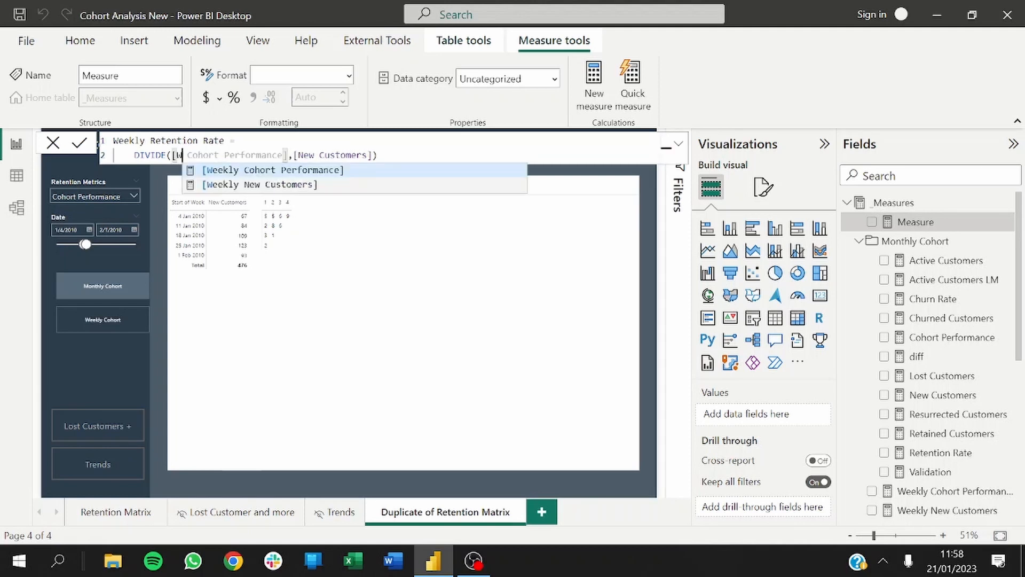
key(Tab)
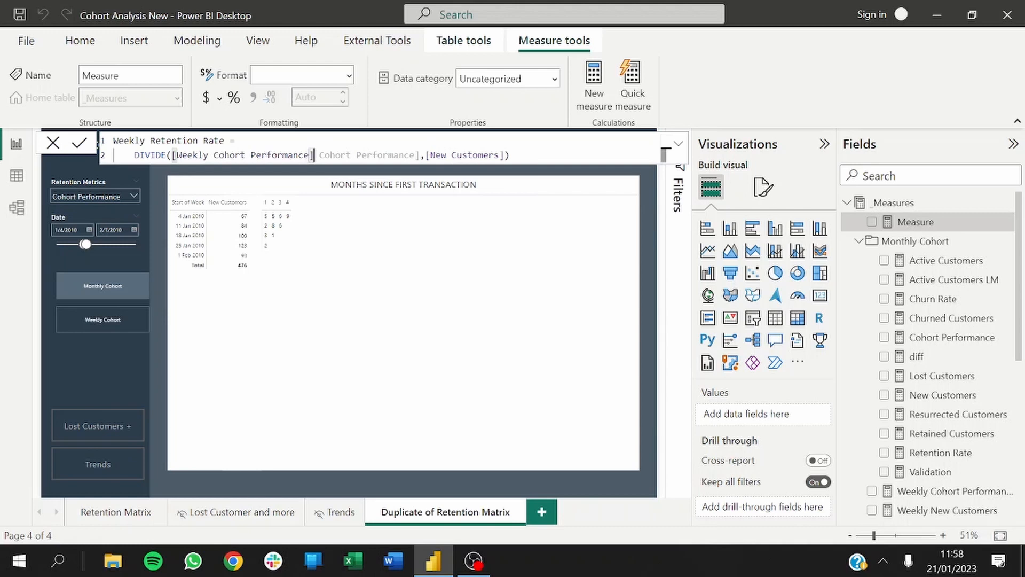
key(ctrl+Delete)
key(ctrl+Delete)
key(Delete)
key(Right)
key(Right)
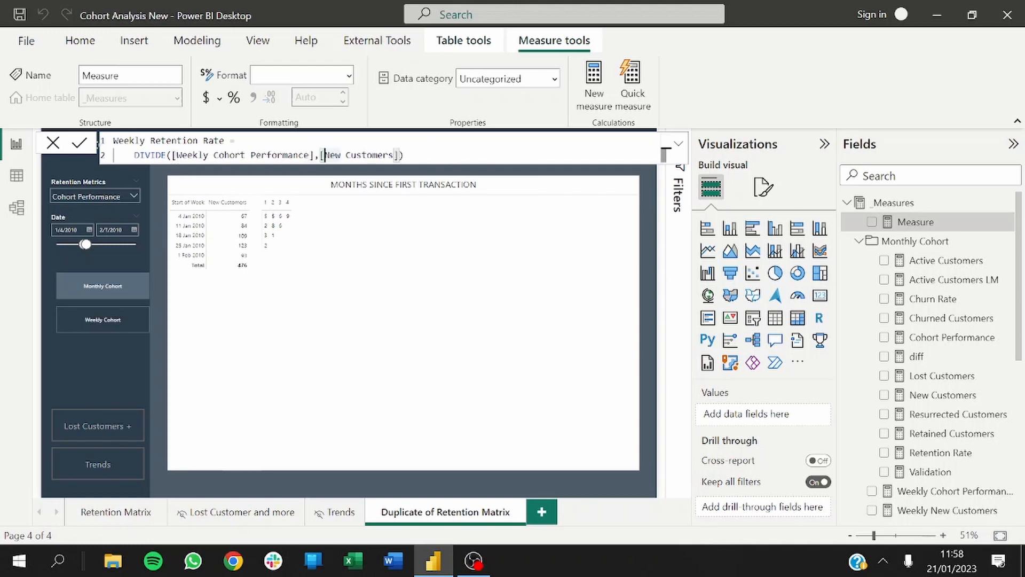
text(Weekly)
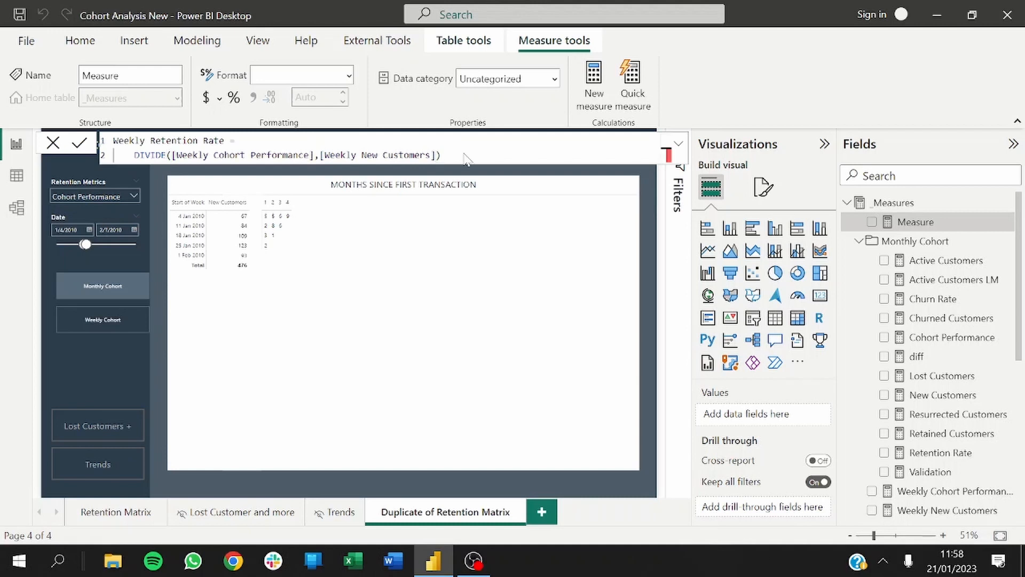
key(Return)
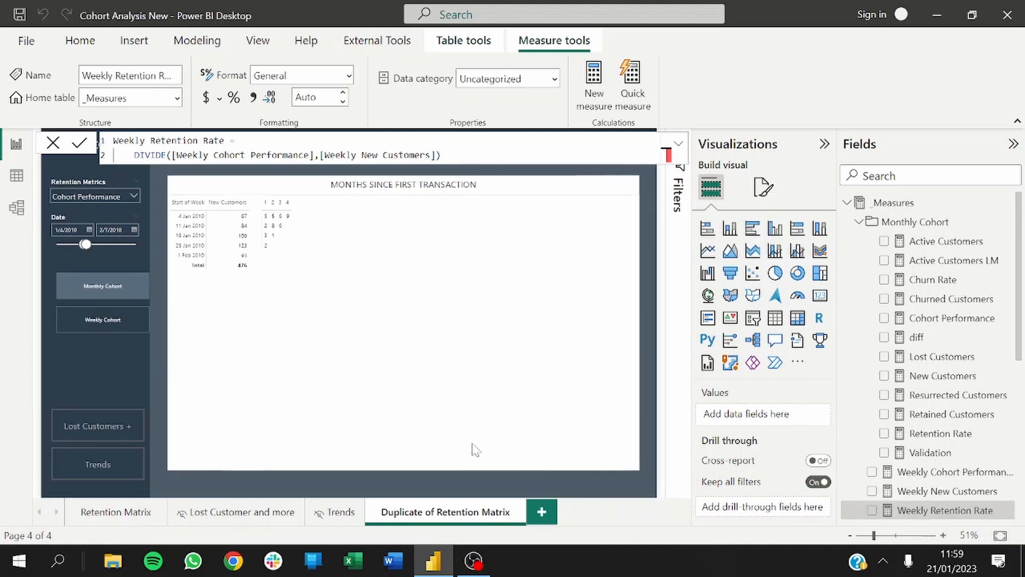
- Replace Weekly Cohort Performance with Weekly Retention Rate as the weekly matrix's value
click(516, 464)
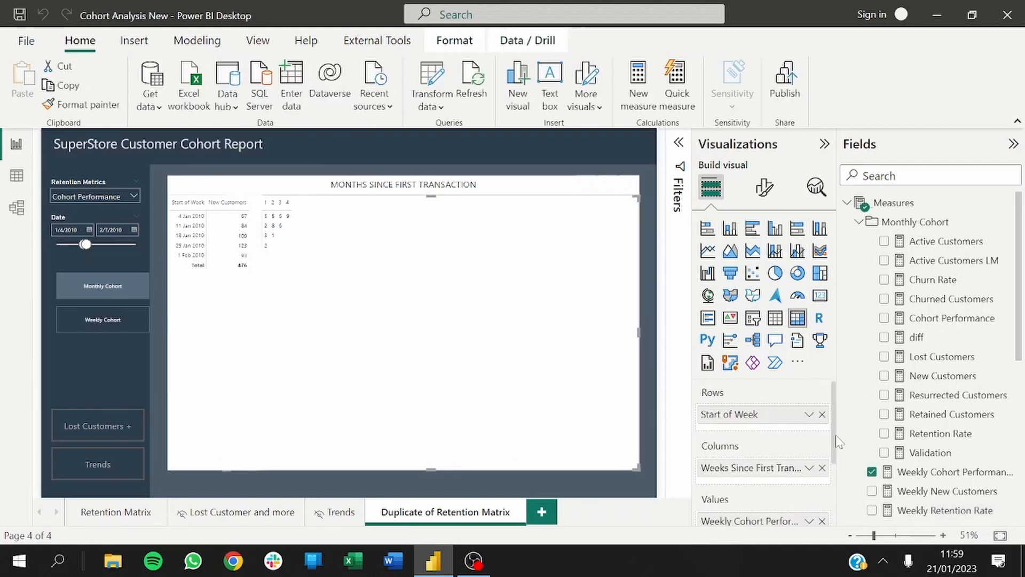
scroll(835, 459, down, 1)
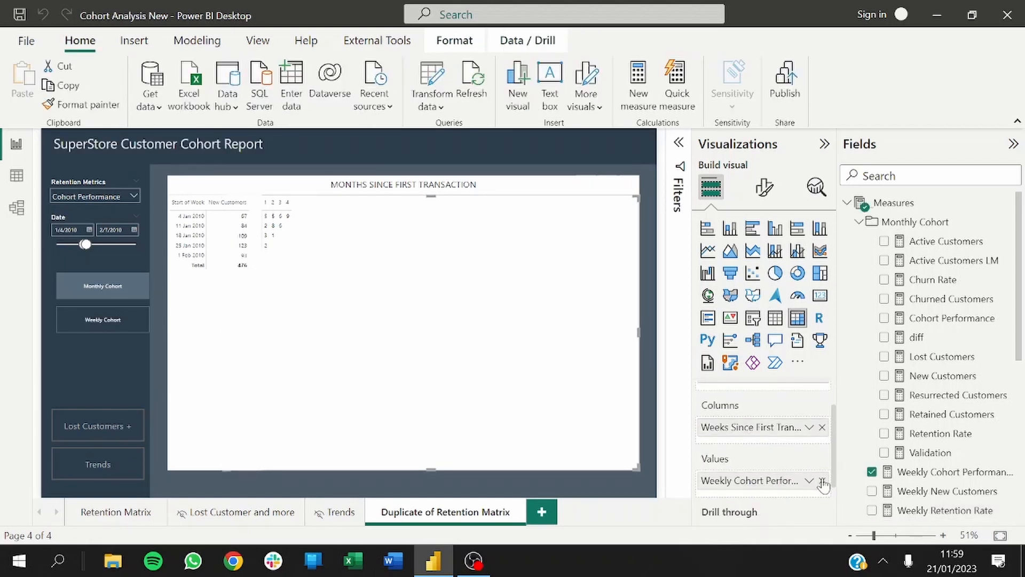
click(822, 480)
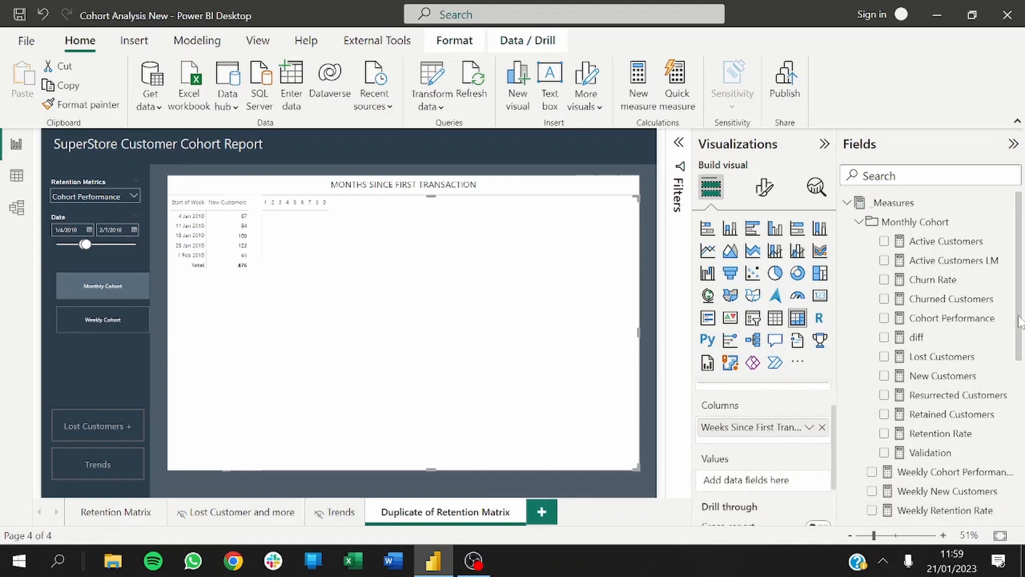
scroll(944, 424, down, 1)
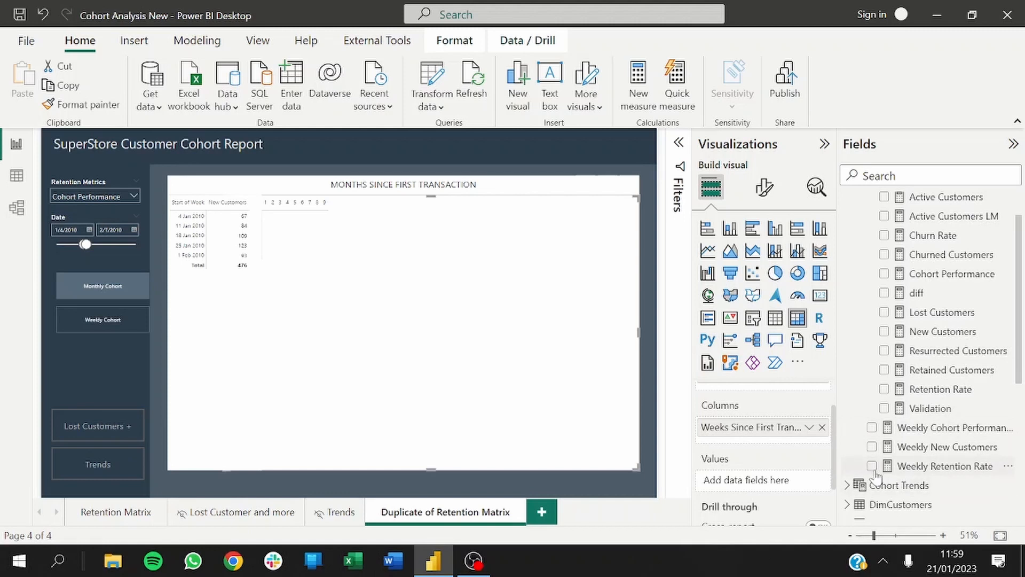
click(870, 469)
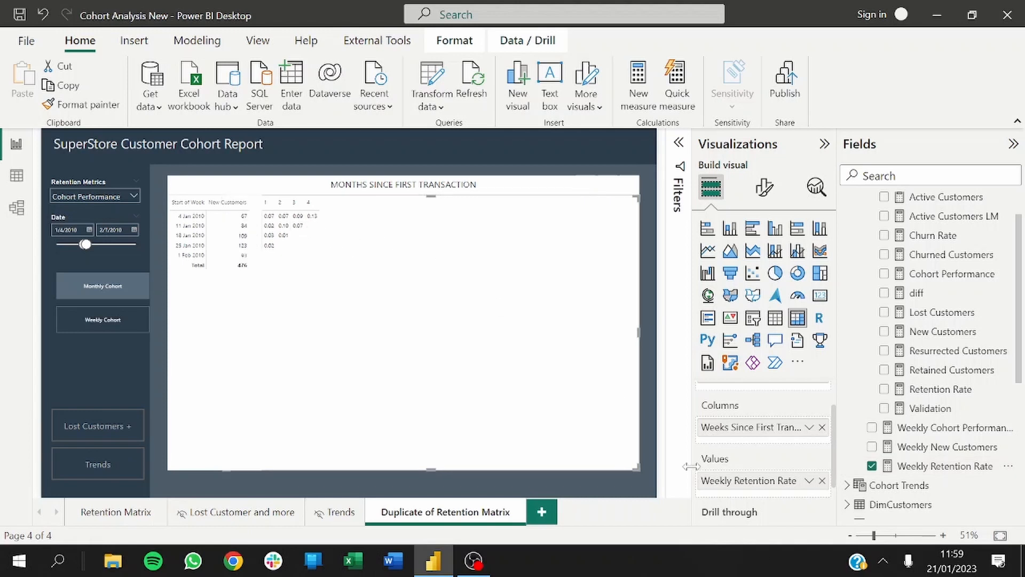
- Format the Weekly Retention Rate measure as a percentage with 0 decimal places
click(920, 466)
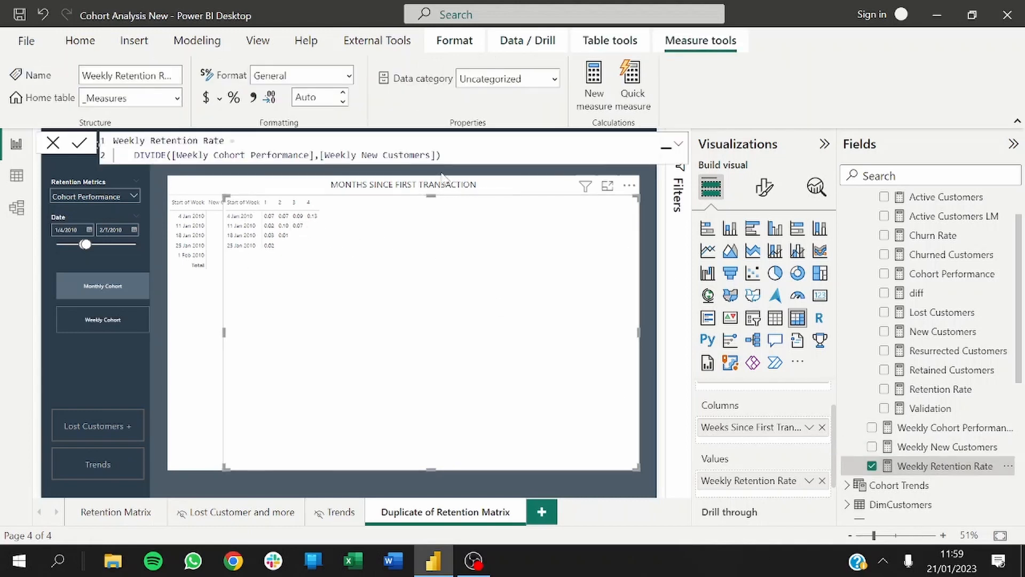
click(233, 97)
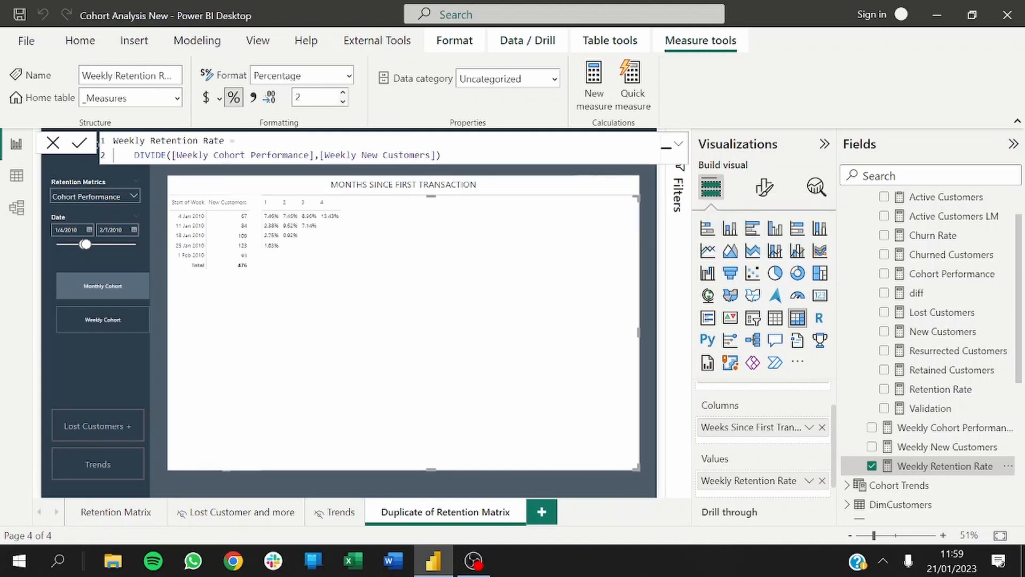
click(315, 97)
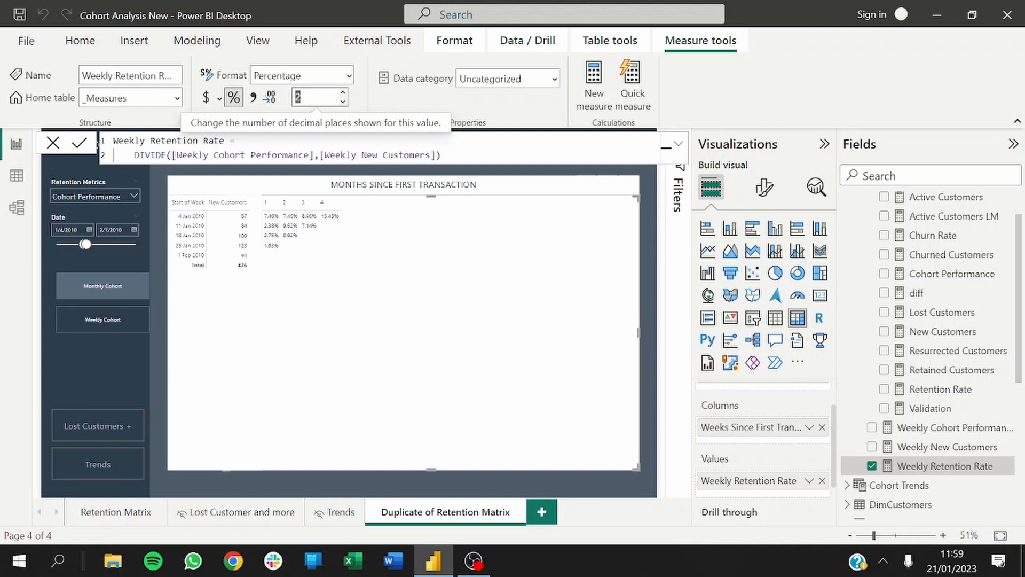
text(0)
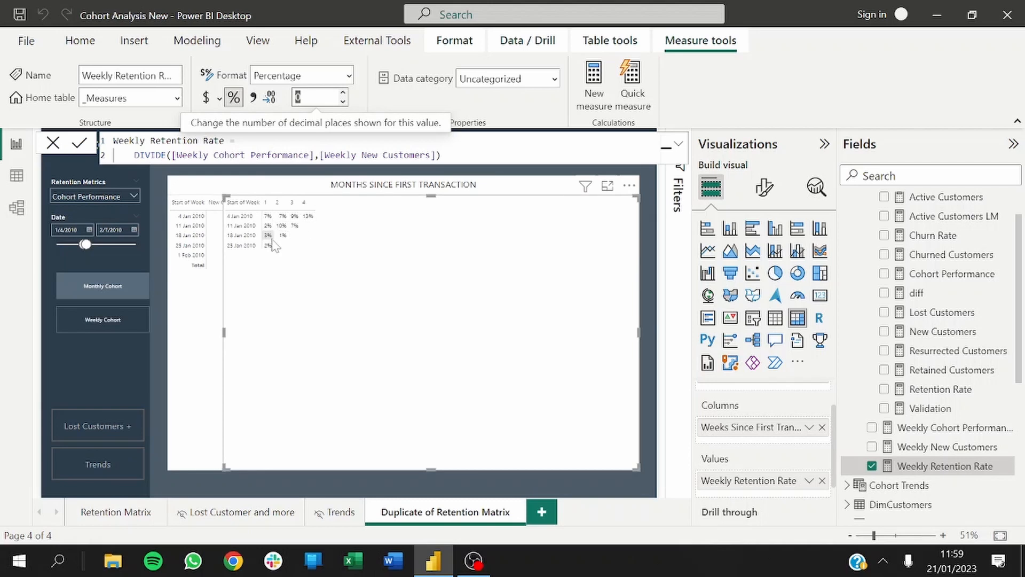
click(596, 490)
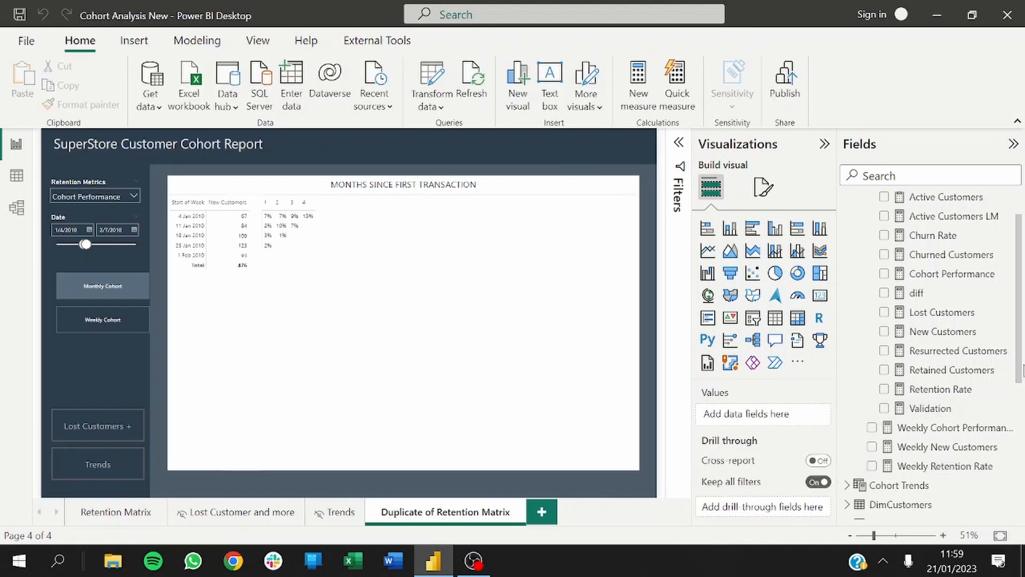
- Review the monthly formulas for Churned Customers, Churn Rate, Active Customers LM, Lost Customers, New Customers and Resurrected Customers
drag(1021, 366, 1021, 328)
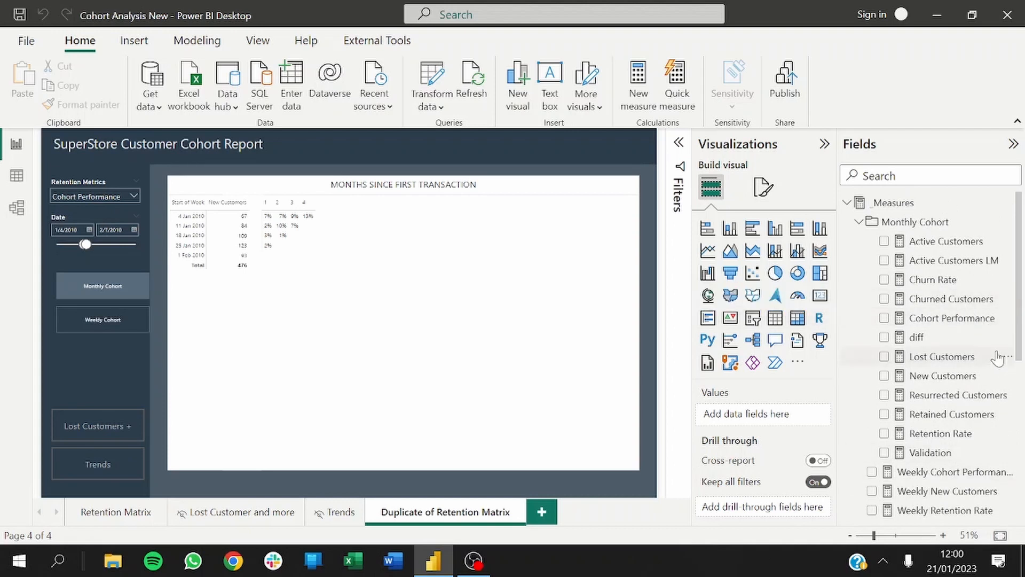
click(955, 299)
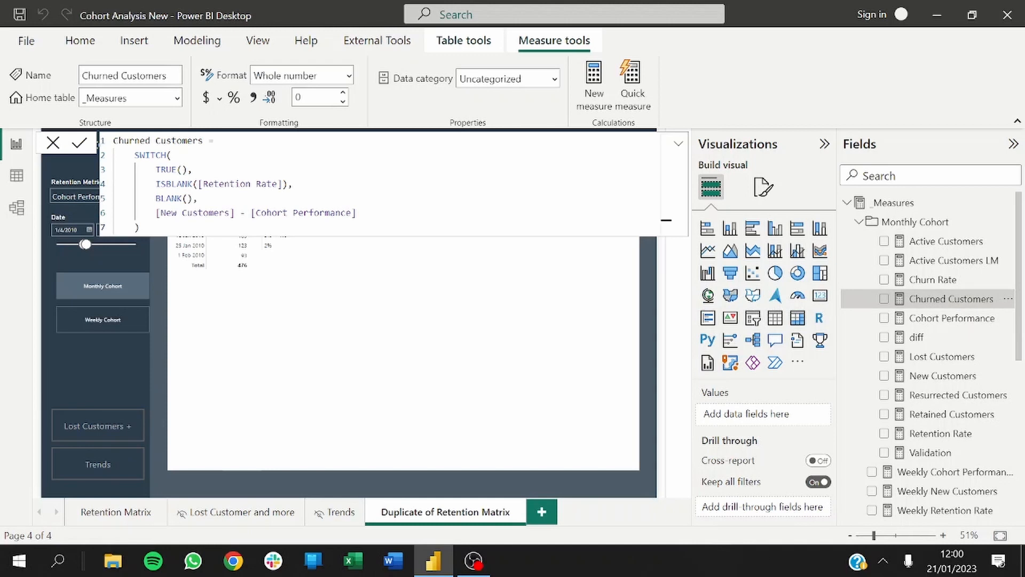
click(934, 279)
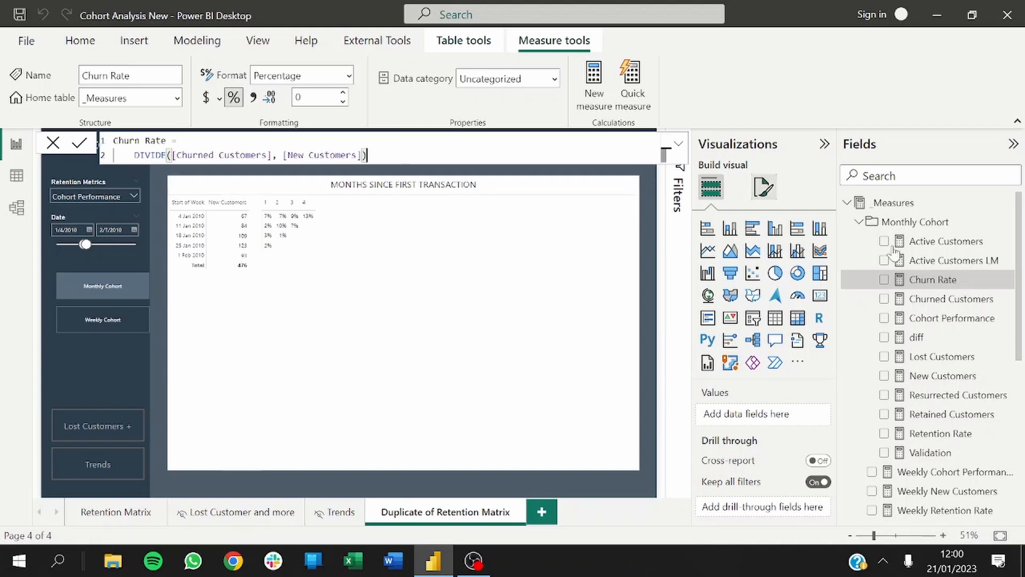
click(945, 261)
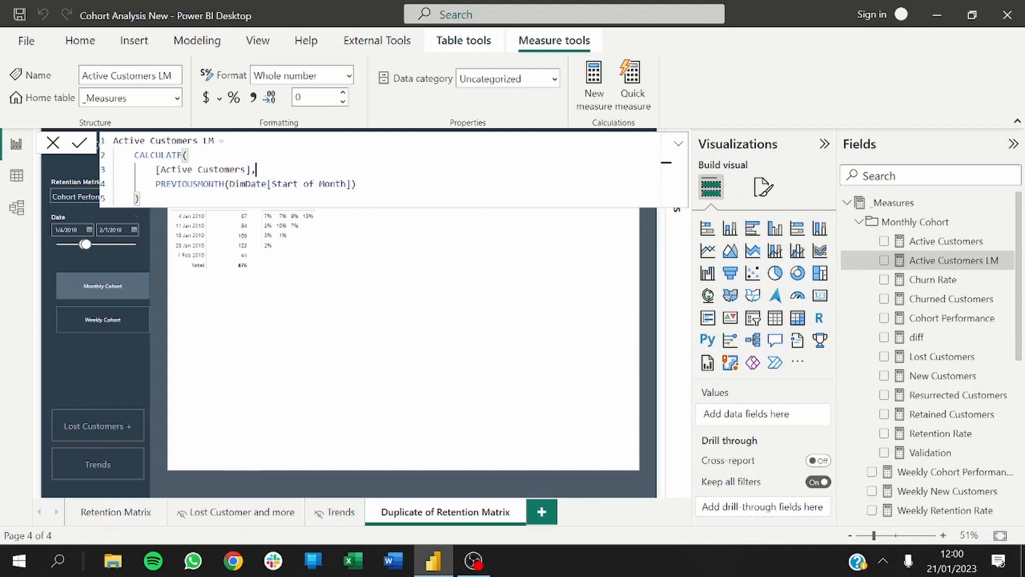
click(925, 363)
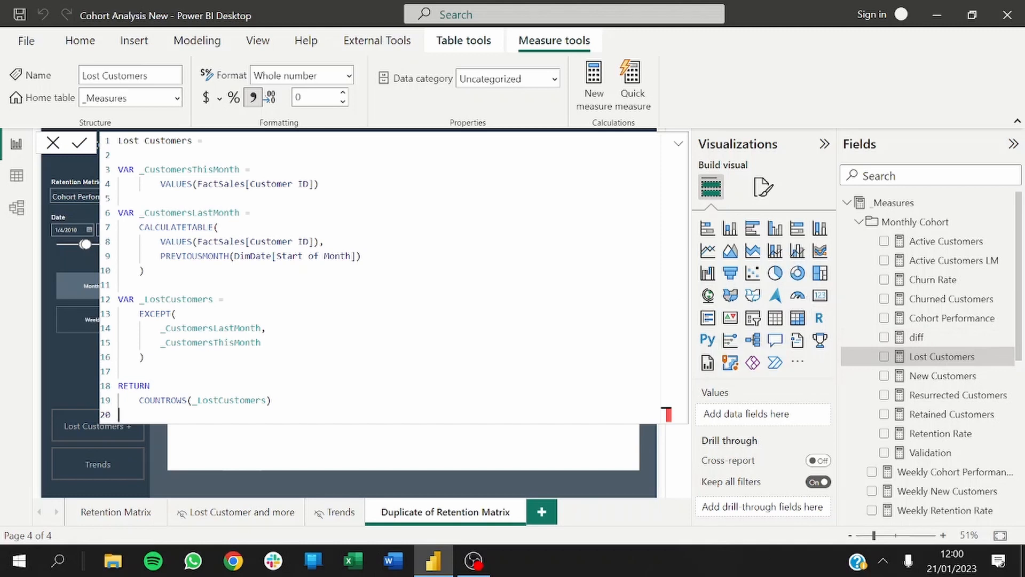
click(665, 256)
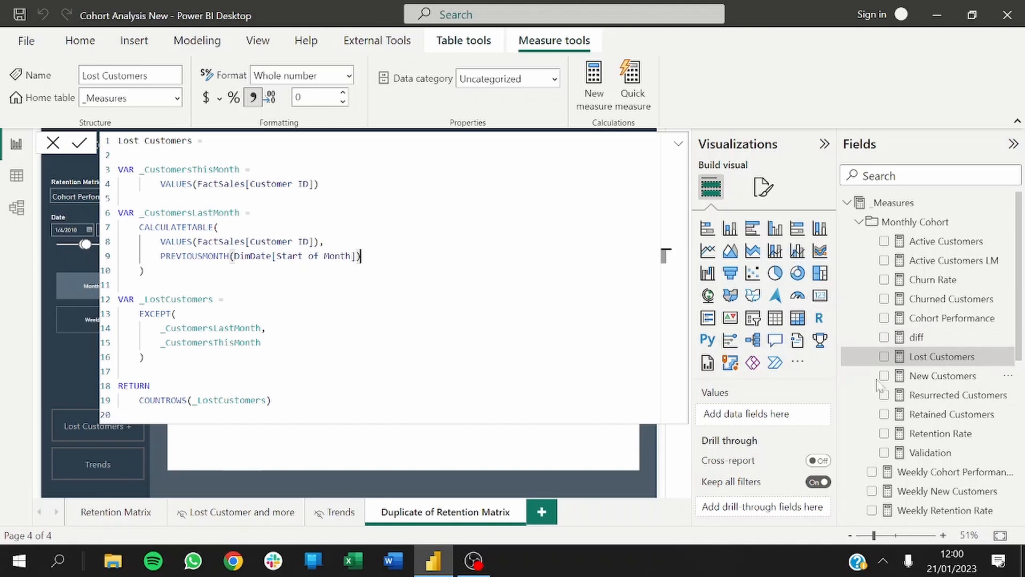
click(952, 378)
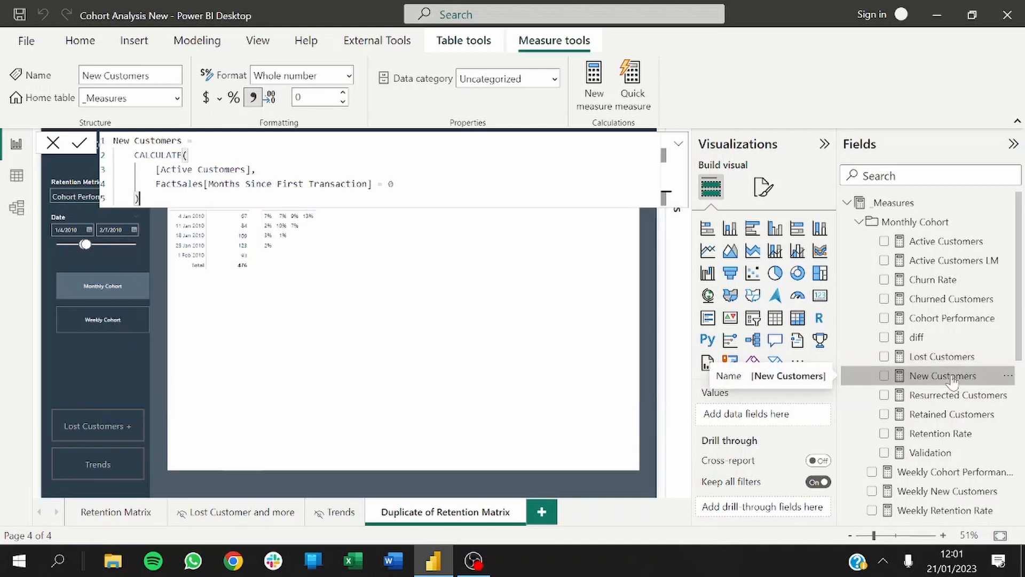
click(953, 394)
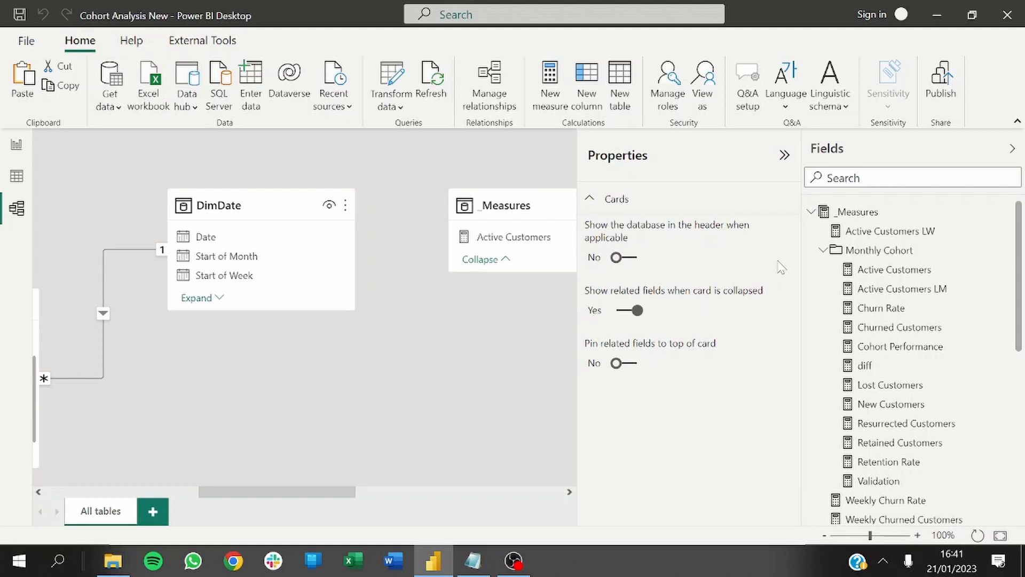
- Examine the Active Customers LW measure's formula, focusing on its DATEADD date shift
click(889, 232)
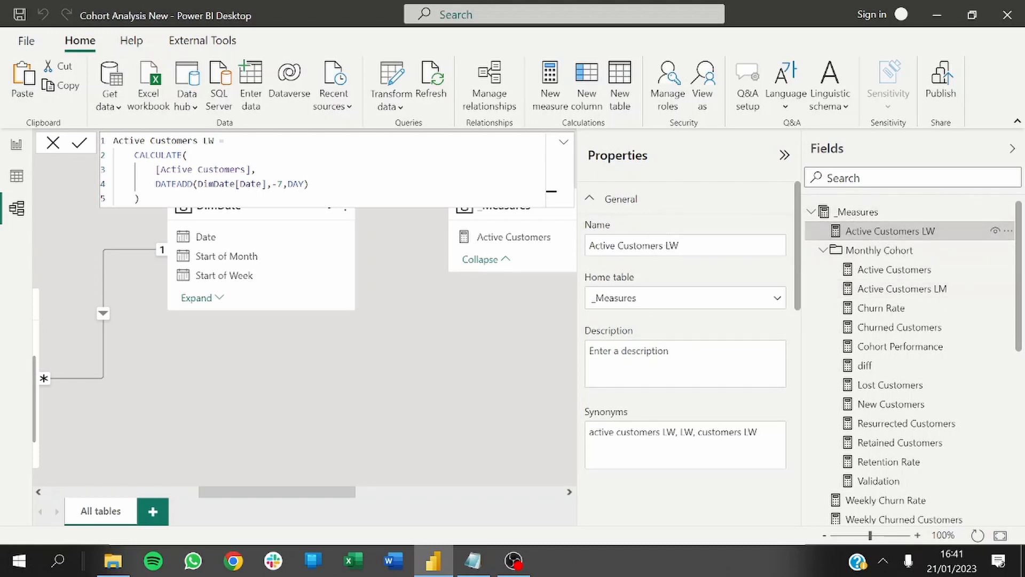
drag(166, 183, 192, 183)
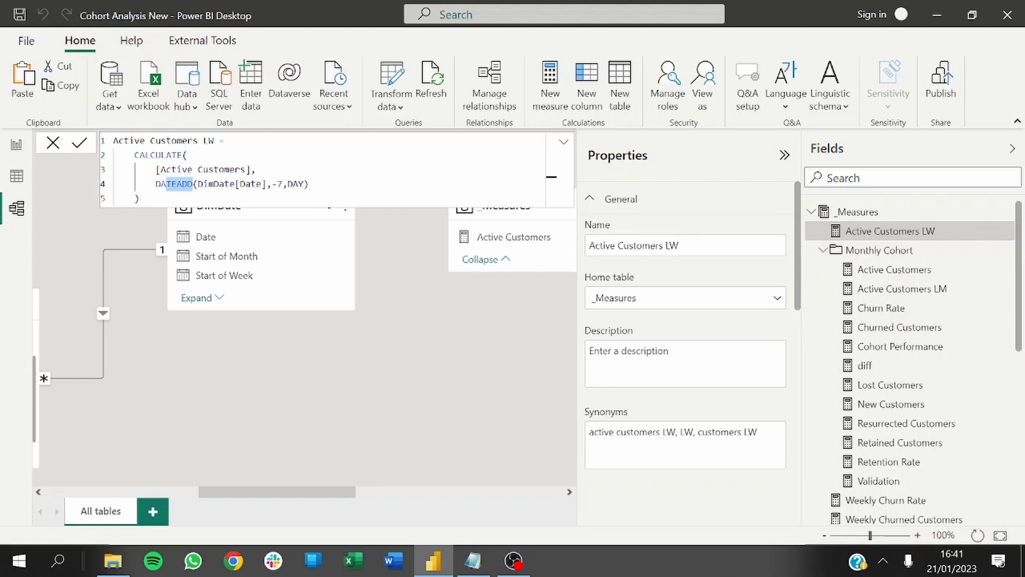
key(End)
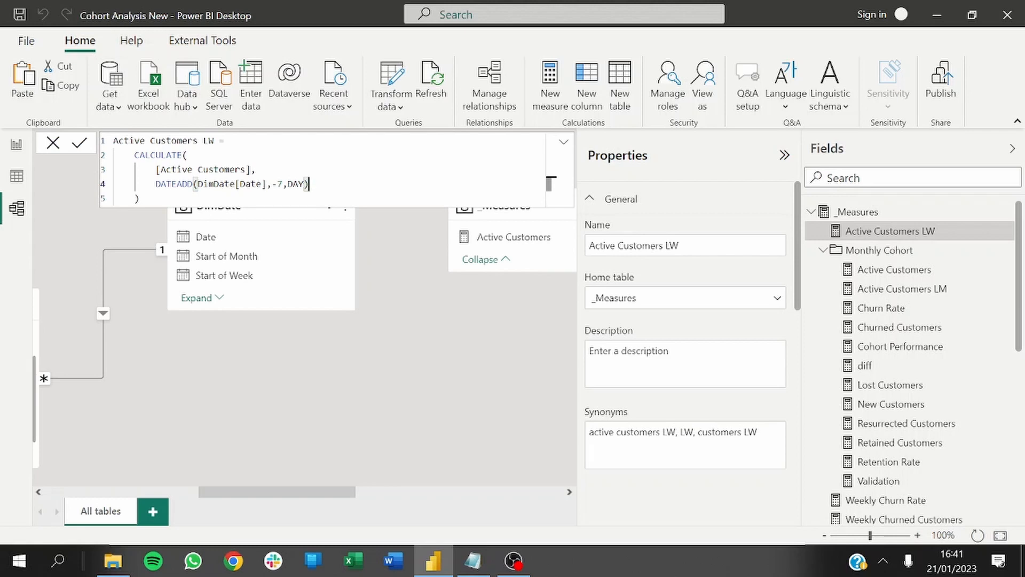
- Review the formulas for Weekly Churn Rate, Weekly Churned Customers, Weekly Cohort Performance and Weekly Lost Customers, including the latter's DATEADD shift
click(822, 251)
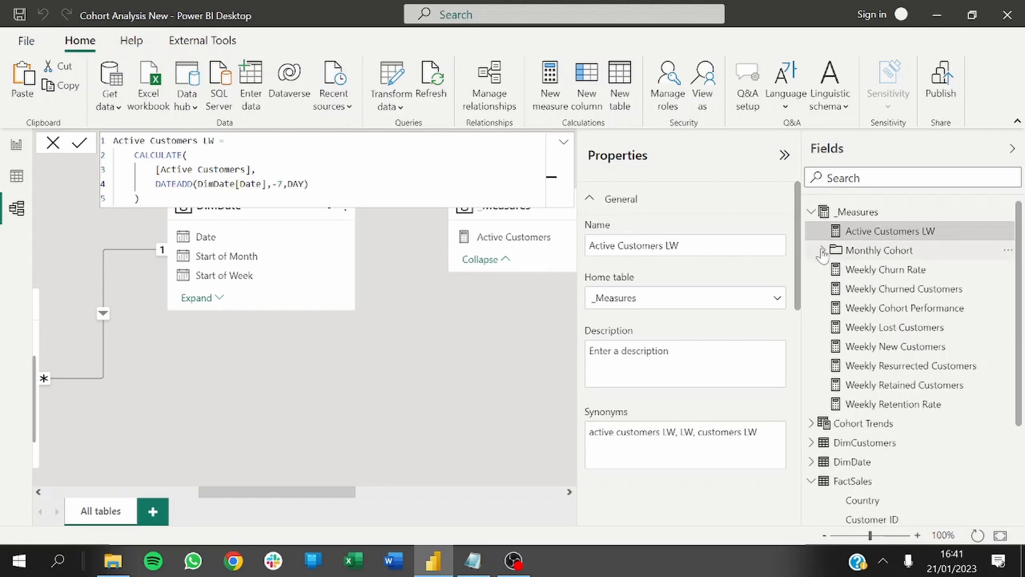
click(882, 272)
click(442, 154)
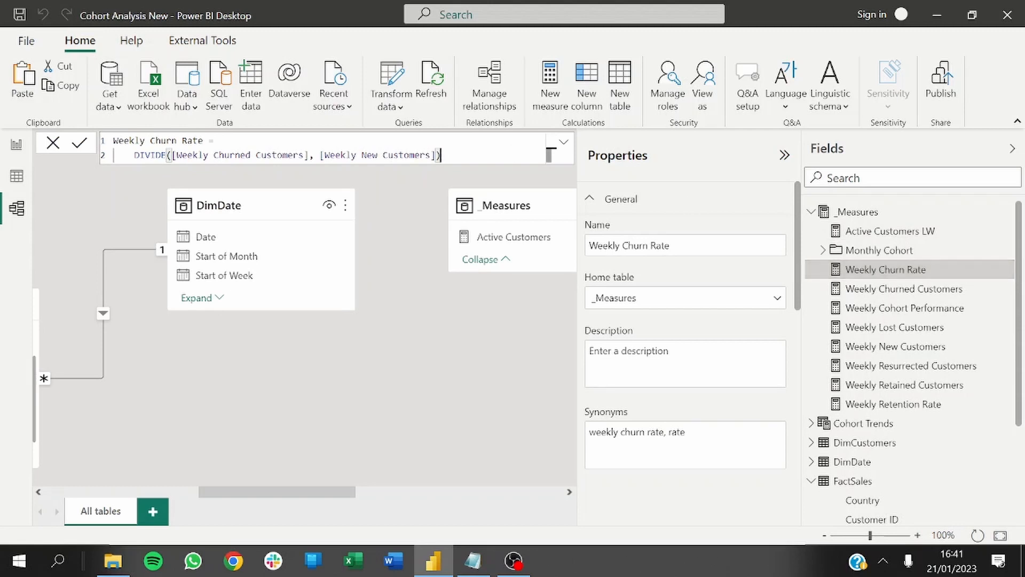
click(900, 295)
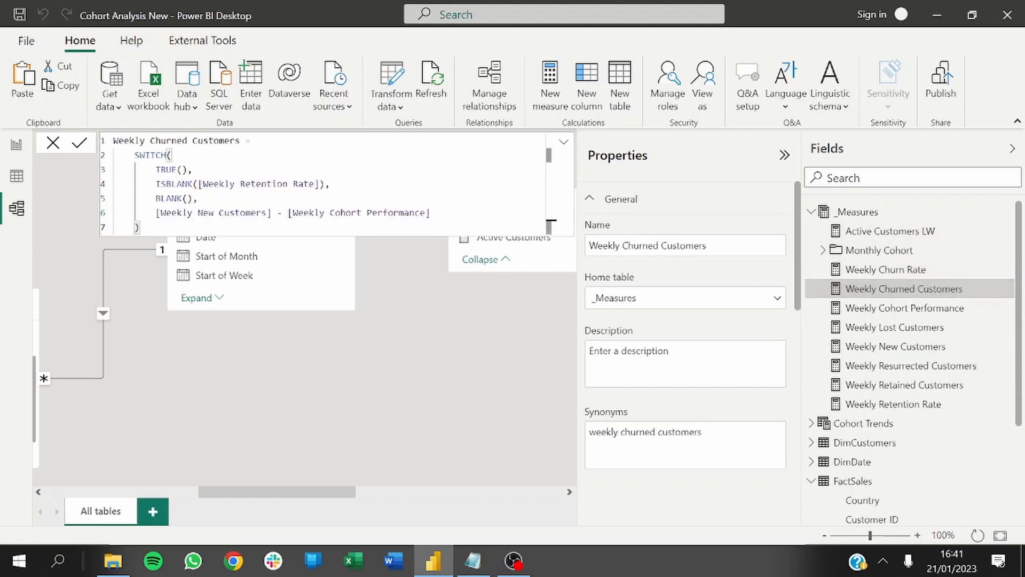
click(878, 310)
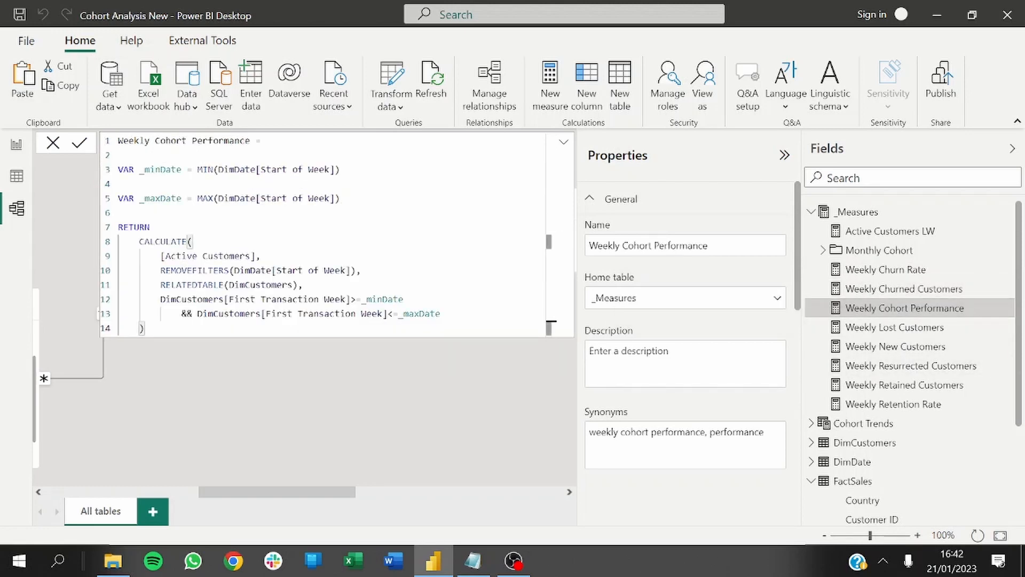
click(885, 329)
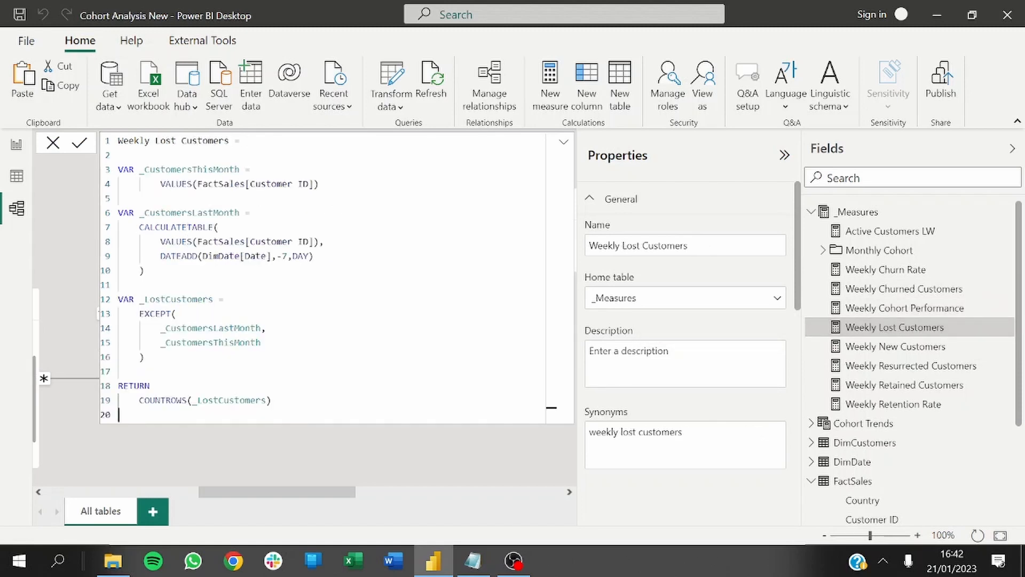
drag(313, 256, 240, 256)
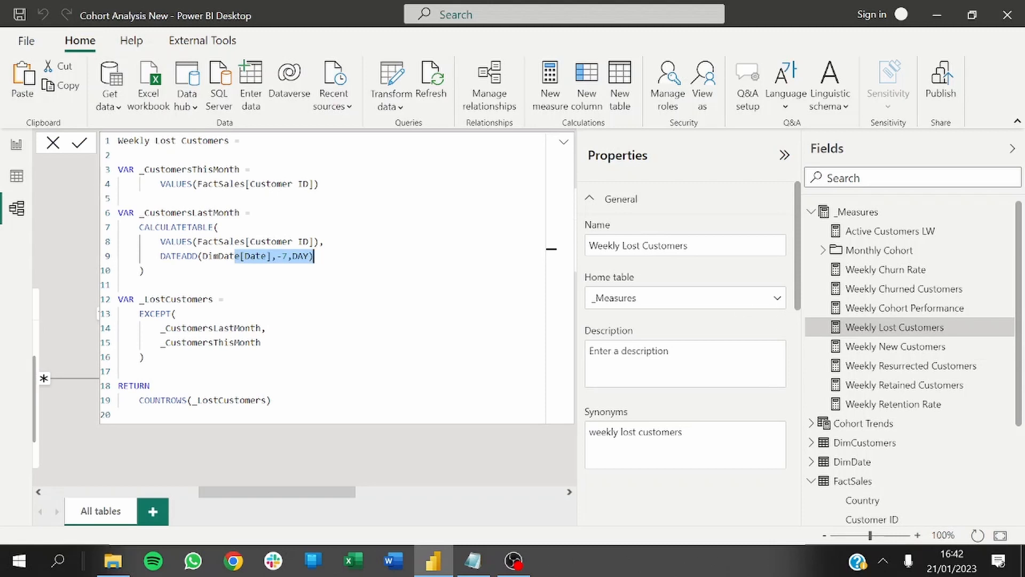
- In the Weekly Resurrected Customers formula, change the inner EXCEPT comment to "remove last weeks's customers" and apply the formula
click(875, 367)
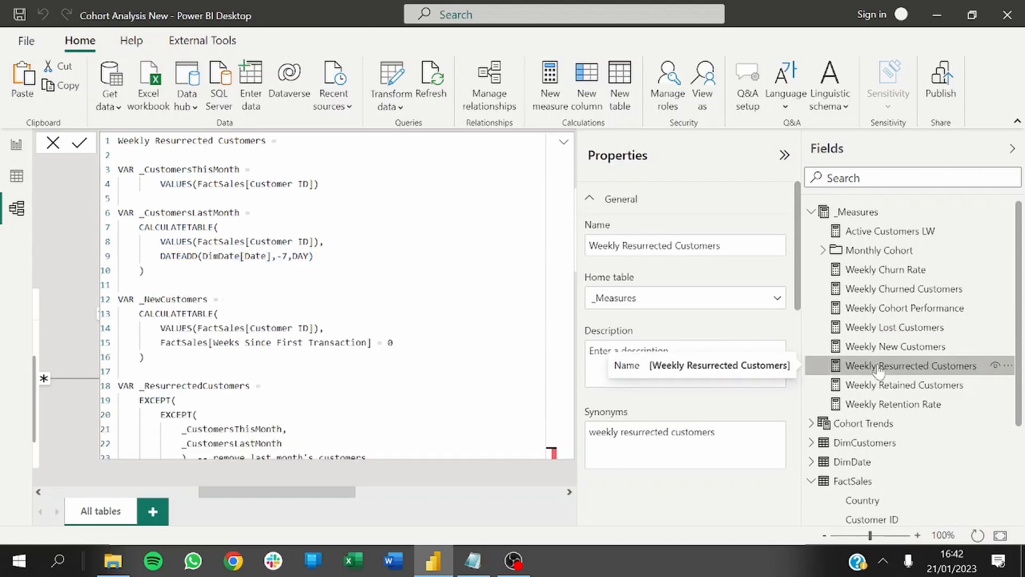
drag(549, 270, 550, 345)
click(308, 365)
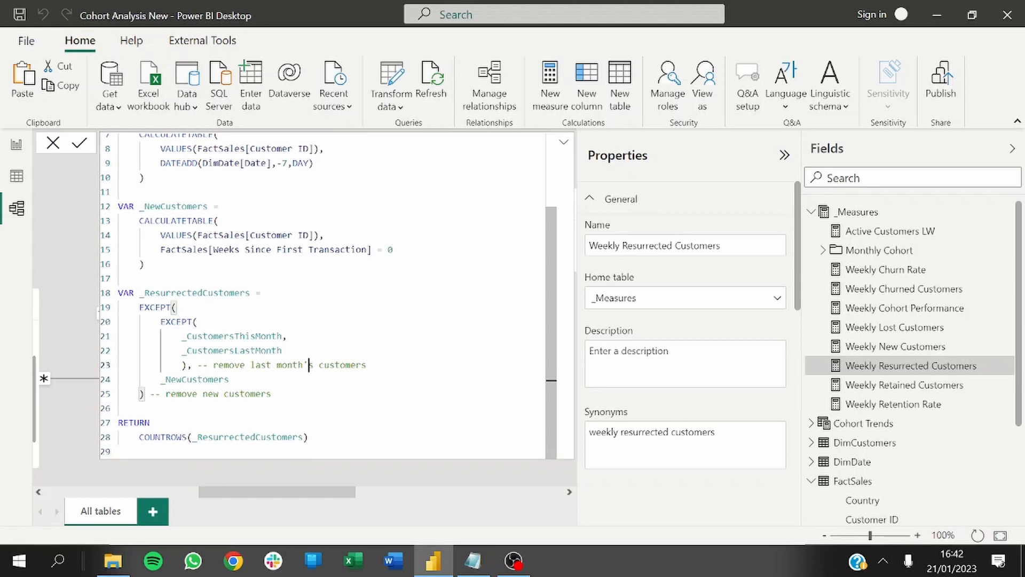
key(Left)
key(BackSpace)
key(BackSpace)
key(BackSpace)
key(BackSpace)
key(BackSpace)
text(weeks)
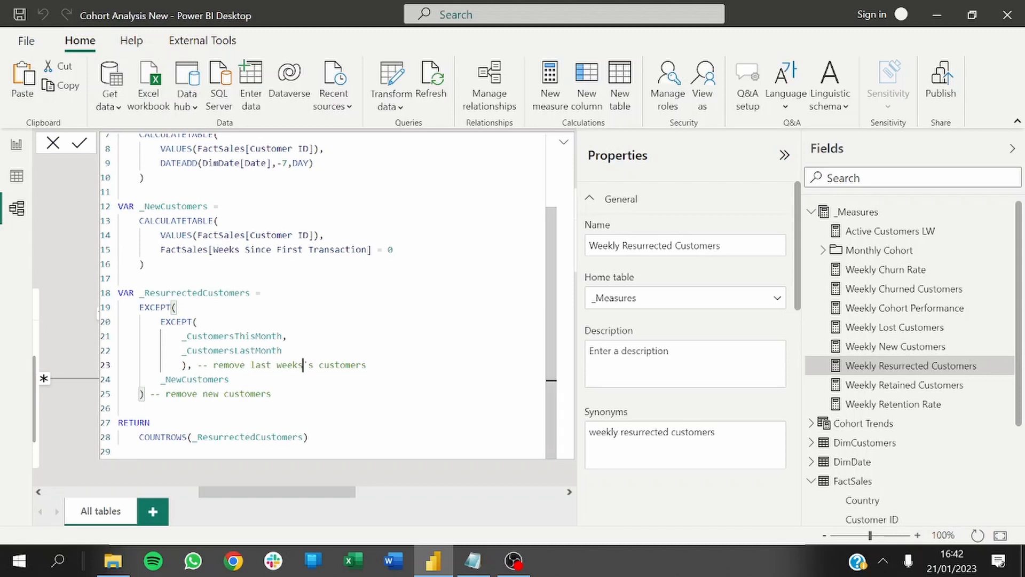
drag(549, 270, 553, 216)
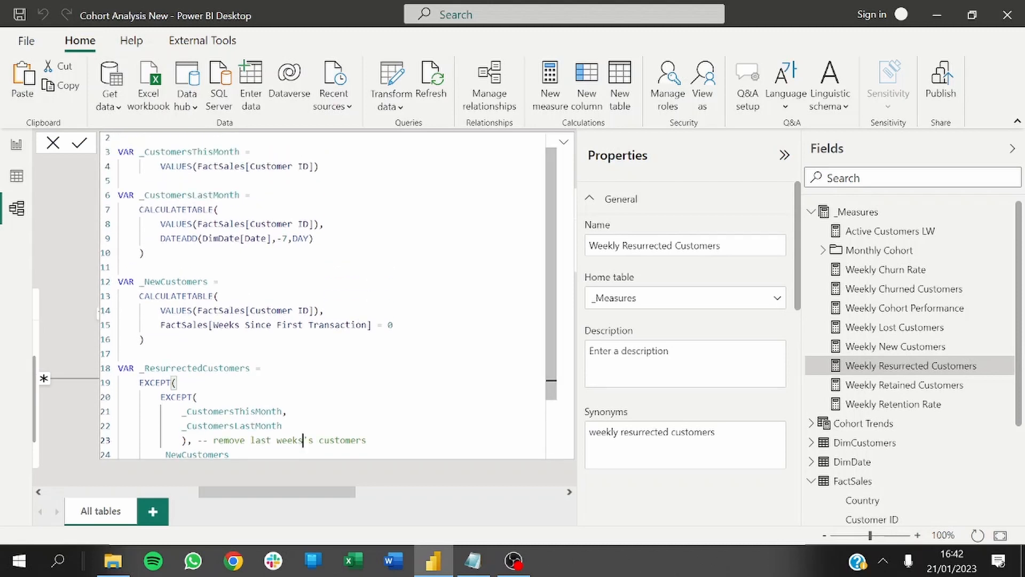
click(234, 152)
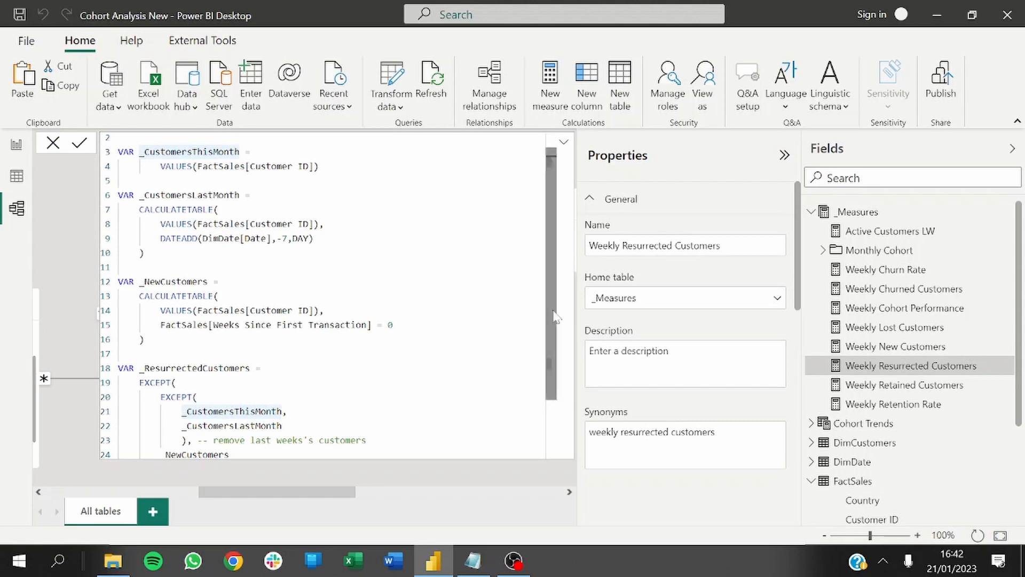
mouse_move(547, 302)
mouse_down()
mouse_move(552, 362)
mouse_move(553, 291)
mouse_up()
click(79, 143)
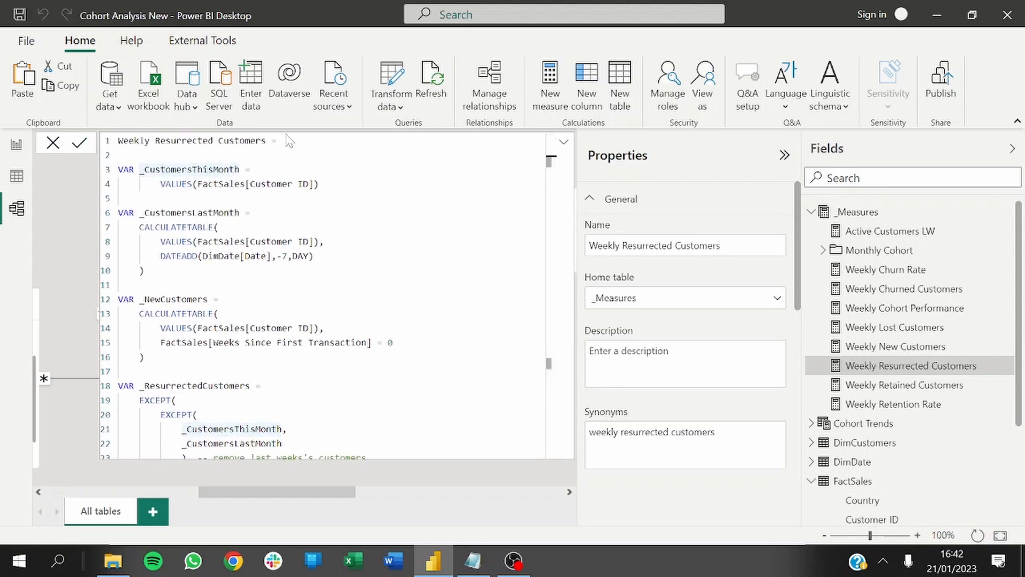
- Review the formulas for Weekly Retained Customers and Weekly Retention Rate
click(907, 388)
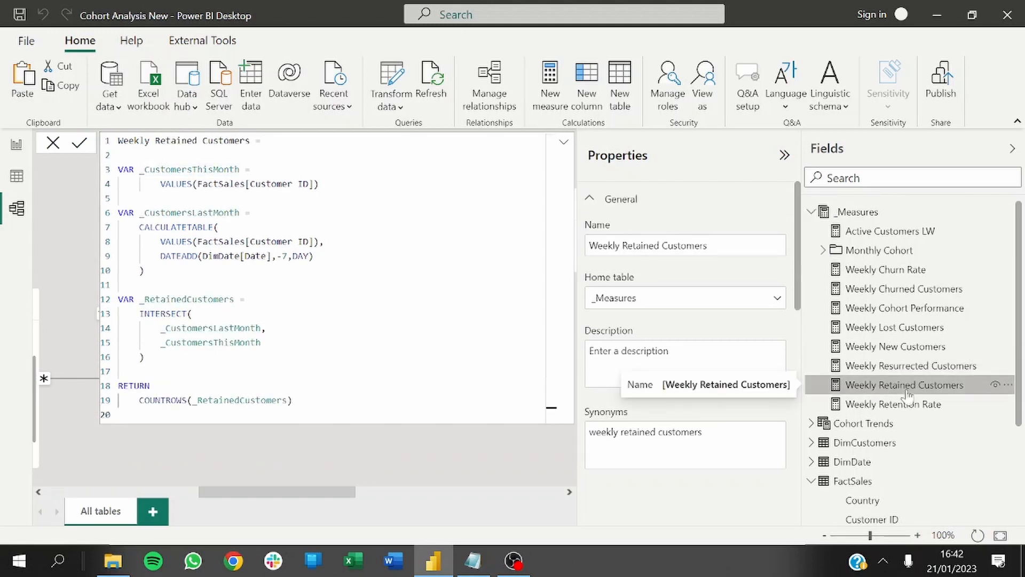
click(903, 405)
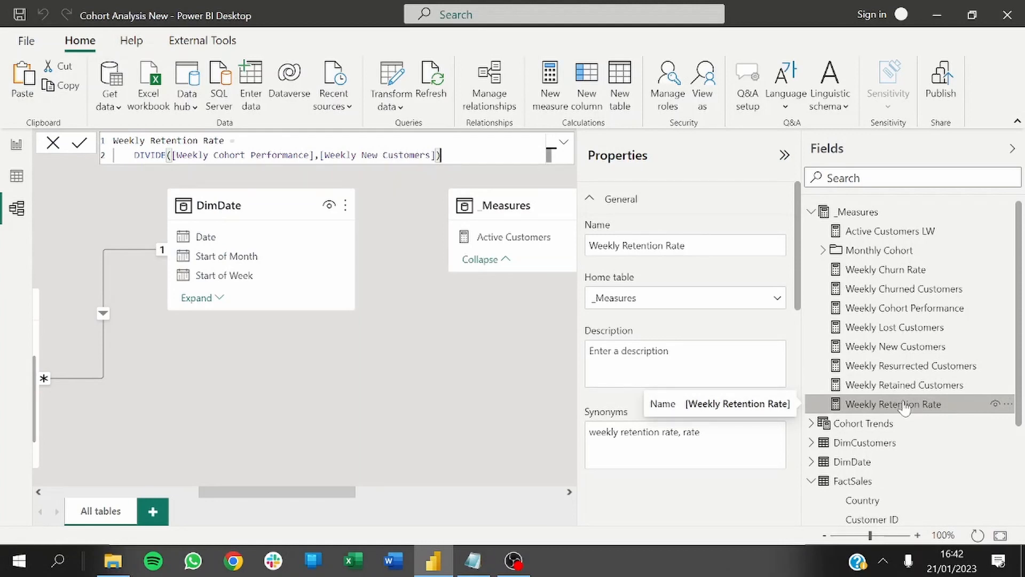
- In the Weekly Retained Customers formula, rename the declared variable _CustomersThisMonth to _CustomersThisWeek
click(902, 386)
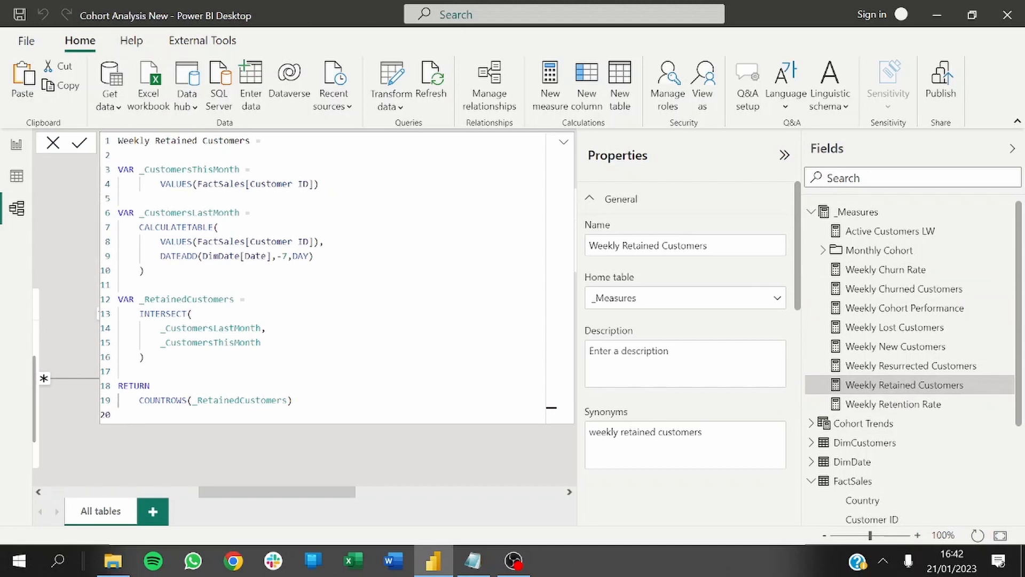
drag(239, 169, 140, 169)
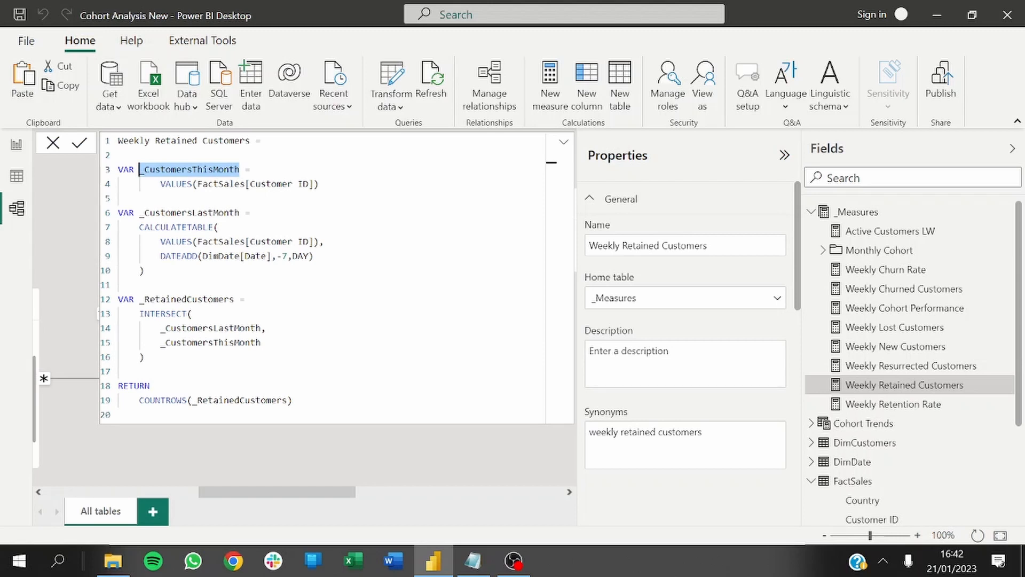
click(240, 169)
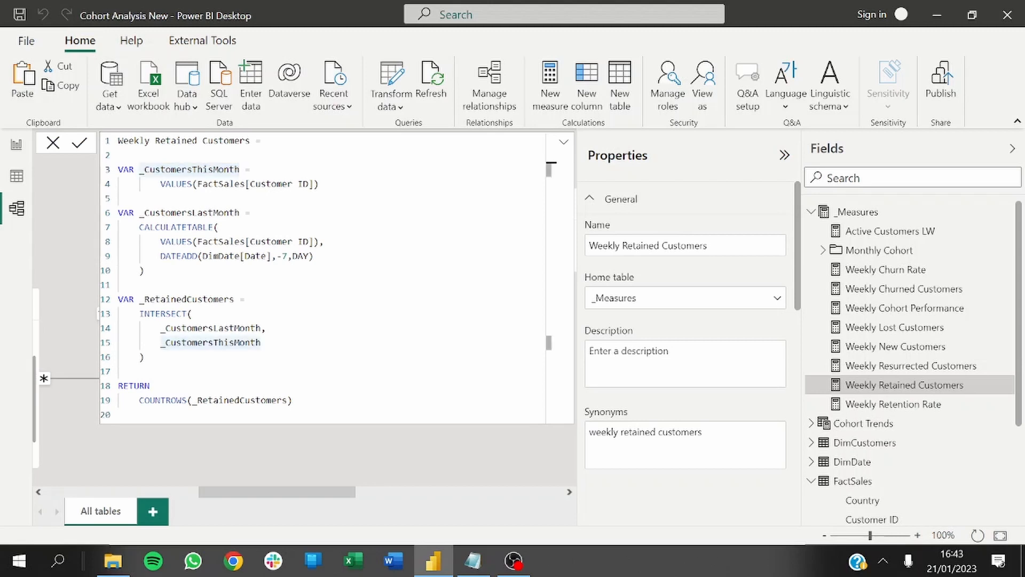
key(BackSpace)
key(BackSpace)
key(BackSpace)
key(BackSpace)
key(BackSpace)
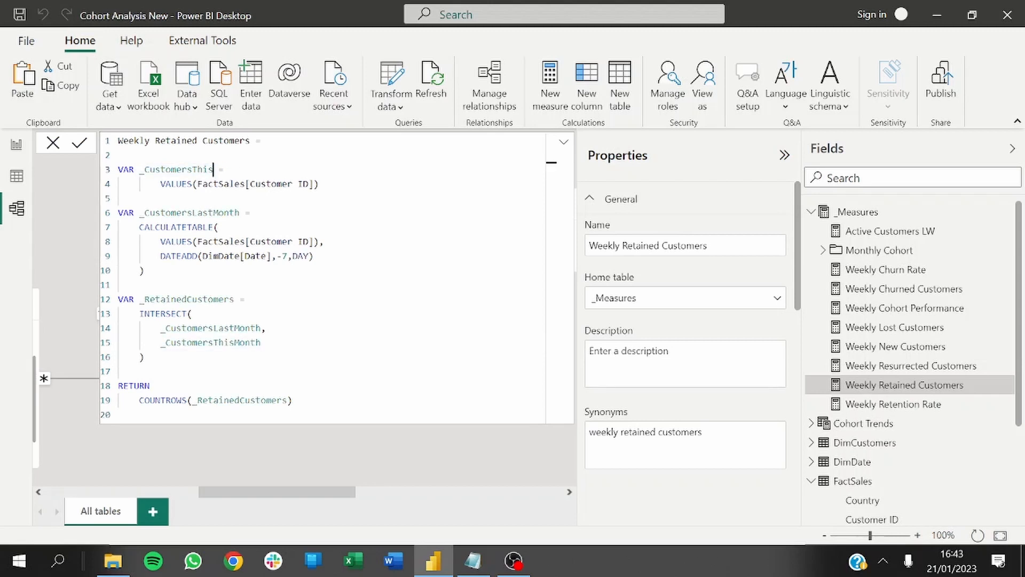
text(Week)
- Rename the declared variable _CustomersLastMonth to _CustomersLastWeek in the Weekly Retained Customers formula
click(240, 213)
key(BackSpace)
key(BackSpace)
key(BackSpace)
key(BackSpace)
key(BackSpace)
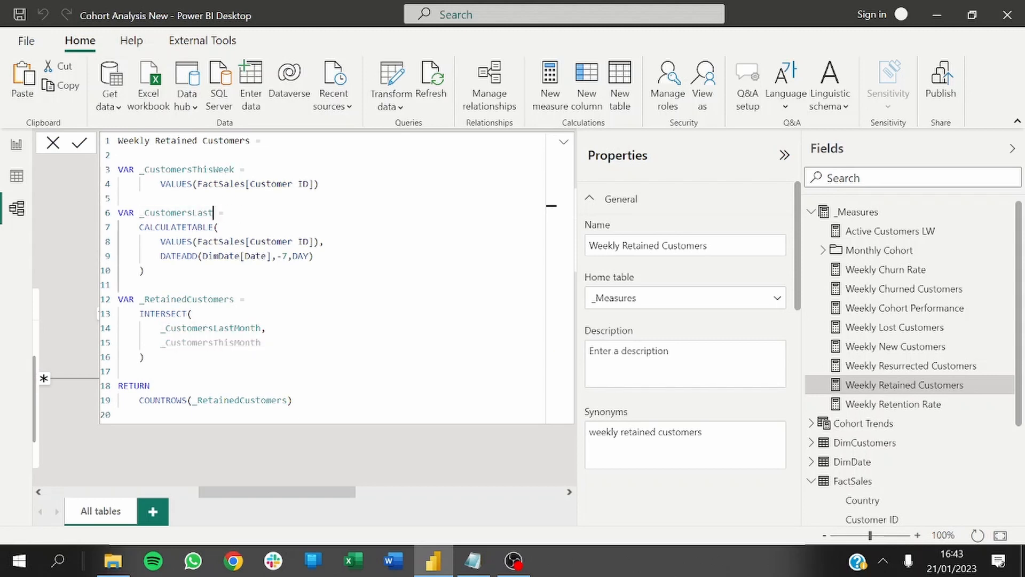
text(Week)
click(119, 284)
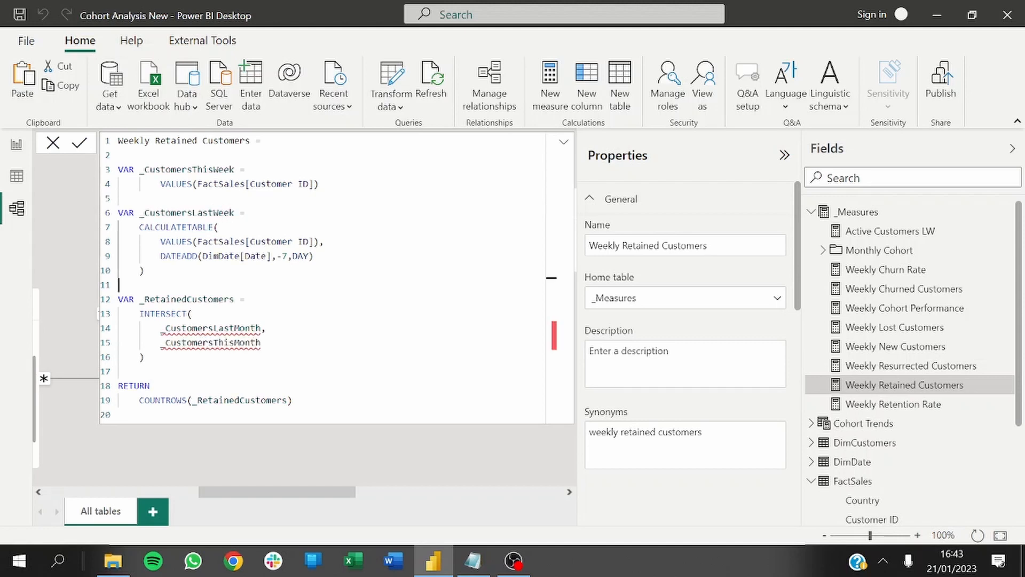
- Change the first INTERSECT argument in Weekly Retained Customers to _CustomersLastWeek
click(266, 328)
key(BackSpace)
key(BackSpace)
key(BackSpace)
key(BackSpace)
key(BackSpace)
text(Week)
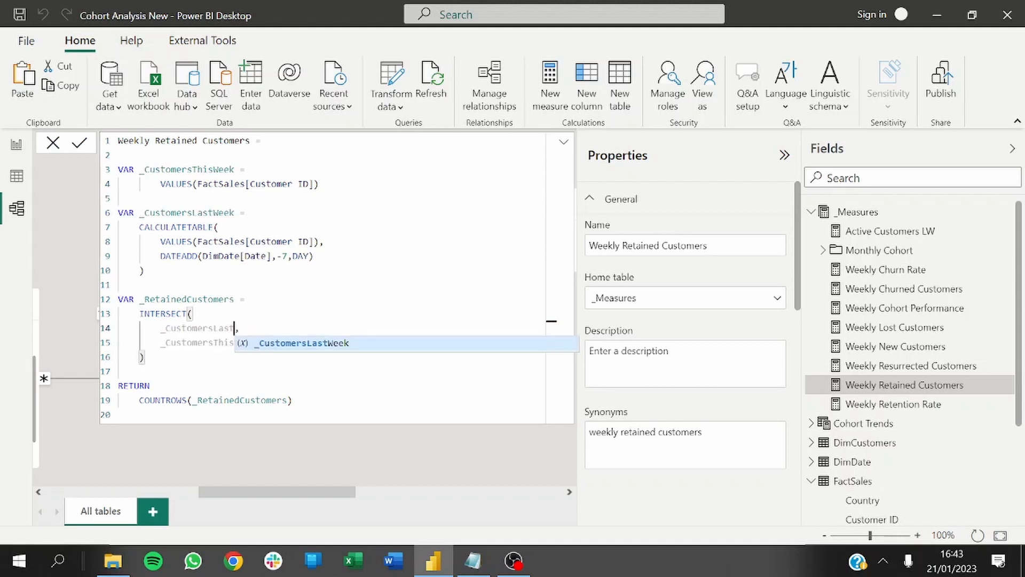
- Change the second INTERSECT argument in Weekly Retained Customers to _CustomersThisWeek and apply the formula
click(255, 343)
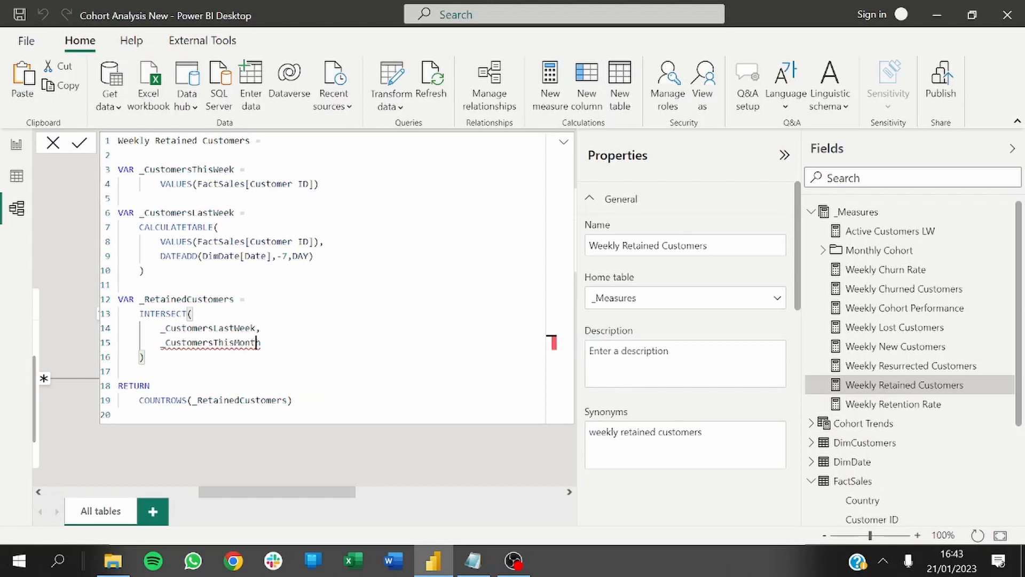
key(BackSpace)
key(BackSpace)
key(BackSpace)
key(BackSpace)
key(BackSpace)
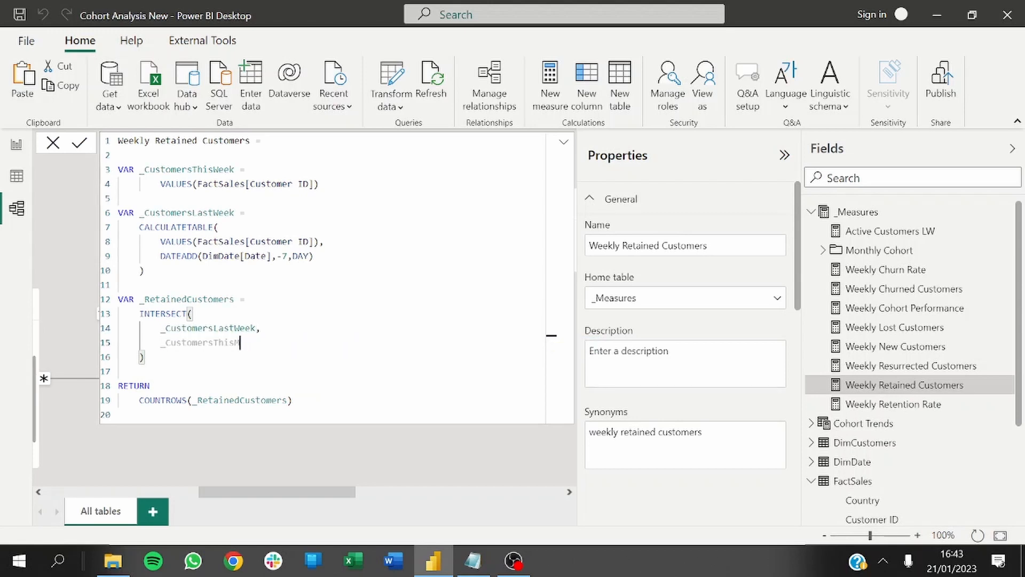
text(Week)
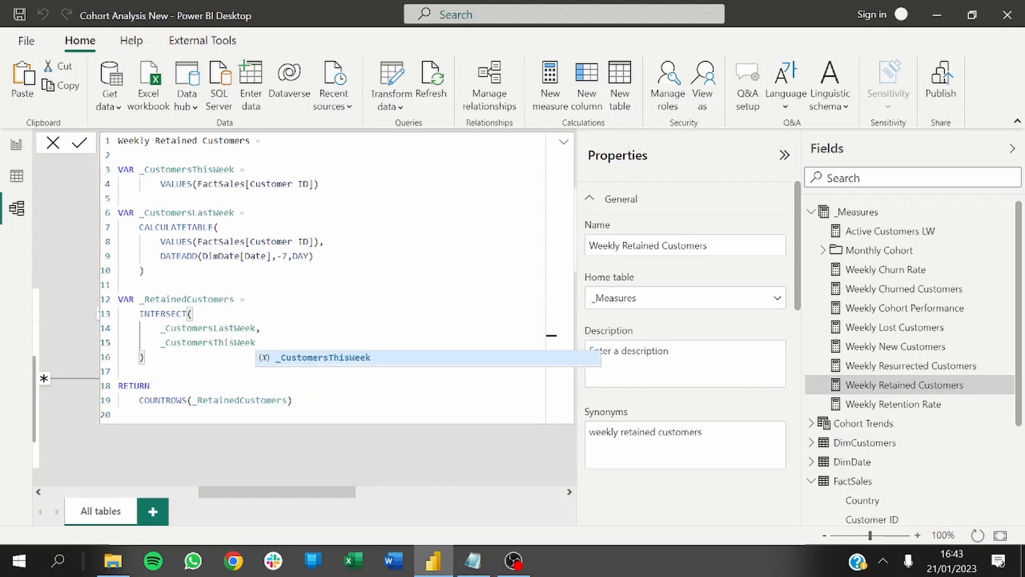
click(261, 401)
click(293, 401)
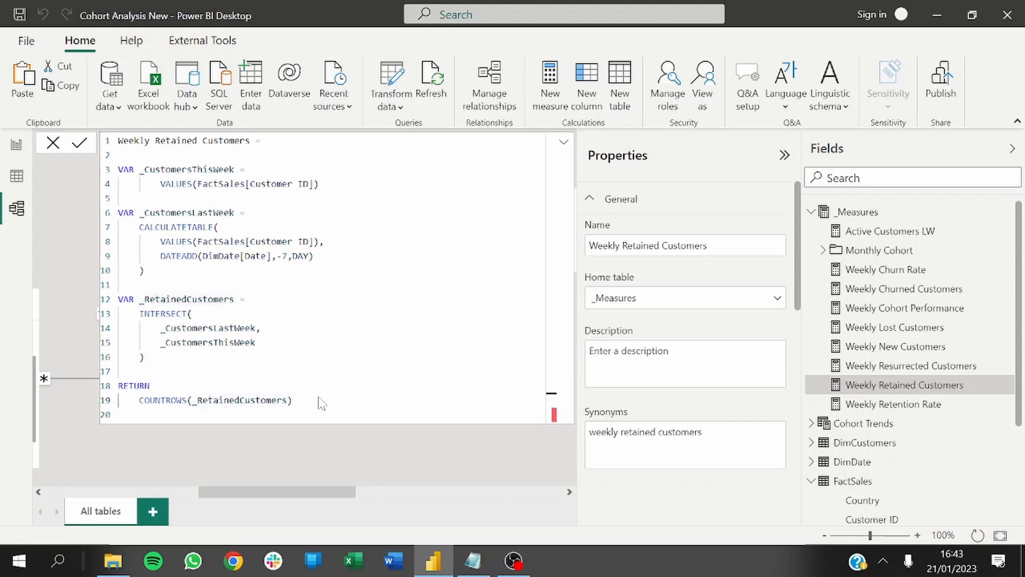
key(Return)
- On the Retention Matrix report page, inspect the Retention Metrics slicer and the field parameter formula behind it
click(16, 144)
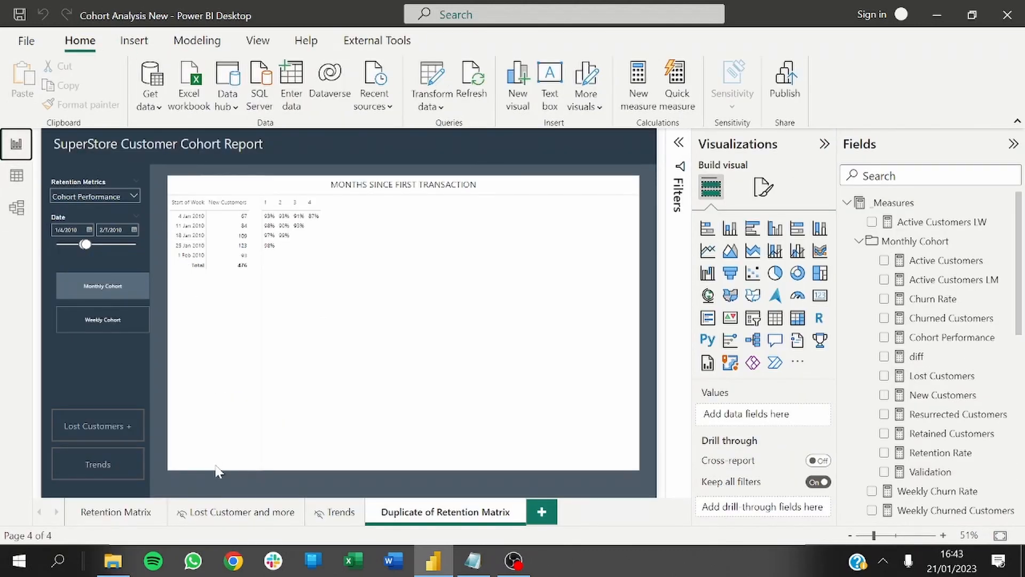
click(96, 515)
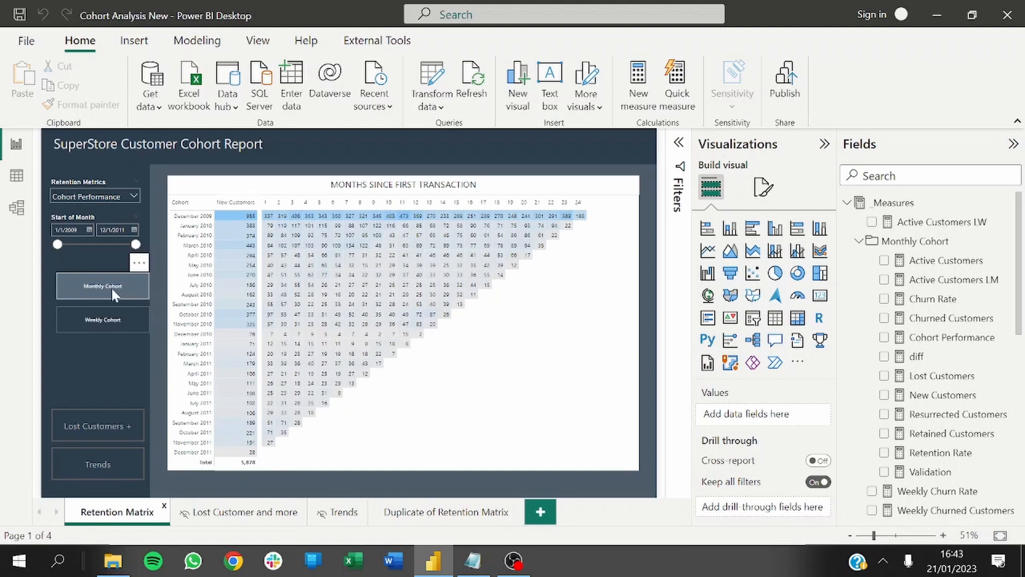
click(77, 185)
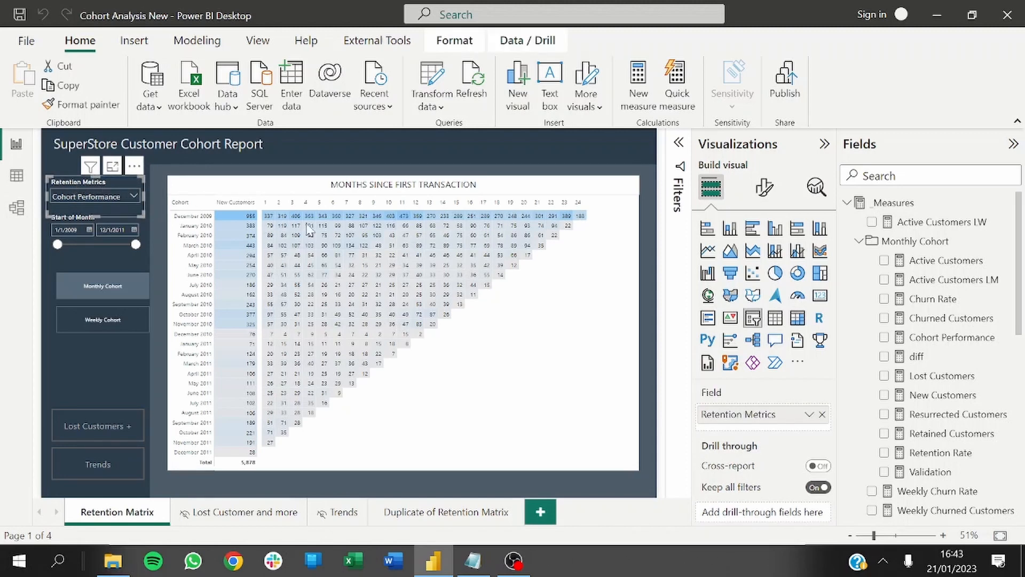
click(847, 203)
click(847, 261)
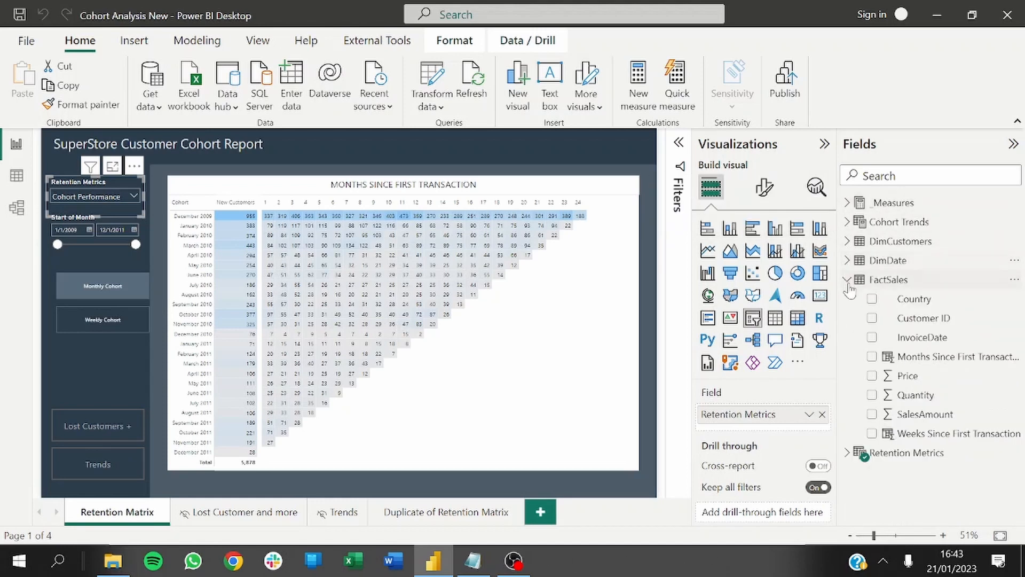
click(847, 280)
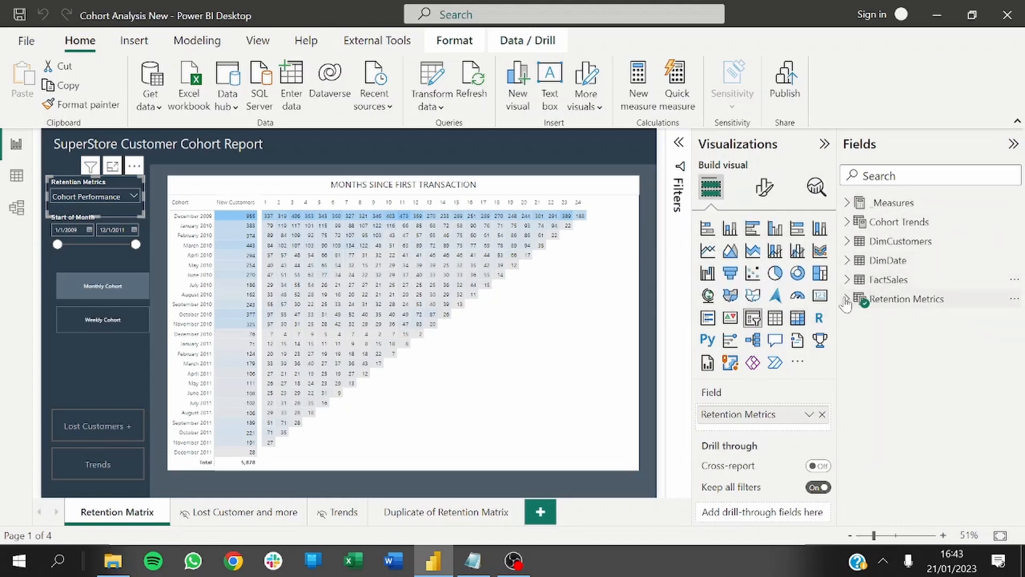
click(908, 299)
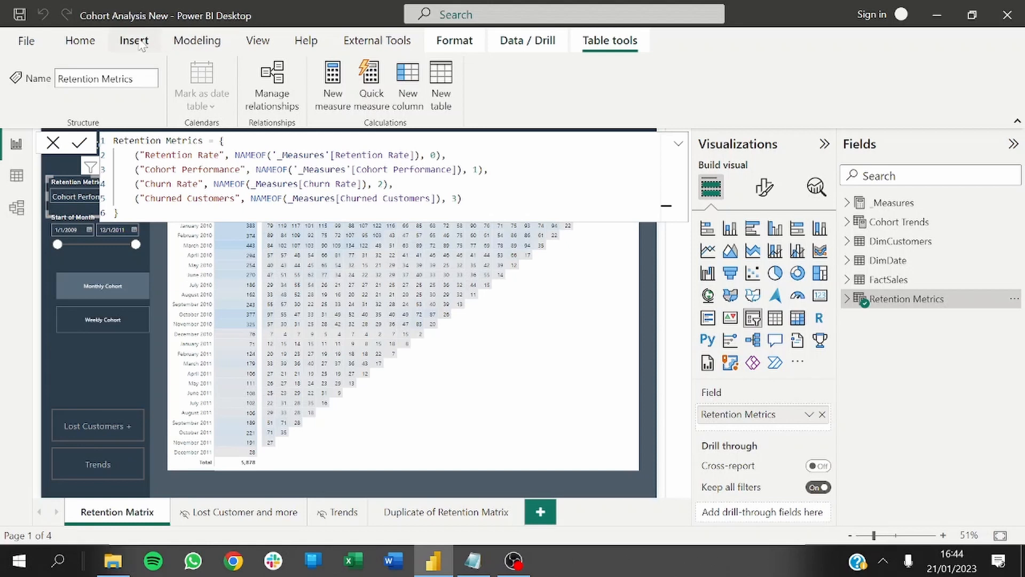
- Start a new fields parameter and name it Weekly Retention Metrics
click(197, 41)
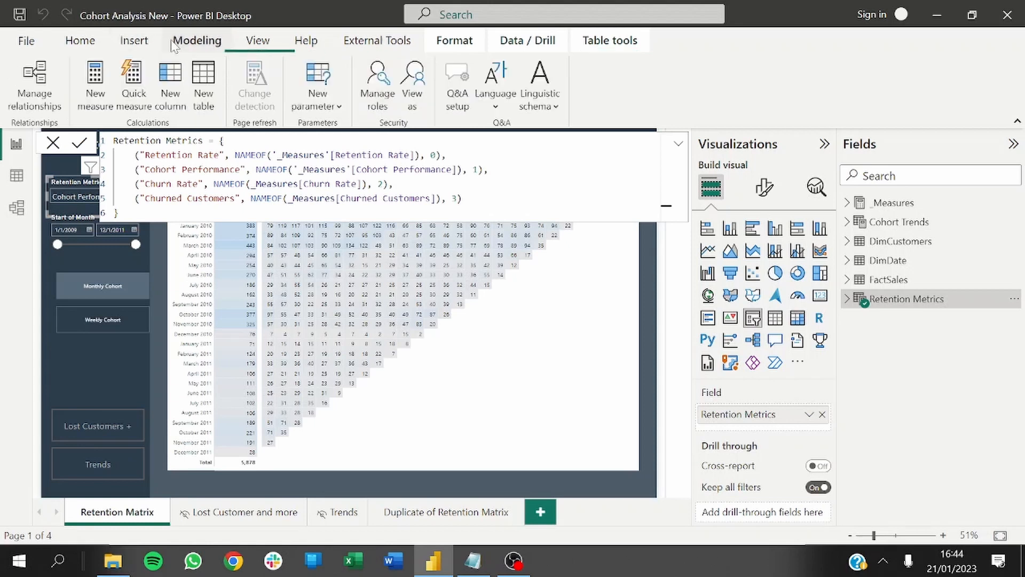
click(313, 111)
click(313, 157)
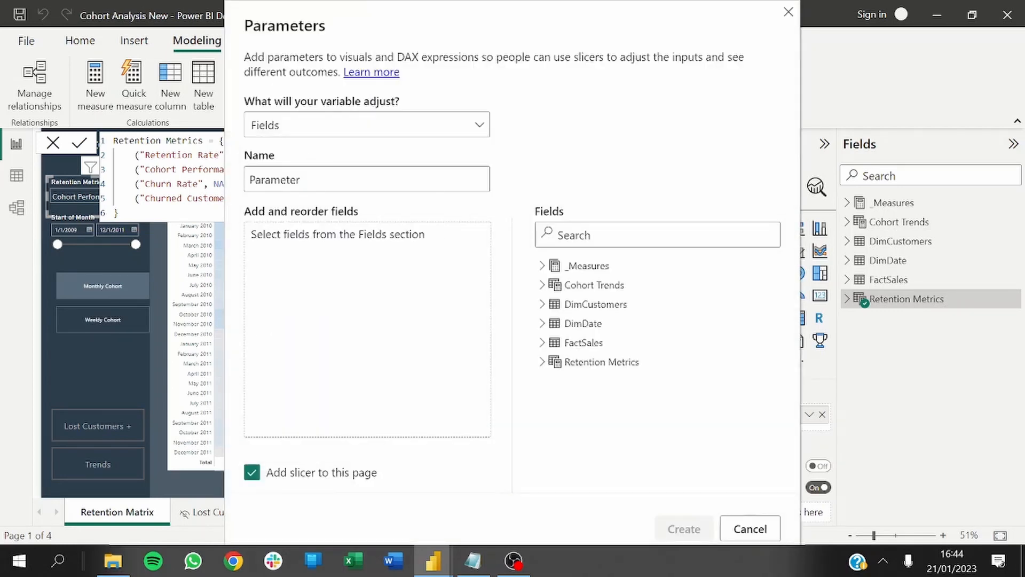
drag(300, 180, 239, 181)
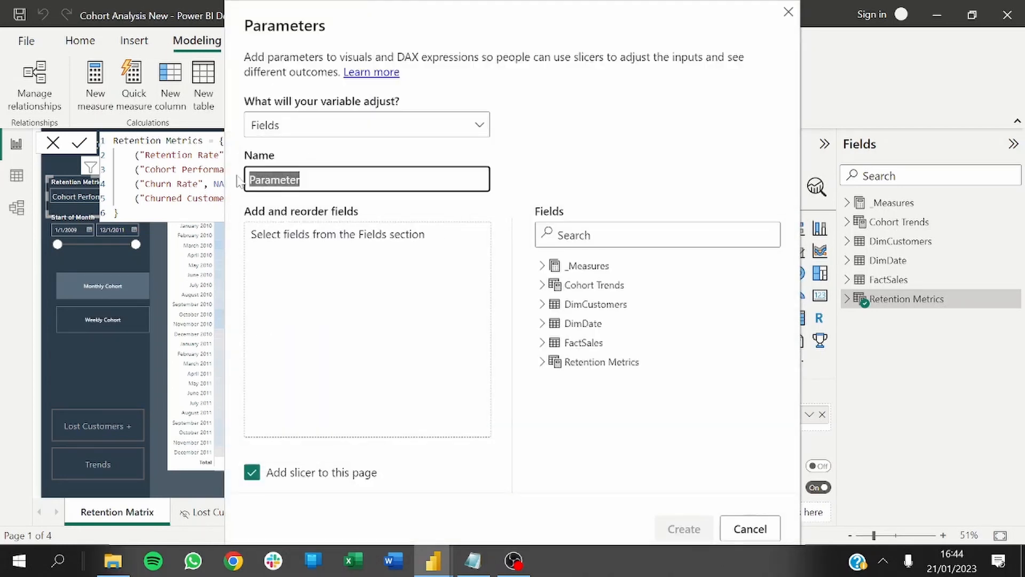
text(Weekly)
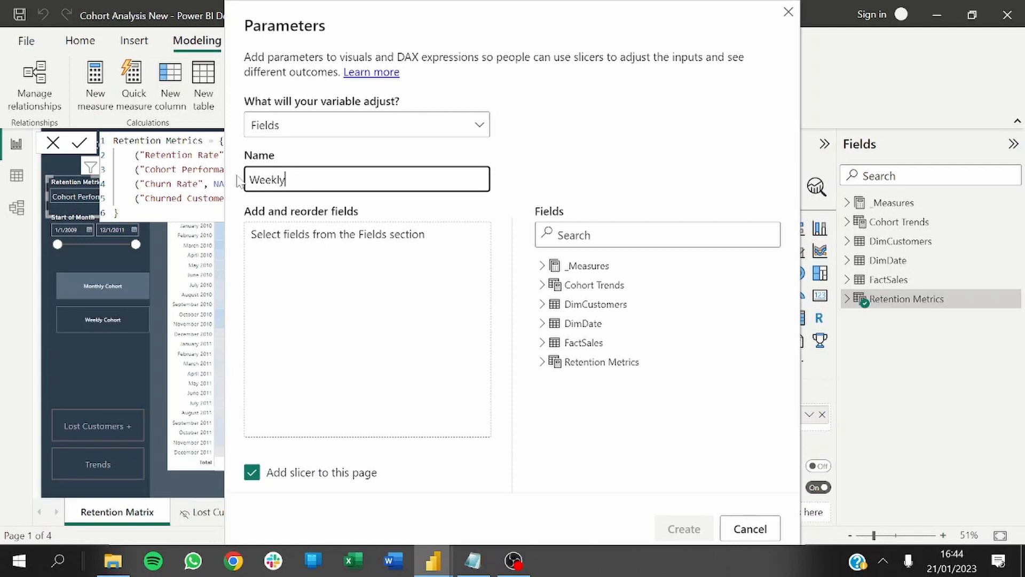
text( Retention Metrics)
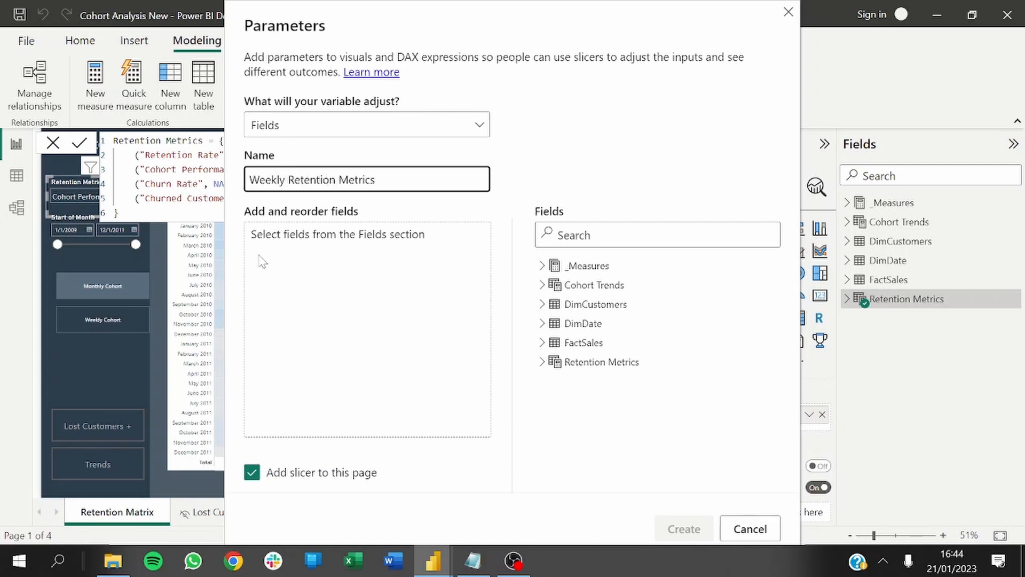
- Add Weekly Retention Rate, Weekly Cohort Performance, Weekly Churn Rate and Weekly Churned Customers to the parameter and create it without a page slicer
click(544, 270)
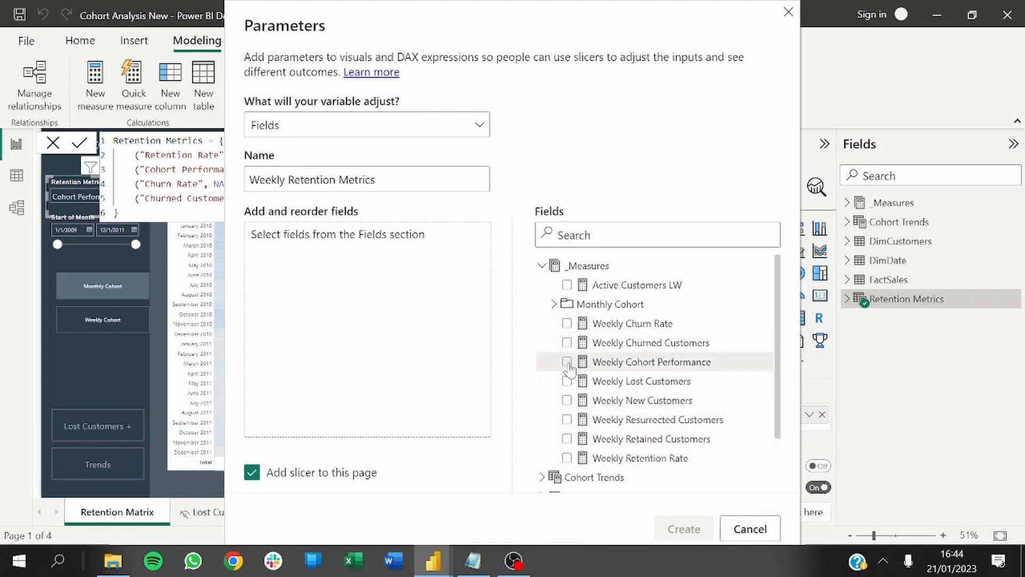
click(568, 461)
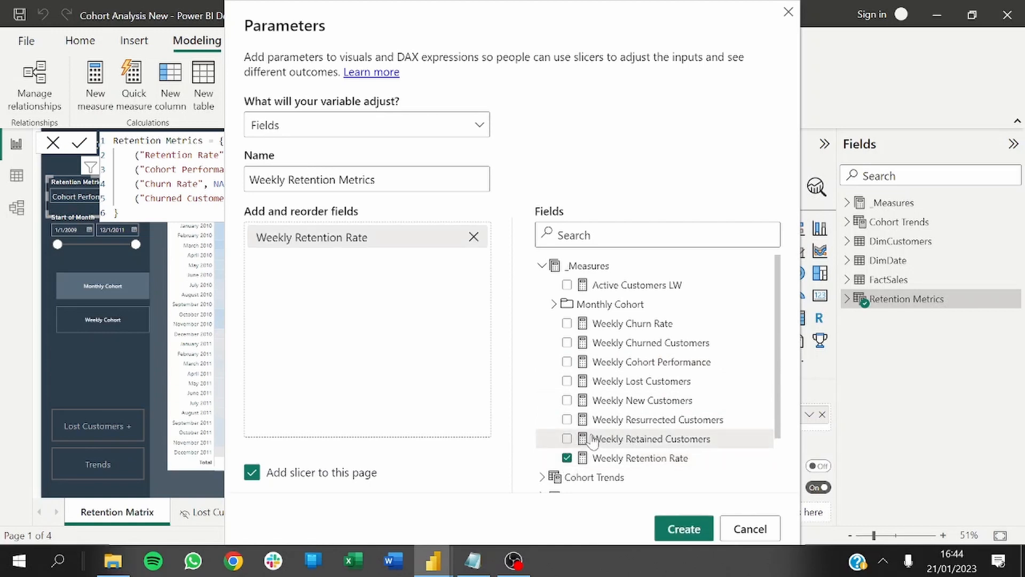
click(569, 363)
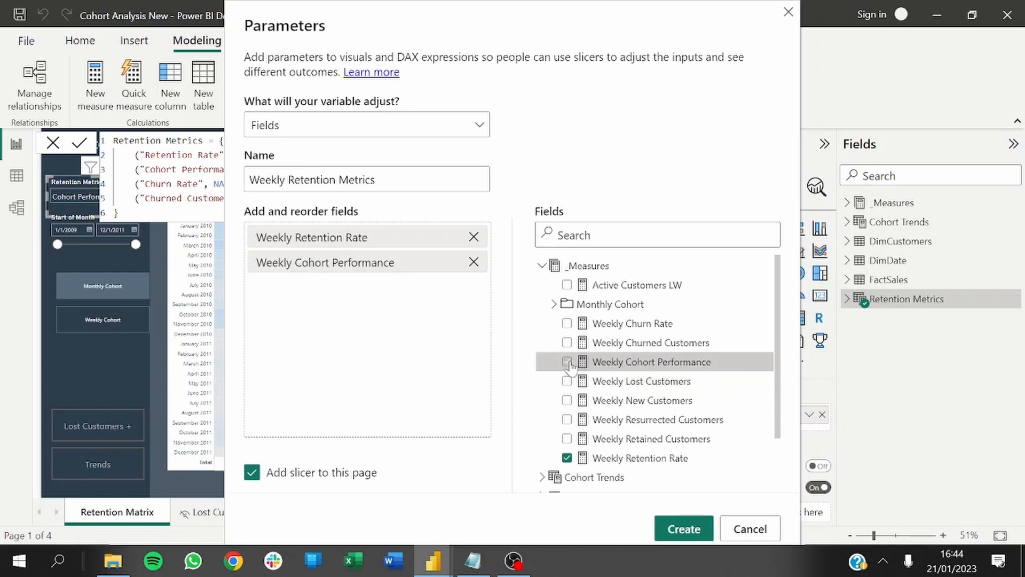
click(567, 324)
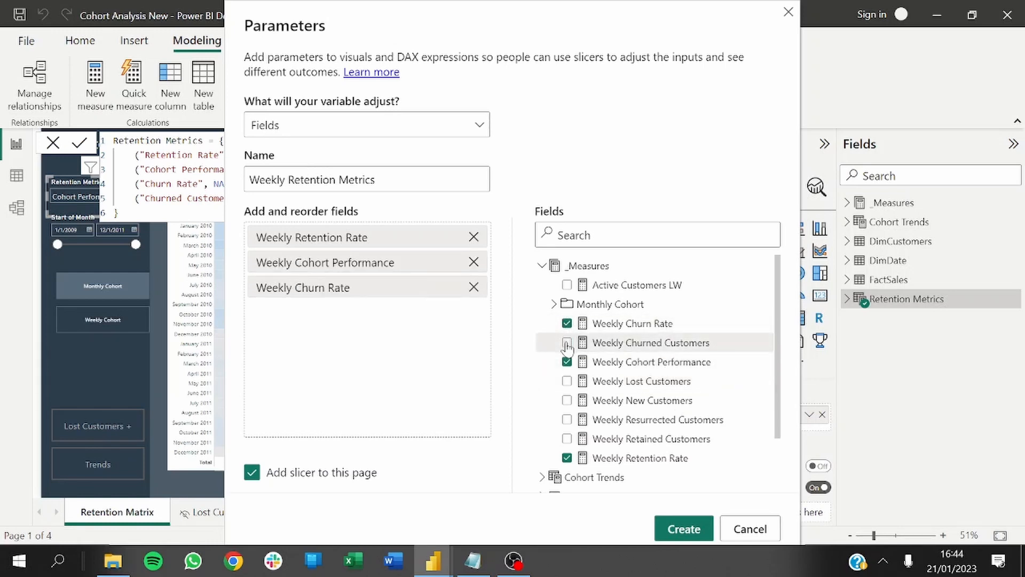
click(566, 343)
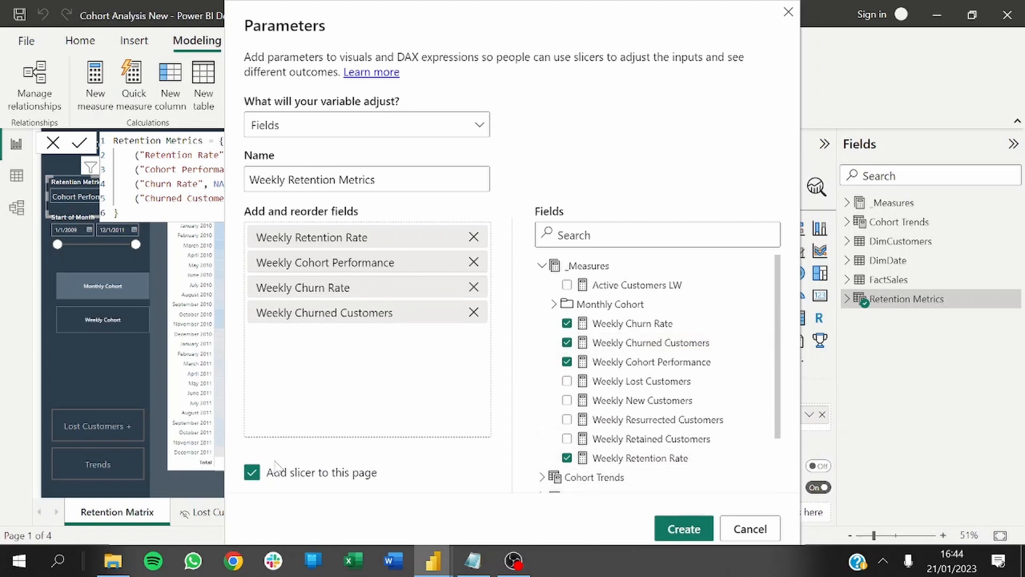
click(253, 473)
click(687, 527)
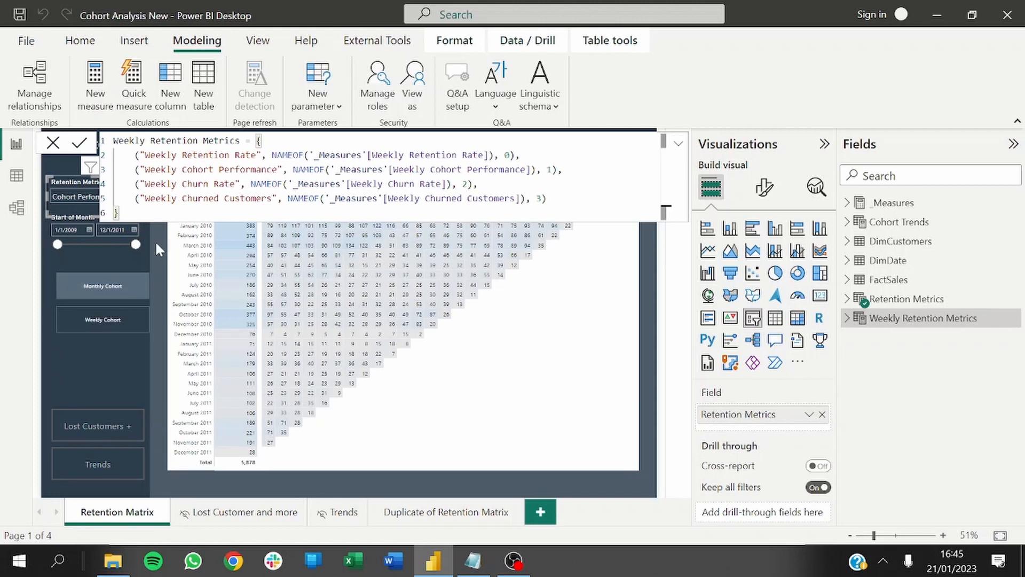
click(53, 143)
click(161, 191)
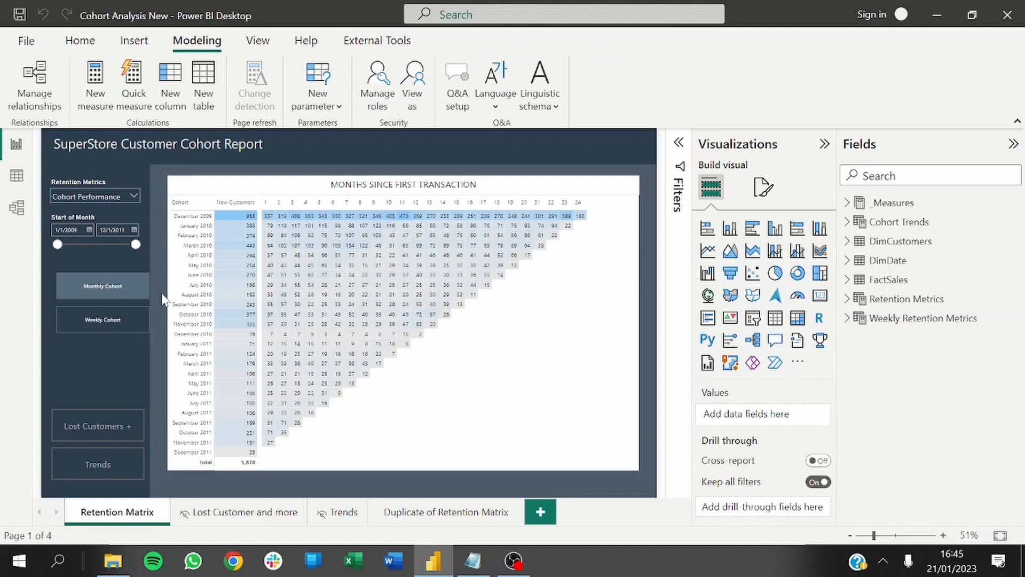
click(91, 289)
click(94, 316)
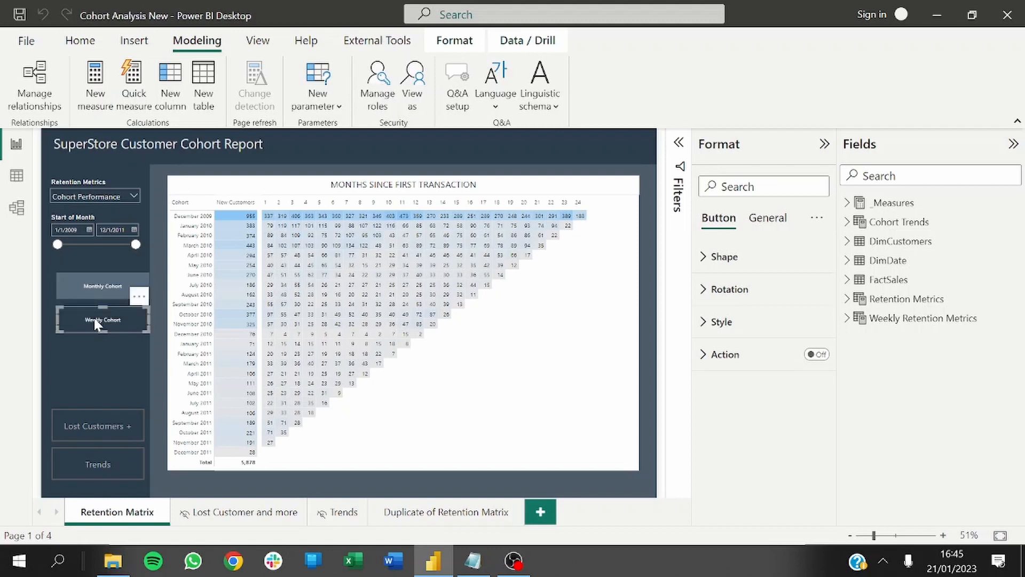
click(97, 289)
click(95, 321)
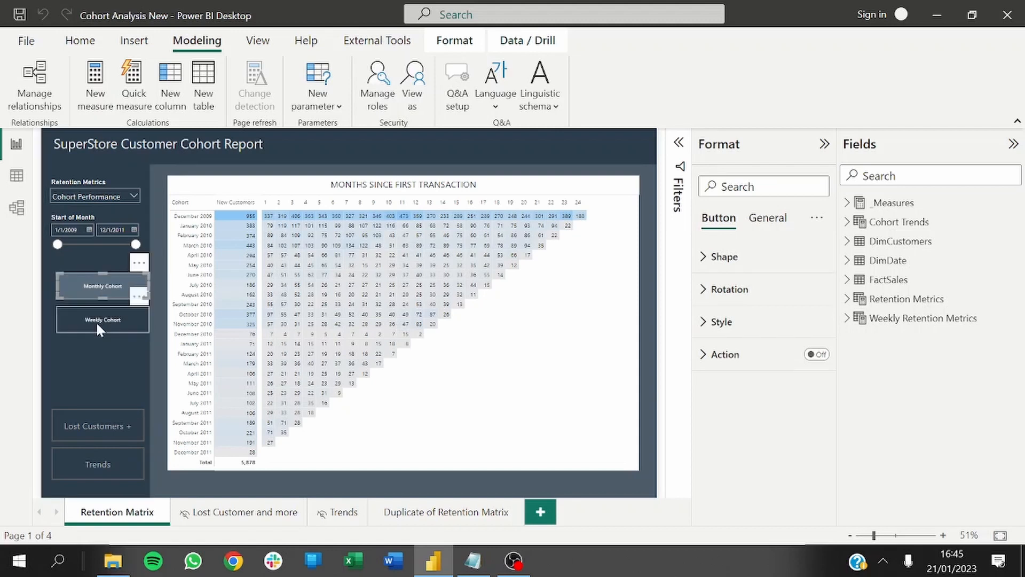
click(165, 332)
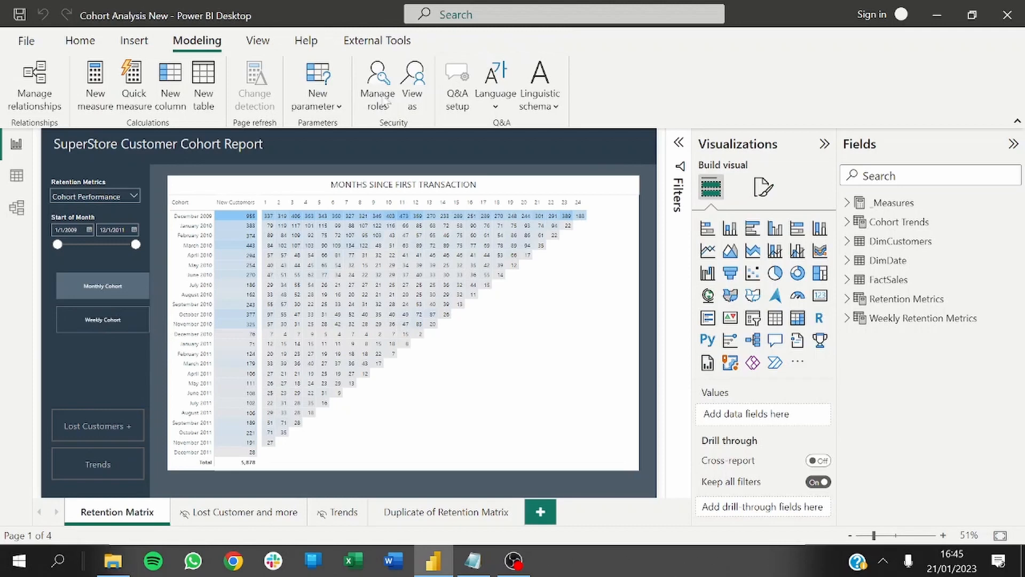
- Show the report's bookmarks and collapse the Visualizations pane to make room for the page
click(242, 43)
click(648, 79)
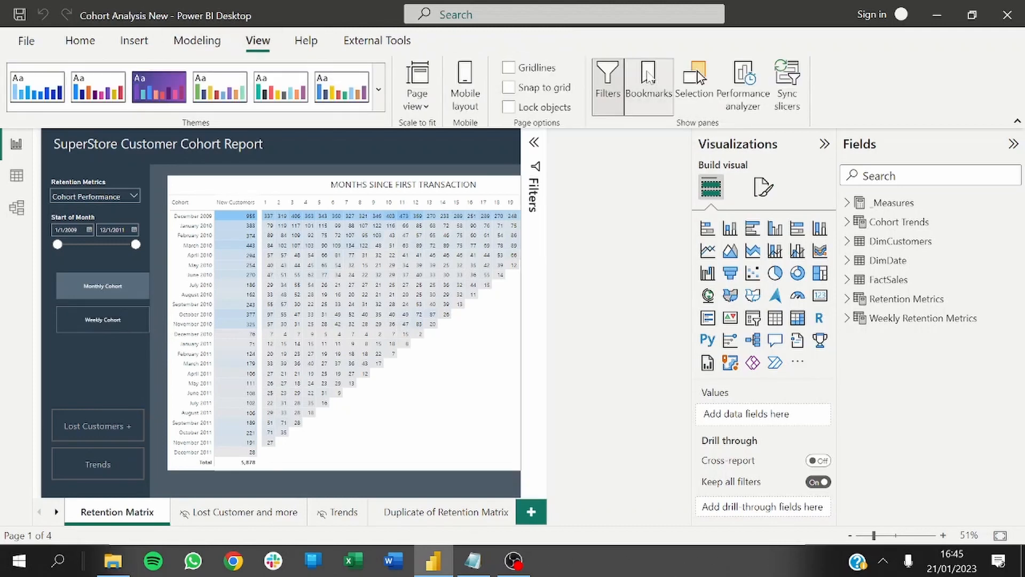
click(824, 143)
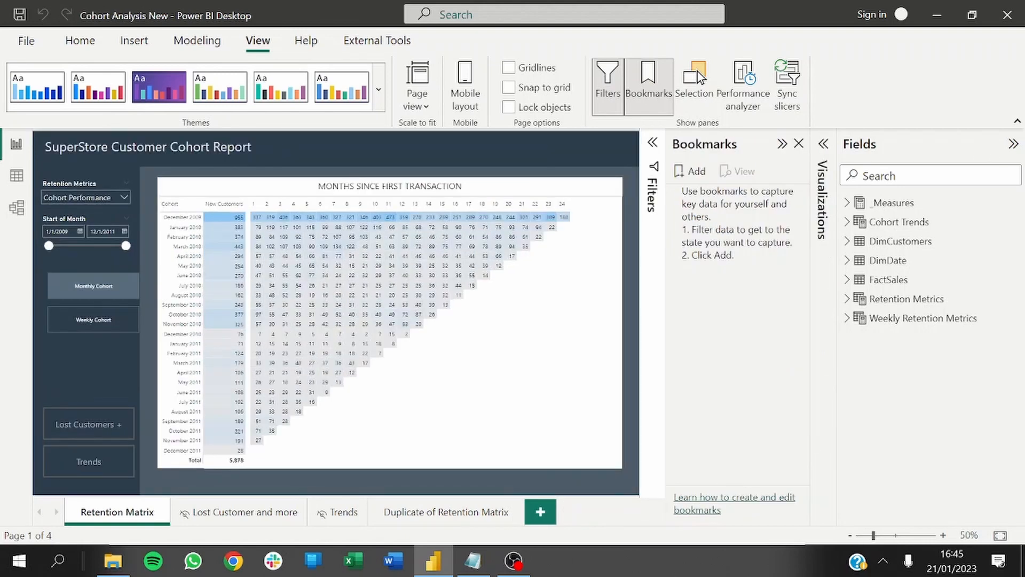
mouse_move(78, 187)
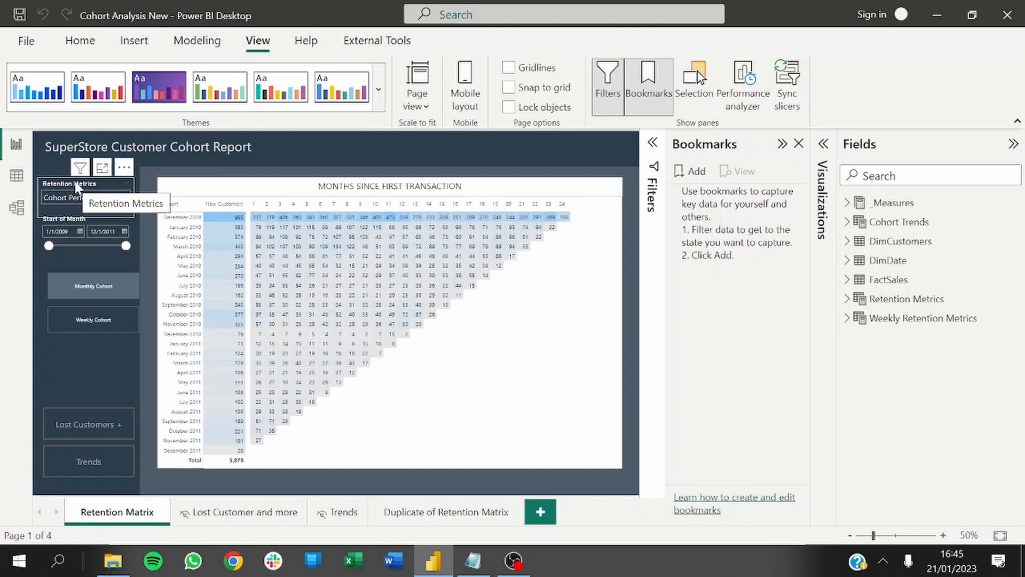
click(63, 187)
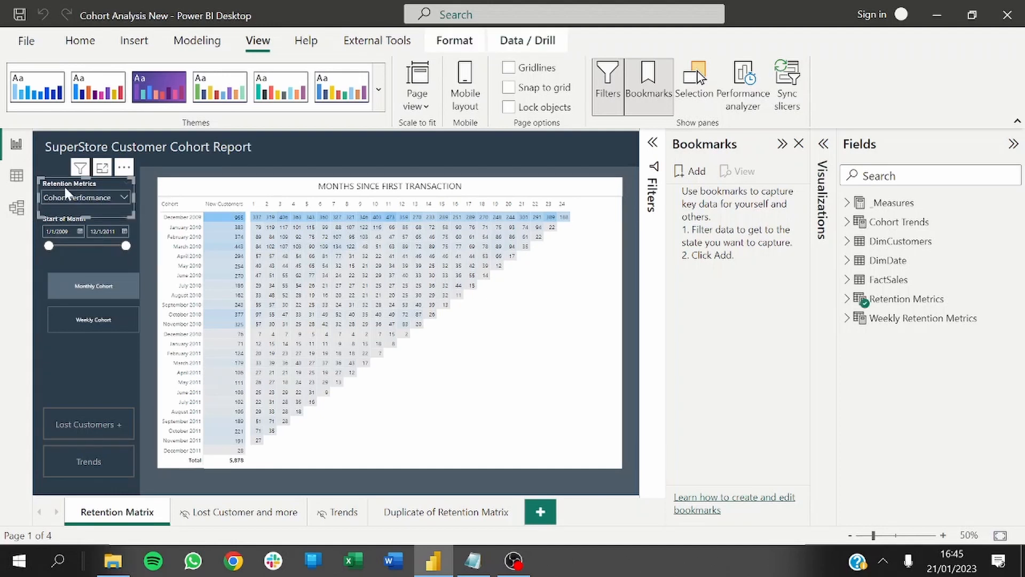
click(269, 468)
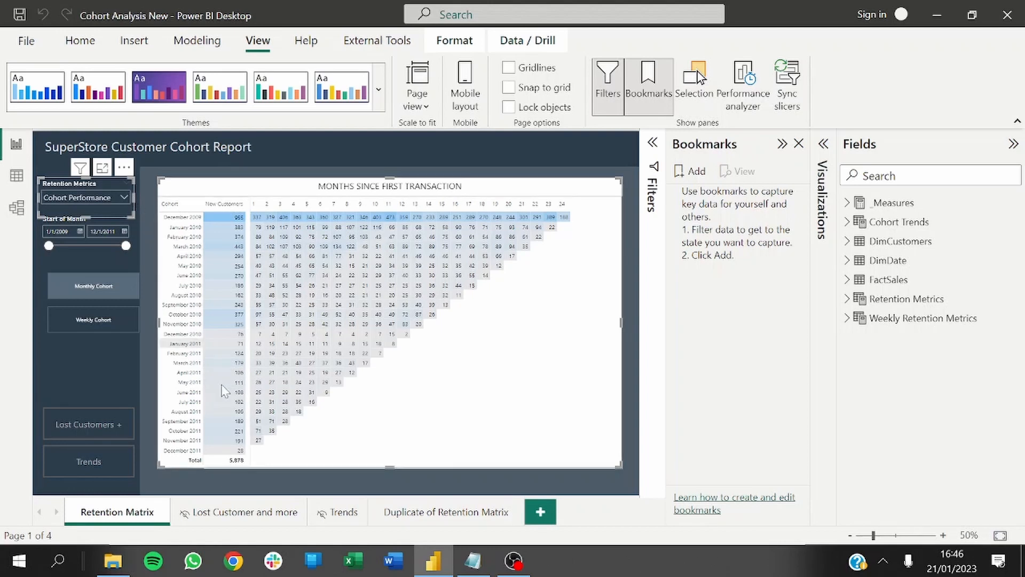
- Replace the Start of Month field in the date slicer with the Date field from DimDate
click(88, 263)
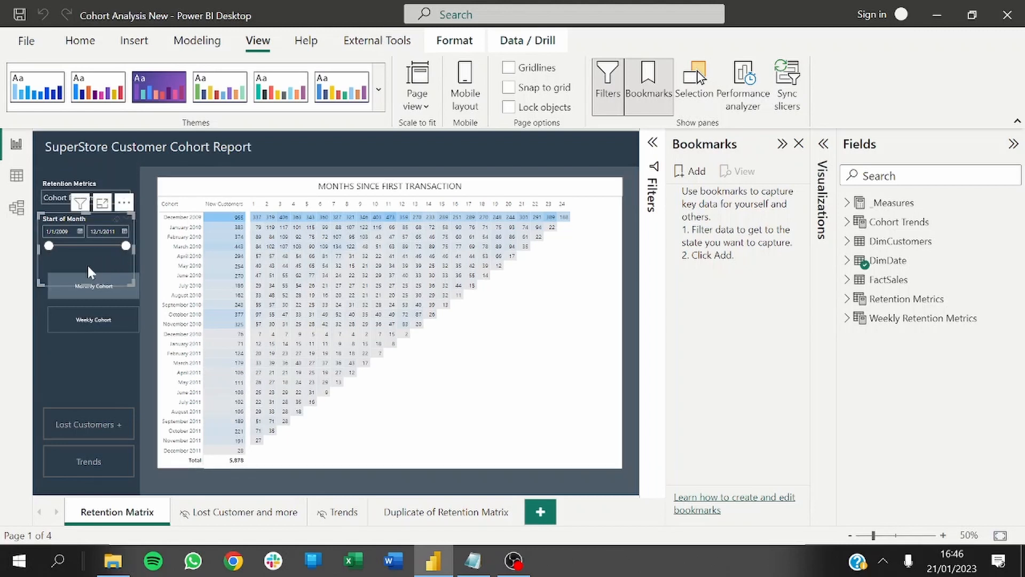
click(847, 260)
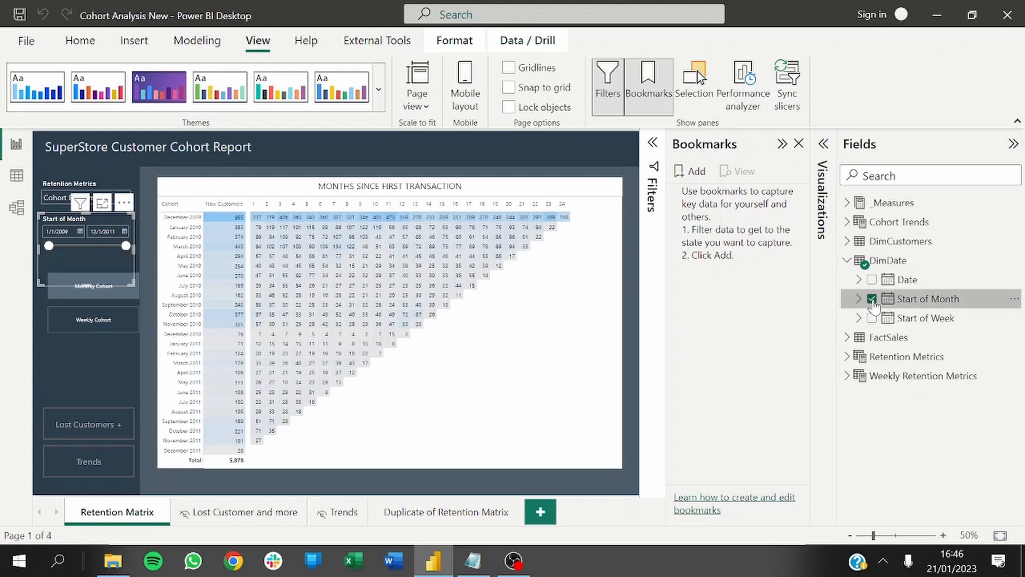
click(872, 299)
click(871, 280)
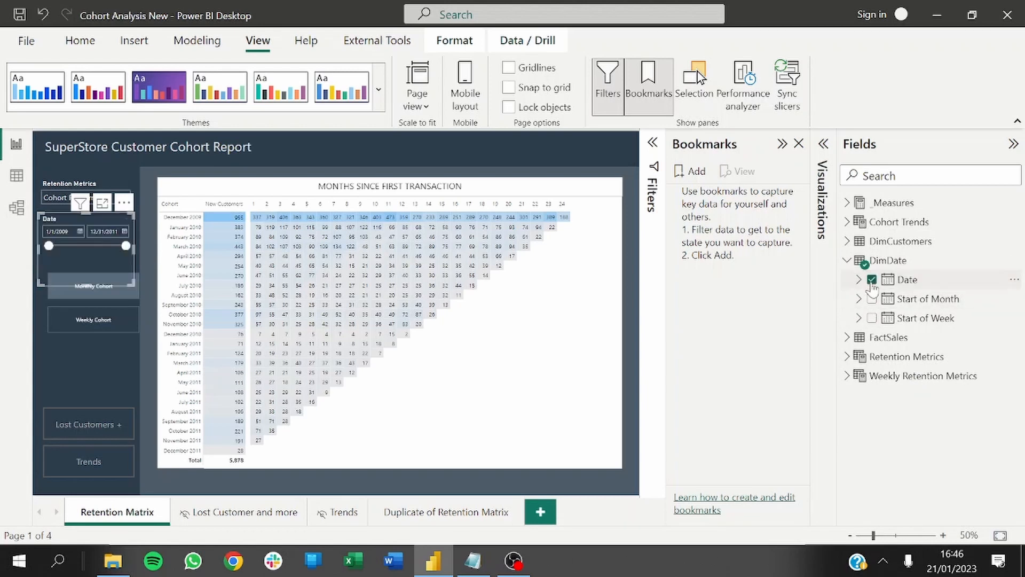
click(858, 280)
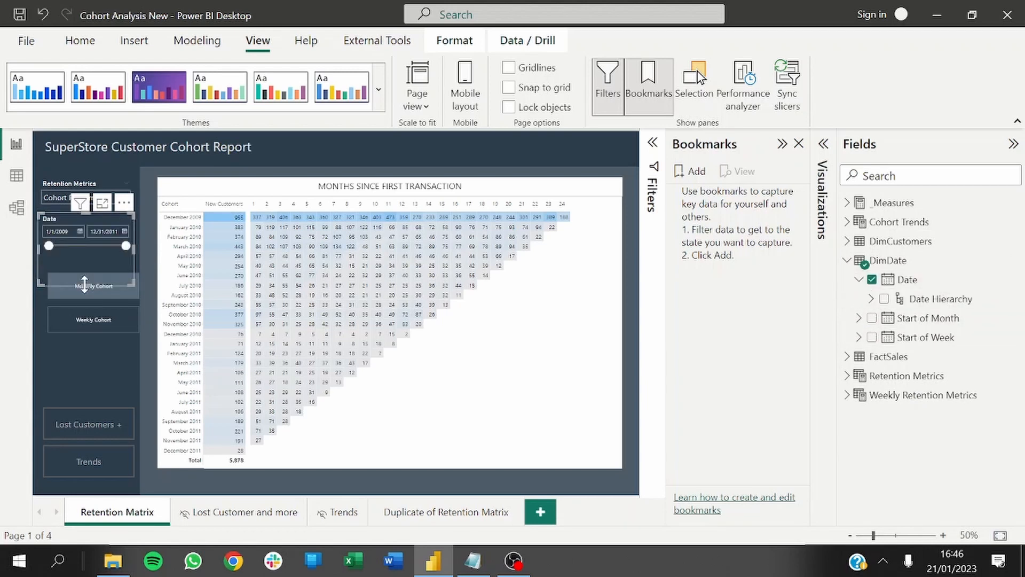
- Turn off the Responsive option in the date slicer's advanced properties
mouse_move(83, 271)
mouse_down()
mouse_move(83, 248)
mouse_move(79, 285)
mouse_up()
click(822, 162)
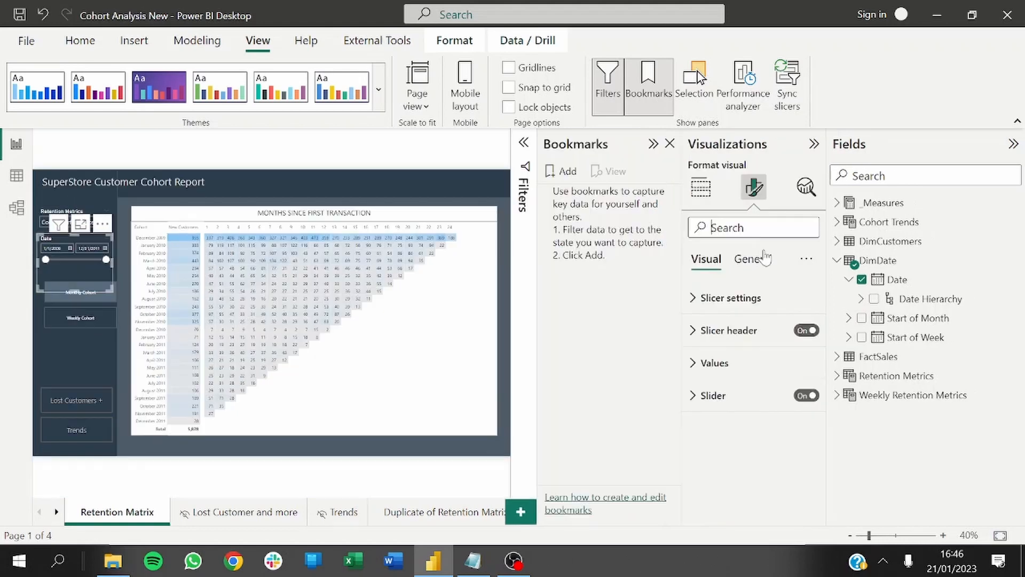
click(765, 258)
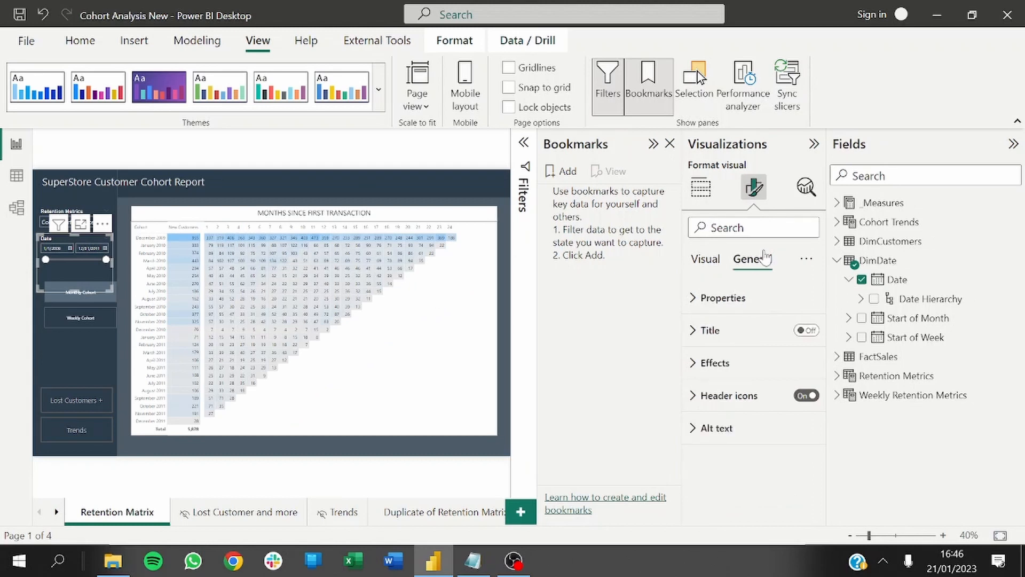
click(708, 305)
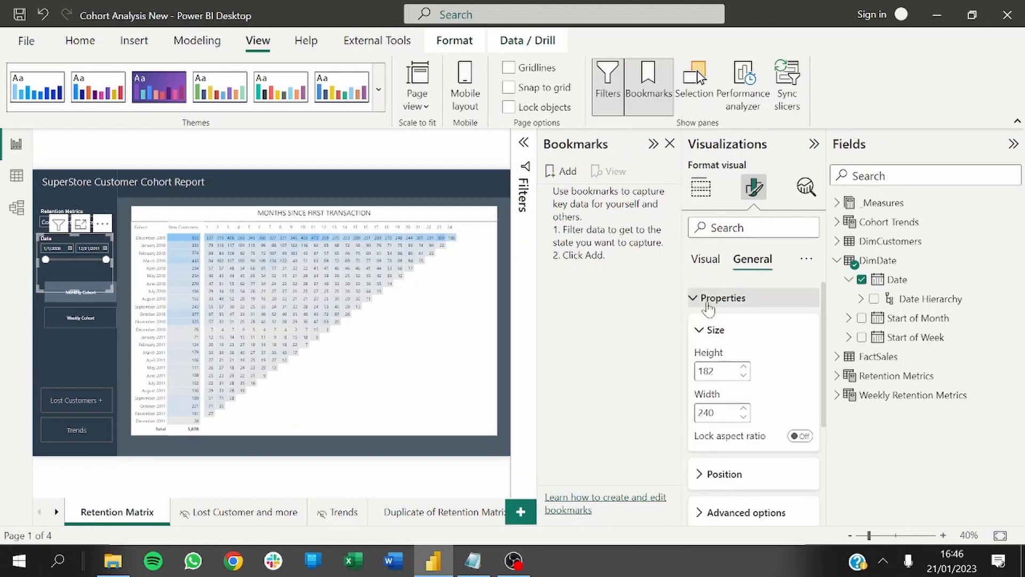
scroll(825, 329, down, 2)
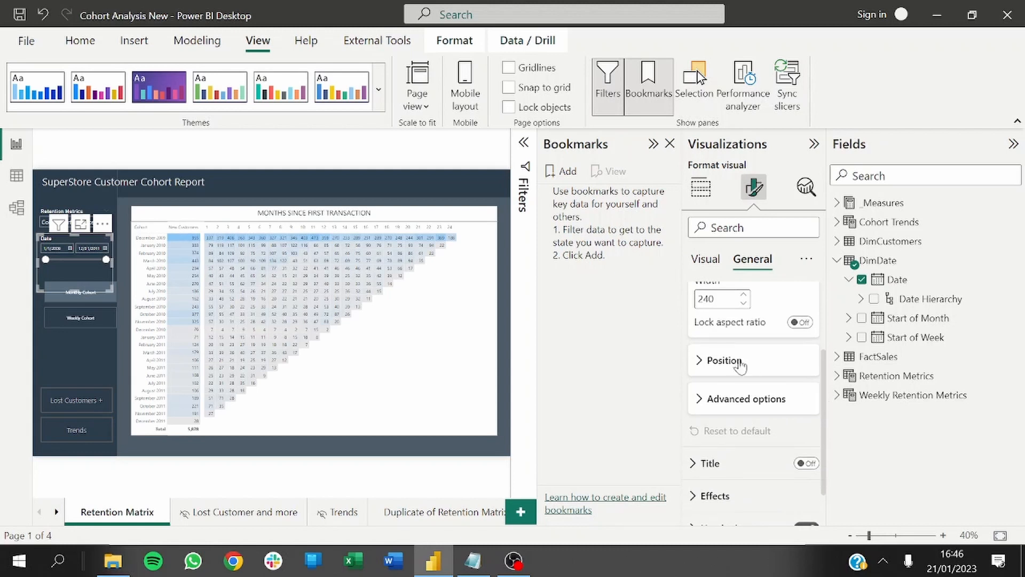
click(713, 398)
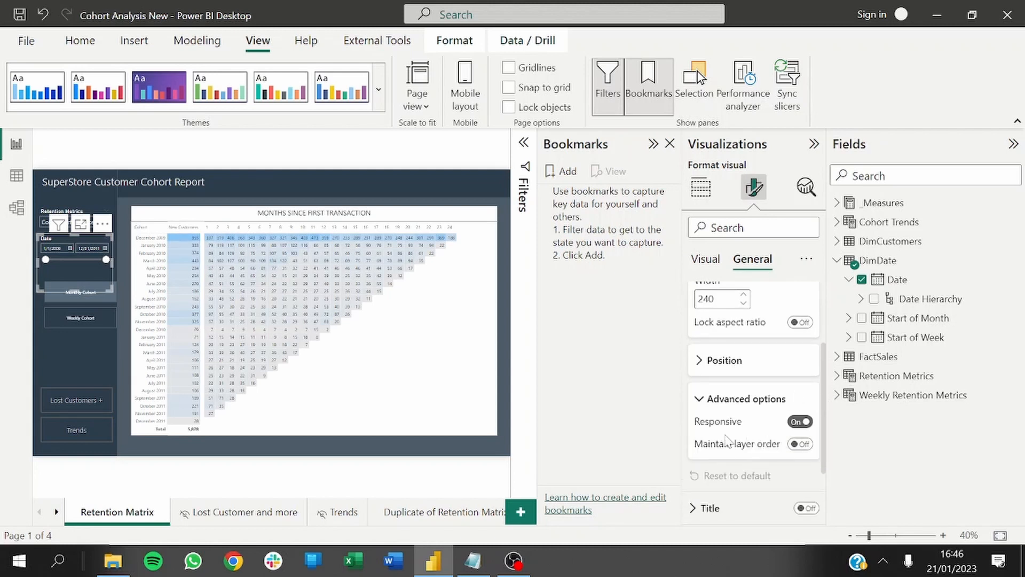
click(801, 423)
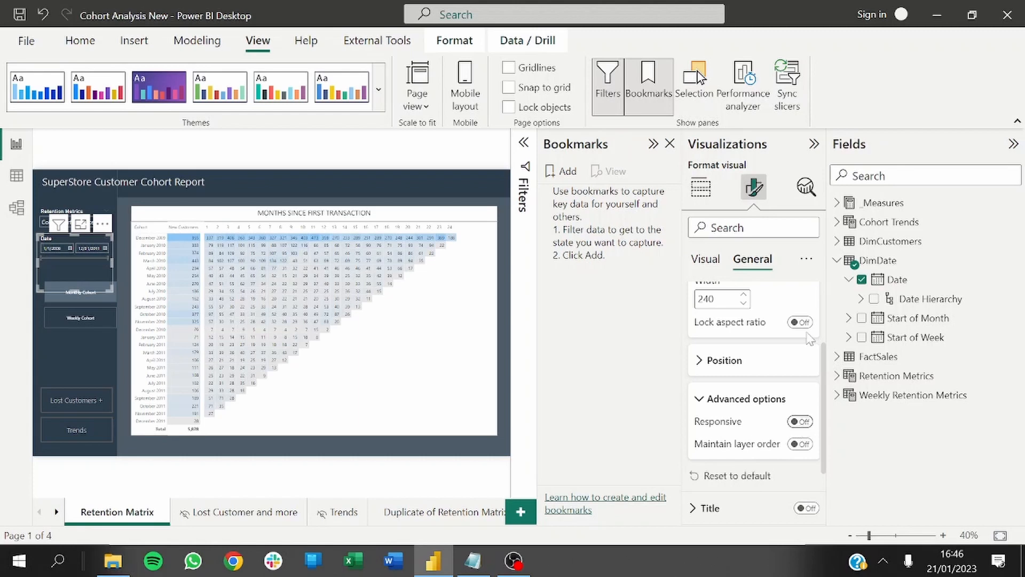
- Reduce the date slicer's height so that it ends just above the Monthly Cohort button
click(814, 143)
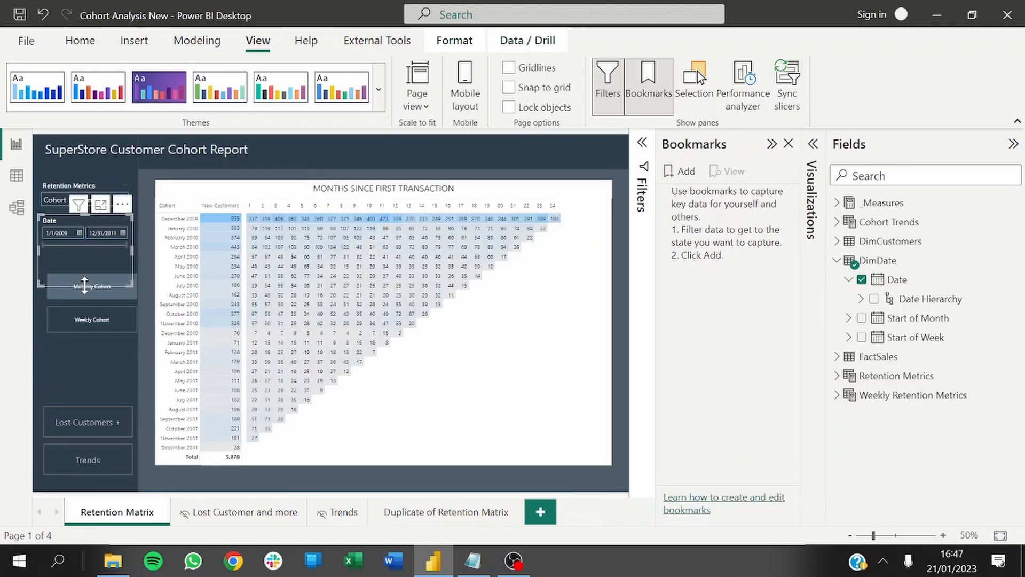
drag(84, 273, 84, 255)
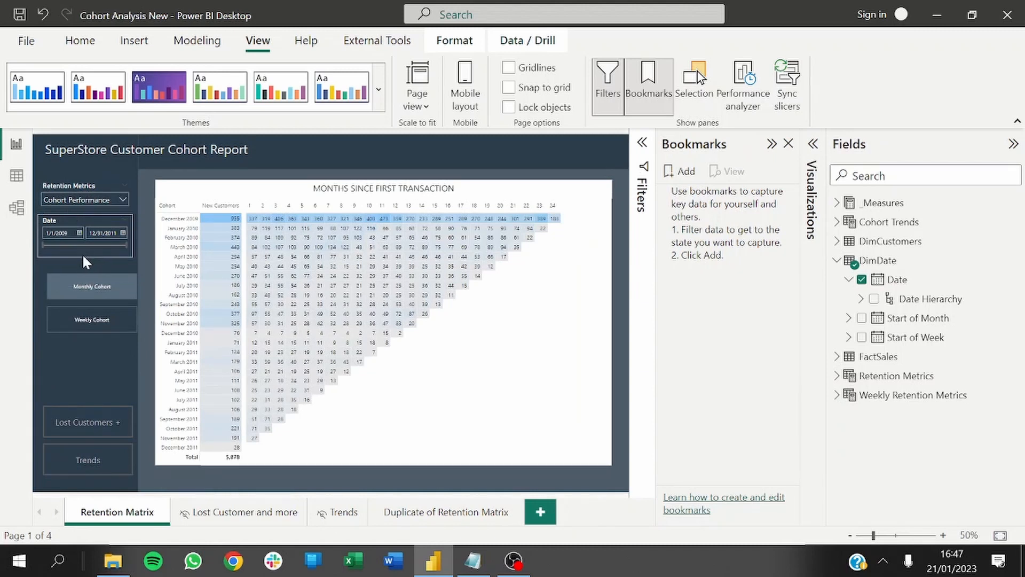
click(68, 258)
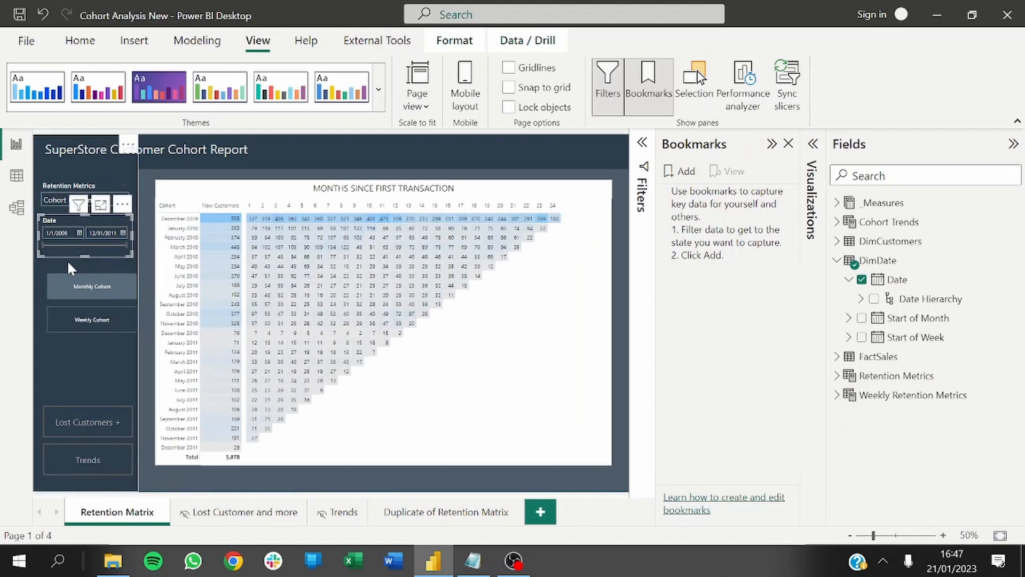
click(146, 274)
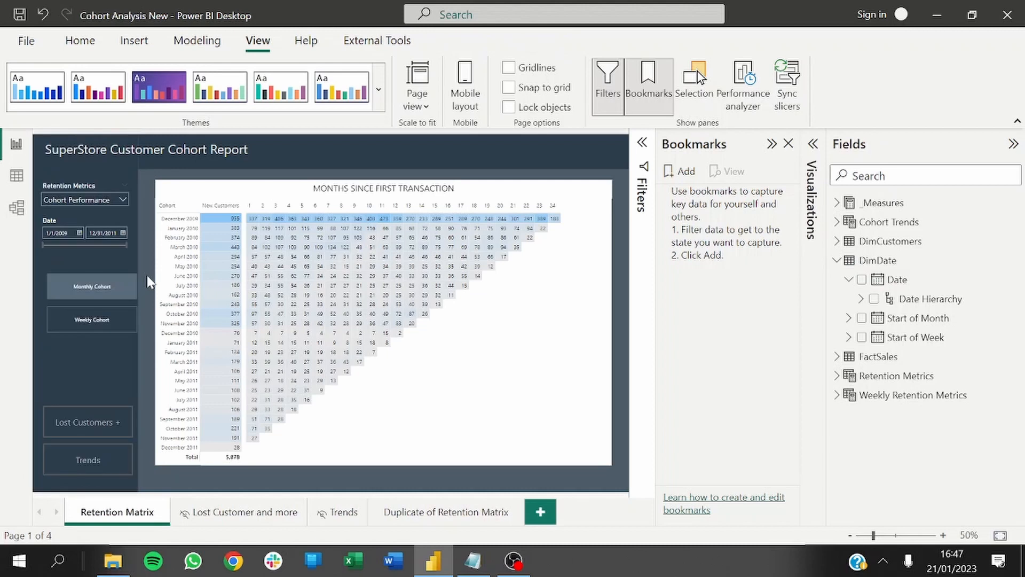
- Reduce the Retention Metrics slicer's height slightly so that it ends just above the Date slicer
click(81, 191)
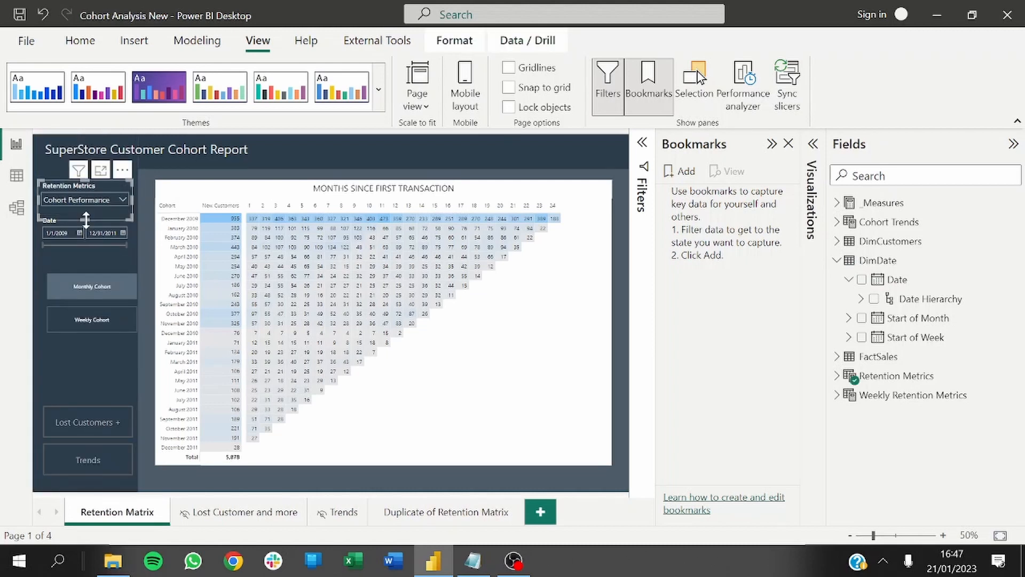
drag(85, 219, 87, 213)
click(143, 225)
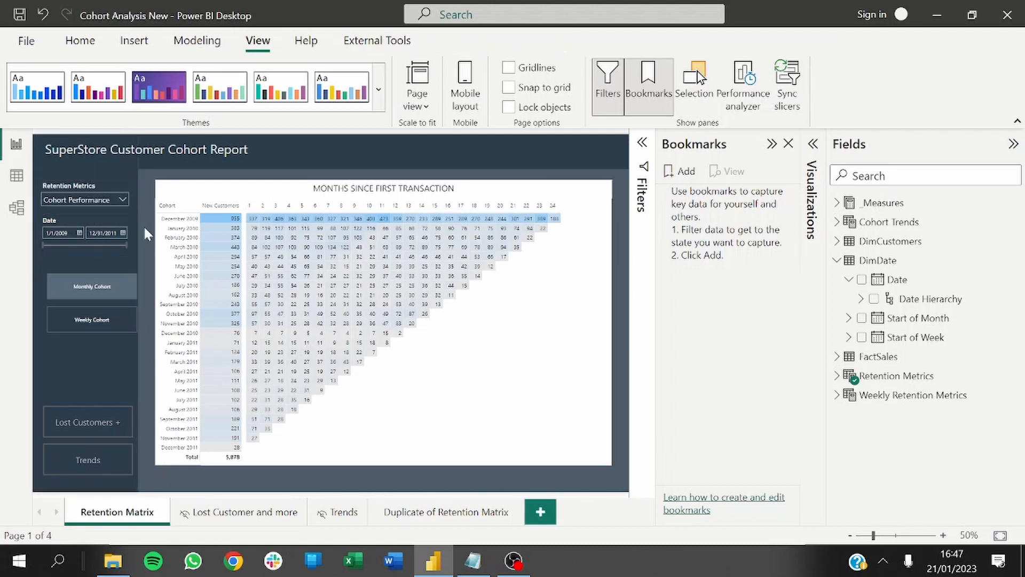
- Select the Retention Metrics slicer together with the matrix group and add a bookmark named Monthly Cohort
click(88, 189)
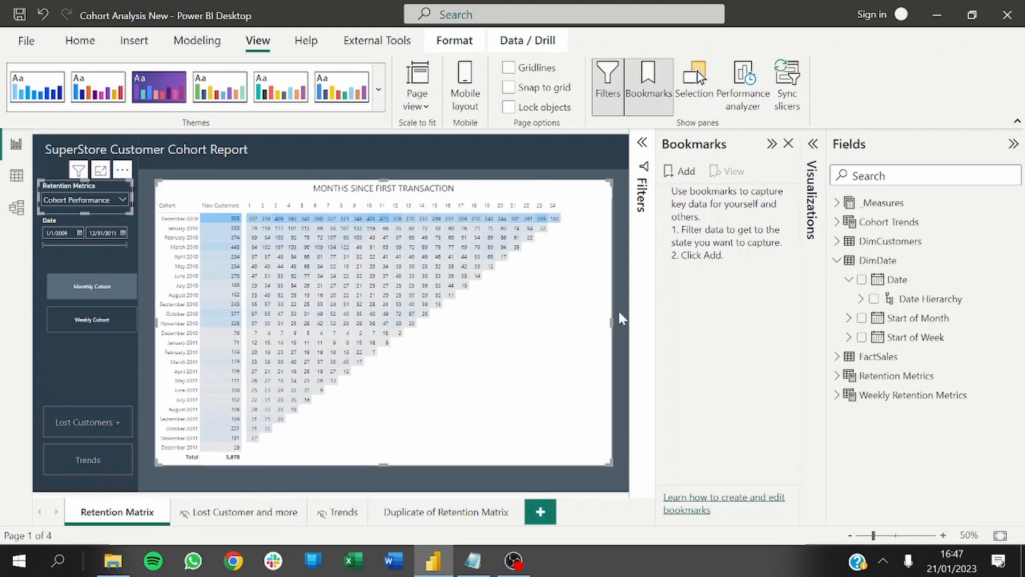
click(669, 173)
double_click(692, 198)
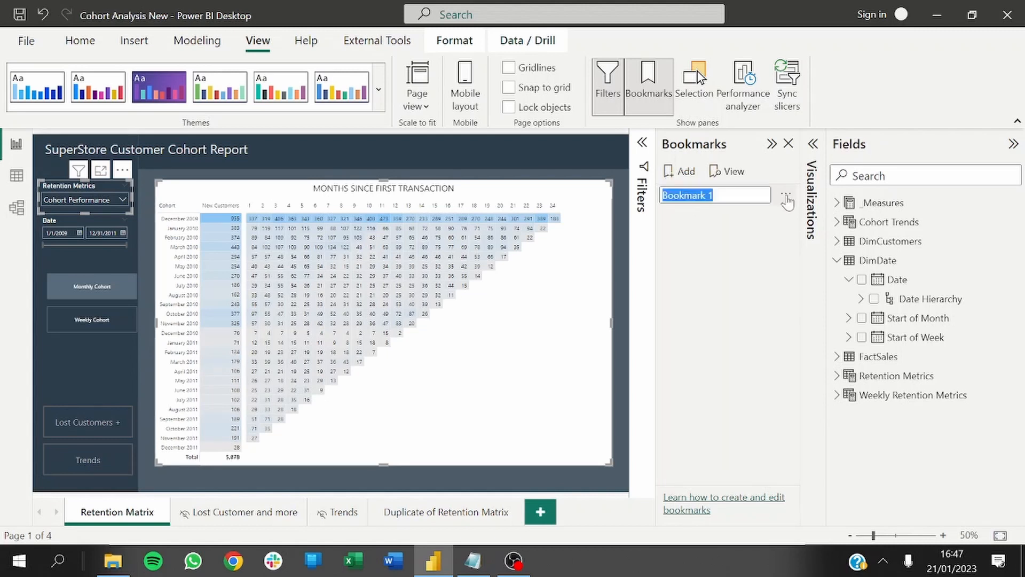
text(Monthly Co)
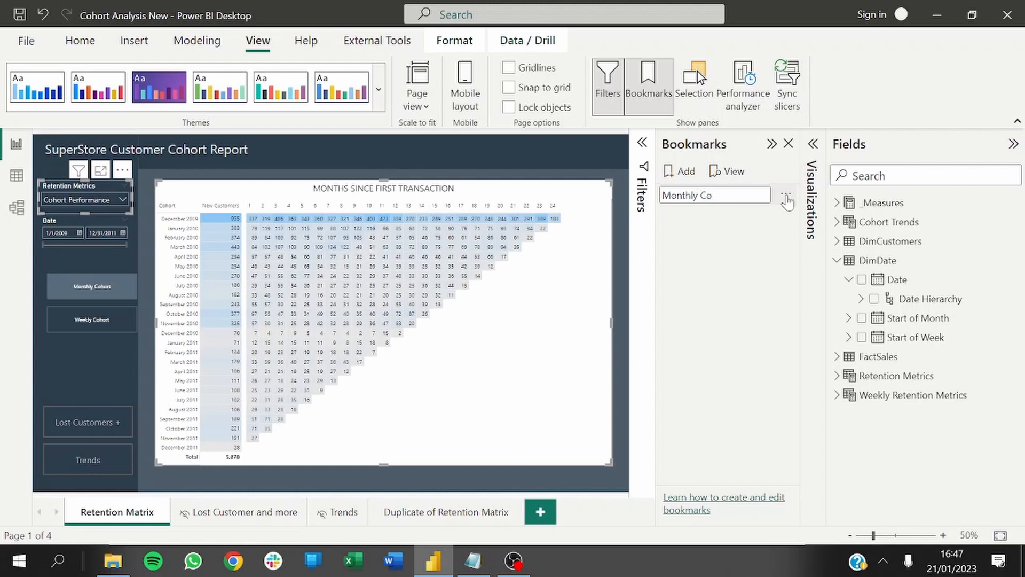
text(hort)
key(Return)
- Turn off the Data option for the Monthly Cohort bookmark and check its options
click(785, 198)
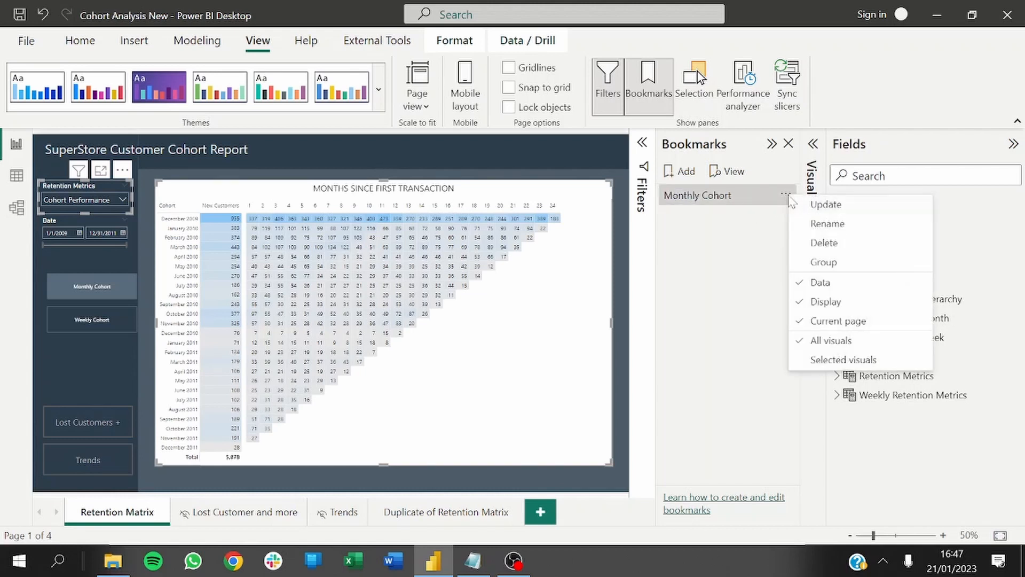
click(806, 285)
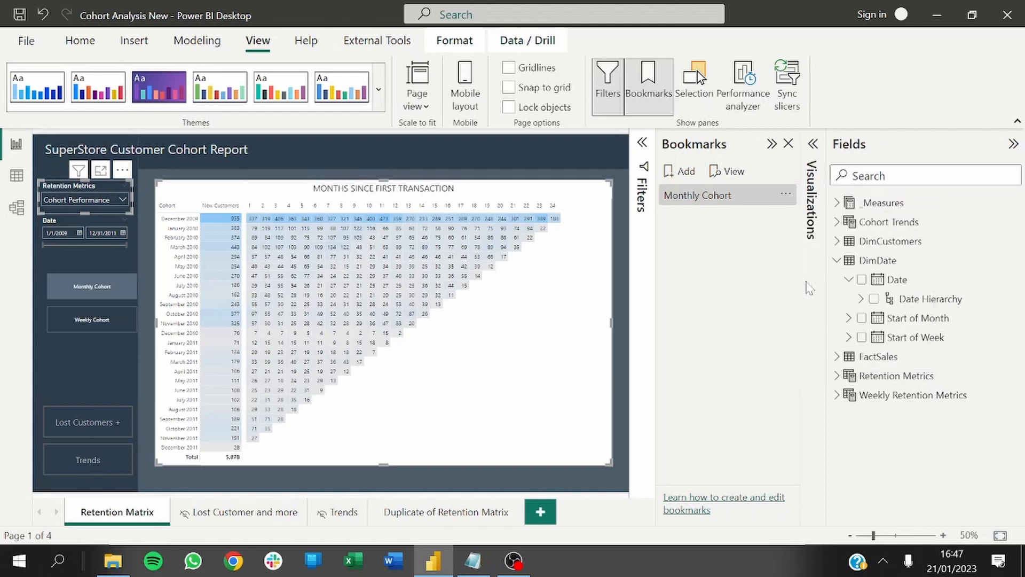
click(785, 197)
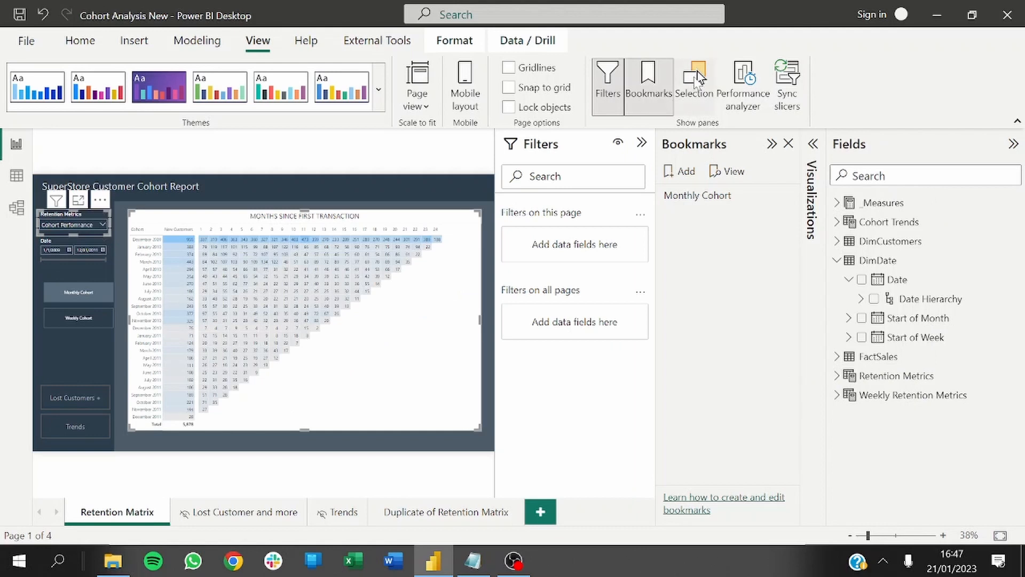
- Show the page's layer list and rename Group 1 as Monthly Cohort
click(694, 80)
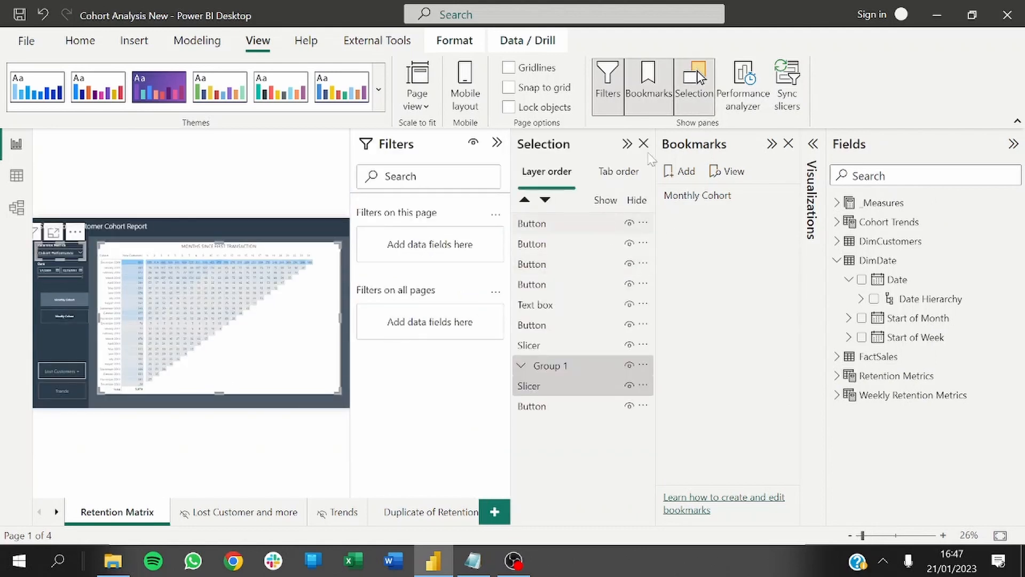
click(555, 367)
double_click(555, 367)
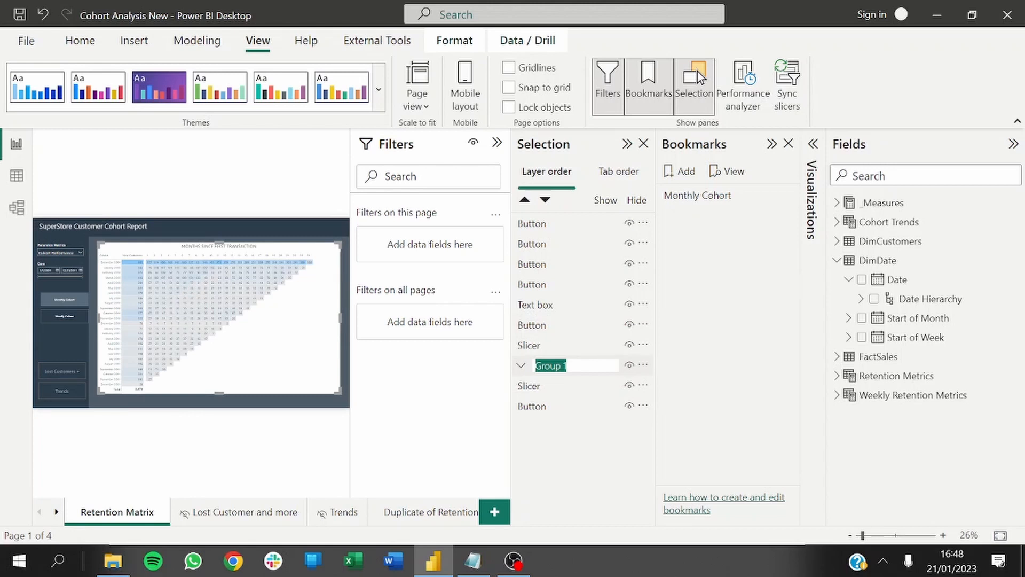
text(Monthly COhort)
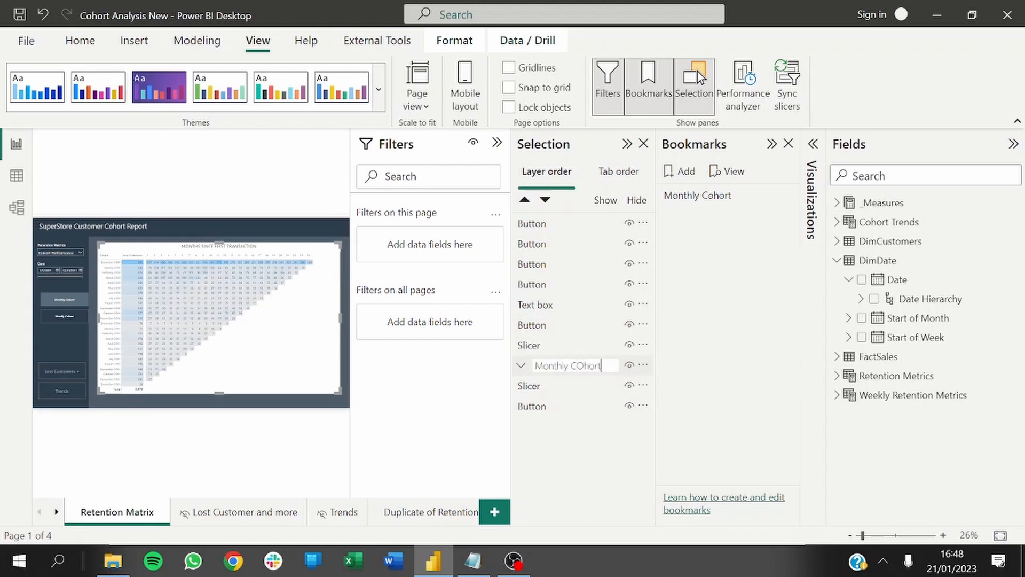
key(Return)
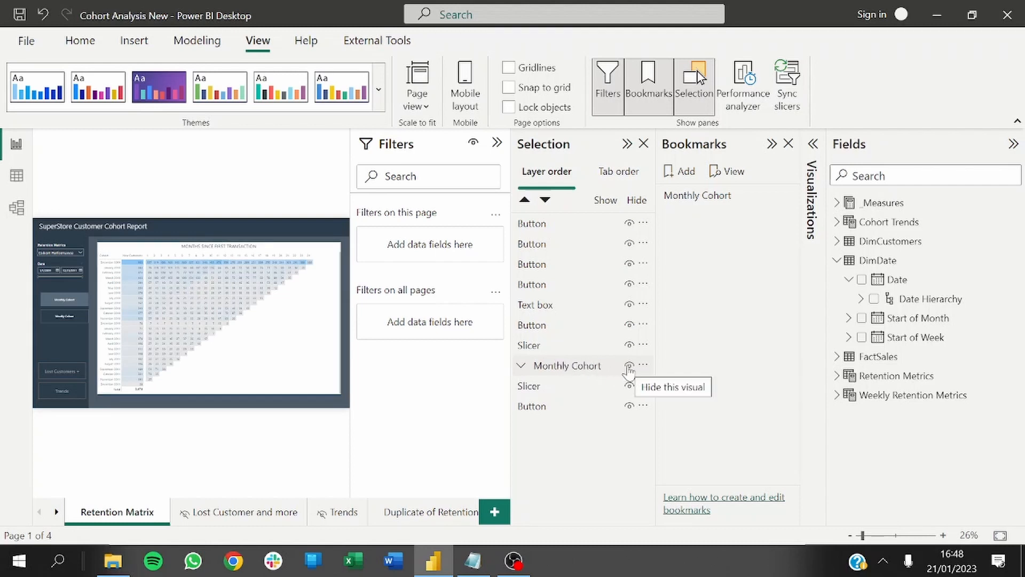
- Hide the Monthly Cohort group on the page and expand it to check its text box and two matrices
click(629, 366)
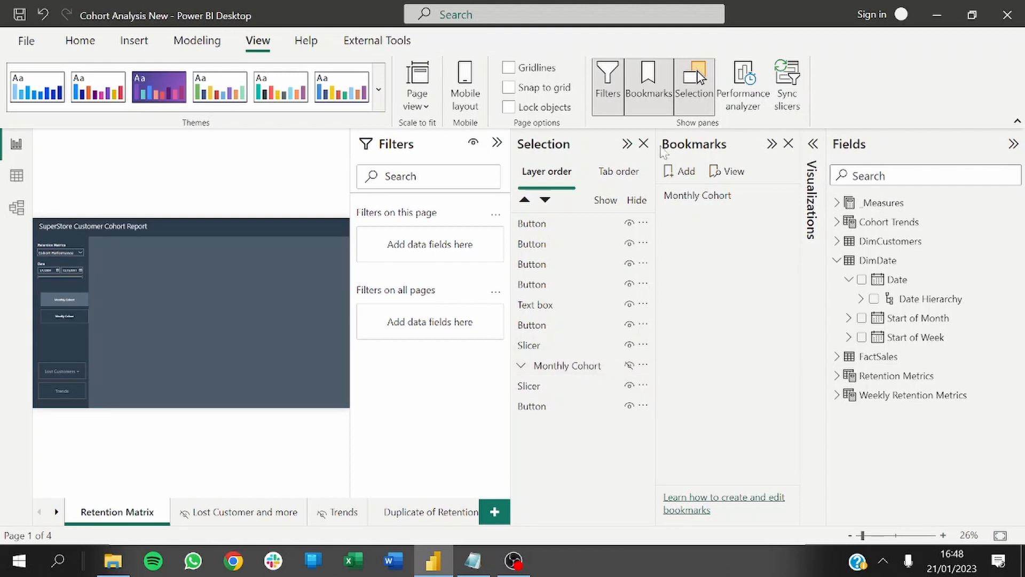
click(626, 144)
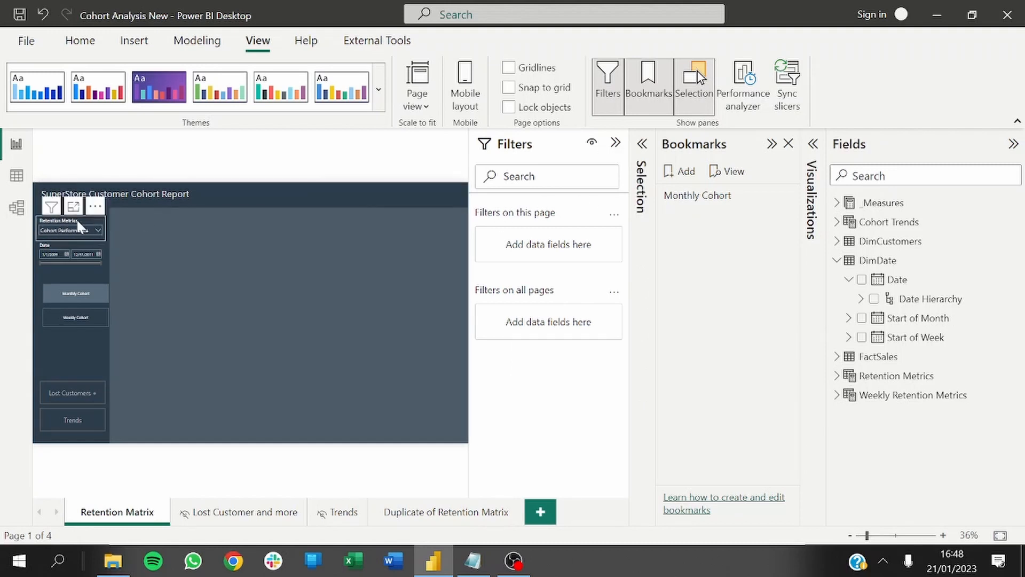
click(641, 151)
click(549, 370)
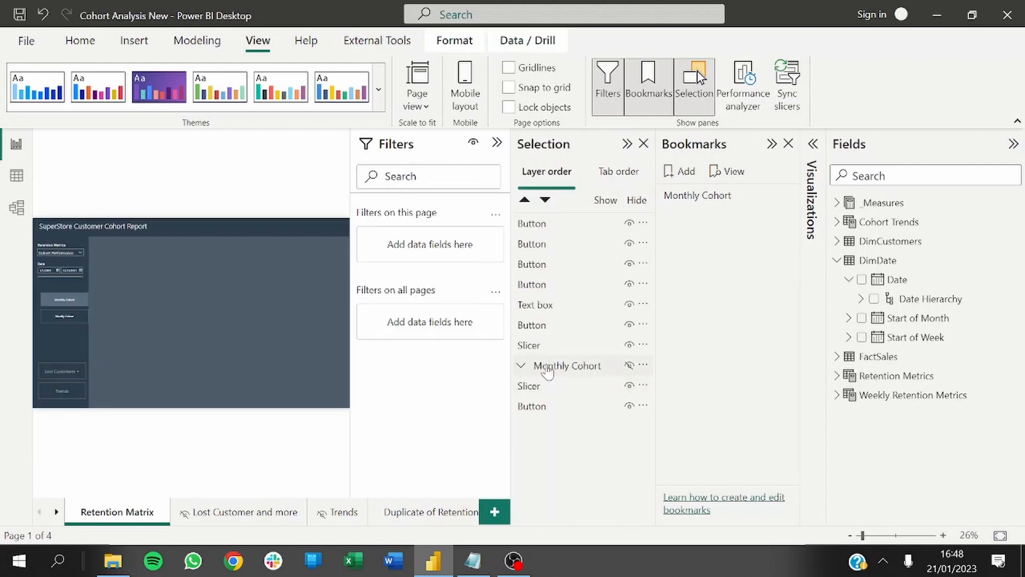
click(521, 365)
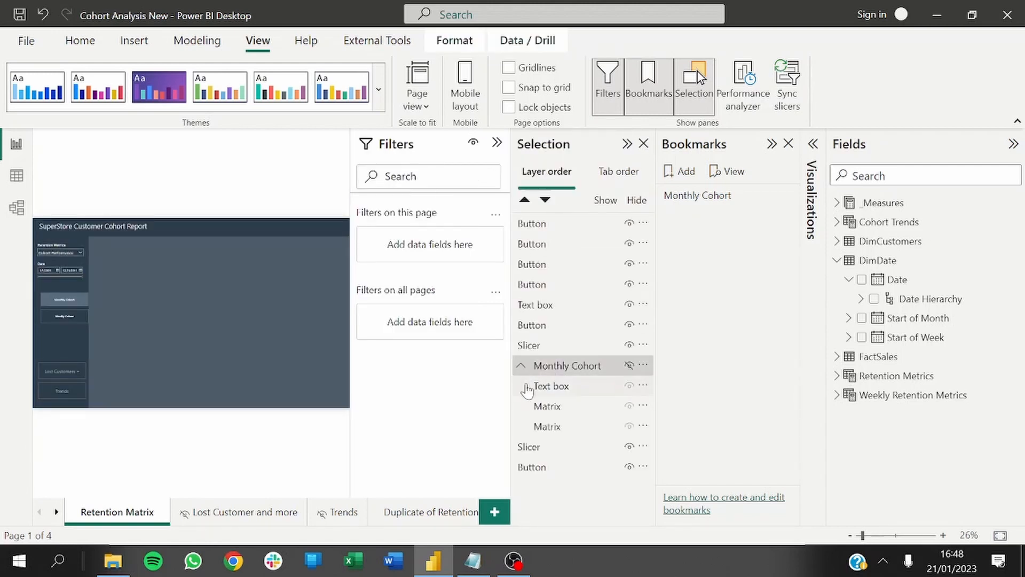
click(554, 395)
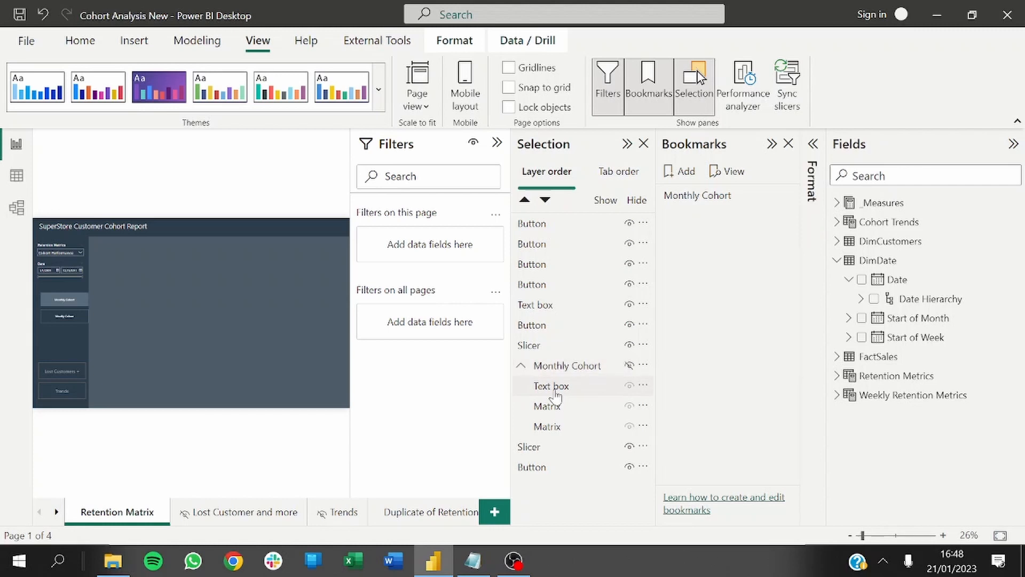
click(555, 396)
click(558, 410)
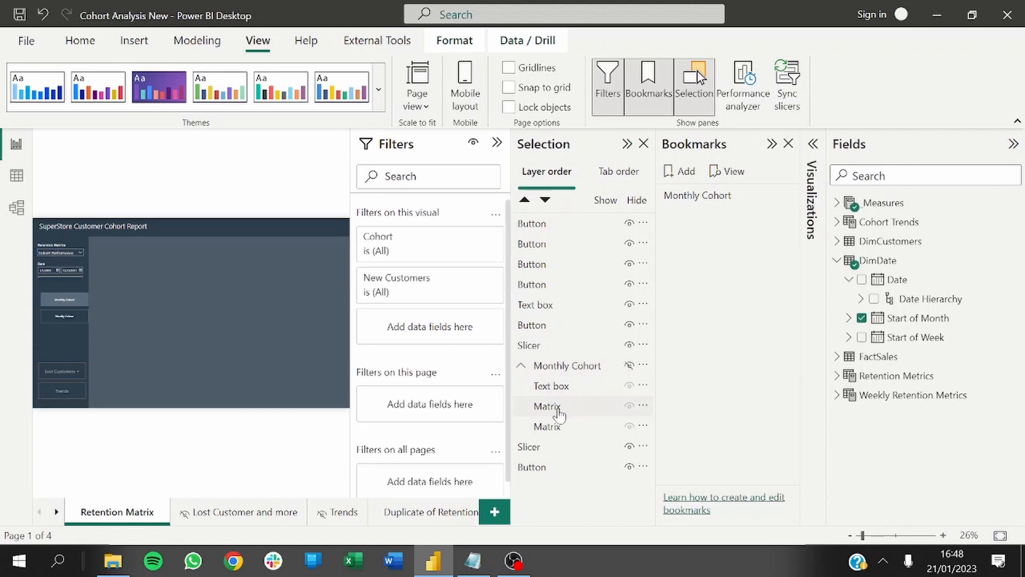
click(554, 426)
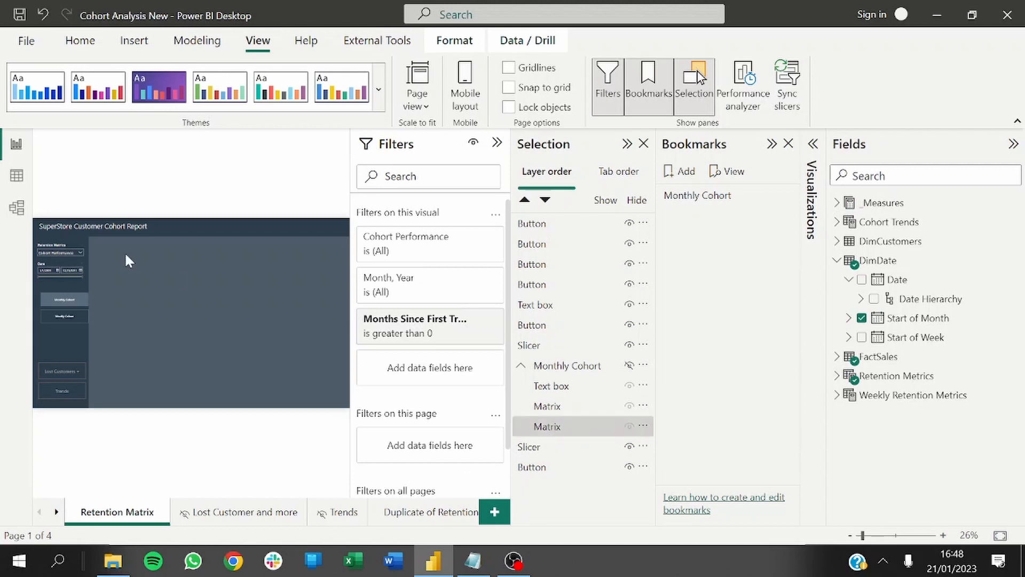
- Identify the metrics slicer in the layer order and rename it Retention Metrics
click(57, 250)
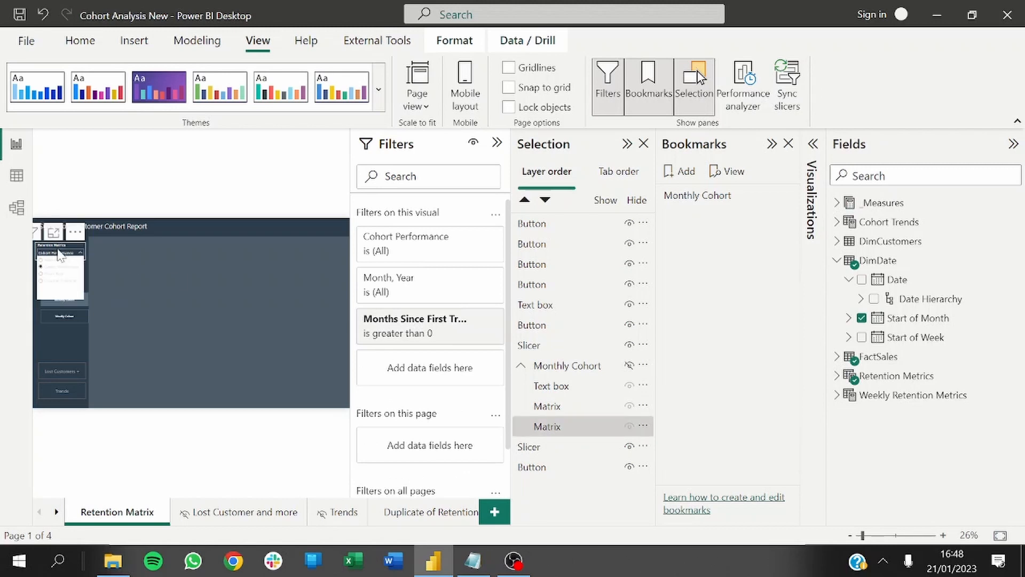
click(57, 248)
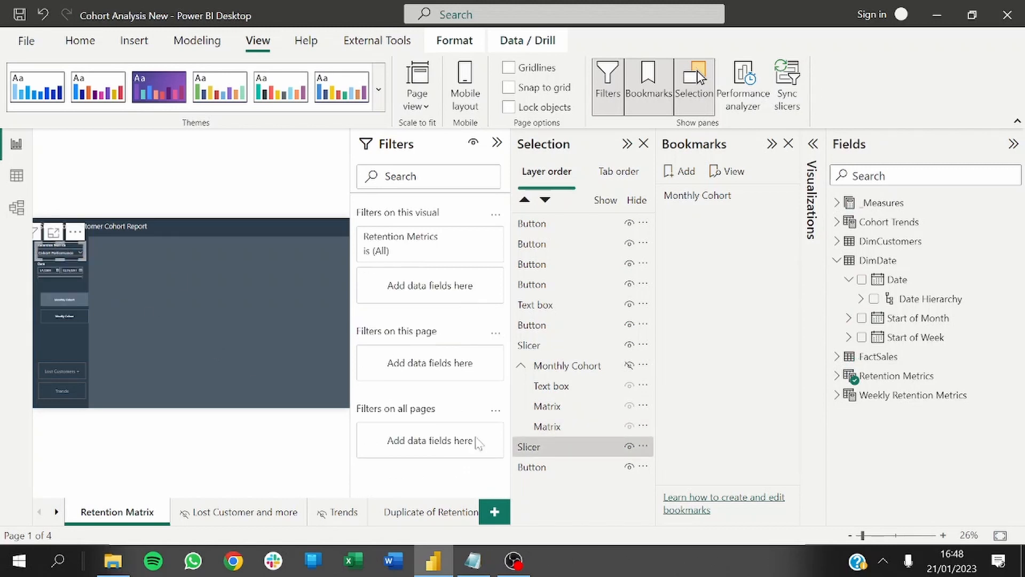
double_click(539, 447)
text(Ret)
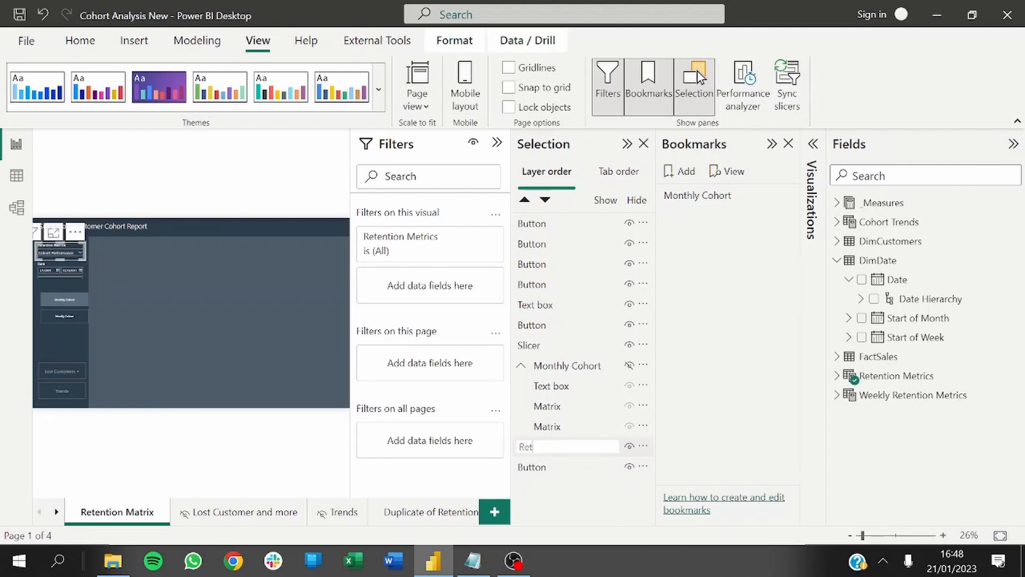
text(ention Metrics)
key(Return)
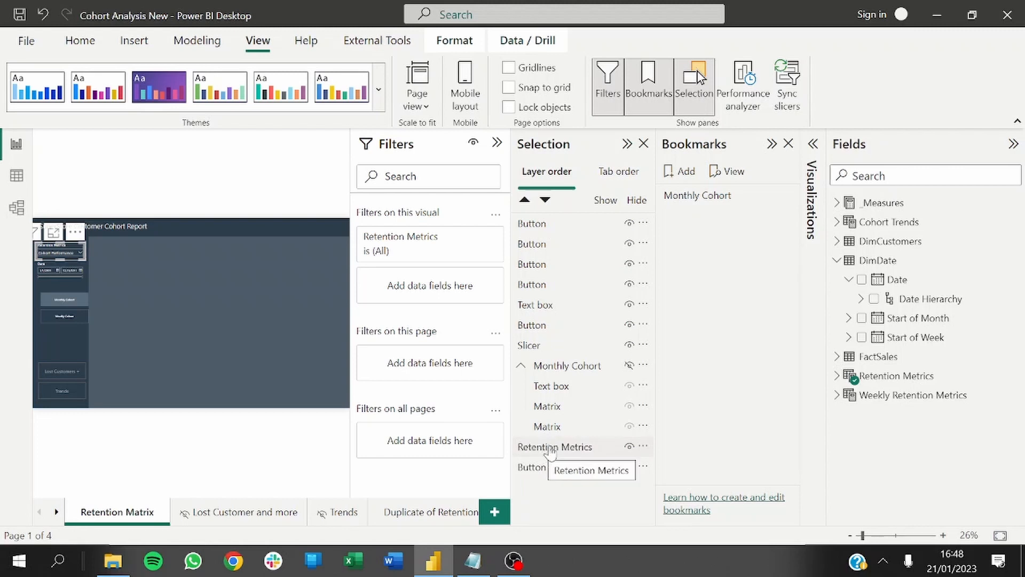
- Move the Retention Metrics slicer into the Monthly Cohort group and collapse the Filters pane
drag(550, 451, 575, 393)
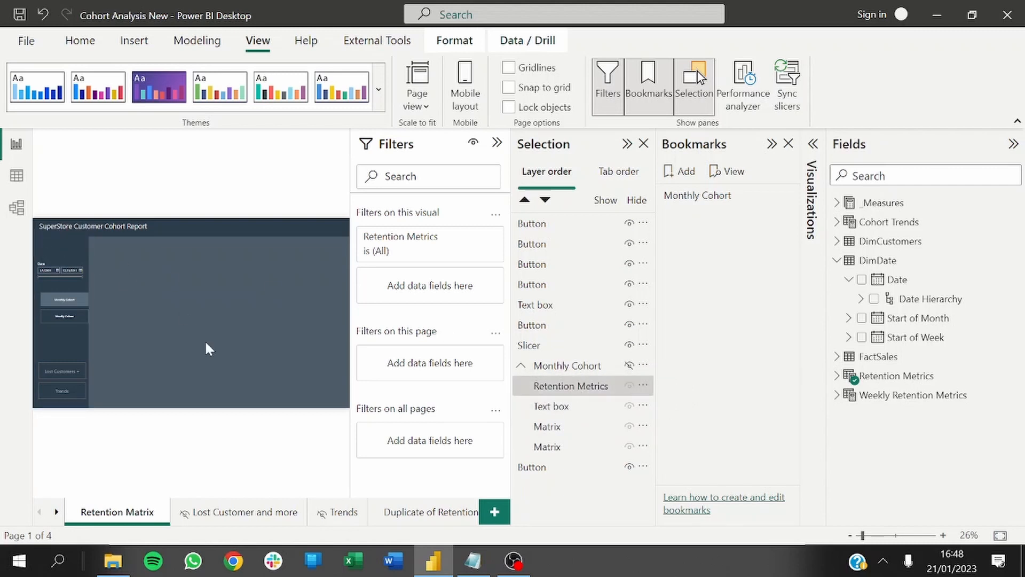
click(563, 394)
click(496, 143)
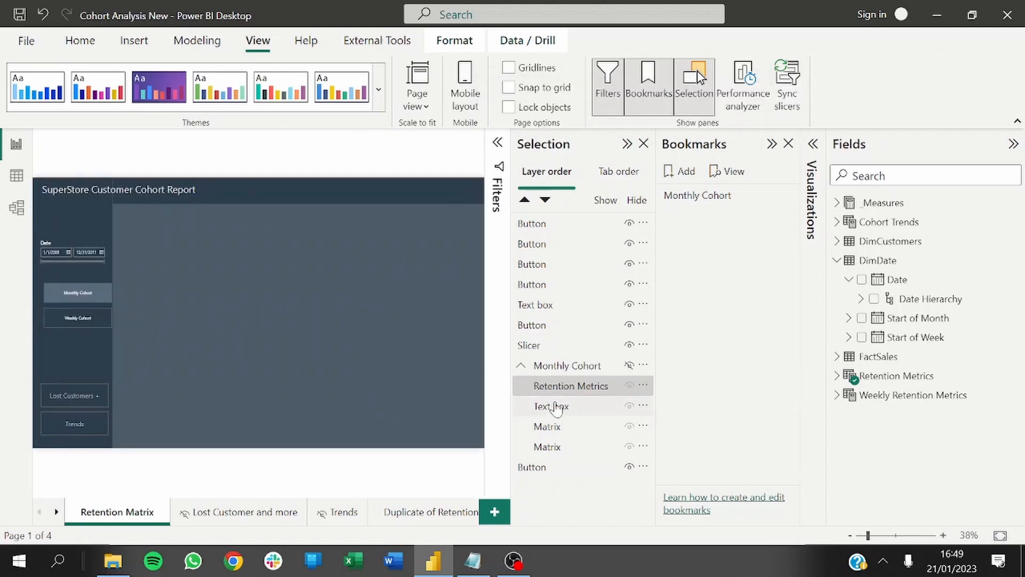
- Duplicate the hidden Monthly Cohort group and rename the copy as Weekly Cohort
right_click(574, 374)
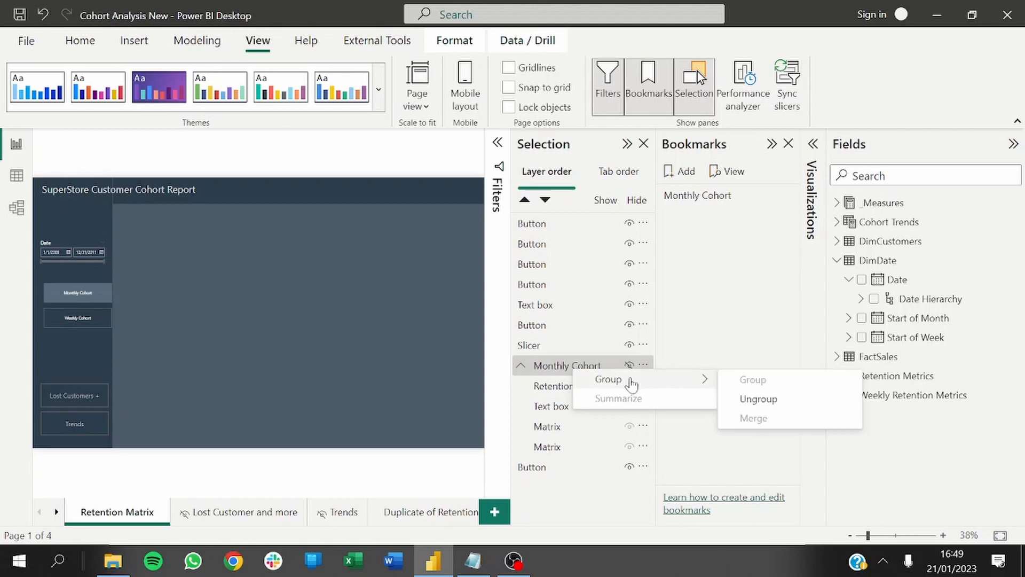
click(553, 367)
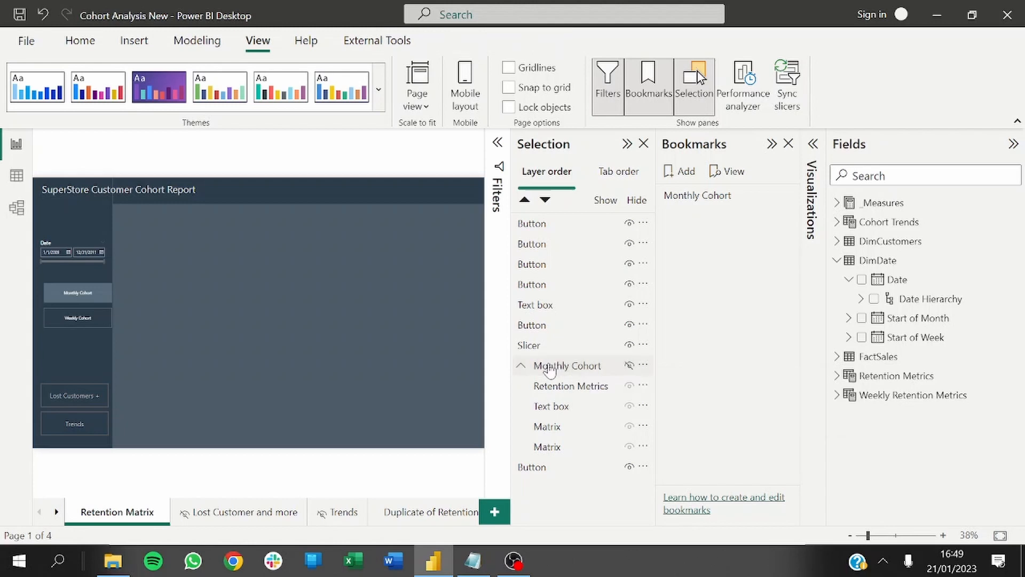
key(ctrl+c)
key(ctrl+v)
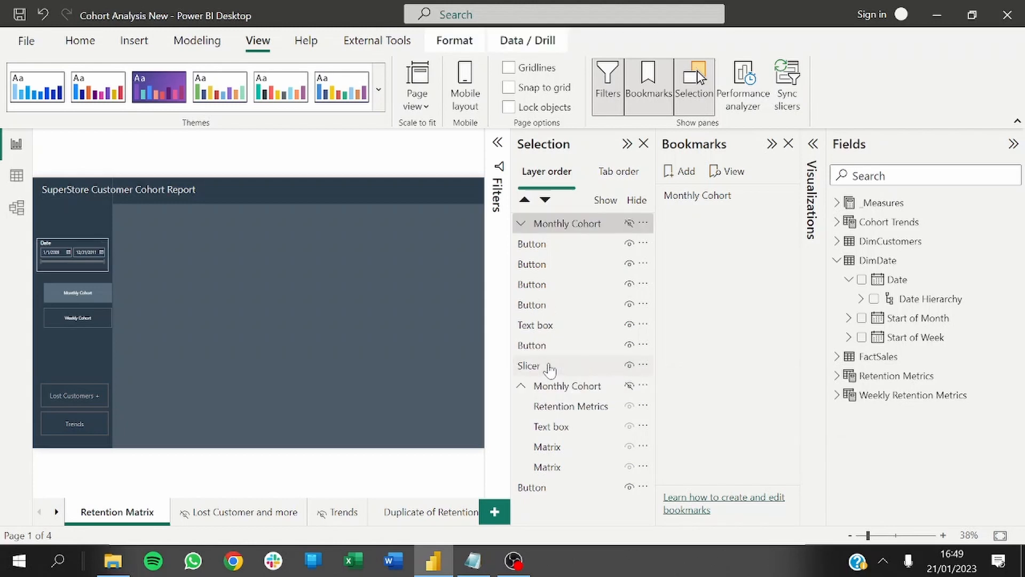
double_click(567, 224)
text(Weekly Cohort)
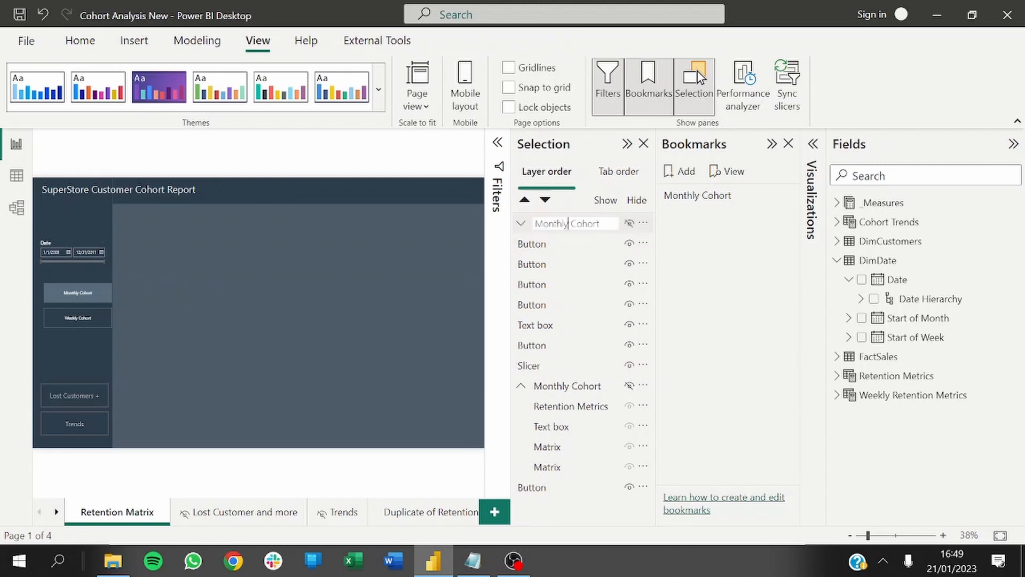
key(Return)
- Expand the Weekly Cohort group and make it visible on the report page
click(520, 223)
click(559, 244)
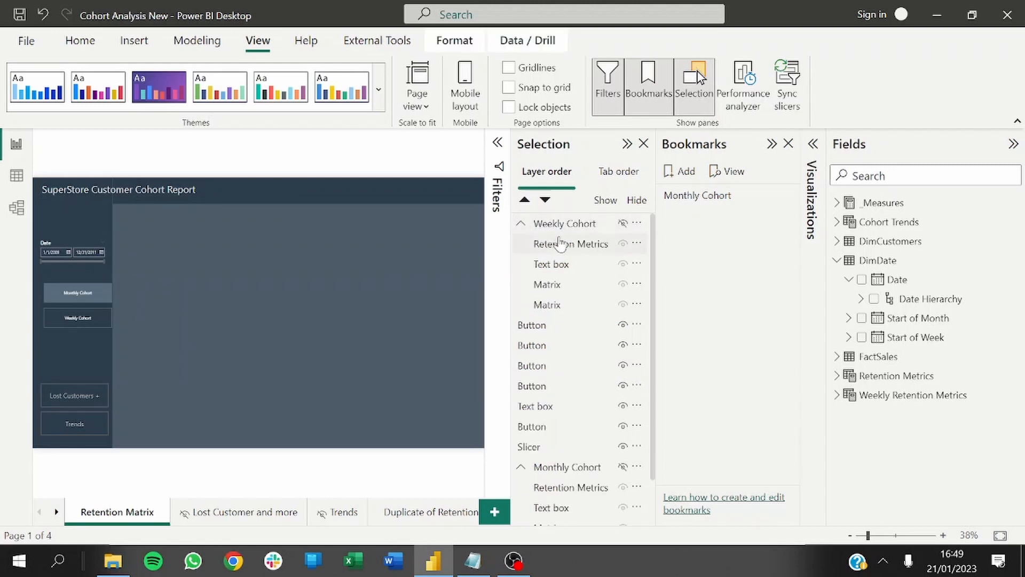
click(623, 224)
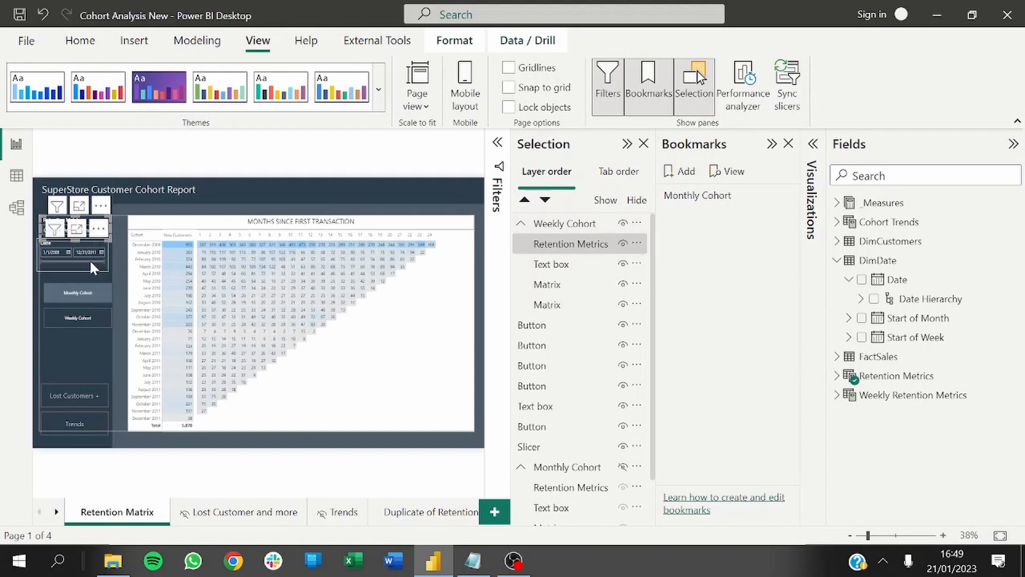
click(91, 262)
click(117, 258)
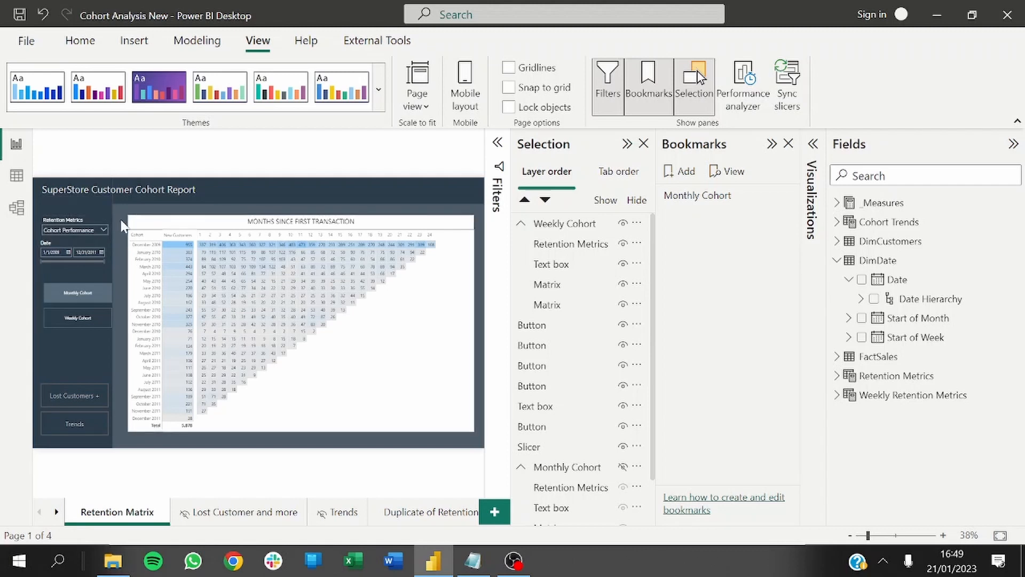
- Replace the field of the Weekly Cohort group's metrics slicer with Weekly Retention Metrics
click(73, 227)
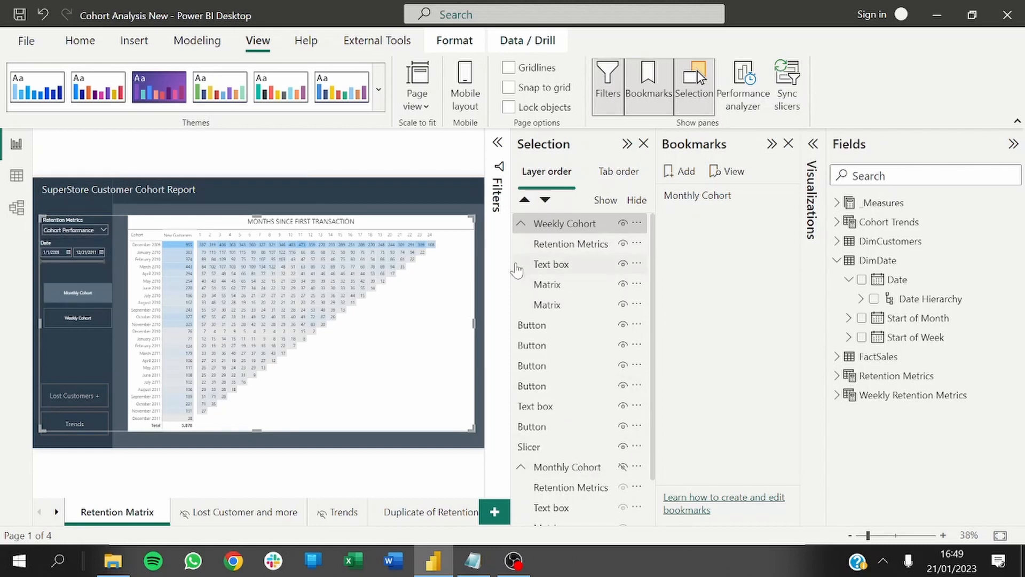
click(63, 226)
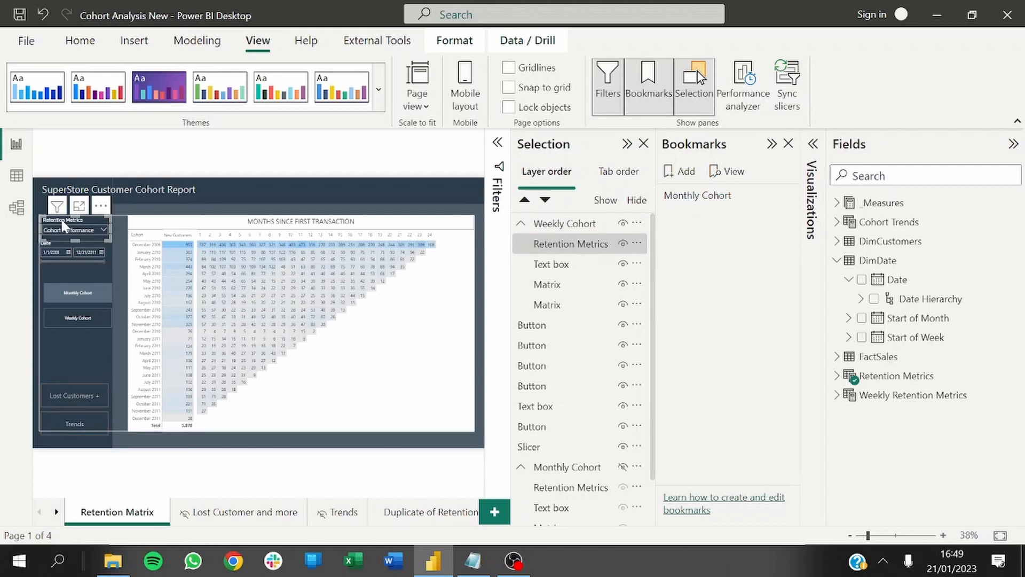
click(772, 143)
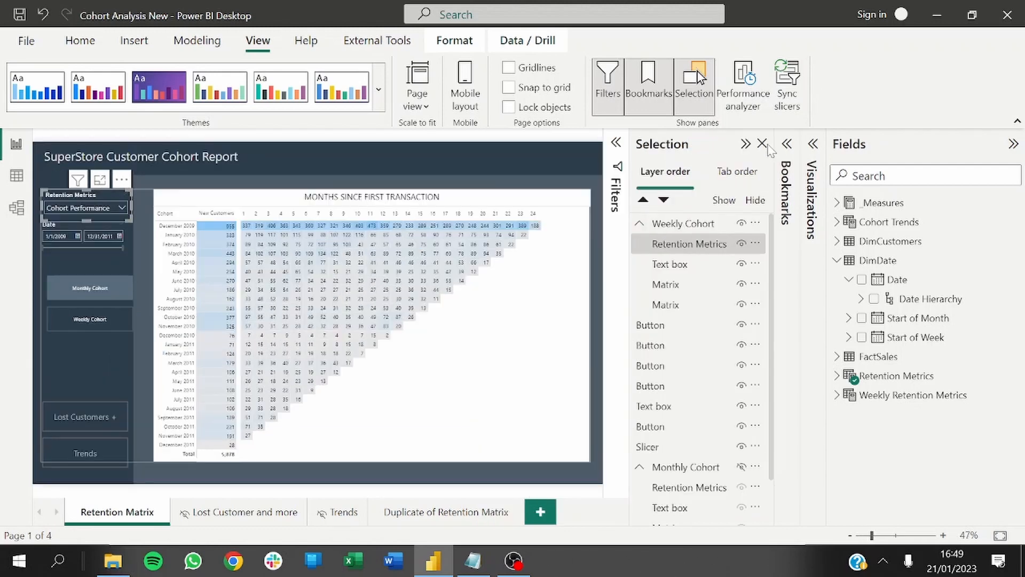
click(811, 145)
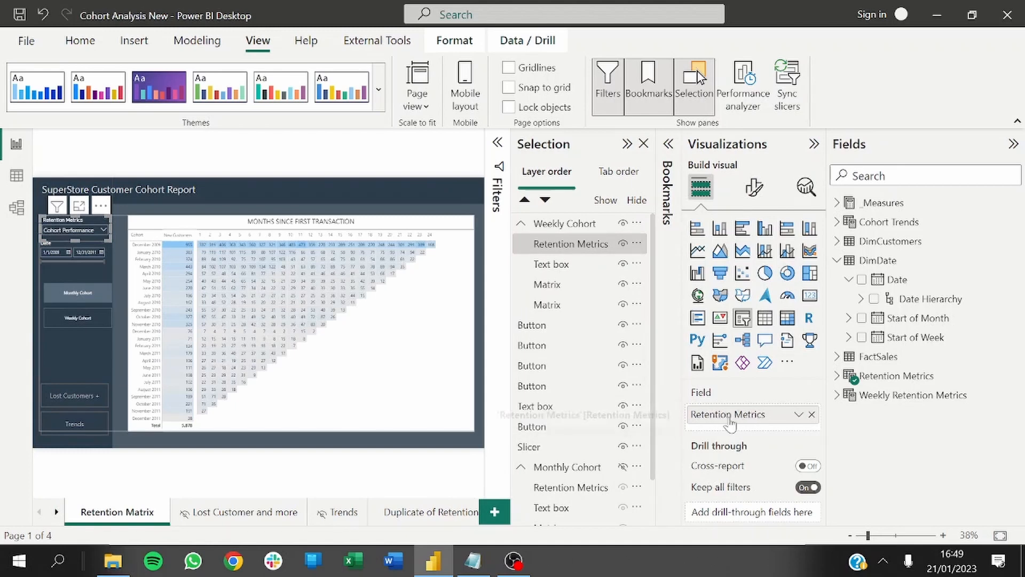
click(812, 415)
click(837, 395)
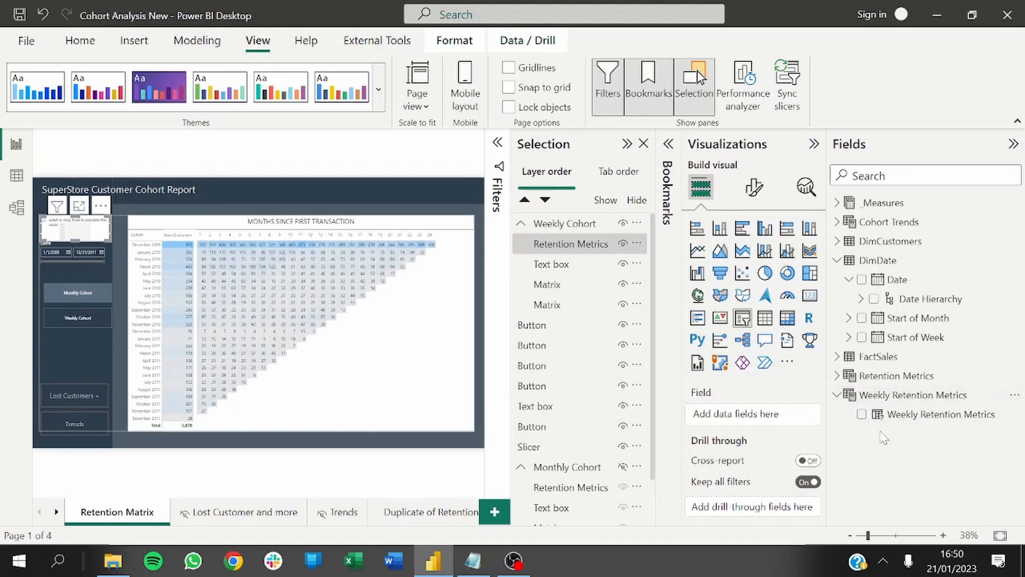
drag(906, 425, 767, 427)
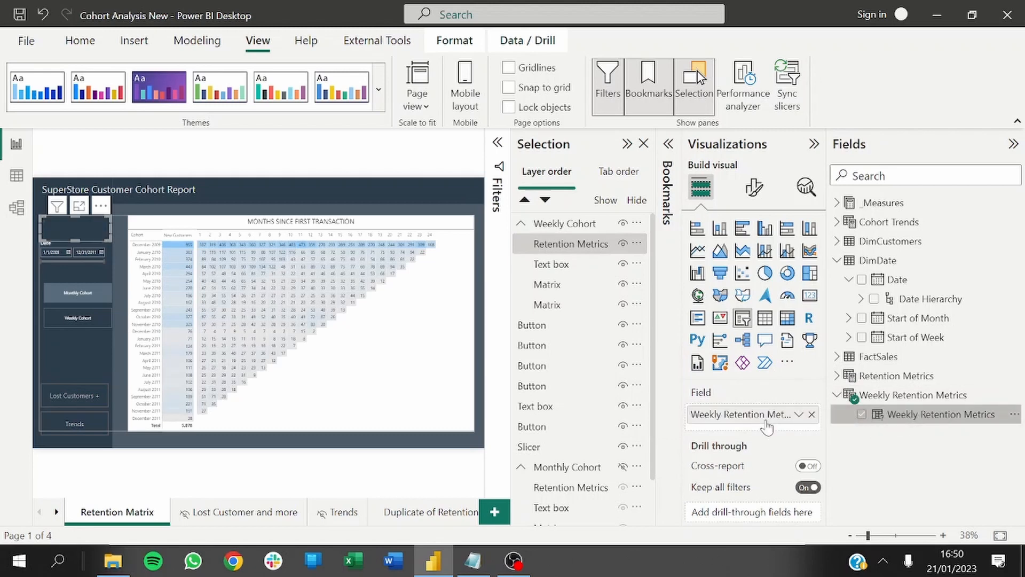
- Rename the slicer's Weekly Retention Metrics field to Retention Metrics for this visual
double_click(731, 414)
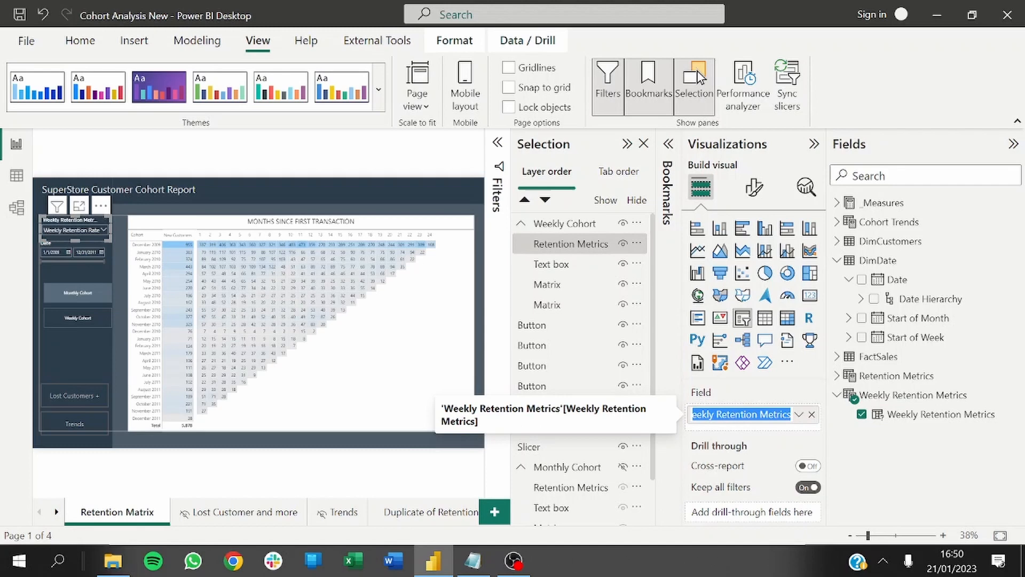
key(Home)
key(Delete)
key(Delete)
key(Delete)
key(Delete)
key(Delete)
key(Delete)
key(Delete)
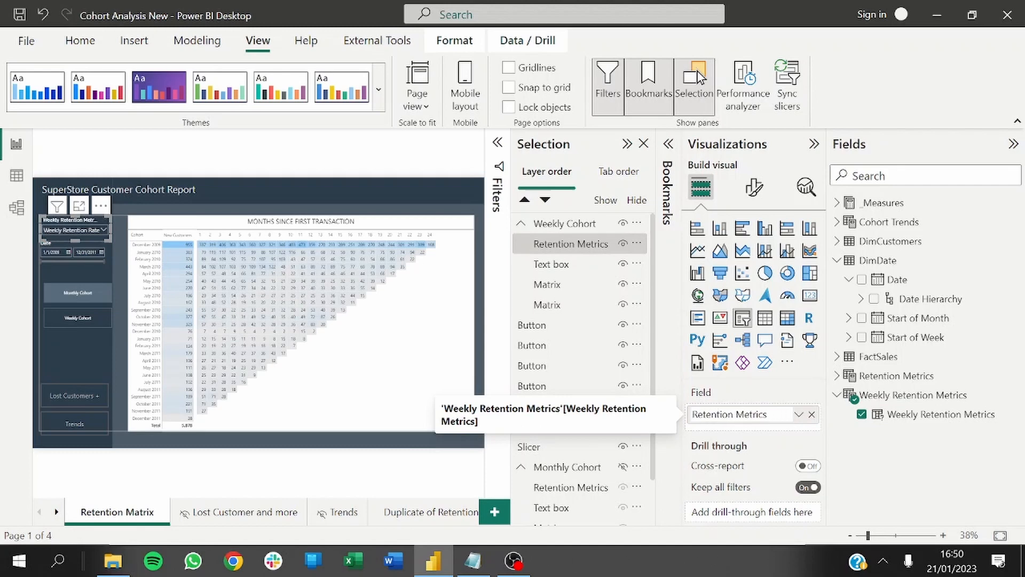
key(Return)
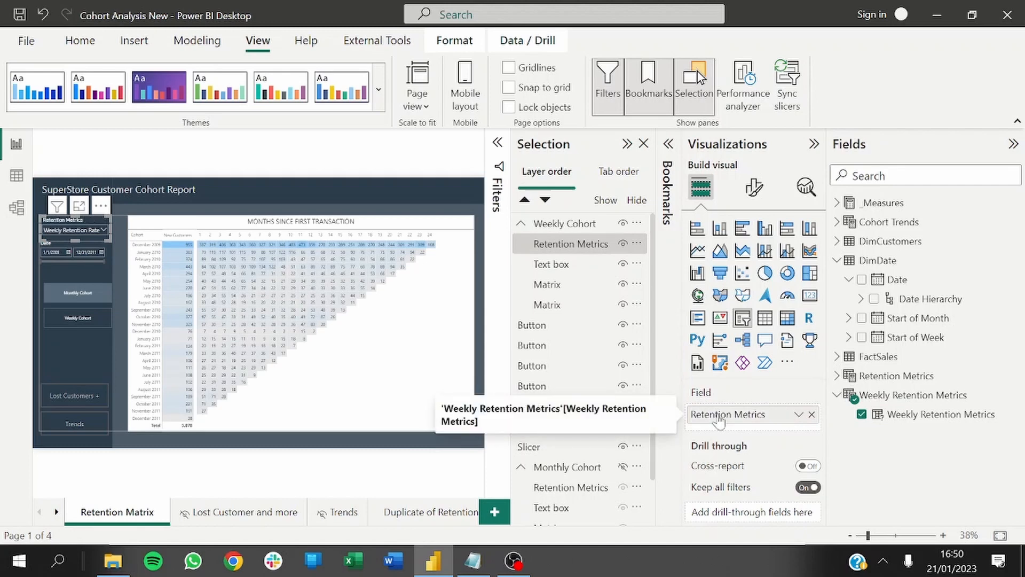
- Replace the cohort rows of the weekly group's New Customers matrix with Start of Week, shown as plain dates instead of a date hierarchy
click(141, 434)
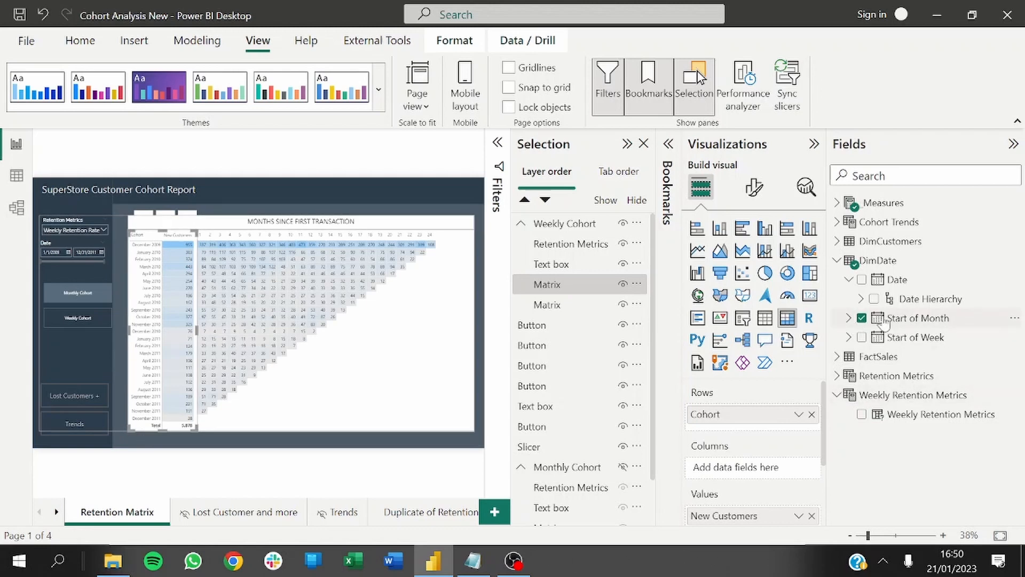
click(861, 318)
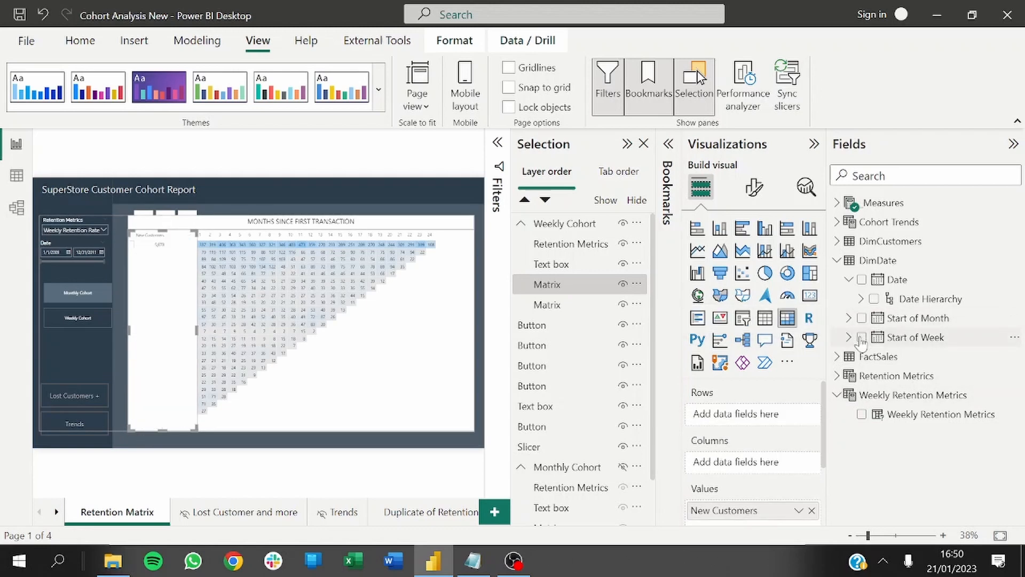
click(862, 338)
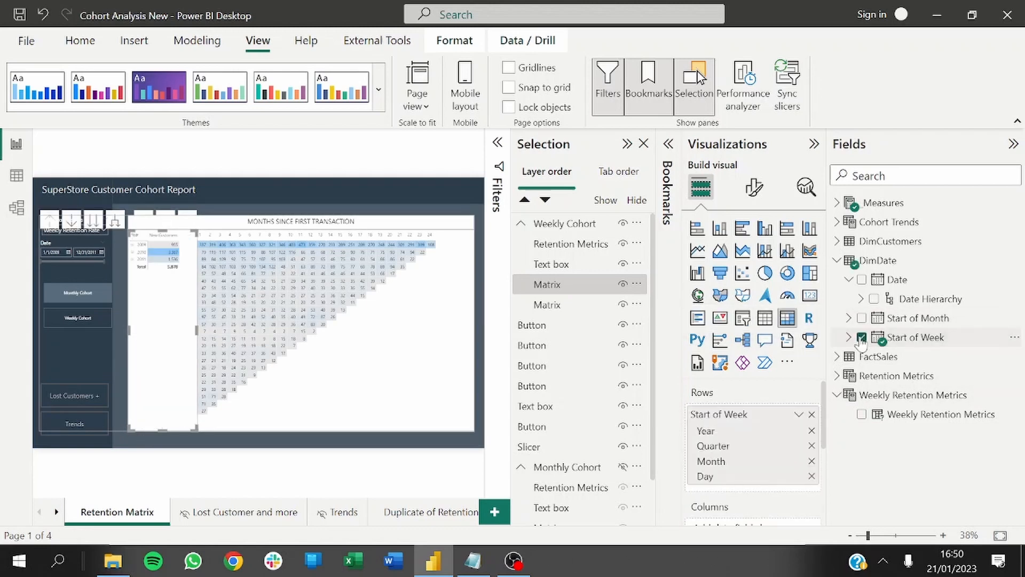
click(799, 417)
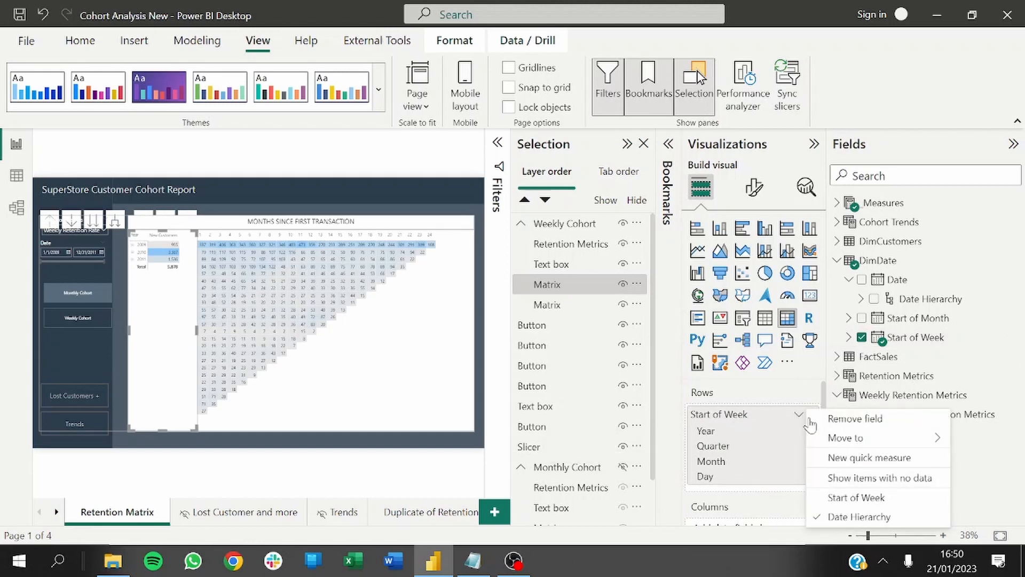
click(822, 495)
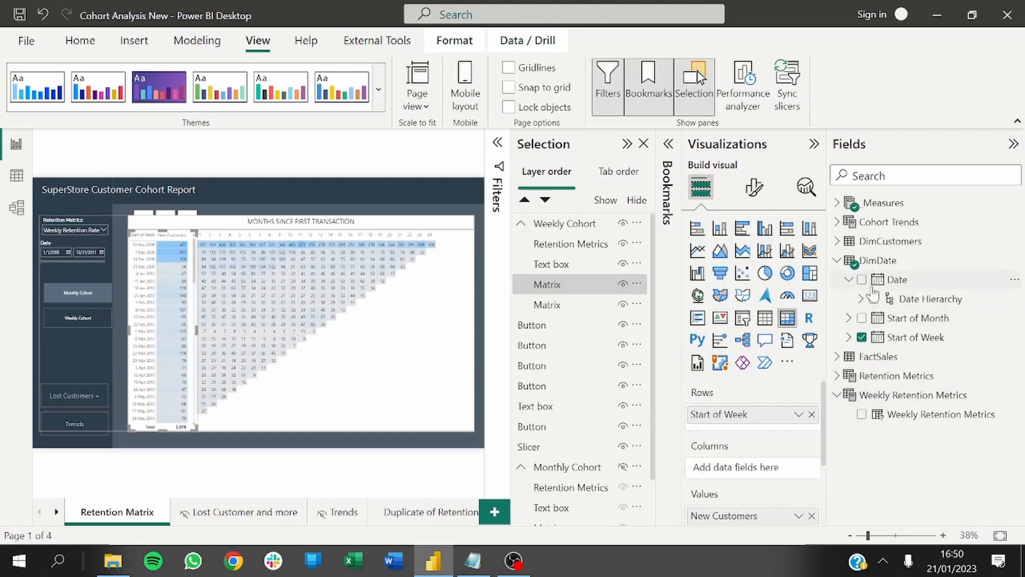
- Replace the New Customers measure in the matrix values with Weekly New Customers
click(836, 203)
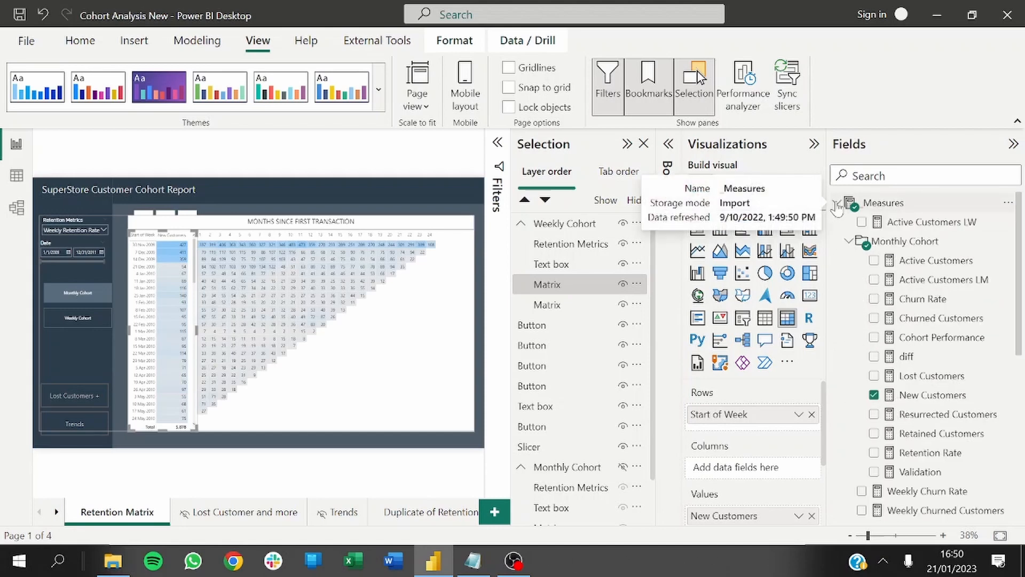
click(874, 396)
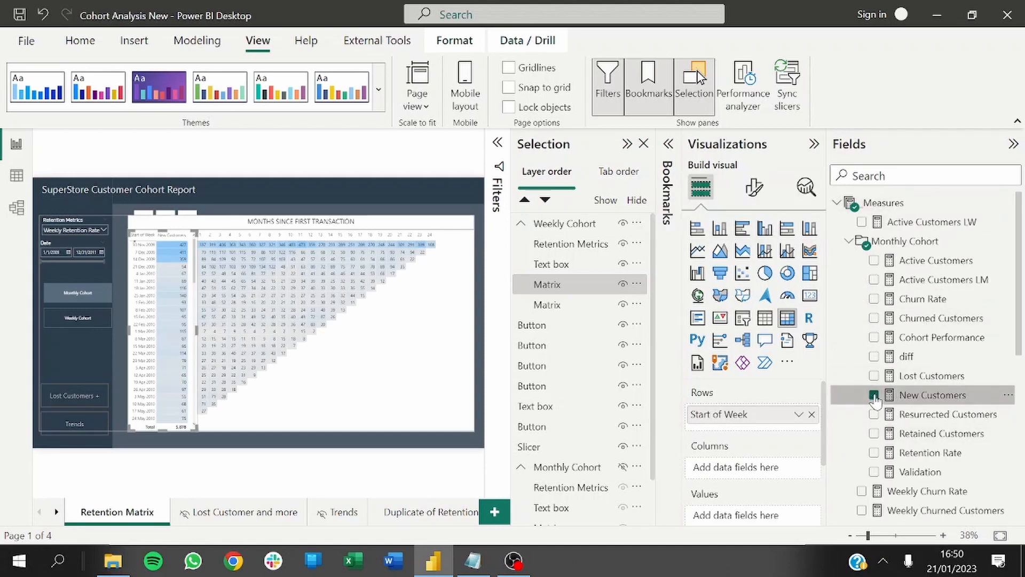
click(849, 244)
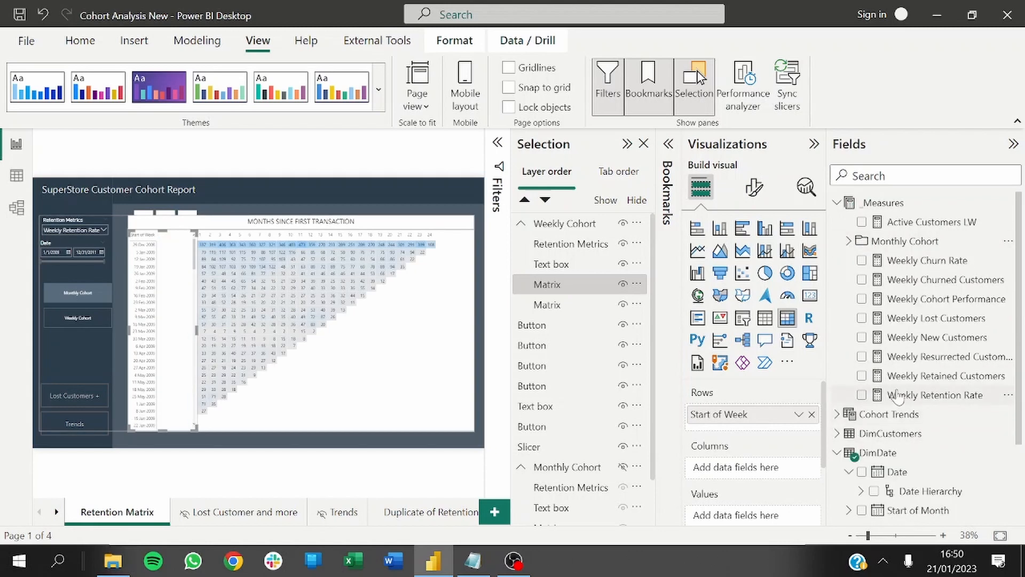
click(861, 338)
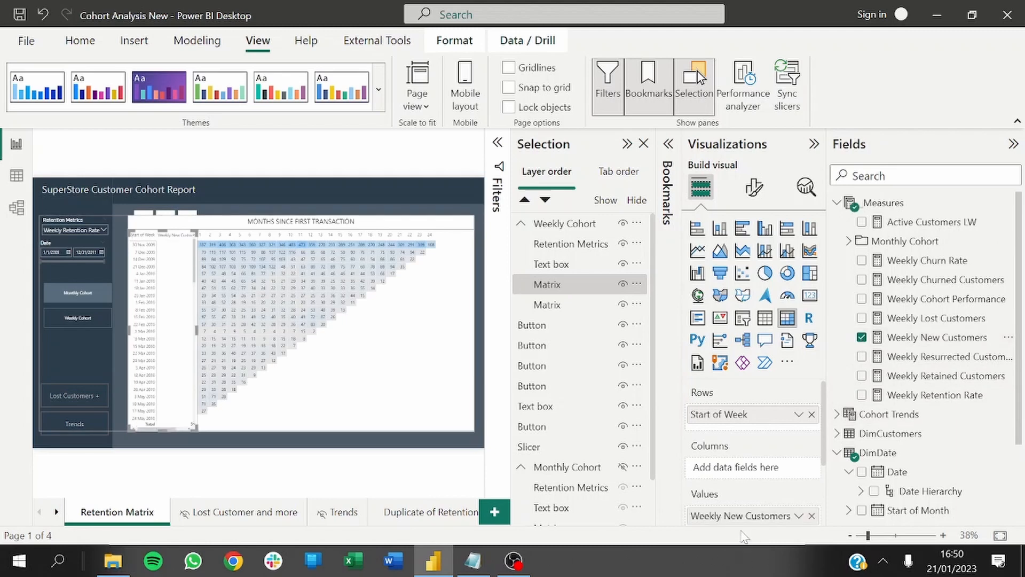
- Rename the matrix's Weekly New Customers value to New Customers for this visual
double_click(728, 514)
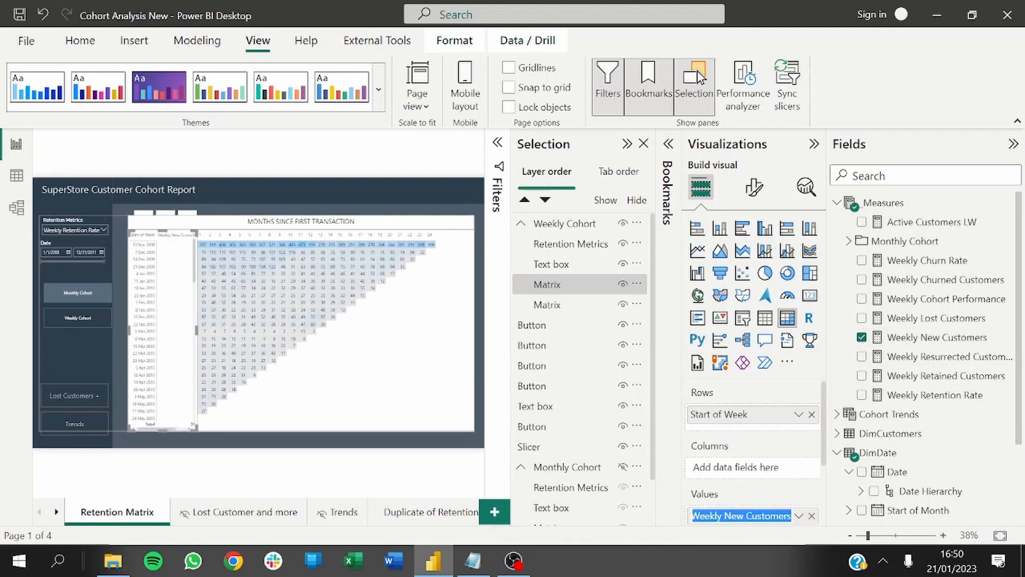
click(725, 515)
key(BackSpace)
key(BackSpace)
key(BackSpace)
key(BackSpace)
key(BackSpace)
key(BackSpace)
key(BackSpace)
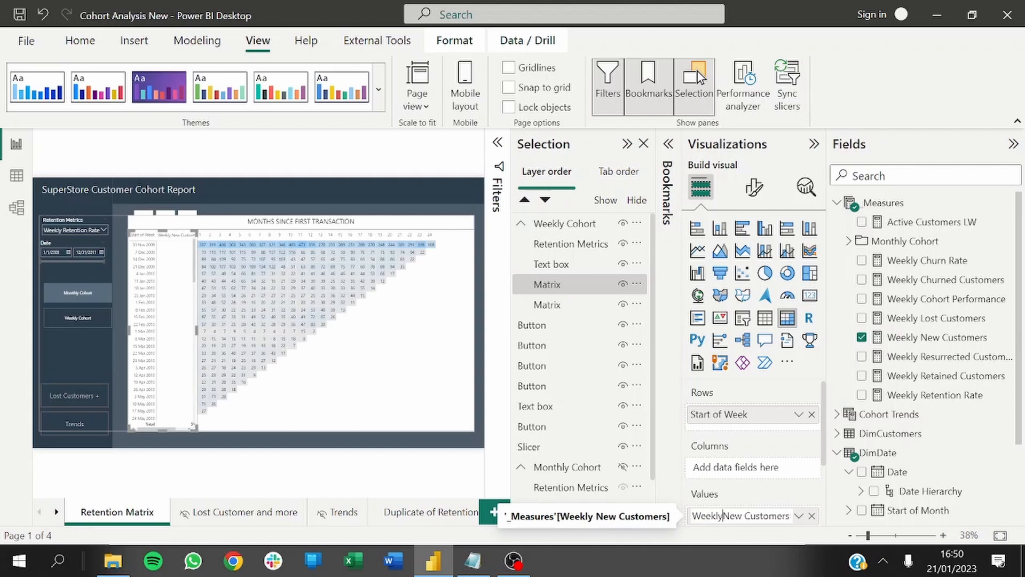
key(Return)
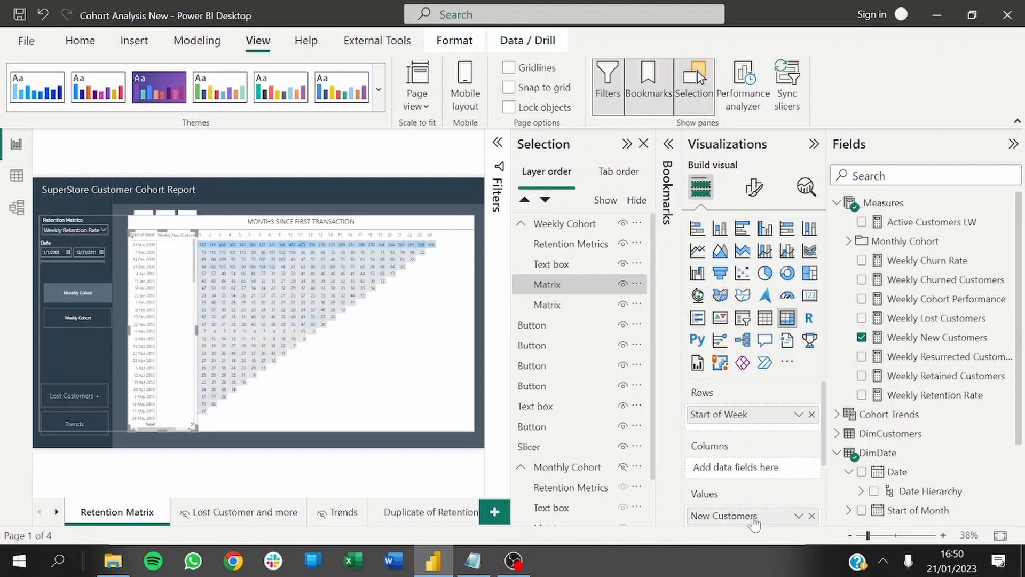
- Rename the matrix's Start of Week row field to Cohort
double_click(721, 415)
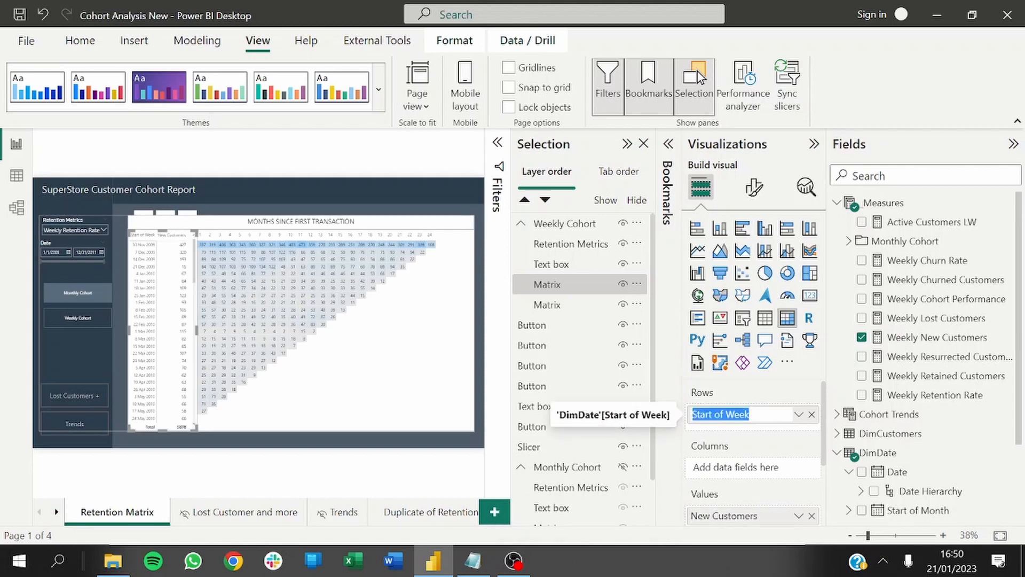
text(Cohort)
key(Return)
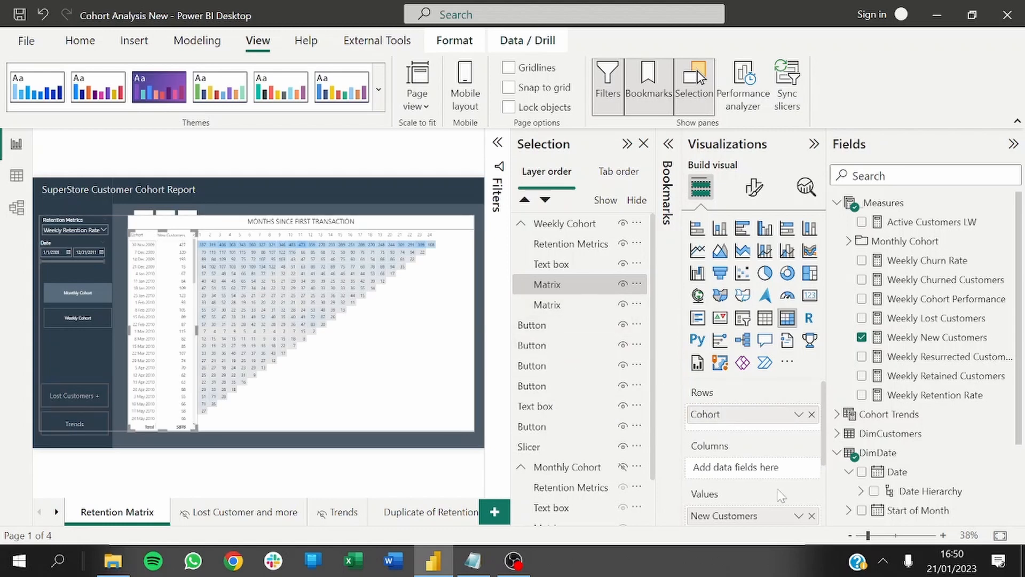
- Apply a gradient background color to the matrix's New Customers values, with empty values set to Don't format
click(798, 515)
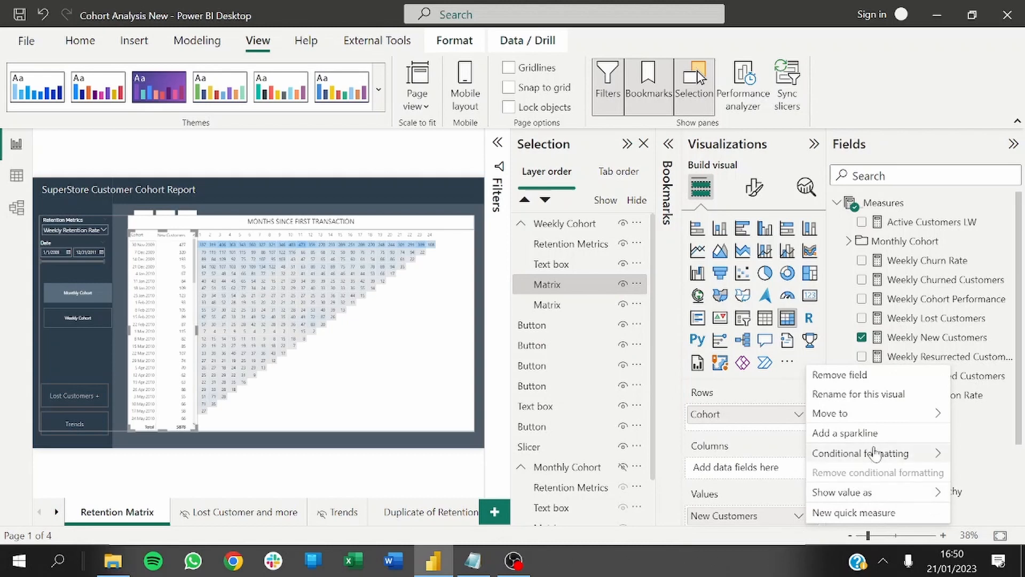
mouse_move(874, 453)
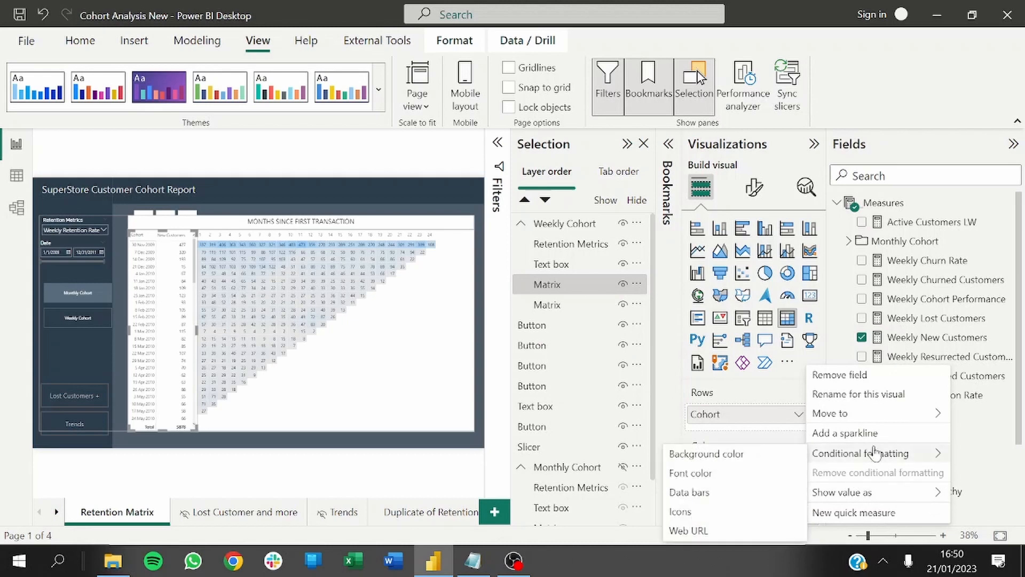
click(751, 452)
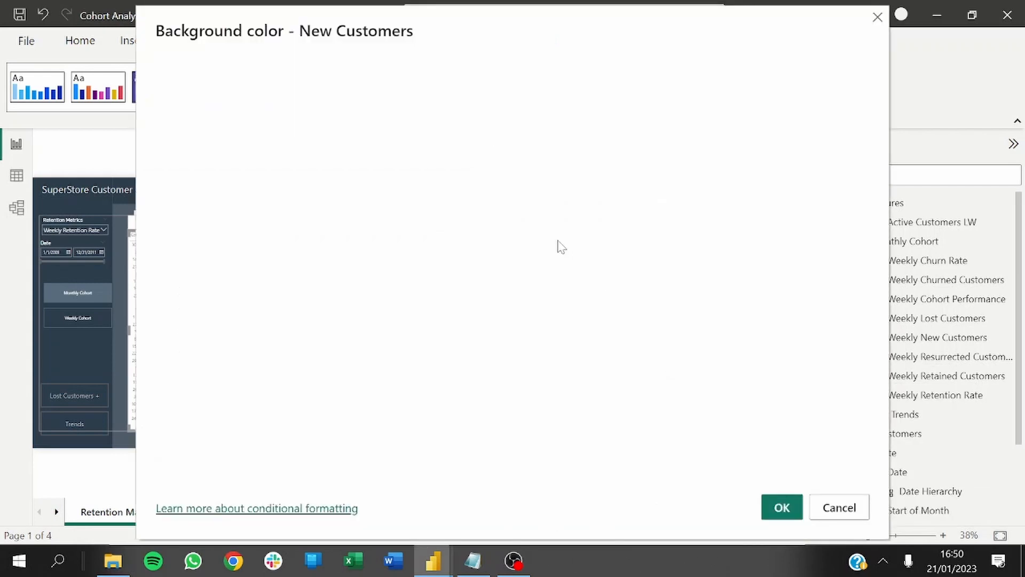
click(352, 240)
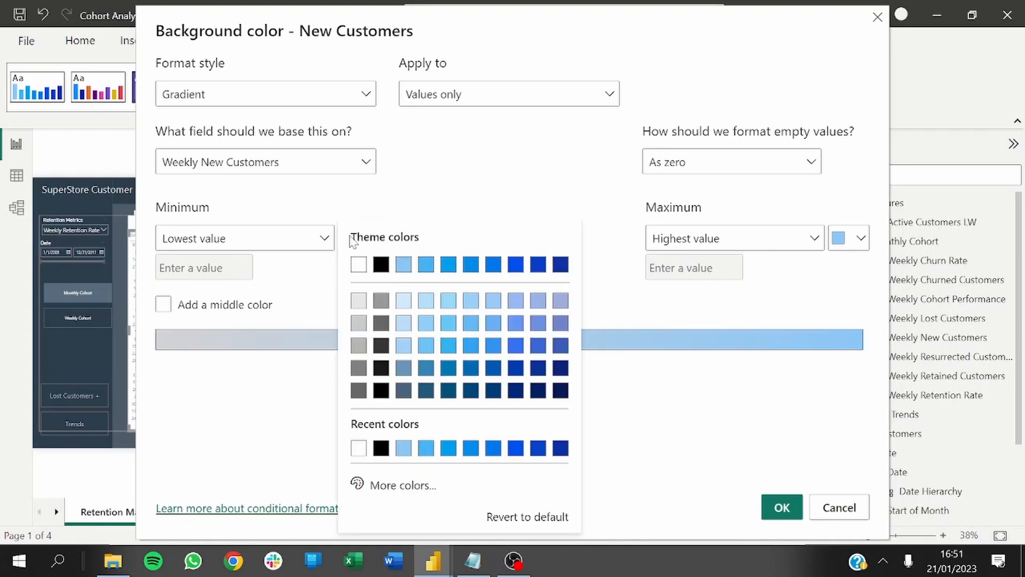
click(458, 202)
click(674, 165)
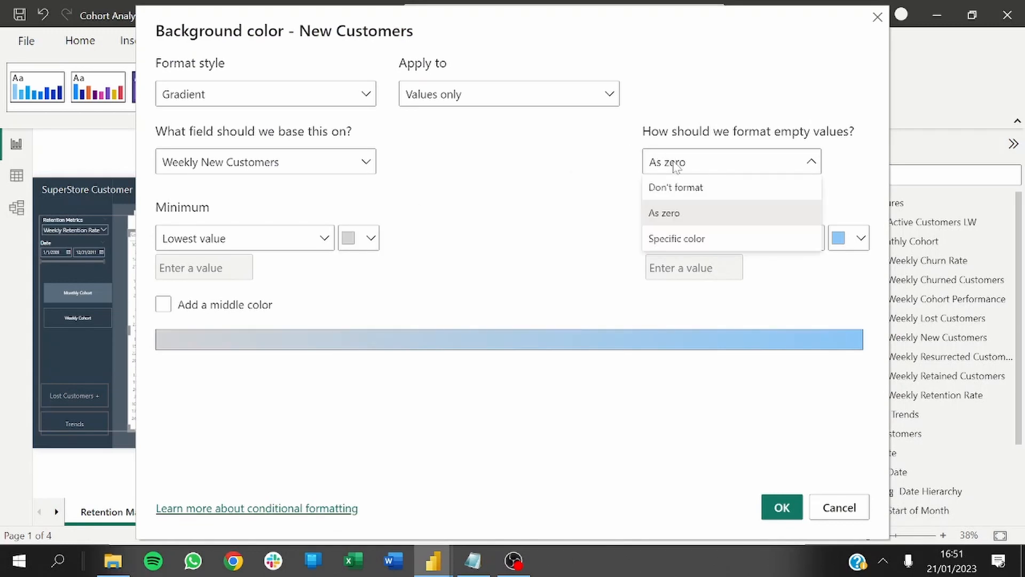
click(663, 192)
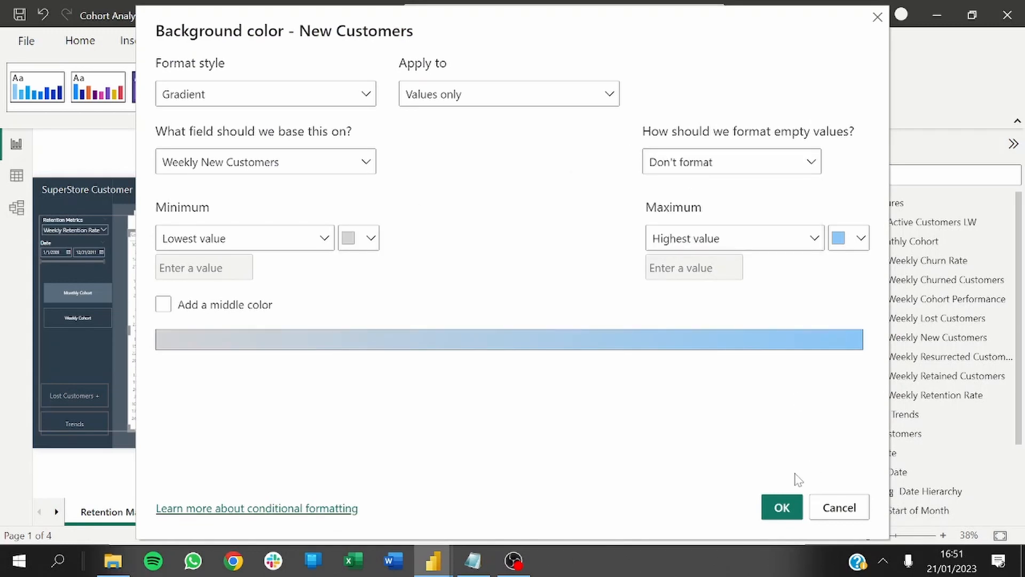
click(781, 506)
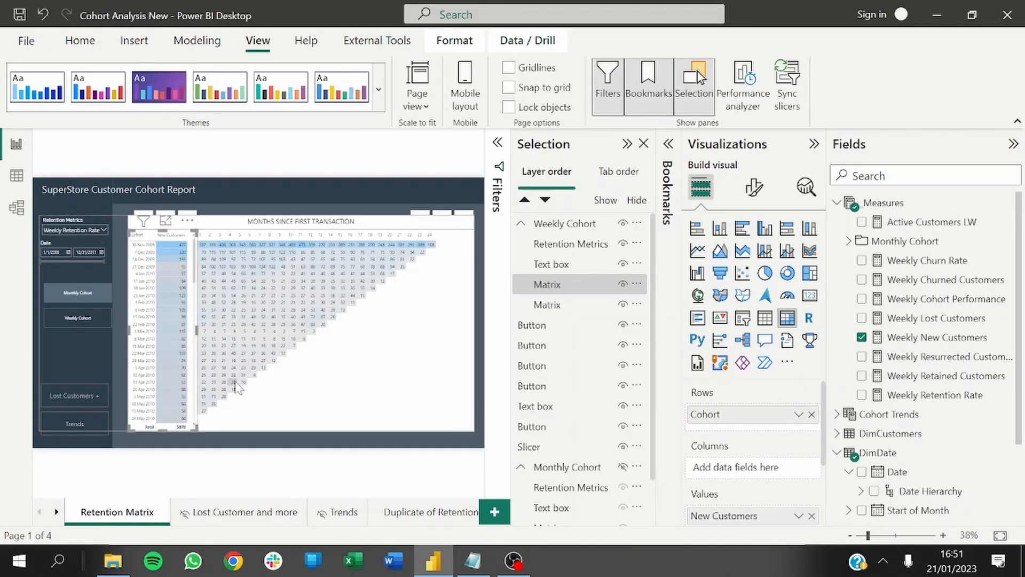
- Replace the Month, Year rows of the weekly group's large retention matrix with Start of Week, shown as plain dates instead of a date hierarchy
click(250, 433)
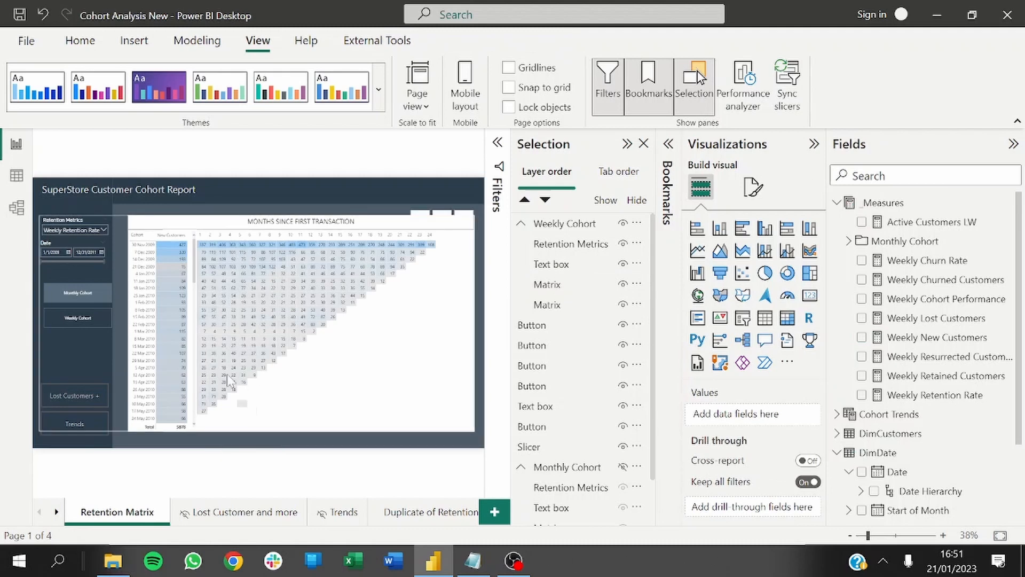
click(251, 433)
click(250, 433)
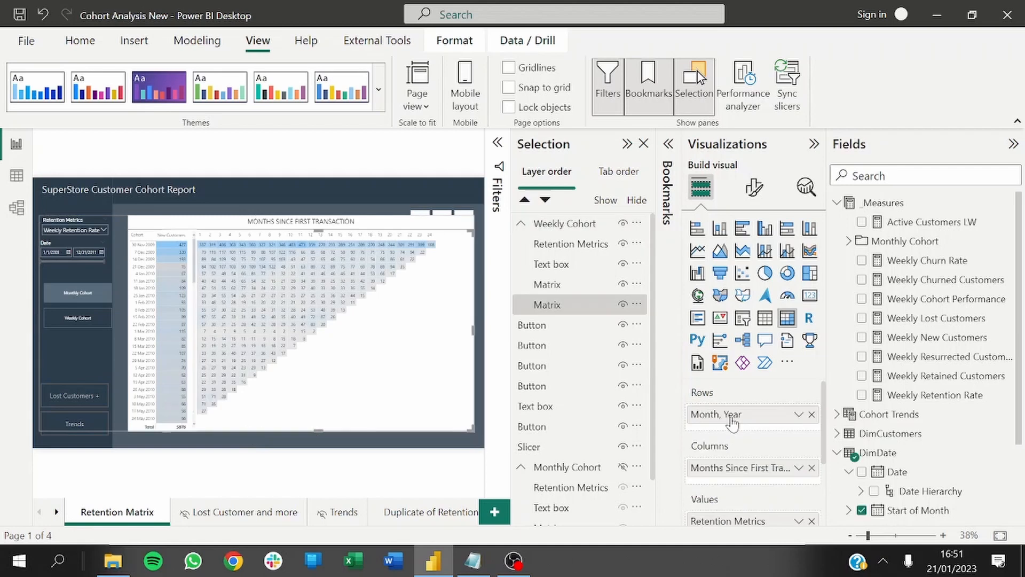
click(812, 414)
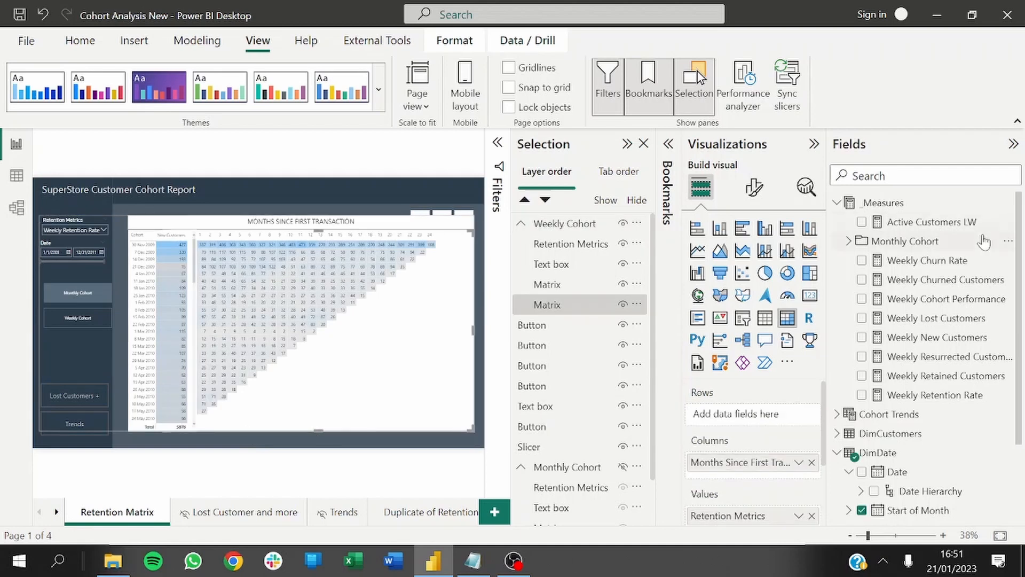
scroll(1014, 246, down, 4)
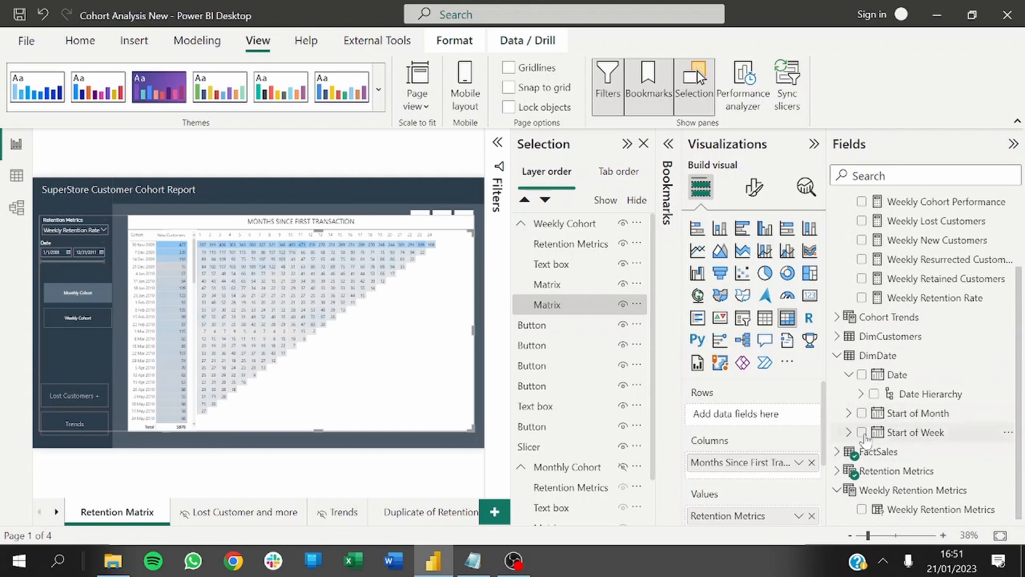
click(862, 432)
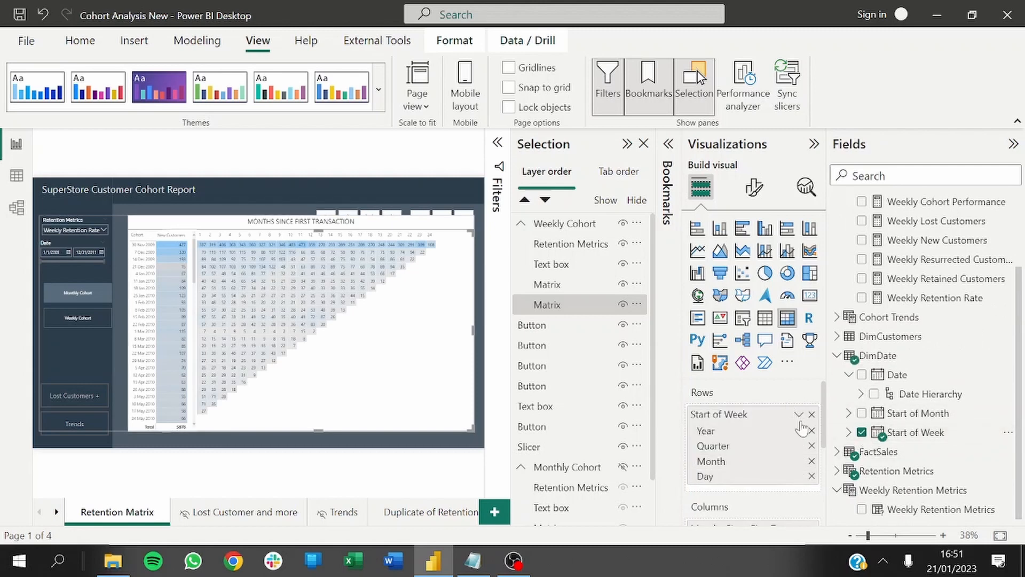
click(799, 415)
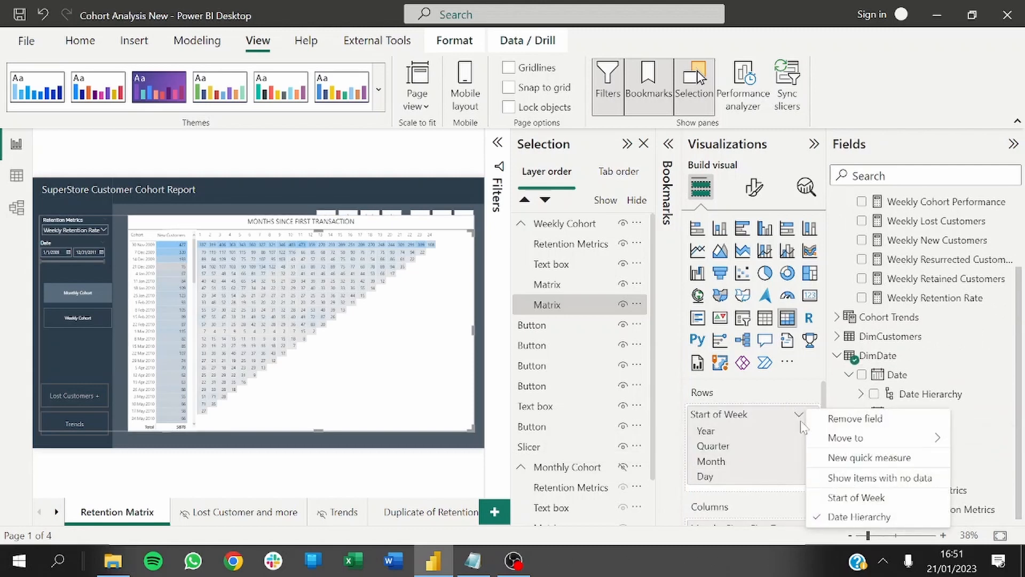
click(830, 498)
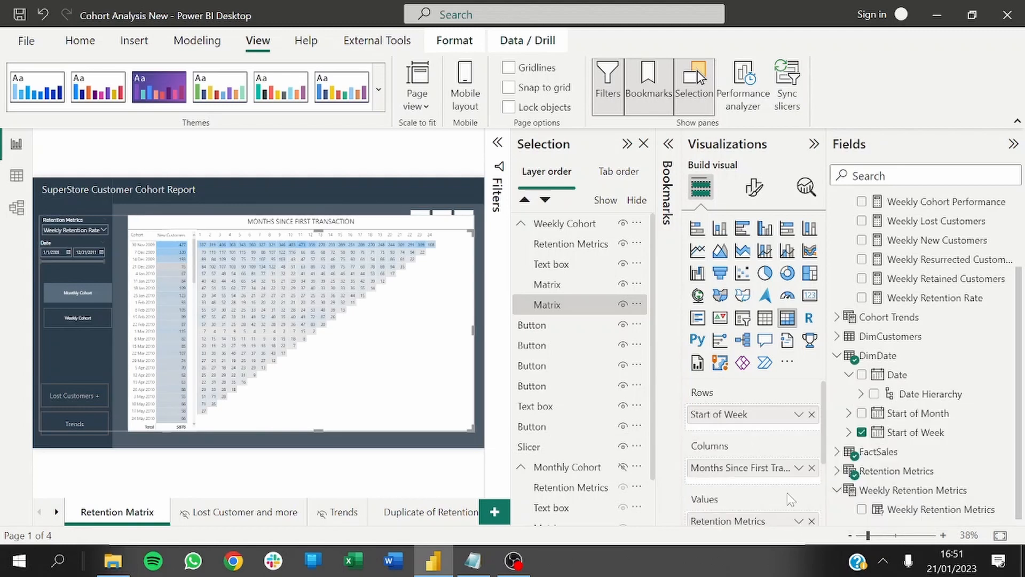
- Remove Months Since First Transaction from the weekly cohort matrix's columns and Retention Metrics from its values
click(811, 468)
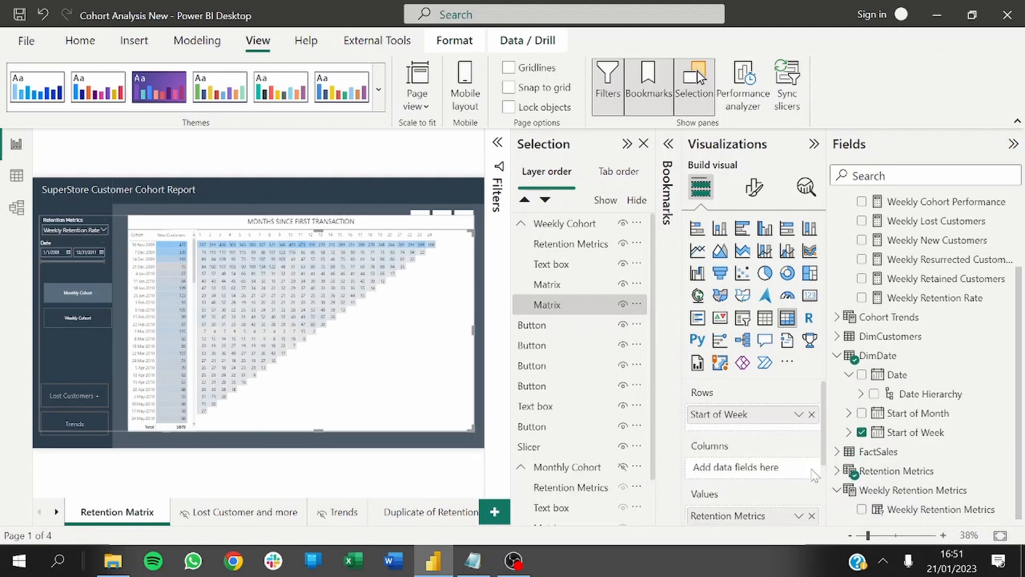
click(812, 515)
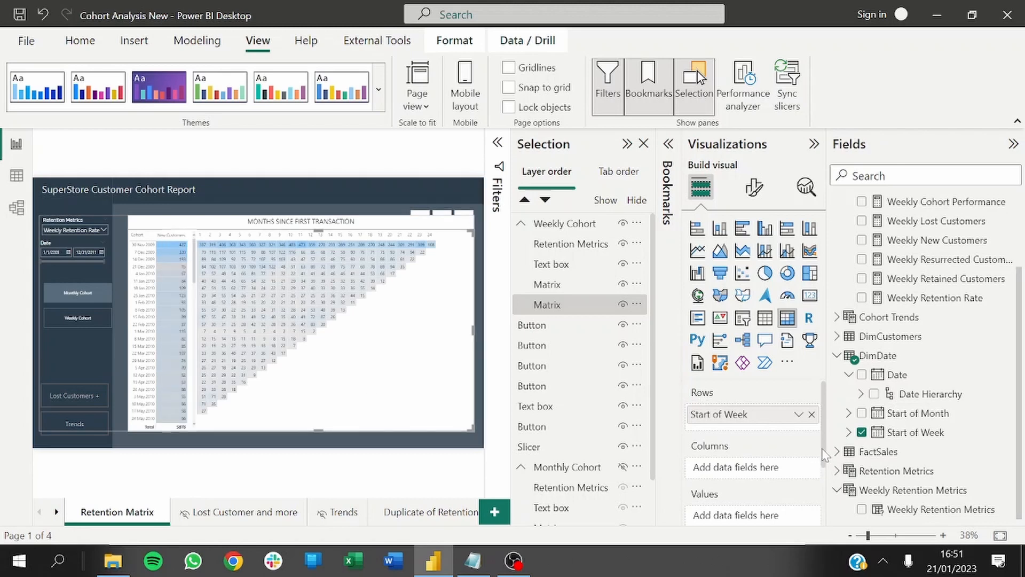
scroll(821, 451, down, 3)
scroll(819, 446, up, 3)
click(544, 306)
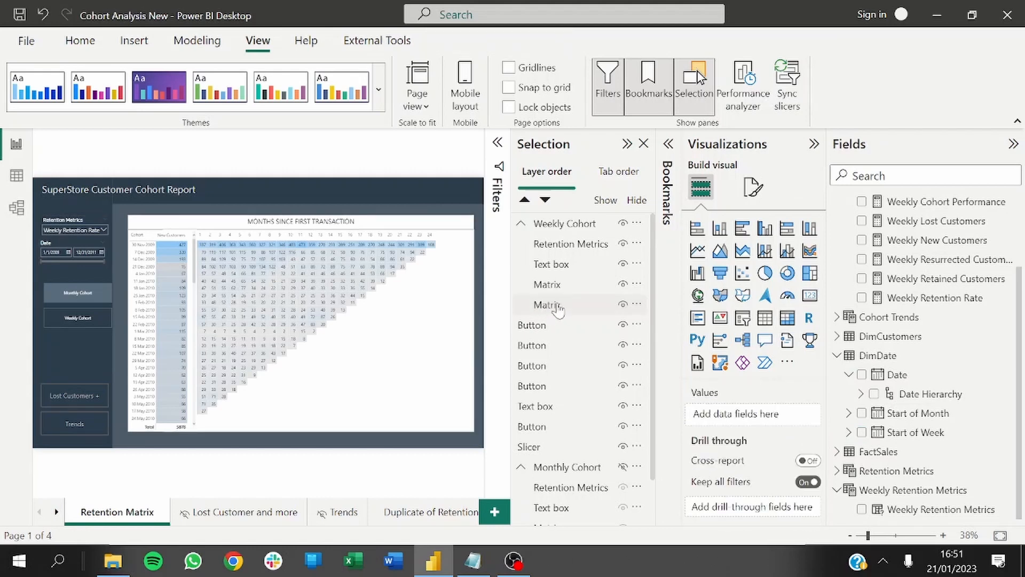
click(560, 309)
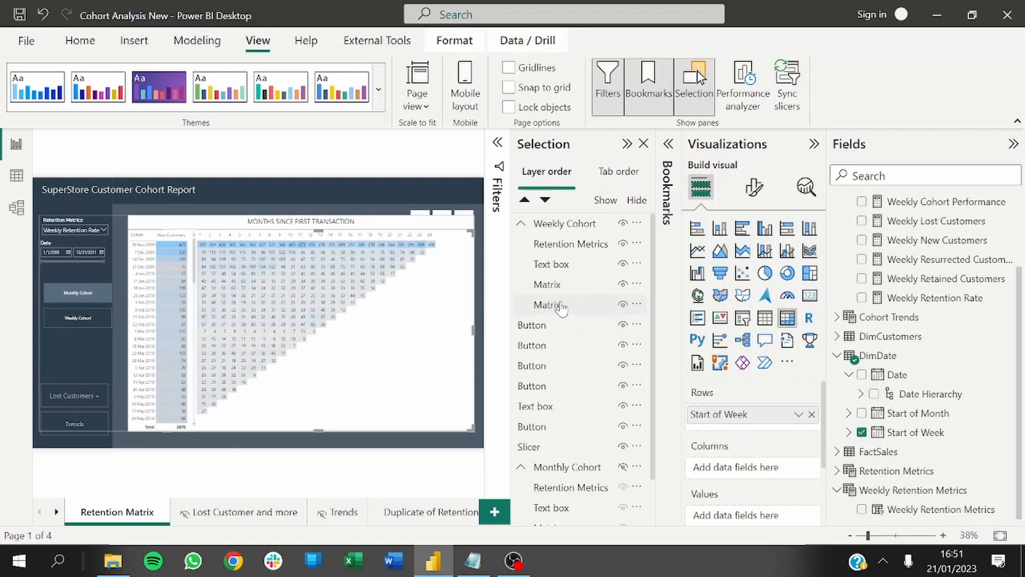
click(560, 305)
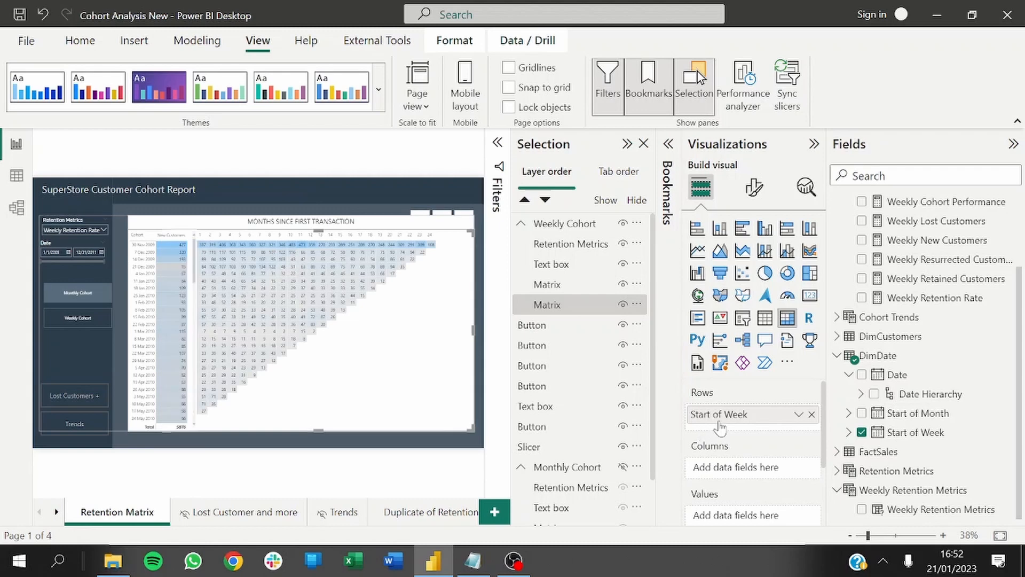
click(427, 439)
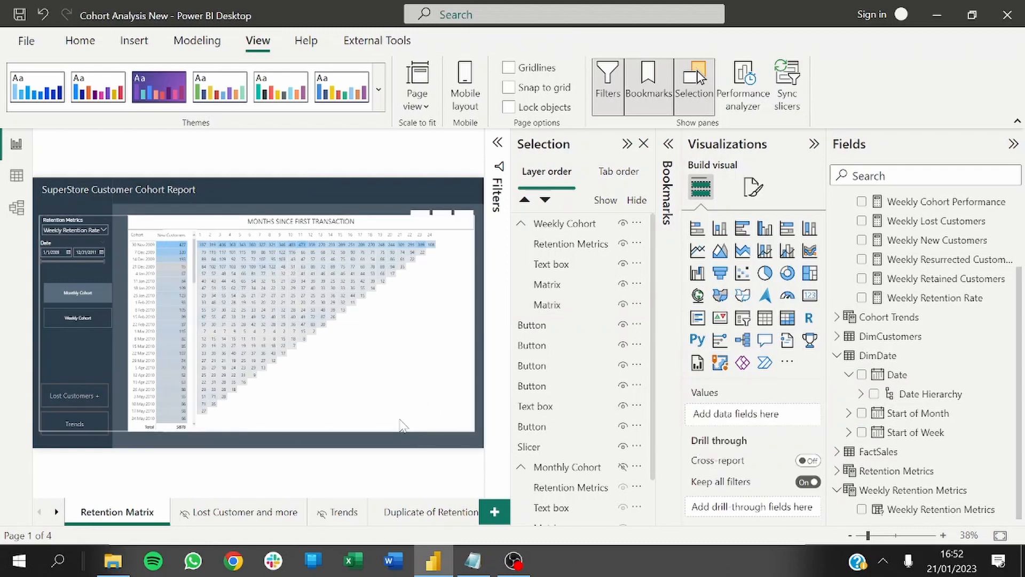
right_click(401, 425)
mouse_move(401, 426)
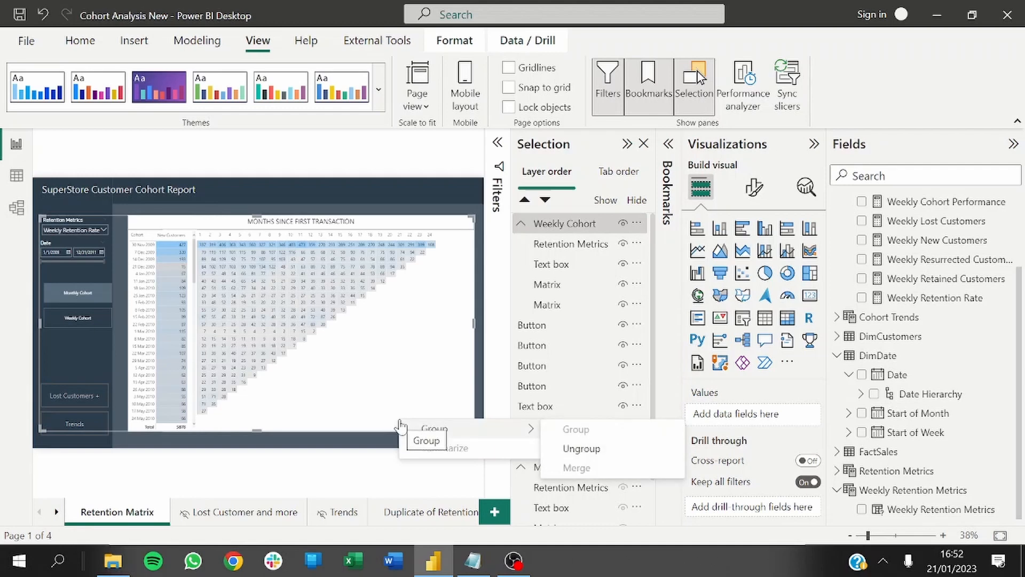
- Add the FactSales field Weeks Since First Transaction to the columns of the retention matrix in the Weekly Cohort group
click(331, 432)
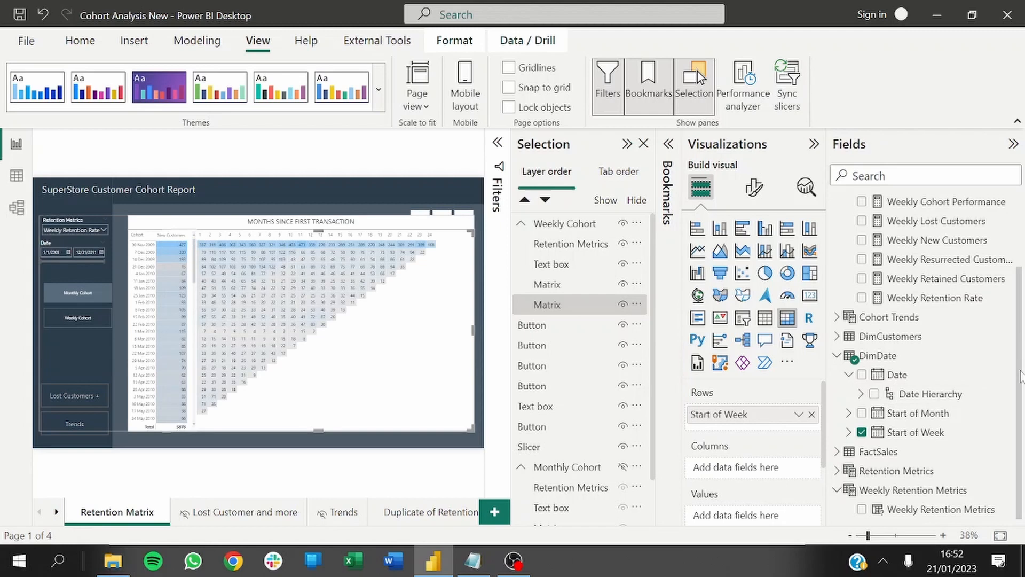
drag(1020, 380, 1021, 415)
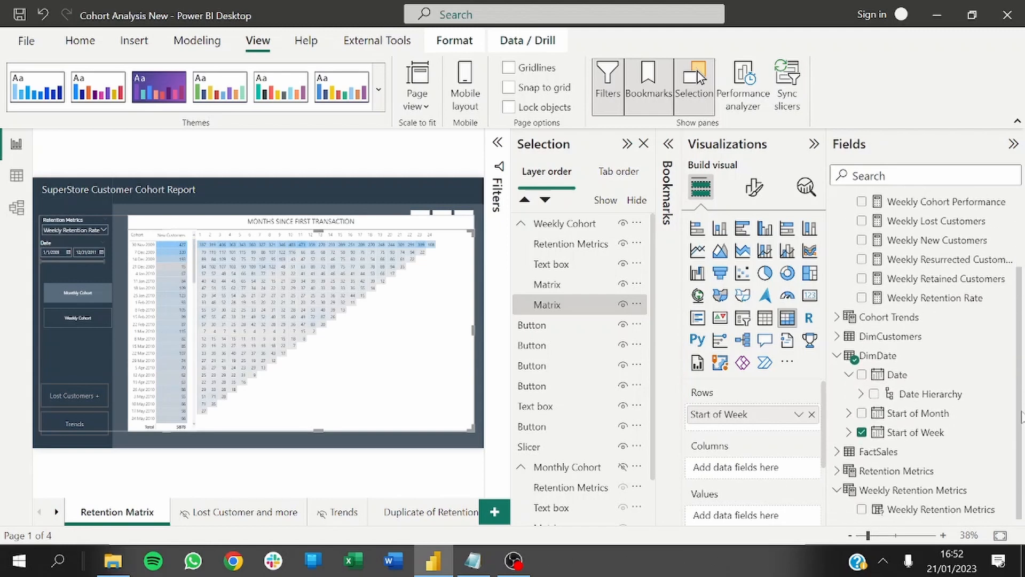
click(837, 452)
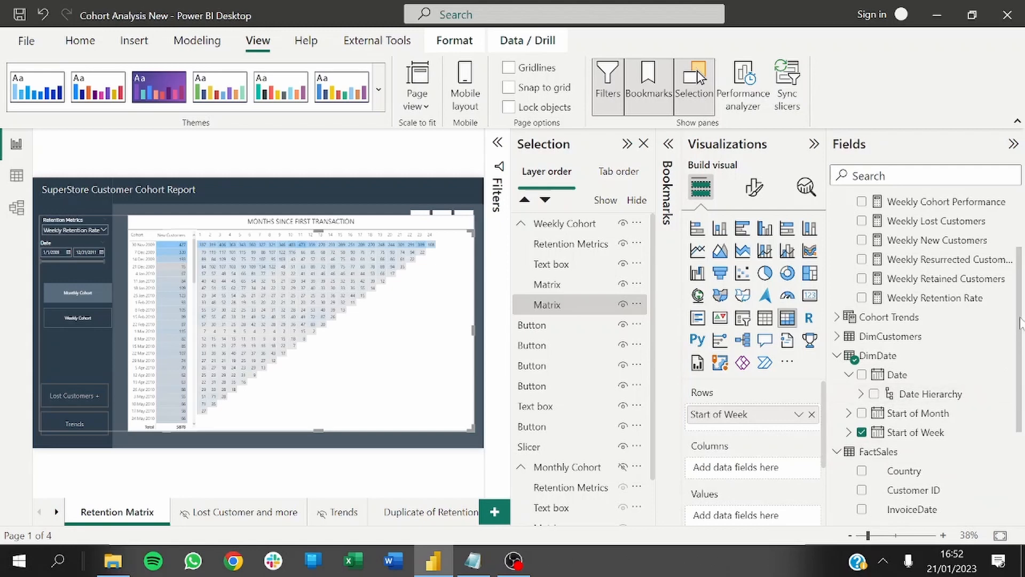
drag(1021, 323, 1022, 422)
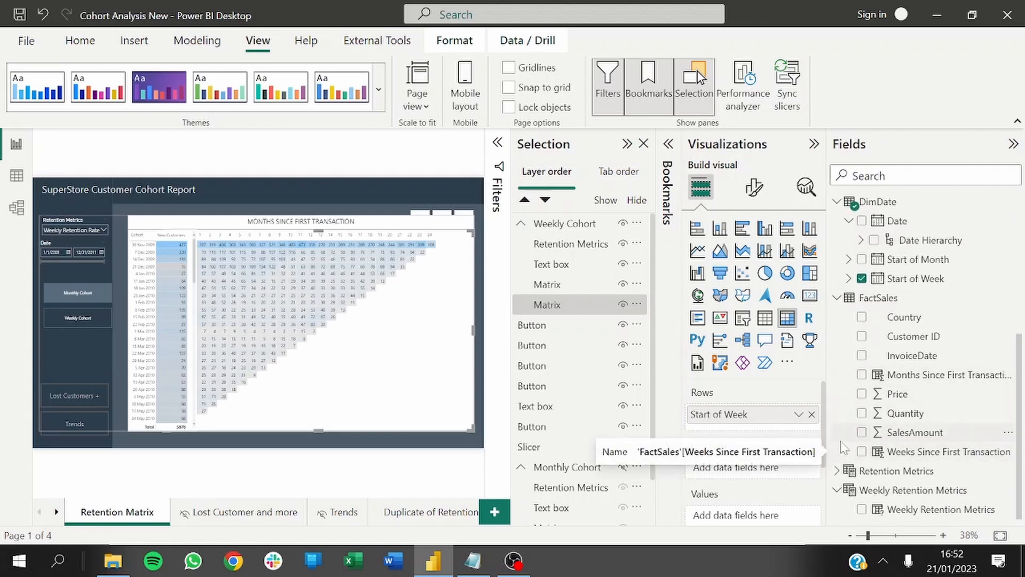
drag(910, 453, 759, 471)
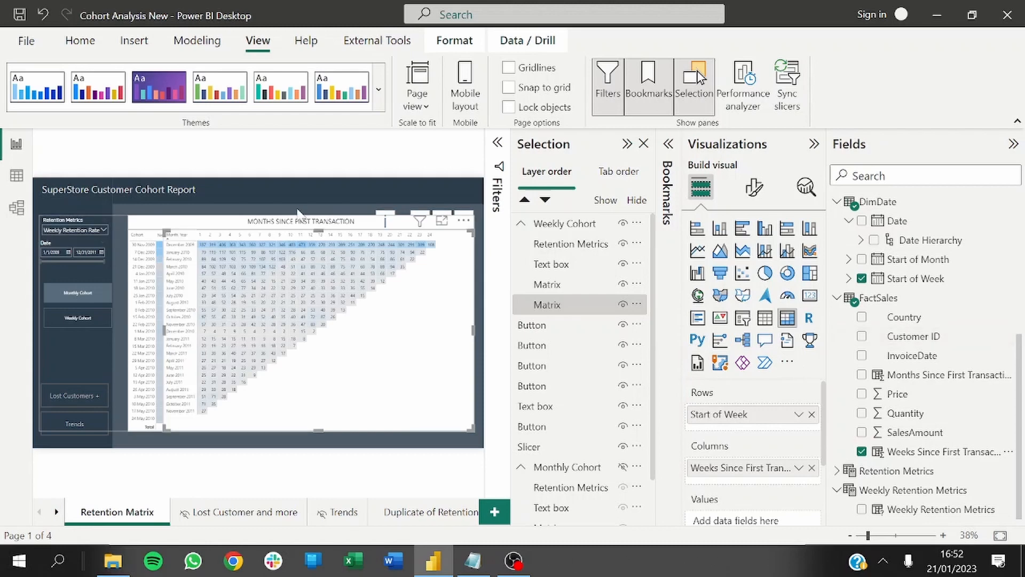
- Collapse the Weekly Cohort and Monthly Cohort groups in the layer order
click(155, 212)
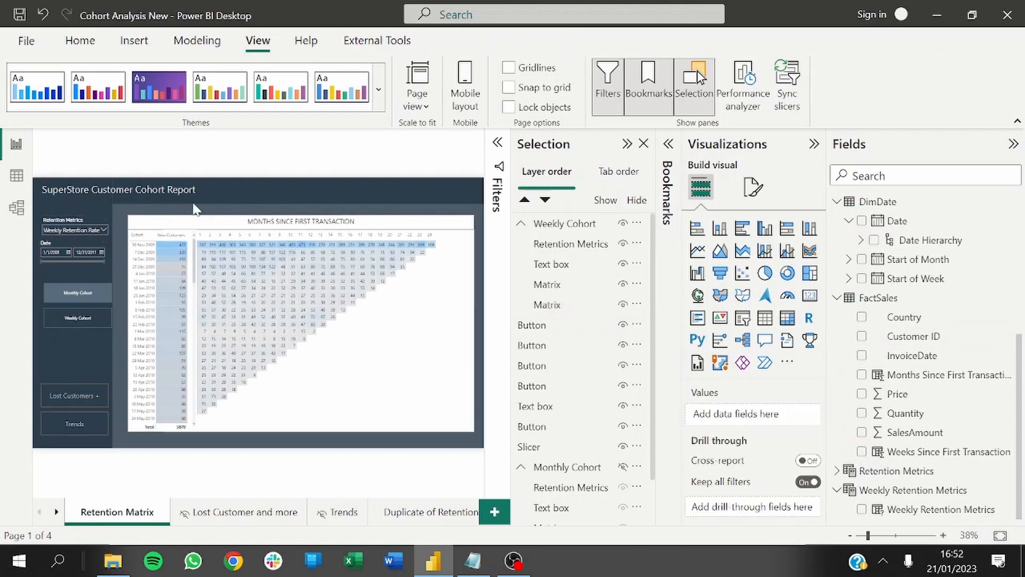
click(197, 435)
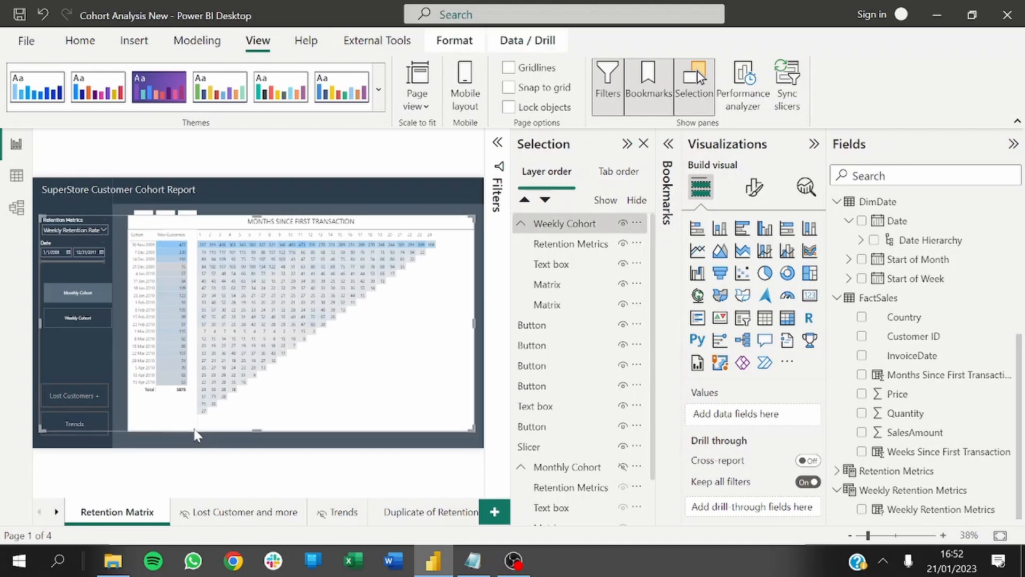
click(520, 225)
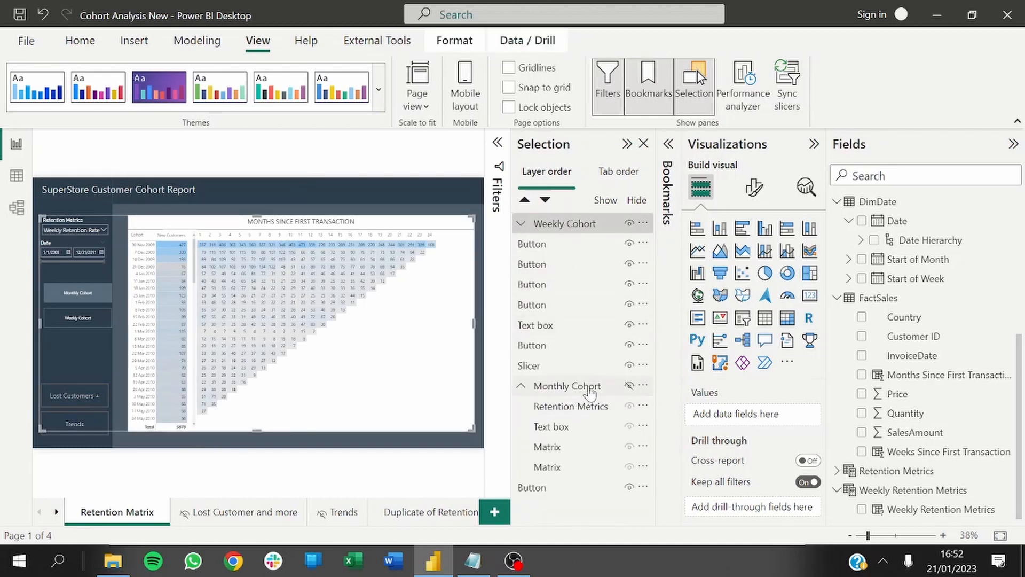
click(521, 386)
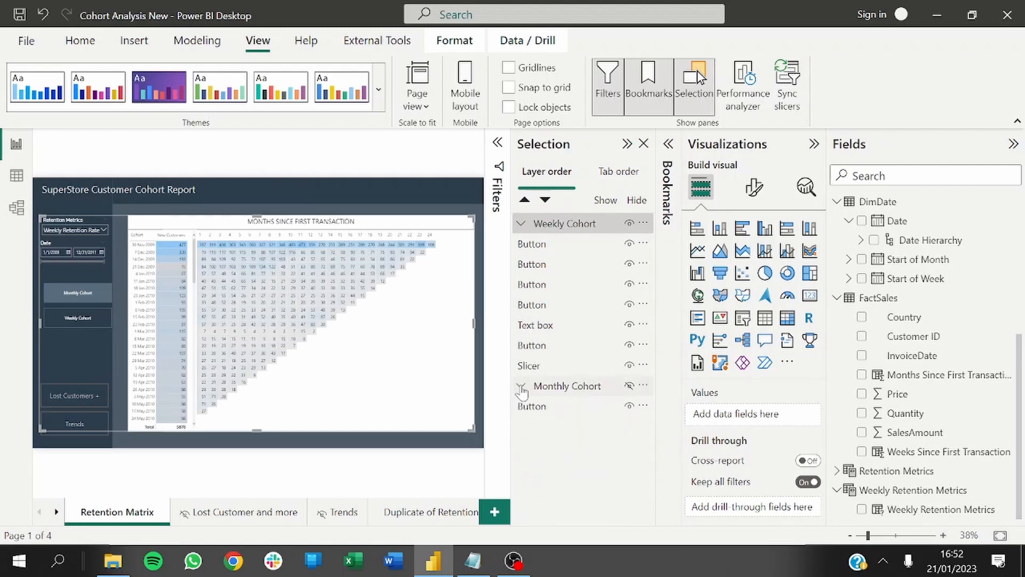
- Hide and reshow the Weekly Cohort group, and check the saved bookmarks
click(630, 225)
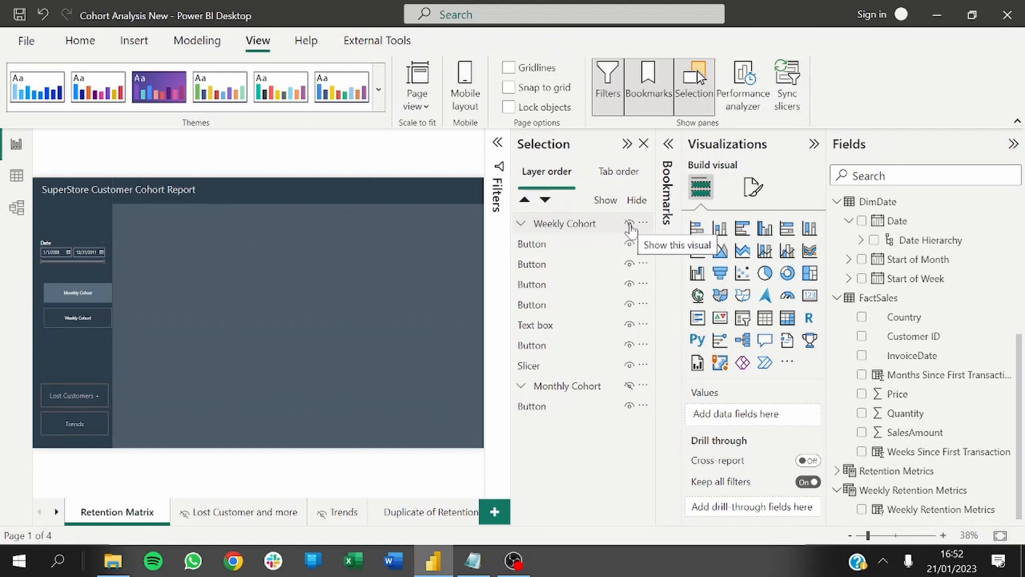
click(630, 224)
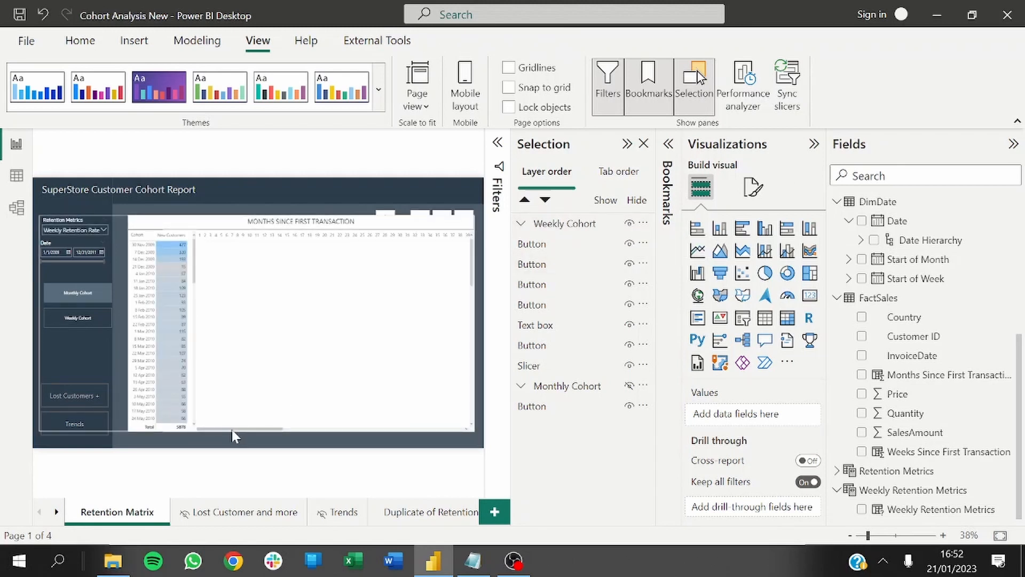
click(578, 226)
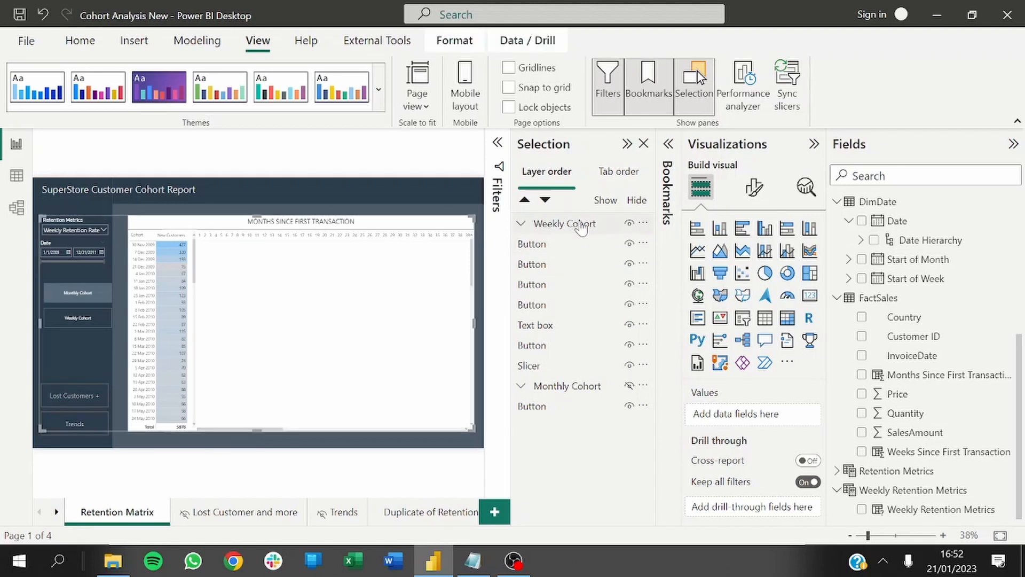
click(668, 144)
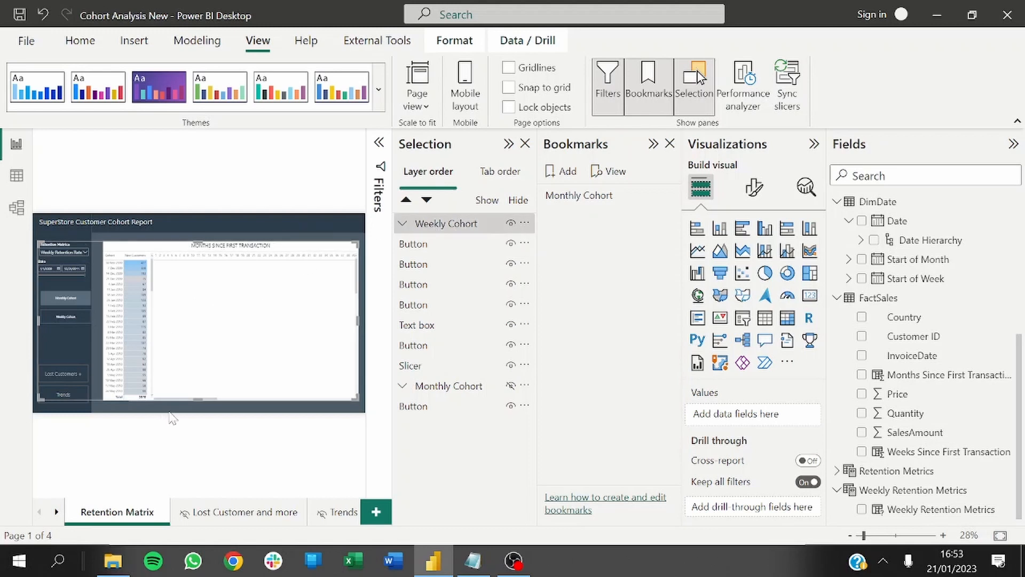
click(652, 143)
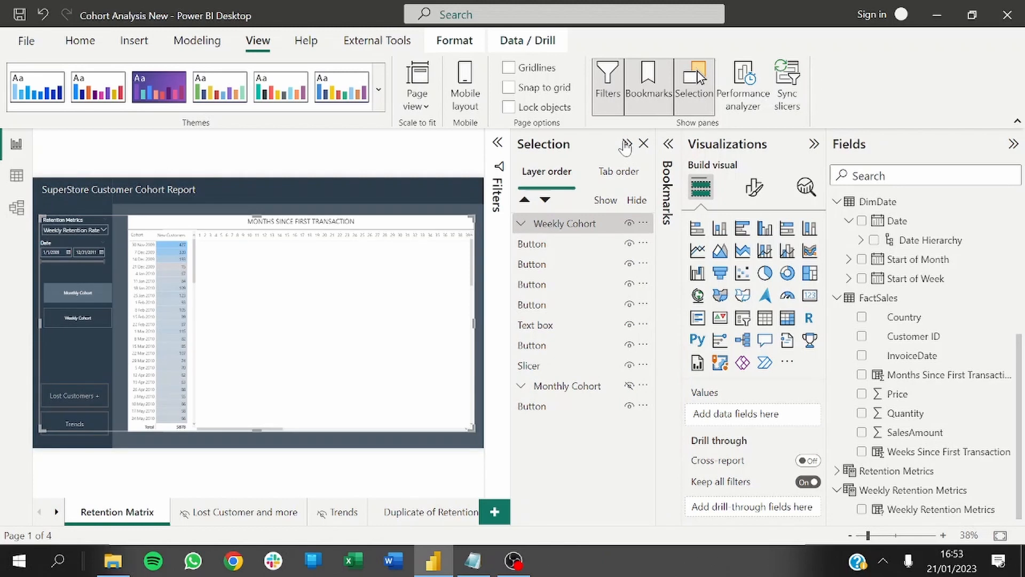
- Add Weekly Retention Metrics to the values of the weekly cohort matrix
click(223, 434)
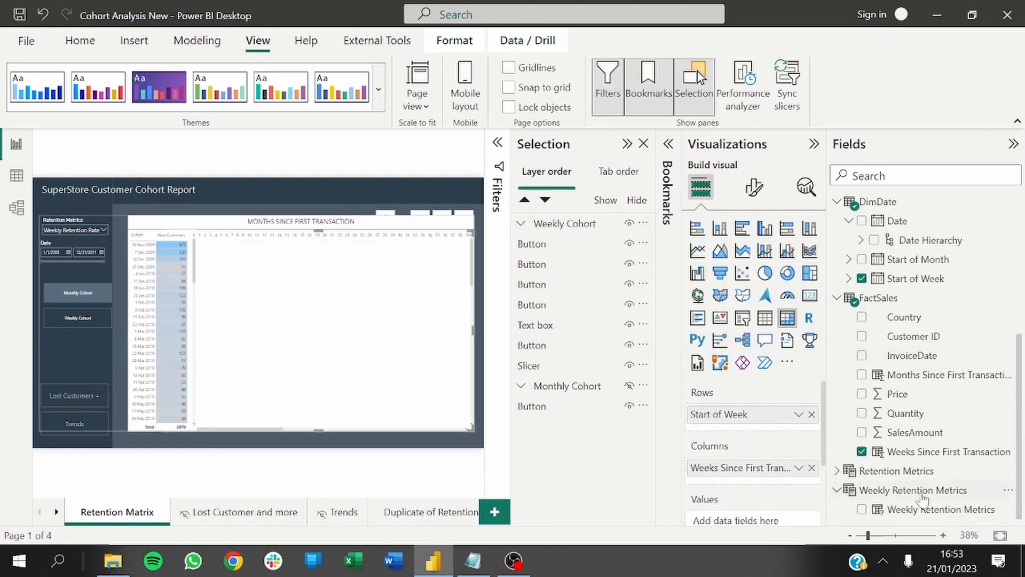
drag(910, 511, 760, 426)
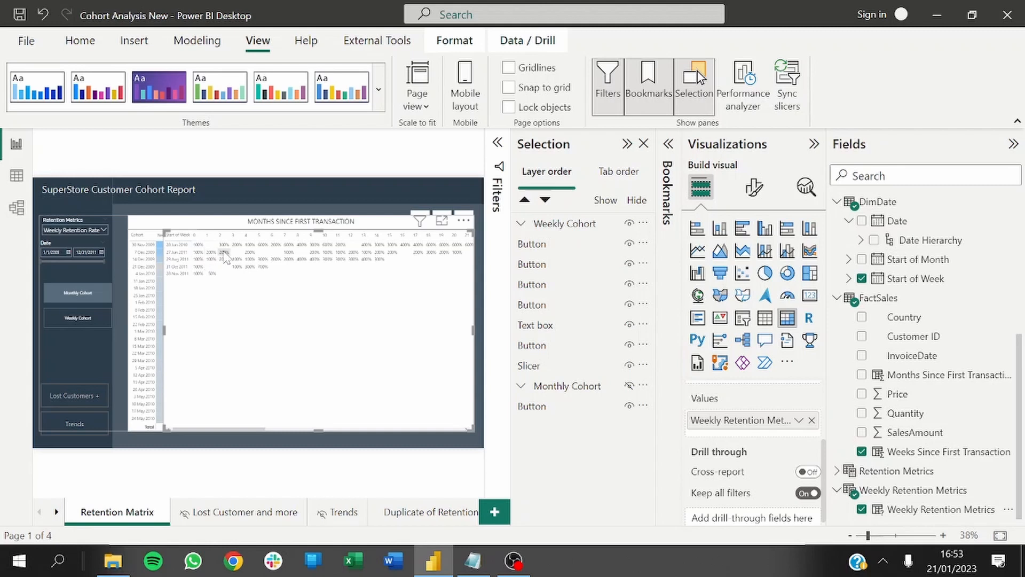
mouse_move(226, 257)
- Replace the matrix's Months Since First Transaction filter with an advanced filter showing Weeks Since First Transaction greater than 0
click(498, 144)
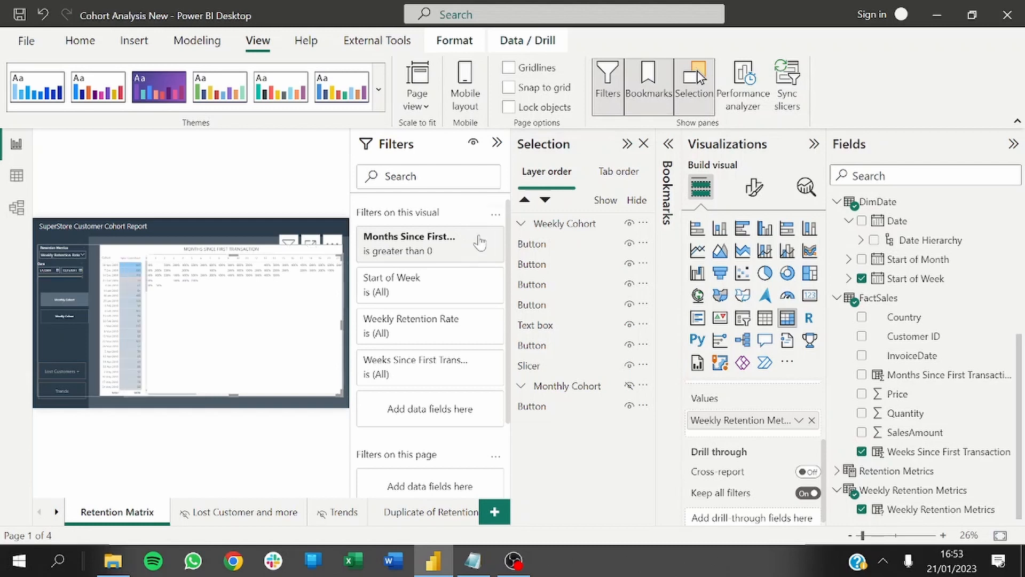
click(479, 237)
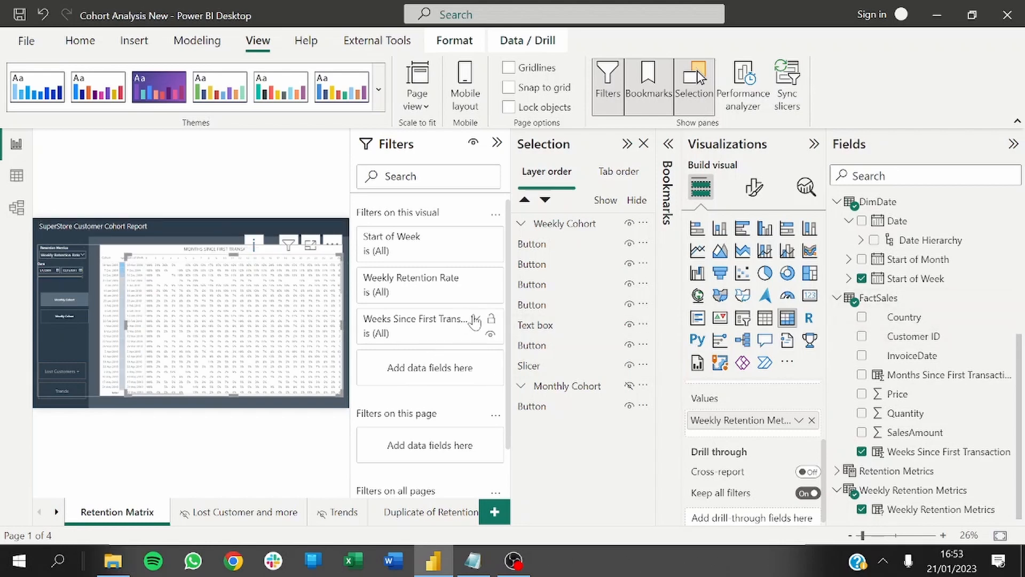
click(475, 319)
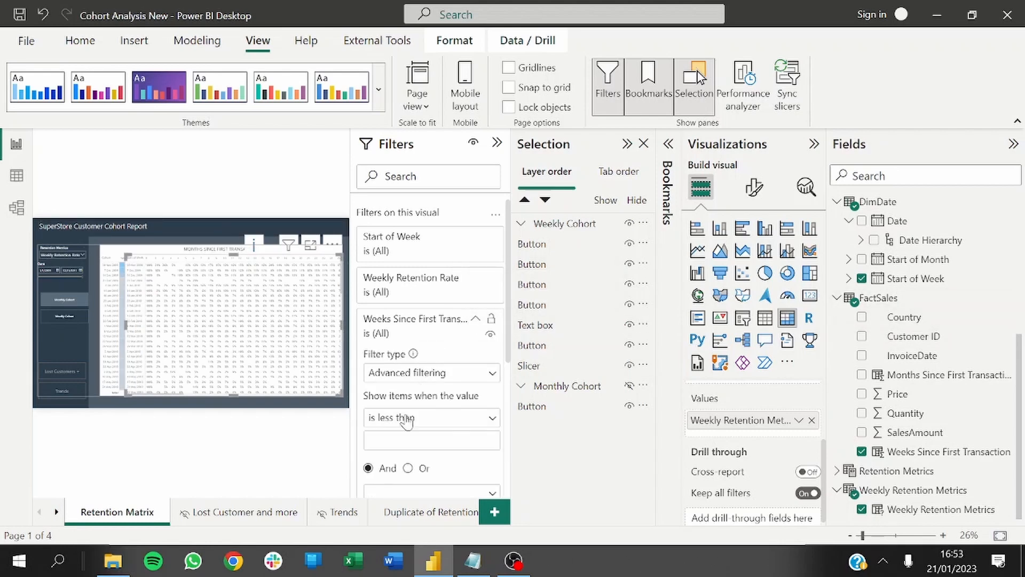
click(407, 419)
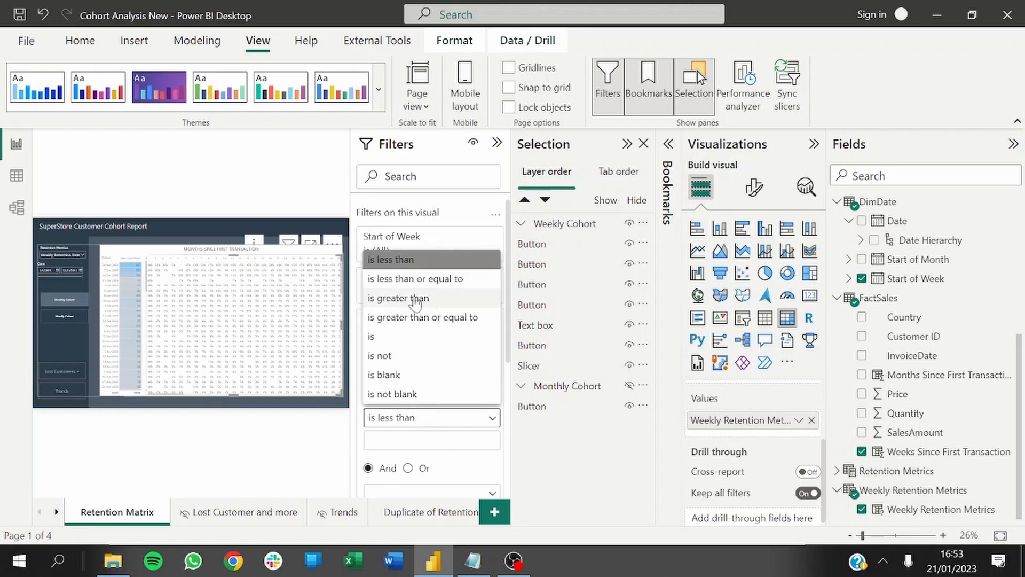
click(412, 298)
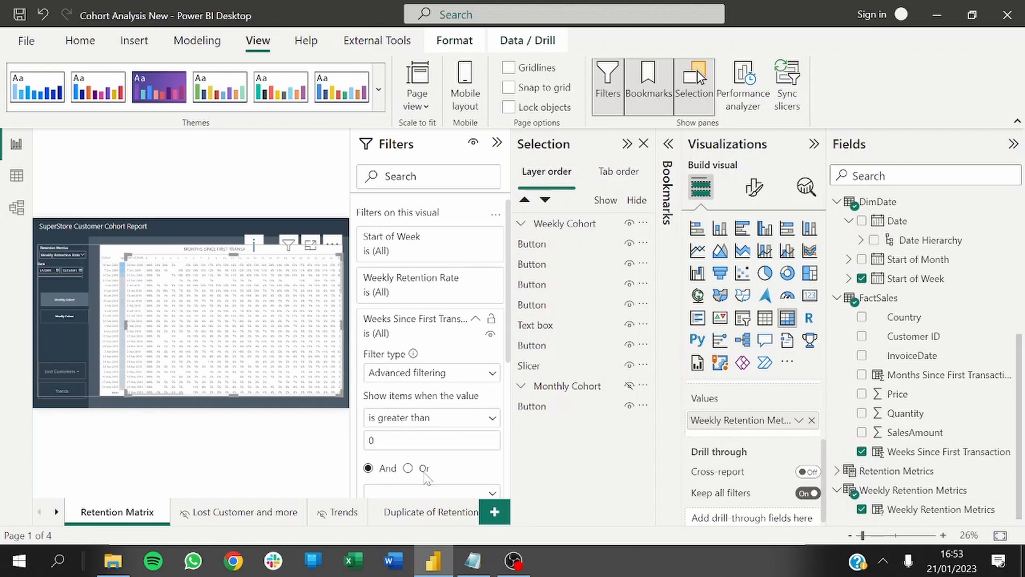
drag(509, 342, 510, 398)
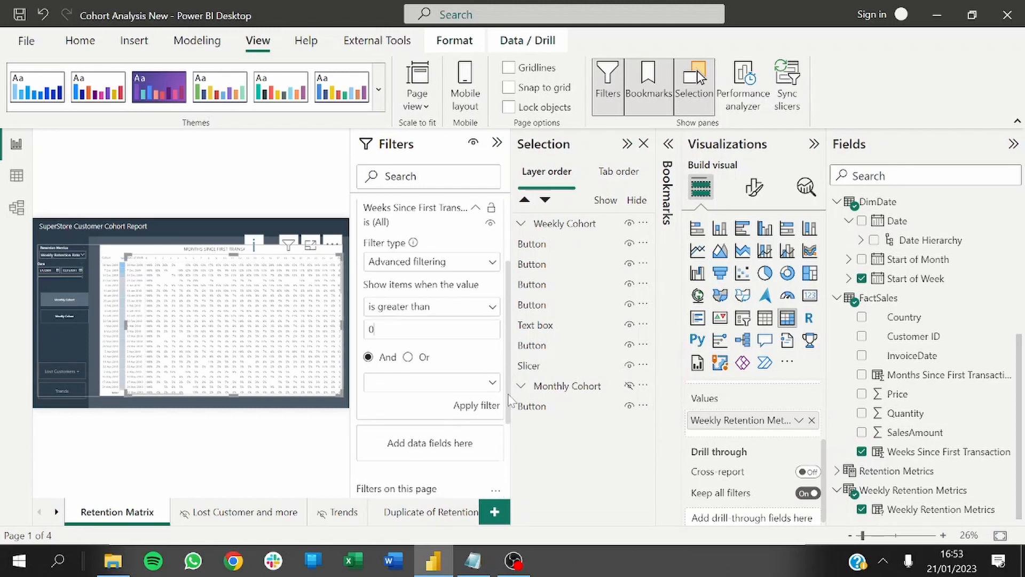
click(481, 404)
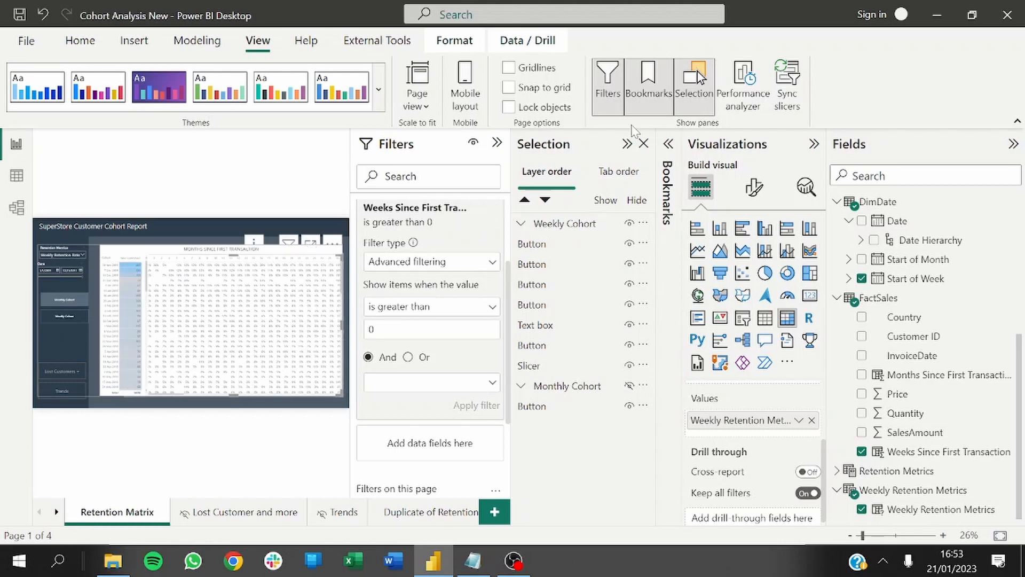
- Collapse the Selection, Visualizations, Fields and Filters panes and the ribbon to enlarge the report canvas
click(626, 144)
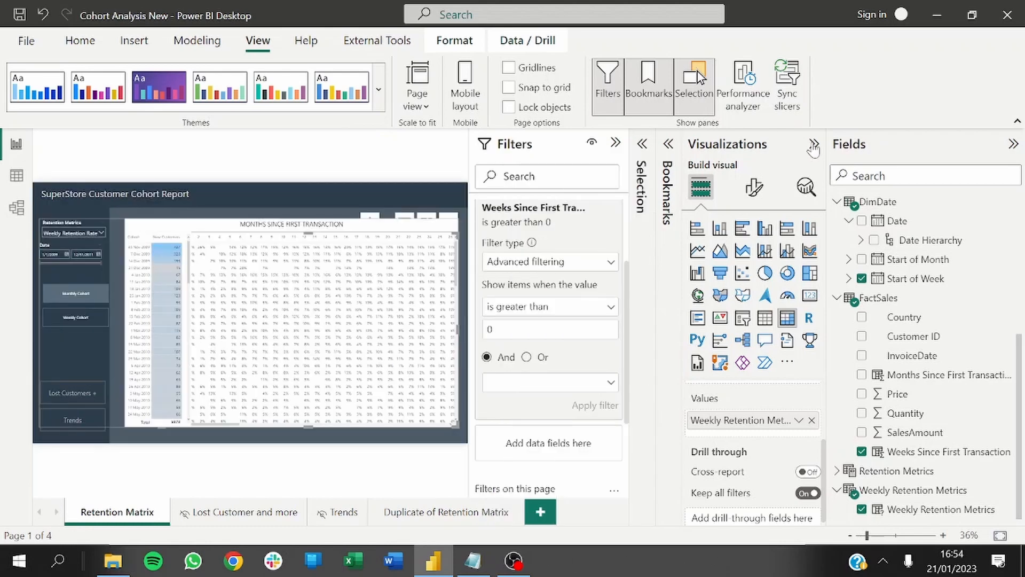
click(814, 144)
click(1012, 145)
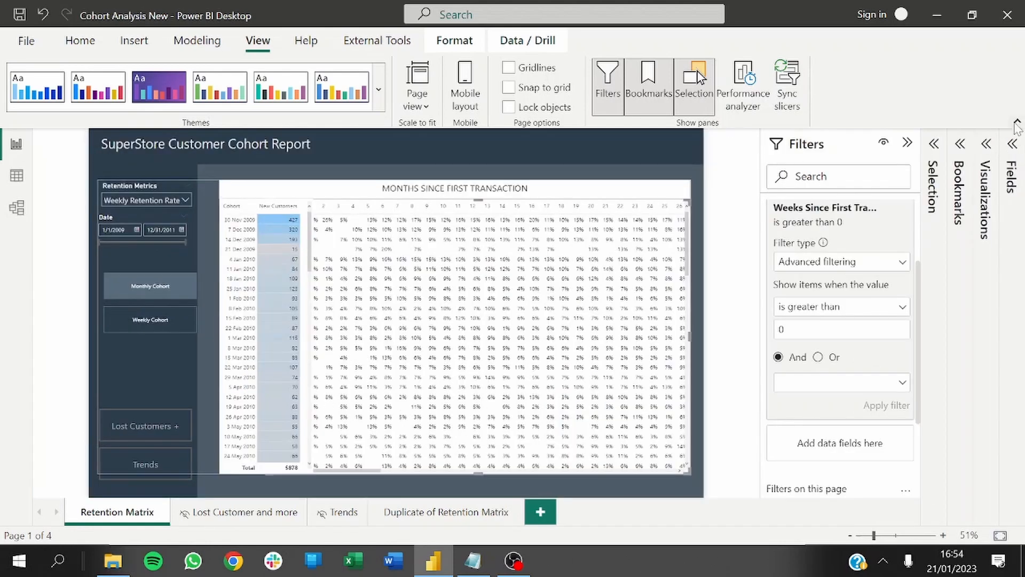
click(1016, 122)
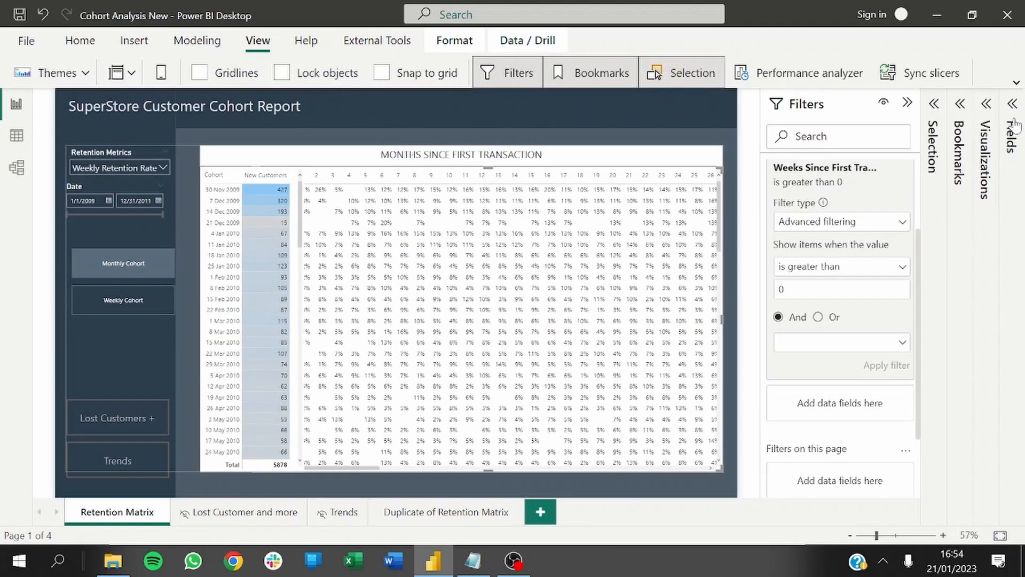
click(907, 104)
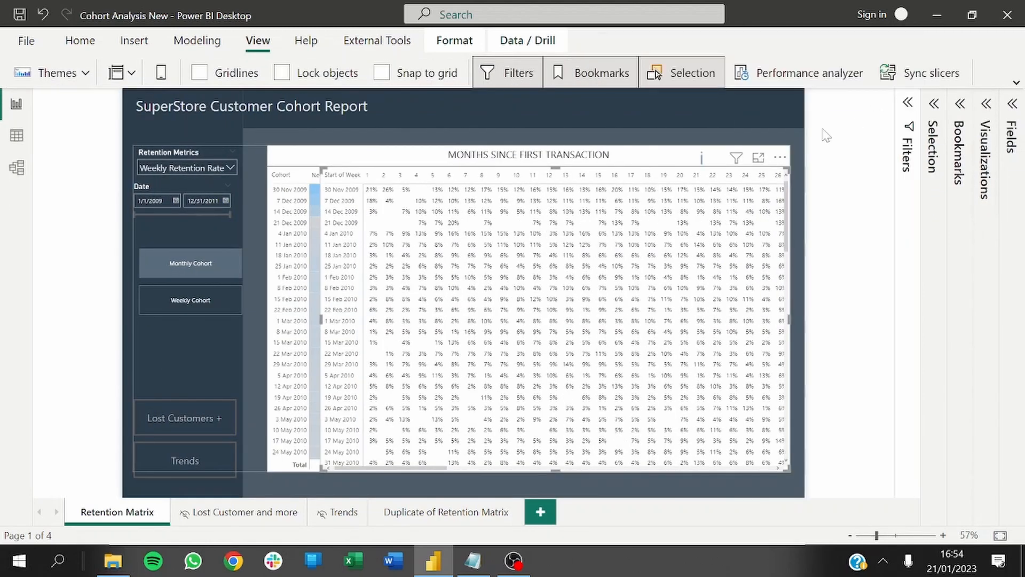
click(791, 139)
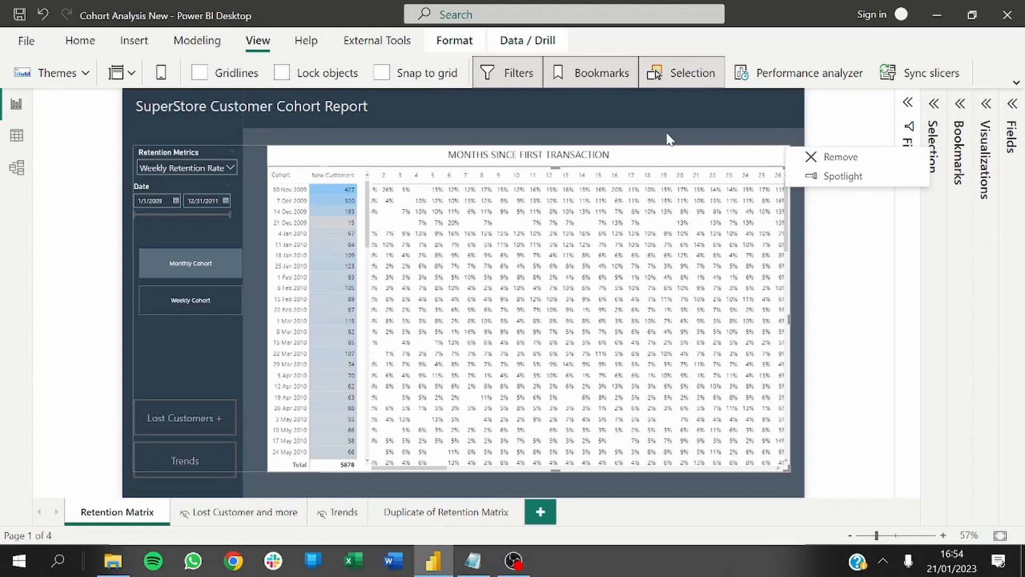
- Change the heading above the weekly cohort matrix to read WEEKS SINCE FIRST TRANSACTION
click(529, 139)
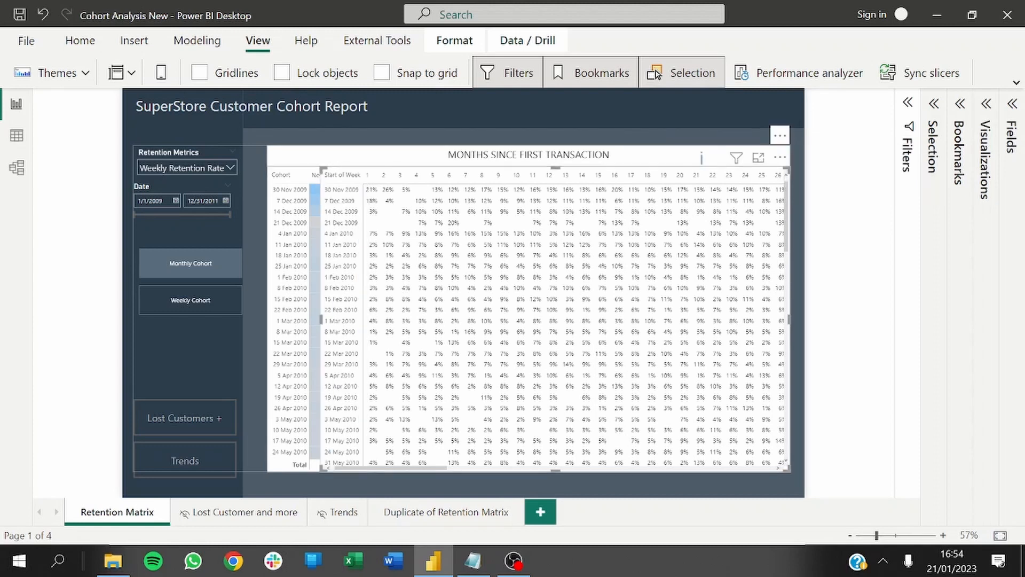
click(491, 154)
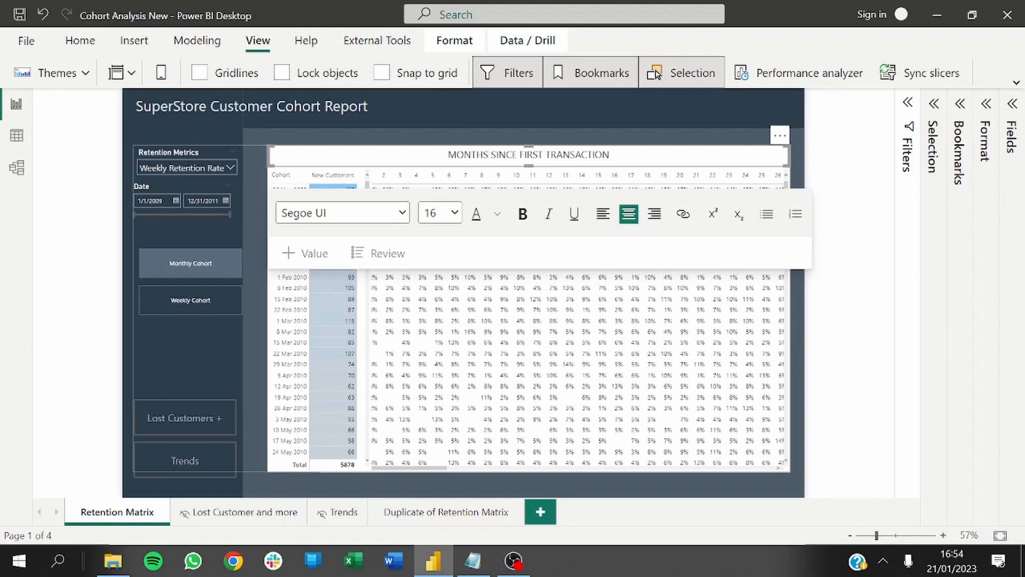
key(BackSpace)
key(BackSpace)
key(BackSpace)
key(BackSpace)
key(BackSpace)
key(BackSpace)
text(W)
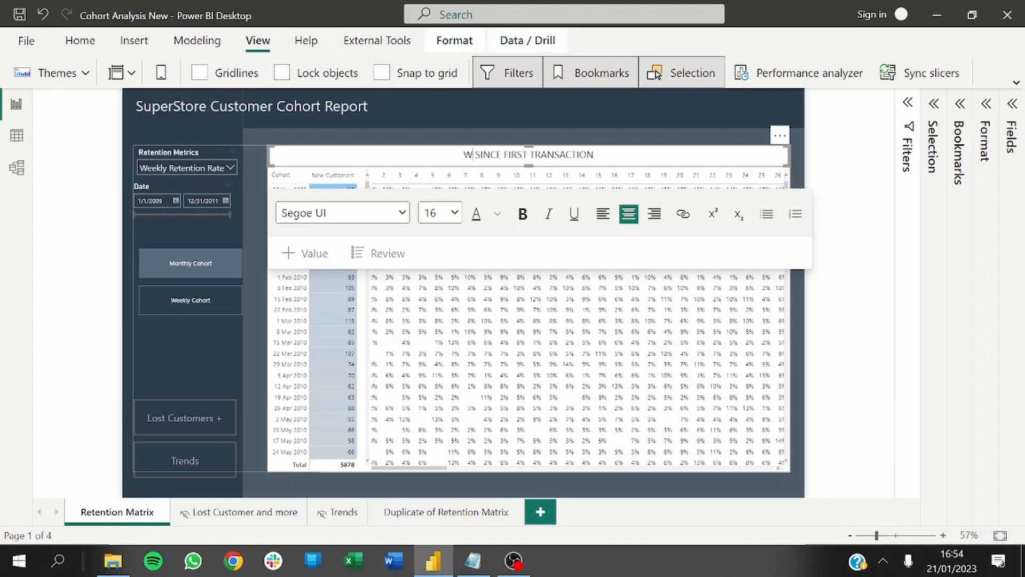
text(EE)
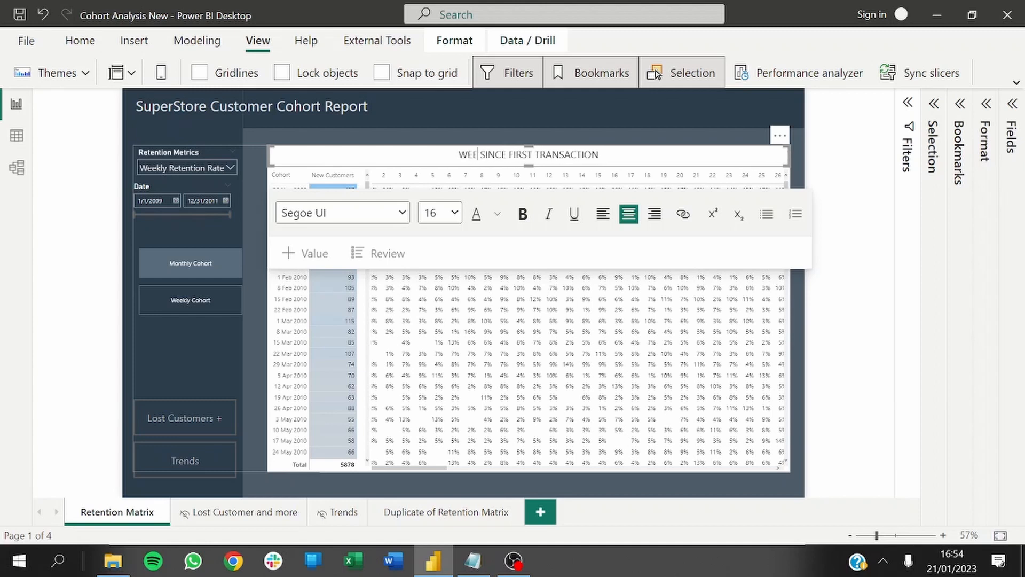
text(KS)
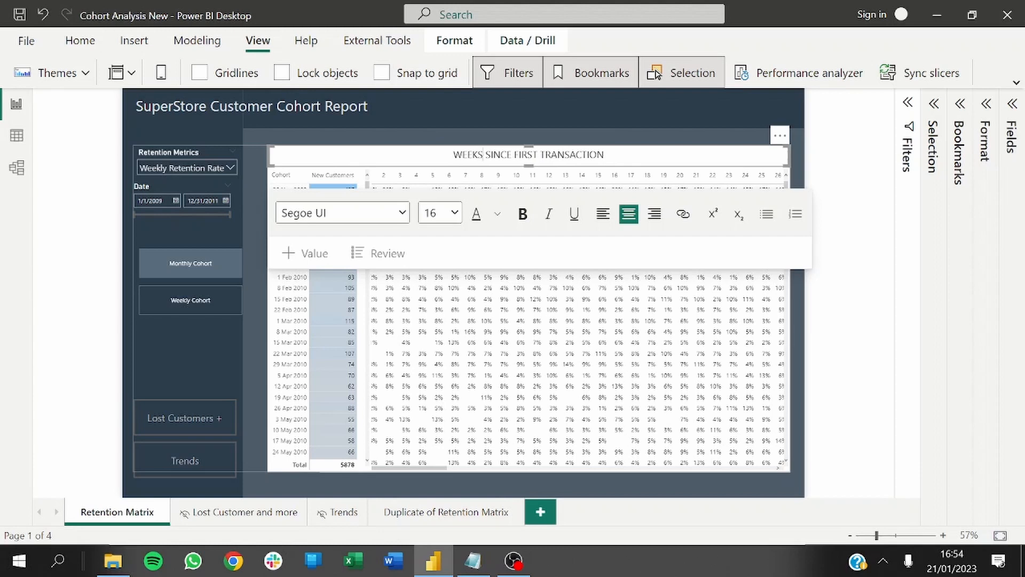
click(517, 140)
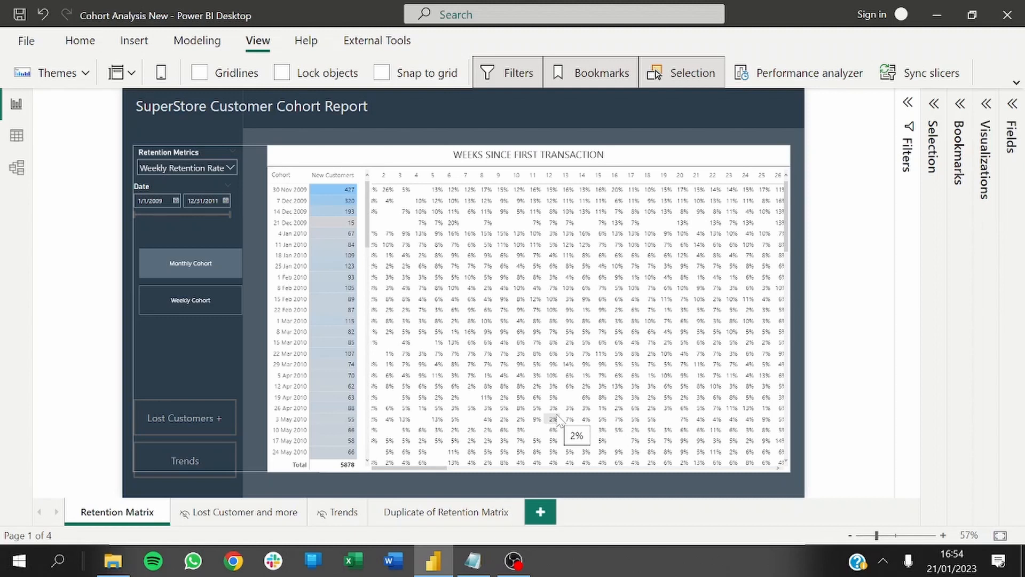
- Set the Date slicer's start date to 1/4/2010
click(176, 201)
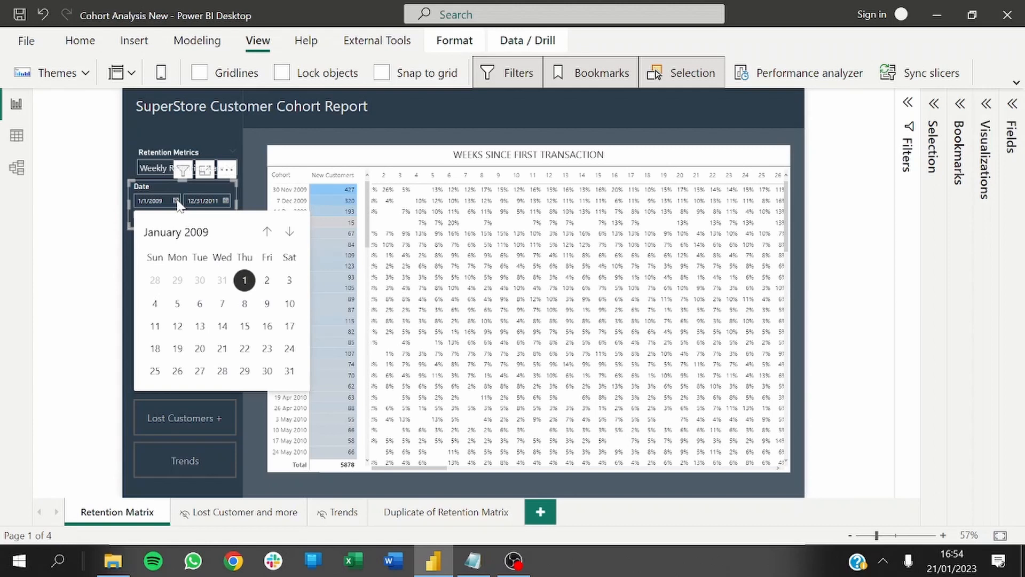
click(208, 235)
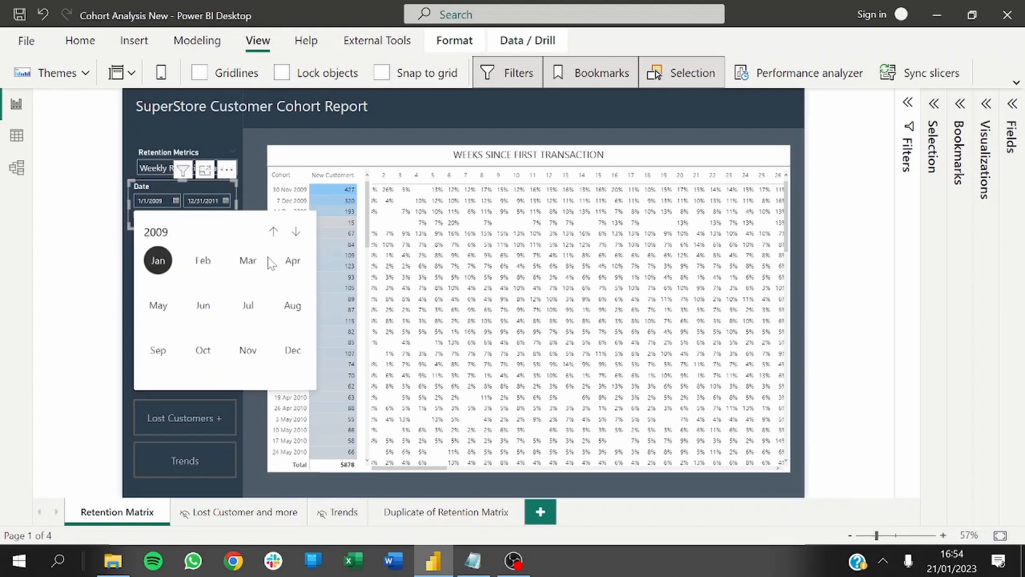
click(296, 232)
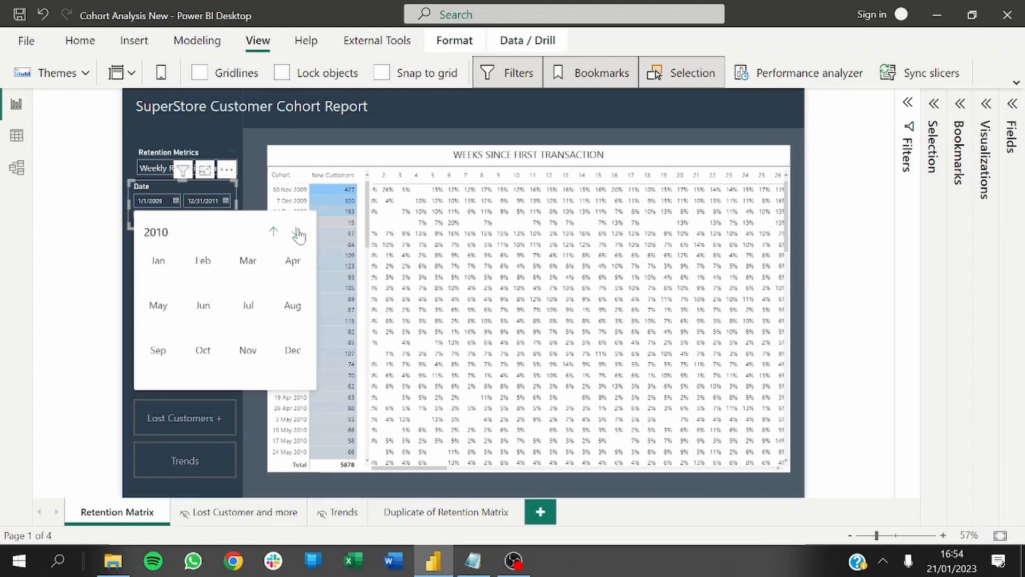
click(159, 262)
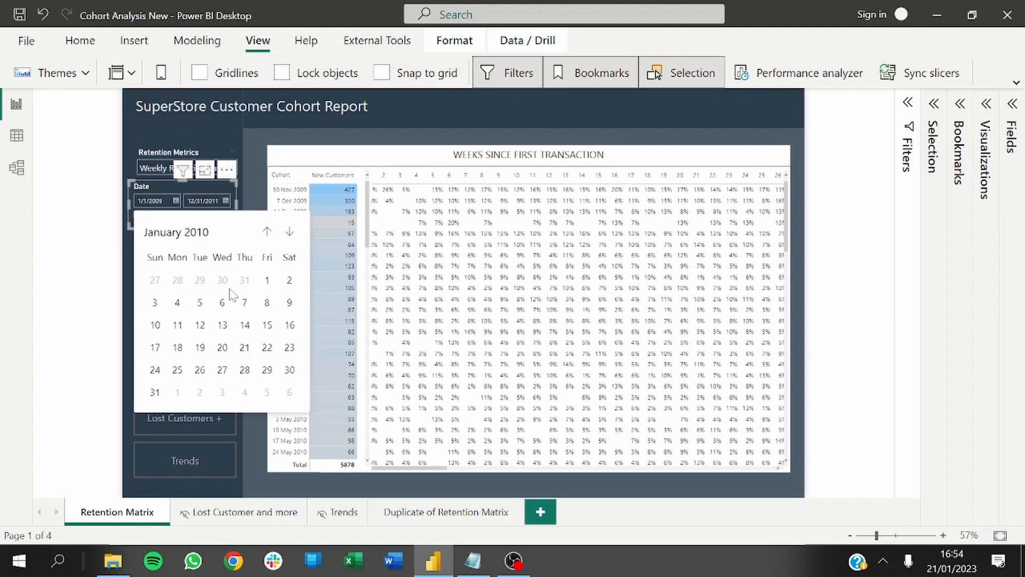
click(178, 303)
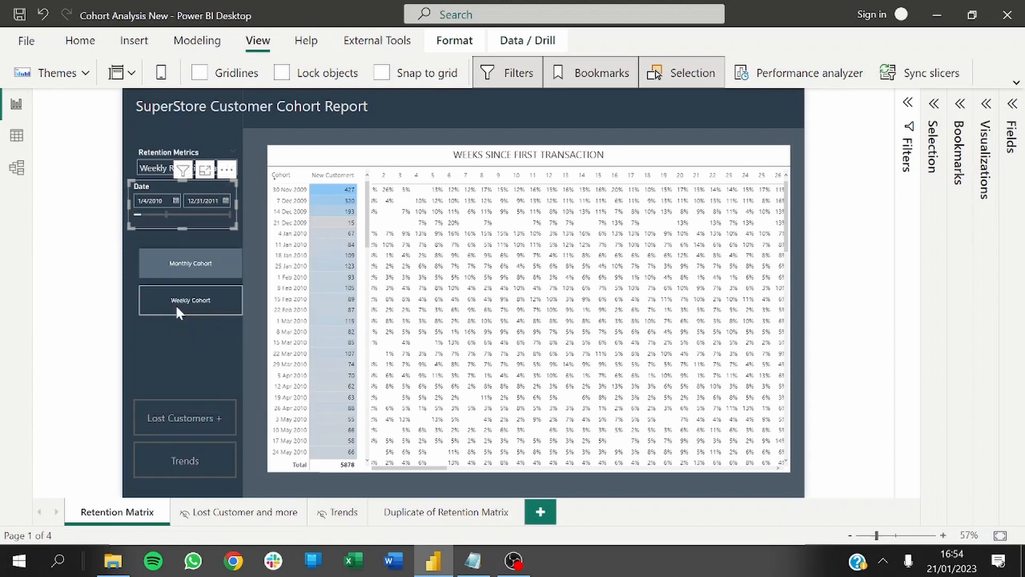
- Set the Date slicer's end date to 1/31/2010
click(225, 200)
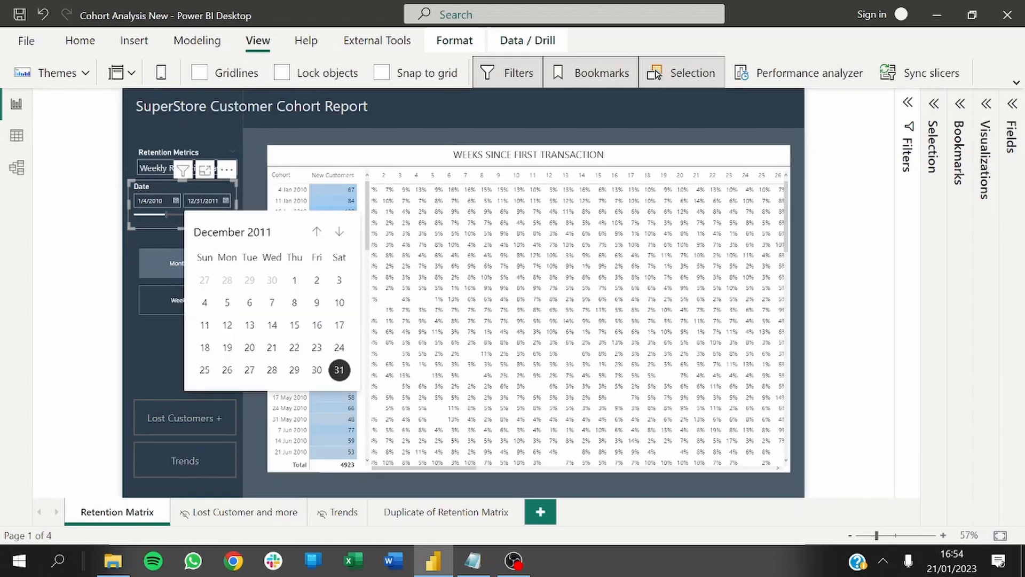
click(252, 238)
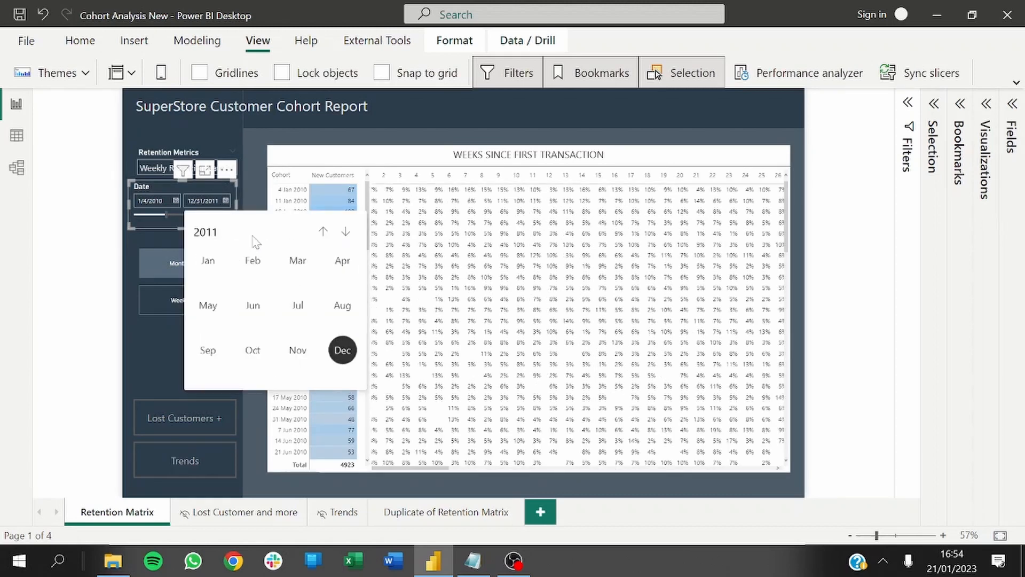
click(324, 231)
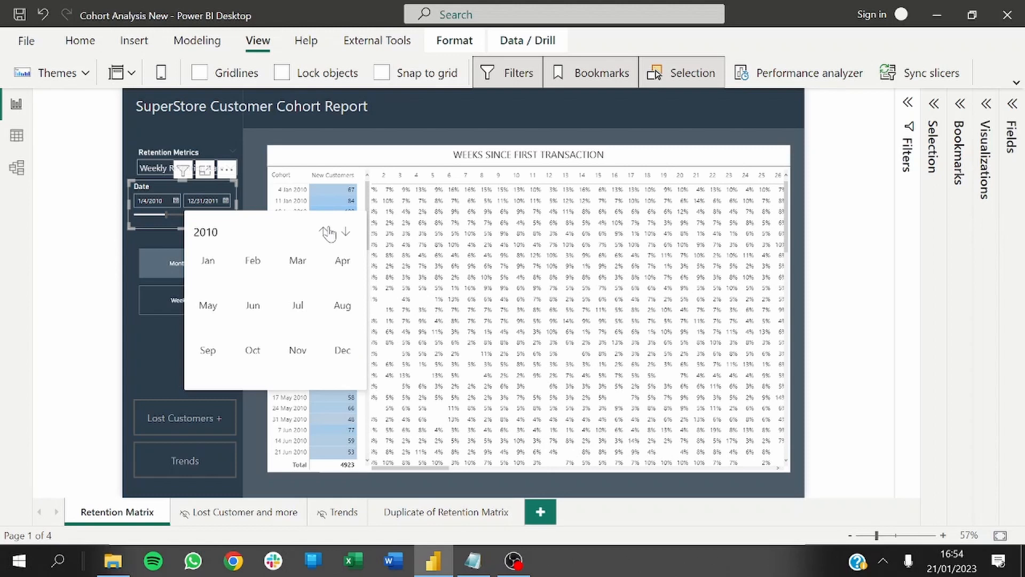
click(208, 261)
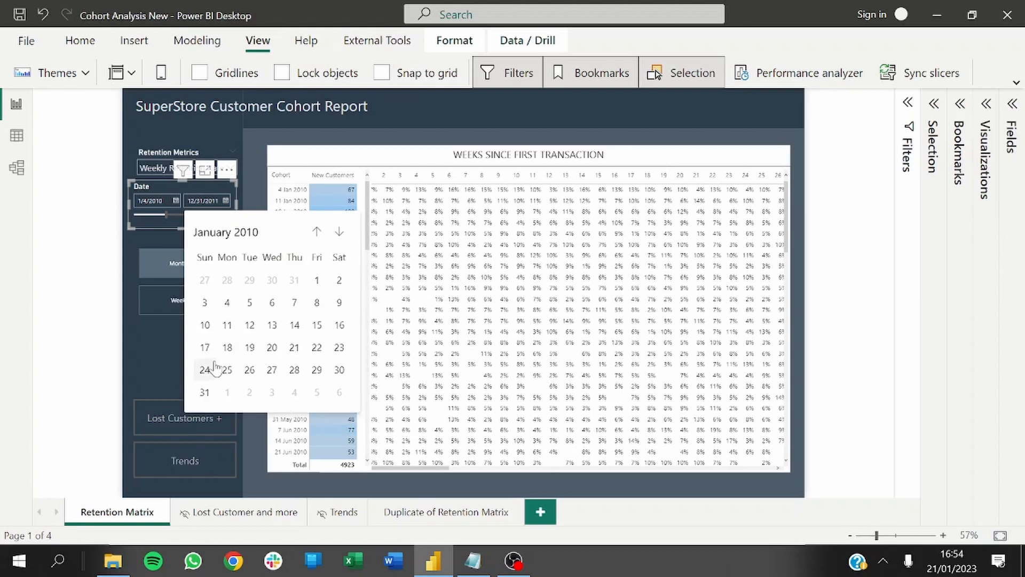
click(205, 393)
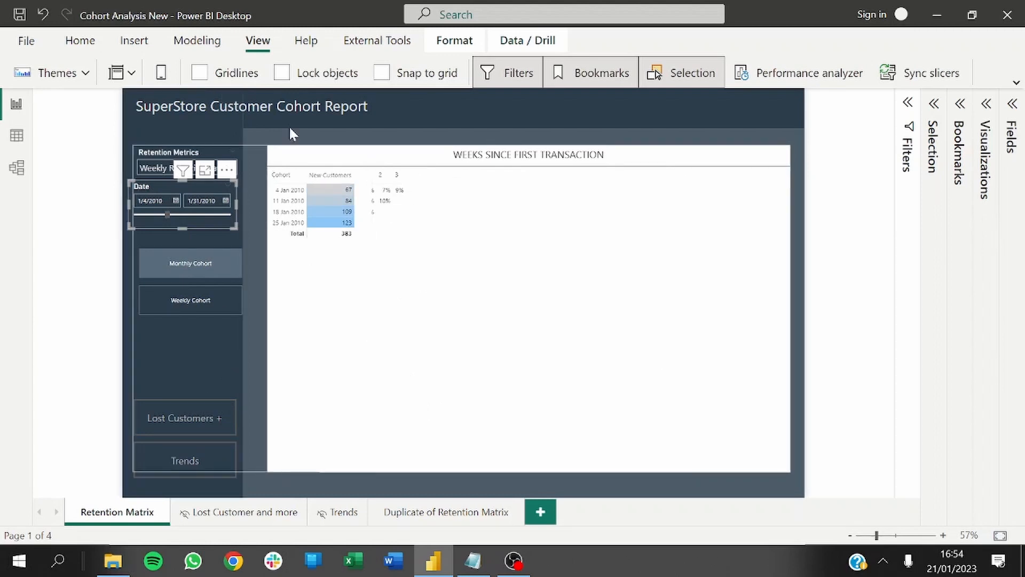
click(309, 139)
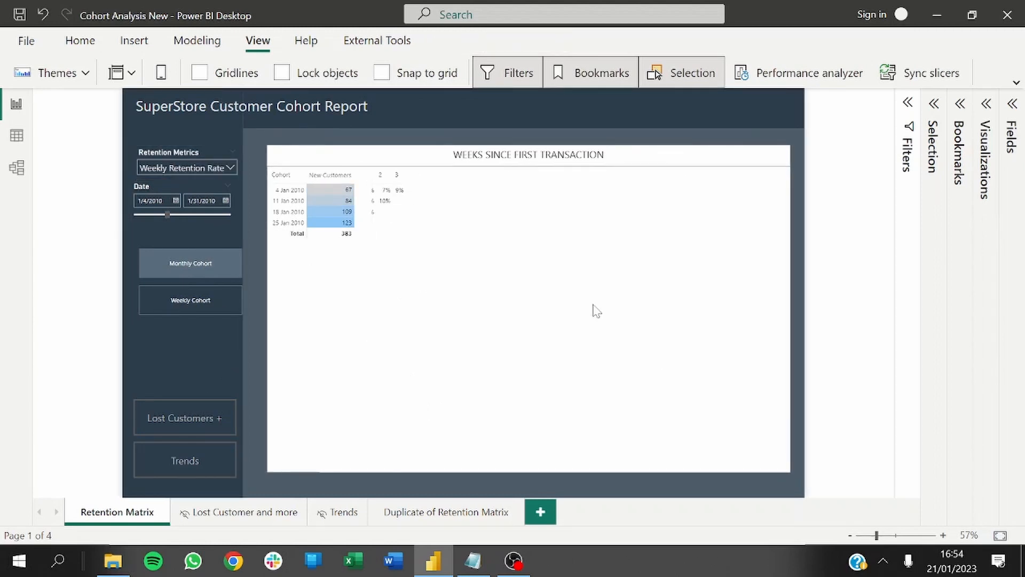
- Shift the weekly retention matrix's left edge slightly right to uncover the week 1 column beside the New Customers table
click(549, 427)
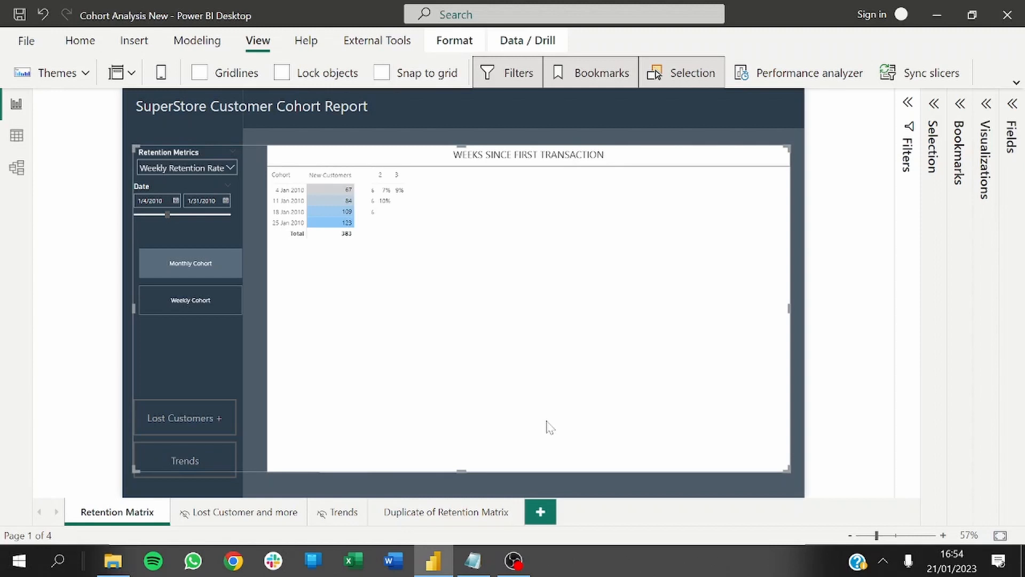
click(547, 438)
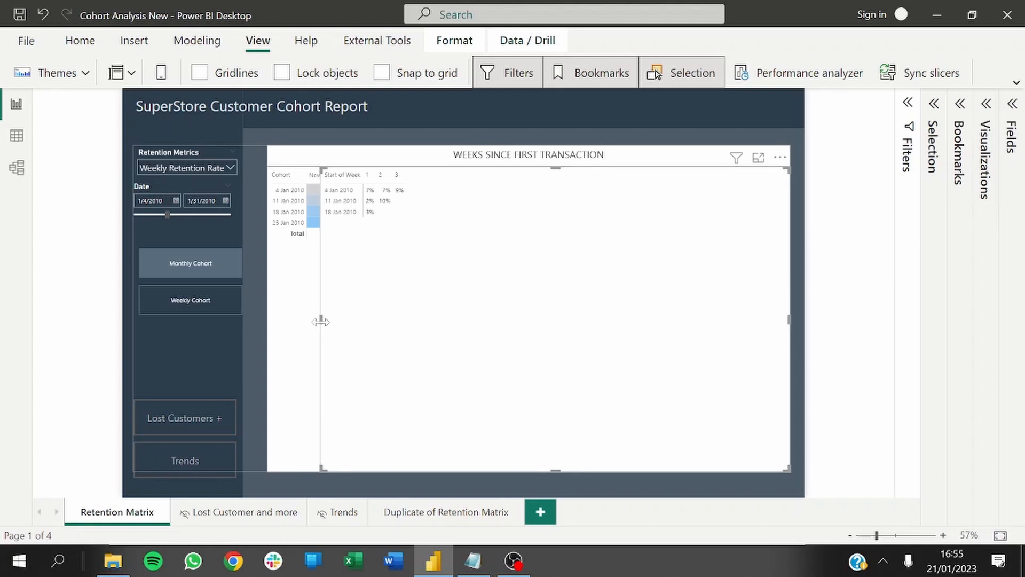
drag(320, 321, 328, 320)
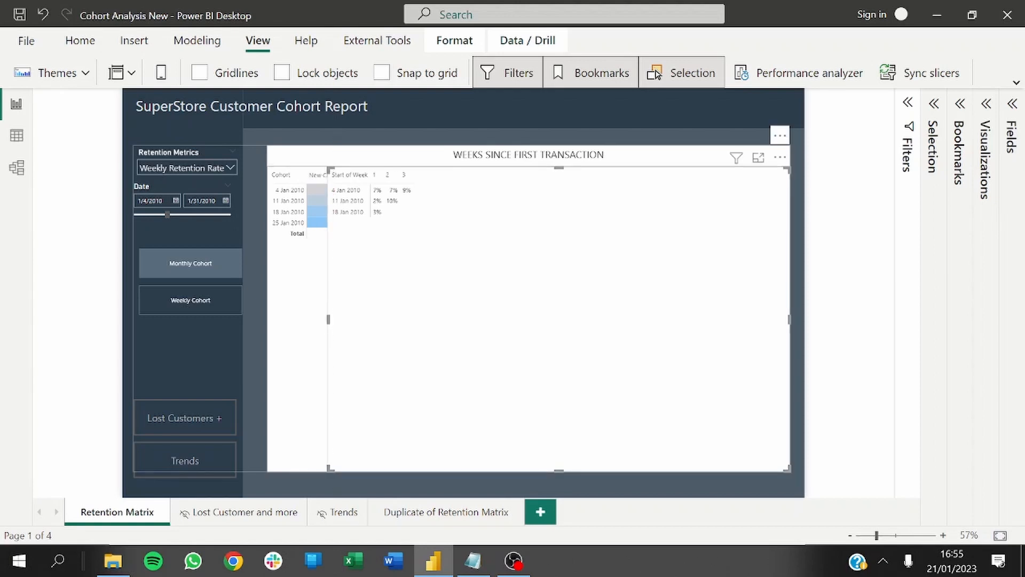
click(326, 125)
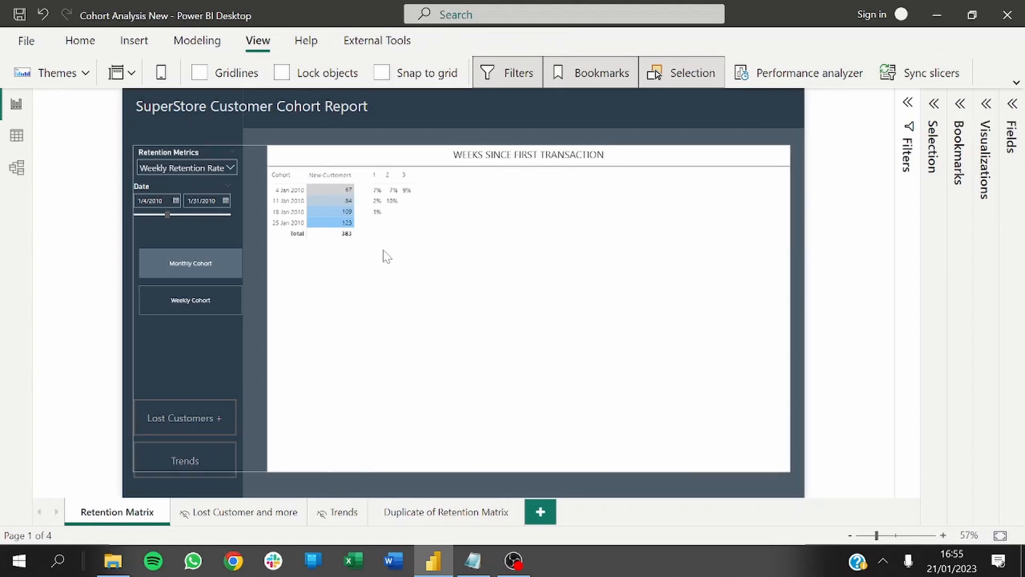
- Narrow the New Customers table and extend the retention matrix's left edge beneath it, bringing the week 1 column closer to New Customers
click(366, 203)
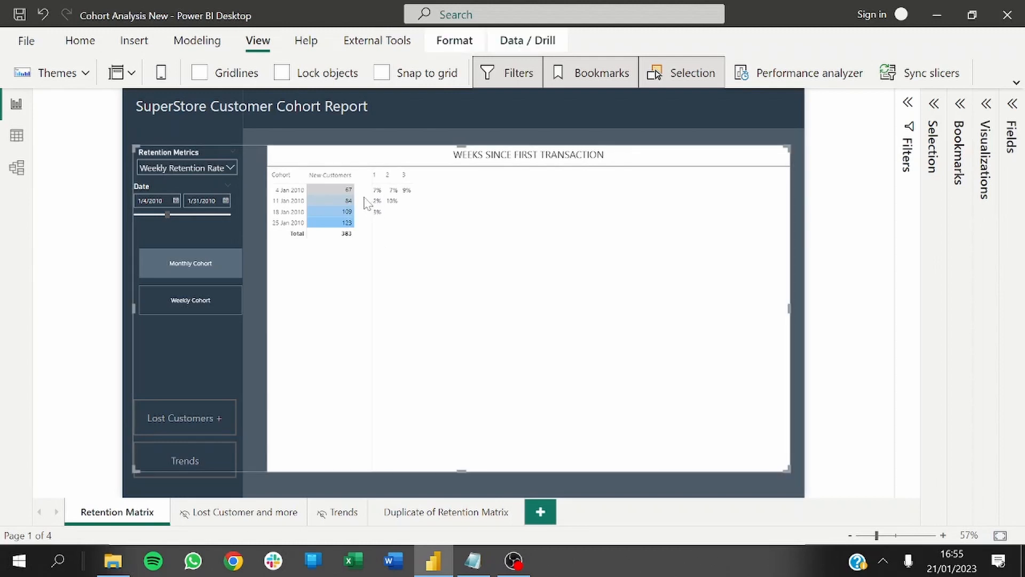
click(367, 235)
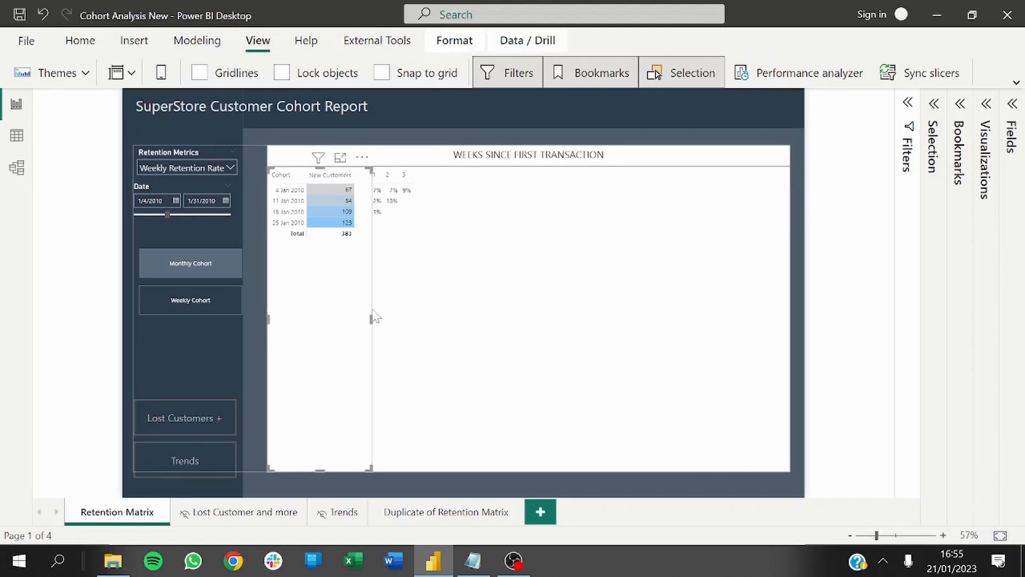
drag(371, 317, 357, 319)
click(414, 373)
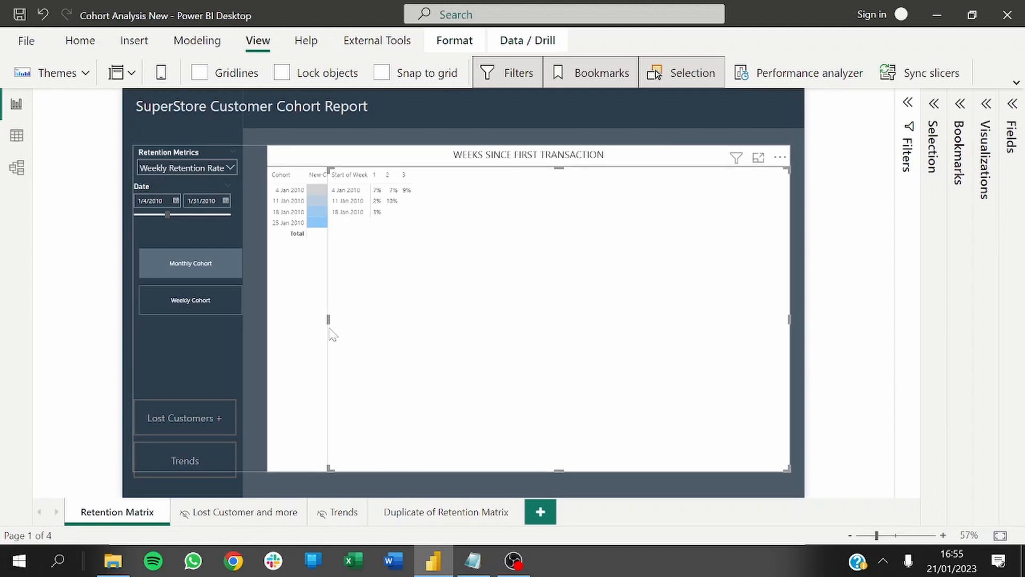
drag(328, 317, 317, 318)
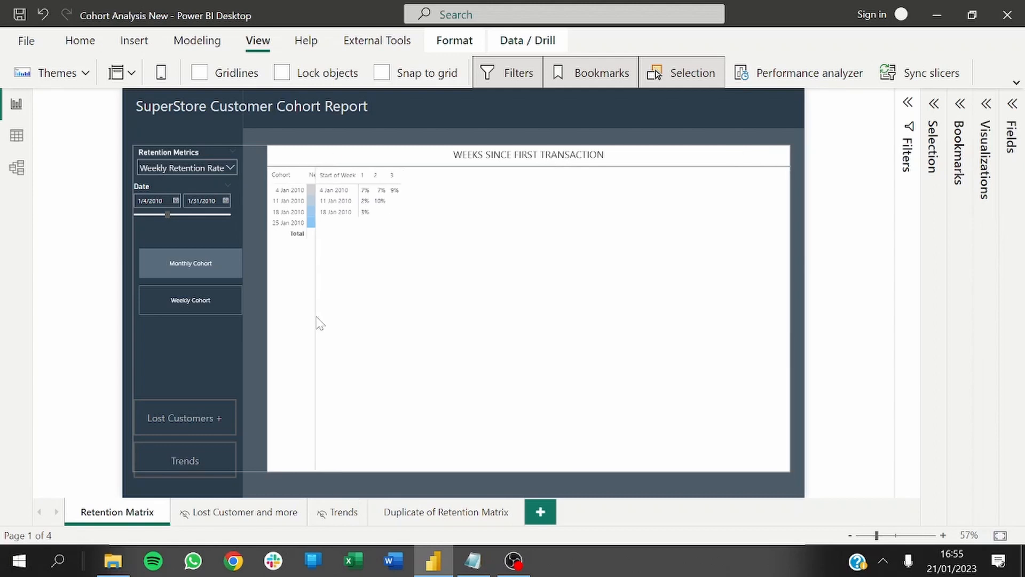
click(342, 142)
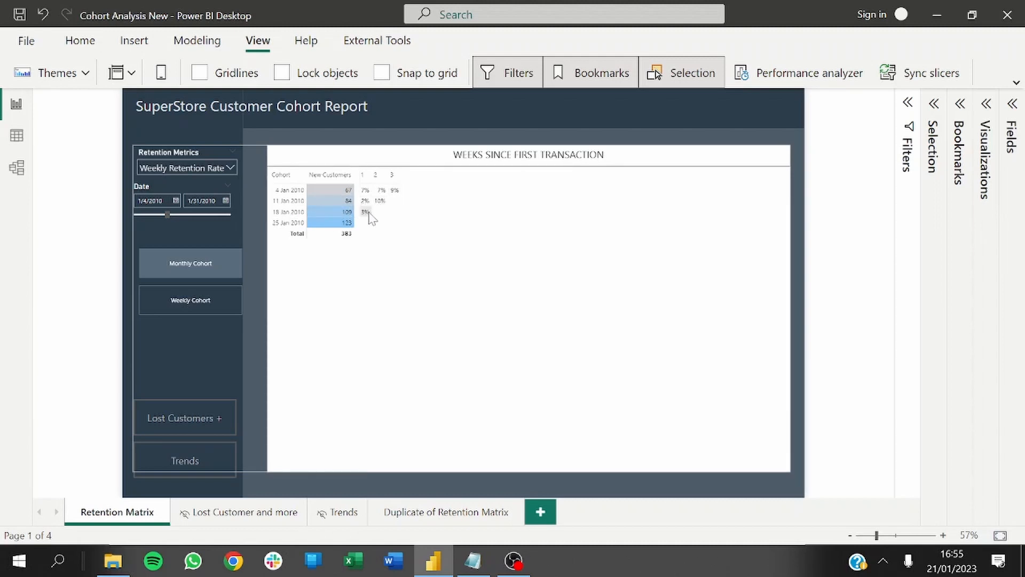
- Switch the Retention Metrics slicer through Weekly Cohort Performance and Weekly Churn Rate to Weekly Churned Customers
click(231, 169)
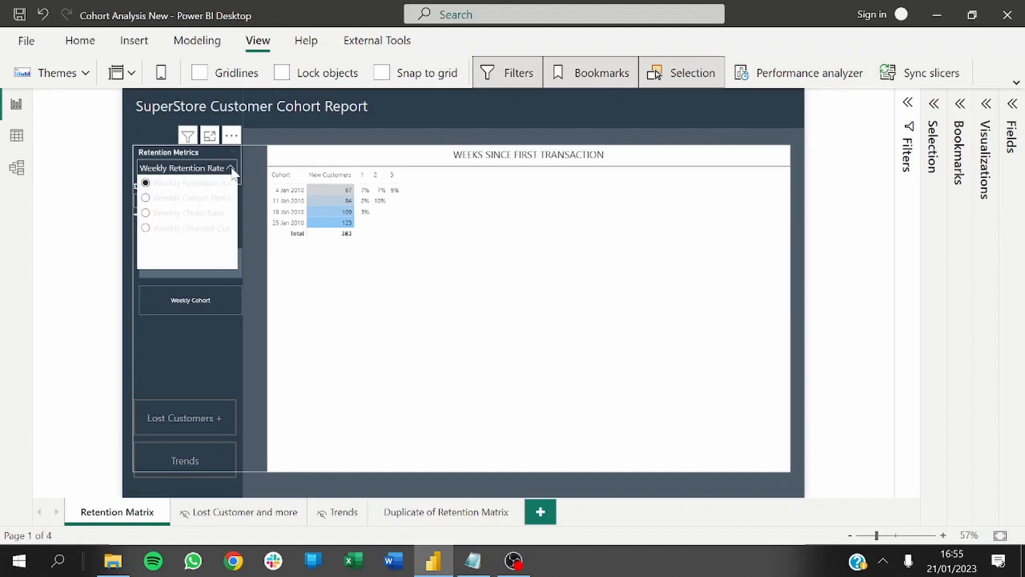
click(173, 200)
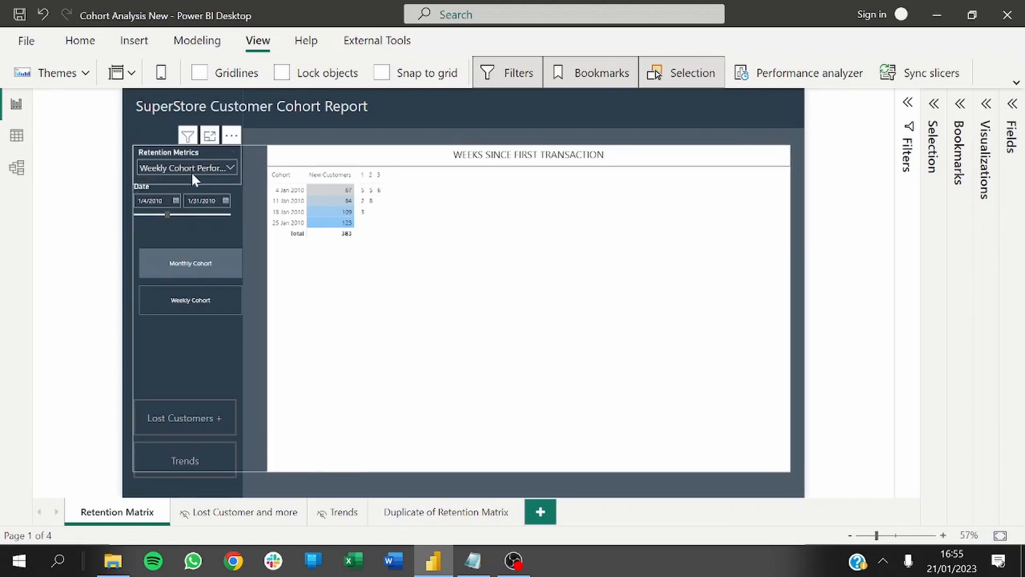
click(168, 169)
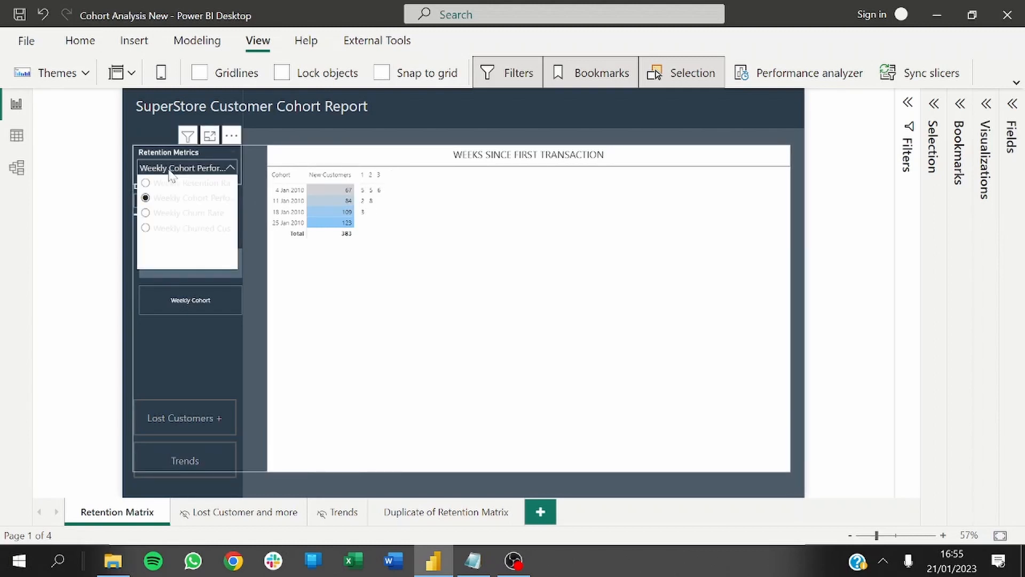
click(174, 213)
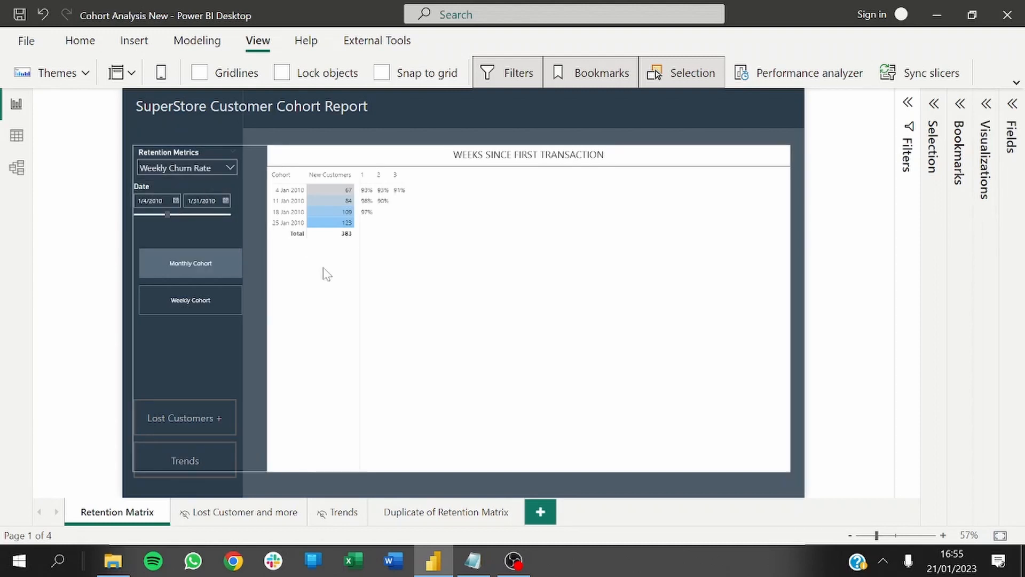
click(191, 169)
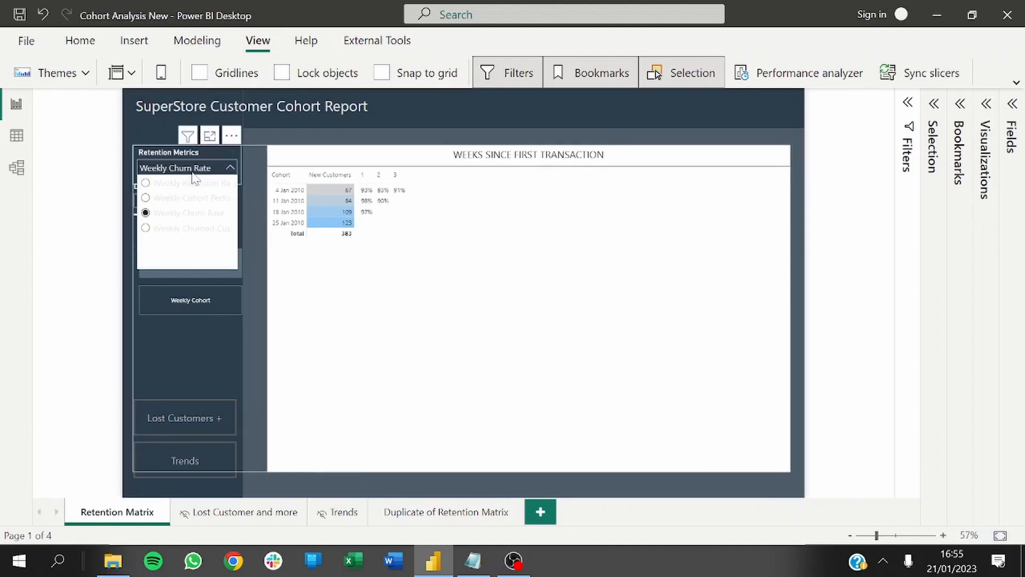
click(172, 228)
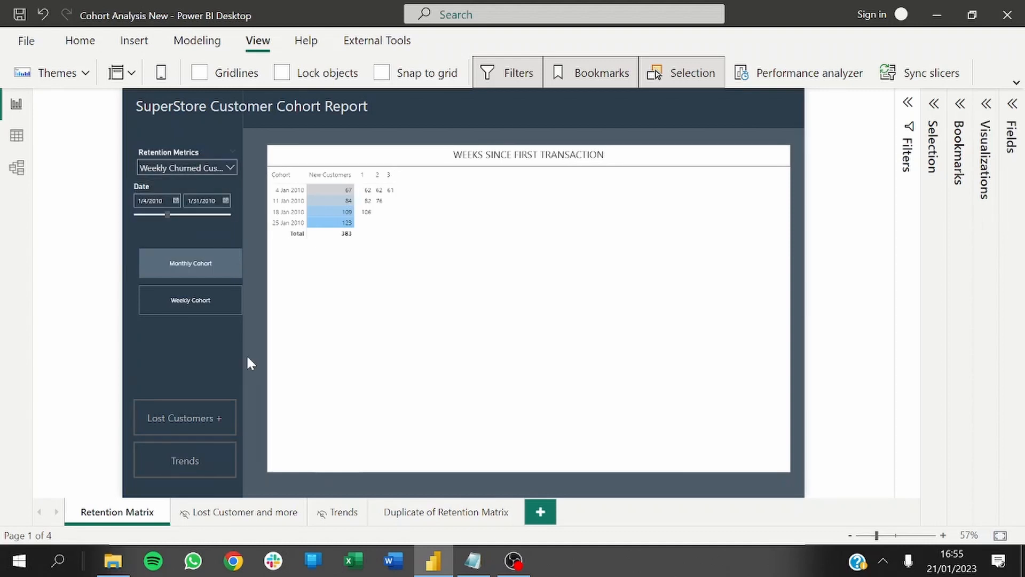
- Extend the Date slicer's end date to 2/7/2010
click(226, 201)
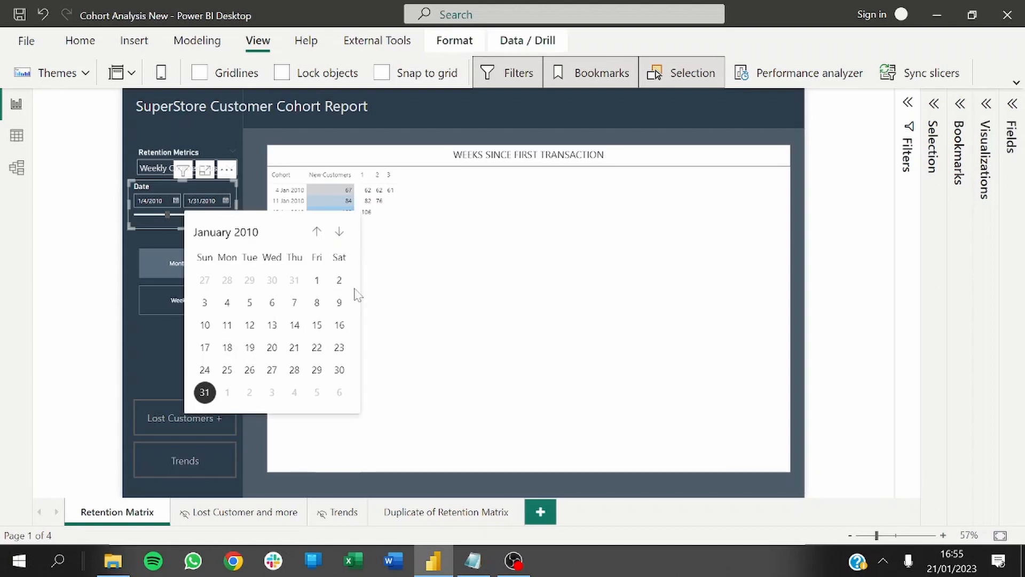
click(340, 233)
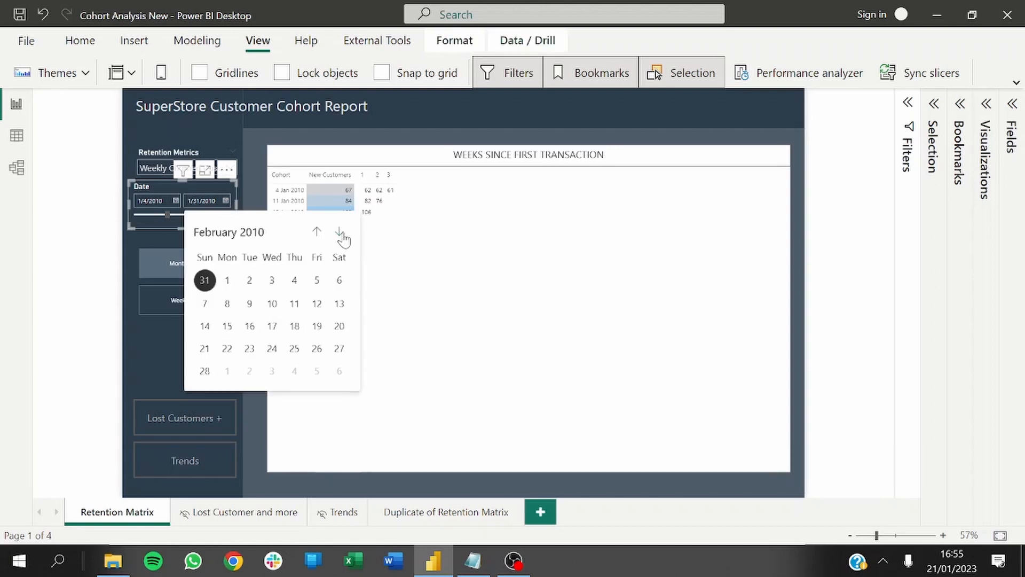
click(213, 305)
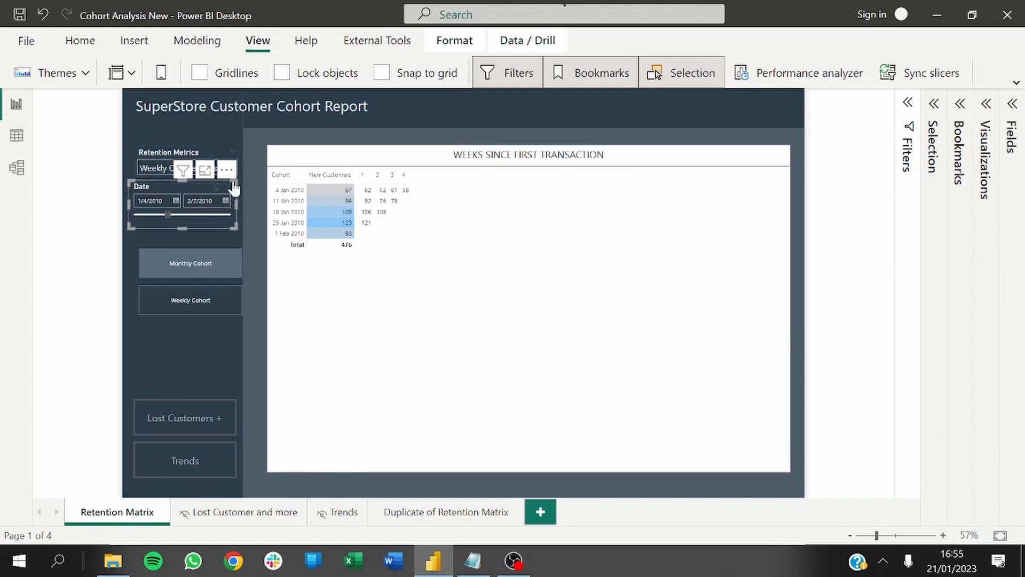
- Open the Weekly Retention Metrics table's formula and add the label "Retention Rate" as a fourth value in the Weekly Retention Rate row
click(253, 170)
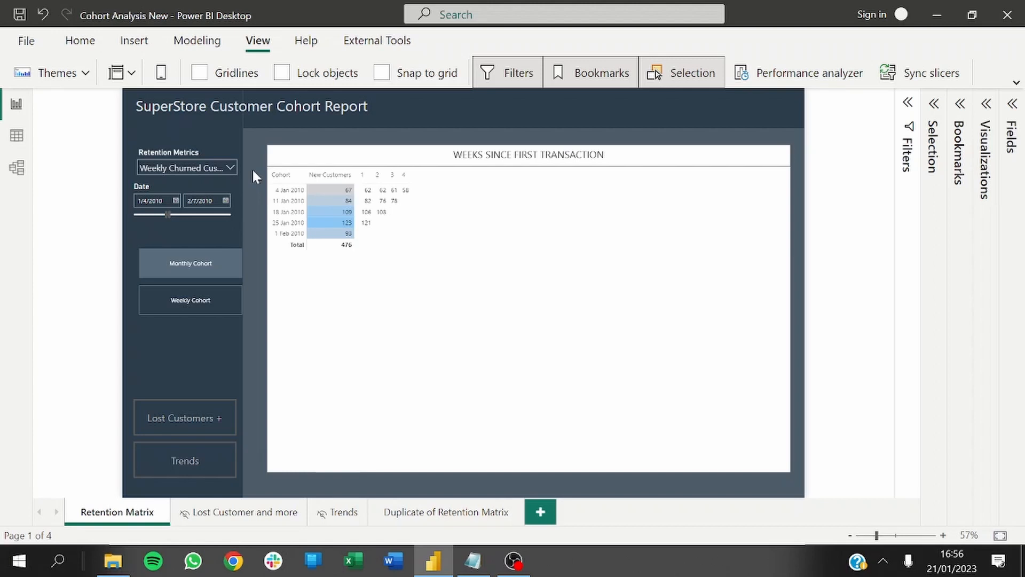
click(212, 168)
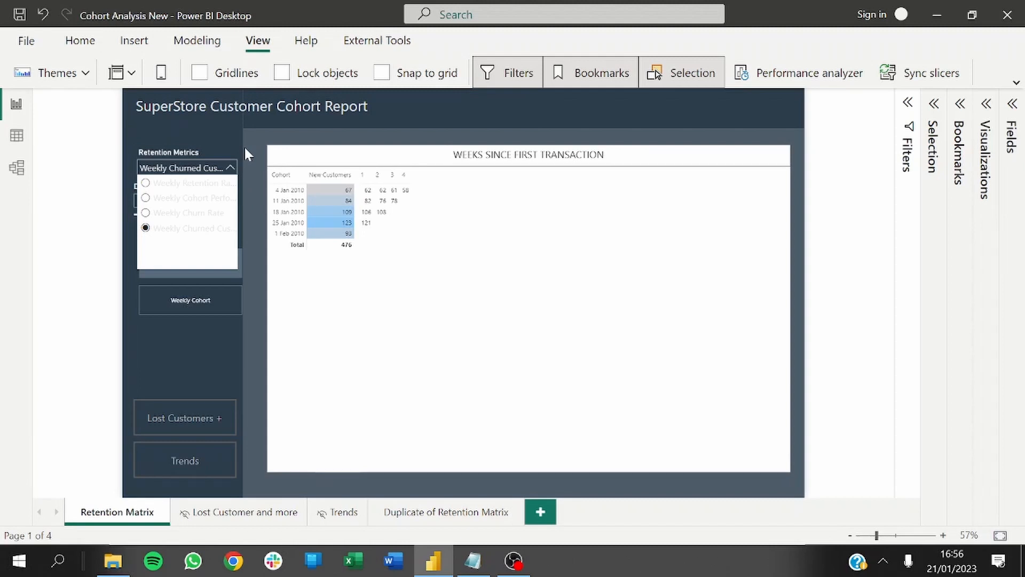
click(225, 167)
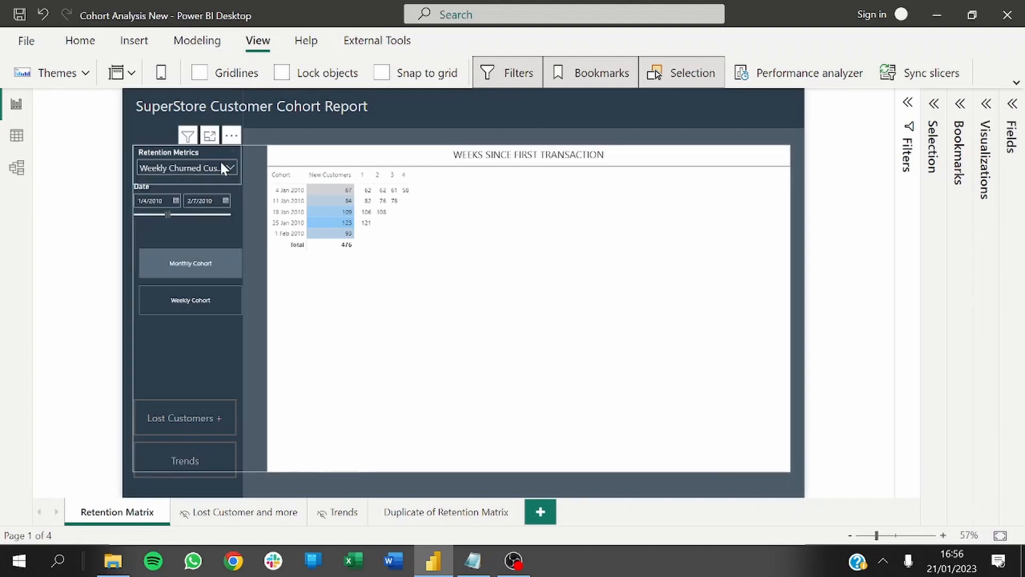
click(1012, 104)
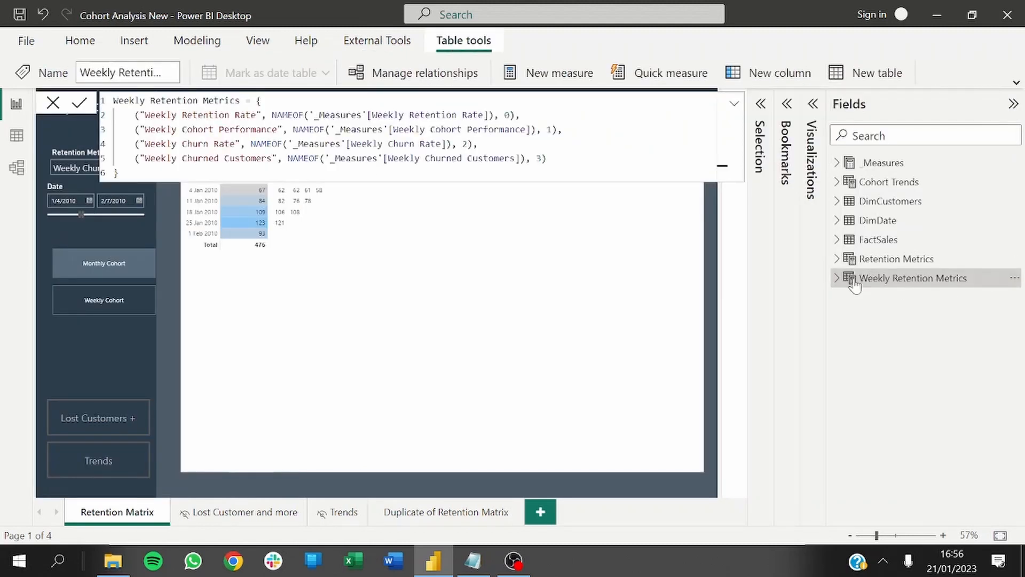
click(837, 278)
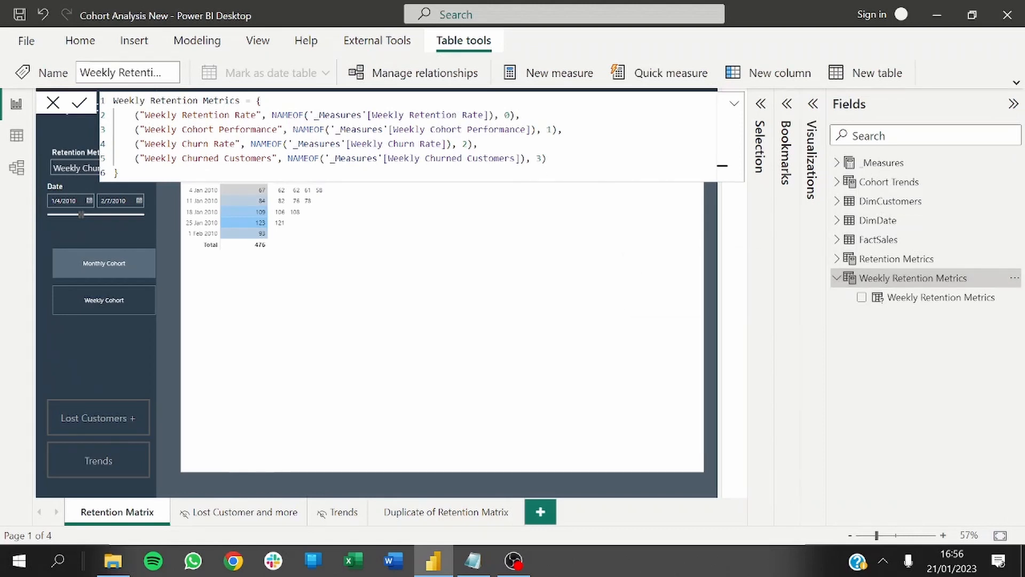
click(509, 115)
text(, "")
text(Reten)
text(tion Rate)
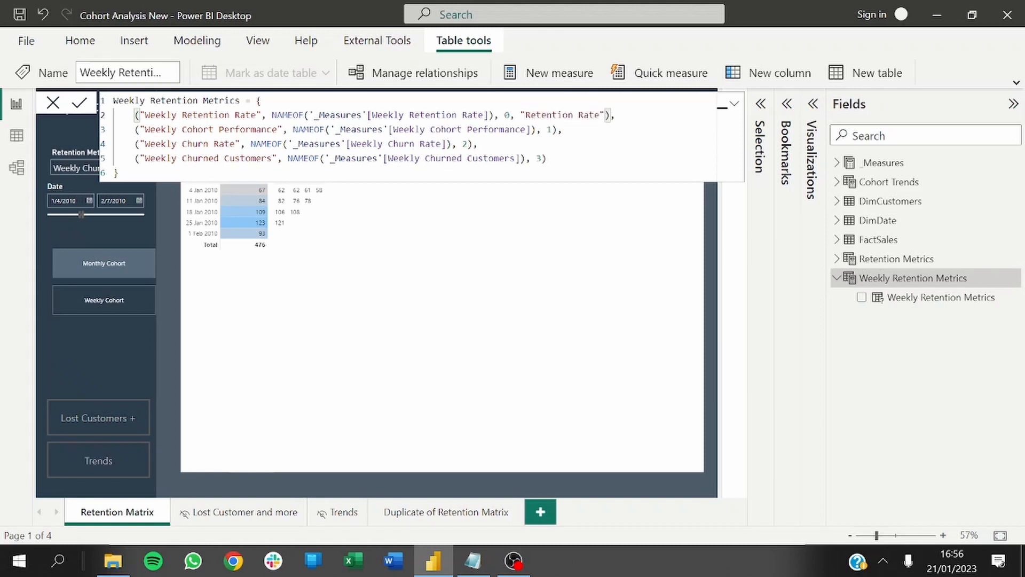
- Add the label "Cohort Performance" as a fourth value in the formula's Weekly Cohort Performance row
click(552, 130)
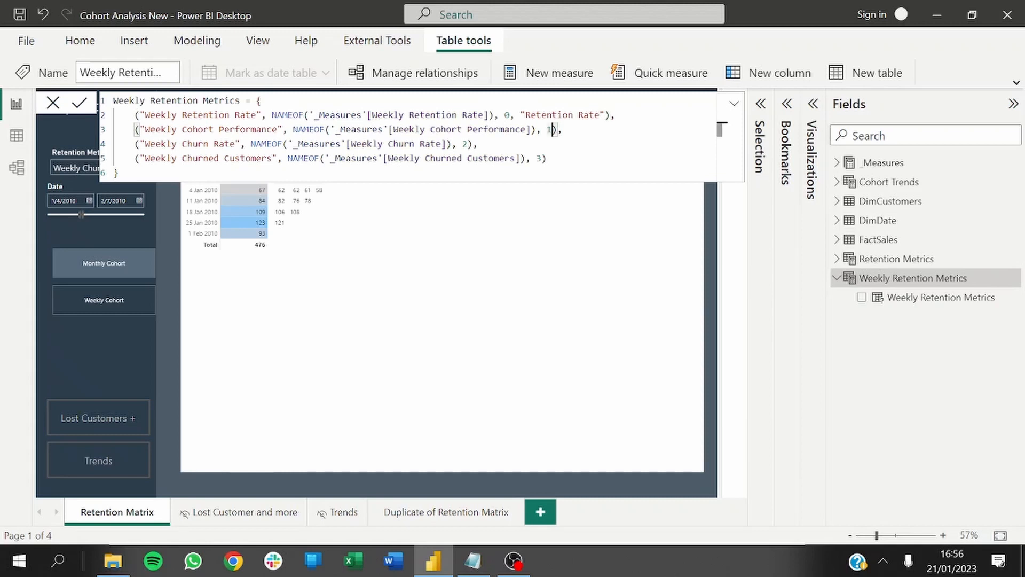
text(, )
text("Cohort)
key(BackSpace)
key(BackSpace)
key(BackSpace)
key(BackSpace)
key(BackSpace)
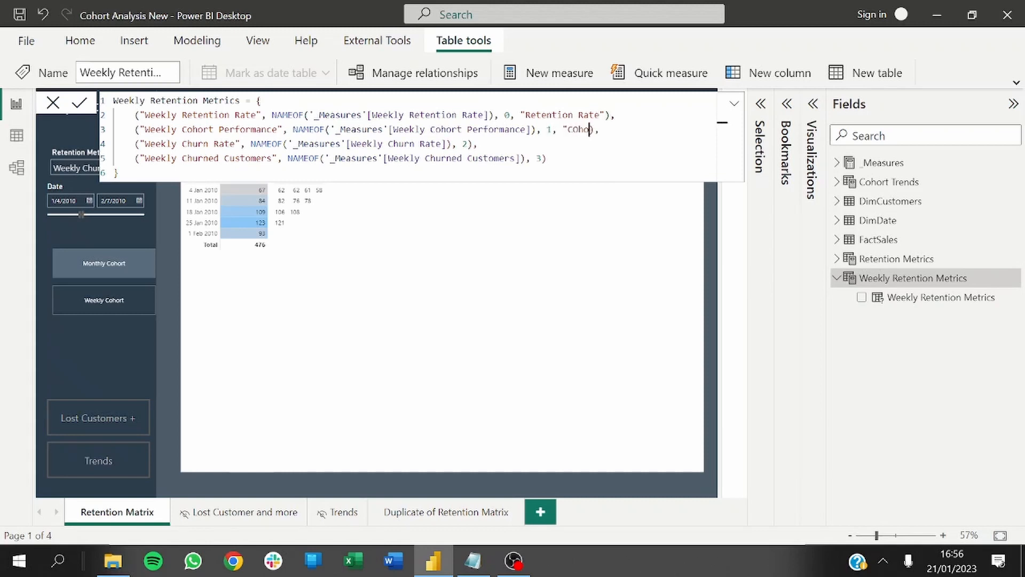
text(ohort Performance)
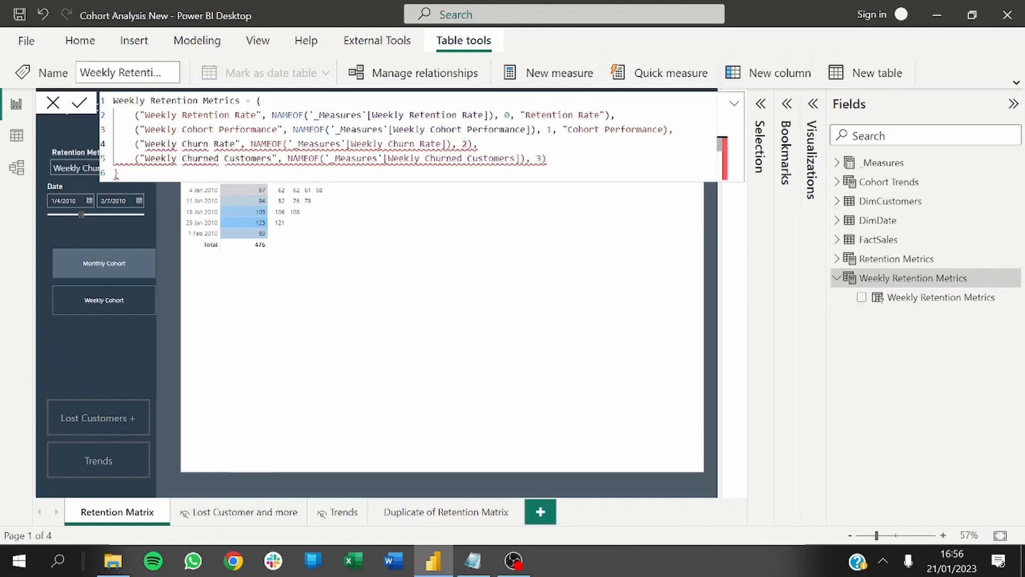
click(668, 129)
text(")
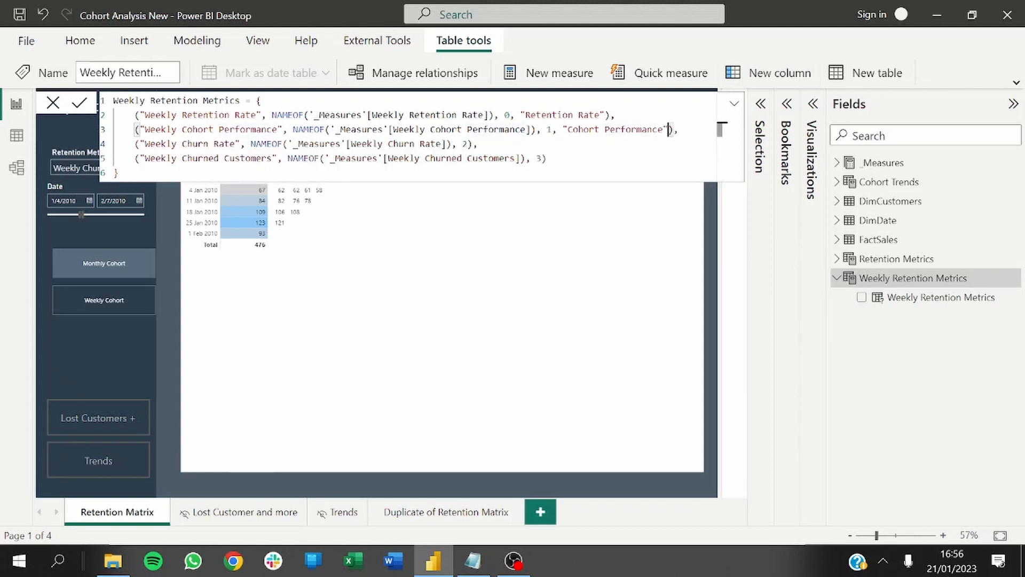
- Add the label "Churn Rate" as a fourth value in the formula's Weekly Churn Rate row
key(Down)
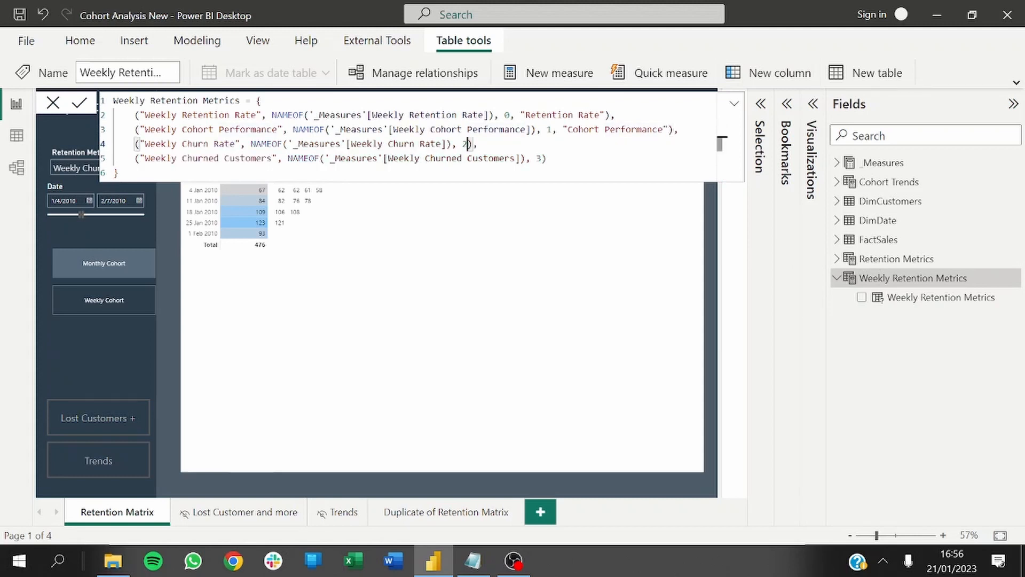
key(Left)
key(Left)
text(, "Churn Ra)
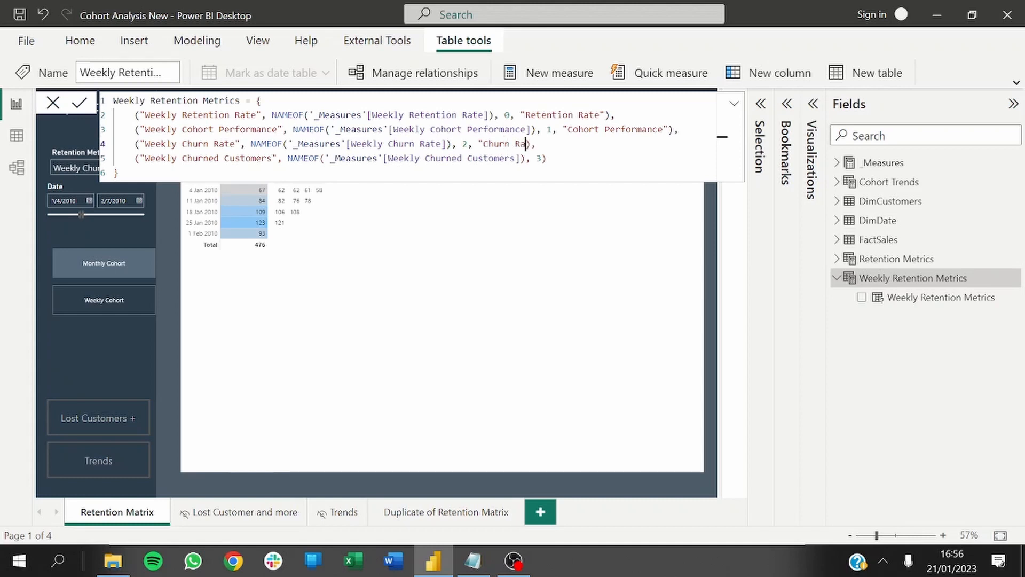
text(te")
- Add the label "Churned Customers" to the formula's Weekly Churned Customers row and commit the table formula
key(Down)
text(, )
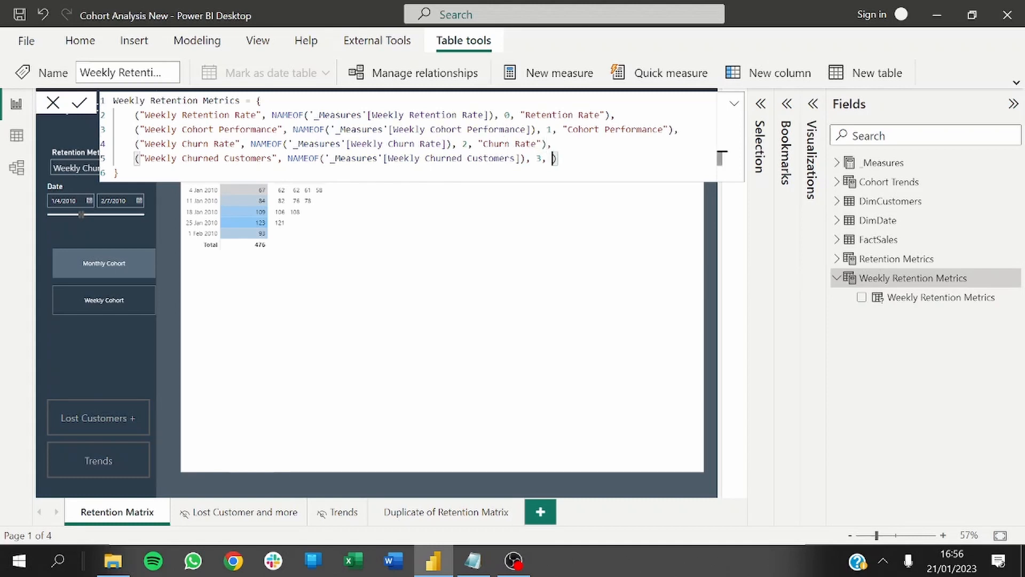
text("Weekly)
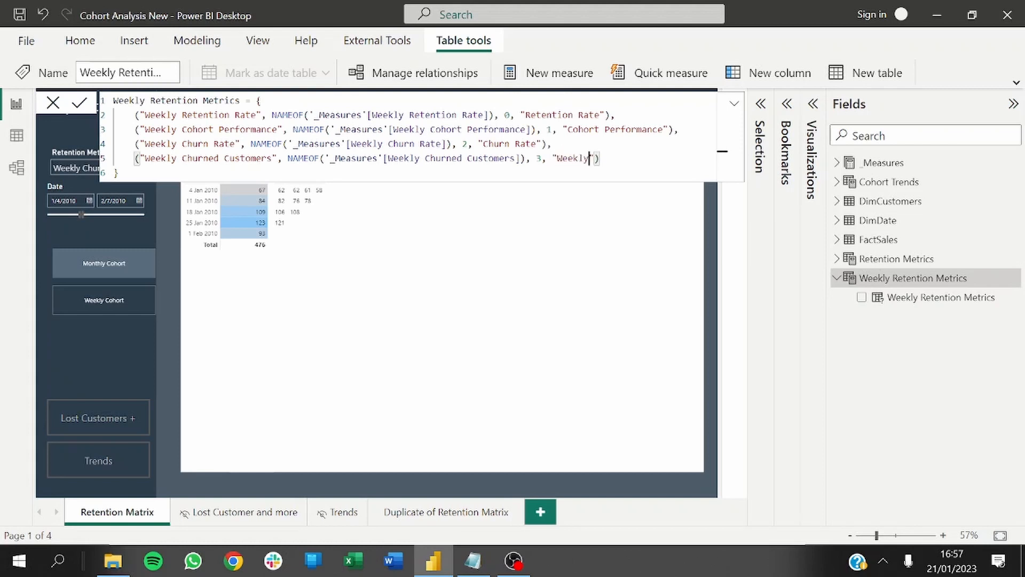
text( Ch)
key(BackSpace)
key(BackSpace)
key(BackSpace)
key(BackSpace)
key(BackSpace)
key(BackSpace)
key(BackSpace)
key(BackSpace)
key(BackSpace)
text(Churned Custo)
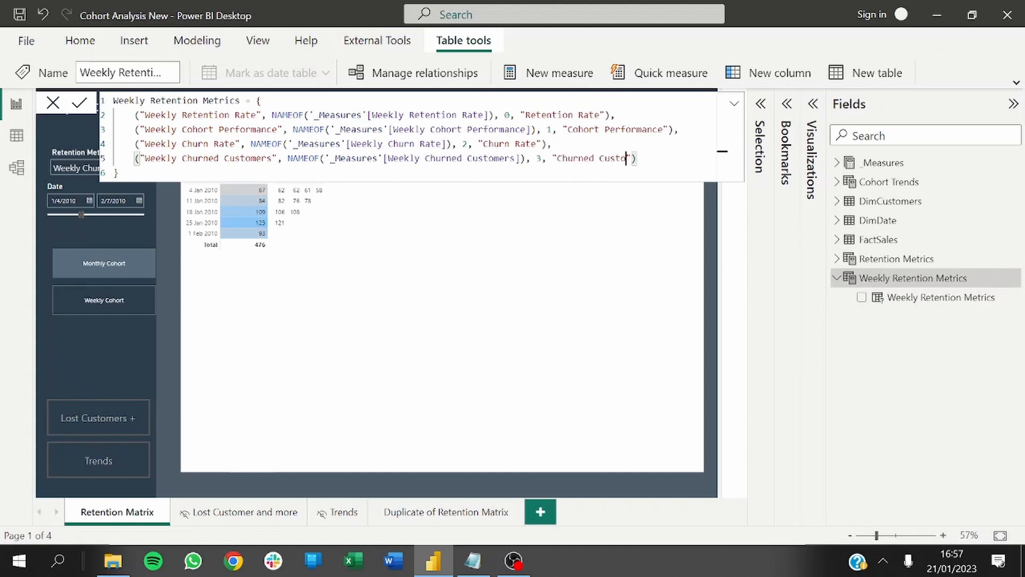
text(mers)
click(119, 172)
key(Return)
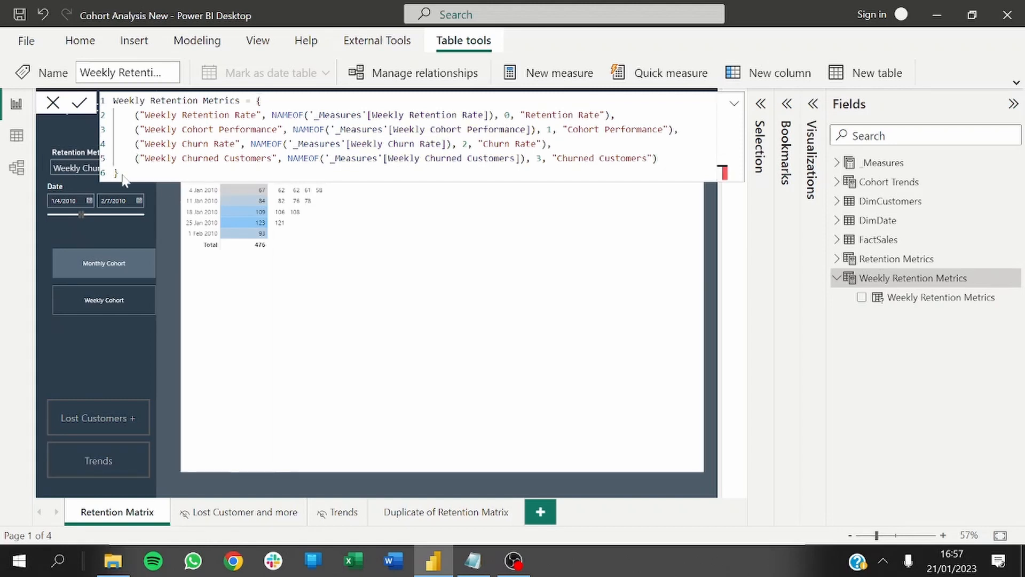
click(53, 103)
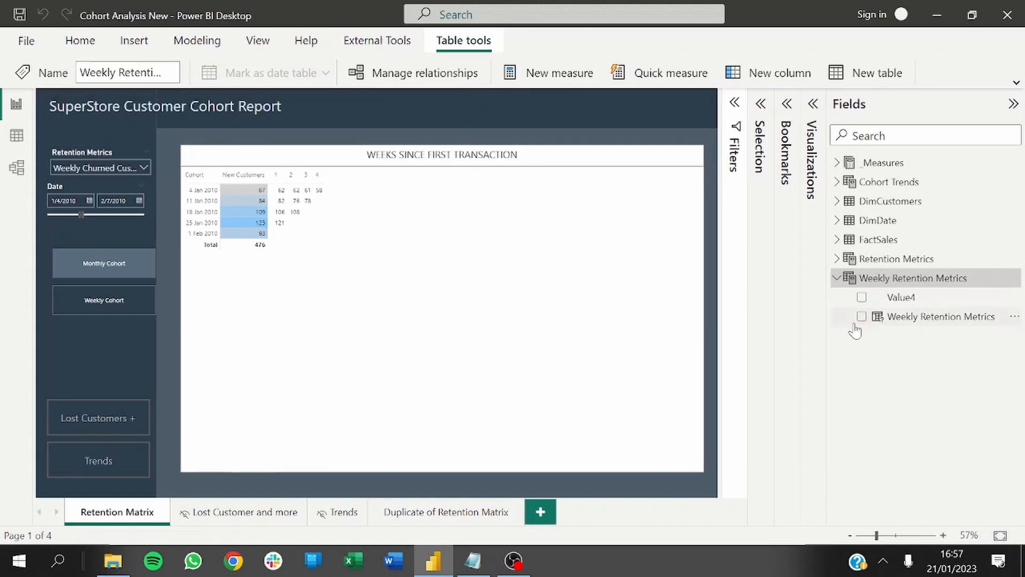
- Rename the Value4 column of the Weekly Retention Metrics table as Retention Labels
click(886, 298)
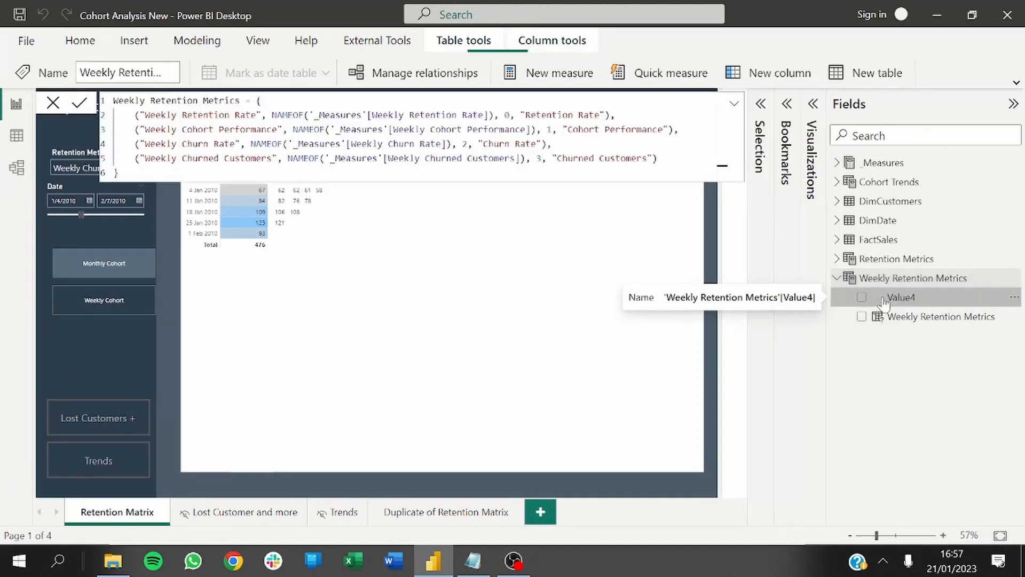
double_click(902, 298)
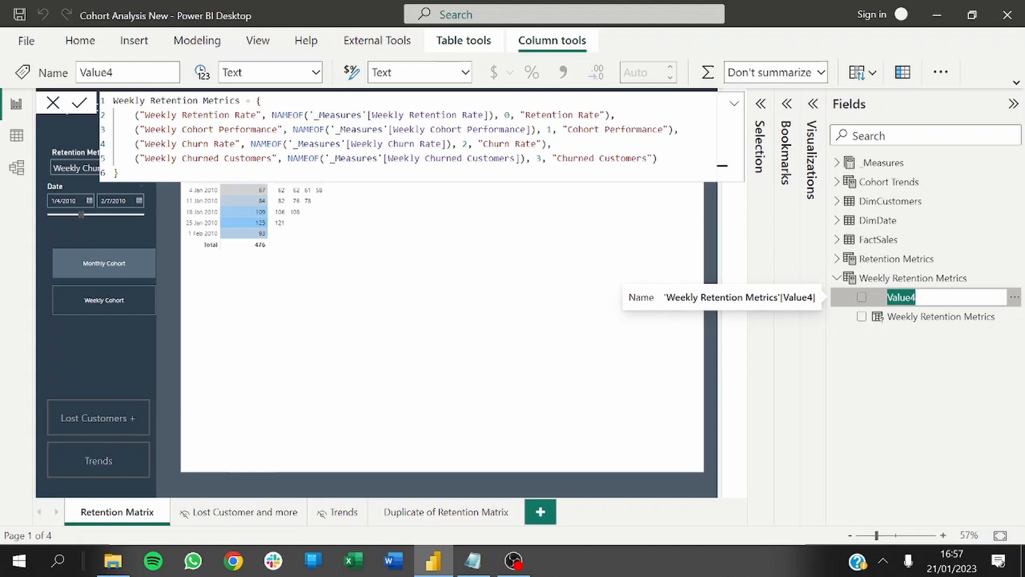
text(Retention L)
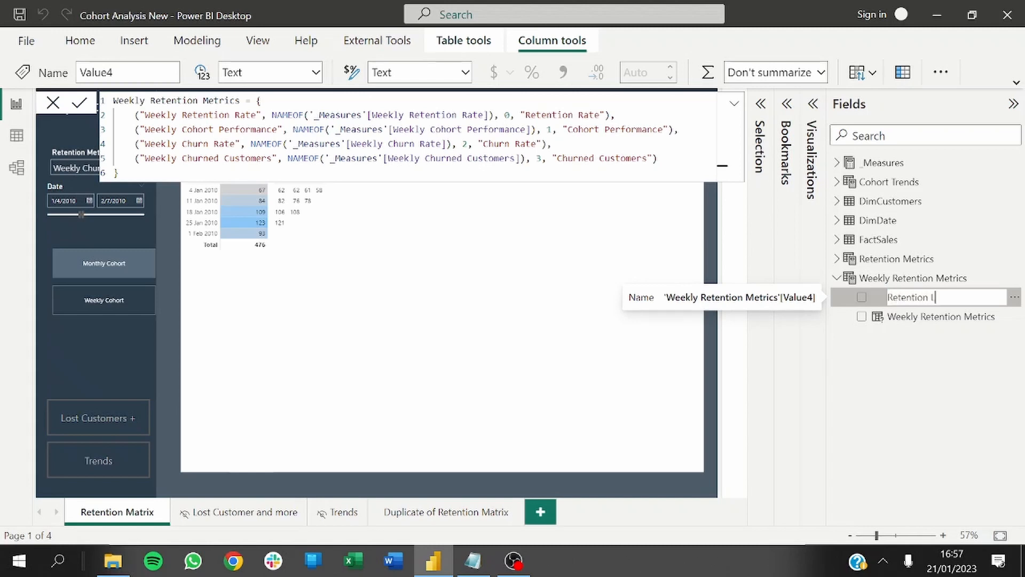
text(abels)
key(Return)
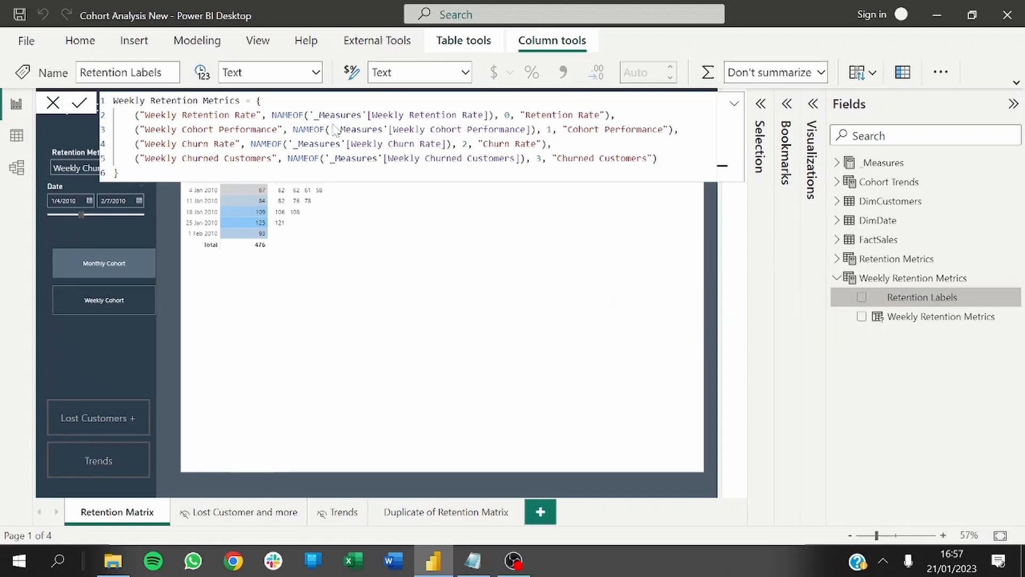
click(59, 103)
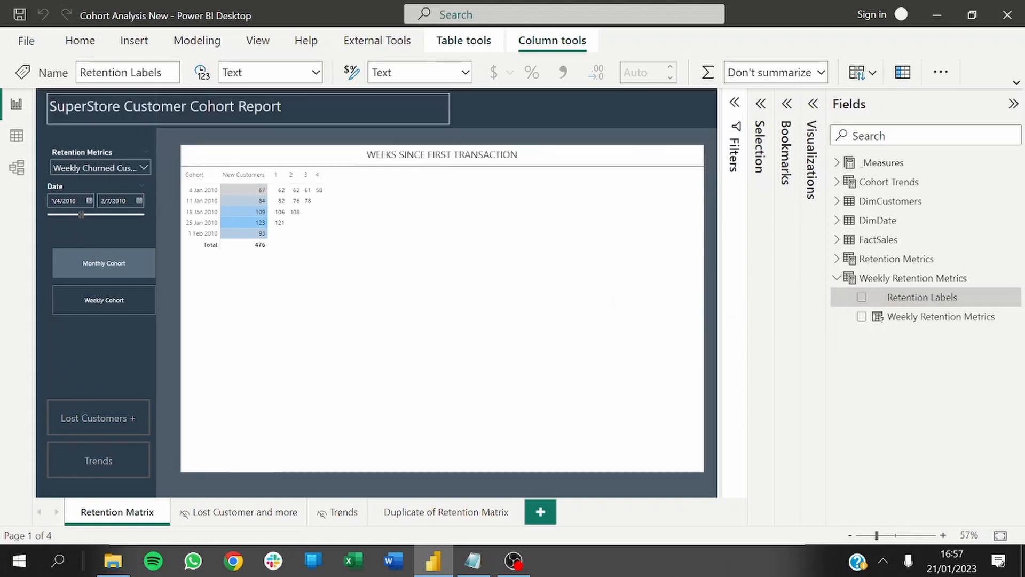
- Replace the Weekly Retention Metrics field in the metric slicer with the Retention Labels field
click(83, 153)
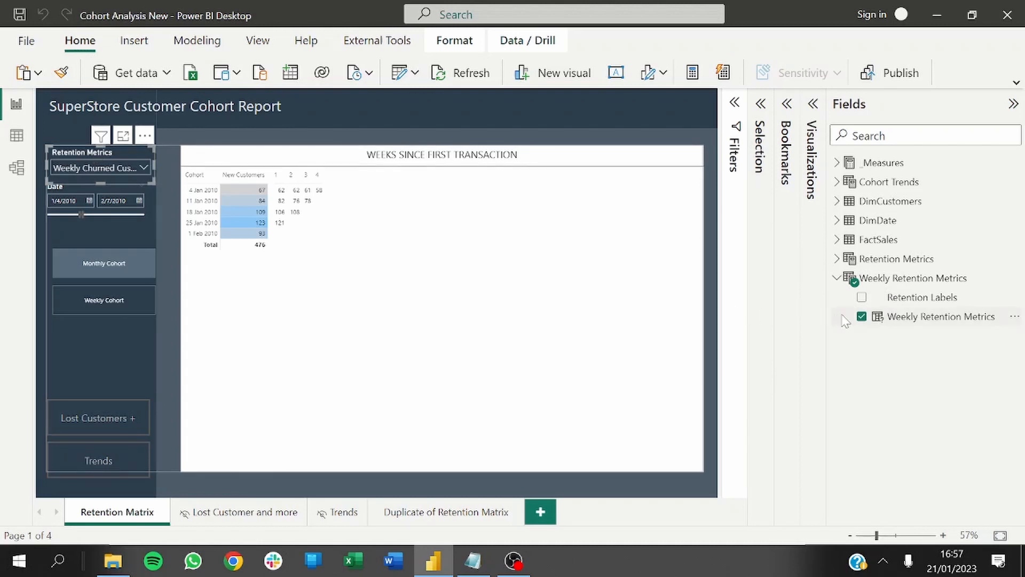
click(862, 317)
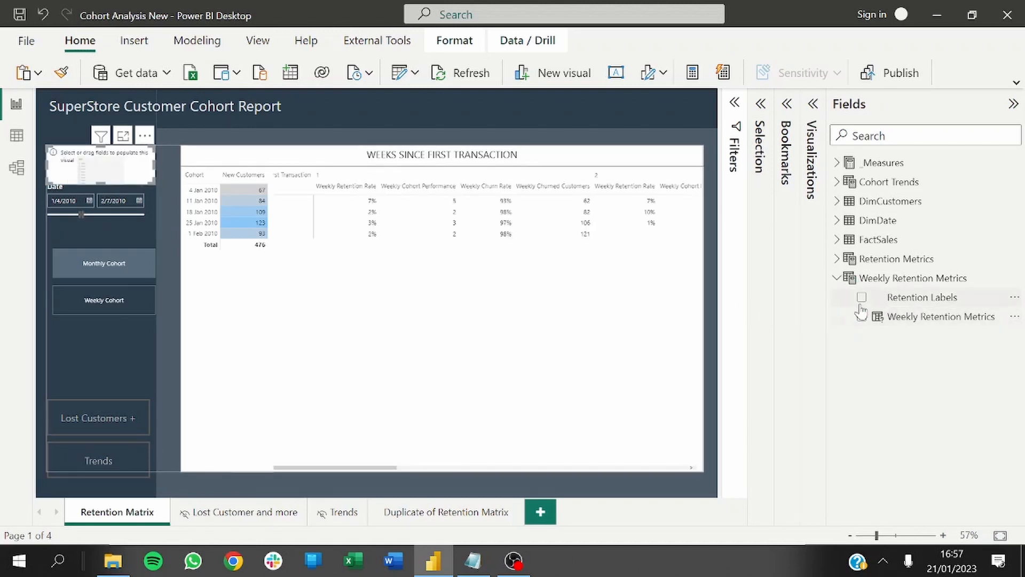
click(861, 298)
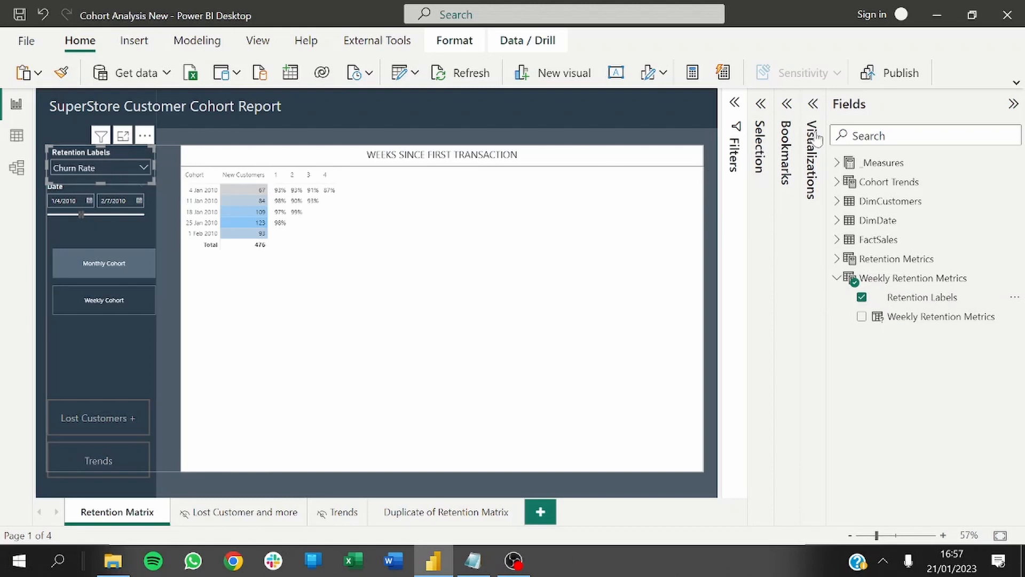
- Rename the slicer's Retention Labels field as Retention Metrics for this visual
click(812, 106)
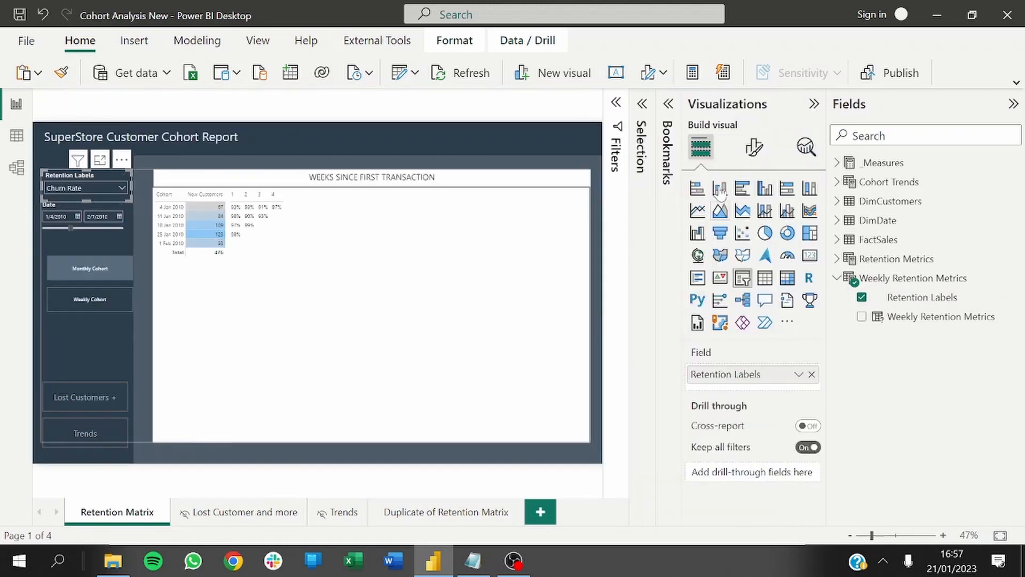
double_click(745, 375)
key(Right)
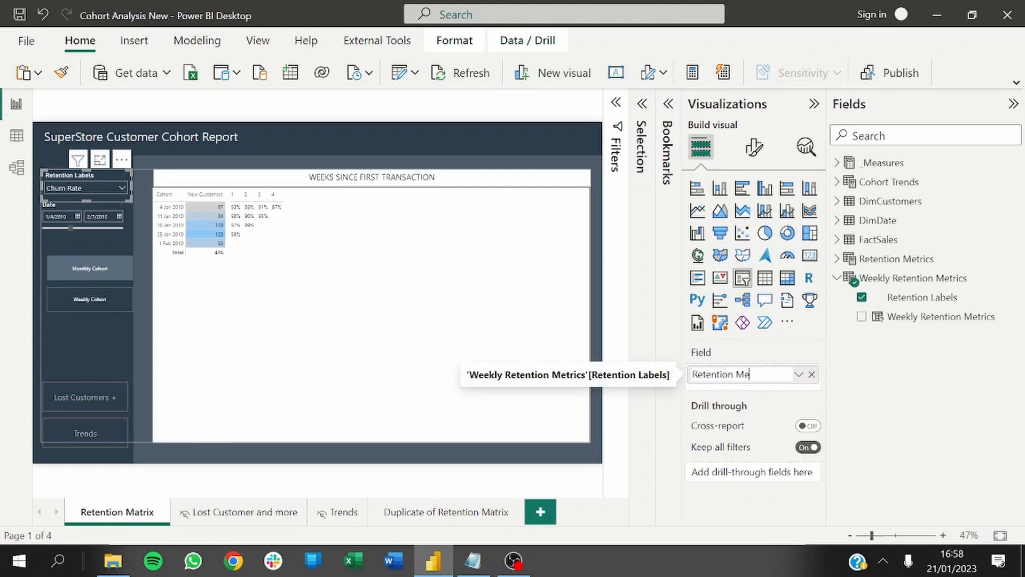
text(Metrics)
key(Return)
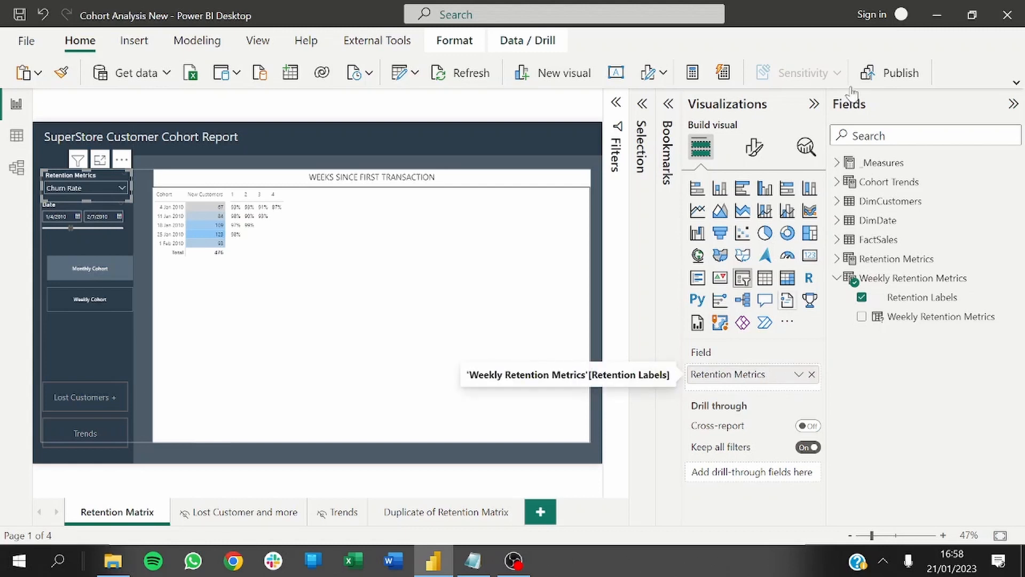
click(814, 104)
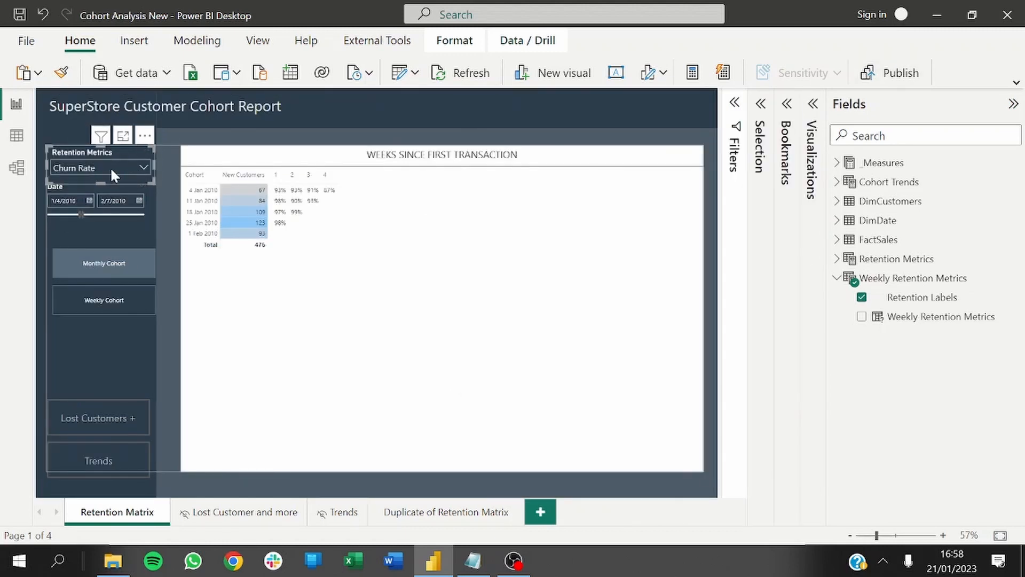
- Try a dark blue-grey font color for the values of the Retention Metrics slicer
click(127, 168)
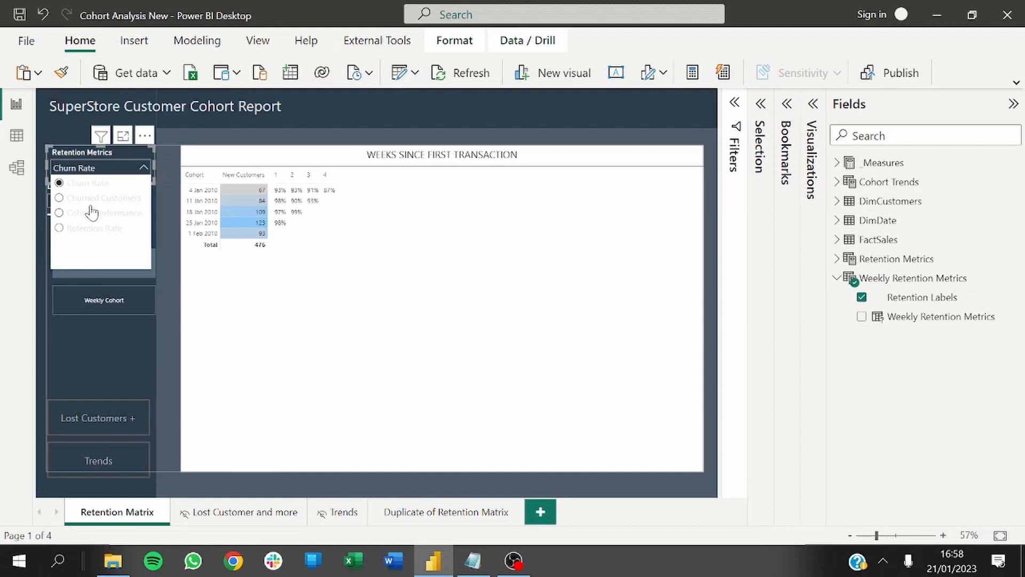
click(786, 110)
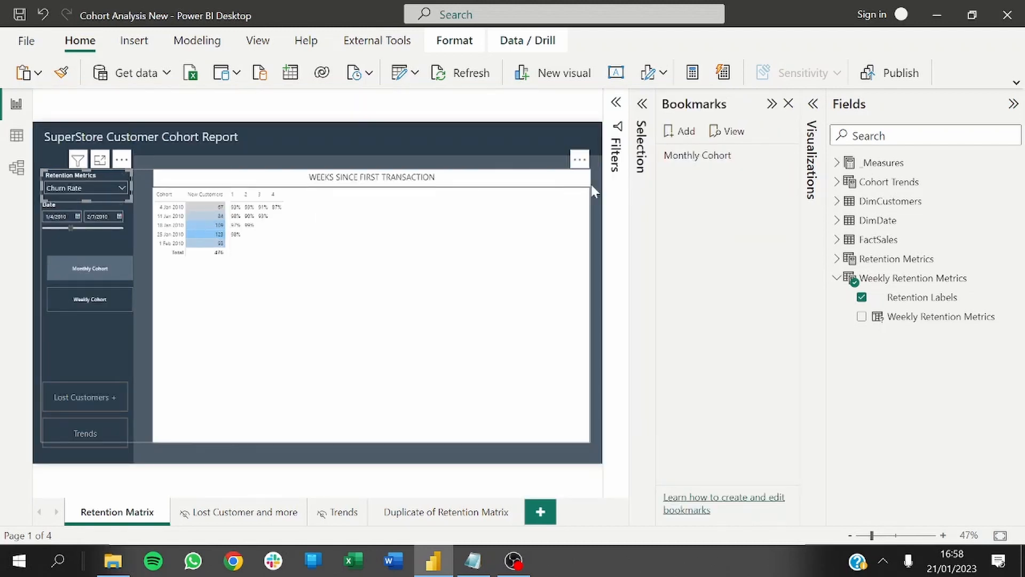
click(770, 104)
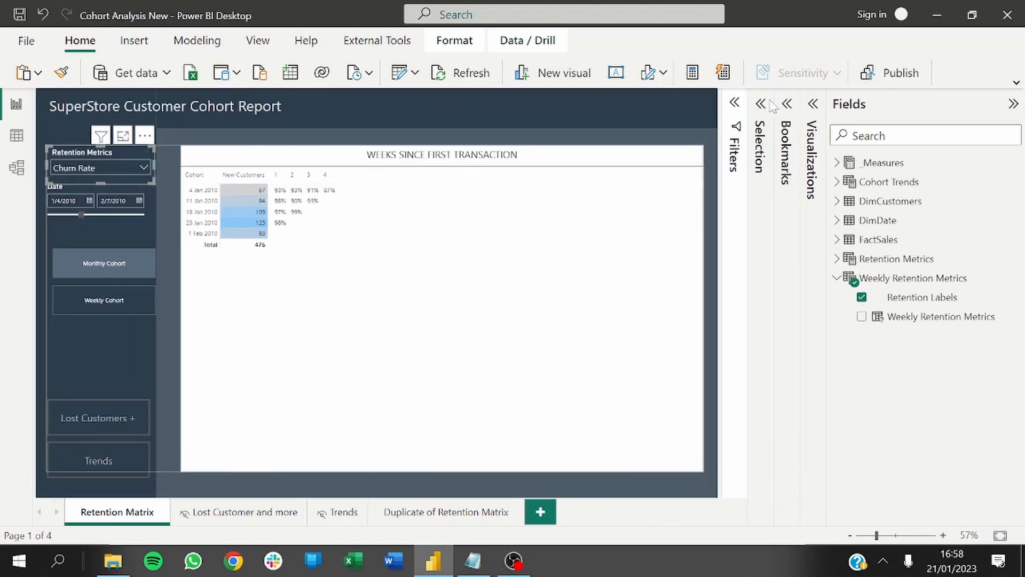
click(814, 106)
click(753, 147)
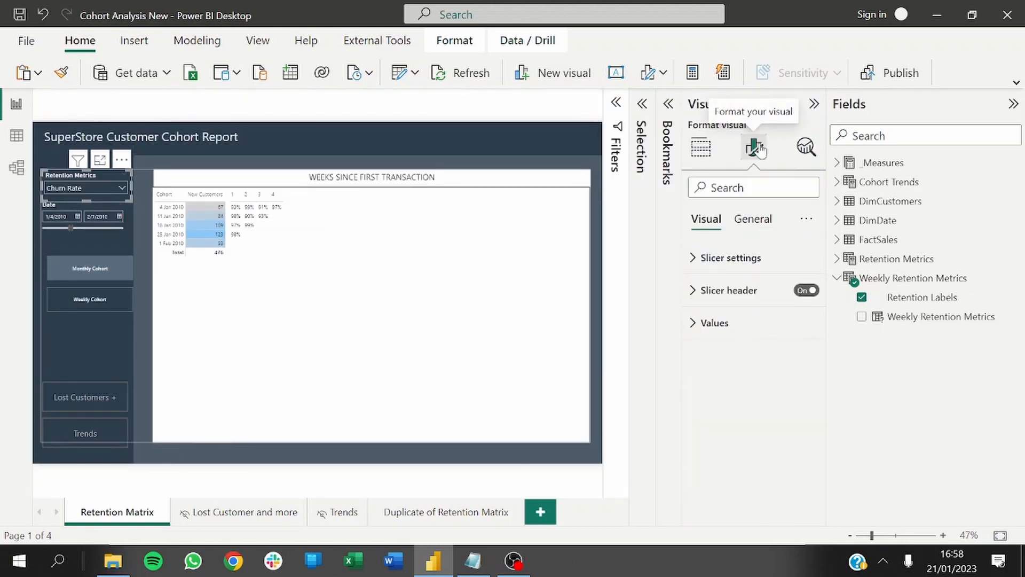
click(696, 323)
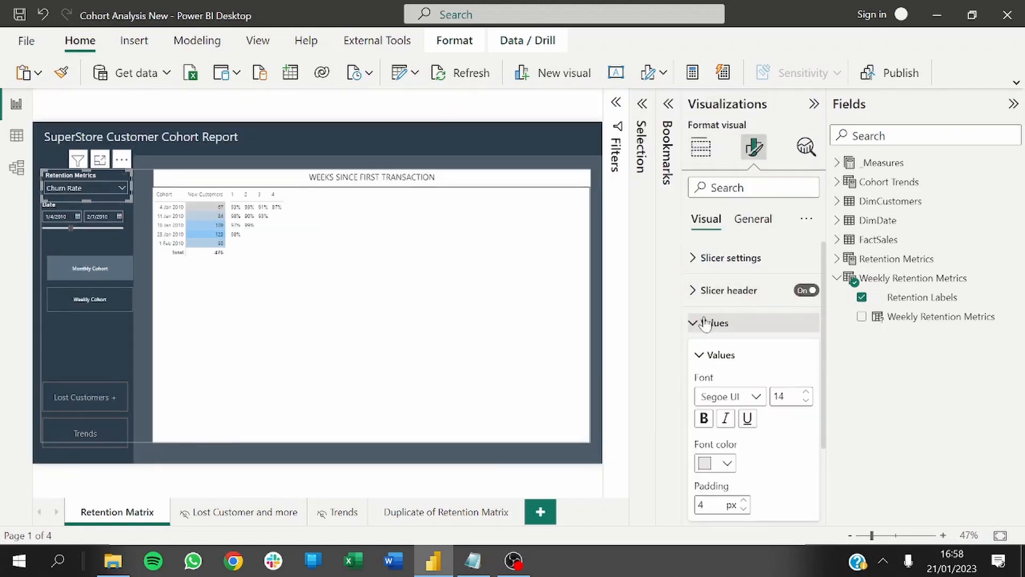
drag(826, 297, 825, 343)
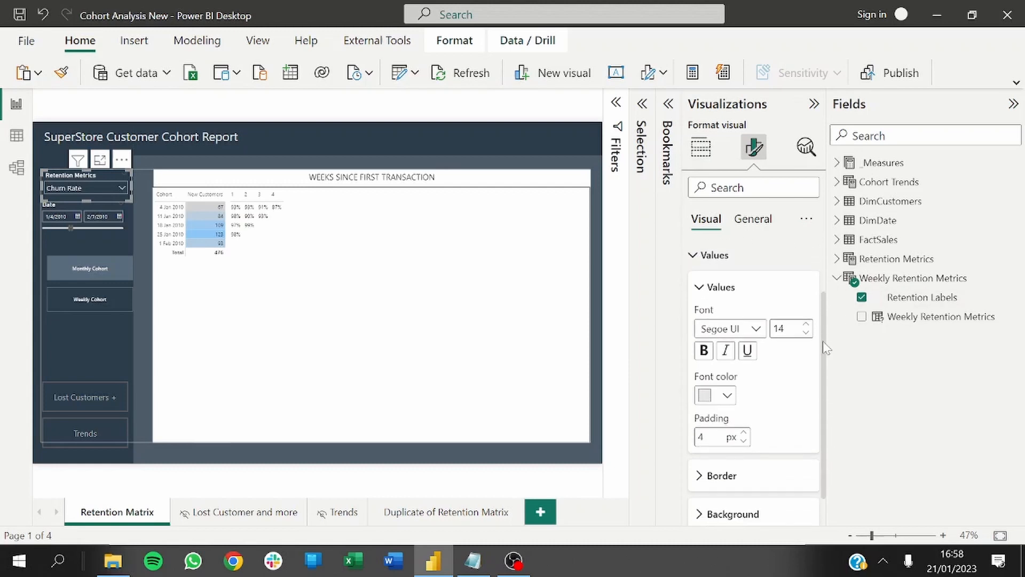
click(704, 395)
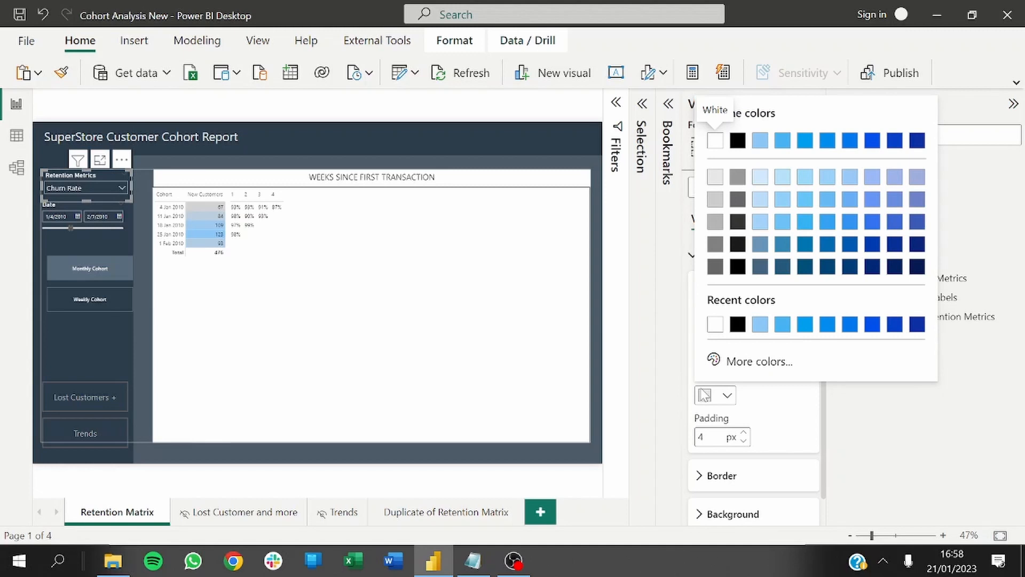
click(759, 272)
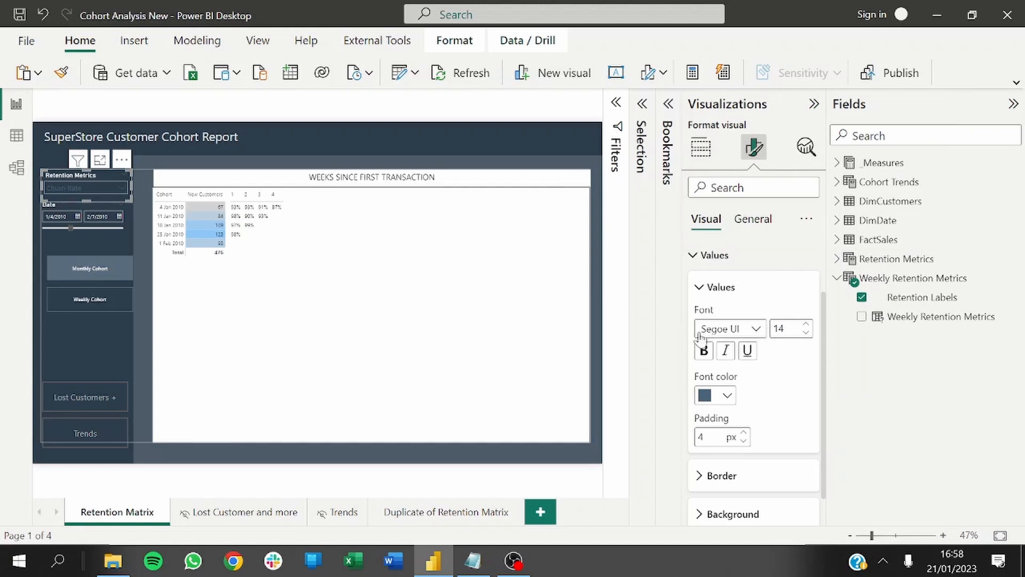
- Set the font color of the Retention Metrics slicer's values to white and check its expanded list
click(706, 396)
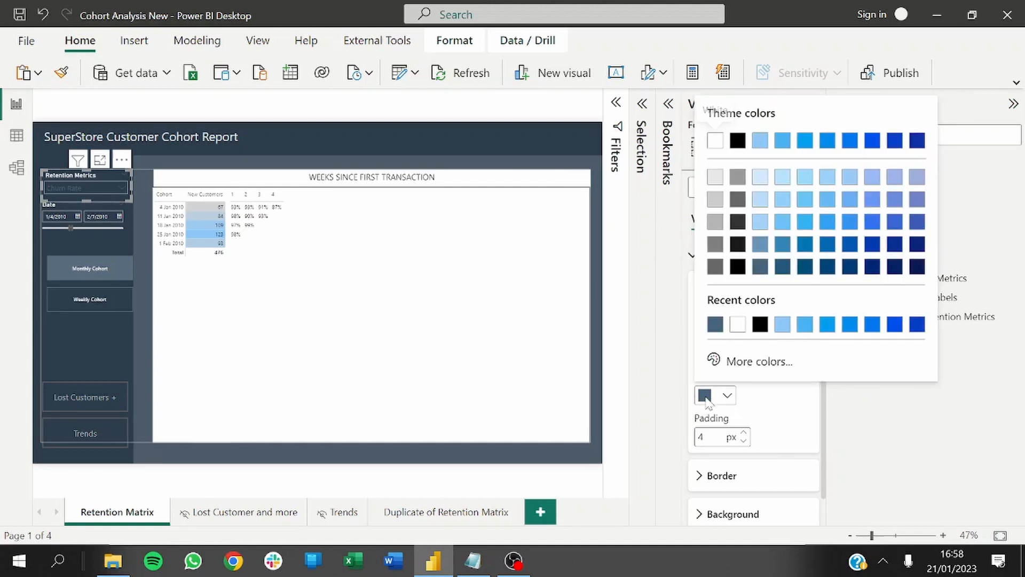
click(716, 143)
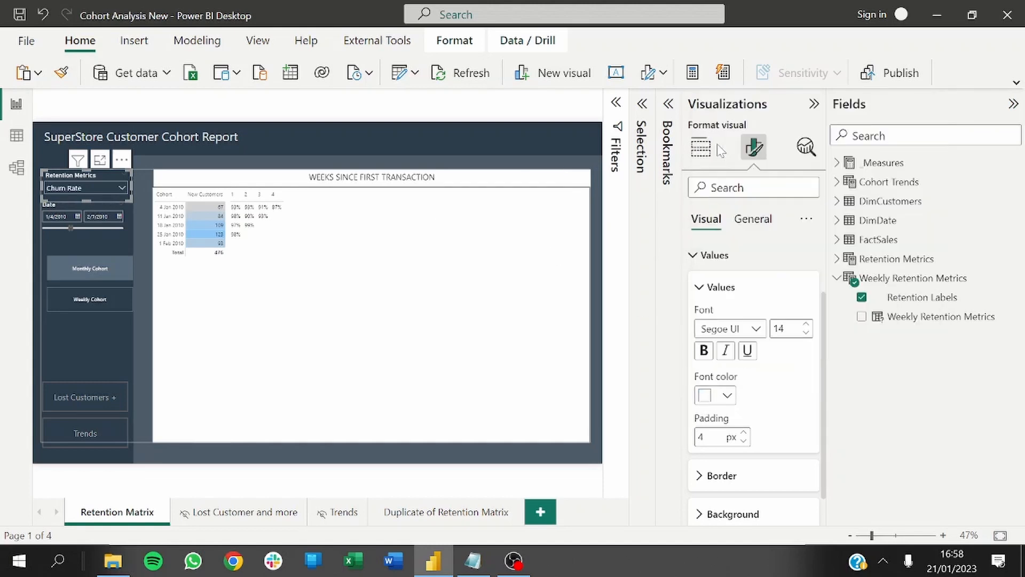
click(118, 187)
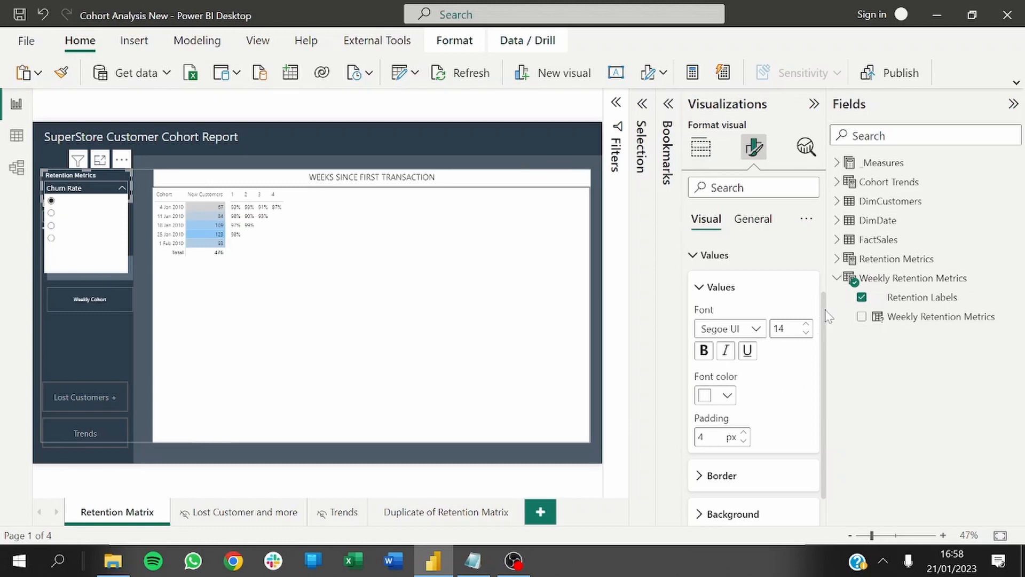
- Try a black background for the Retention Metrics slicer's values and check its expanded list
scroll(828, 315, down, 2)
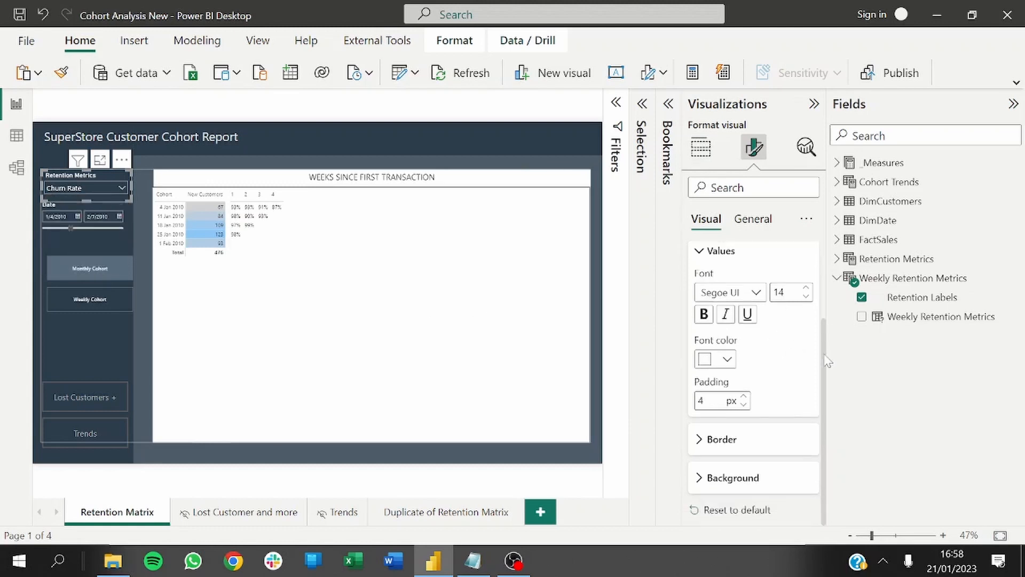
click(697, 478)
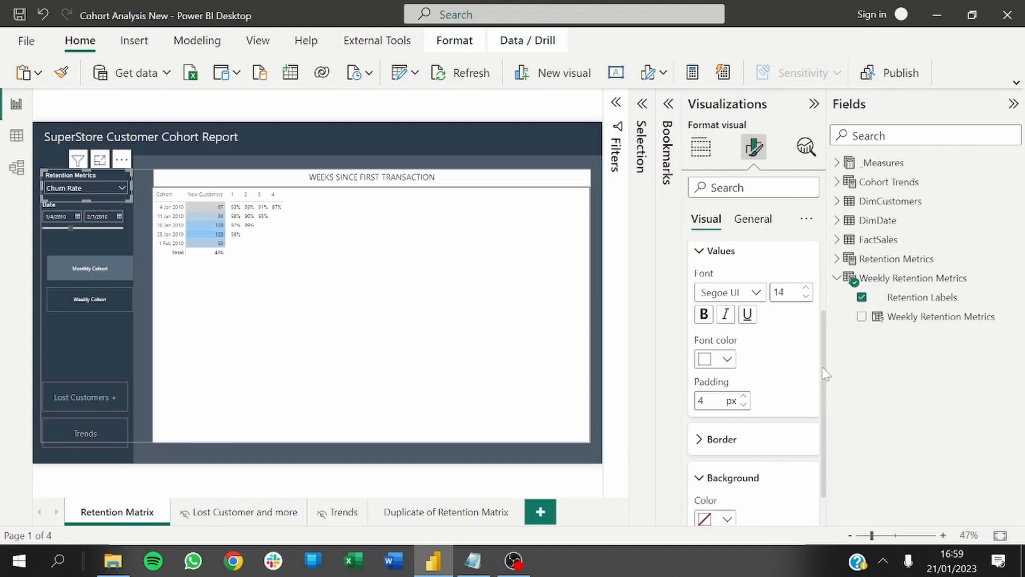
scroll(826, 371, down, 1)
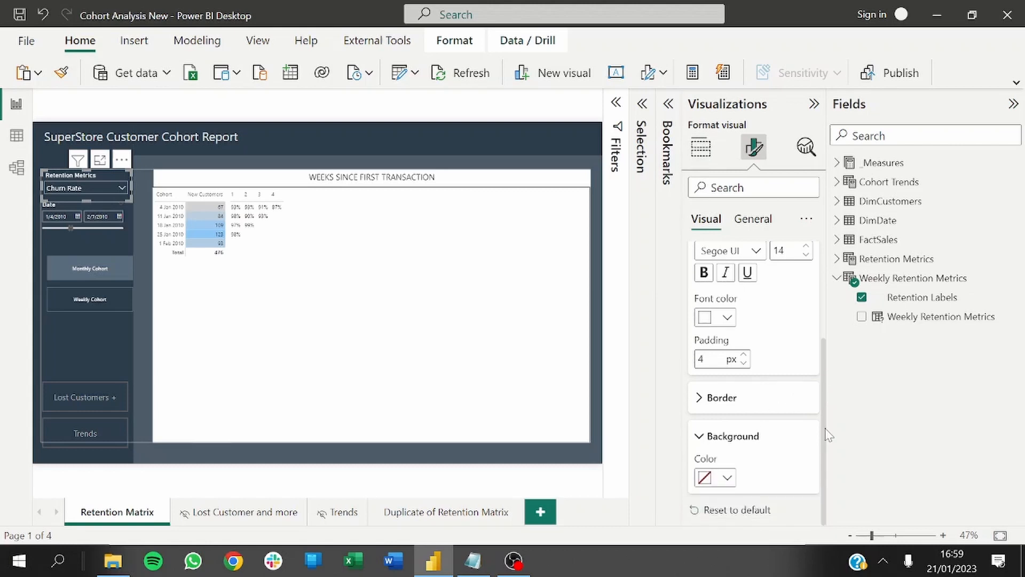
click(705, 477)
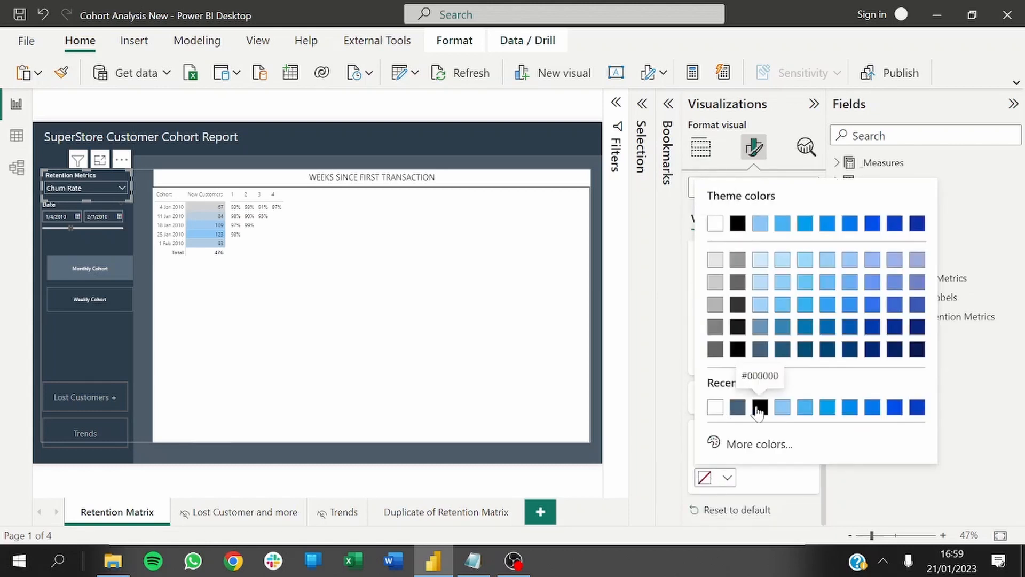
click(760, 406)
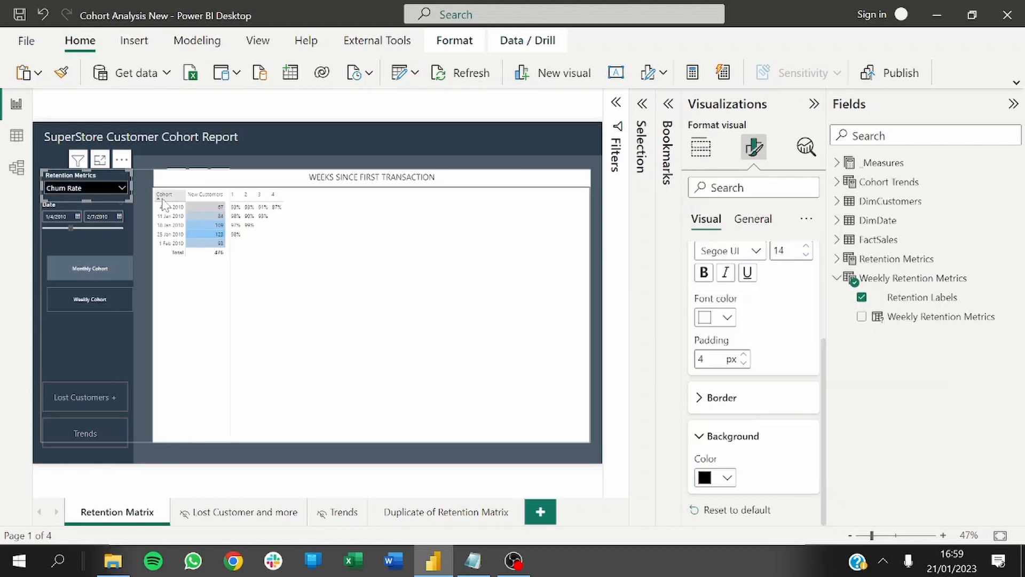
click(121, 188)
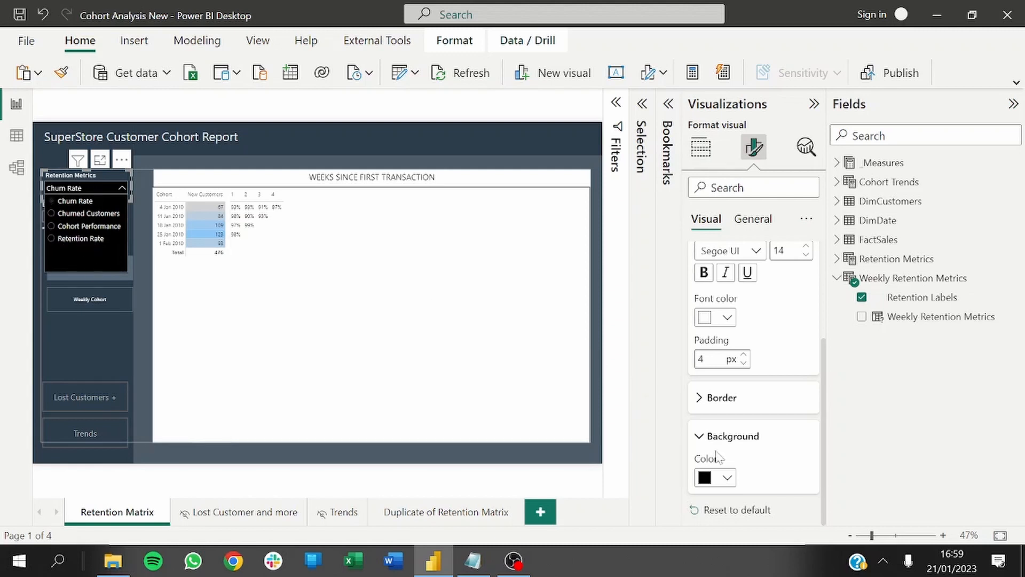
- Look up the custom hex code of the sidebar shape's default fill color
click(125, 371)
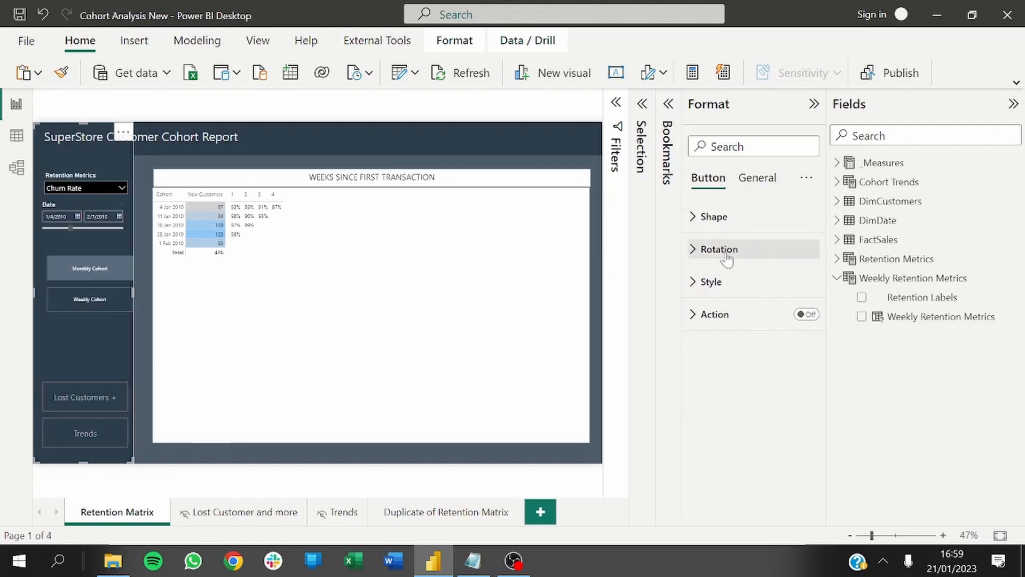
click(712, 283)
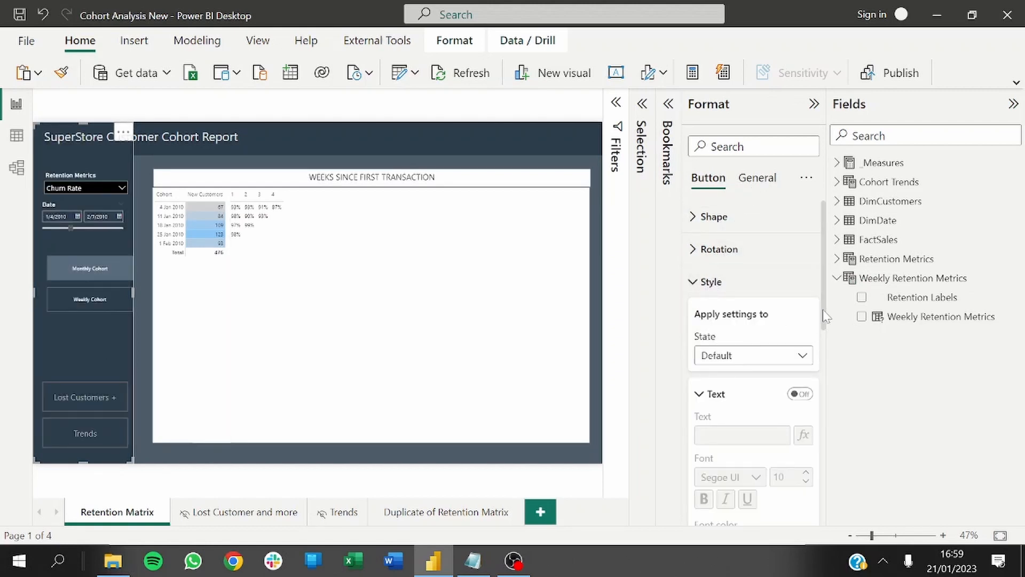
scroll(822, 331, down, 1)
scroll(830, 474, down, 6)
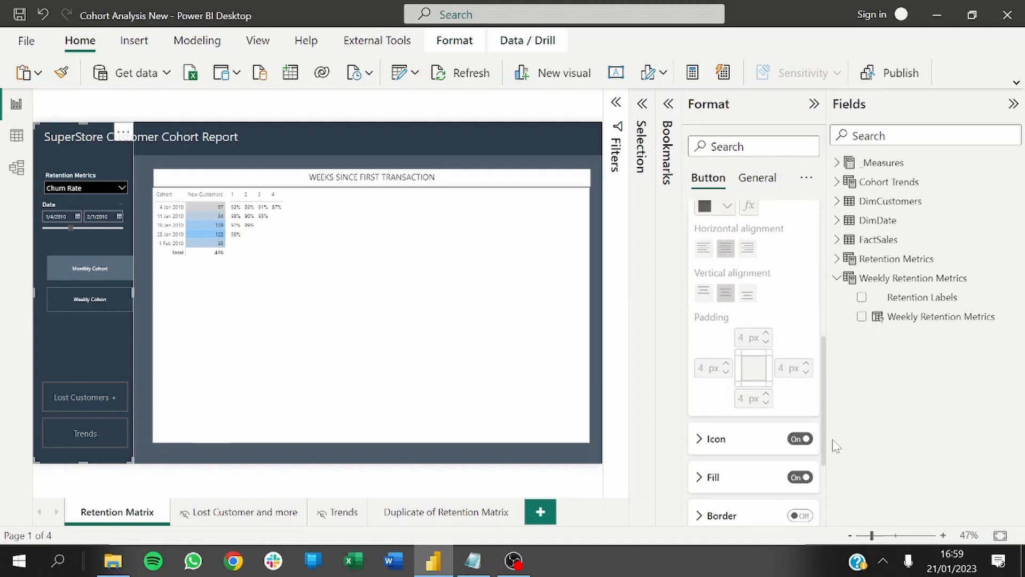
click(697, 379)
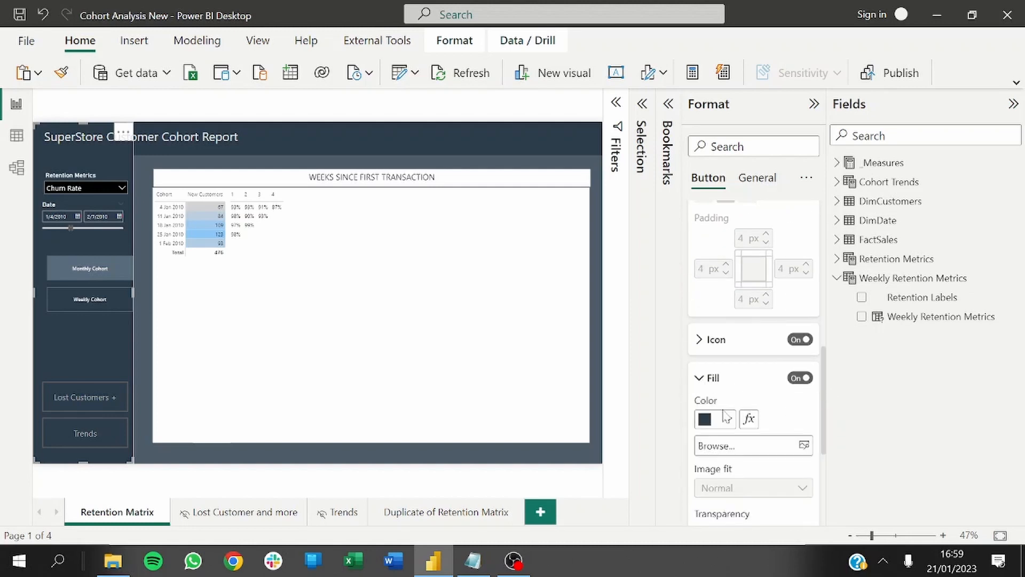
click(707, 421)
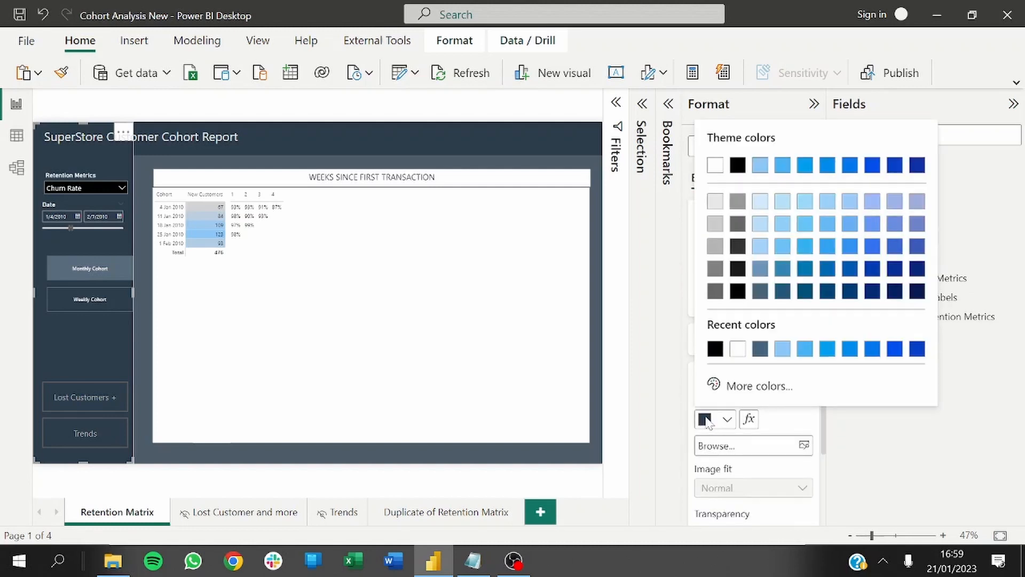
click(732, 387)
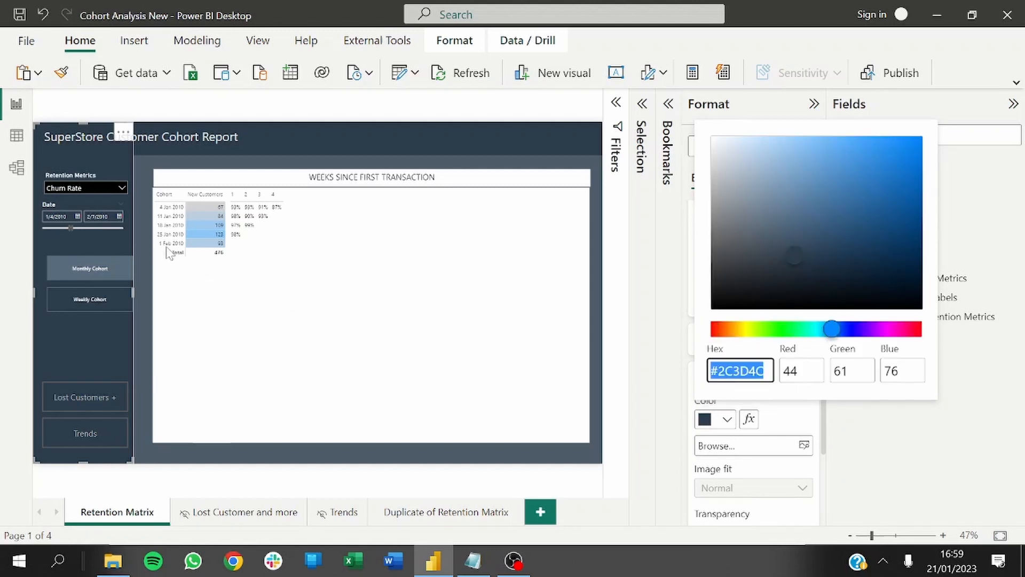
click(71, 175)
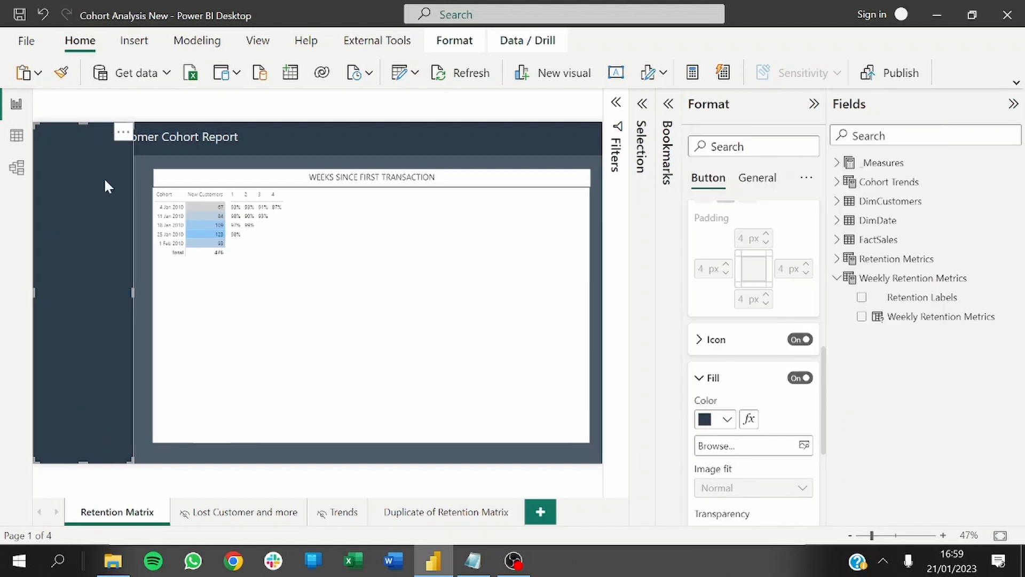
click(141, 193)
- Set the background of the Retention Metrics slicer's values to the sidebar's dark blue, #2C3D4C, and check its expanded list
click(78, 182)
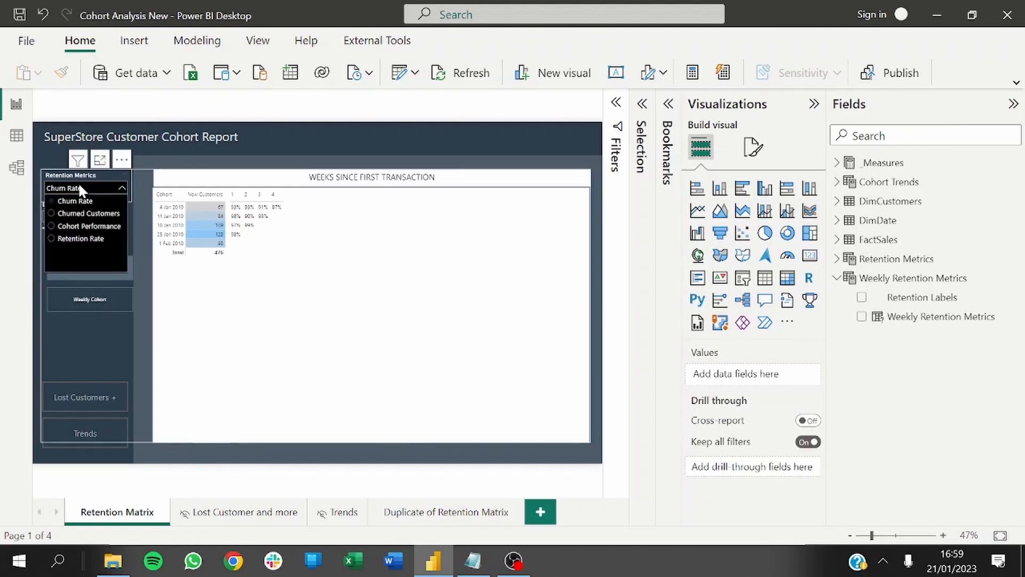
click(78, 181)
click(86, 182)
click(94, 178)
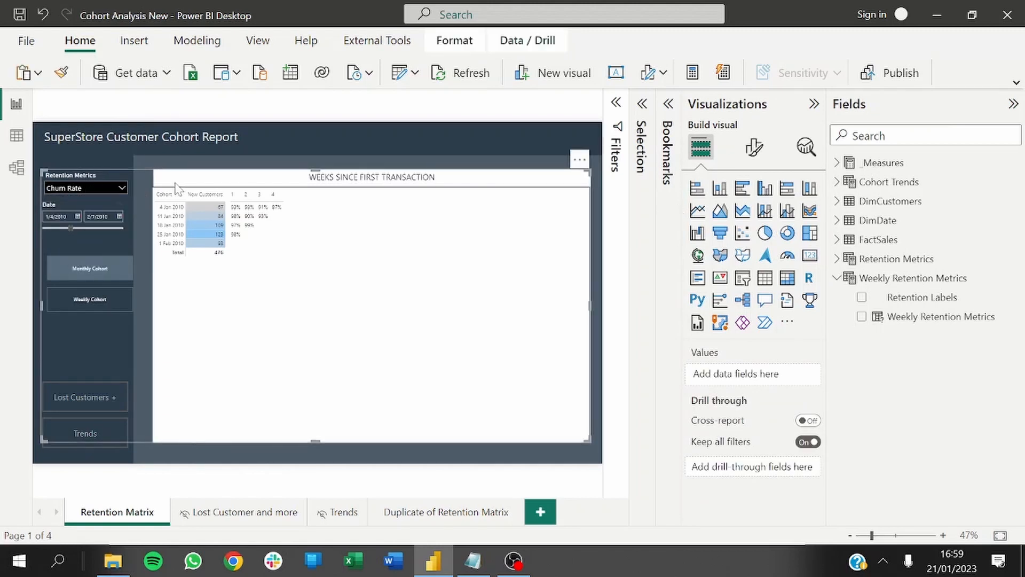
click(92, 182)
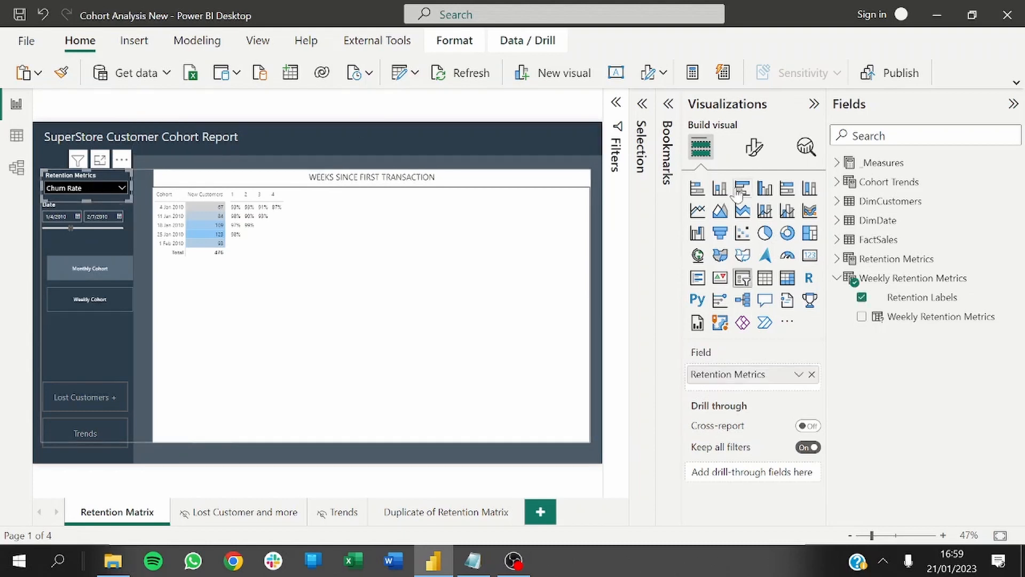
click(752, 151)
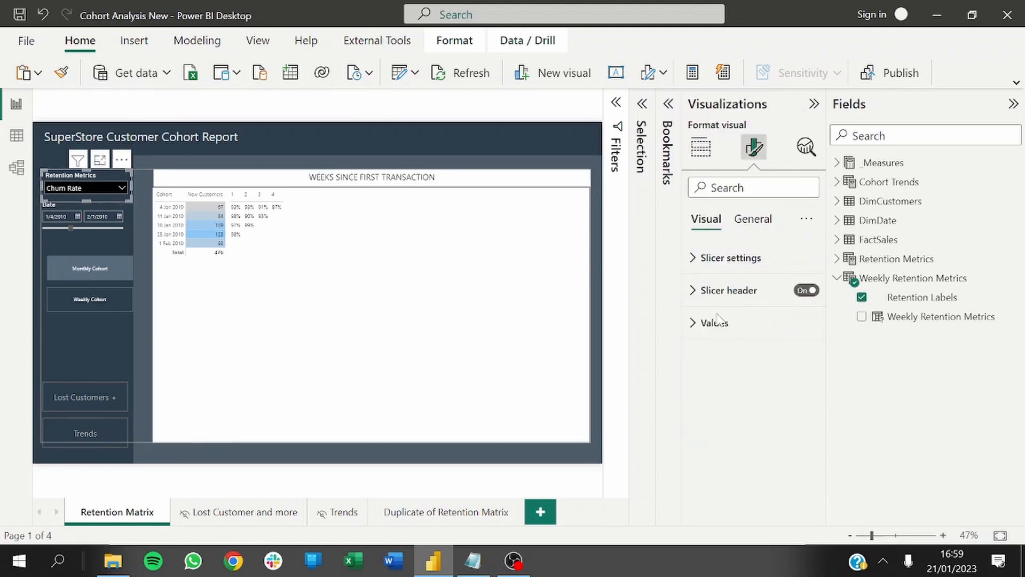
click(749, 222)
click(706, 219)
click(695, 326)
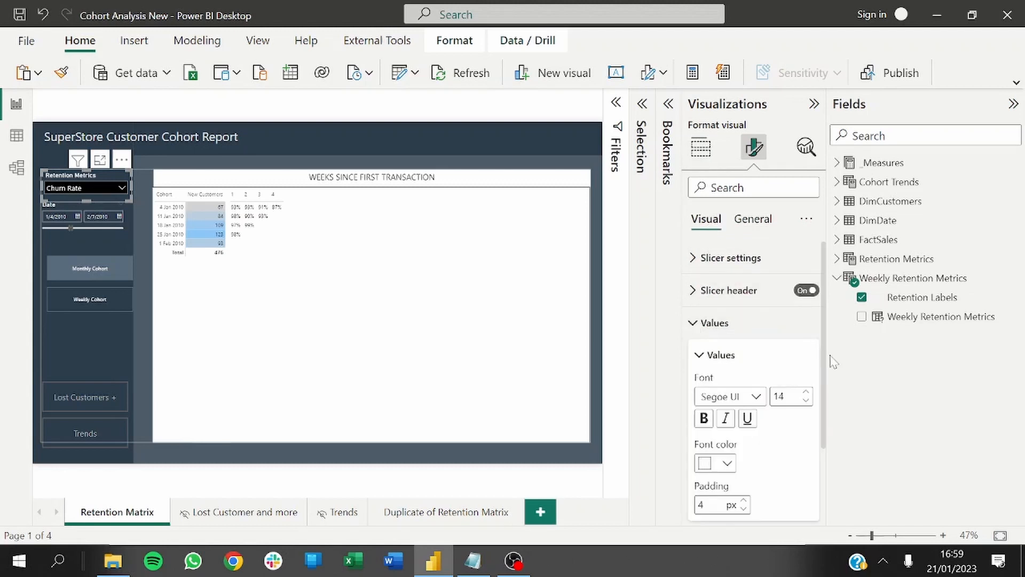
scroll(825, 361, down, 3)
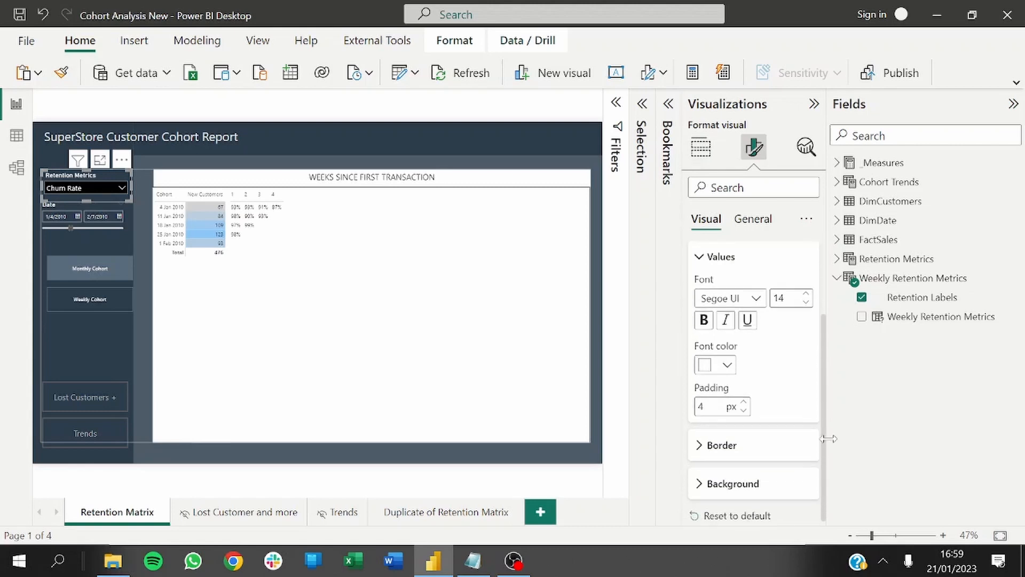
click(765, 477)
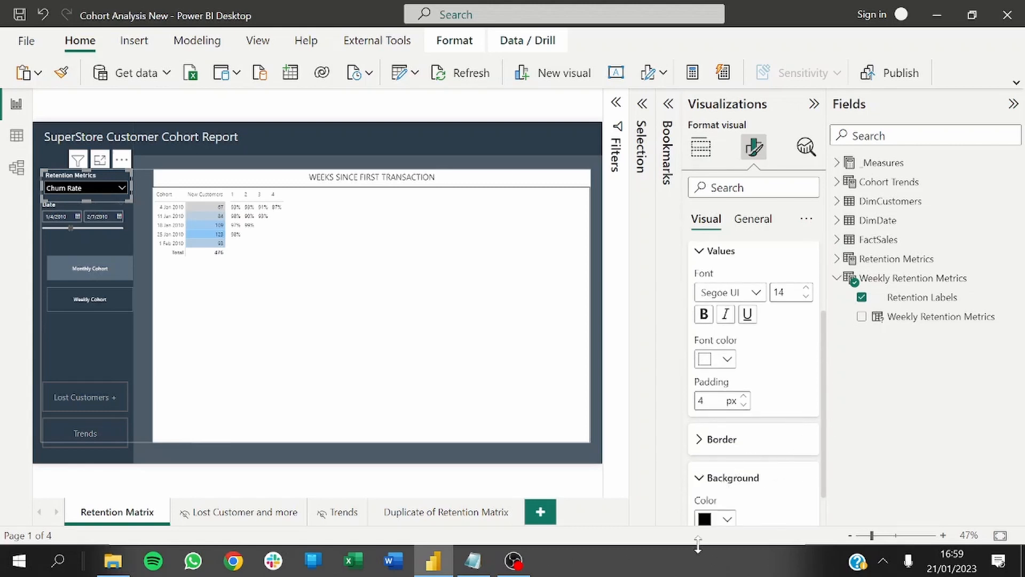
click(704, 519)
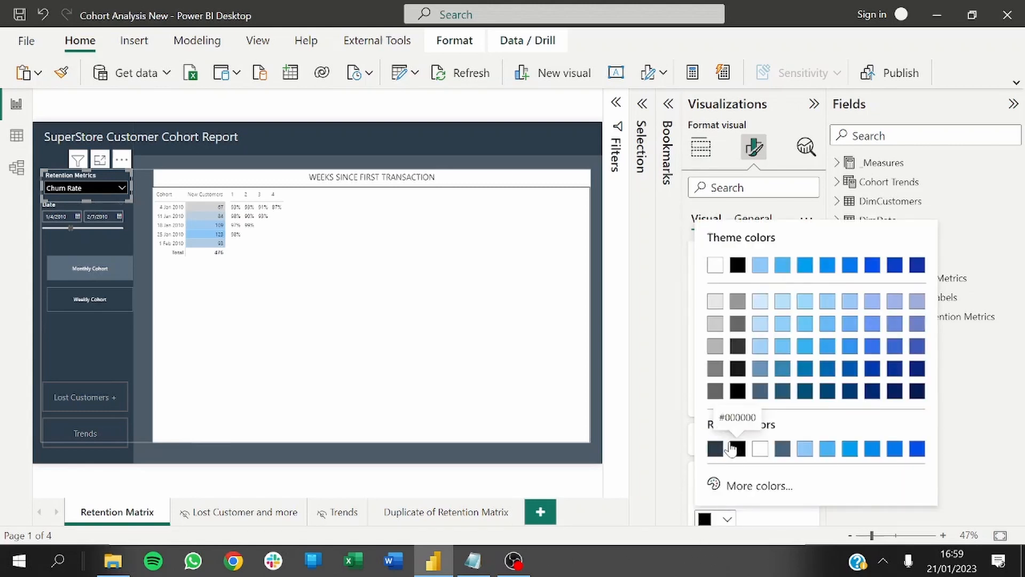
click(714, 451)
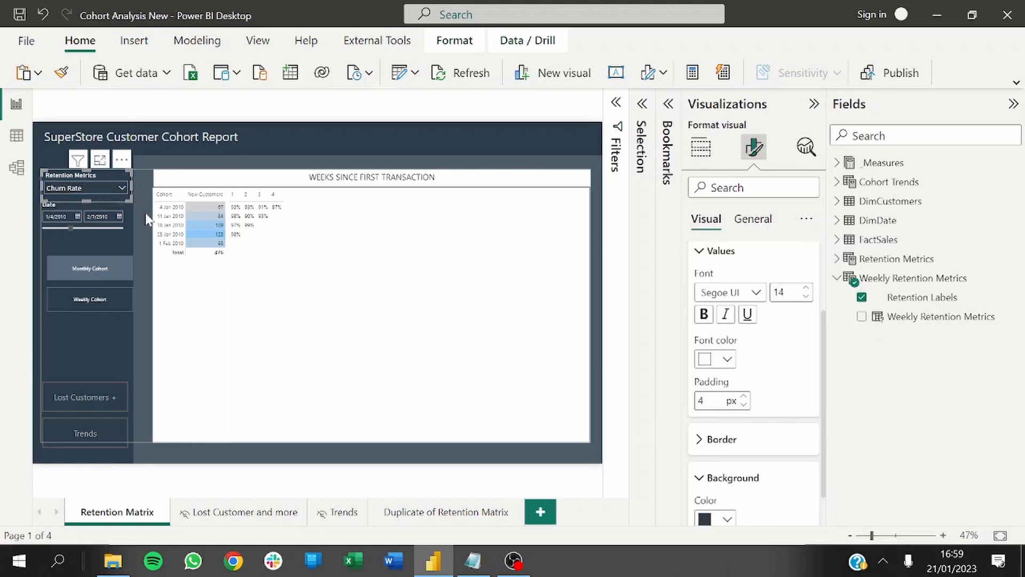
click(121, 189)
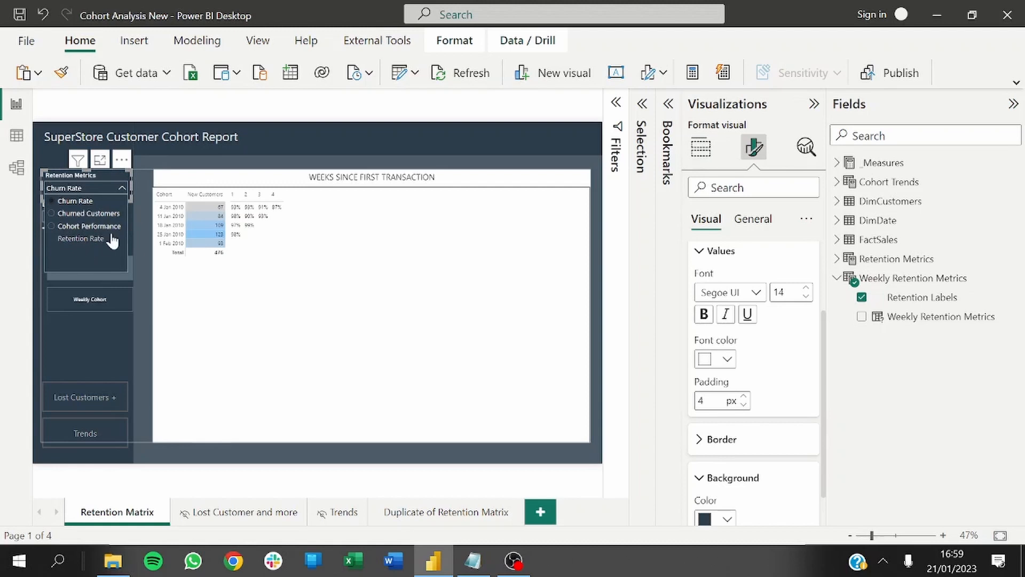
click(138, 226)
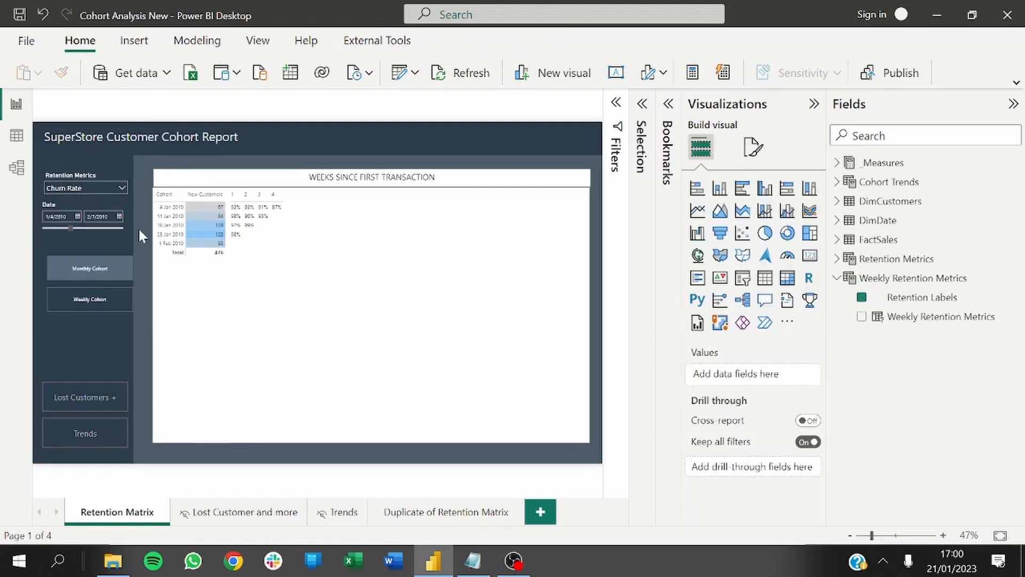
- Check the Retention Metrics slicer's expanded list and extend the Date slicer's range to end at 3/25/2010
click(113, 184)
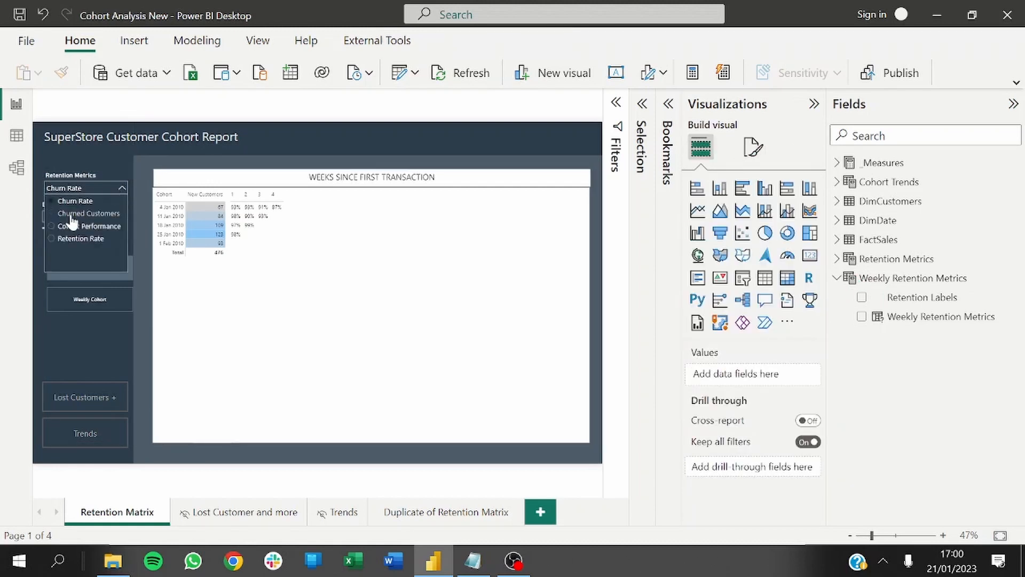
click(137, 243)
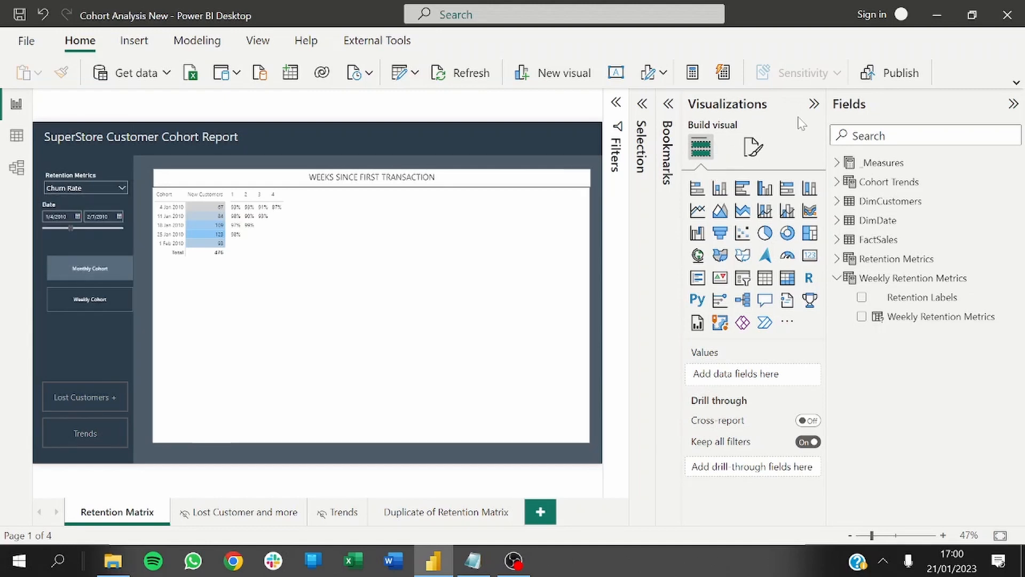
click(814, 104)
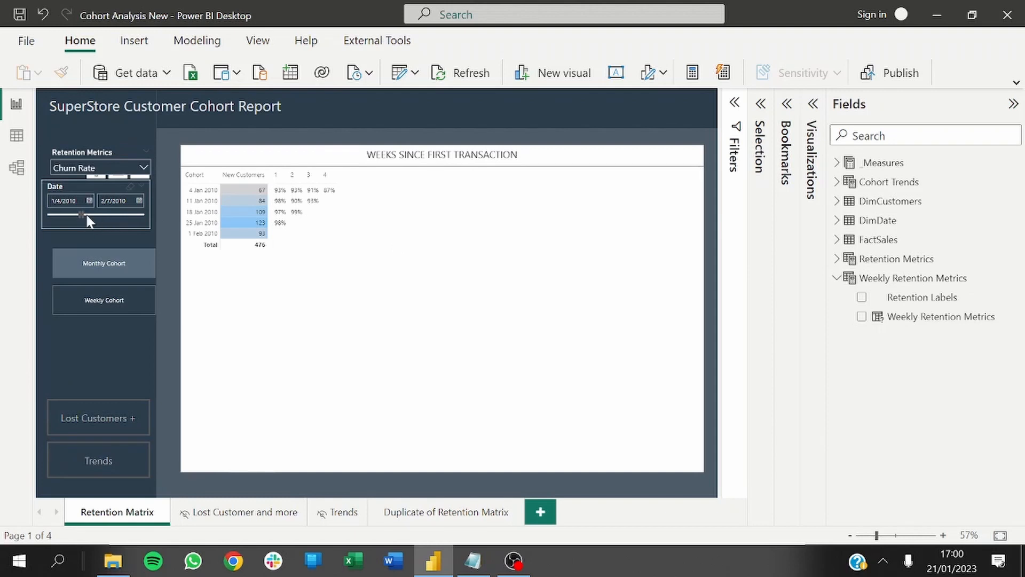
drag(82, 214, 86, 214)
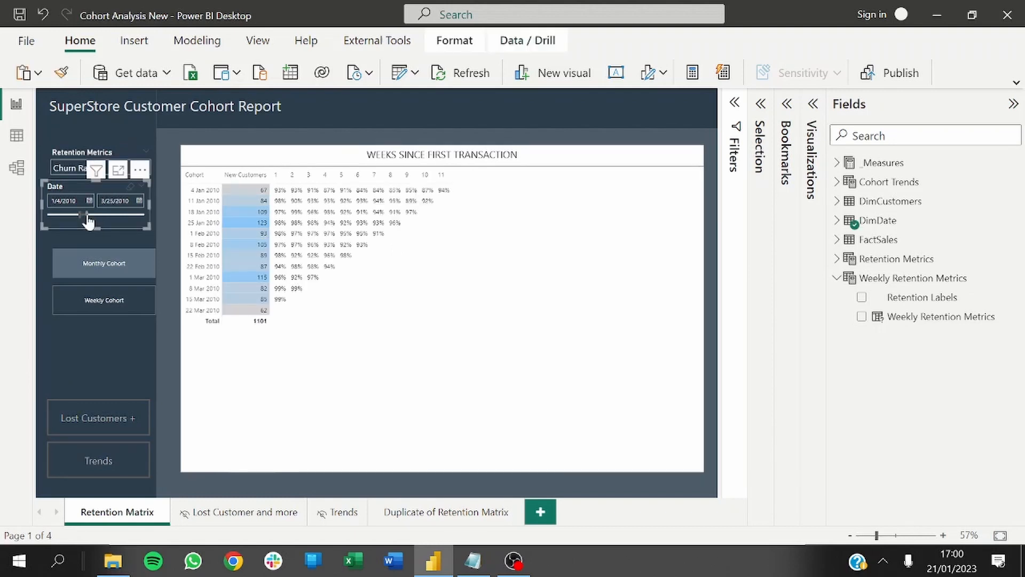
- Try Churned Customers, Cohort Performance and Retention Rate in the Retention Metrics slicer to check how the weekly matrix responds
click(71, 166)
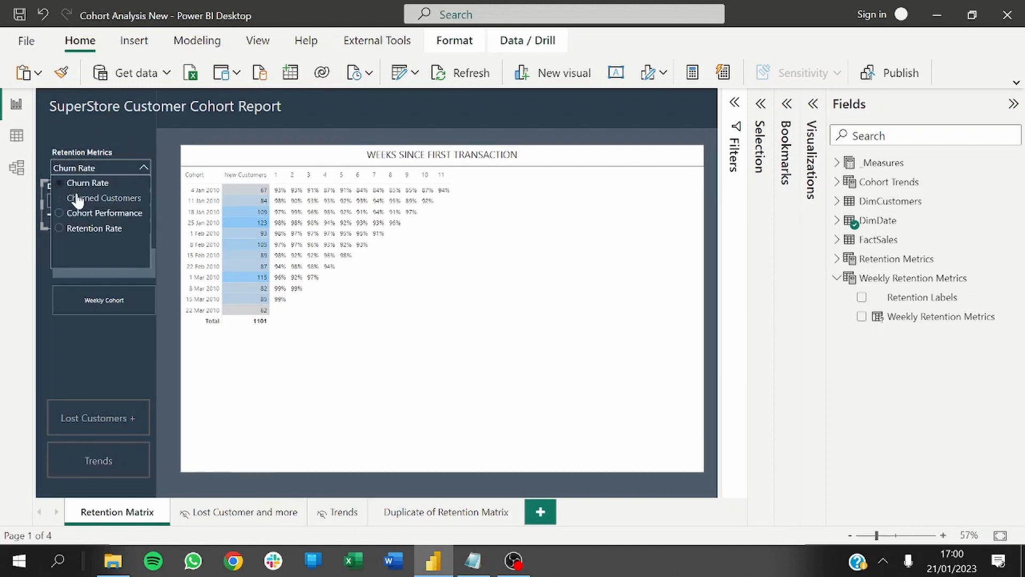
click(78, 197)
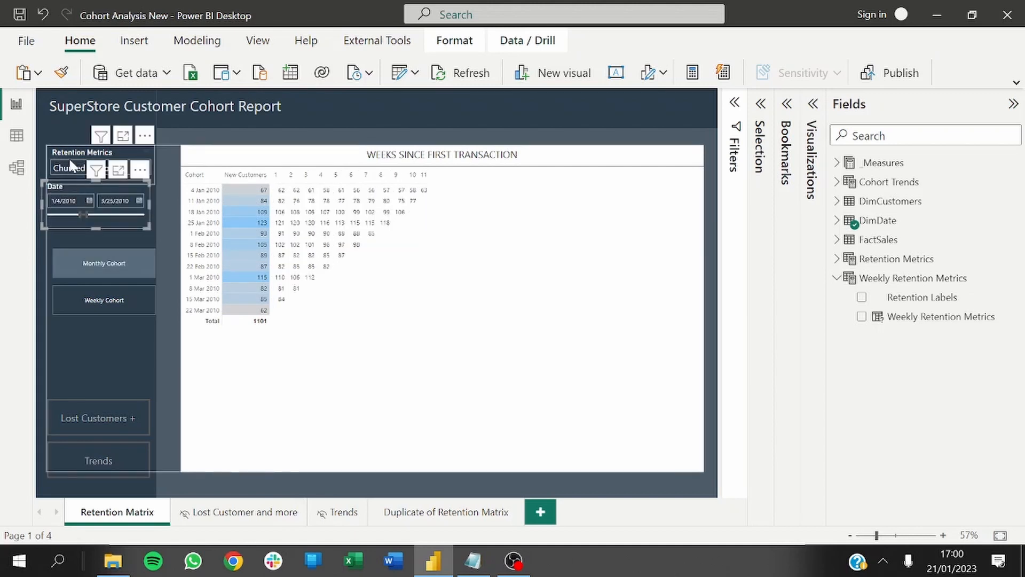
click(69, 166)
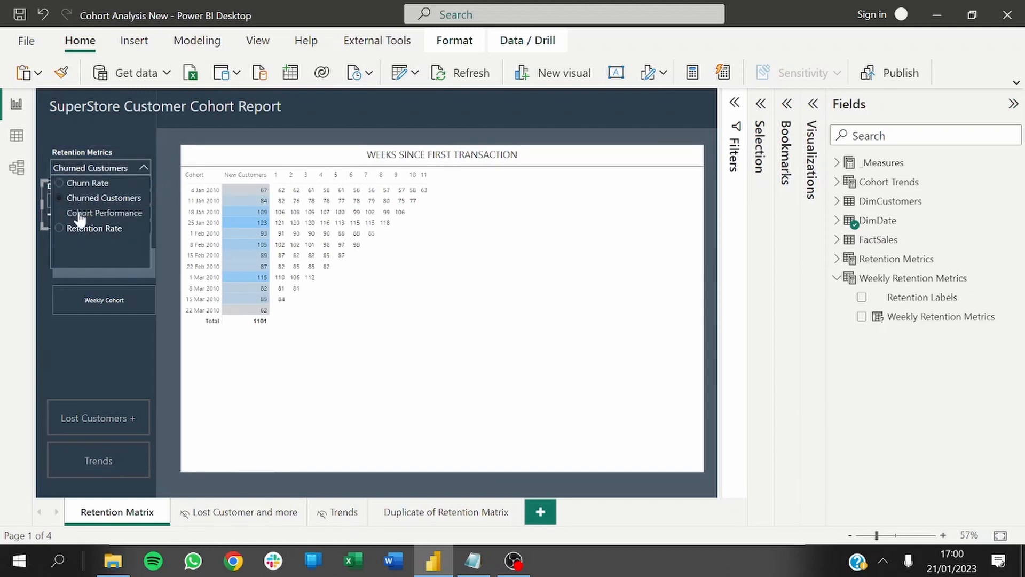
click(80, 214)
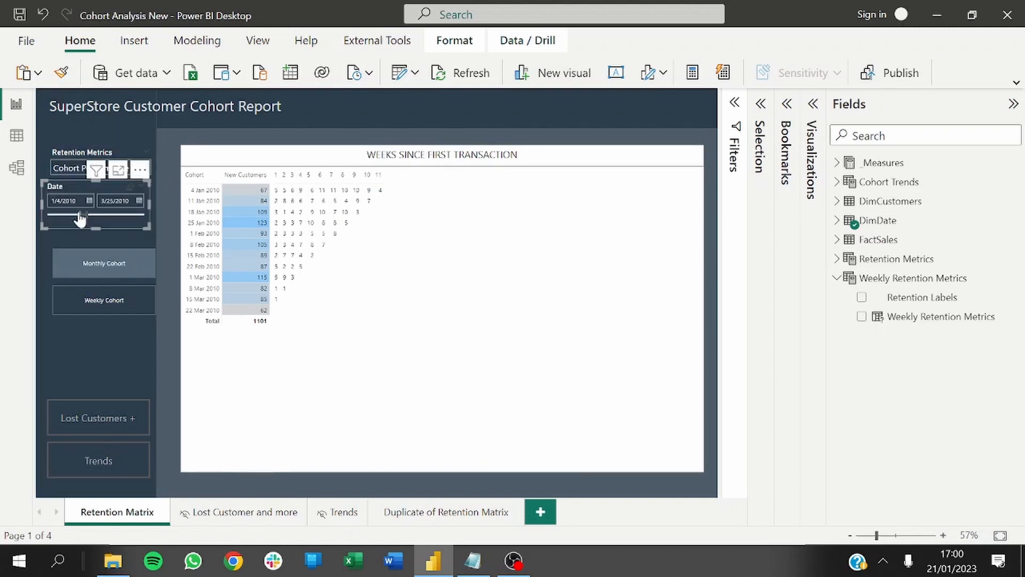
click(72, 167)
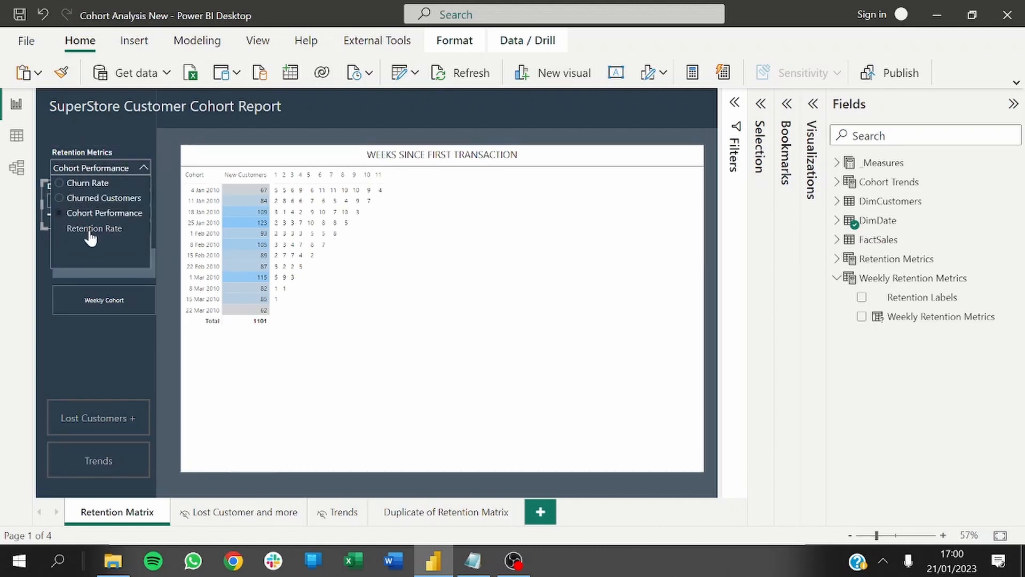
click(90, 229)
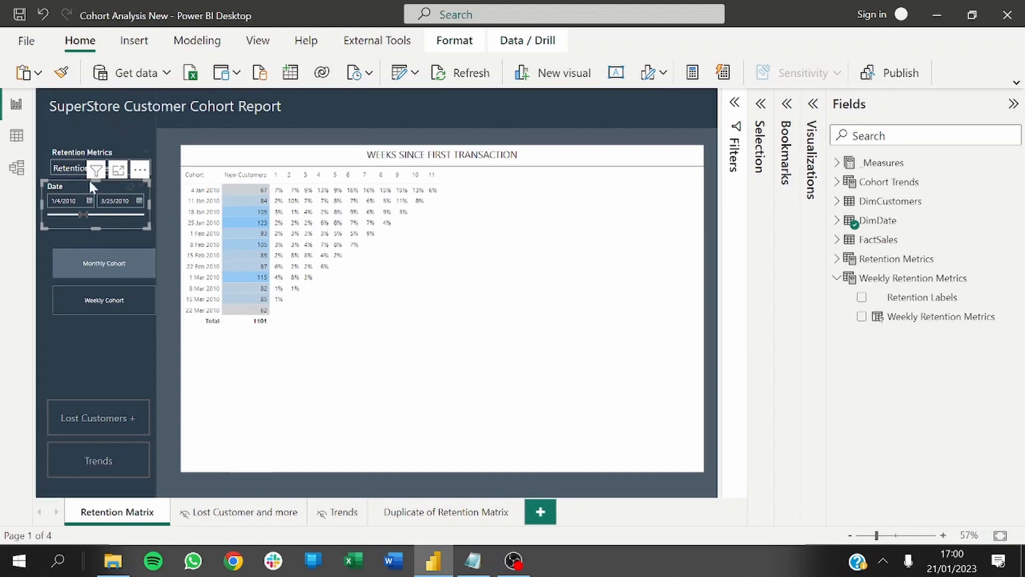
- Sort the Retention Labels column by Weekly Retention Metrics Order and close the formula editor
click(935, 302)
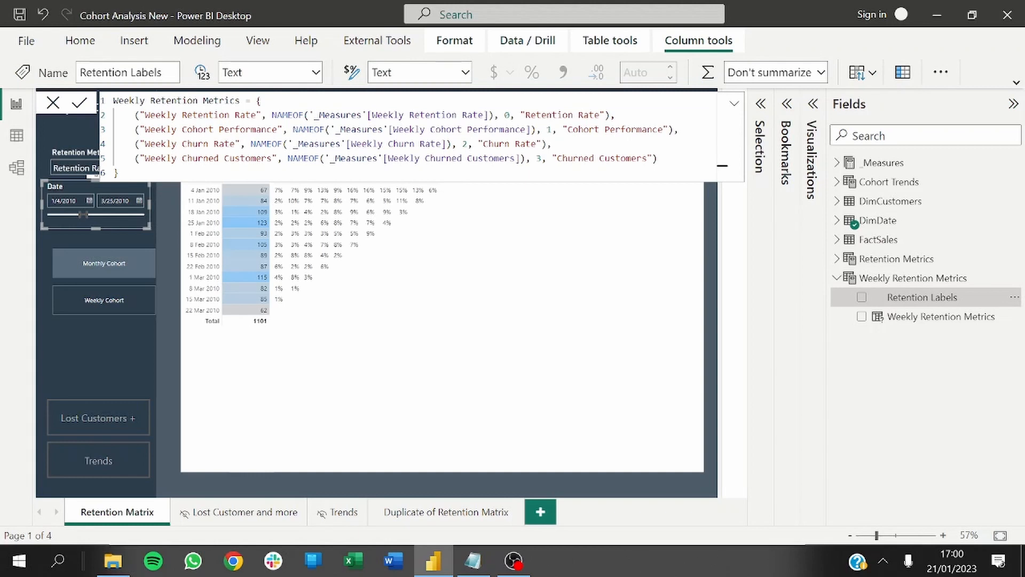
click(1014, 298)
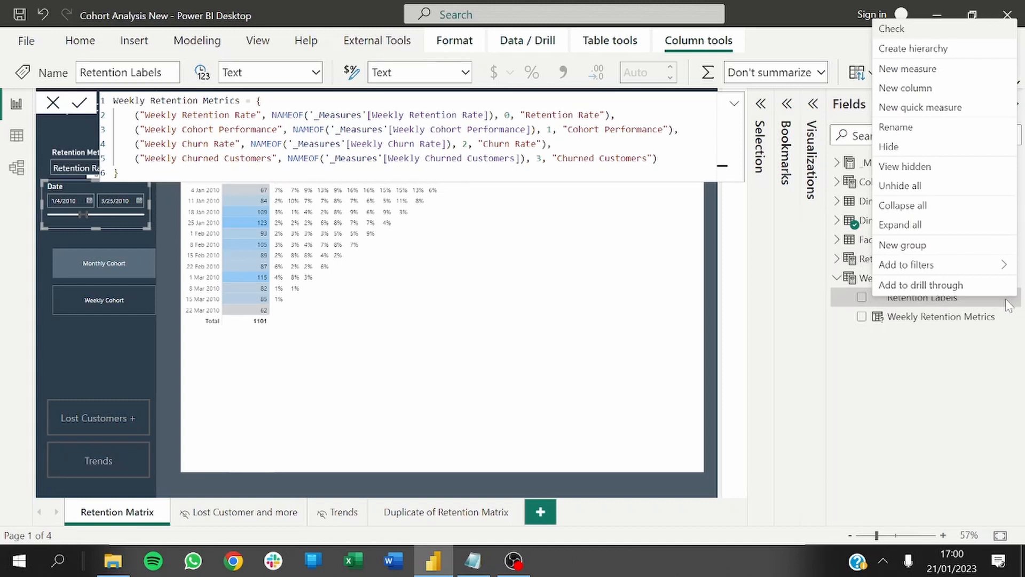
click(830, 41)
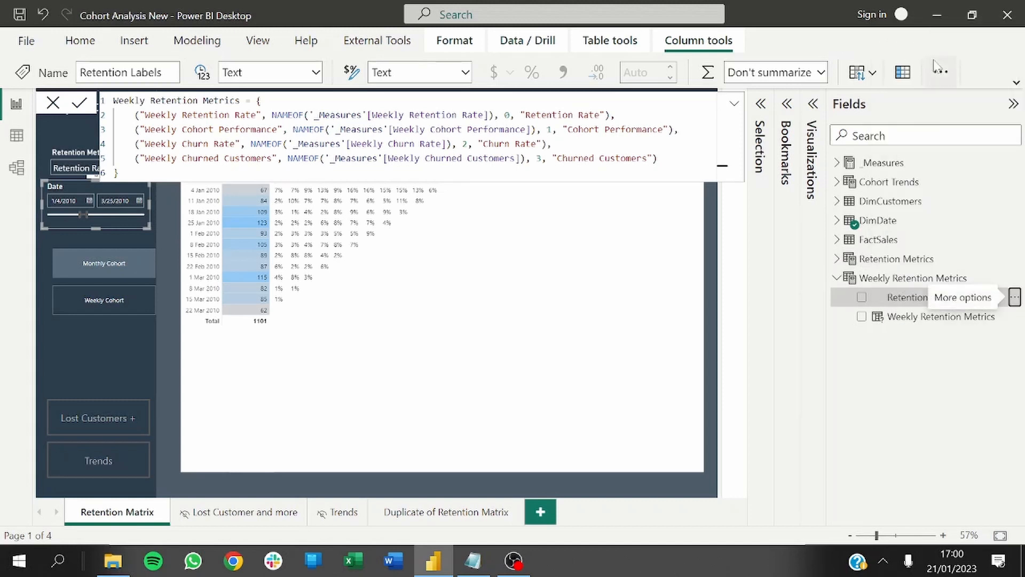
click(1015, 83)
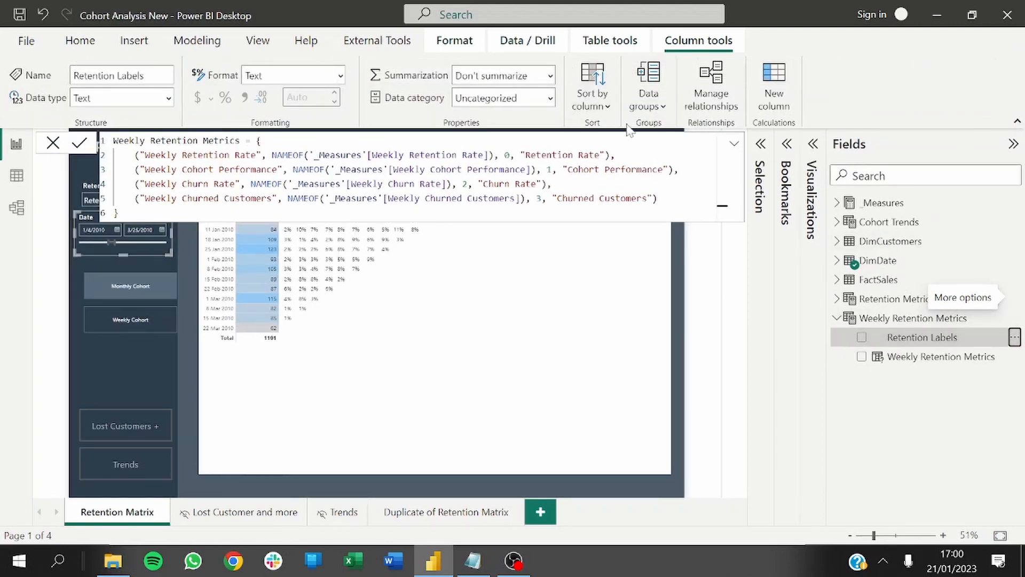
click(599, 106)
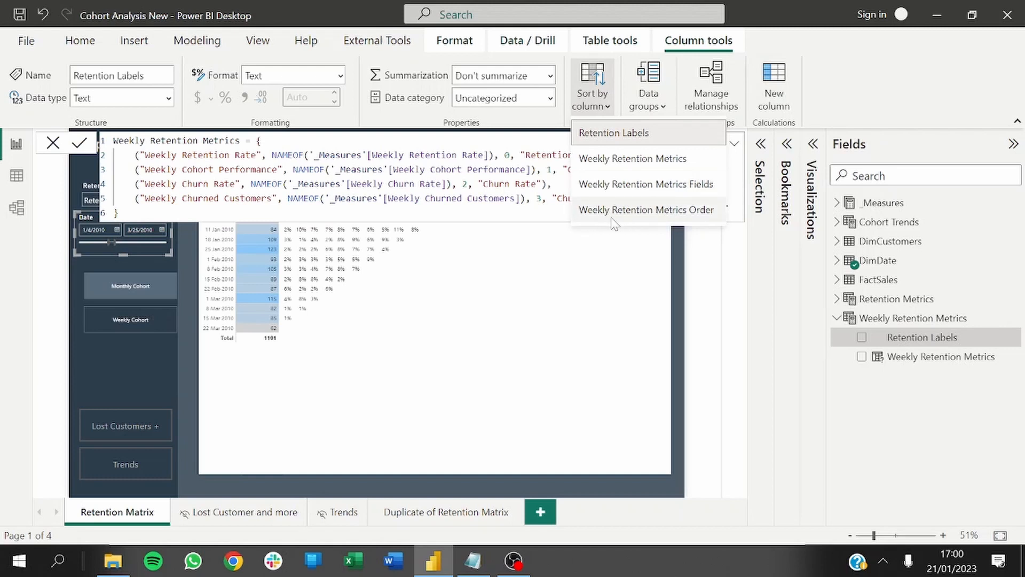
click(678, 210)
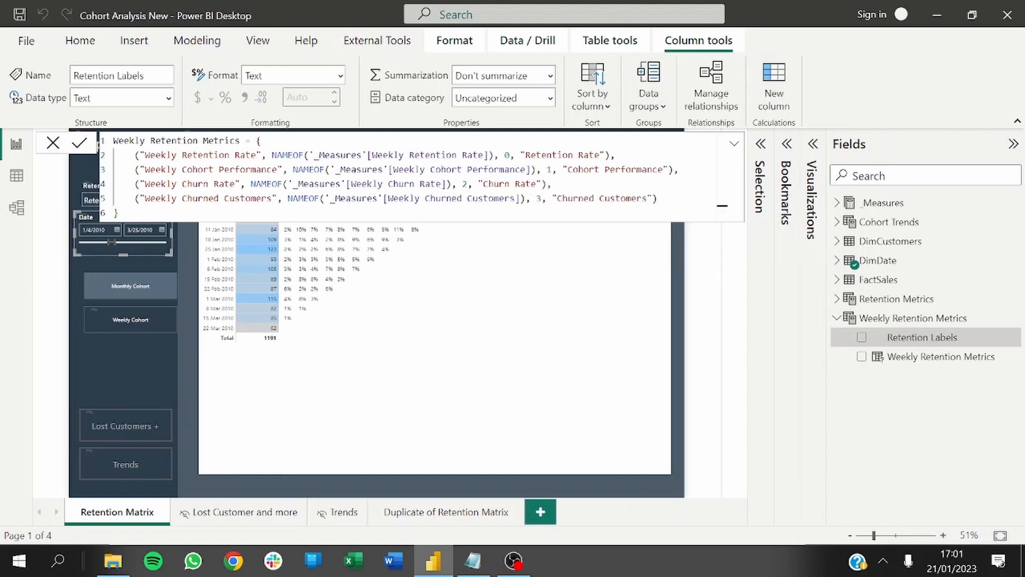
click(53, 142)
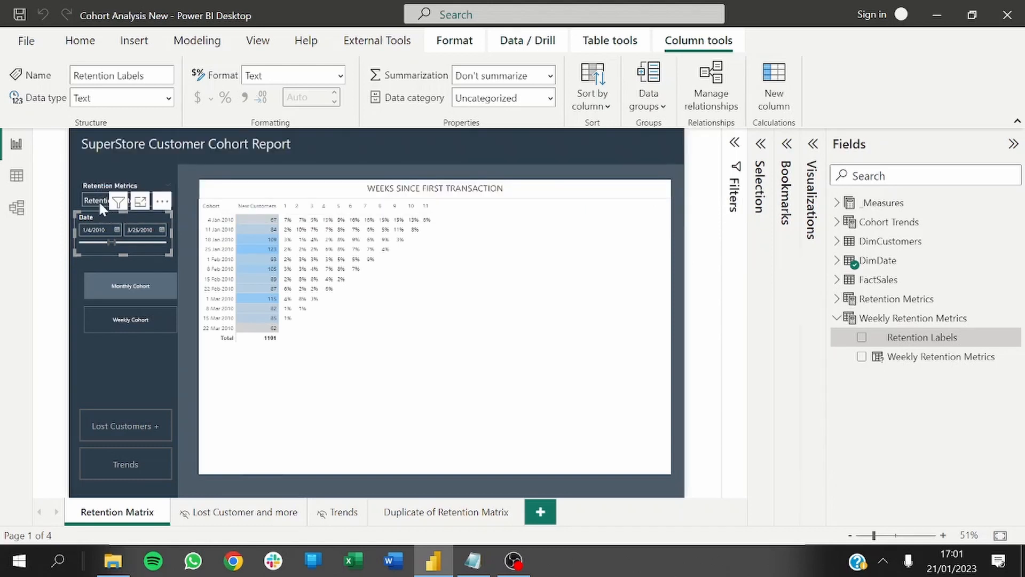
click(184, 193)
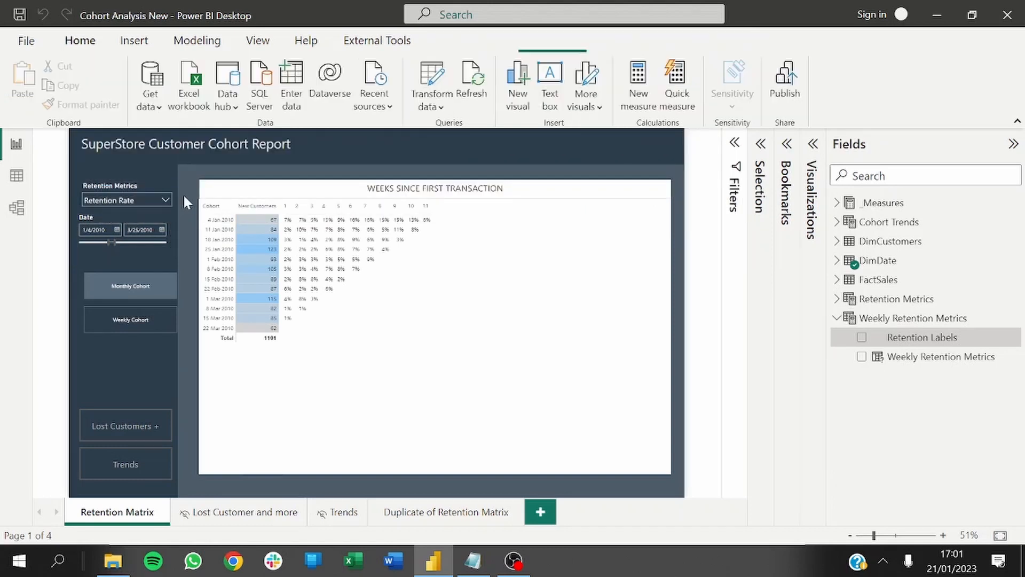
- Select Cohort Performance in the Retention Metrics slicer and check the order of its list
click(148, 197)
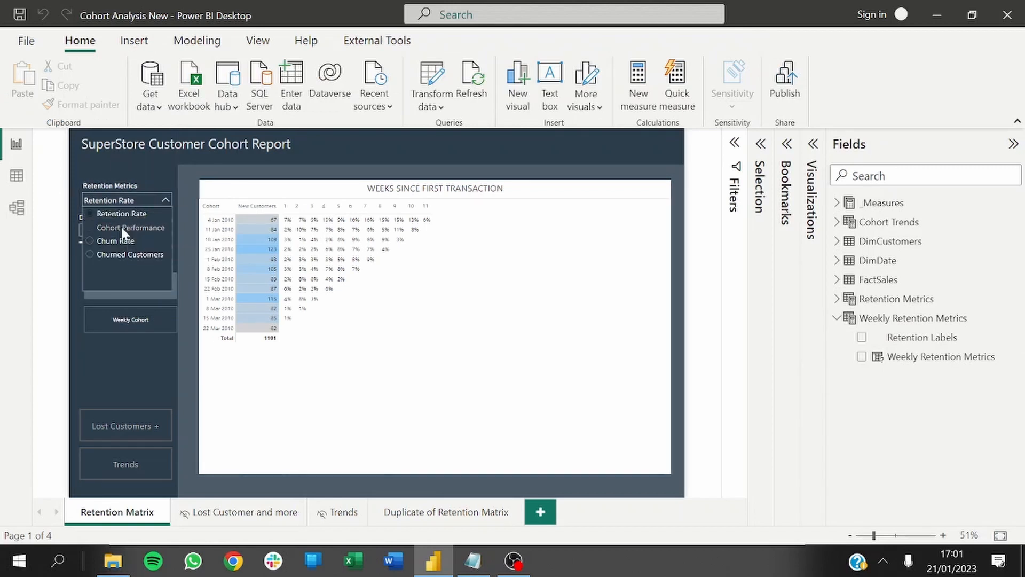
click(123, 230)
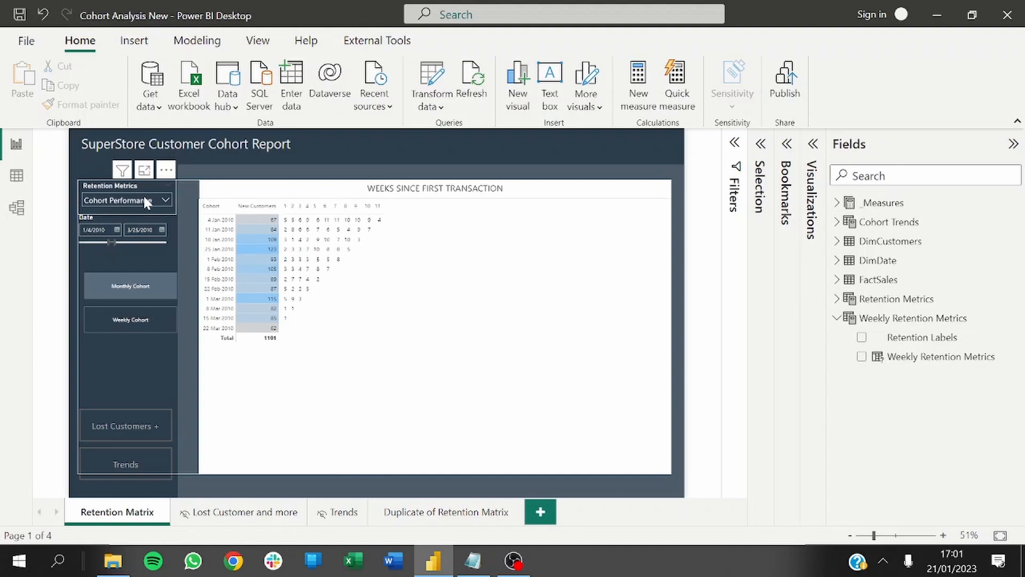
click(144, 198)
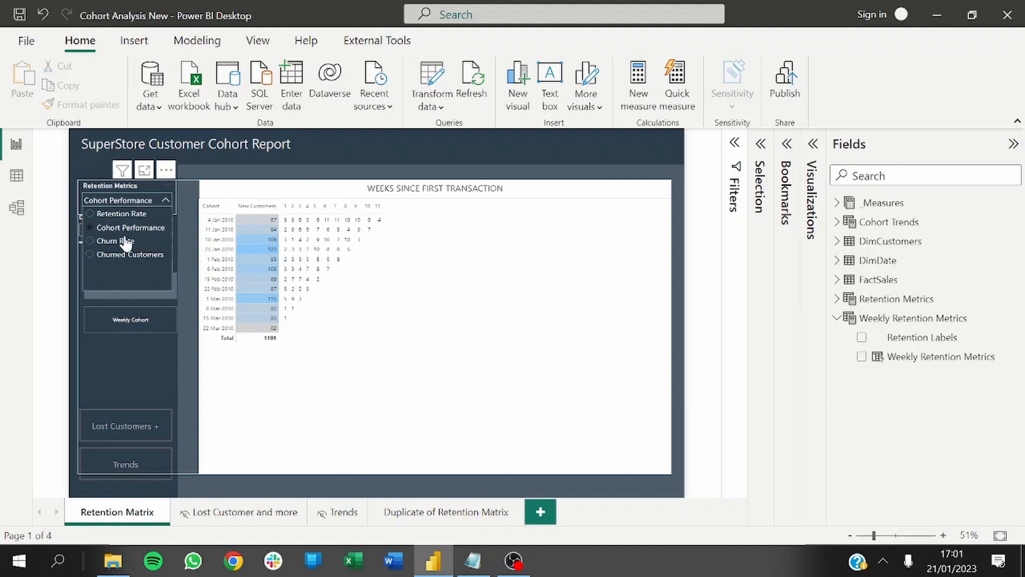
click(184, 264)
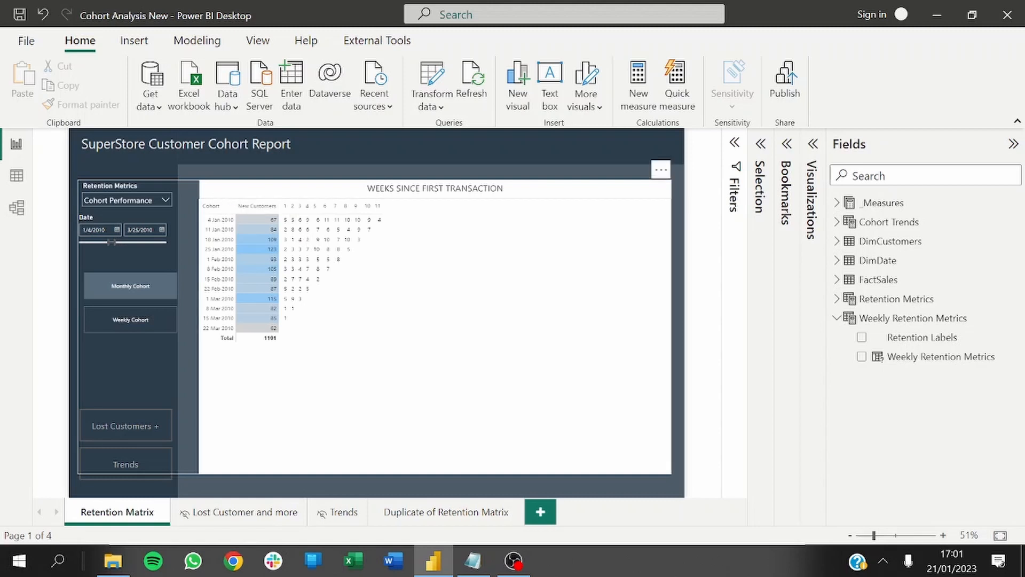
click(224, 184)
click(223, 175)
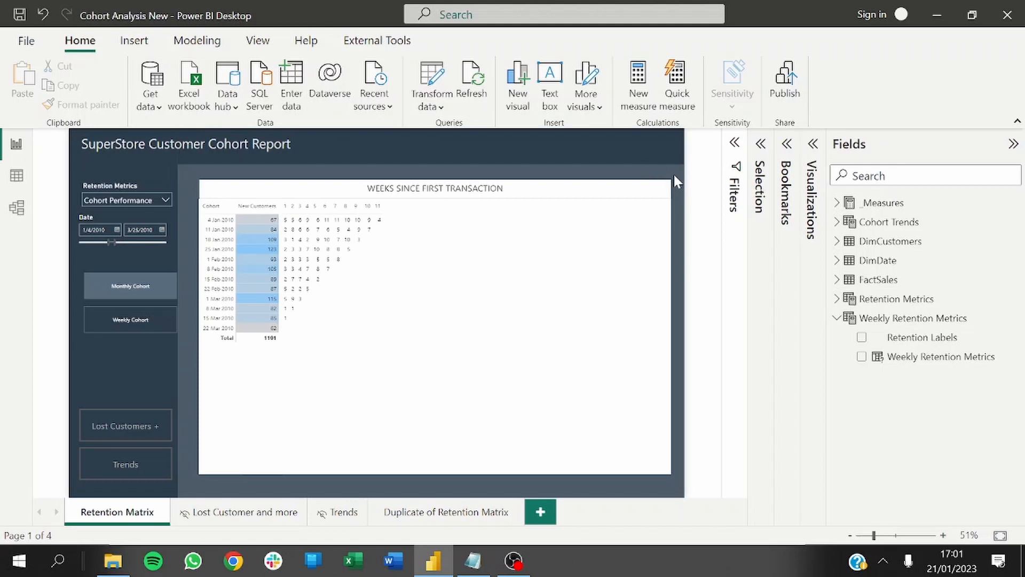
- Add a bookmark of the current weekly view and name it Weekly Cohort
click(788, 155)
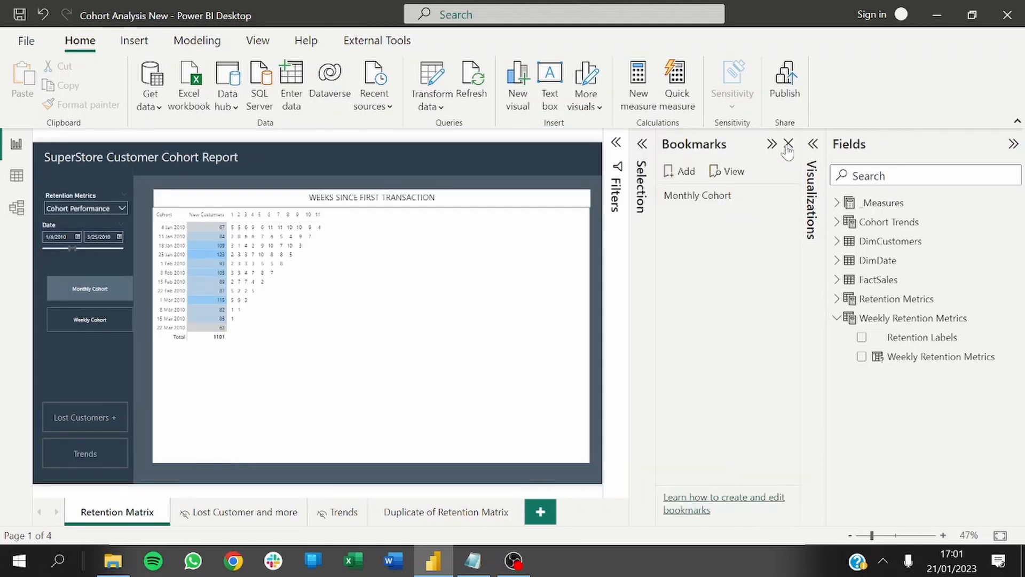
click(670, 176)
double_click(685, 220)
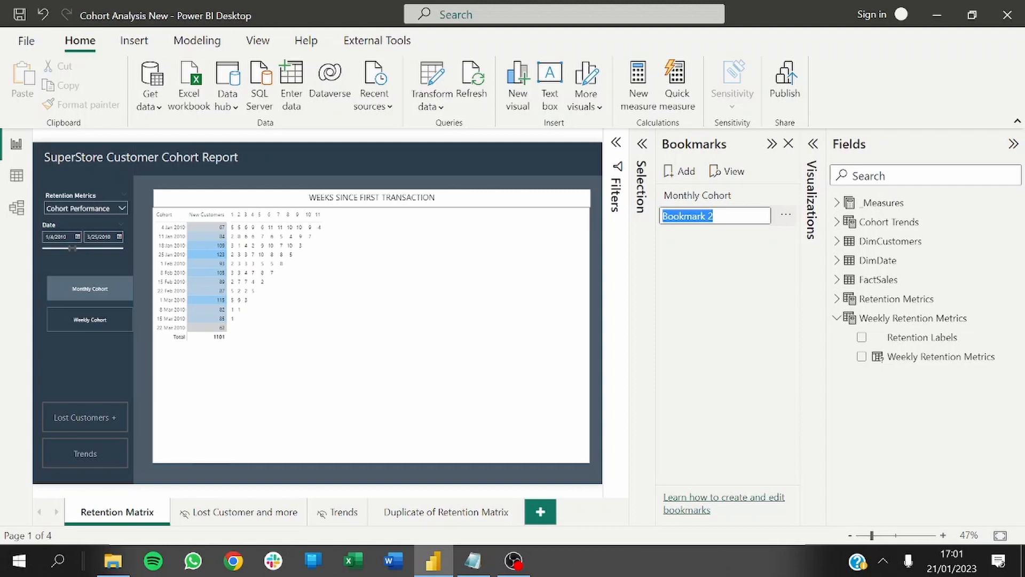
text(Weekly Cohort)
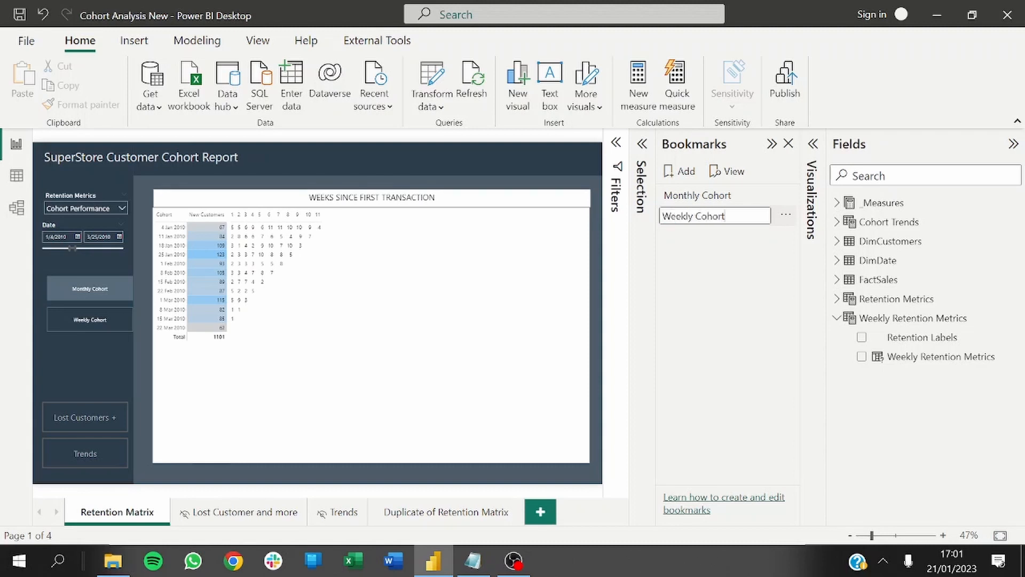
key(Return)
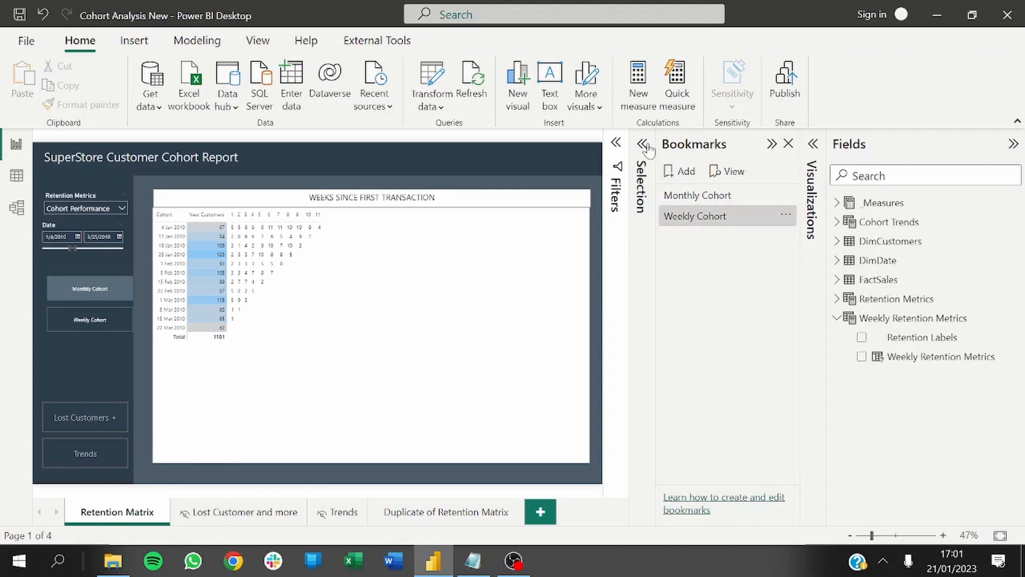
- Try the Monthly Cohort bookmark, hide the Weekly Cohort group and show the Monthly Cohort group on the page
click(642, 143)
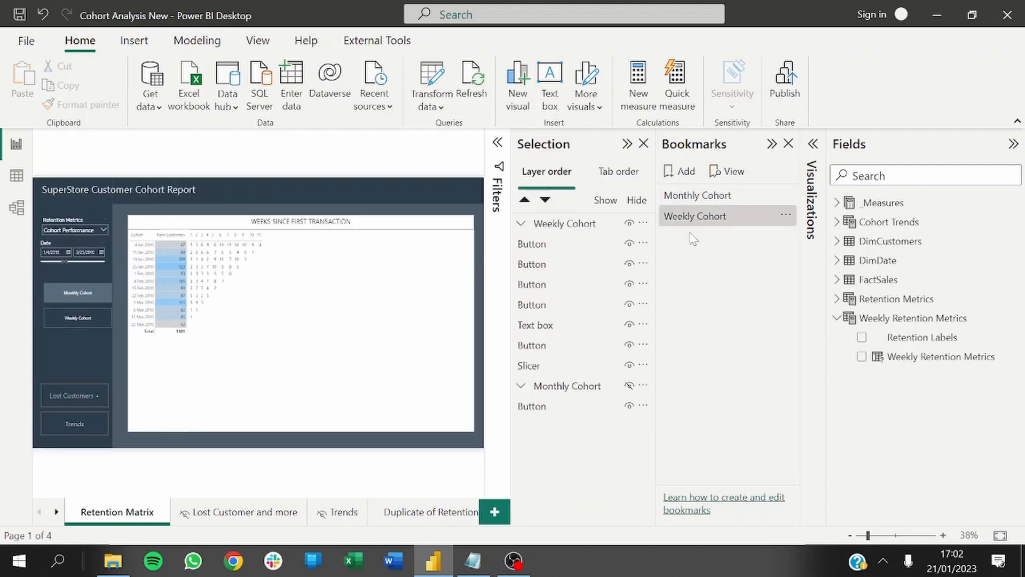
click(694, 197)
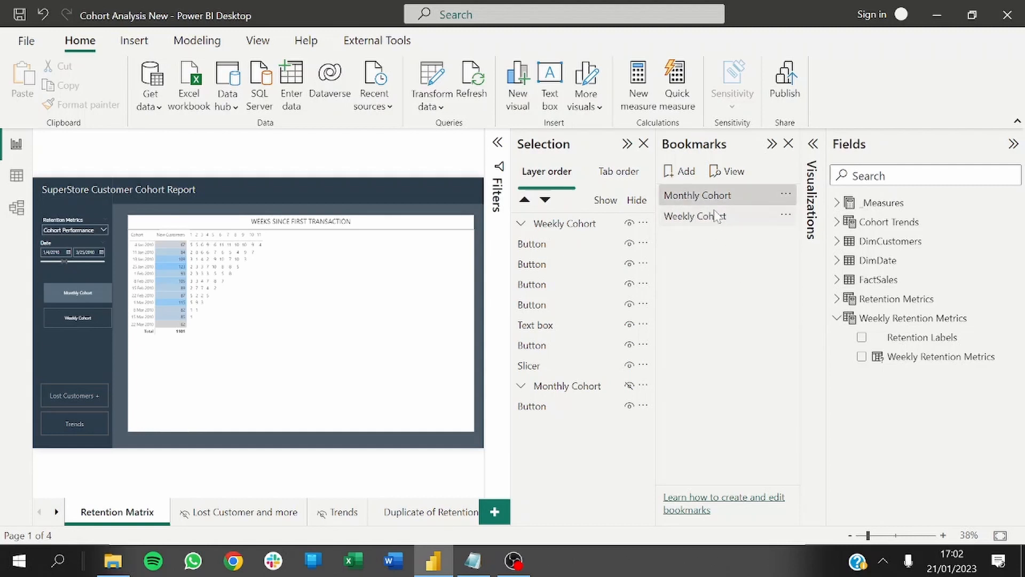
click(630, 223)
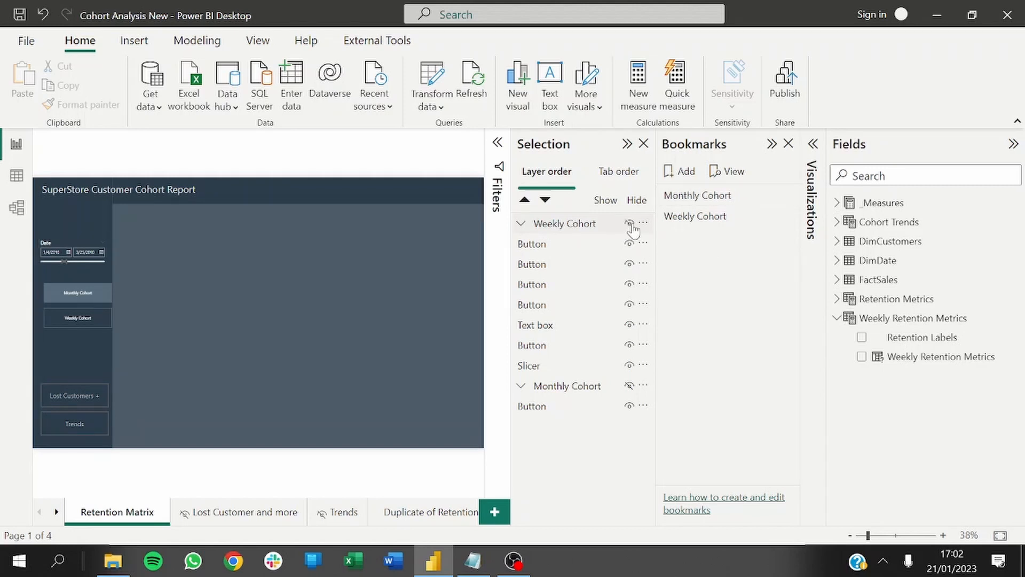
click(629, 388)
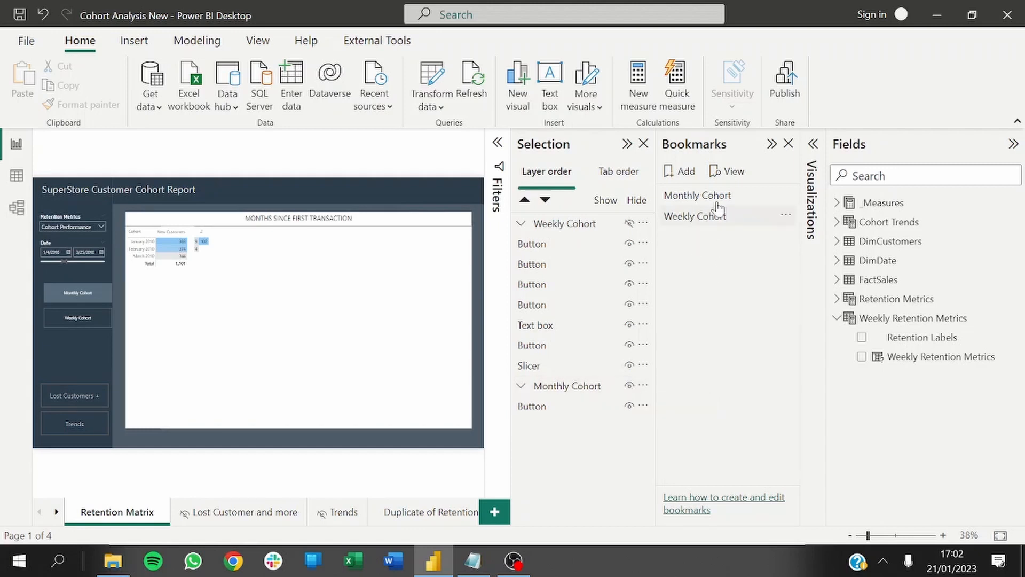
- Update the Monthly Cohort bookmark with the current view, and test switching between the weekly and monthly bookmarks
click(786, 195)
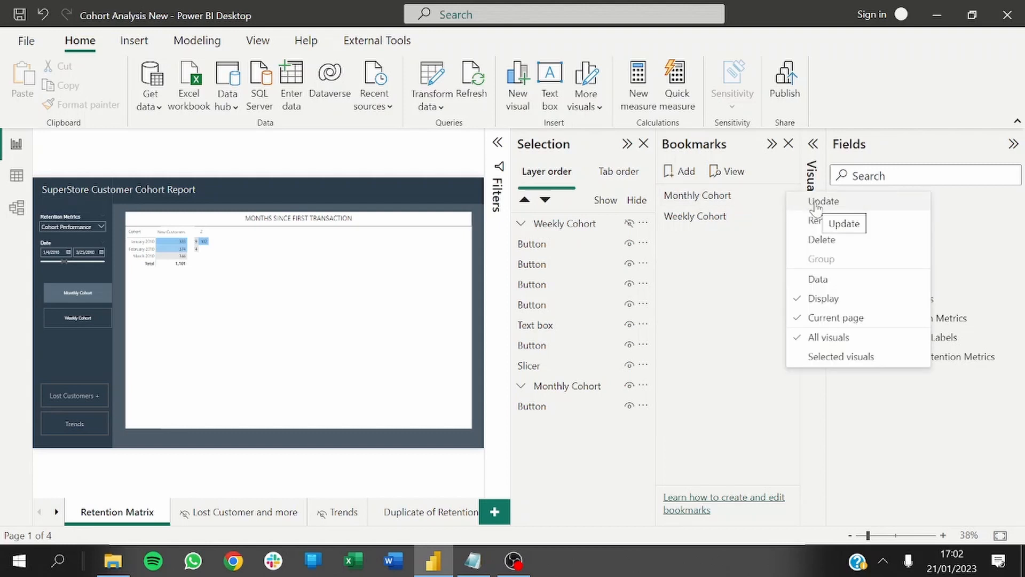
click(818, 203)
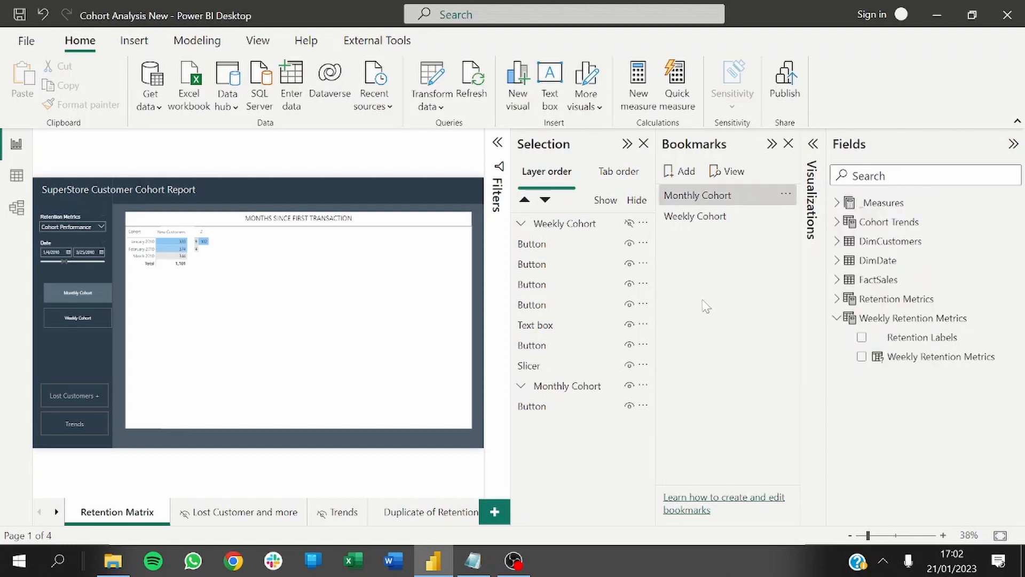
click(701, 217)
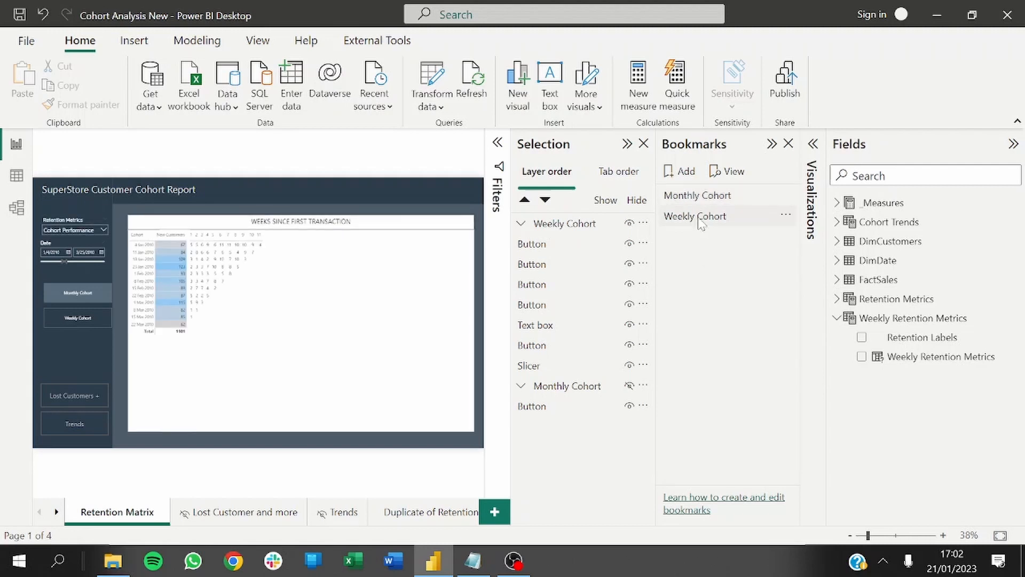
click(698, 196)
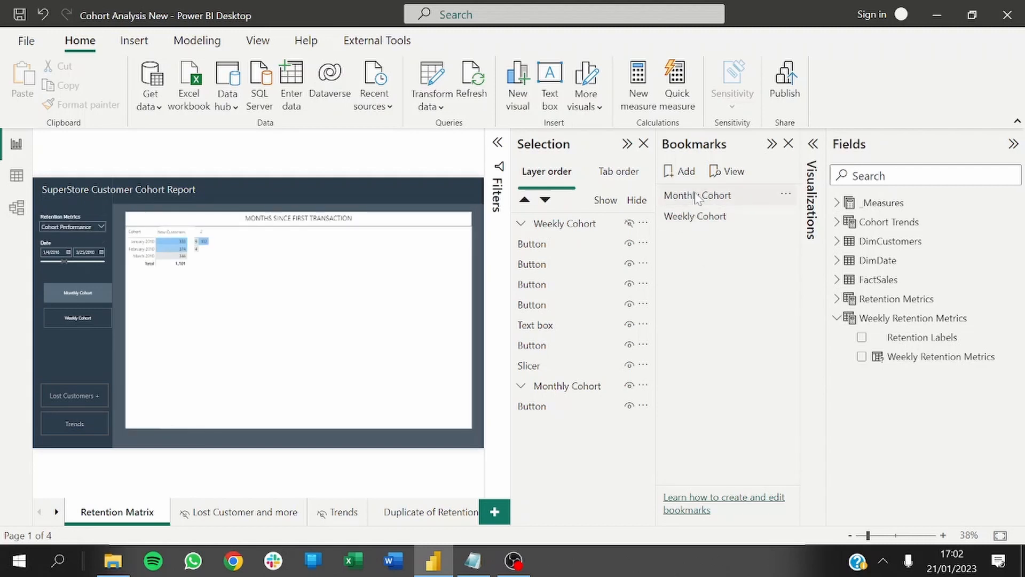
- Switch between the Weekly Cohort and Monthly Cohort bookmarks to check both matrix views
click(694, 218)
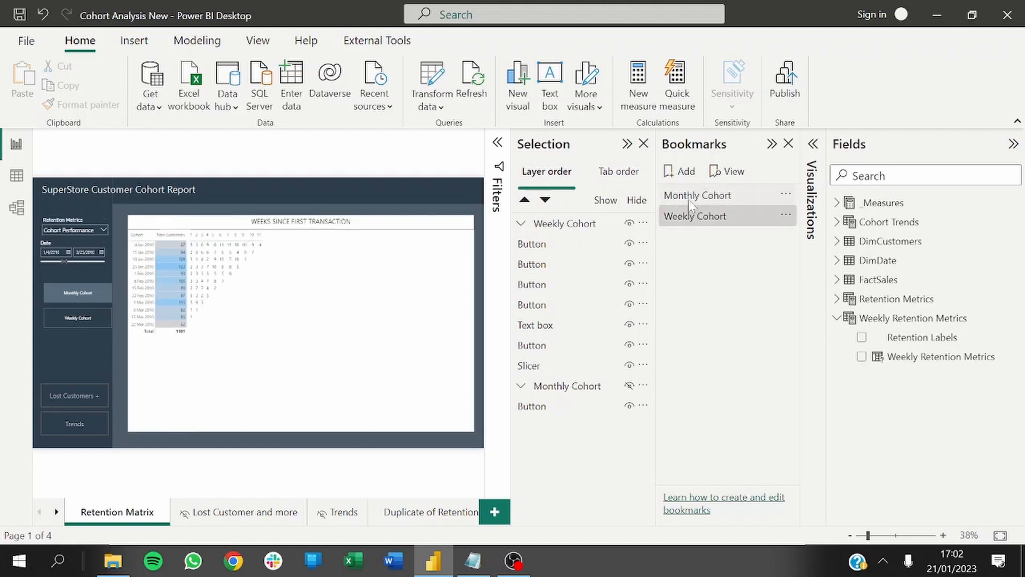
click(687, 199)
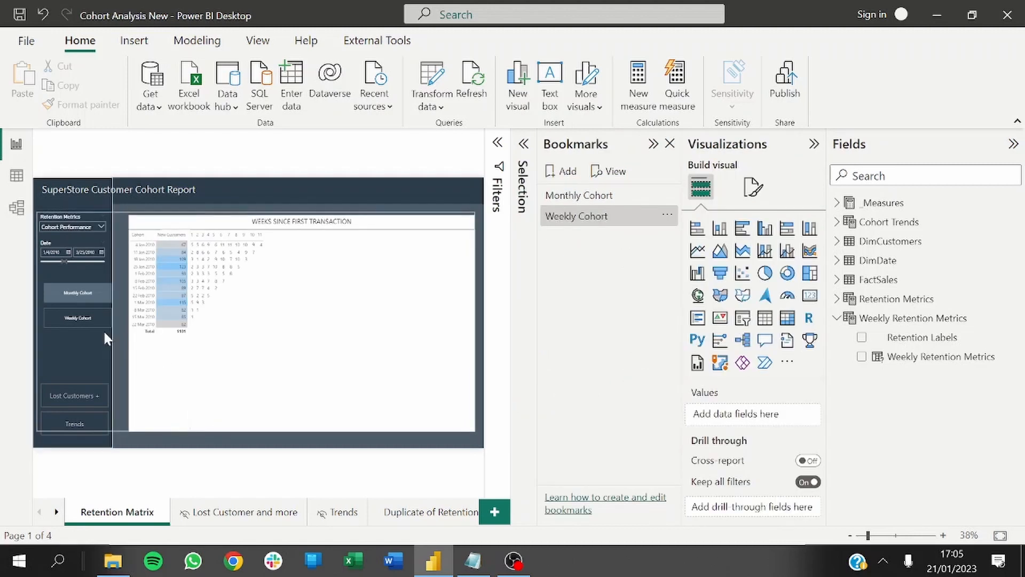
- Turn on the Weekly Cohort button's action and set it to the Bookmark type with the Weekly Cohort bookmark
click(87, 317)
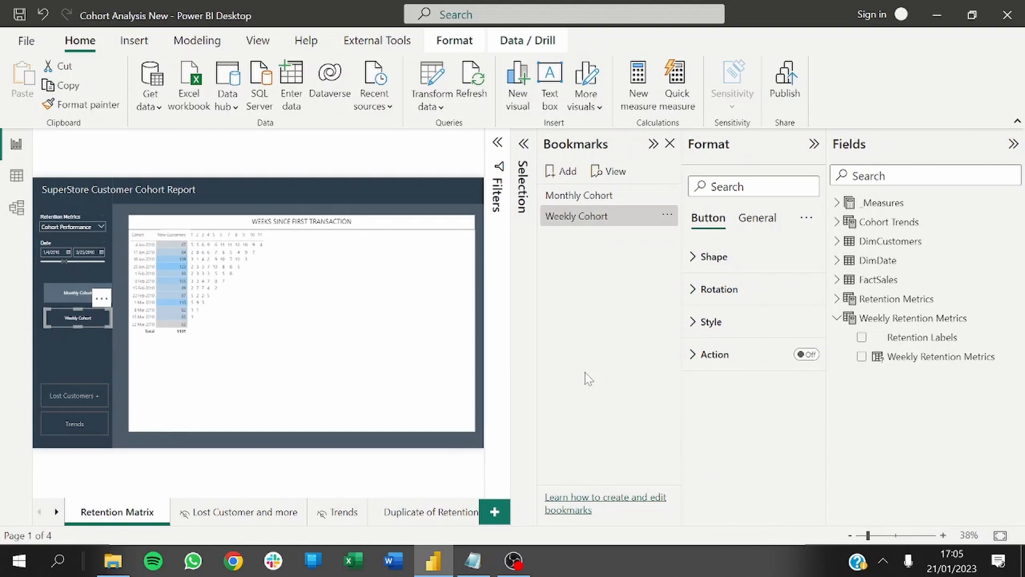
click(809, 355)
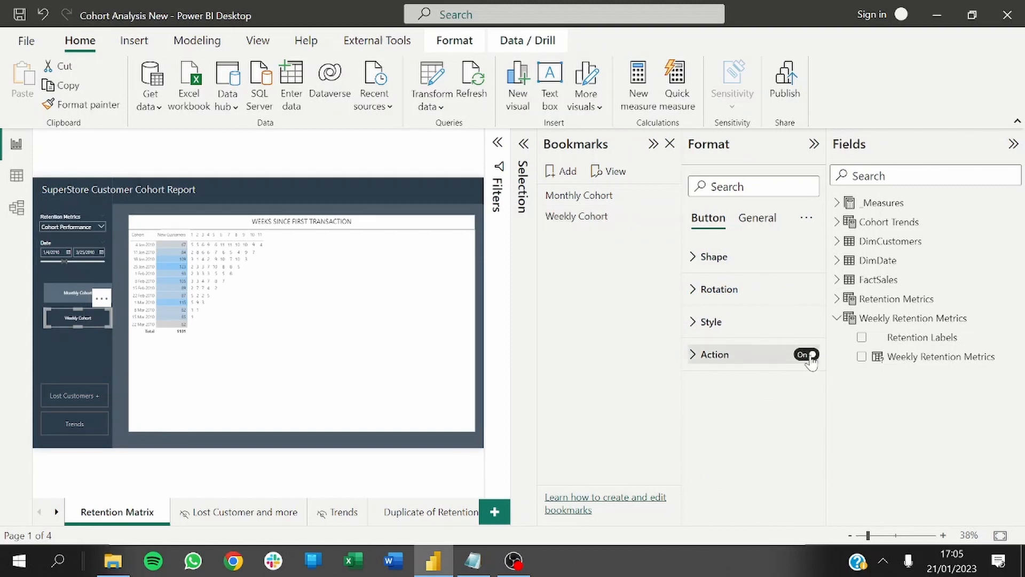
click(711, 361)
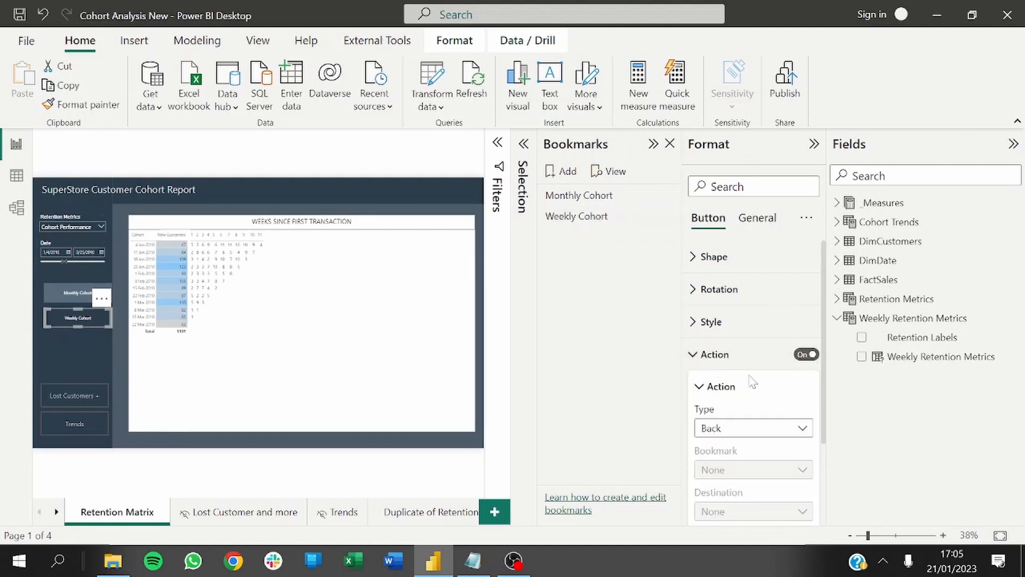
click(740, 430)
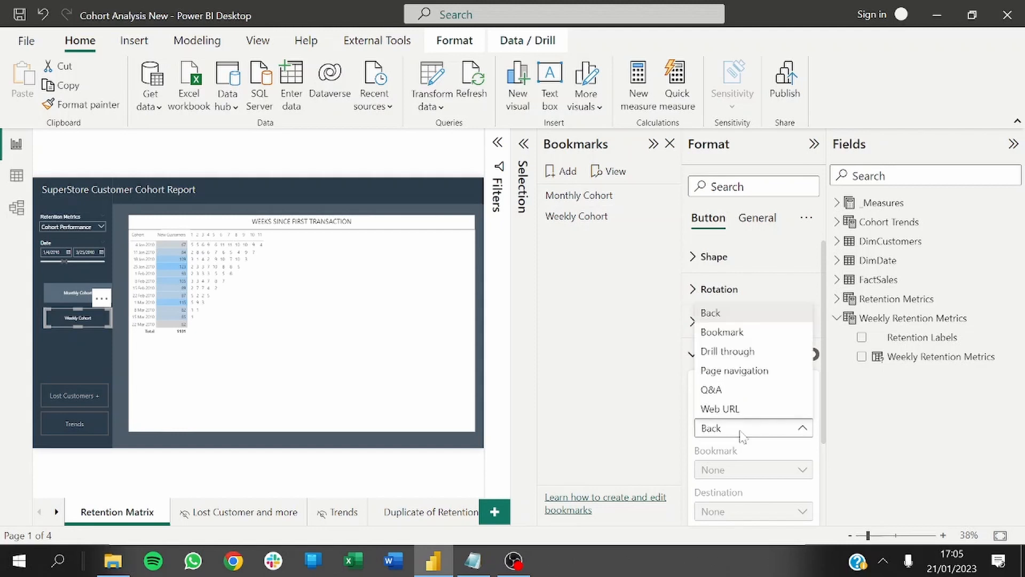
click(736, 332)
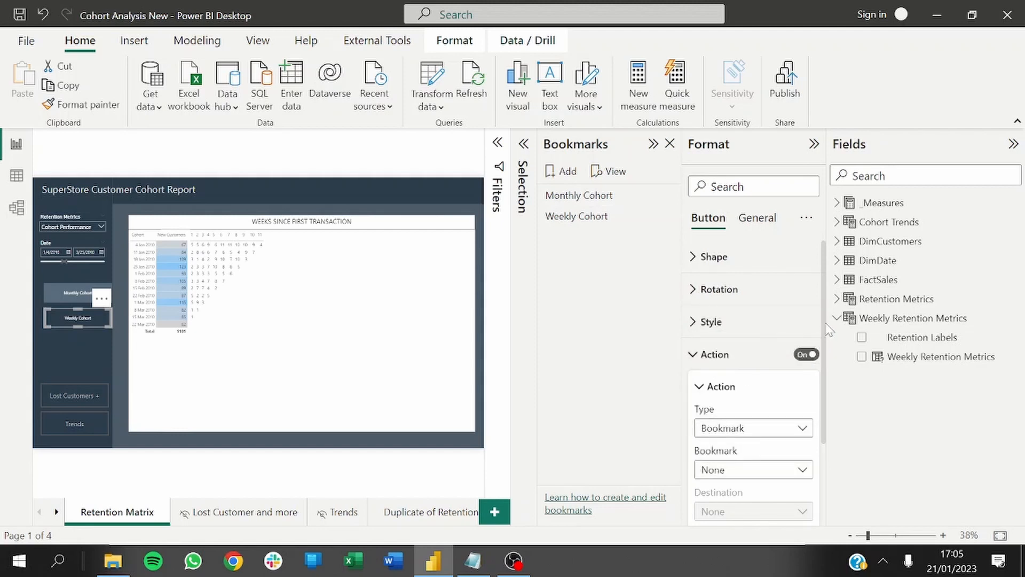
drag(824, 325, 839, 431)
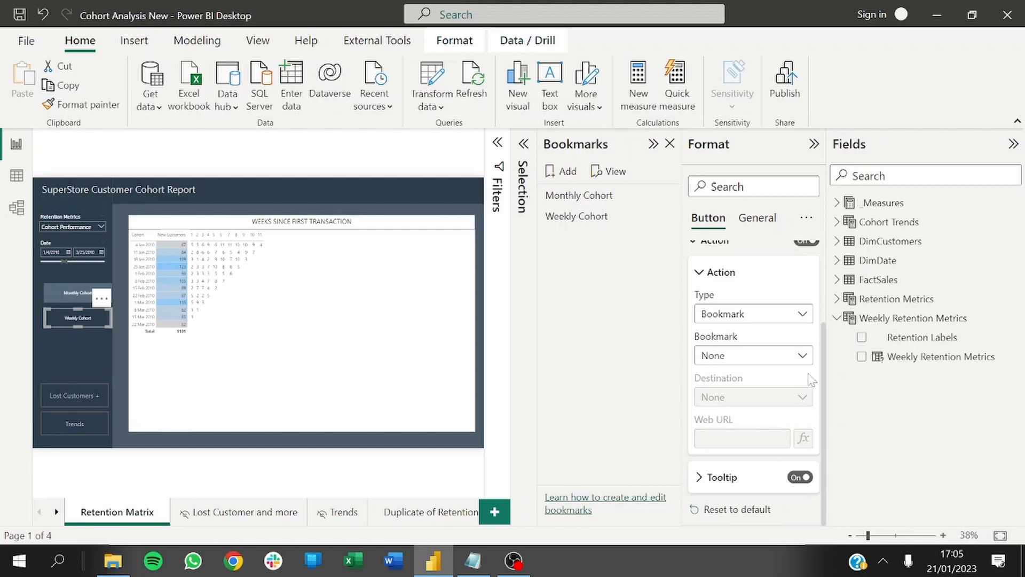
click(734, 357)
click(734, 414)
- Turn on the Monthly Cohort button's action and set it to the Bookmark type with the Monthly Cohort bookmark
click(68, 301)
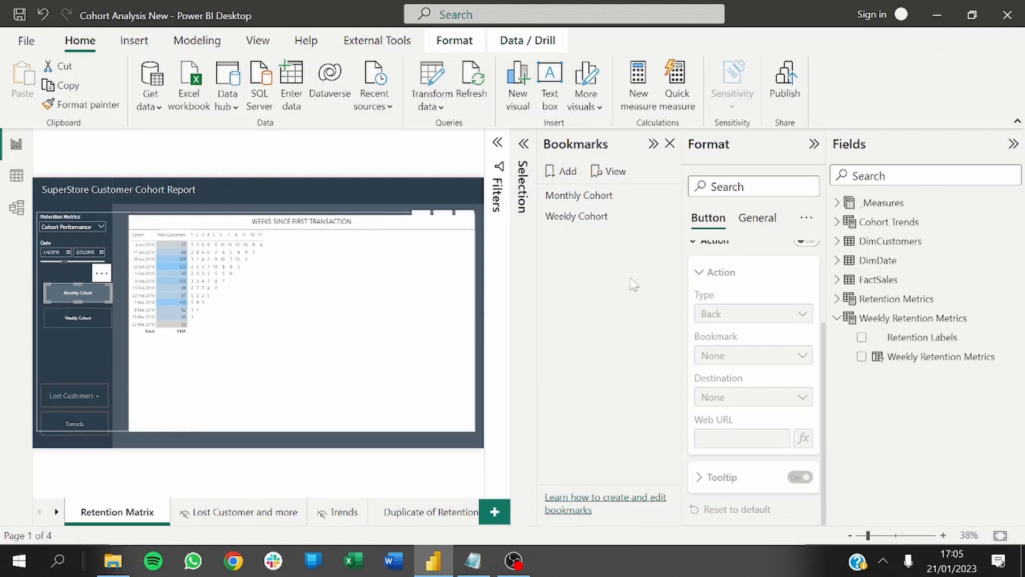
click(804, 242)
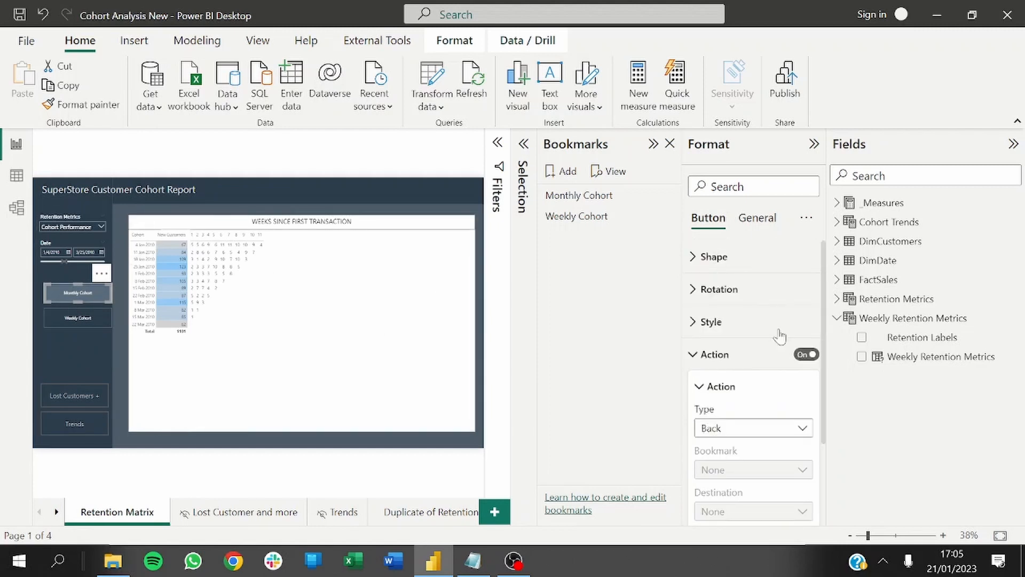
click(734, 431)
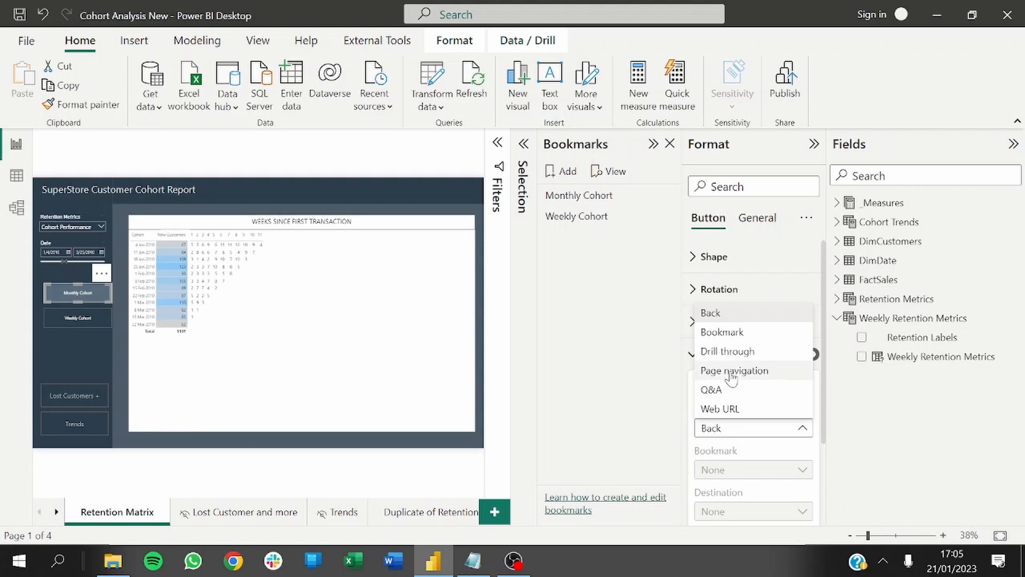
click(723, 332)
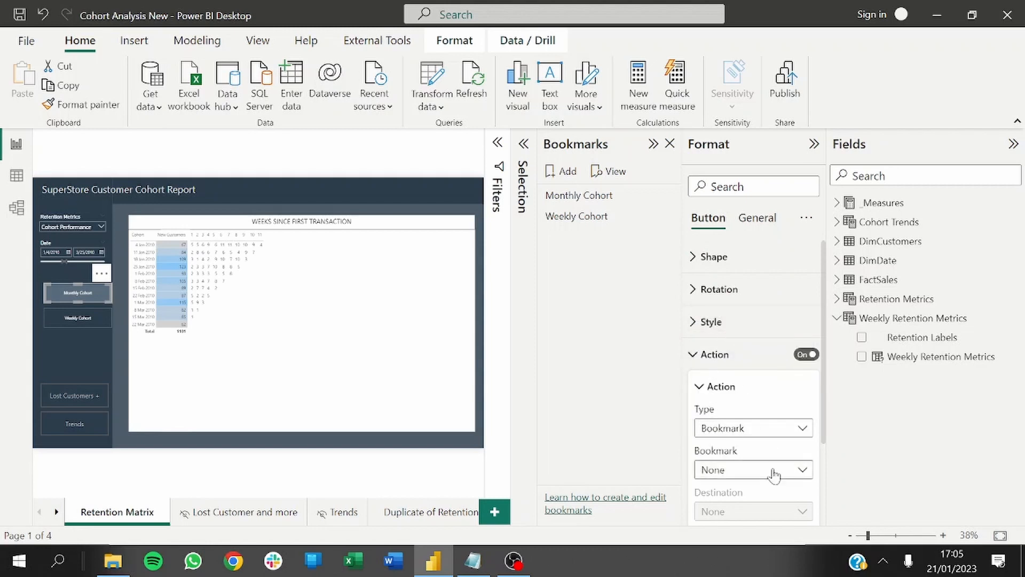
click(758, 474)
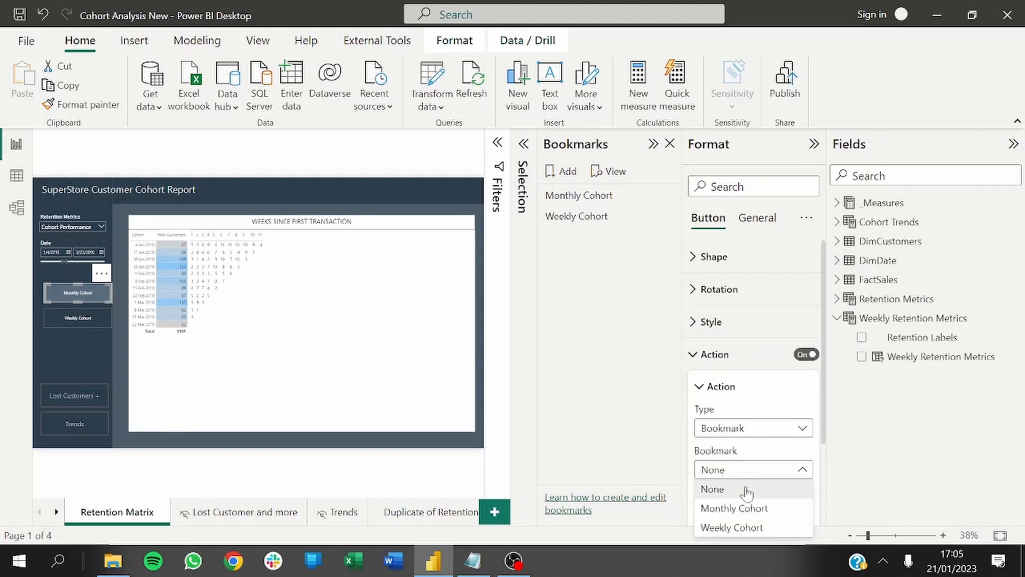
click(741, 508)
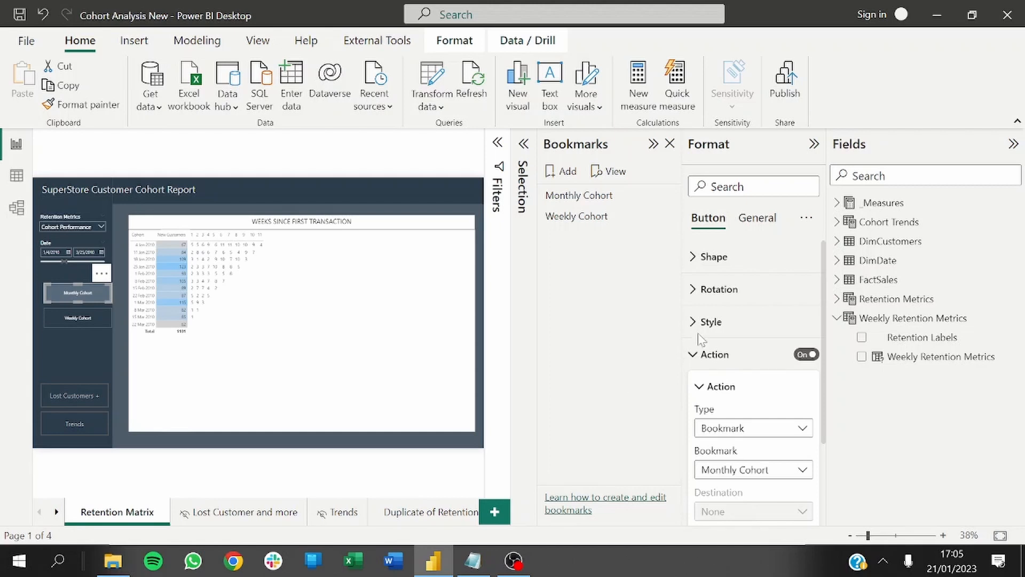
click(308, 447)
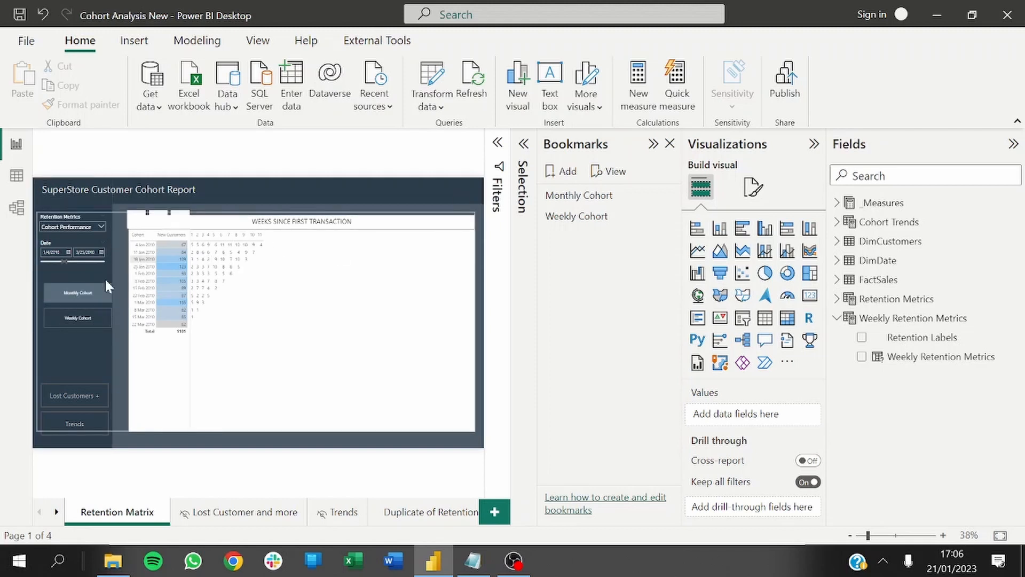
- Test the page's Monthly Cohort and Weekly Cohort buttons, collapsing the Visualizations, Bookmarks and Fields panes to enlarge the report
ctrl+click(87, 300)
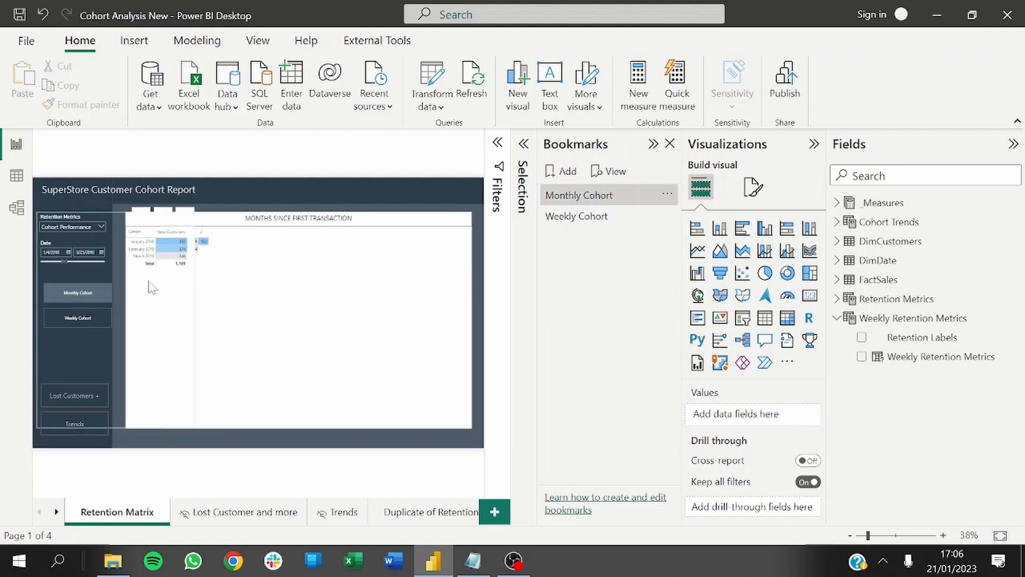
ctrl+click(74, 323)
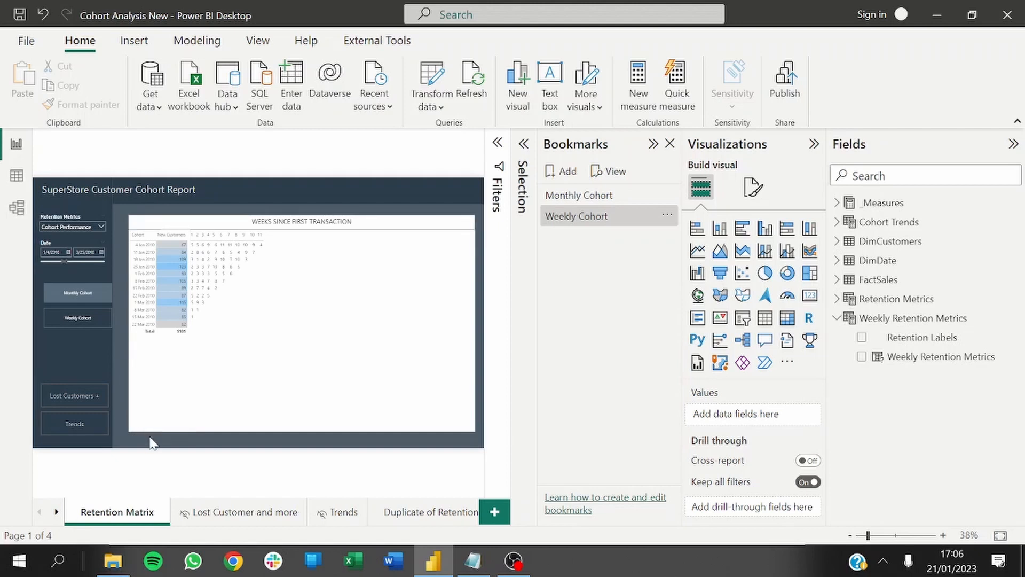
click(814, 144)
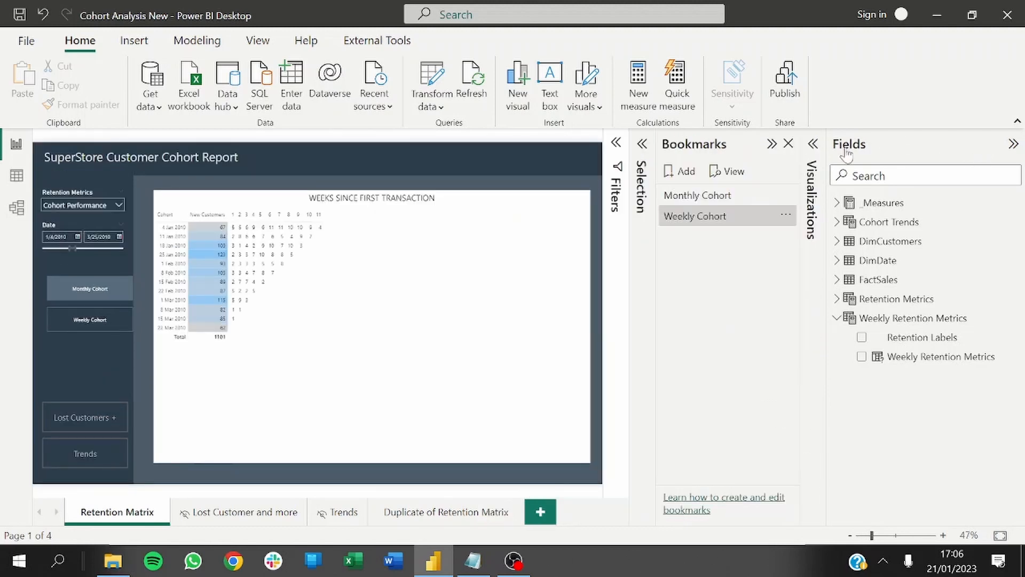
click(772, 144)
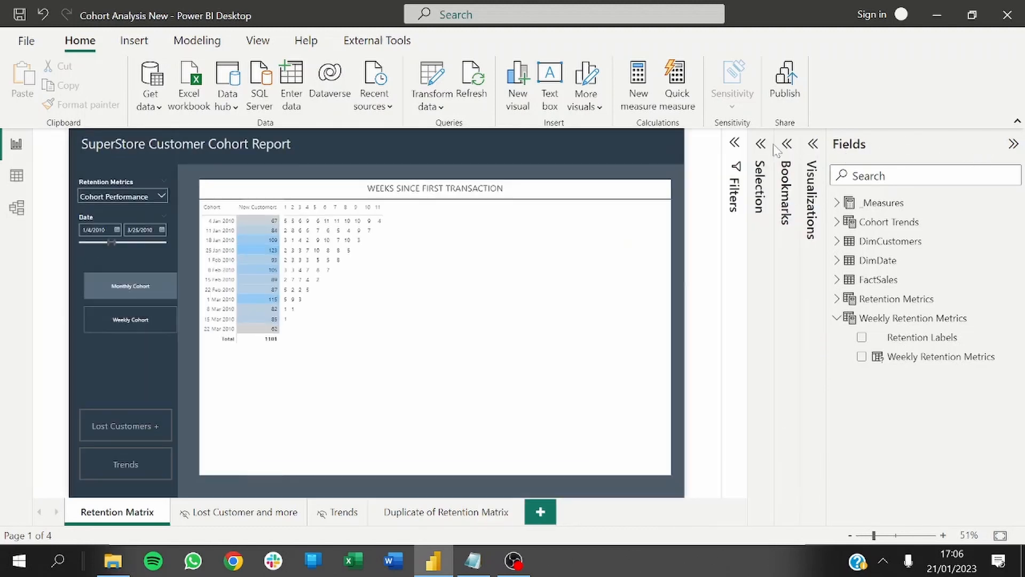
click(1013, 144)
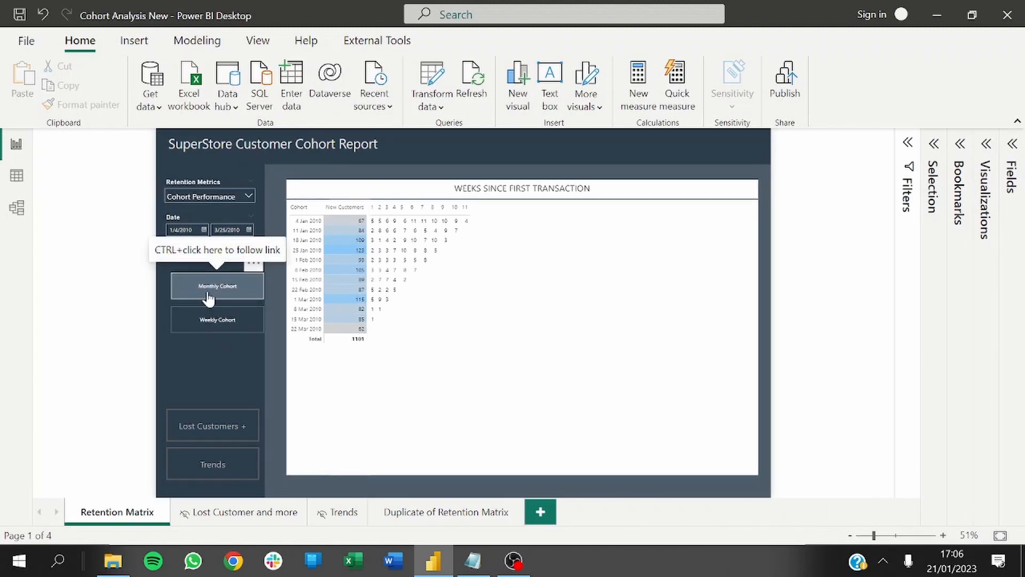
ctrl+click(209, 299)
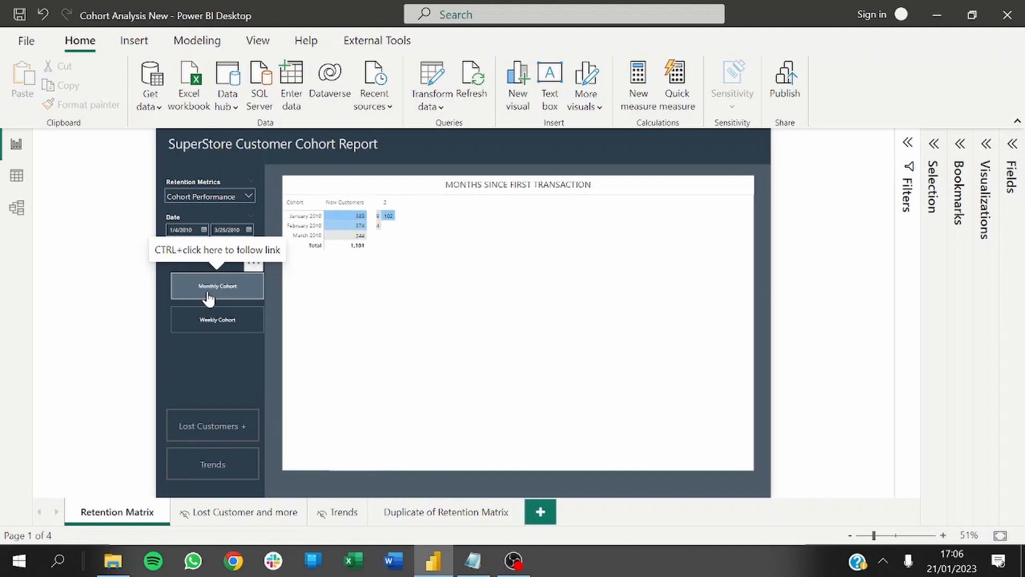
ctrl+click(219, 330)
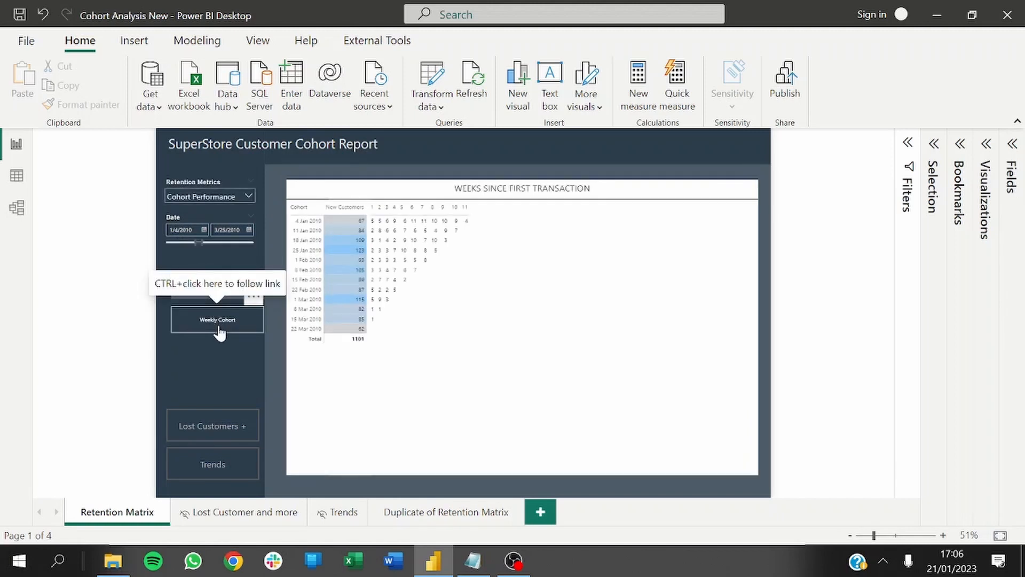
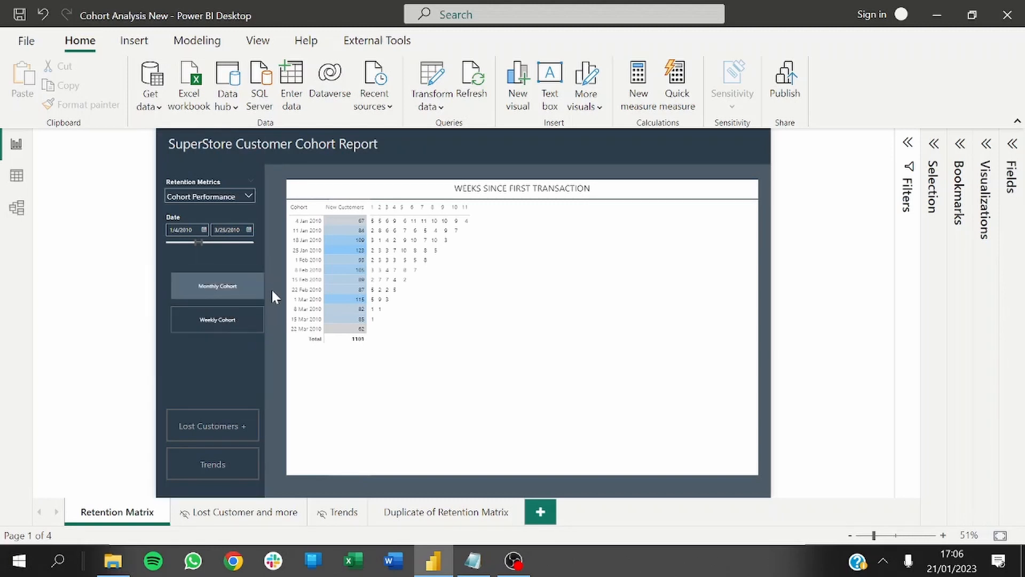
- Duplicate the Weekly Cohort button and align the copy horizontally with the original
click(230, 291)
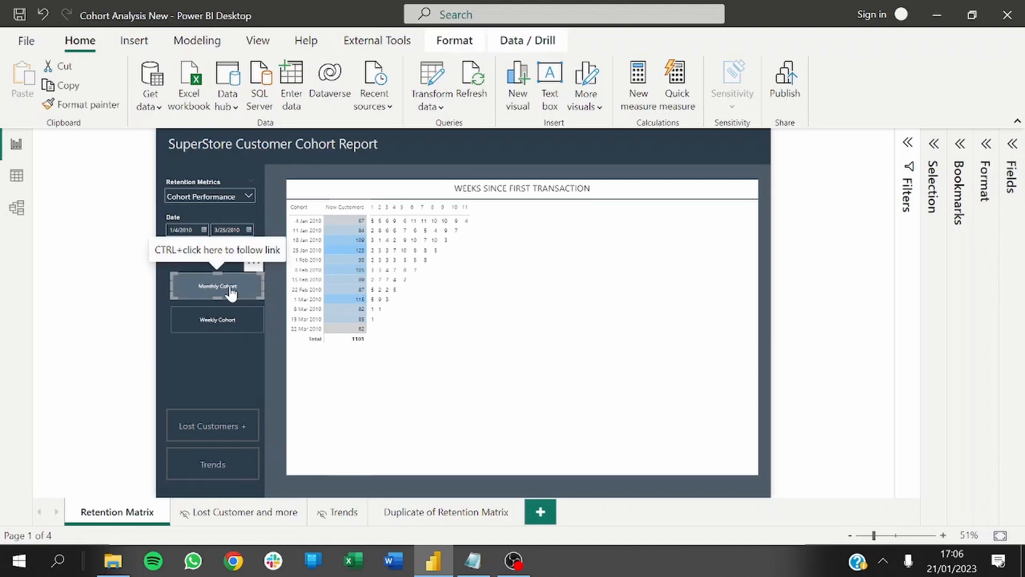
click(224, 330)
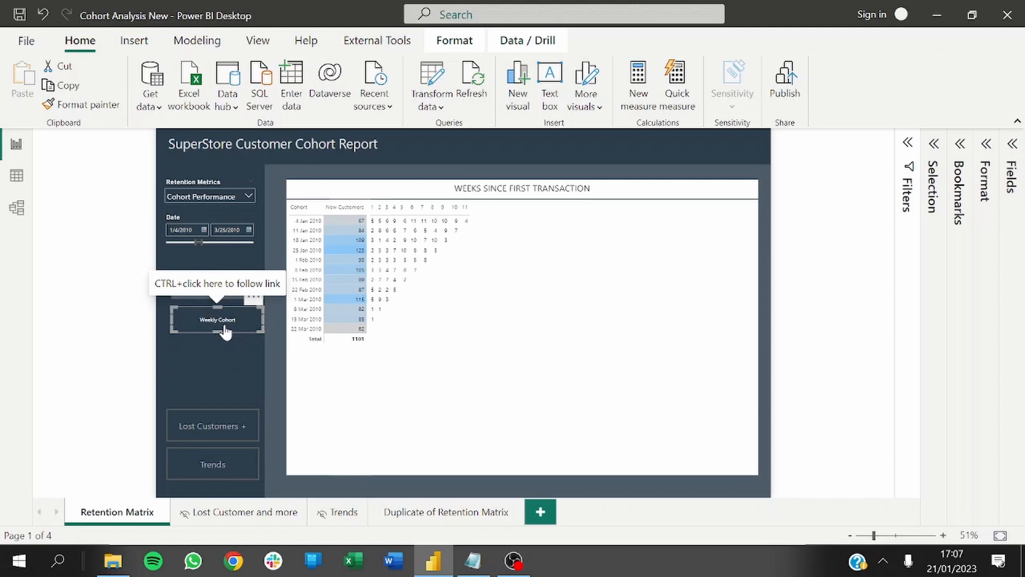
key(ctrl+c)
key(ctrl+v)
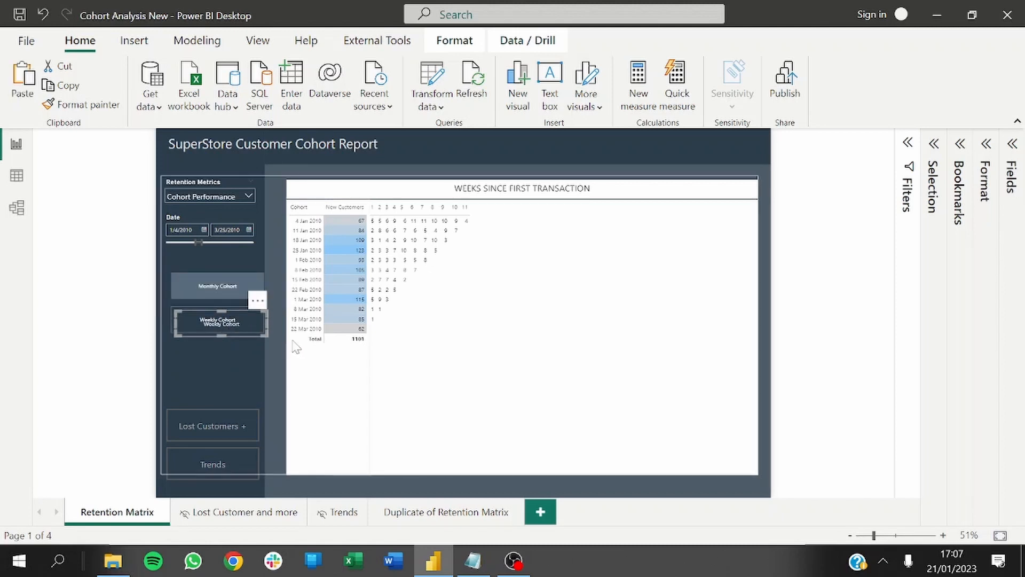
click(277, 339)
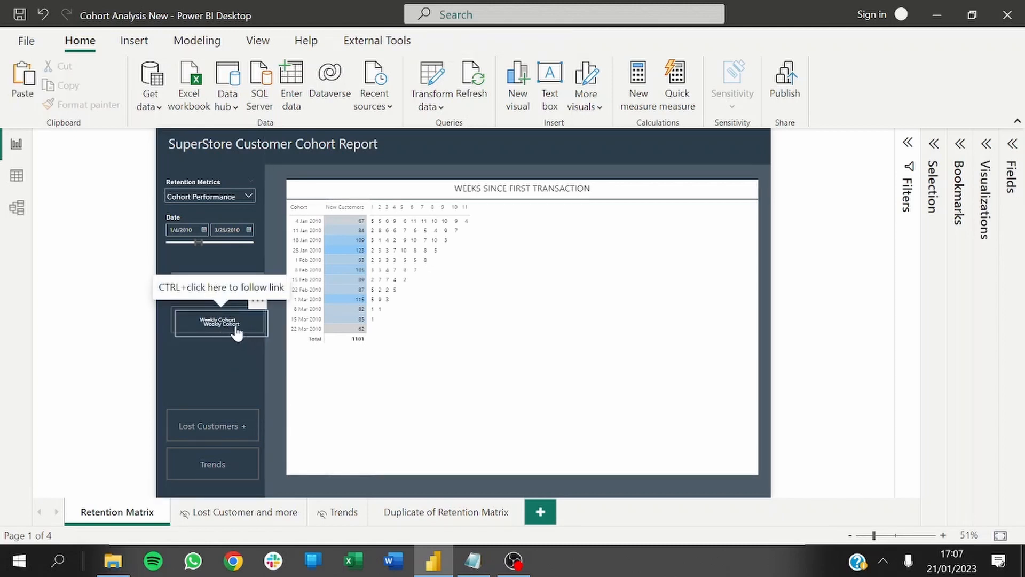
mouse_move(231, 327)
mouse_down()
mouse_move(228, 319)
mouse_move(236, 329)
mouse_up()
- Apply the Monthly Cohort button's formatting to the Weekly Cohort copy with the Format painter and place it exactly over the original
click(205, 287)
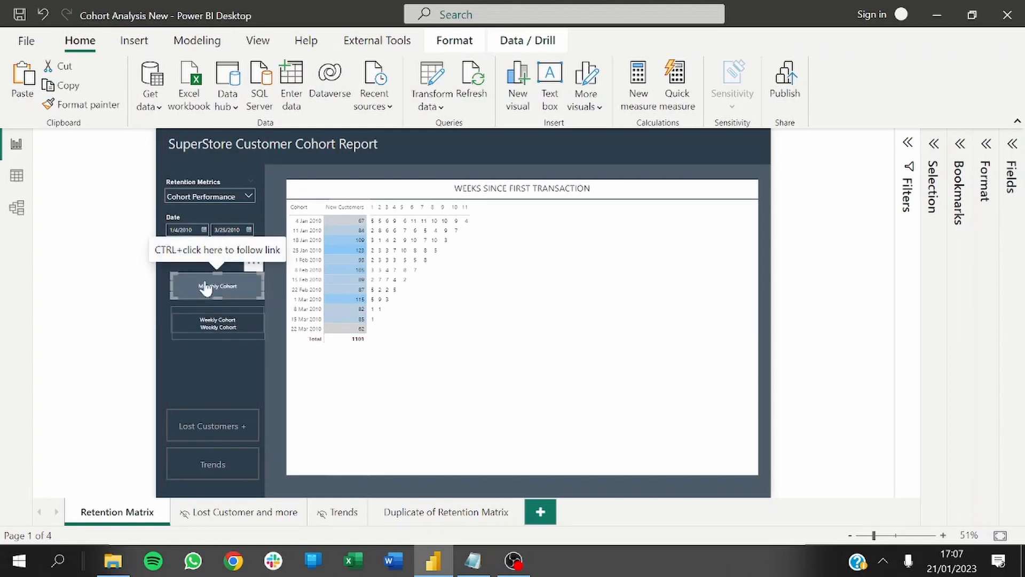
click(87, 105)
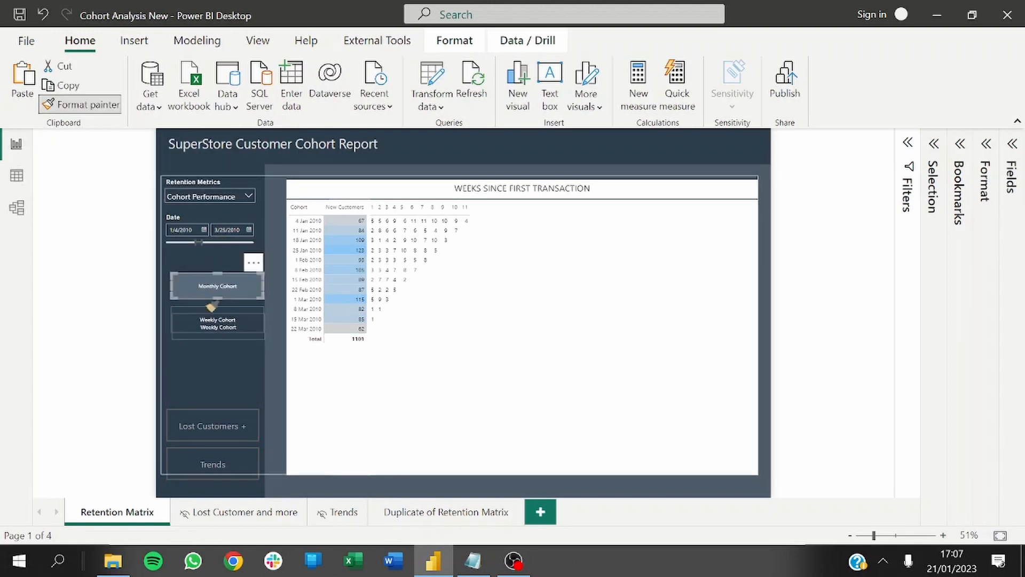
click(212, 326)
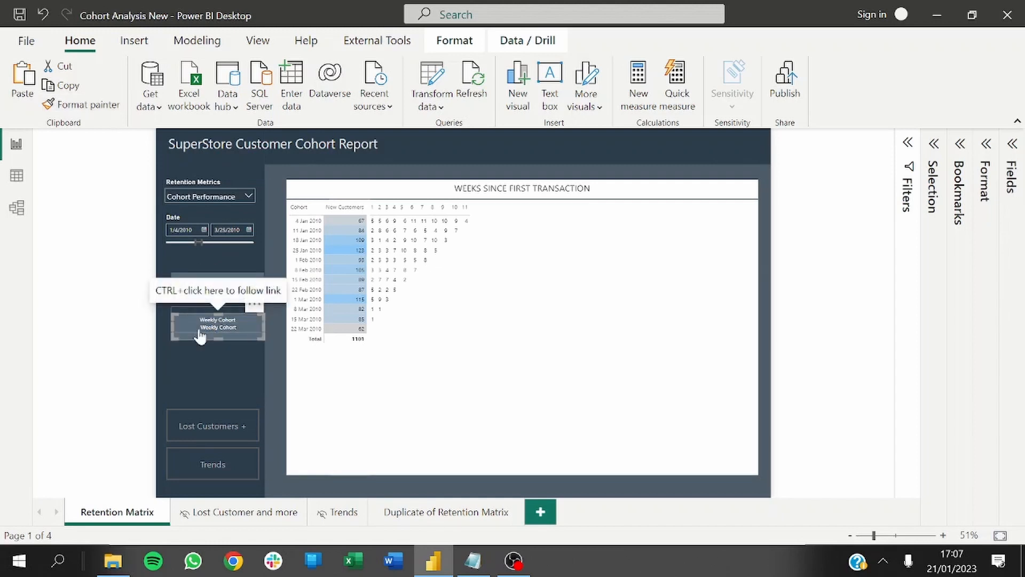
click(270, 325)
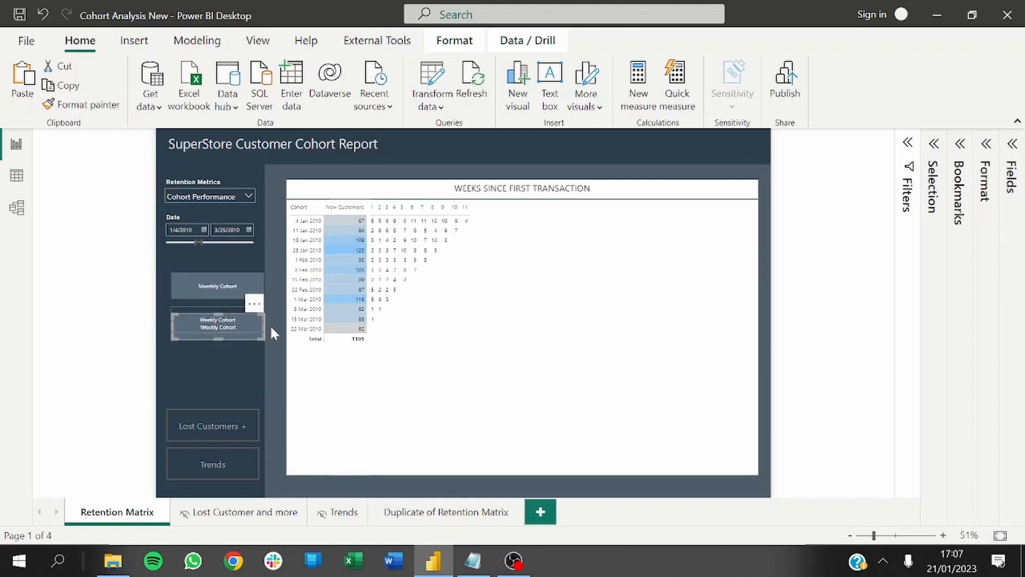
click(216, 319)
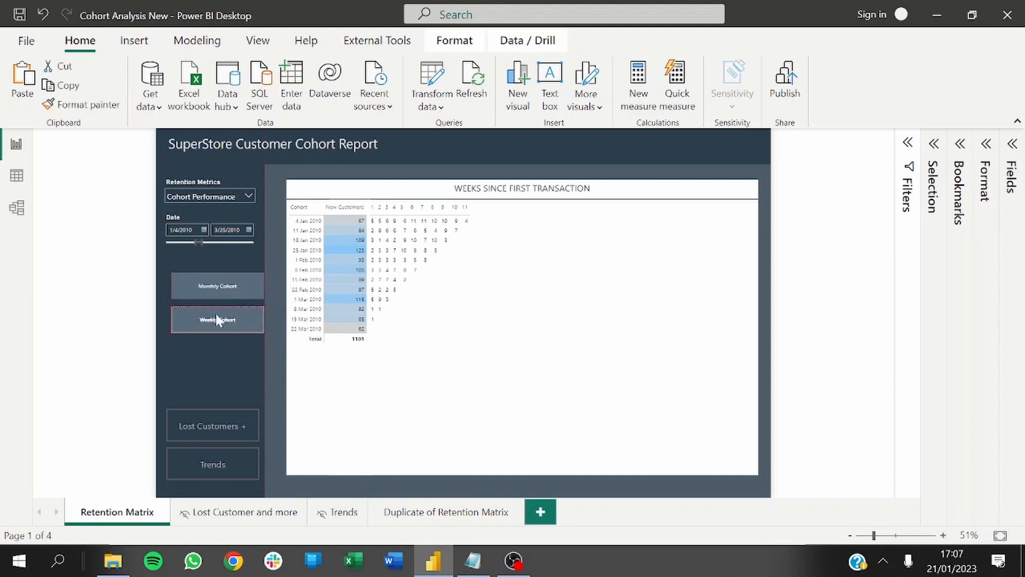
click(215, 315)
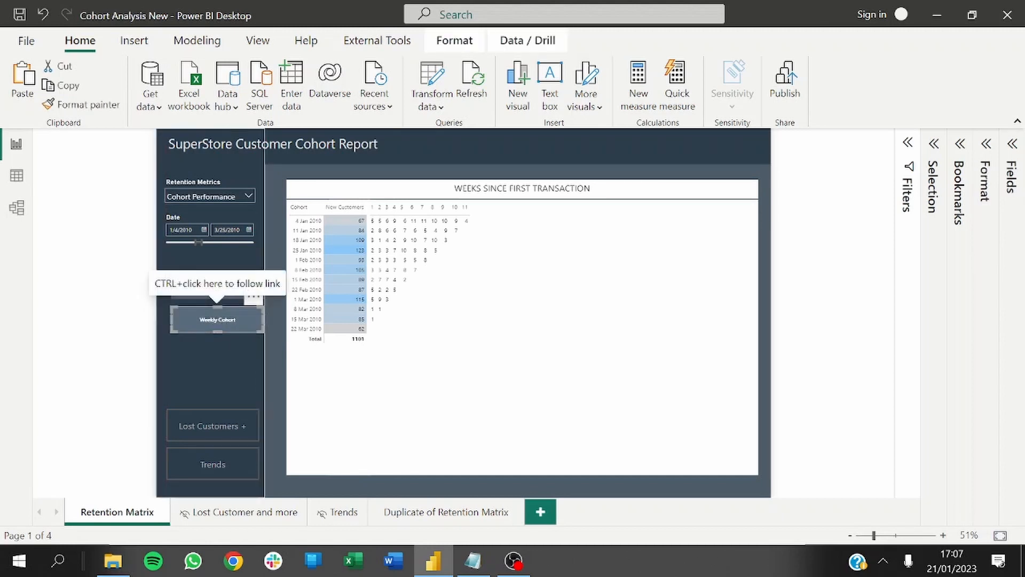
- Duplicate the darker Weekly Cohort button from beneath its formatted copy and place the duplicate exactly over the Monthly Cohort button
drag(213, 319, 214, 332)
click(198, 315)
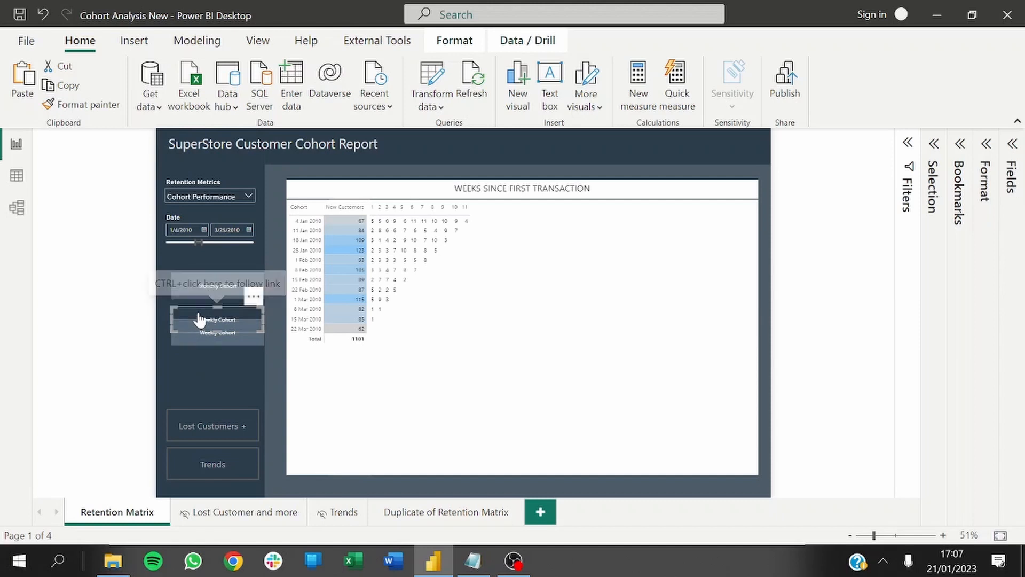
key(ctrl+v)
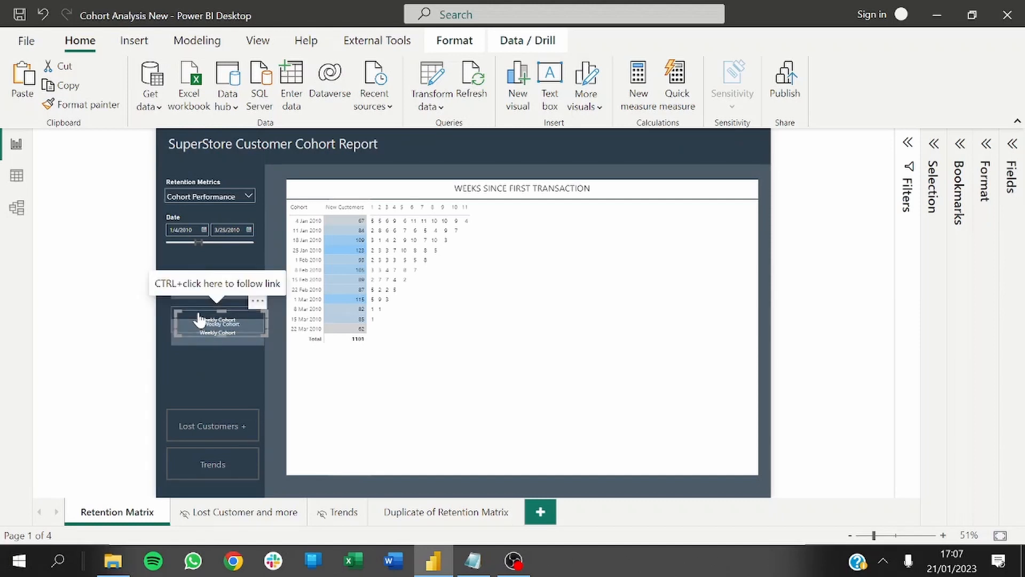
drag(213, 297, 239, 281)
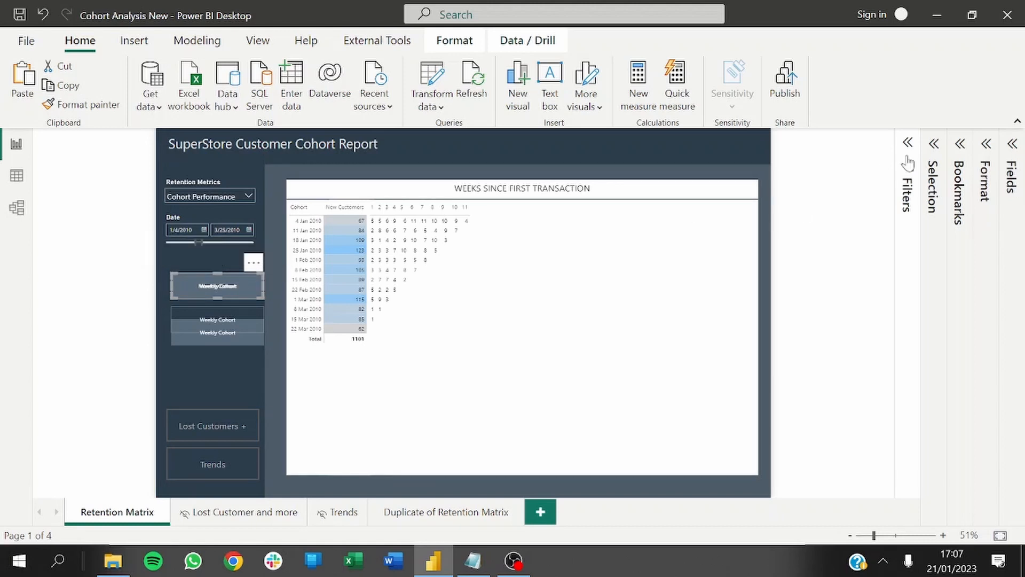
- Change the new duplicate's text to Monthly Cohort and move the offset Weekly Cohort button back over its counterpart
click(985, 143)
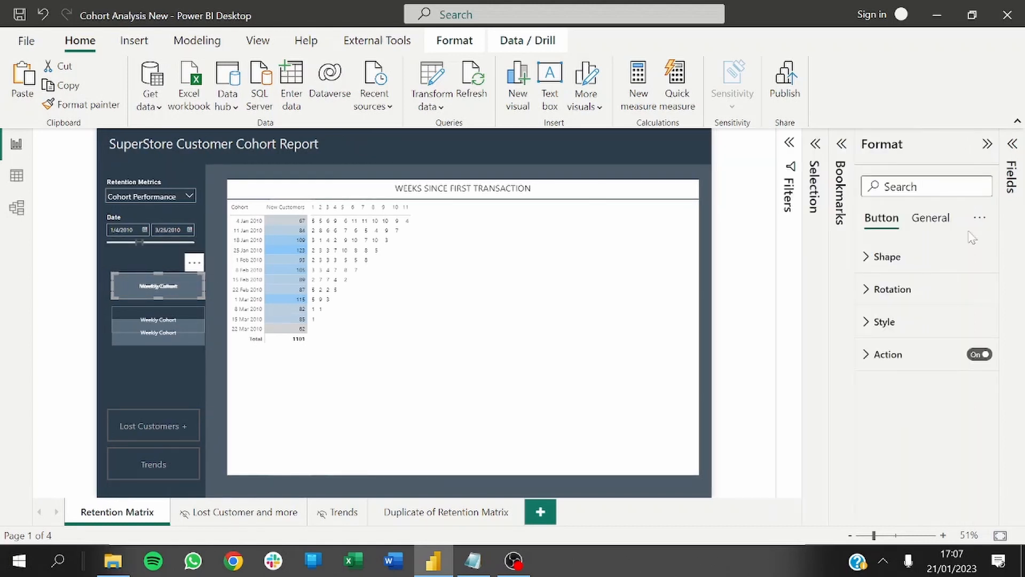
click(886, 354)
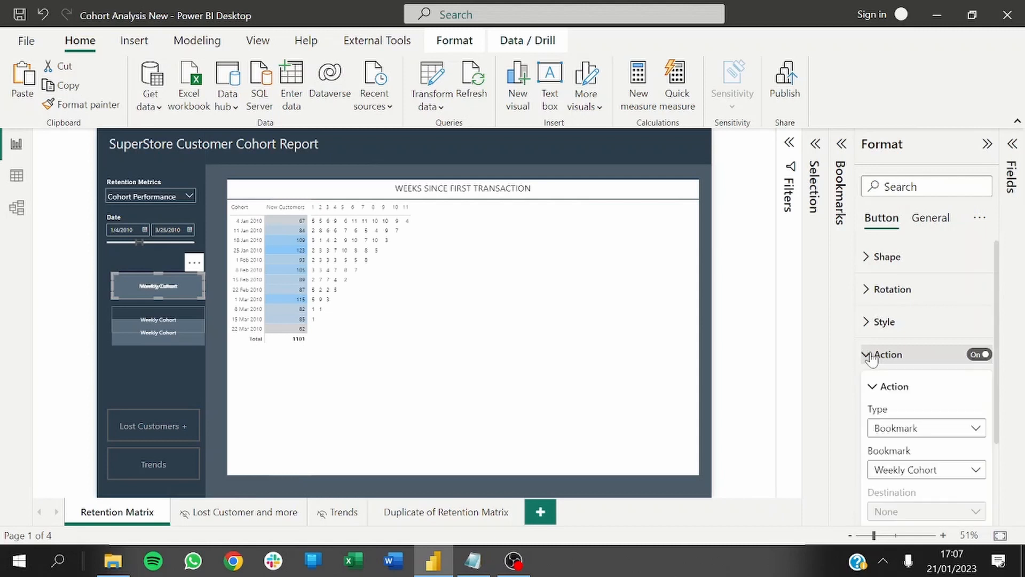
click(903, 472)
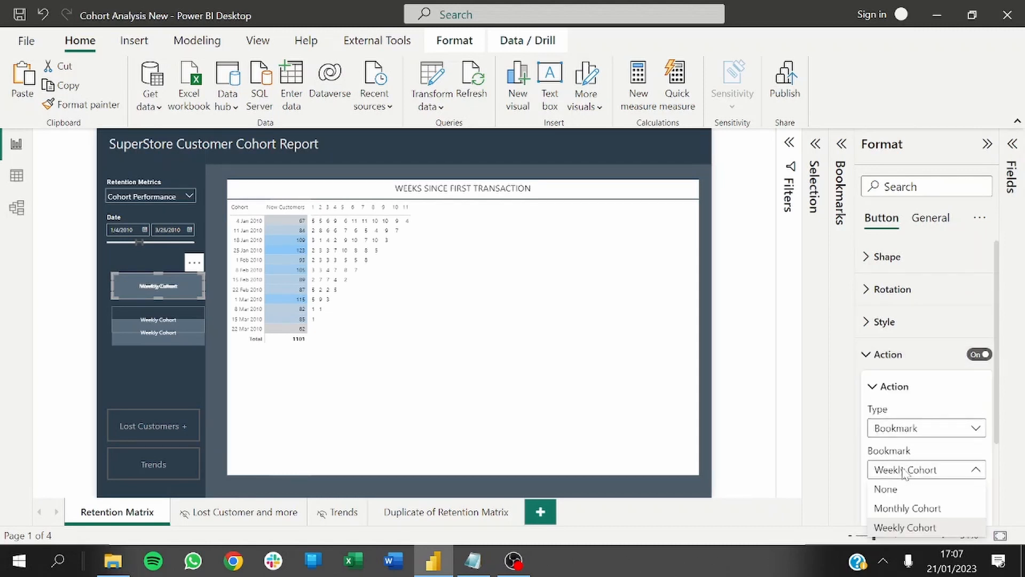
click(904, 472)
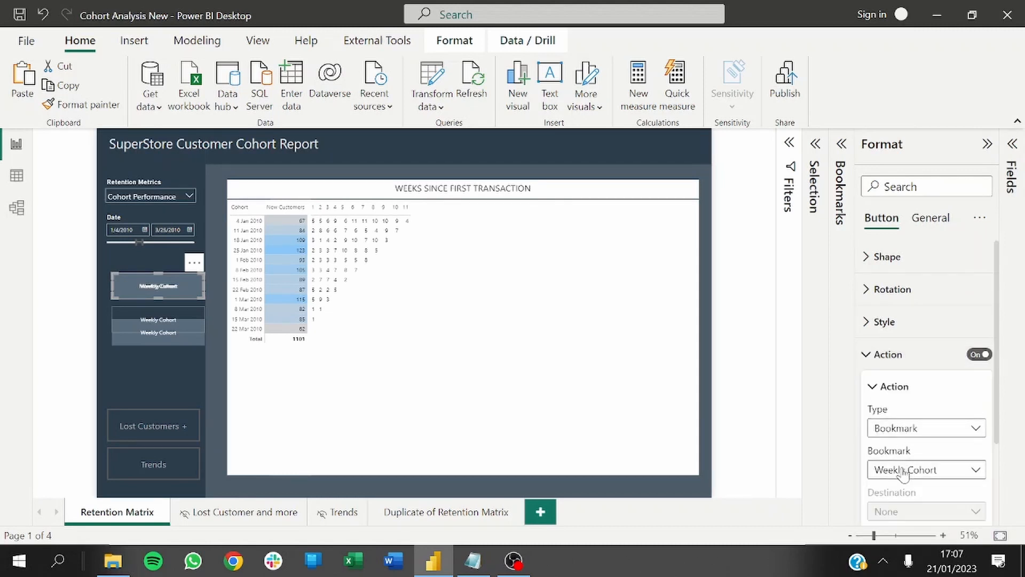
click(882, 322)
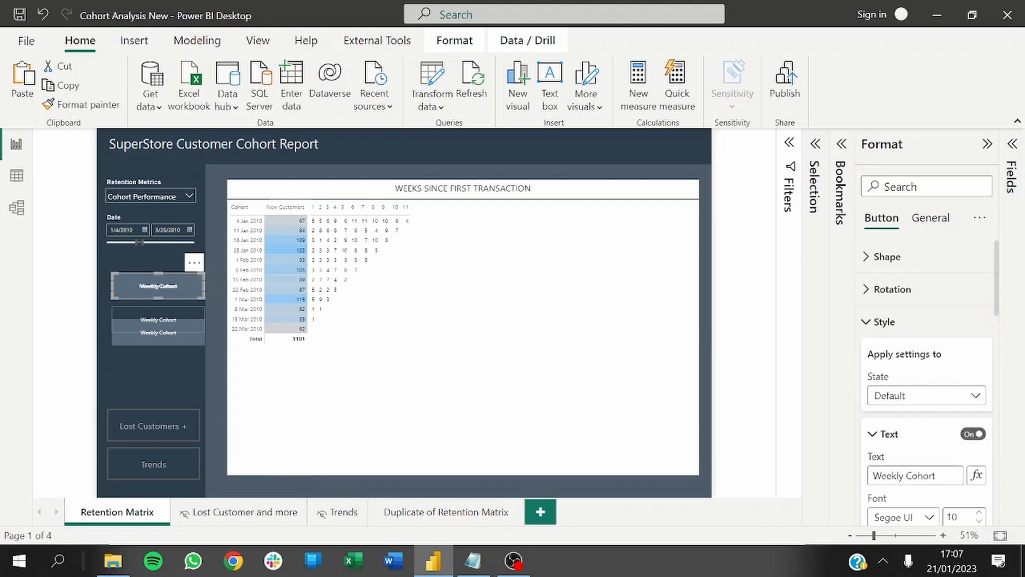
double_click(885, 475)
text(Monthly)
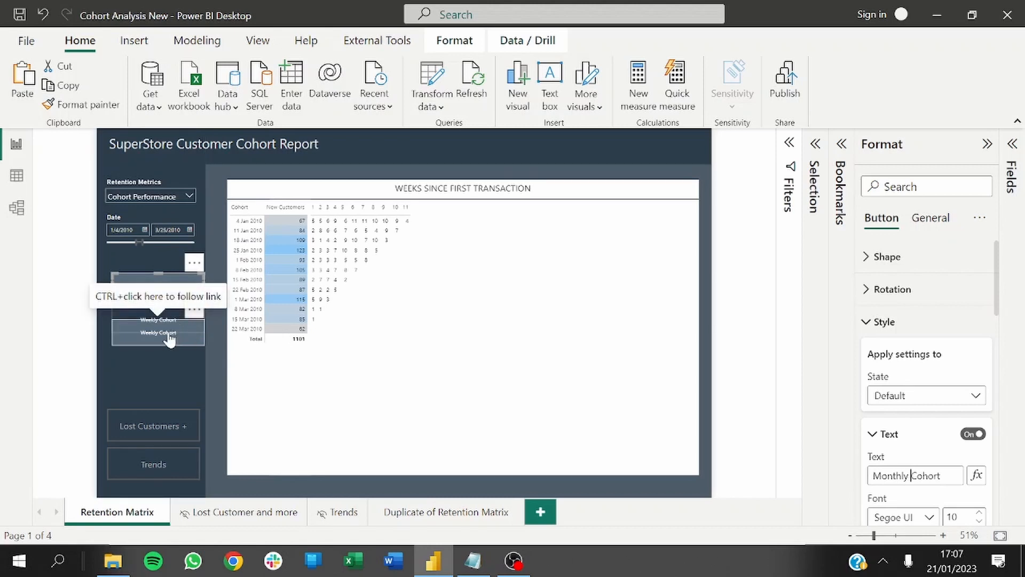
drag(169, 334, 169, 320)
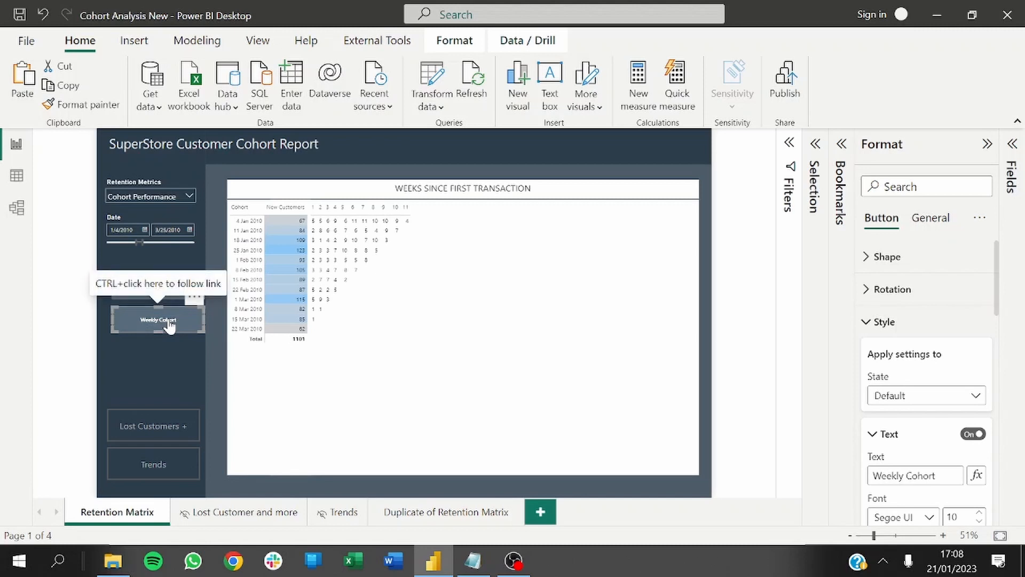
click(216, 331)
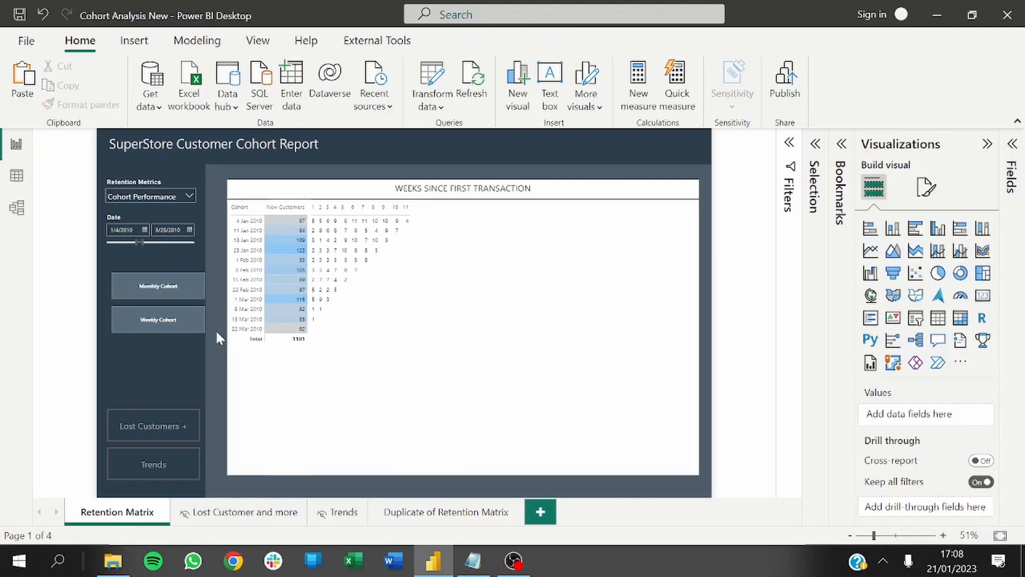
- Rename the topmost Monthly Cohort button as Monthly On in the page's layer order
click(180, 297)
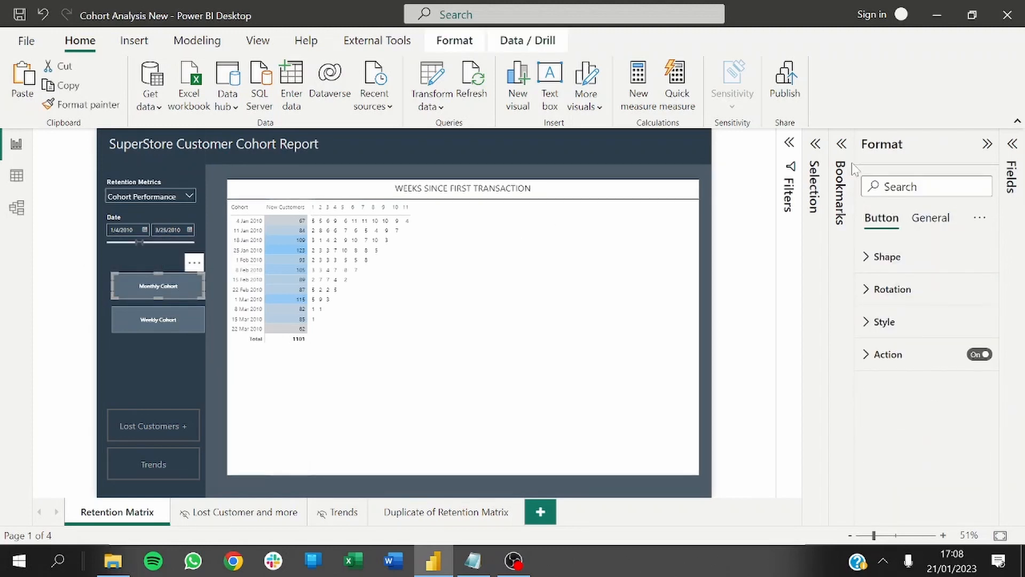
click(816, 146)
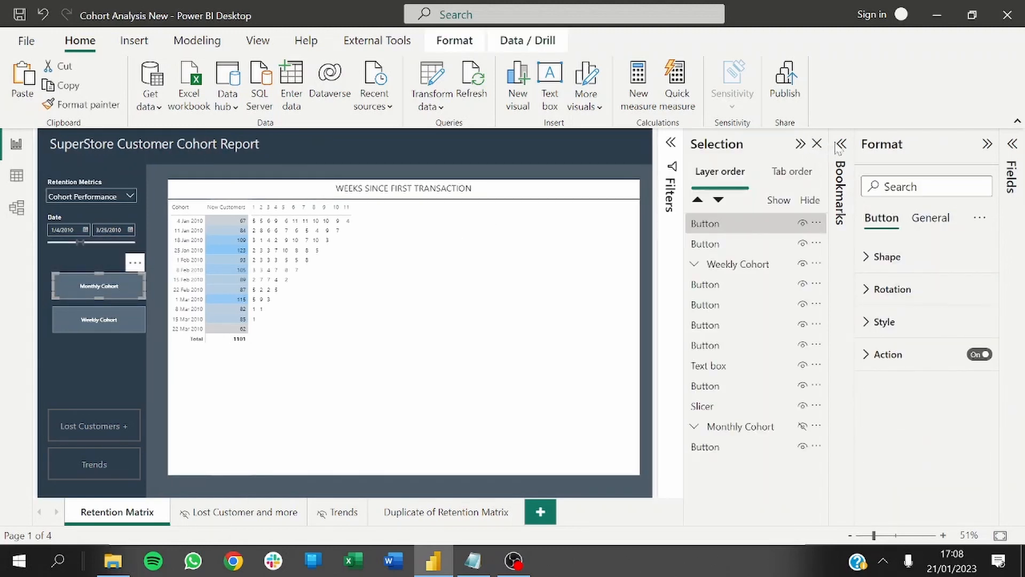
click(840, 144)
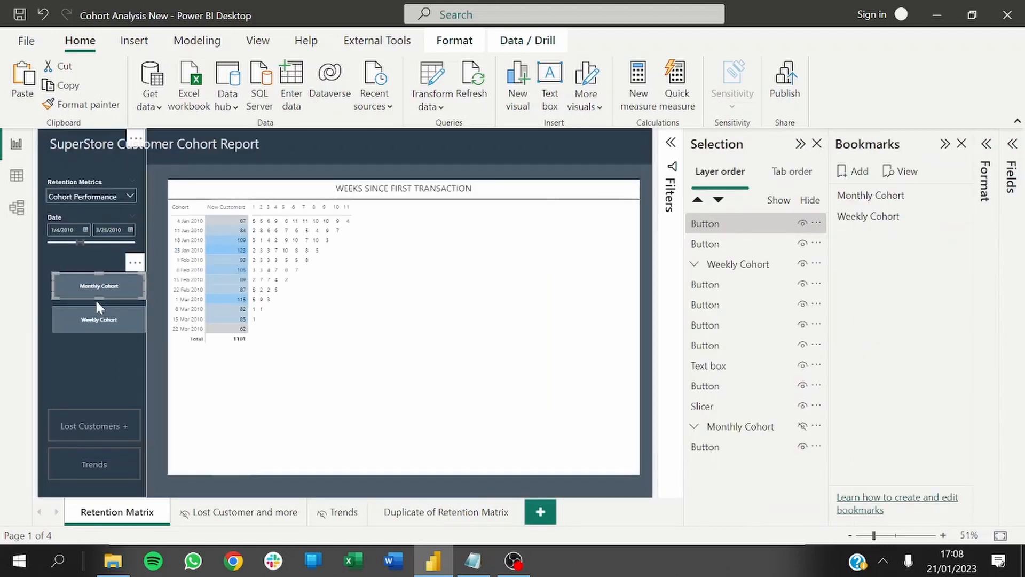
double_click(706, 224)
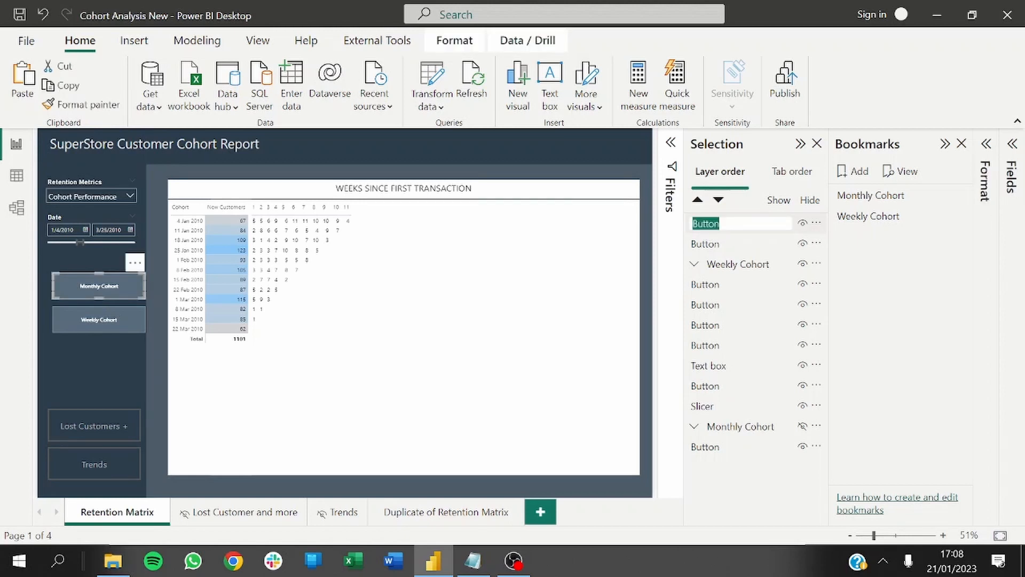
text(Mon)
text(th)
text(ht)
key(BackSpace)
key(BackSpace)
text(thly is)
key(BackSpace)
key(BackSpace)
text(is)
key(BackSpace)
key(BackSpace)
text(On)
key(Return)
click(707, 227)
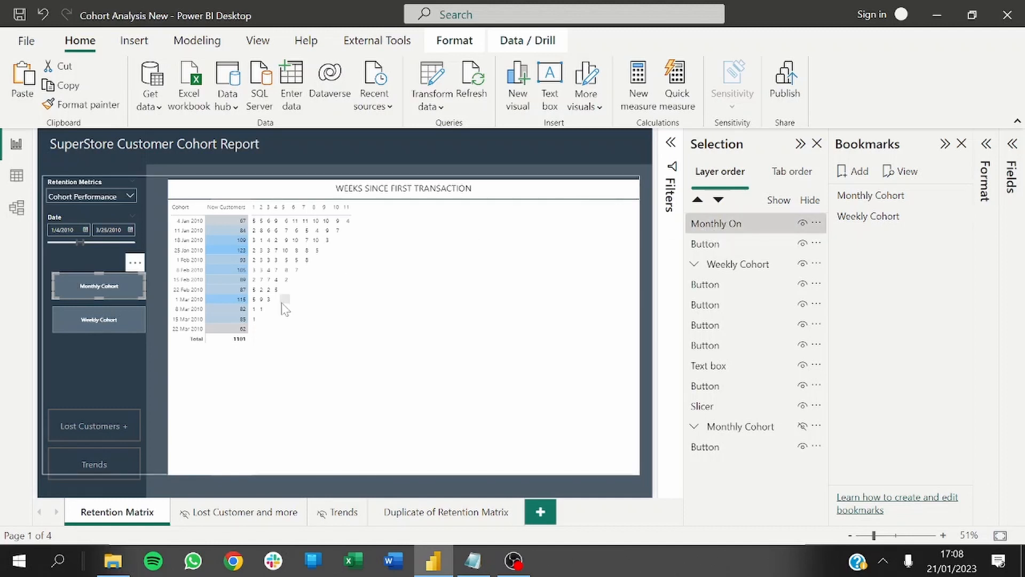
drag(90, 279, 89, 284)
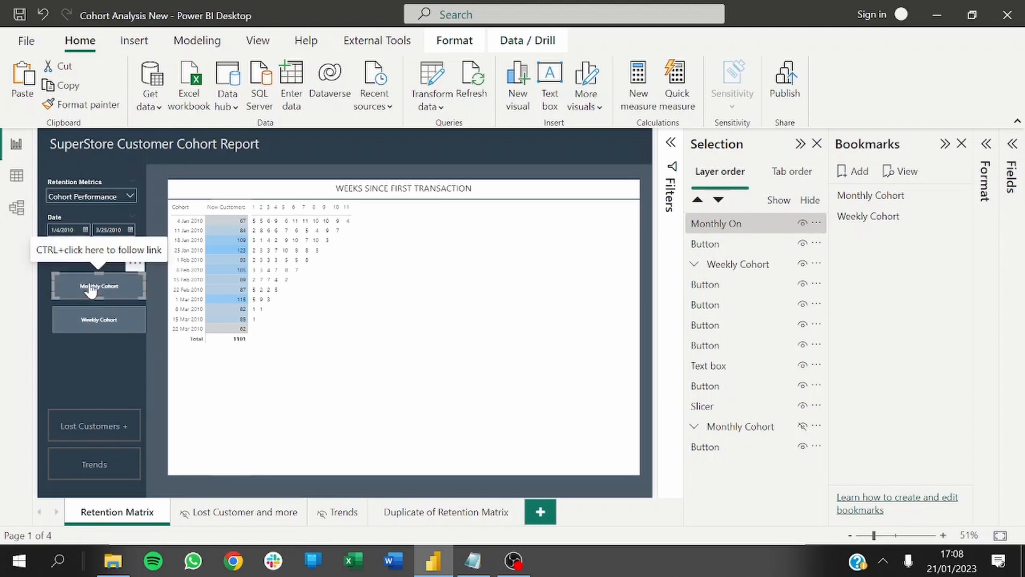
- Rename the topmost Weekly Cohort button as Weekly Off in the layer order
click(720, 245)
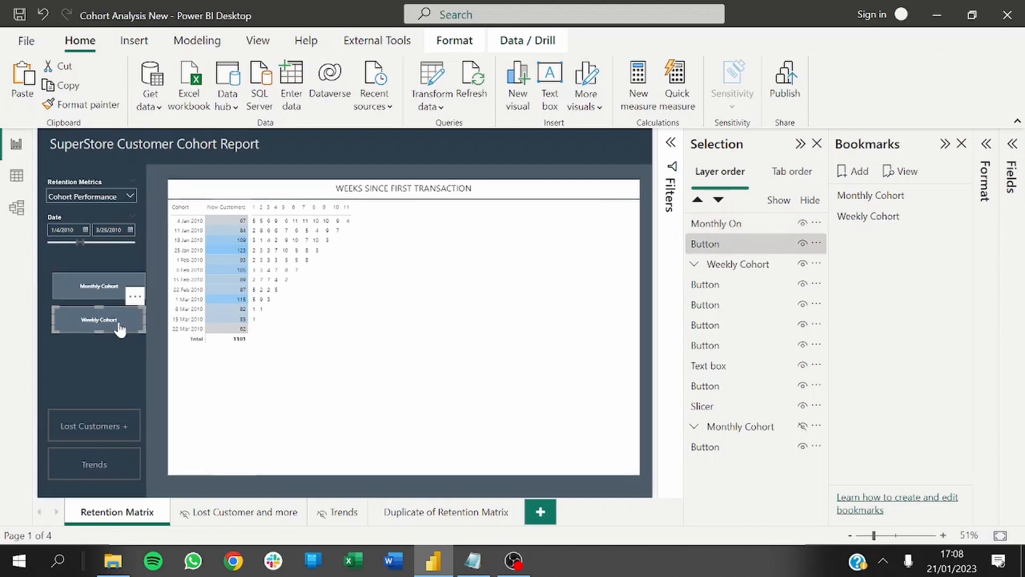
double_click(706, 243)
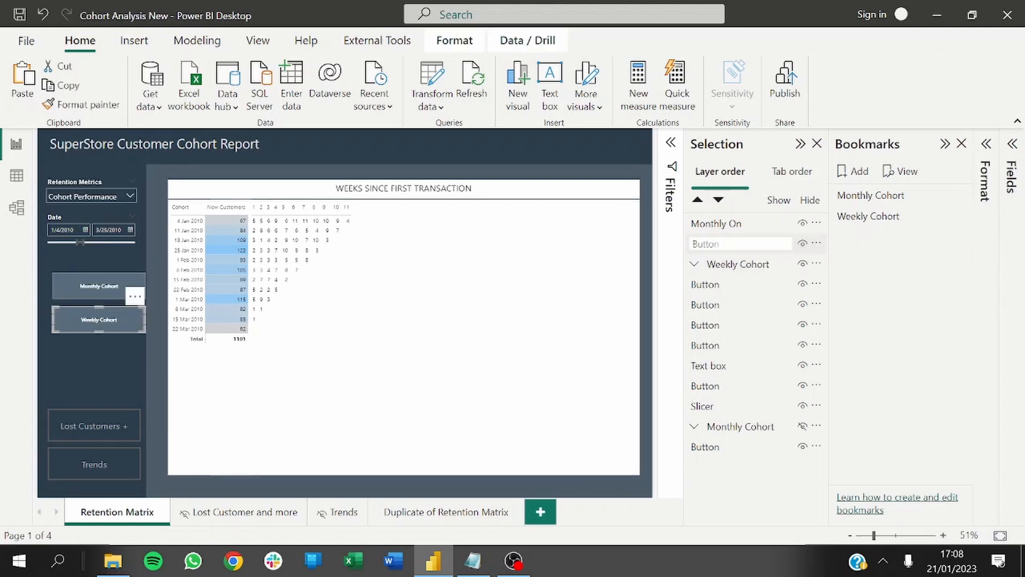
text(Weekly Off)
key(Return)
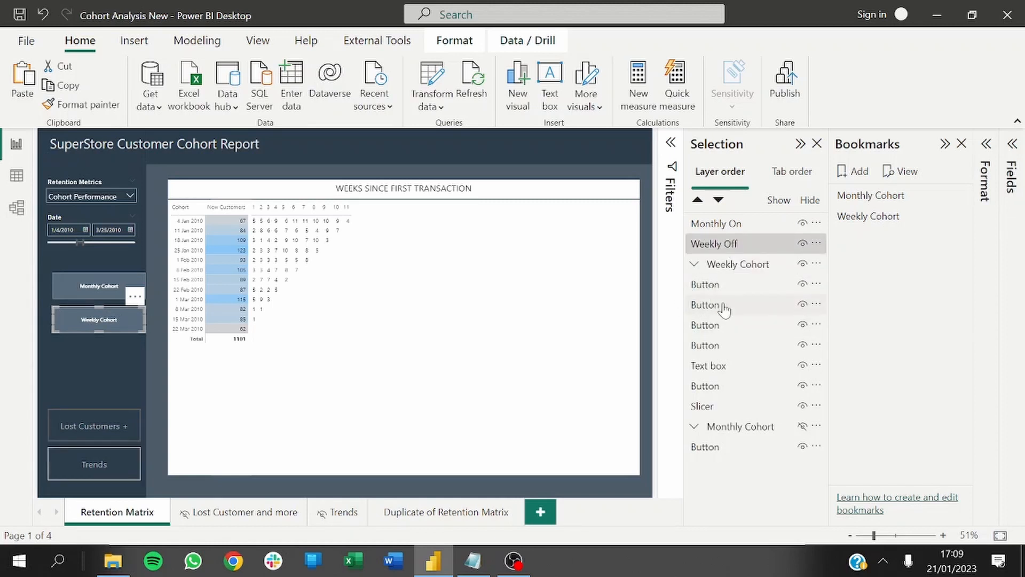
- Rename the Lost Customers + button as Nav Lost Customers and the Trends button as Nav Trends in the layer order
double_click(710, 287)
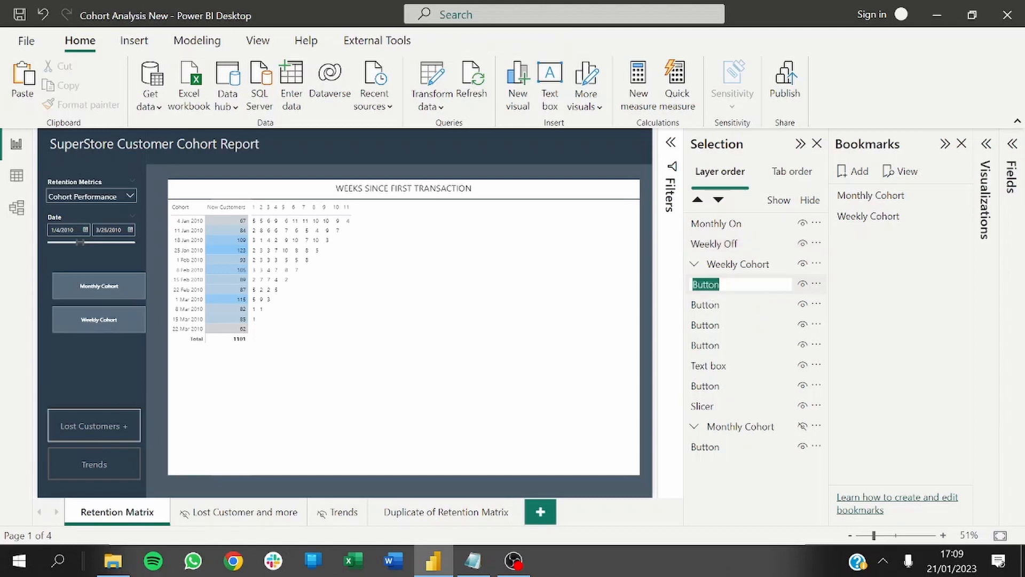
text(Nav Lost Customers)
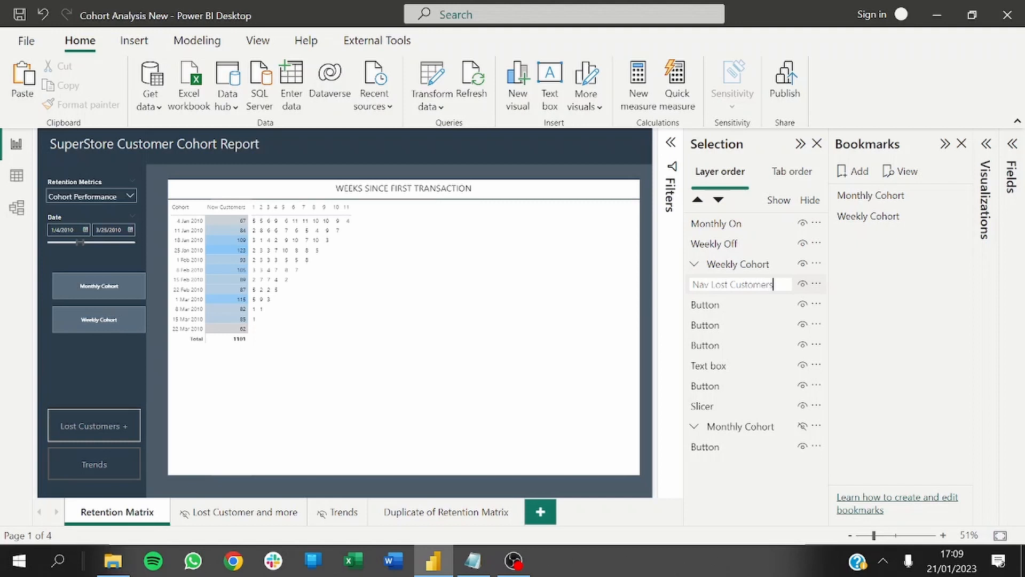
key(Return)
click(716, 306)
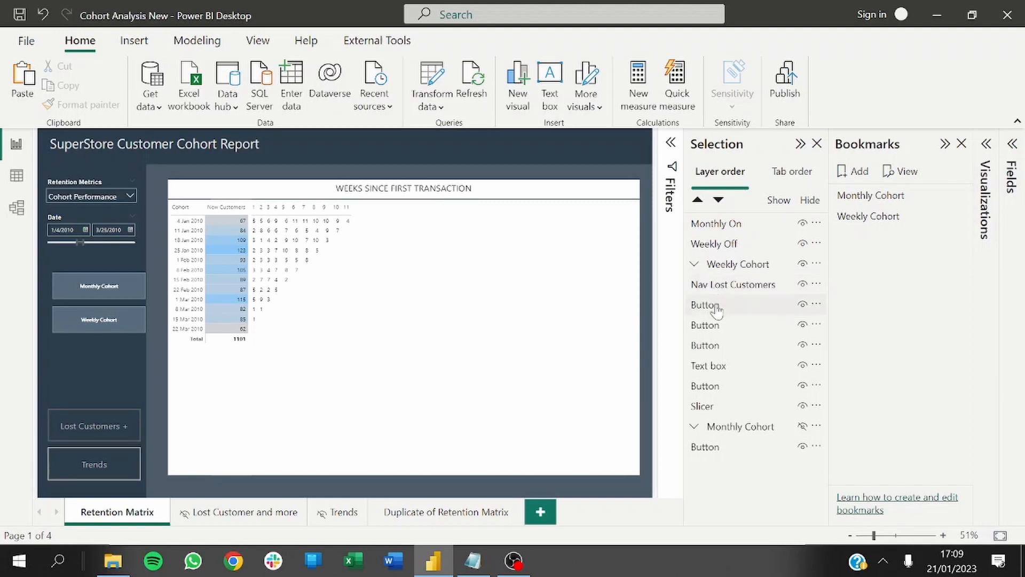
double_click(715, 306)
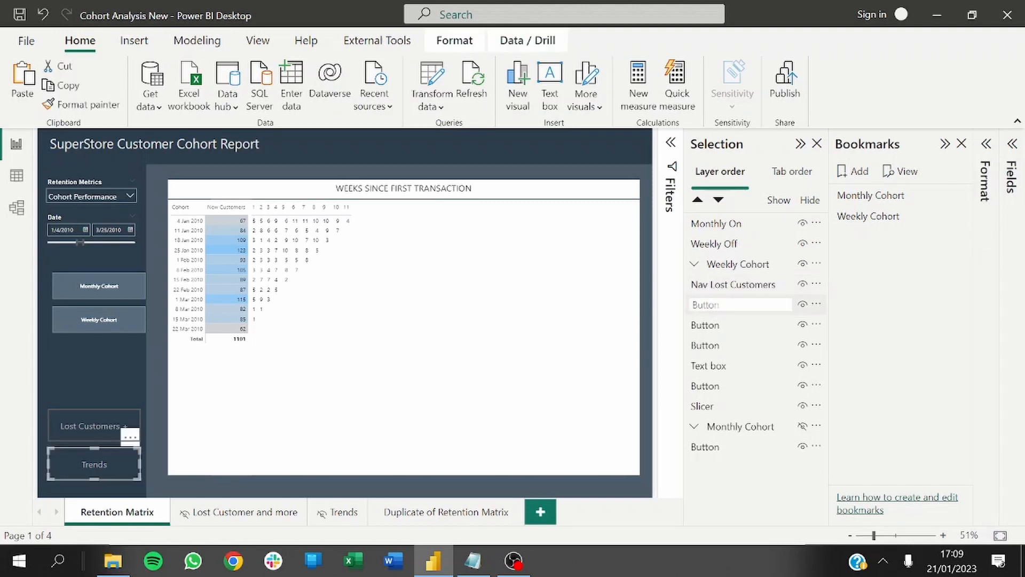
text(Nav Trends)
key(Return)
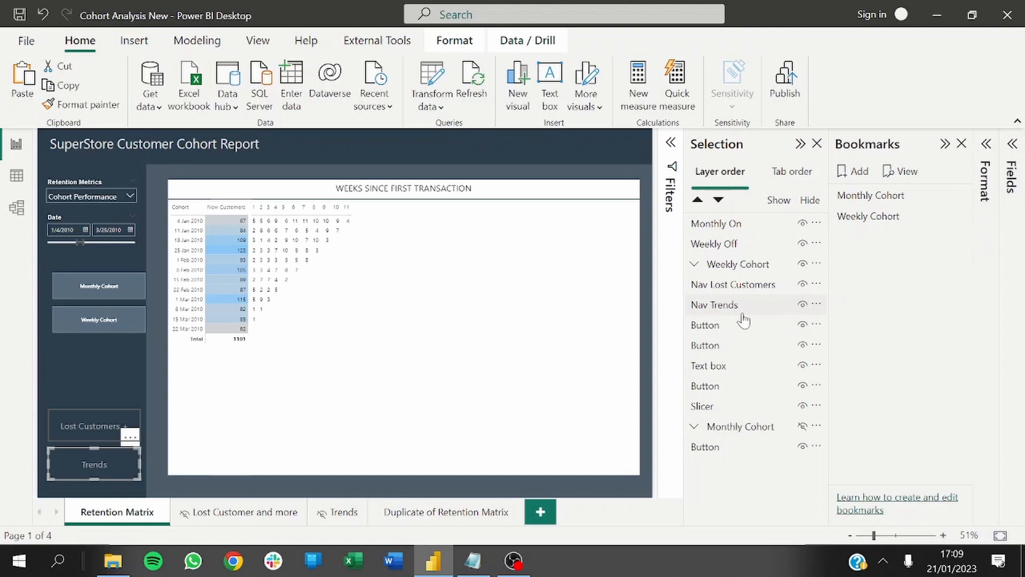
- Rename the other Weekly Cohort button, listed below Nav Trends, as Weekly On
click(713, 327)
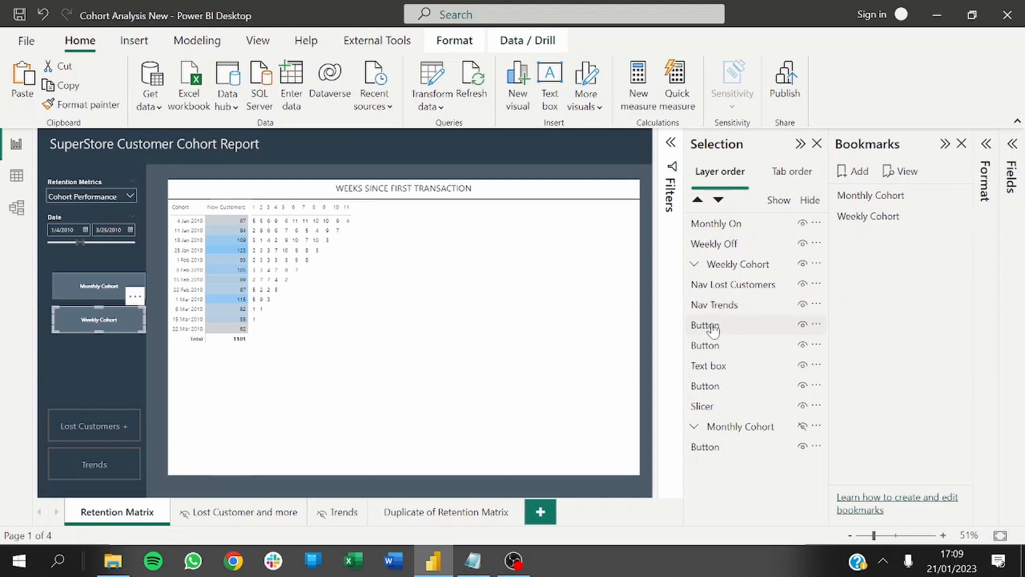
double_click(714, 327)
text(We)
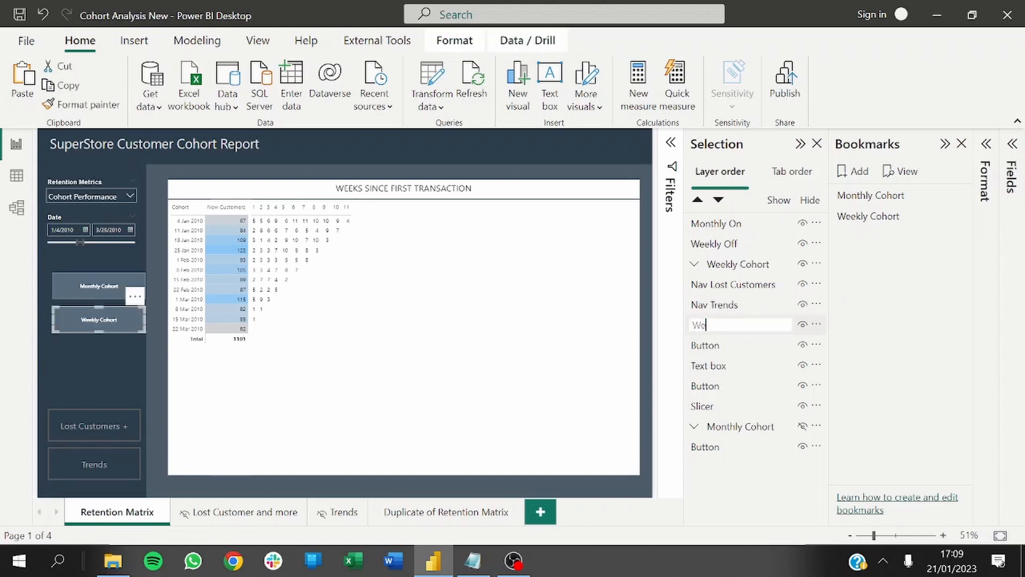
text(ekly On)
key(Return)
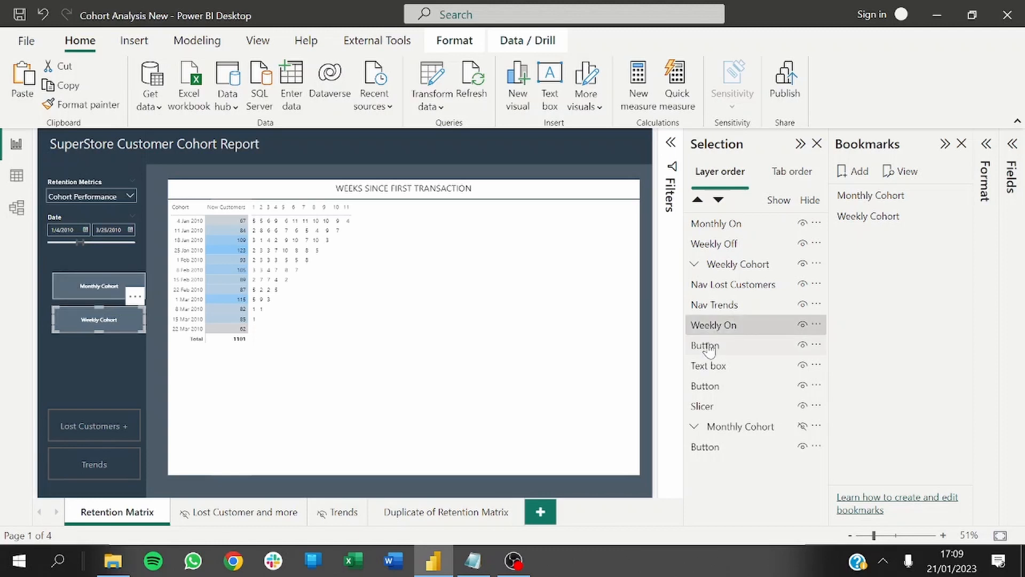
- Rename the other Monthly Cohort button, listed below Weekly On, as Monhtly Off
click(708, 347)
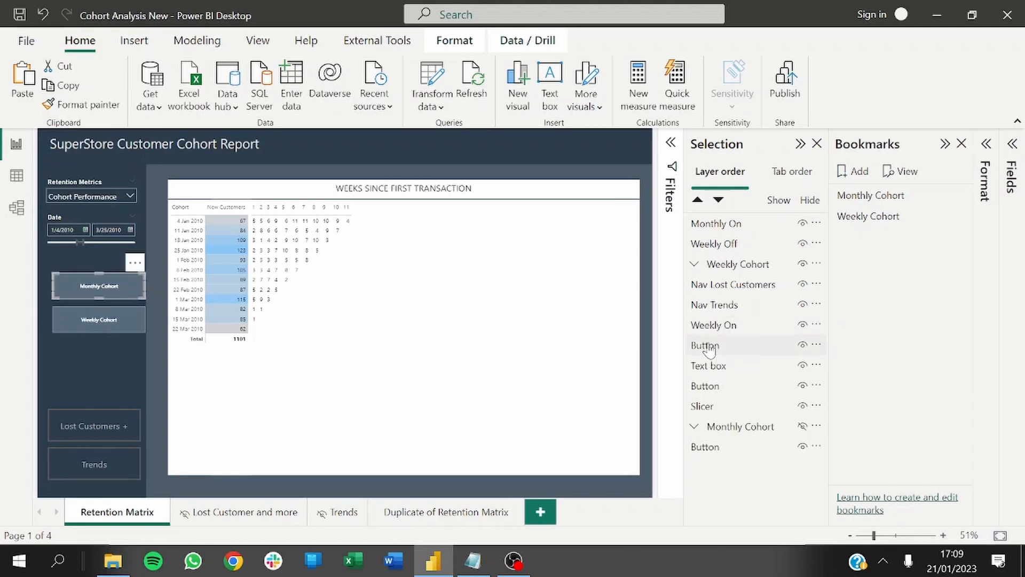
double_click(708, 346)
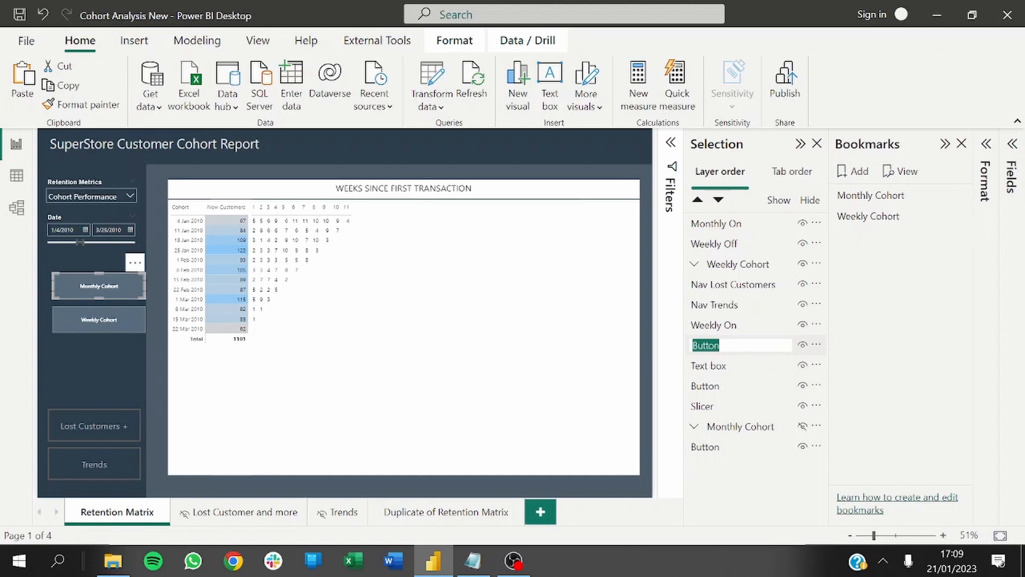
text(Monhtly Off)
key(Return)
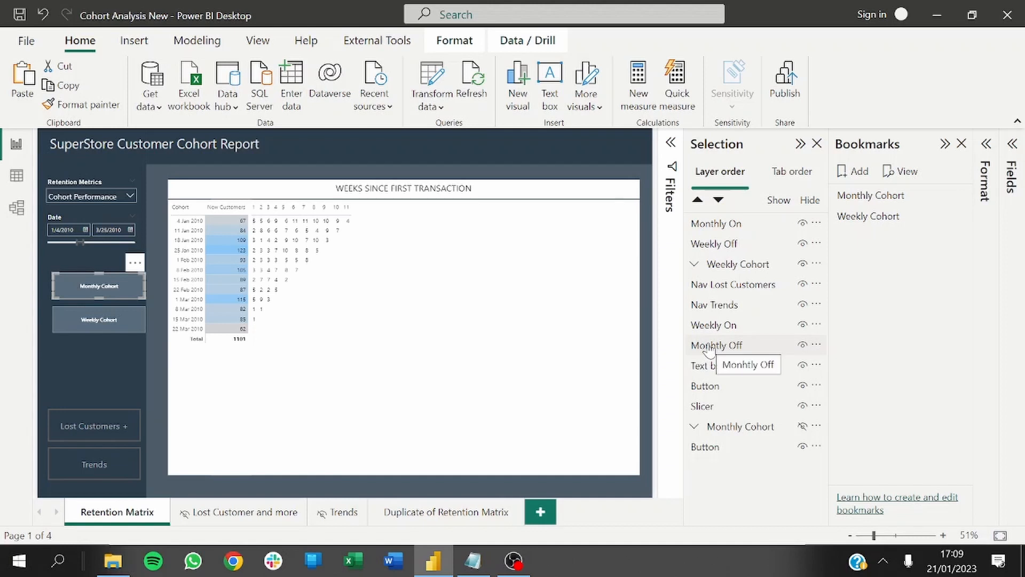
click(708, 347)
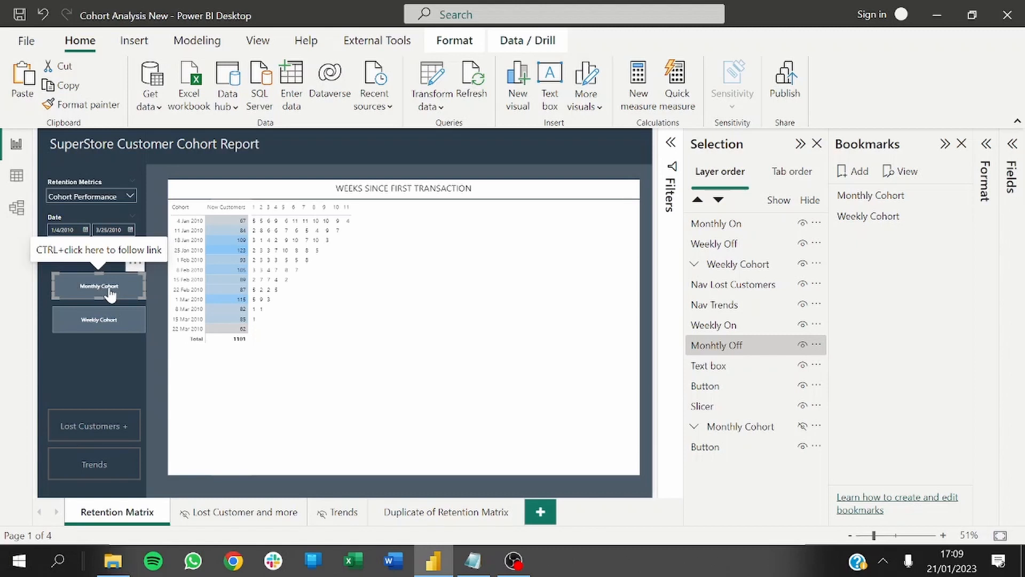
- Hide the Monhtly Off button on the page and select the Weekly Off button
click(742, 347)
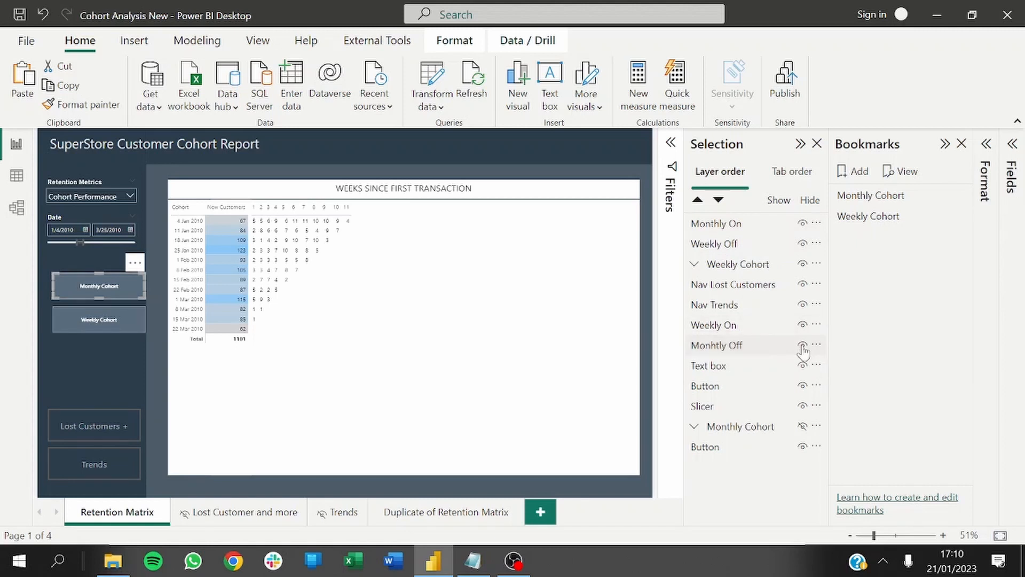
click(803, 346)
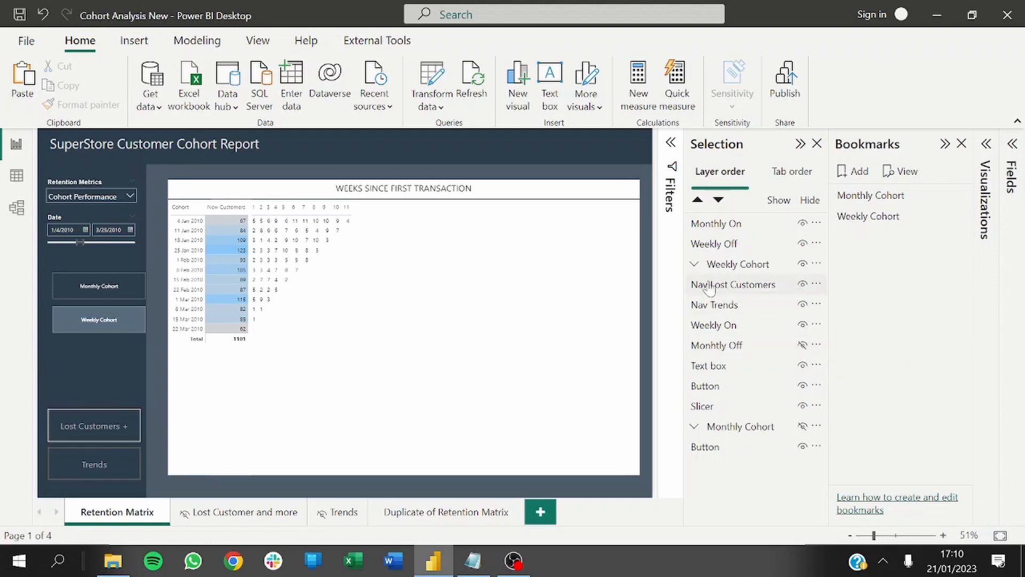
click(724, 245)
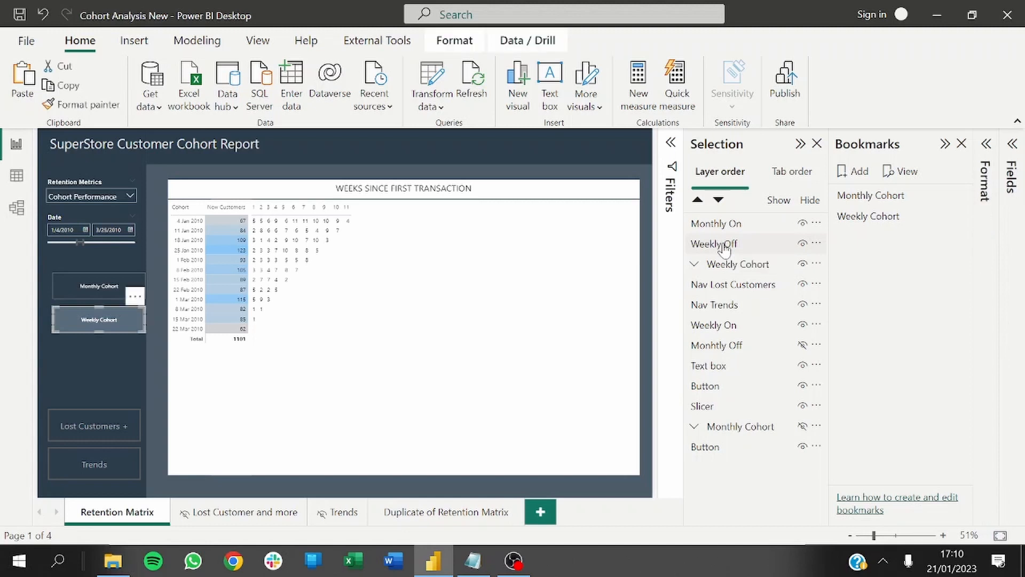
- Toggle the visibility of the Weekly Off button to check it, and hide the Weekly On button on the page
click(803, 244)
click(804, 245)
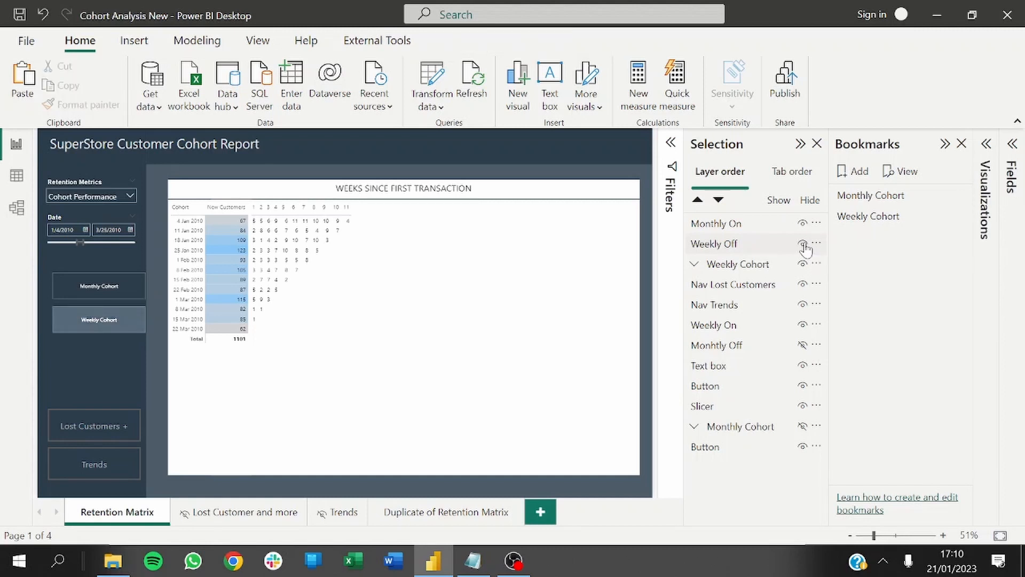
click(802, 326)
- Exclude Data from the Weekly Cohort bookmark and update the bookmark to the current page state
click(960, 217)
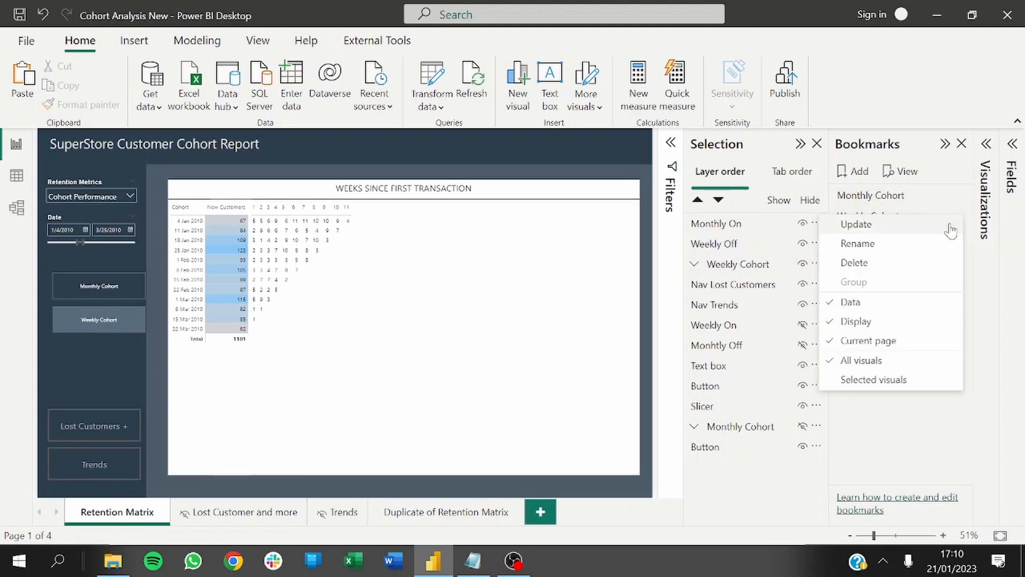
click(861, 303)
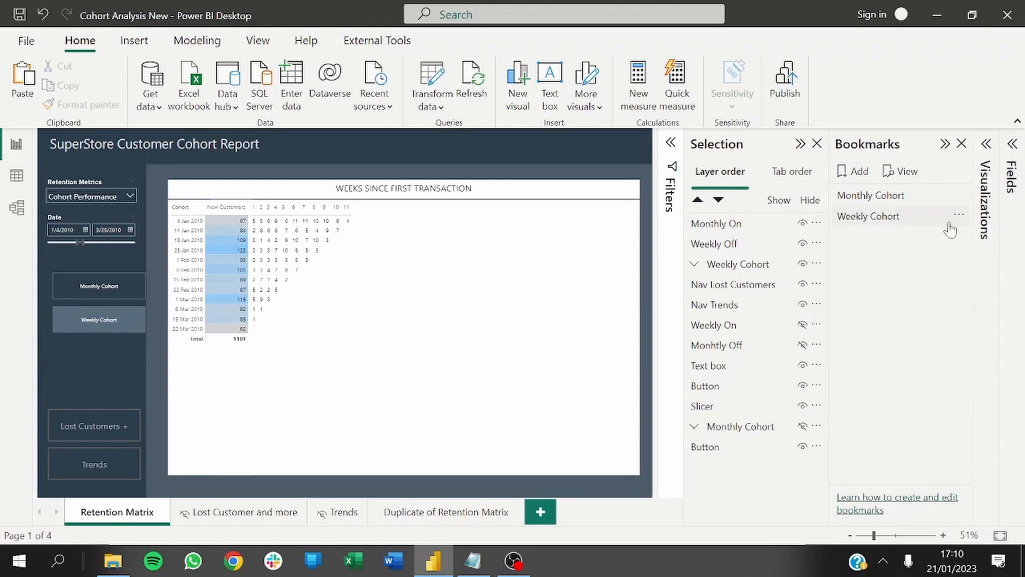
click(960, 220)
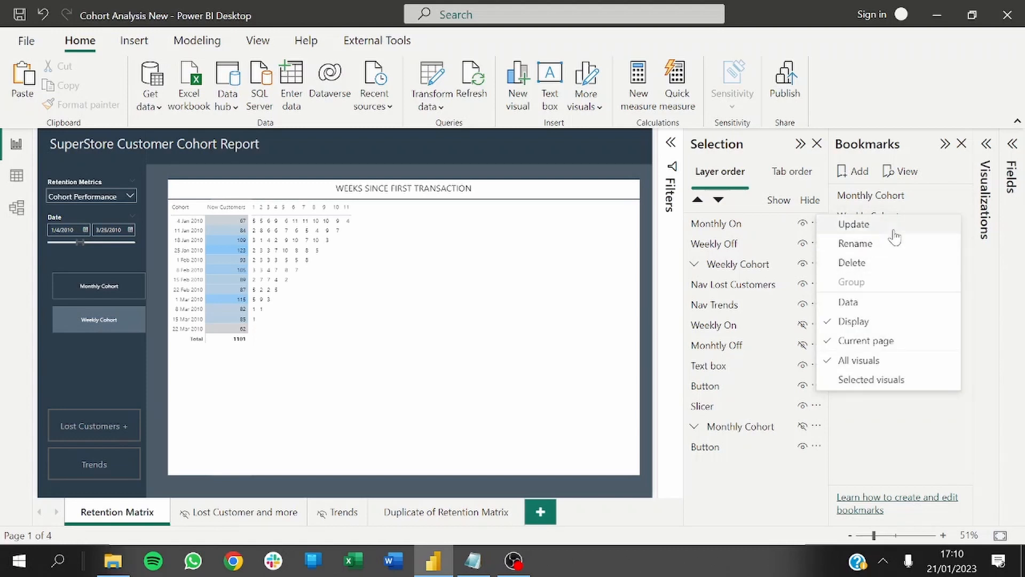
click(895, 230)
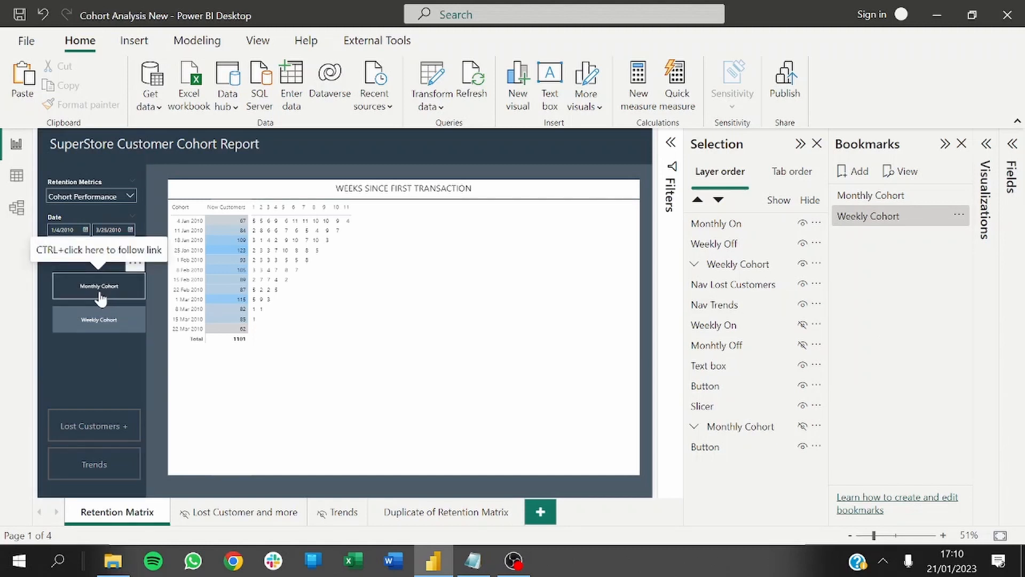
- Turn off the action of the Weekly Off button
click(129, 335)
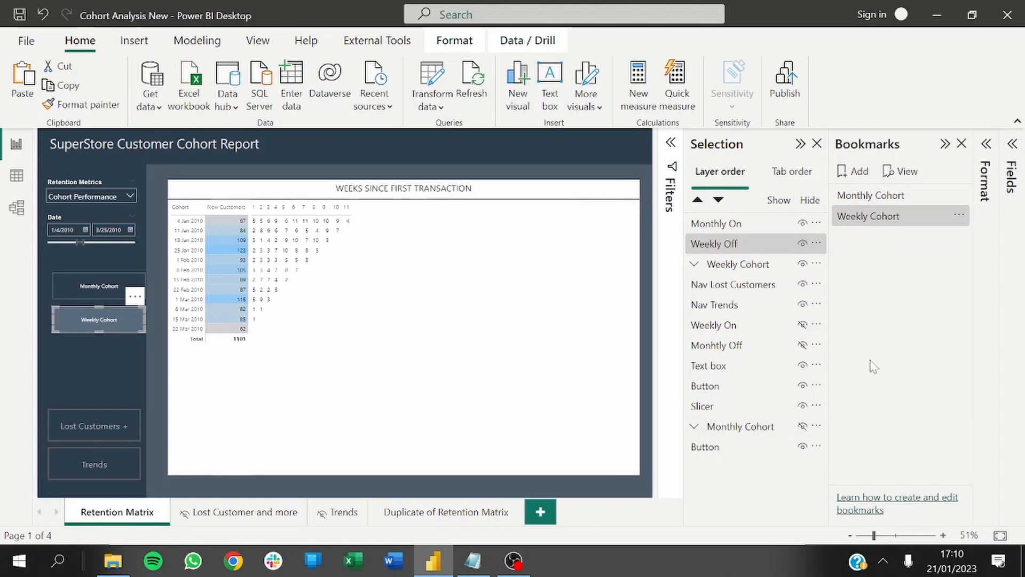
click(943, 151)
click(981, 147)
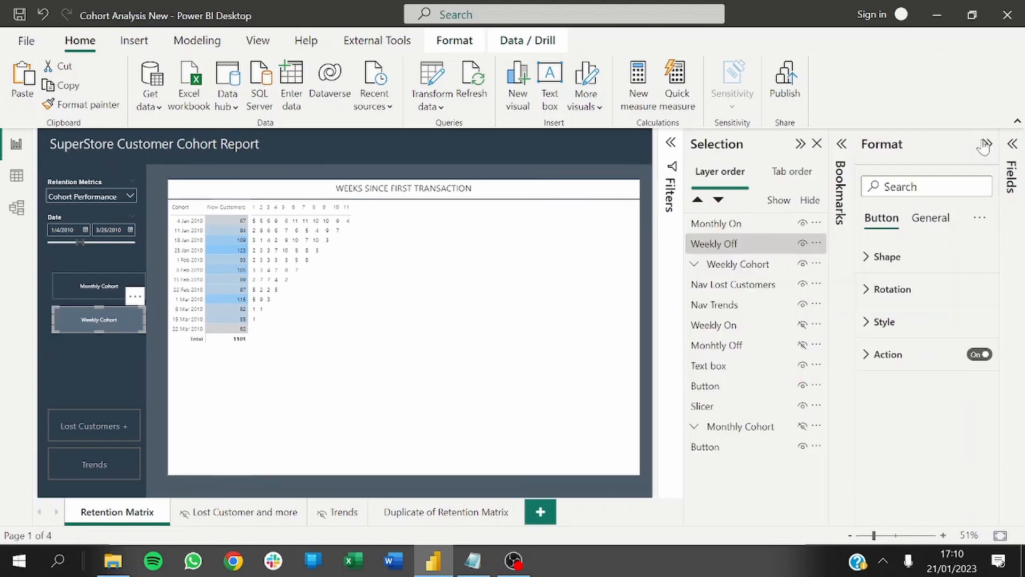
click(980, 355)
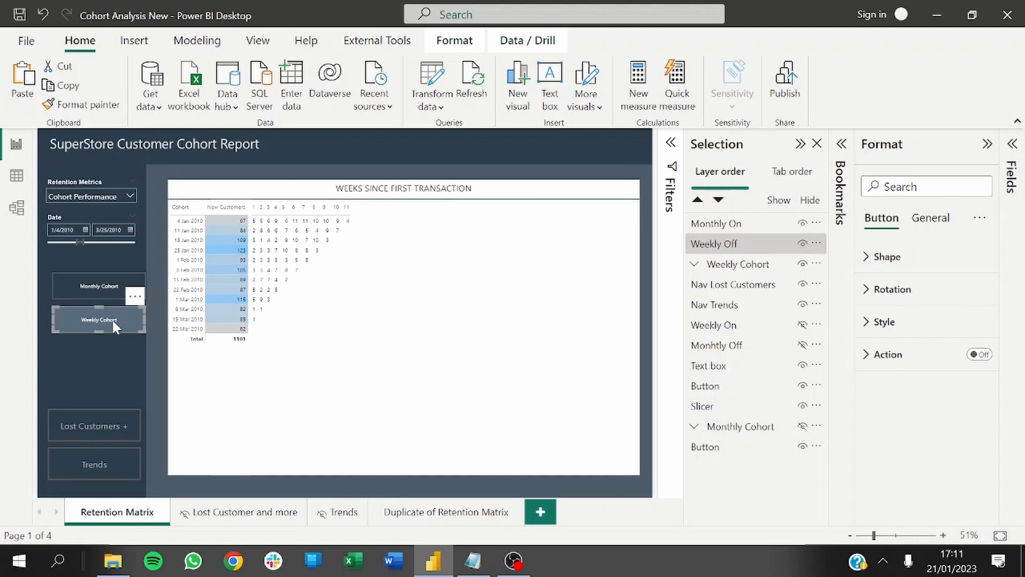
click(987, 145)
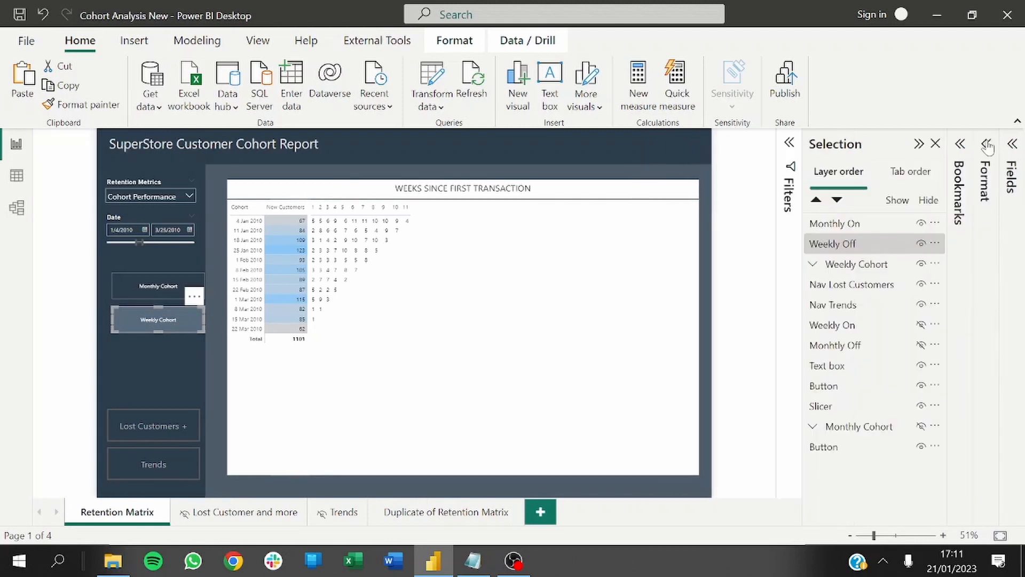
- Set the Monthly On button's bookmark action to Monthly Cohort and follow its link to show the monthly view
click(154, 292)
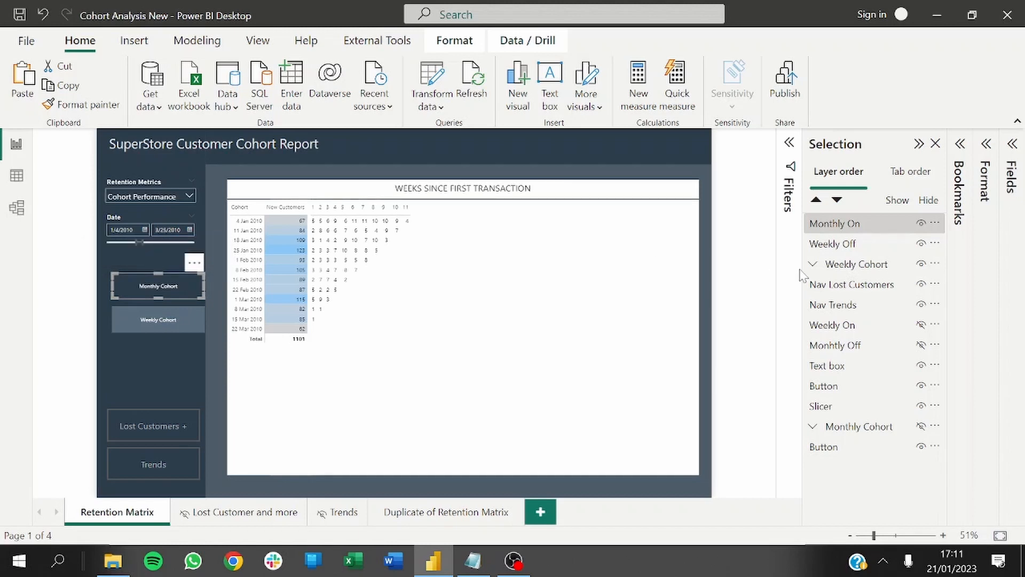
click(986, 145)
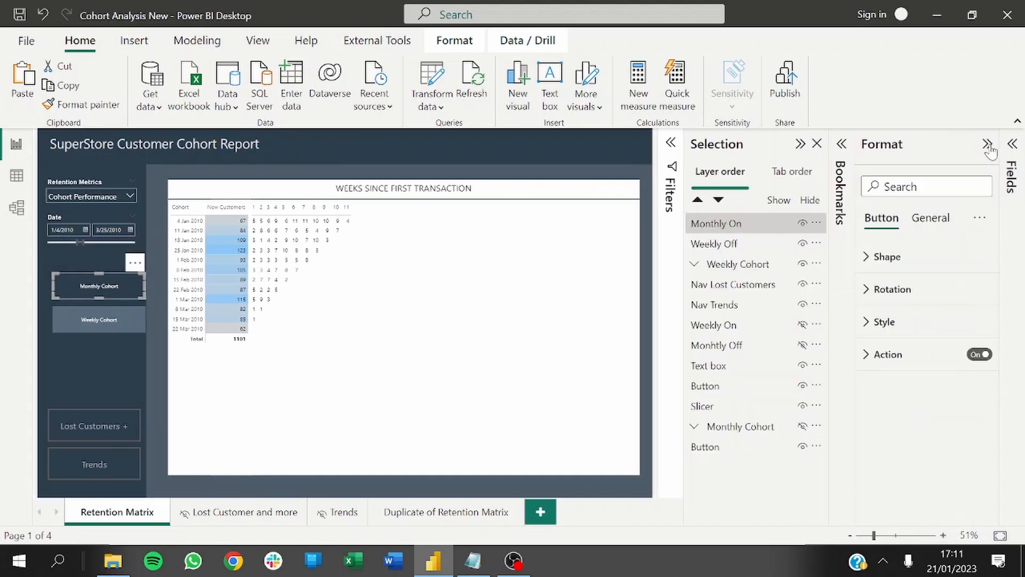
click(888, 354)
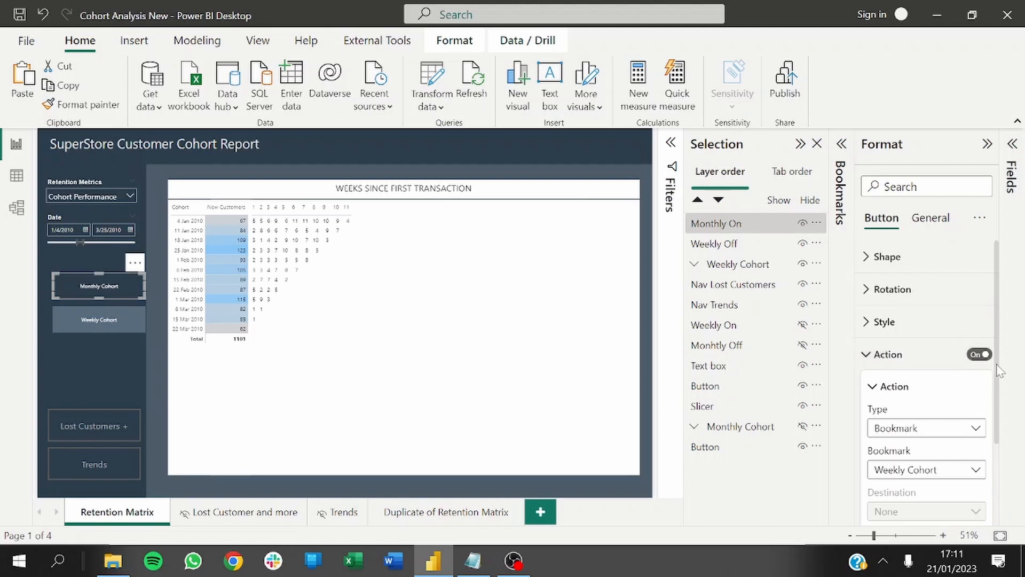
scroll(993, 370, down, 1)
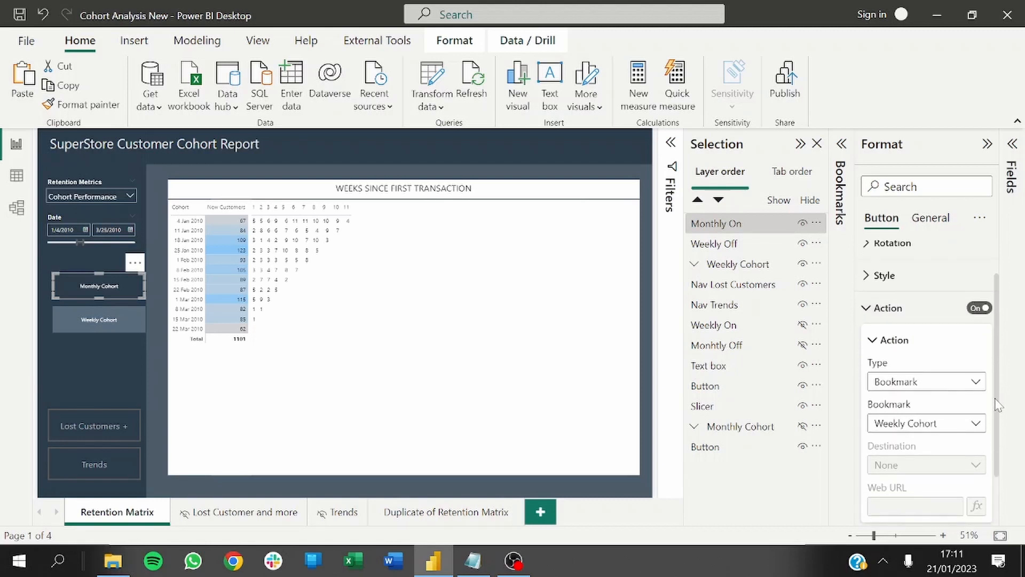
click(916, 430)
click(880, 460)
ctrl+click(111, 288)
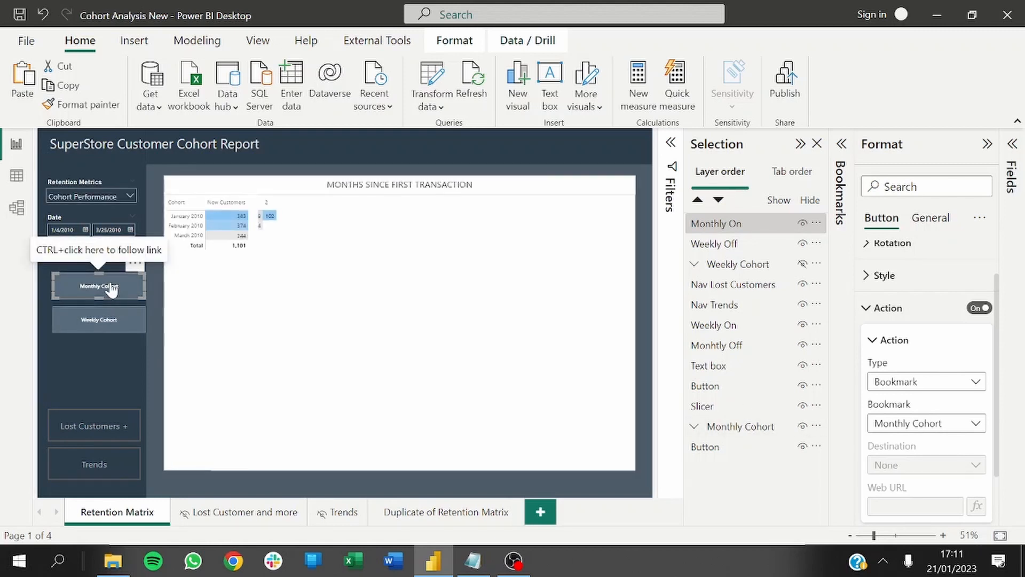
- Hide the Weekly Off and Monthly On buttons in the monthly view, and turn off the Monhtly Off button's action
click(155, 322)
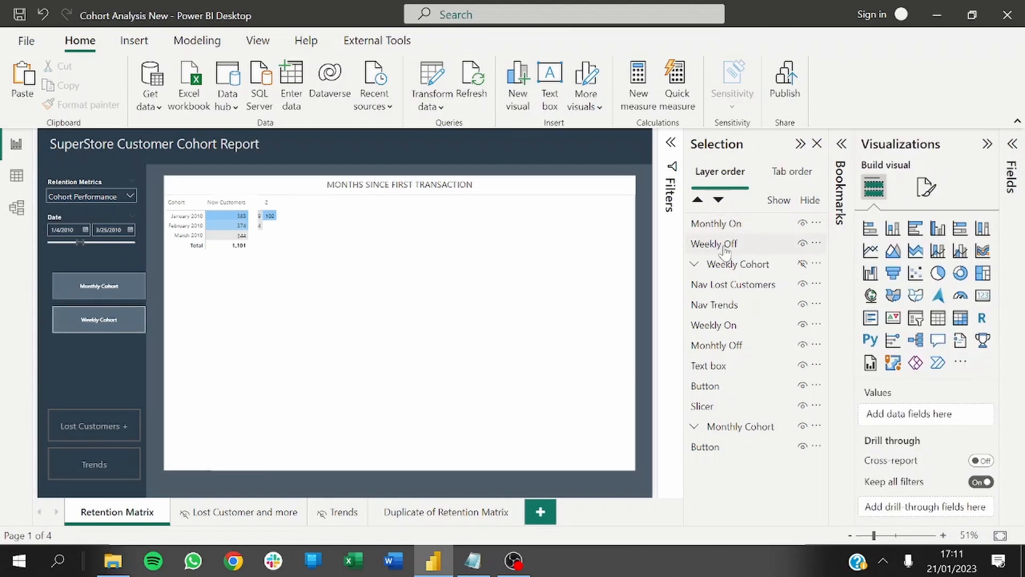
click(803, 244)
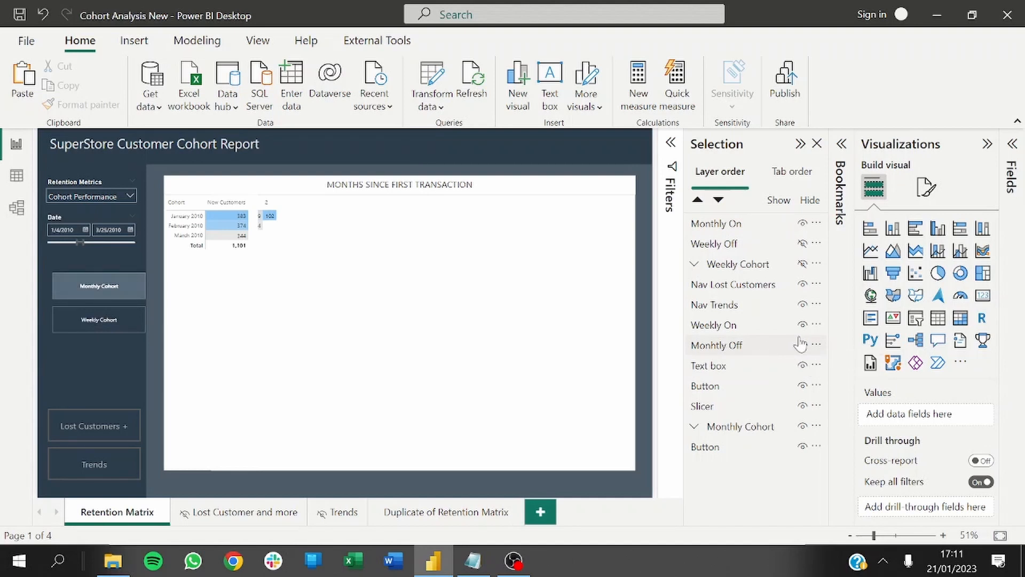
click(802, 224)
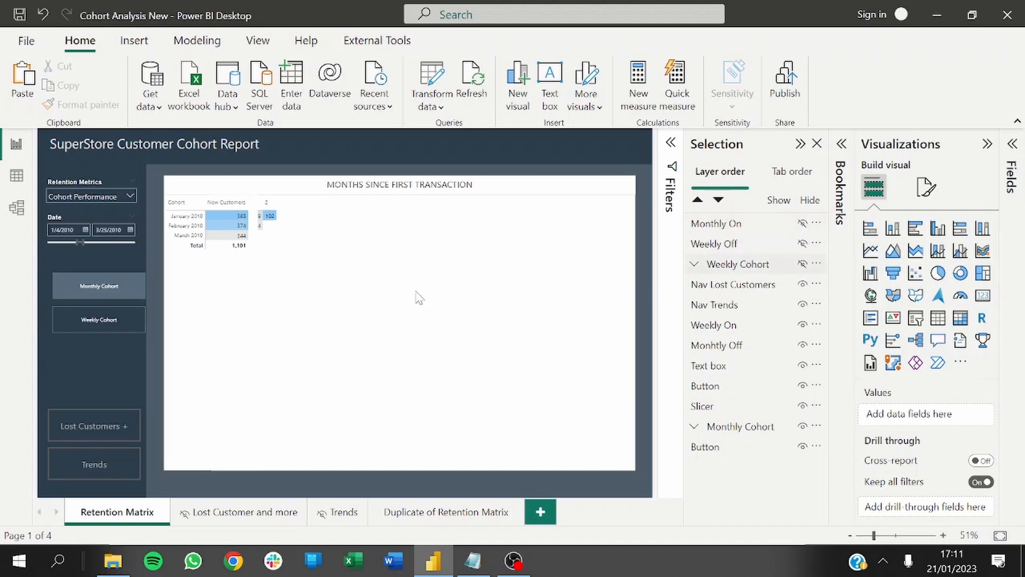
click(123, 293)
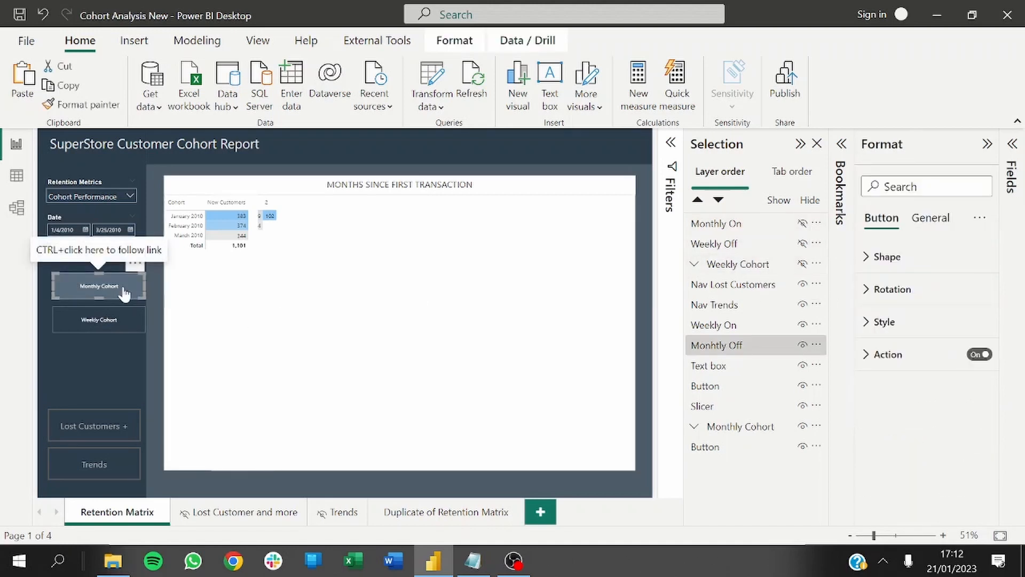
click(977, 355)
- Check the Weekly On button's bookmark action, and test switching to the weekly view and back to the monthly view
click(114, 322)
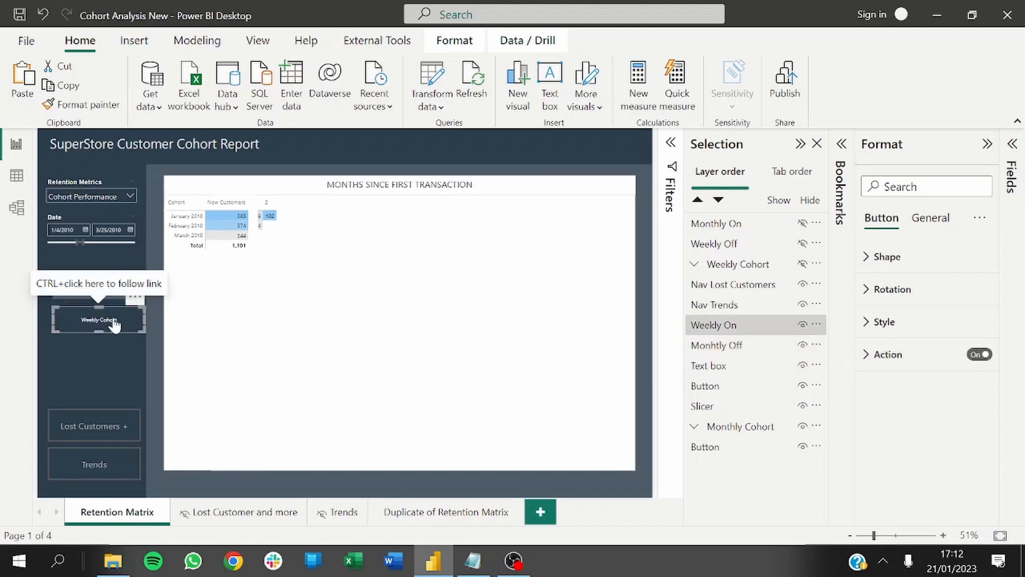
click(885, 355)
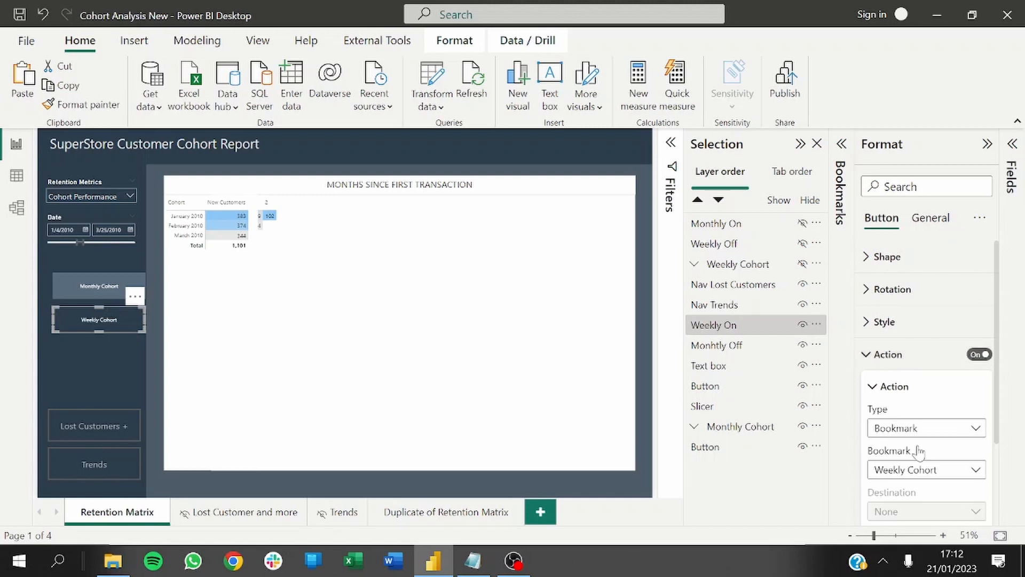
click(987, 144)
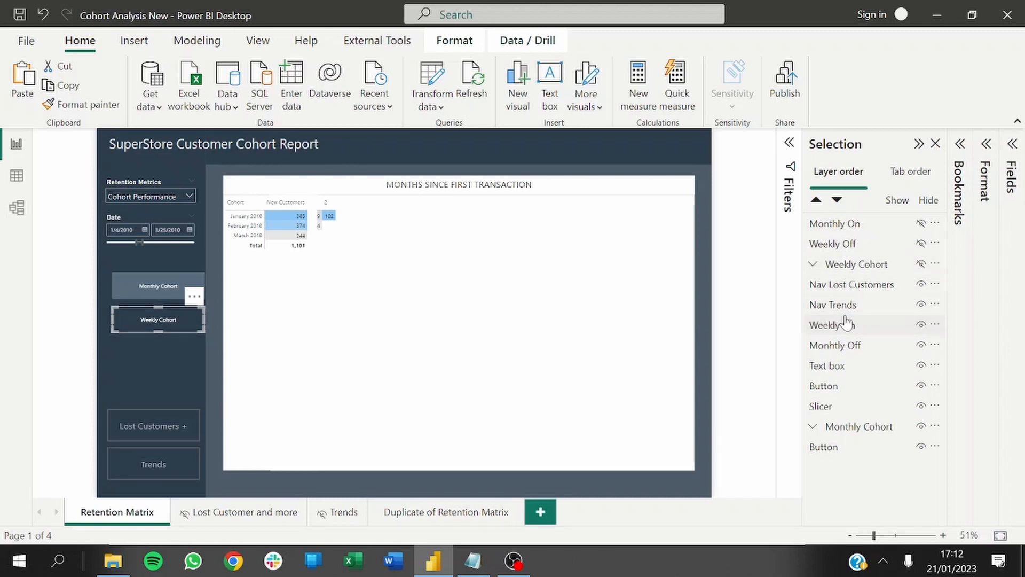
click(700, 244)
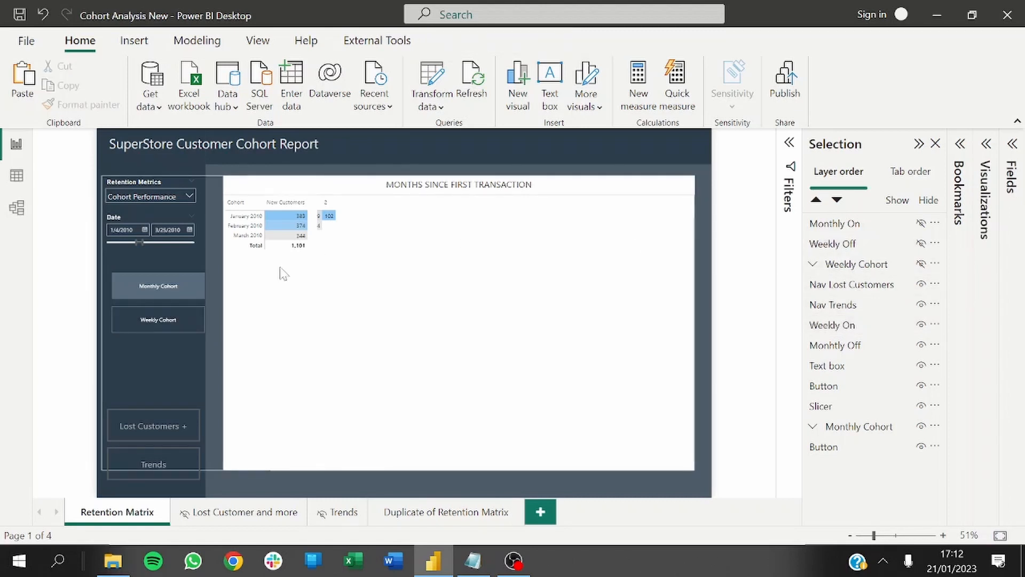
ctrl+click(151, 315)
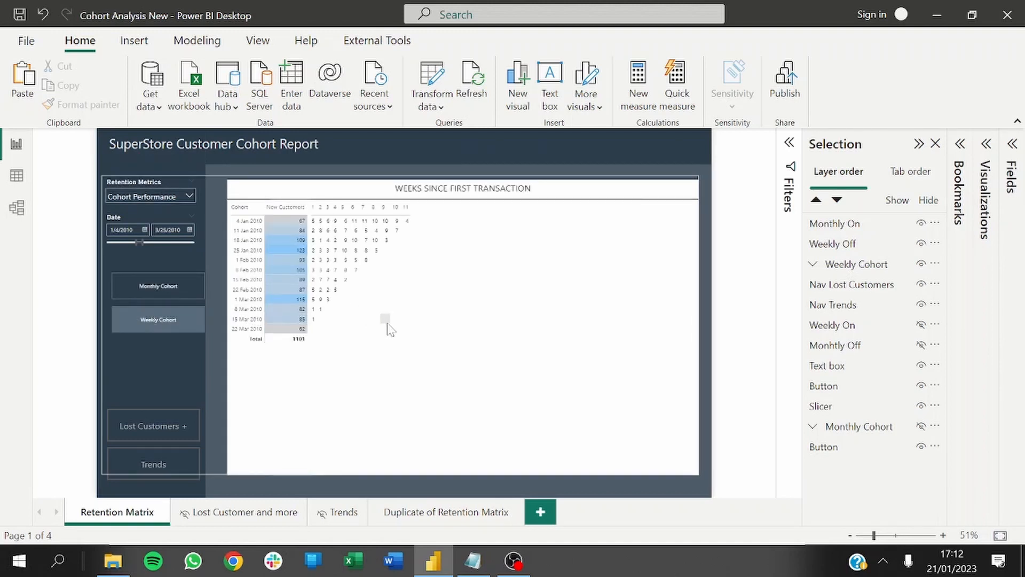
ctrl+click(158, 286)
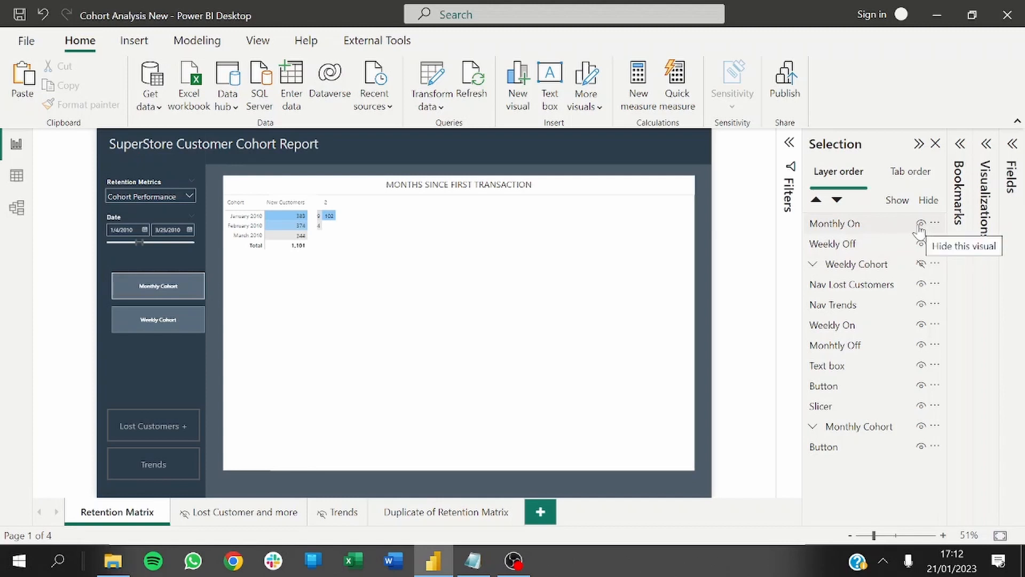
- Hide the Monthly On button in the monthly view and rename the Monhtly Off button as Monthy Off
click(920, 225)
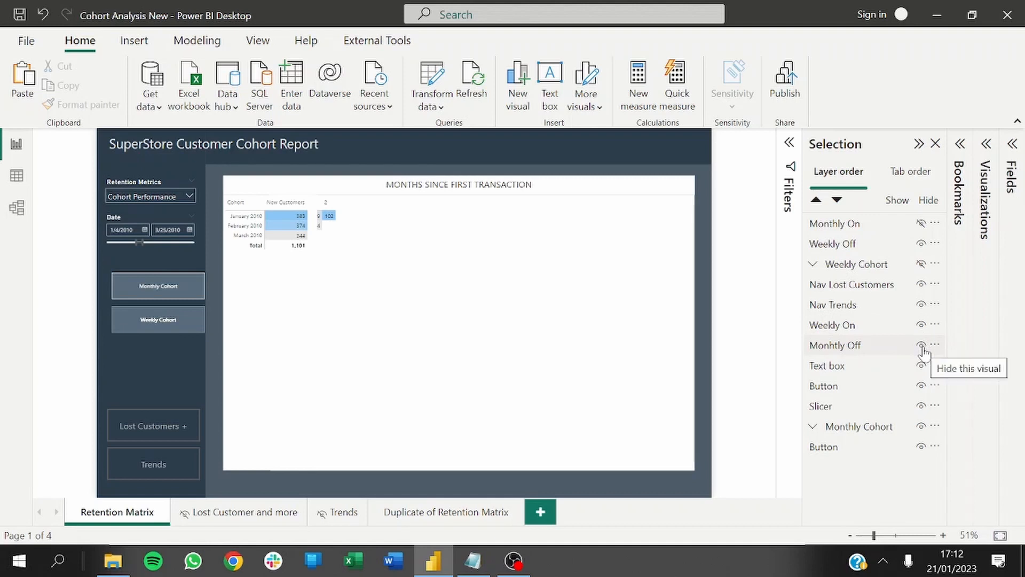
double_click(836, 345)
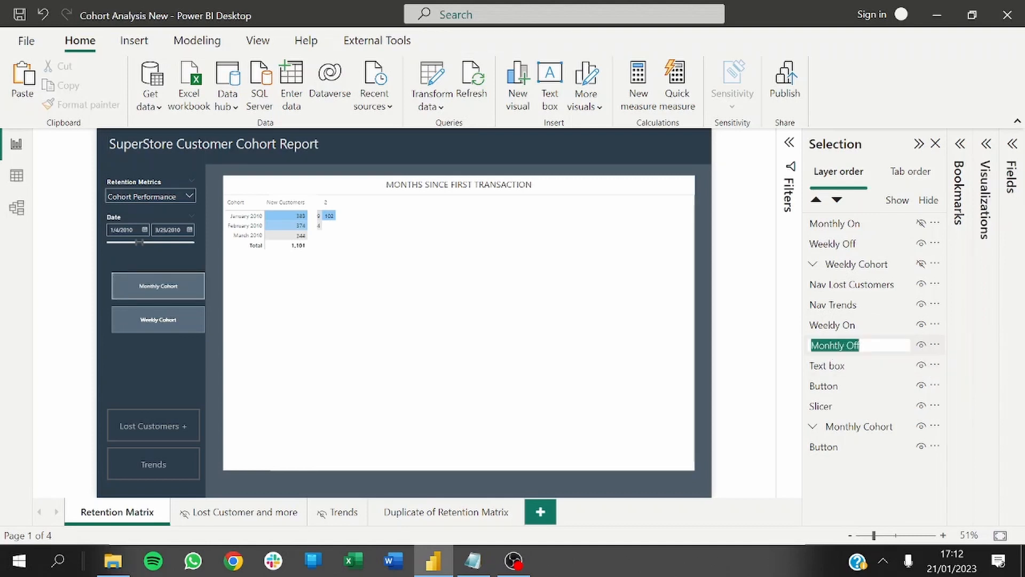
click(840, 345)
key(BackSpace)
key(BackSpace)
key(BackSpace)
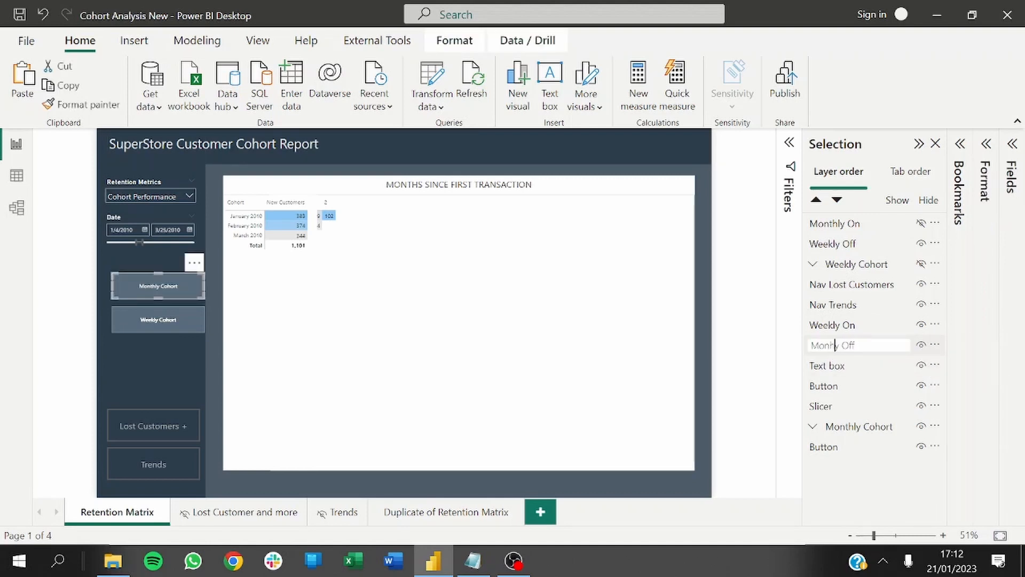
text(th)
key(Return)
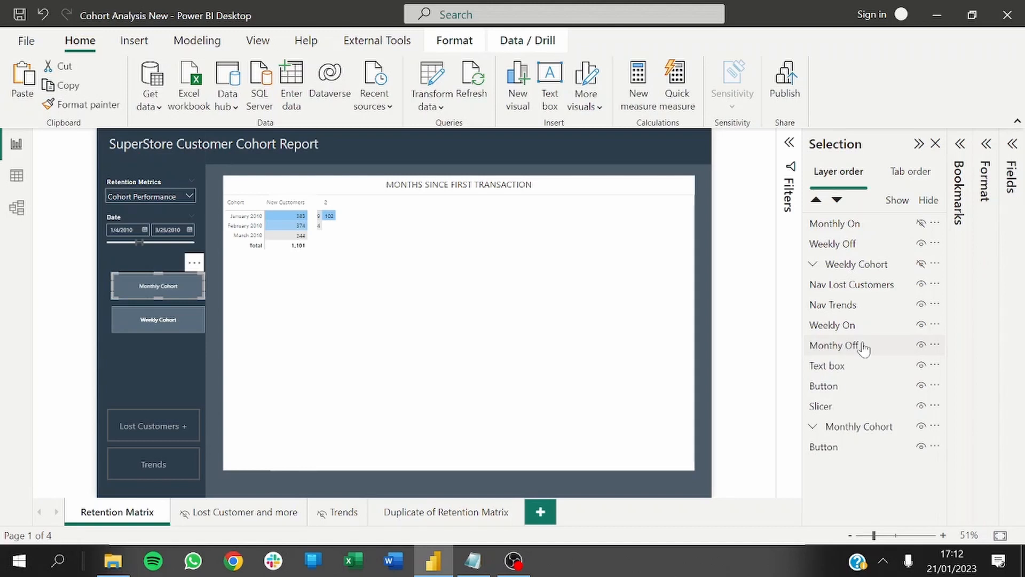
- Hide the Weekly Off button, keeping the Weekly On and Monthy Off buttons shown in the monthly view
click(920, 346)
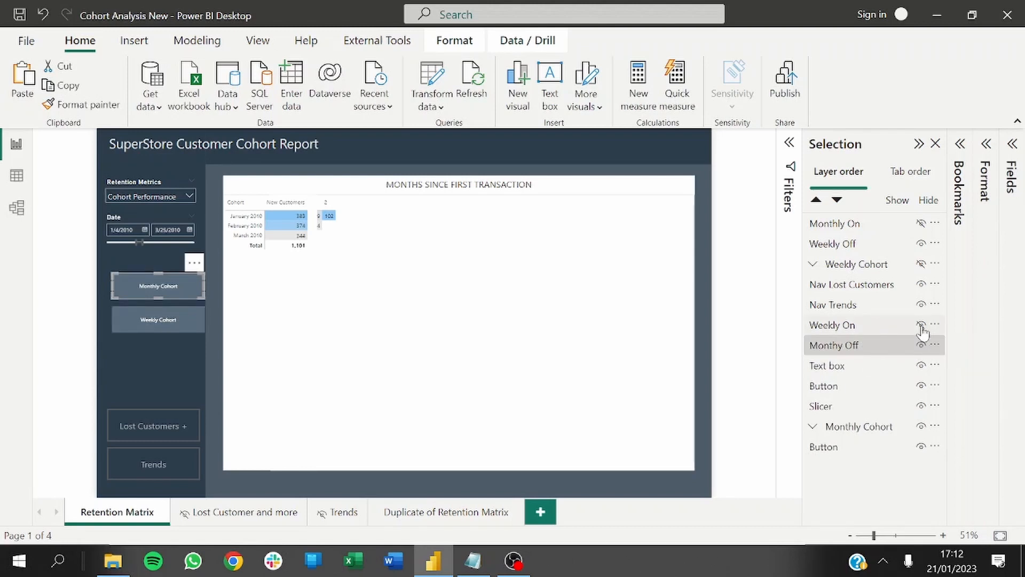
click(921, 244)
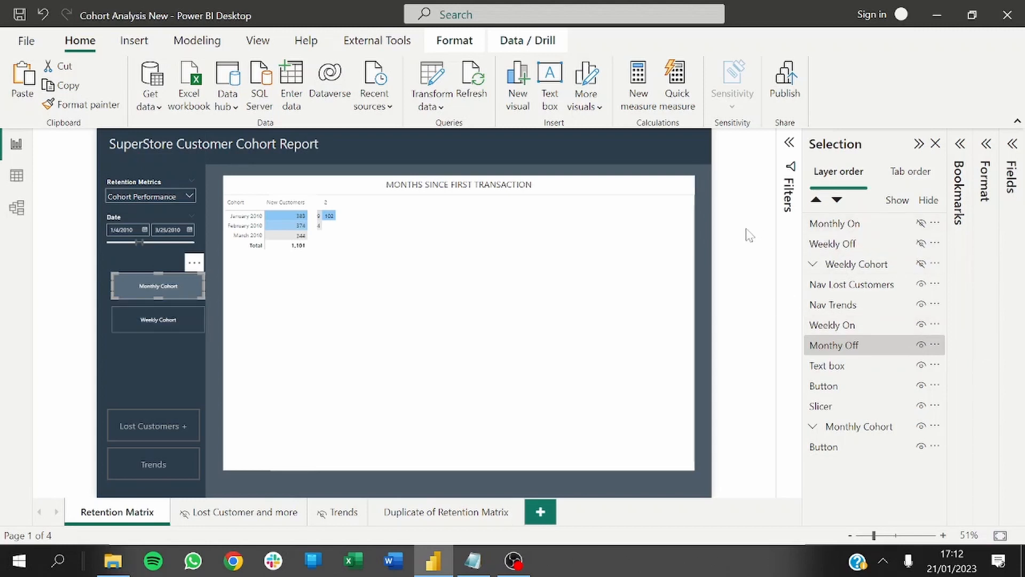
click(707, 232)
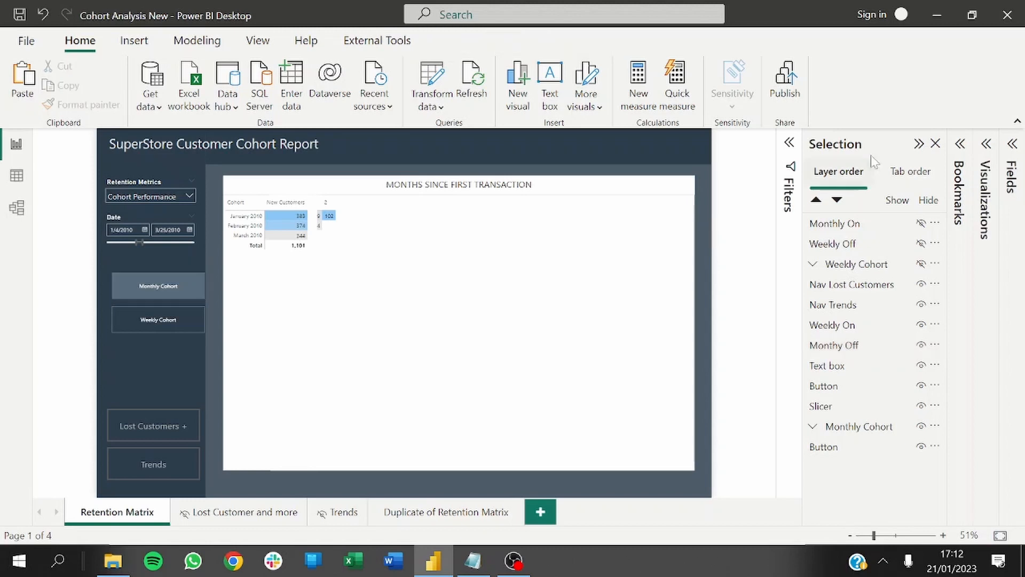
- Update the Monthly Cohort bookmark to the current page state and follow the Weekly Cohort button to test it
click(960, 146)
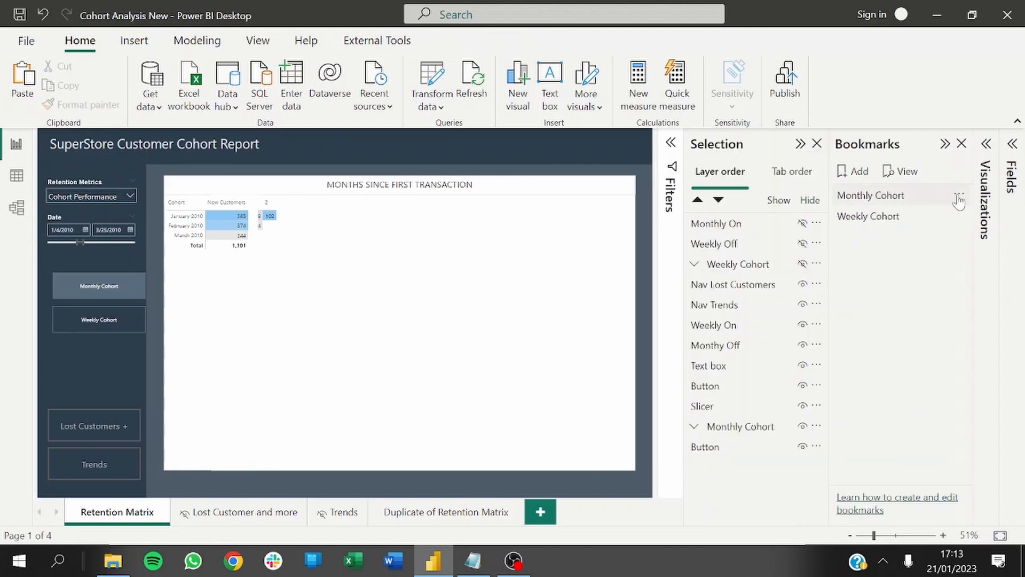
click(959, 197)
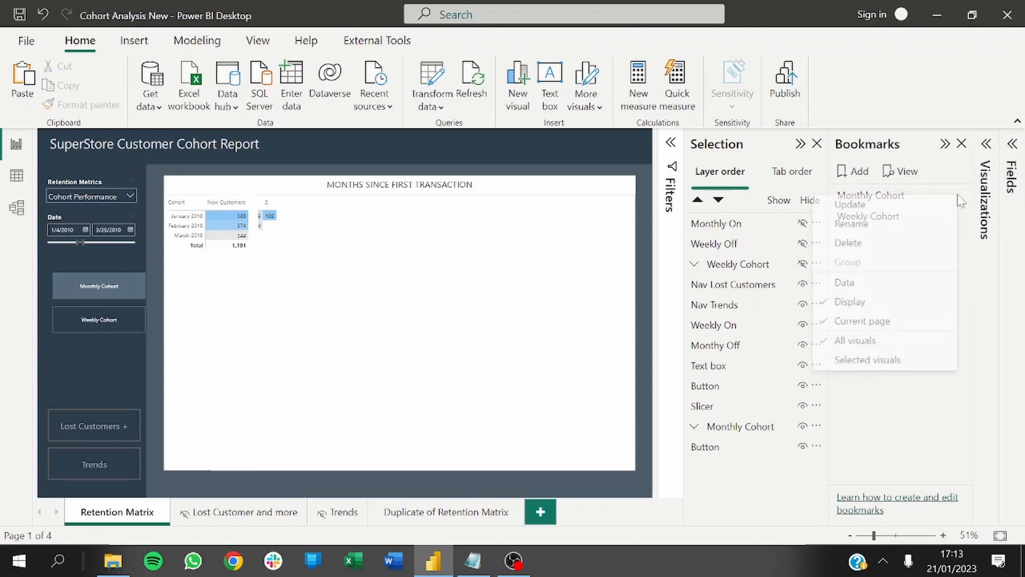
click(896, 213)
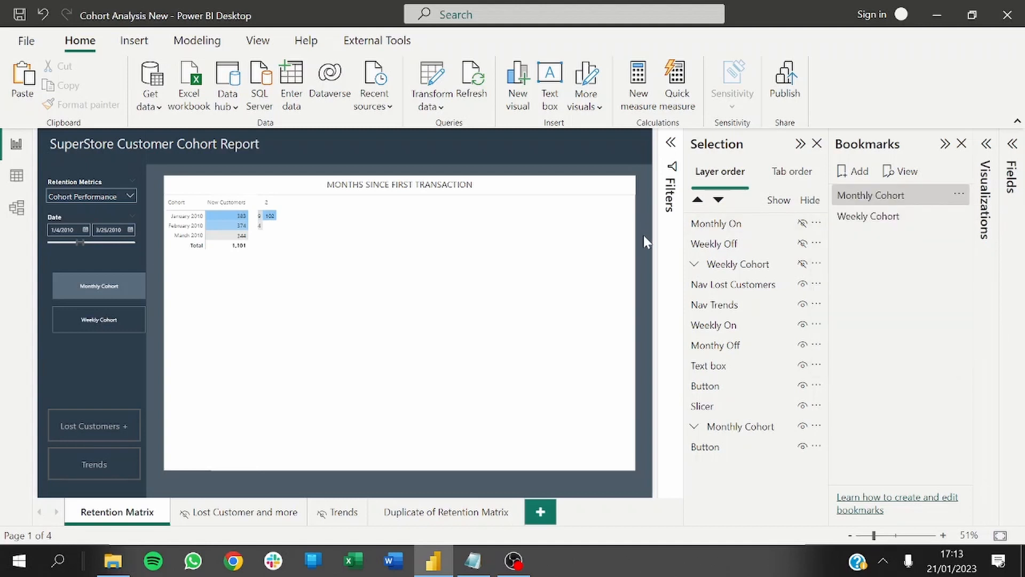
ctrl+click(107, 323)
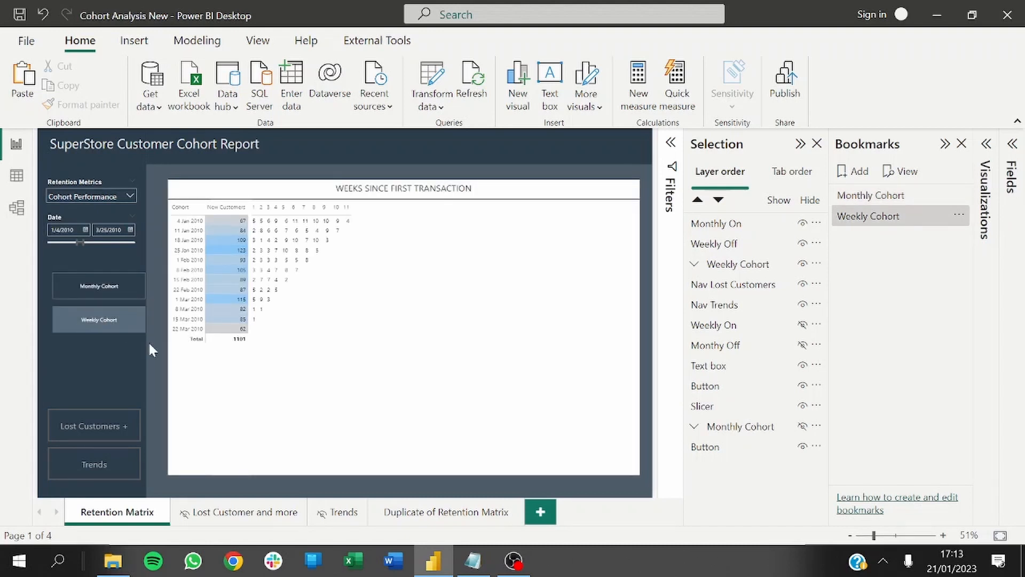
- Switch to the monthly cohort view and set the Date slicer range to 1/1/2010 through 8/31/2010
ctrl+click(88, 293)
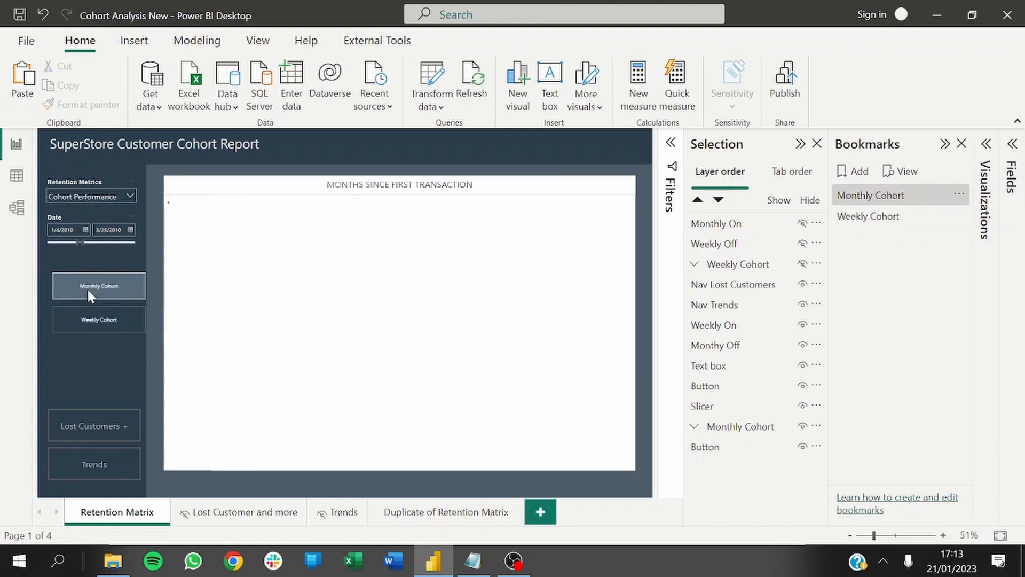
click(85, 230)
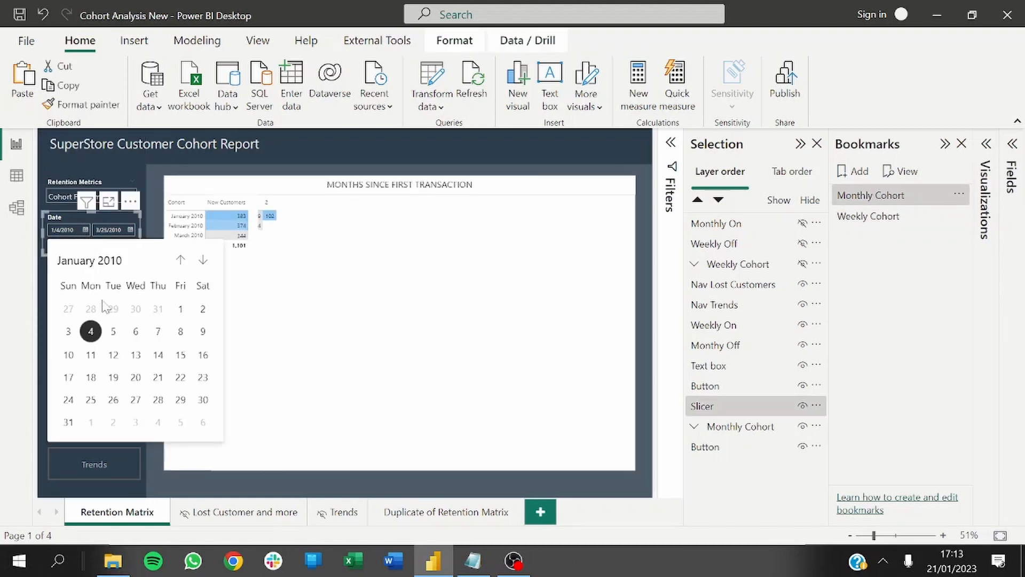
click(188, 310)
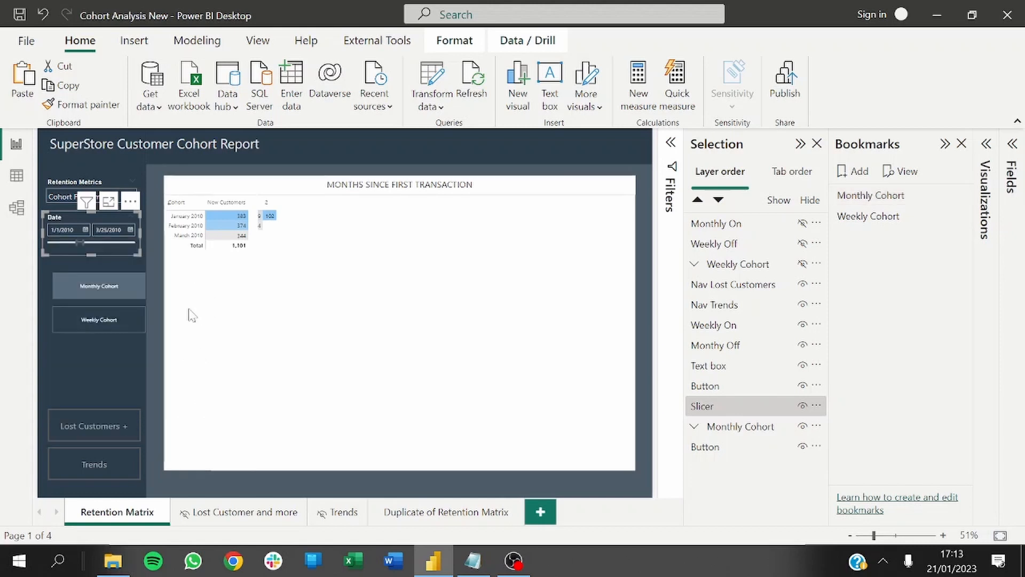
click(131, 231)
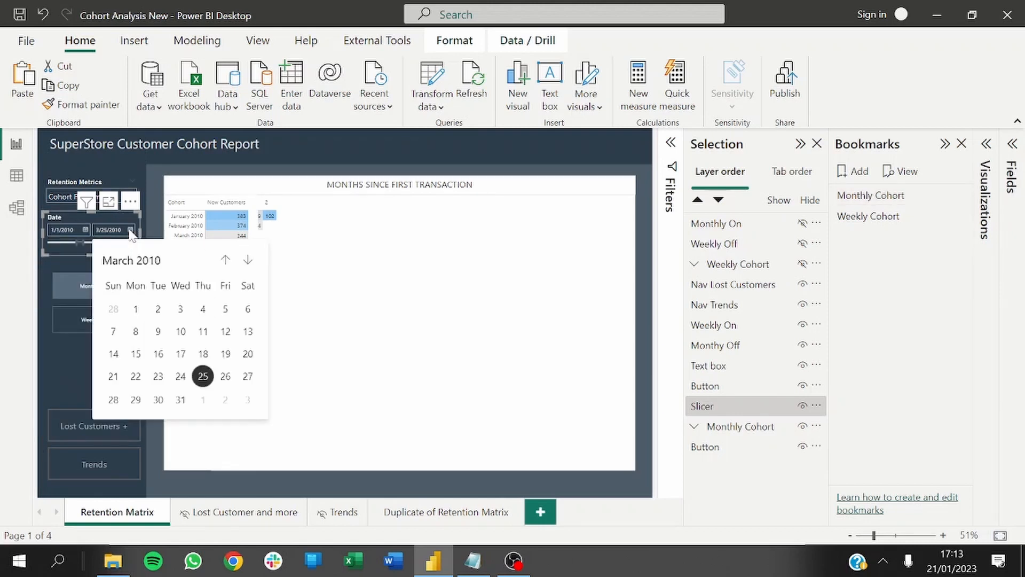
click(244, 265)
click(244, 264)
click(243, 264)
click(244, 265)
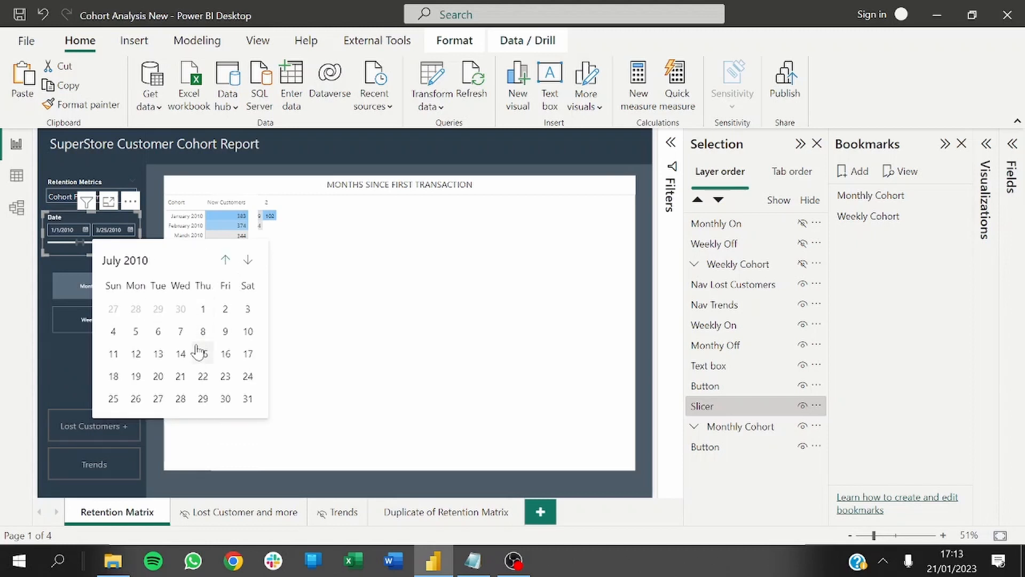
click(247, 261)
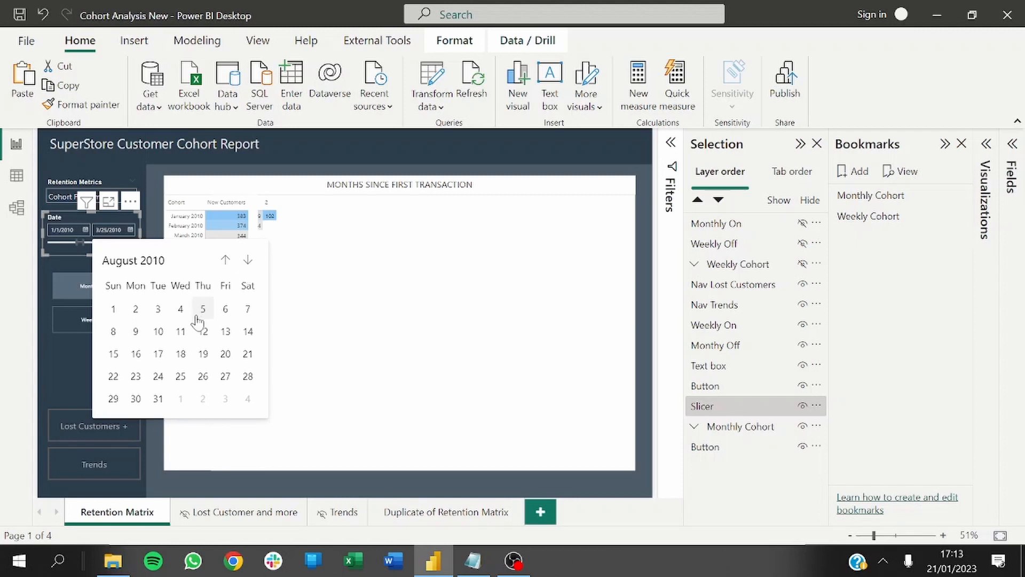
click(158, 399)
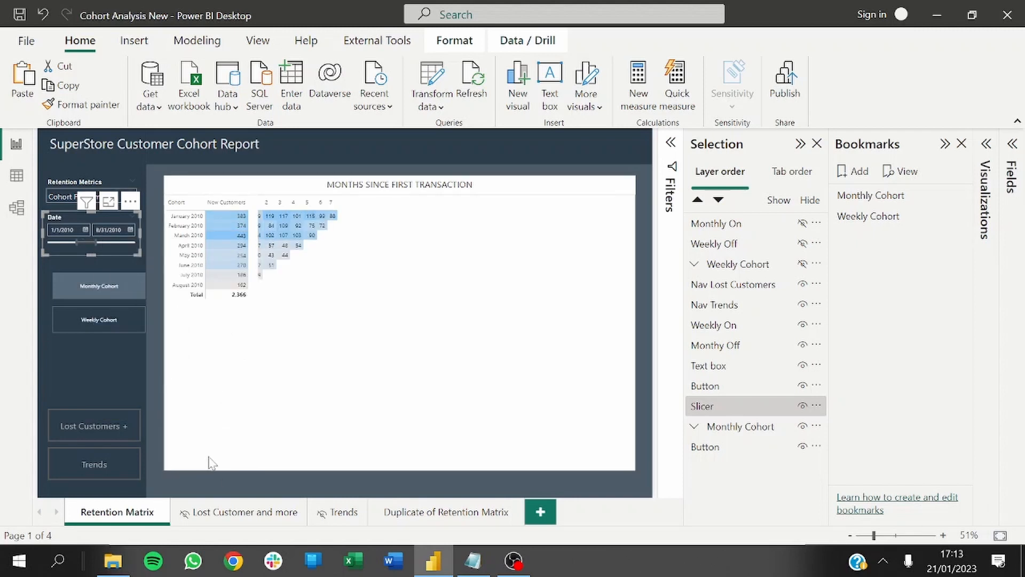
- Narrow the monthly retention matrix from its left edge so the month 1 column clears New Customers, and test the weekly and monthly buttons
click(324, 453)
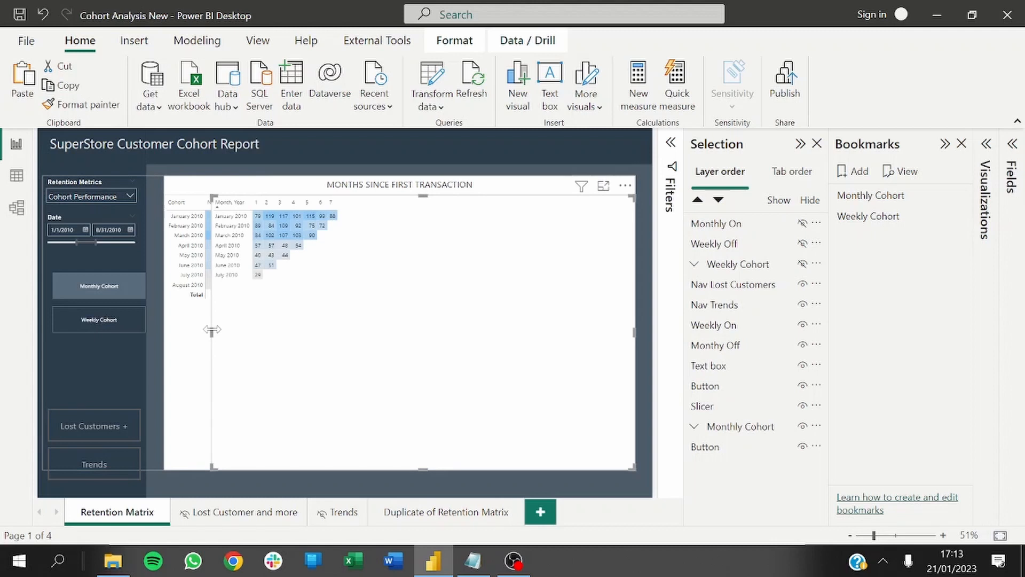
drag(211, 329, 247, 177)
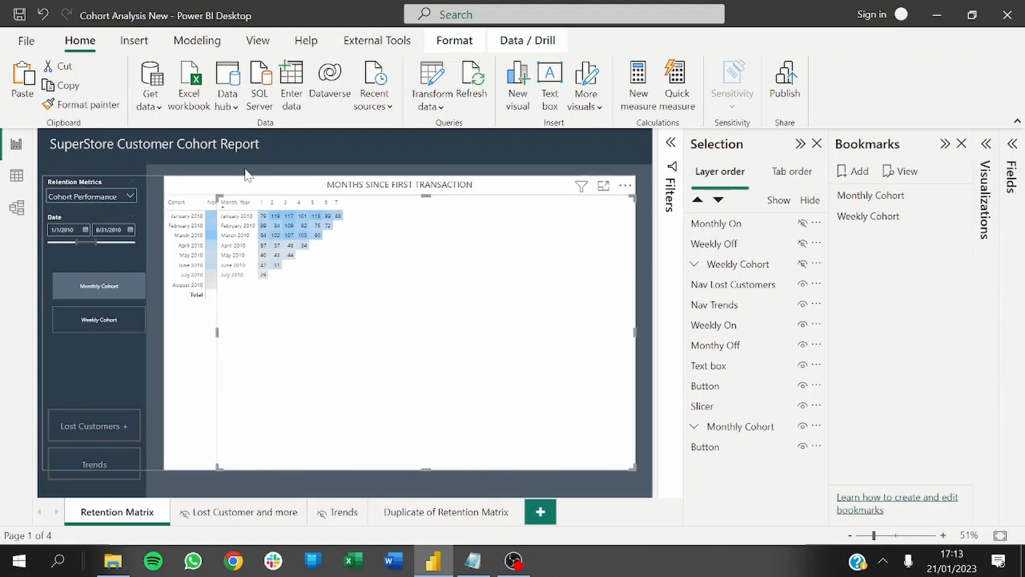
click(246, 174)
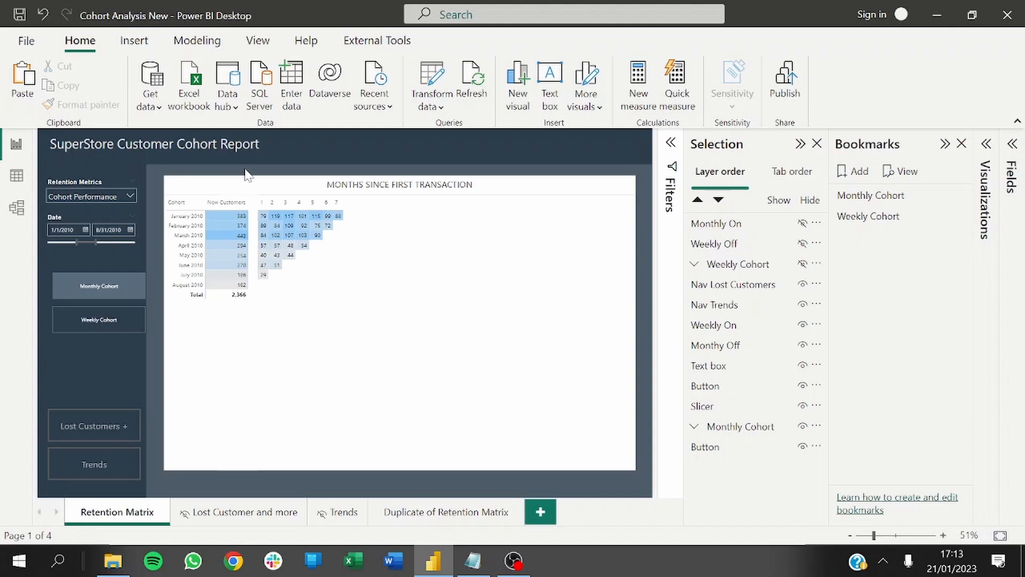
ctrl+click(102, 317)
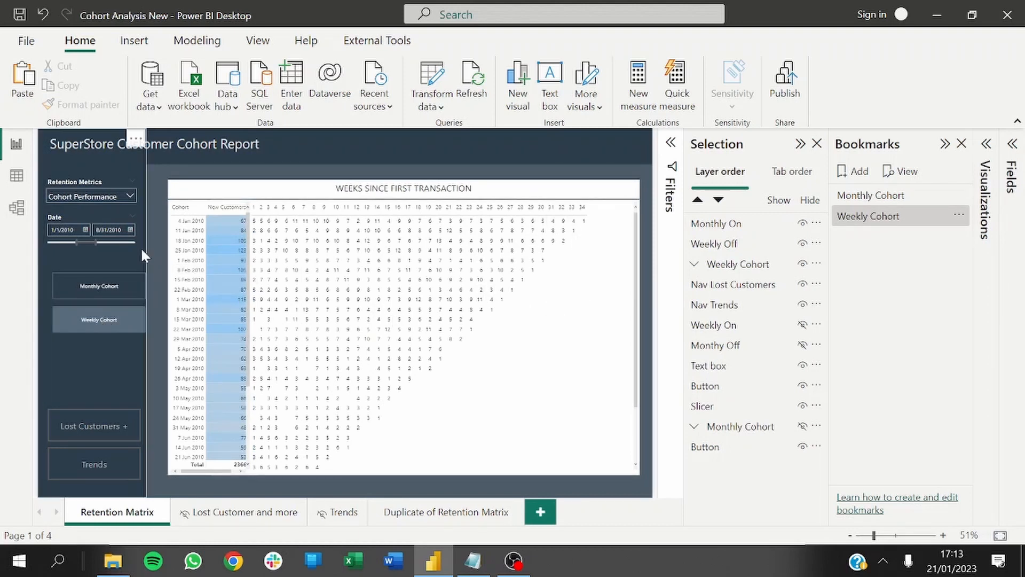
ctrl+click(96, 289)
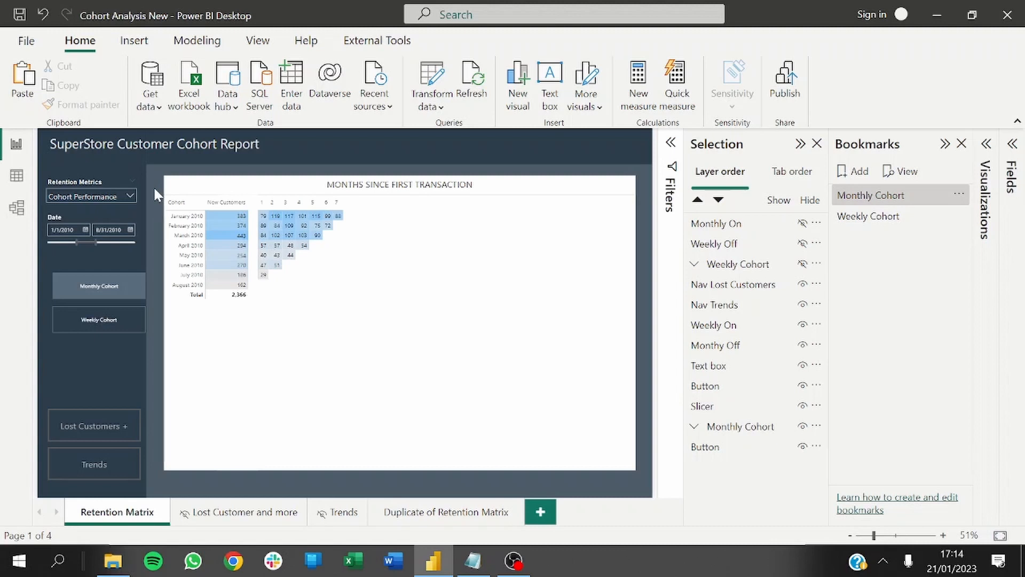
- Turn off the border of the Weekly Cohort button shown in the monthly view
click(123, 326)
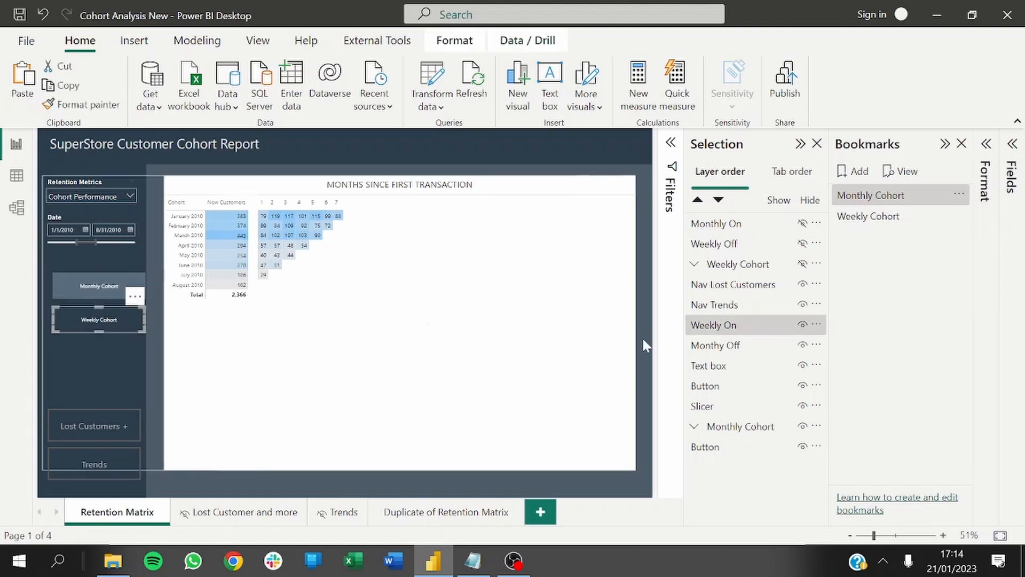
click(799, 144)
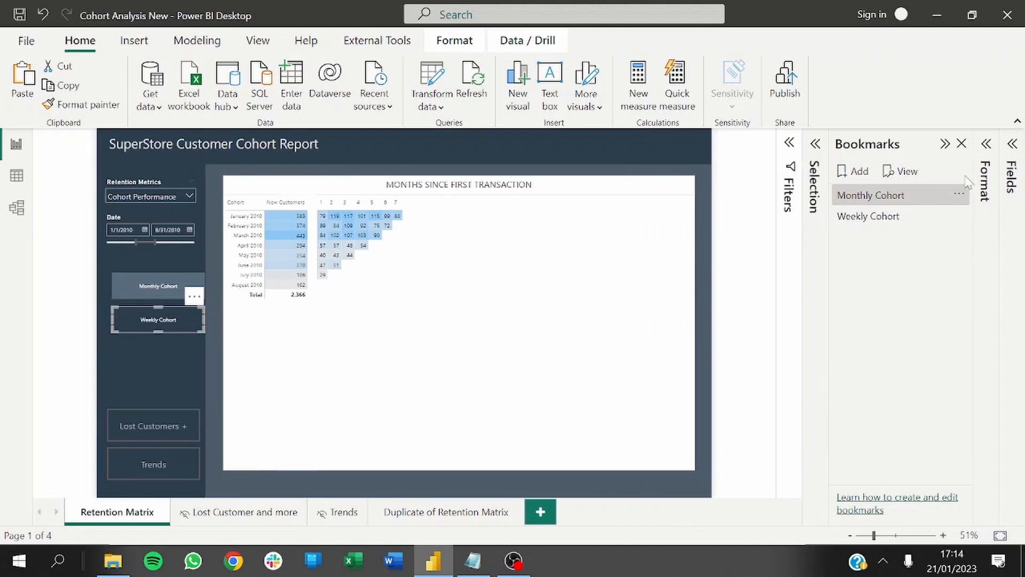
click(987, 145)
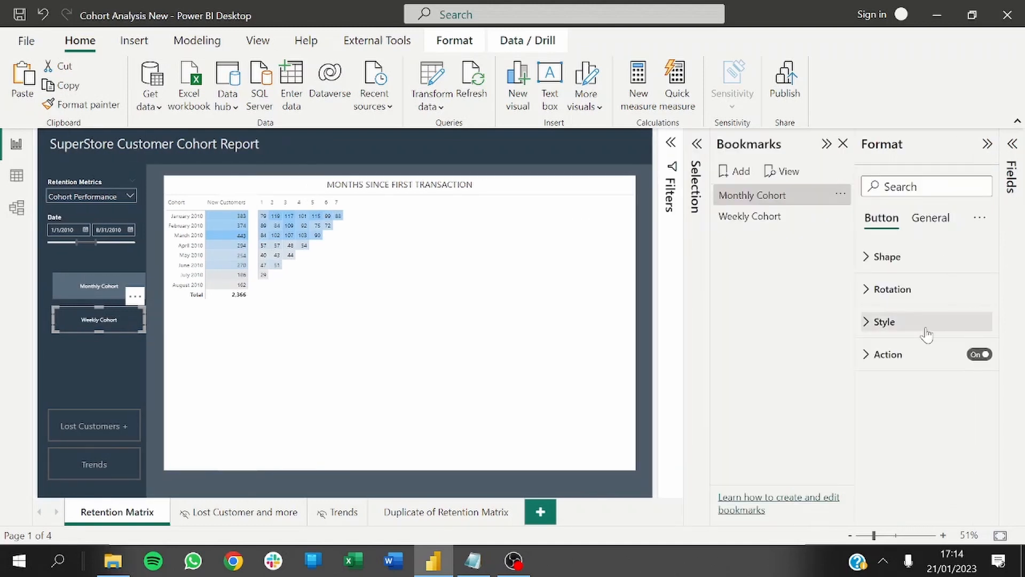
click(886, 322)
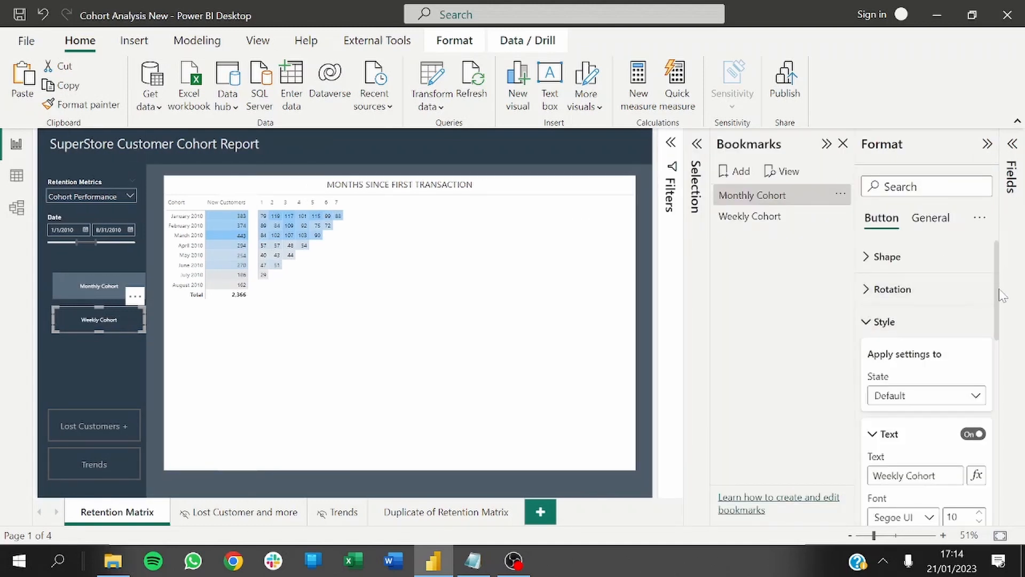
drag(998, 331, 1014, 499)
click(974, 432)
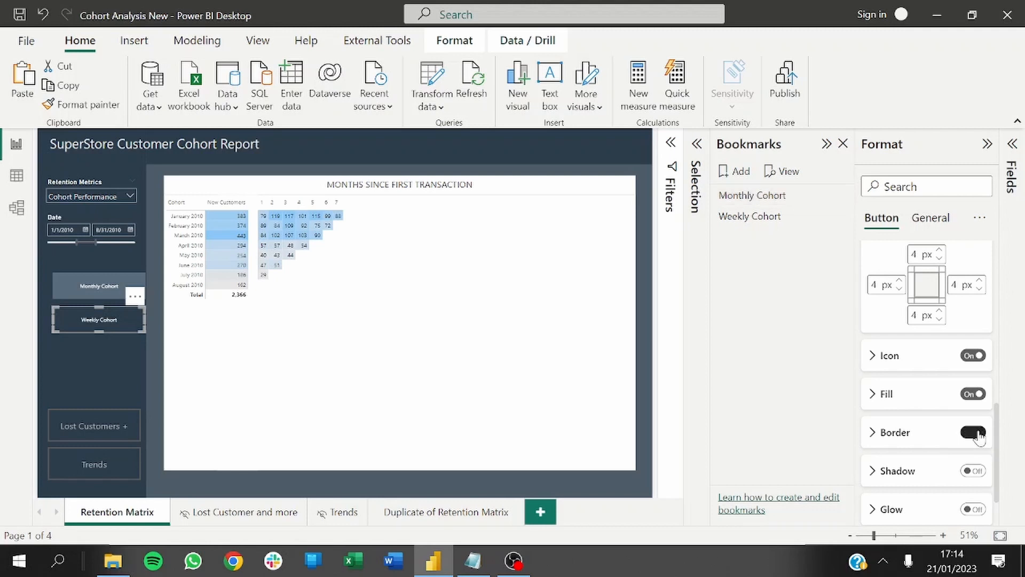
click(155, 330)
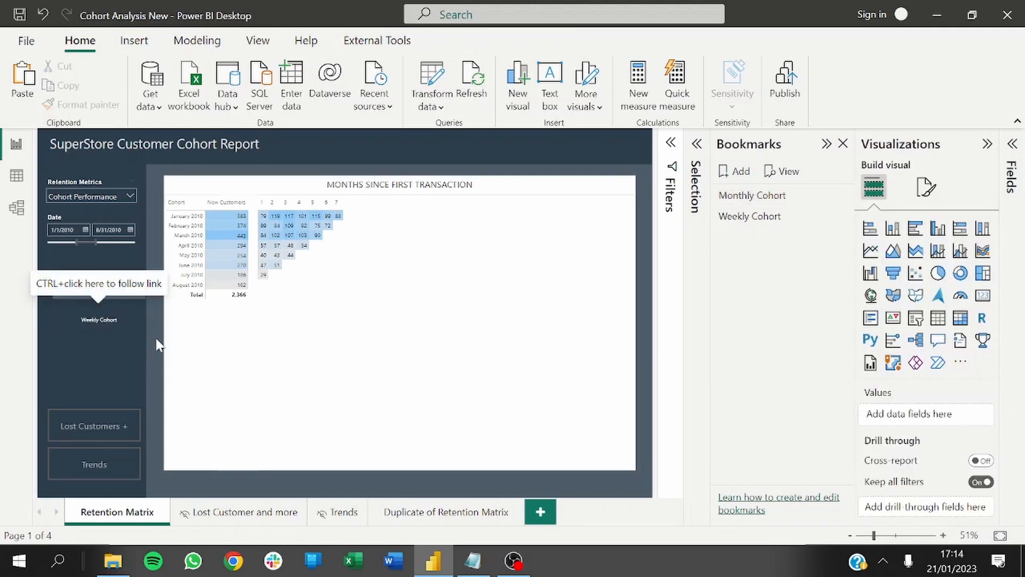
- Switch to the weekly view and turn off the border of its Monthly Cohort button
ctrl+click(109, 322)
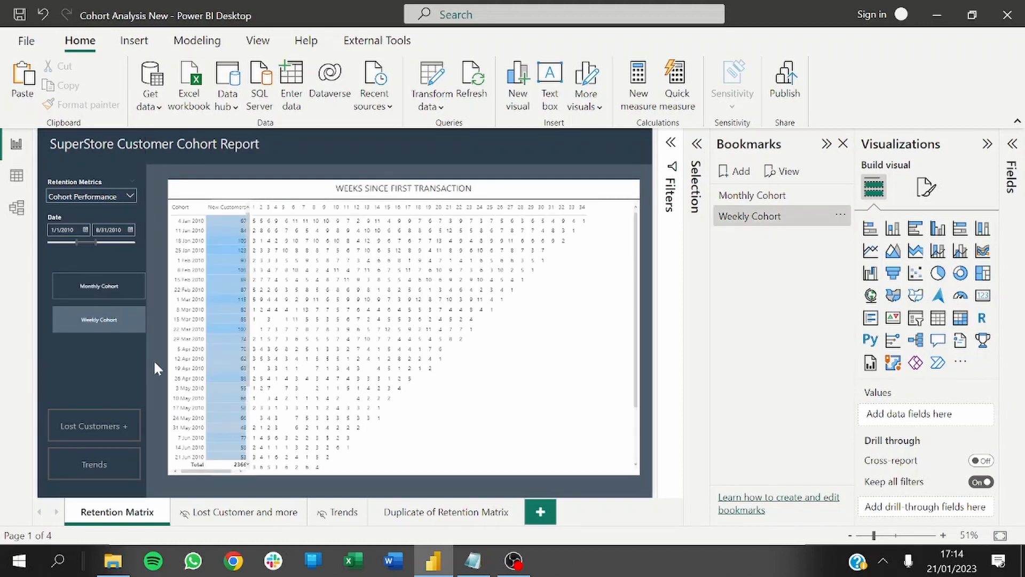
click(124, 295)
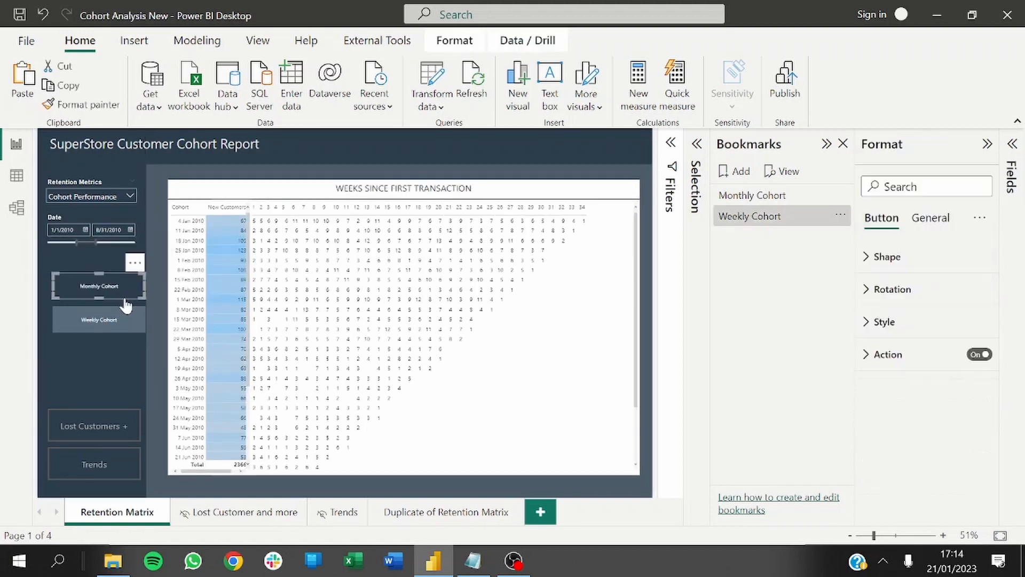
click(865, 323)
drag(1002, 314, 1005, 471)
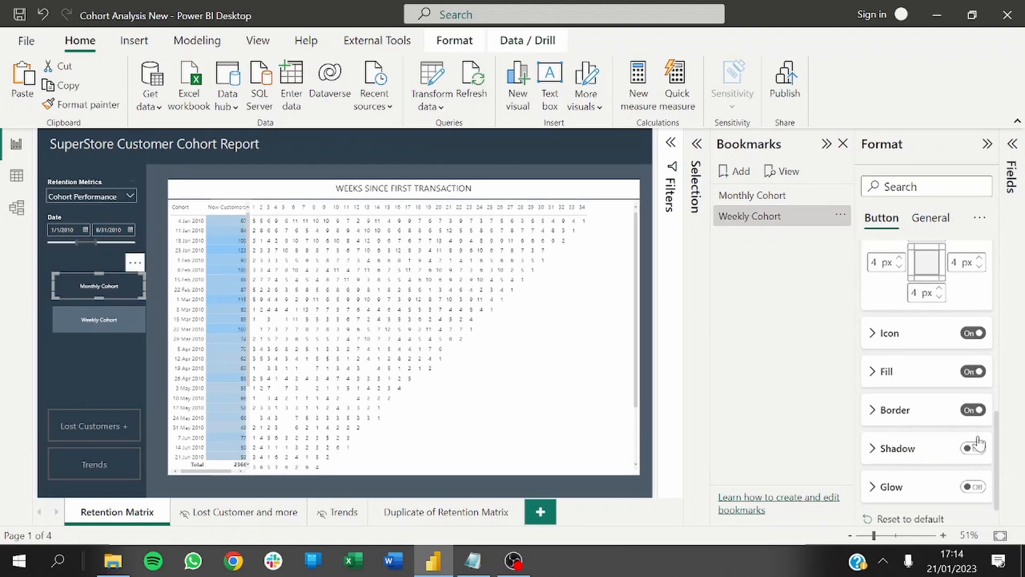
click(973, 410)
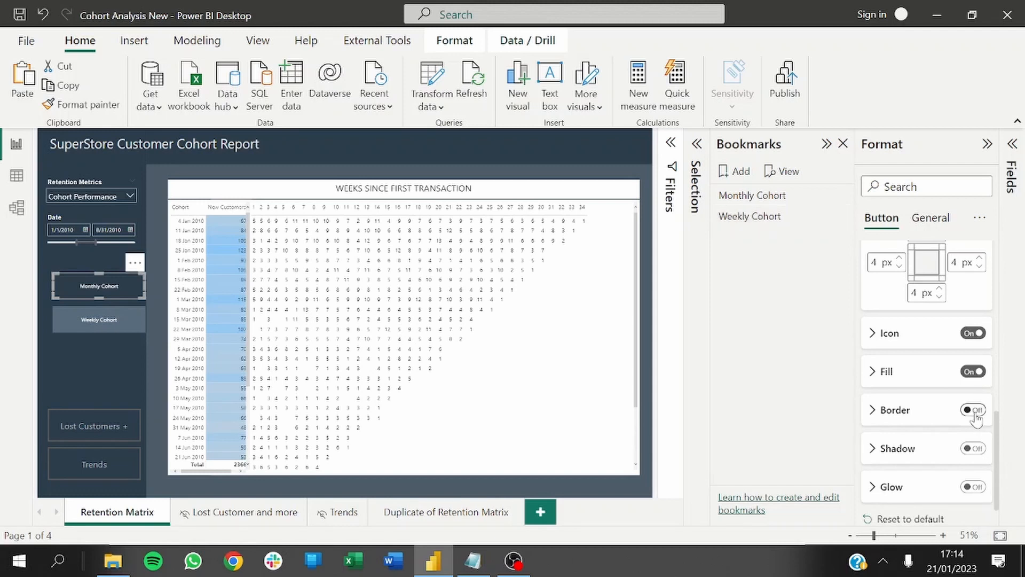
click(164, 176)
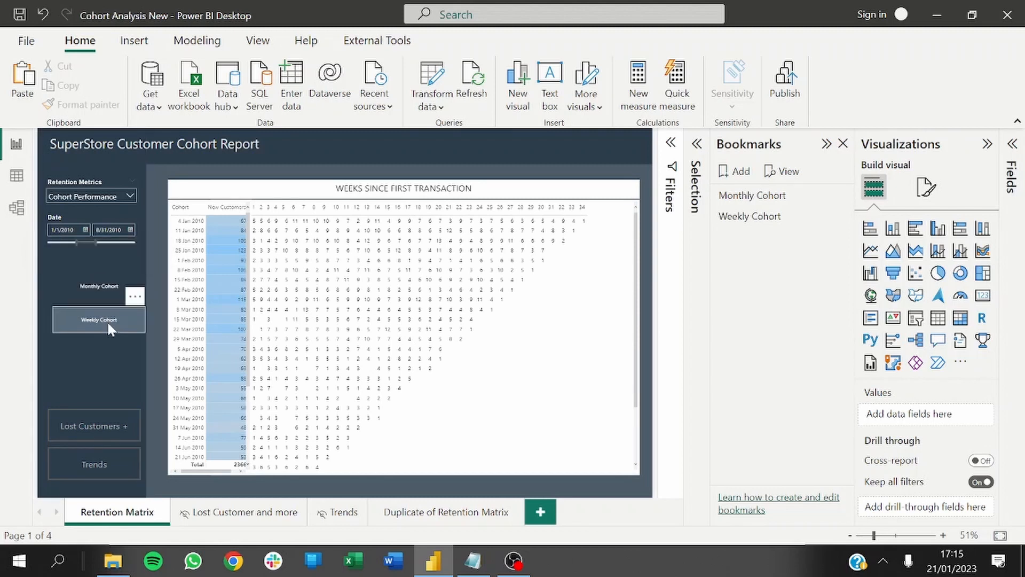
- Test switching to the monthly view and back to weekly, and examine the highlighted Weekly Cohort button's action settings
ctrl+click(100, 289)
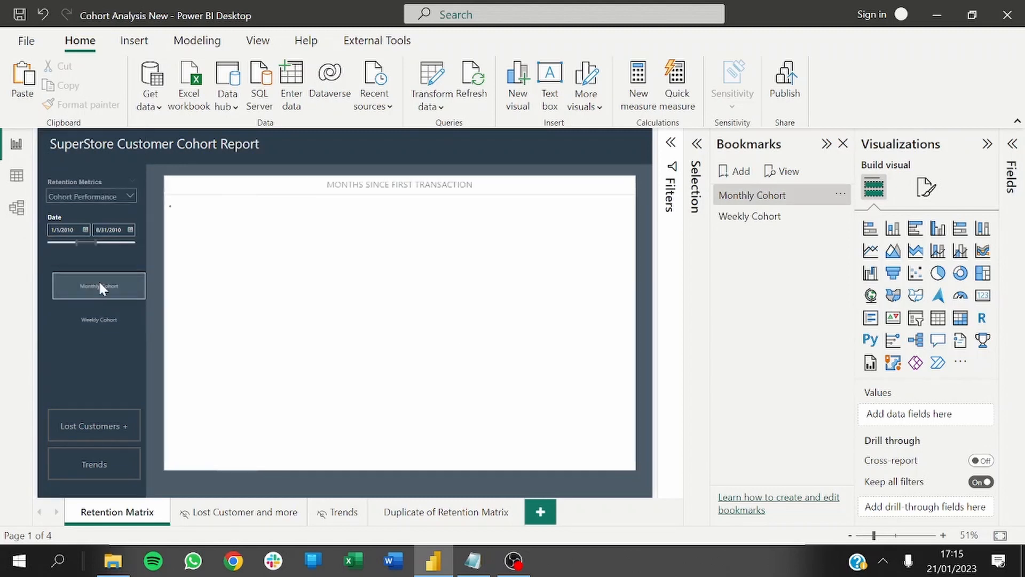
ctrl+click(101, 323)
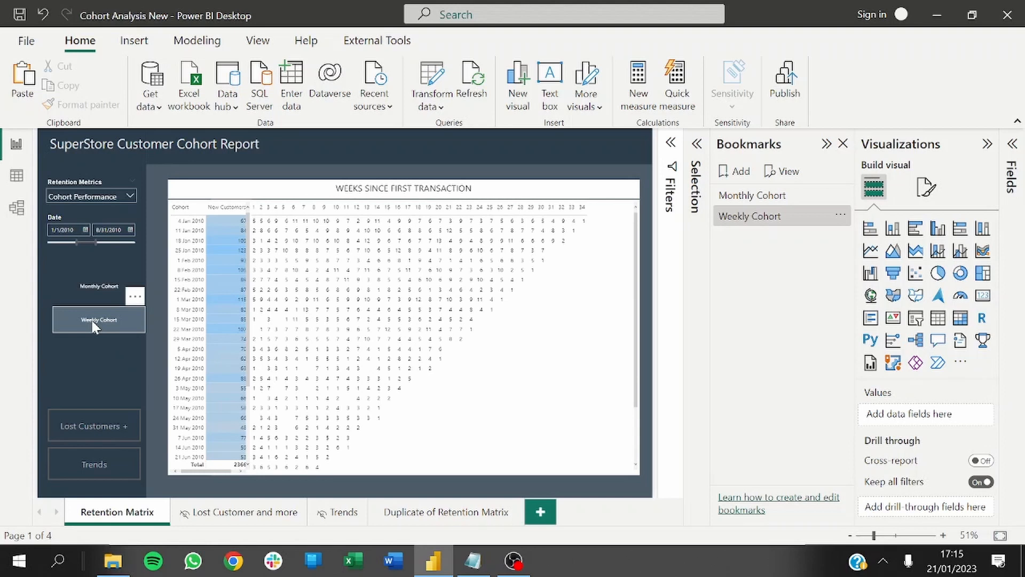
click(125, 327)
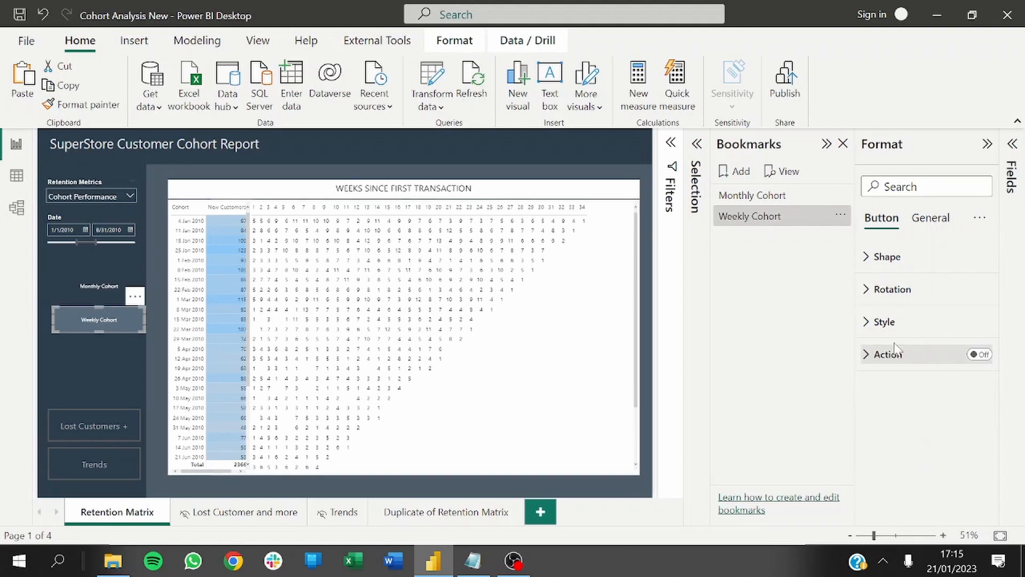
click(870, 322)
click(870, 323)
click(867, 354)
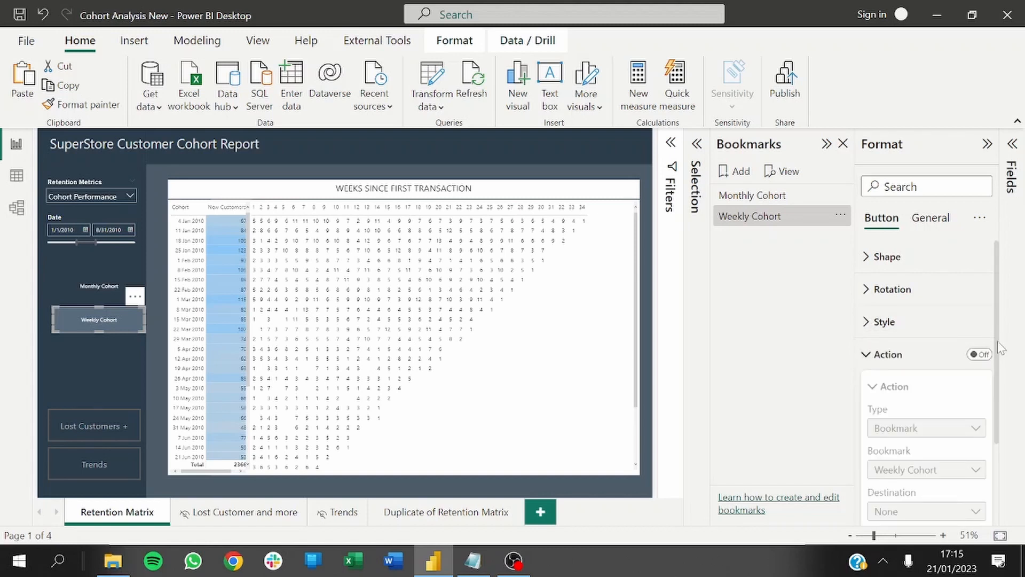
scroll(1000, 343, down, 1)
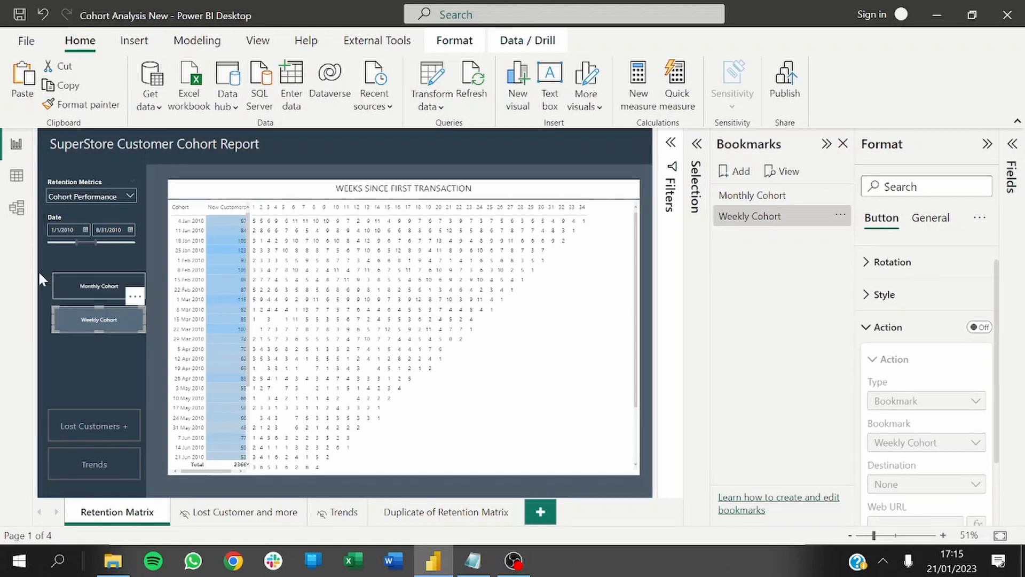
- Examine the Monthly Cohort button's bookmark action and tooltip settings in the weekly view
click(99, 289)
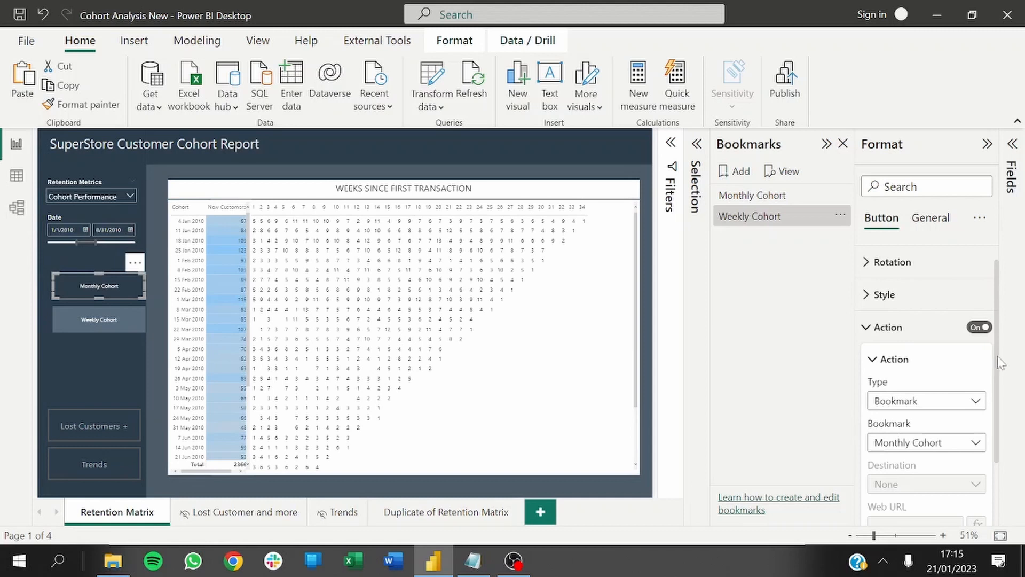
scroll(999, 373, down, 3)
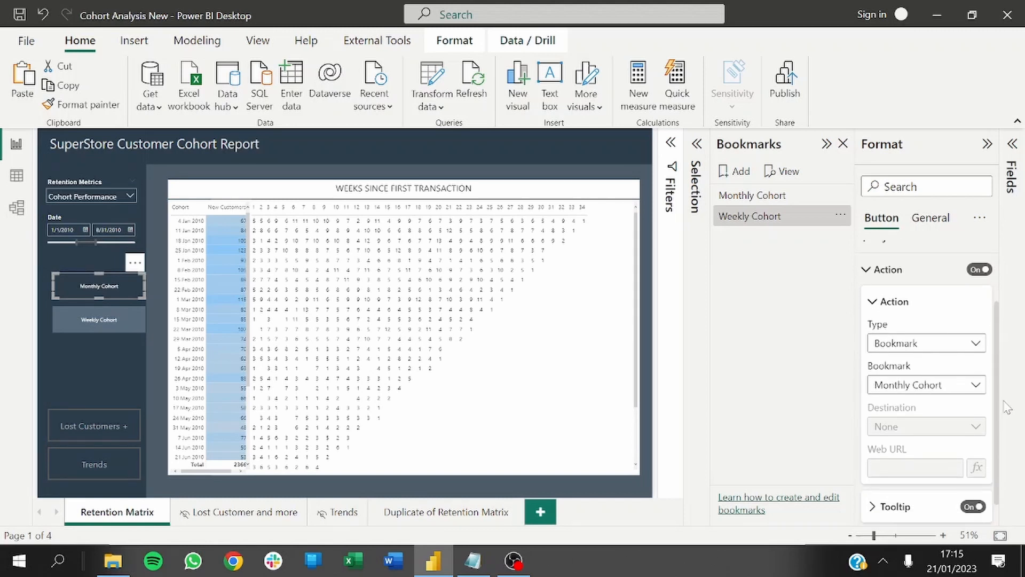
scroll(1003, 409, up, 1)
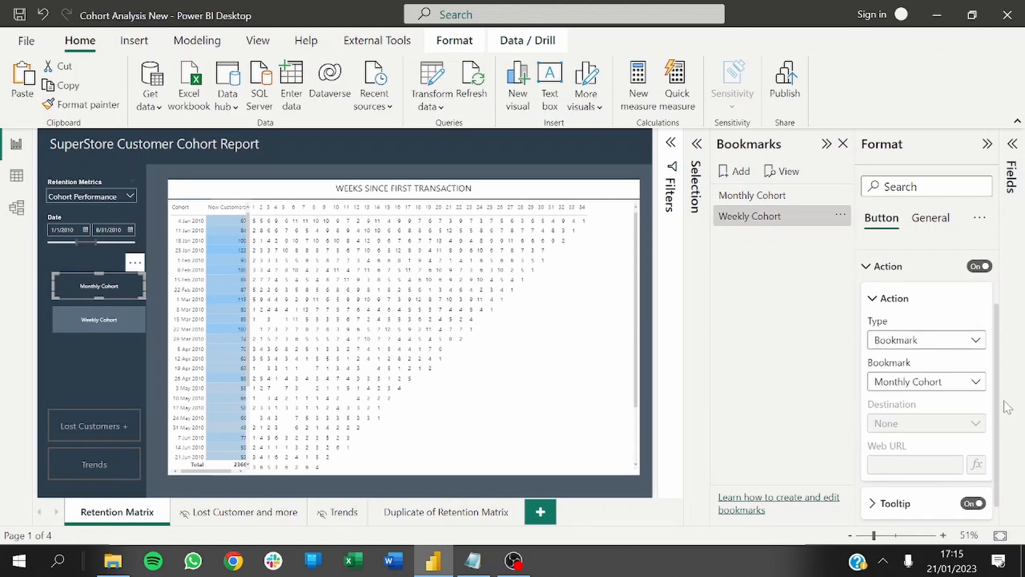
scroll(1004, 407, down, 1)
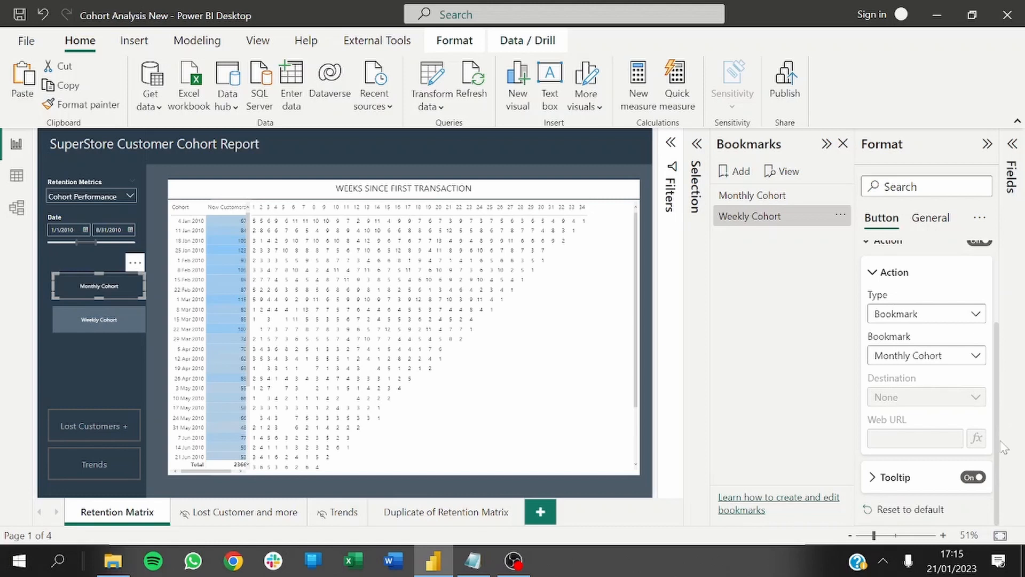
click(884, 480)
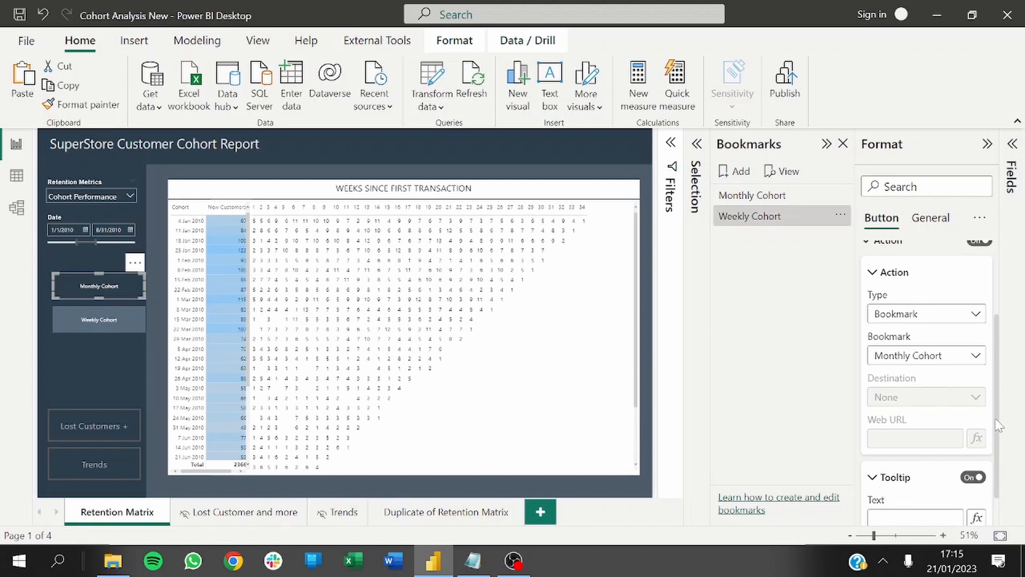
scroll(997, 425, down, 2)
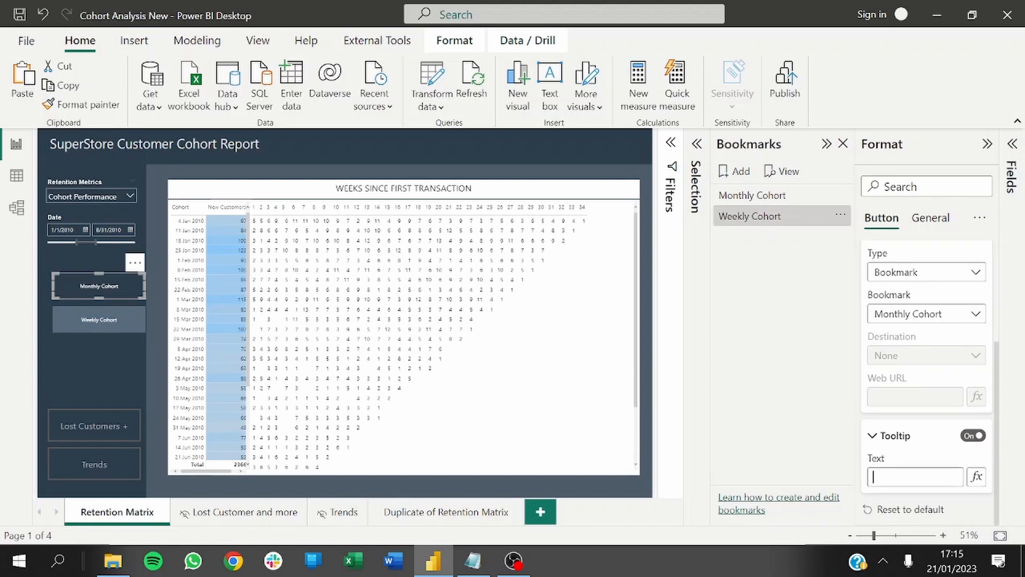
click(875, 435)
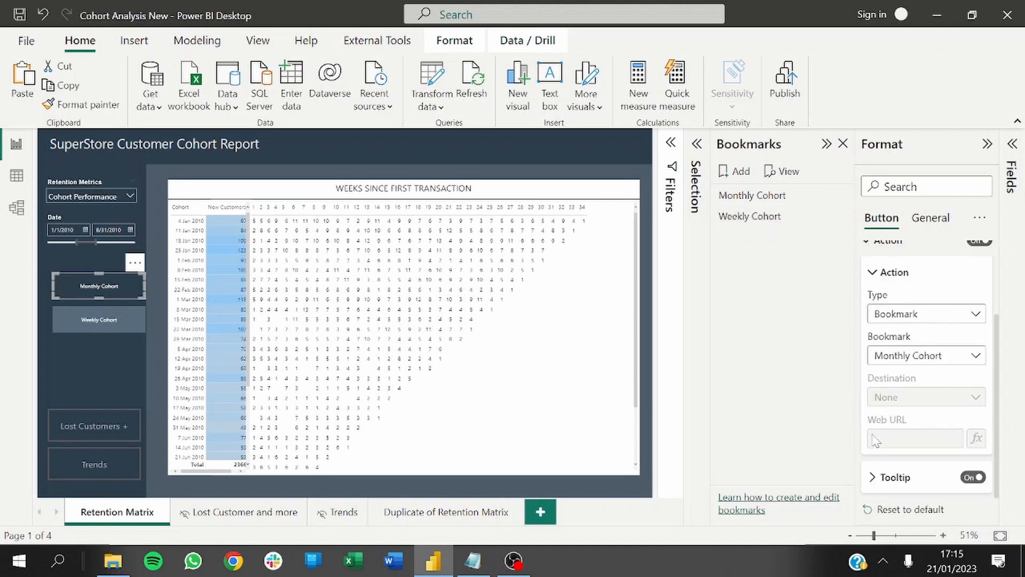
- Switch to the monthly view and set the tooltip text of its Weekly Cohort button to "Weekly Cohort"
ctrl+click(109, 288)
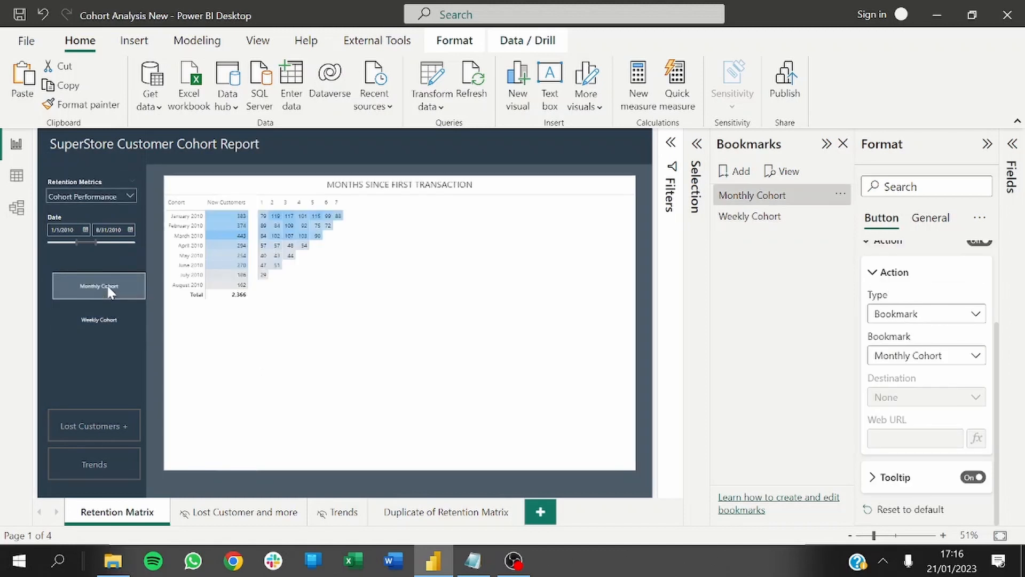
click(101, 335)
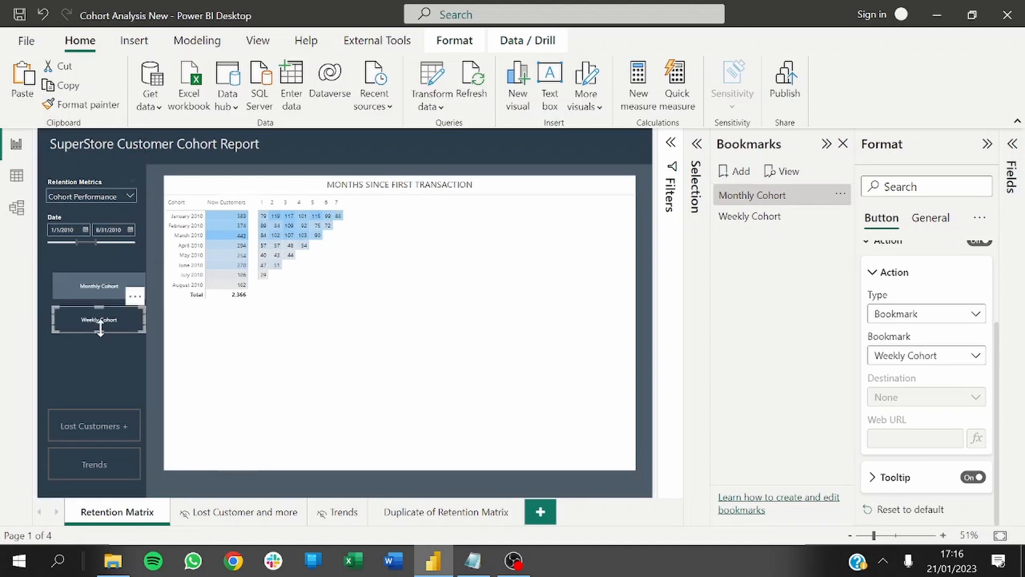
click(877, 476)
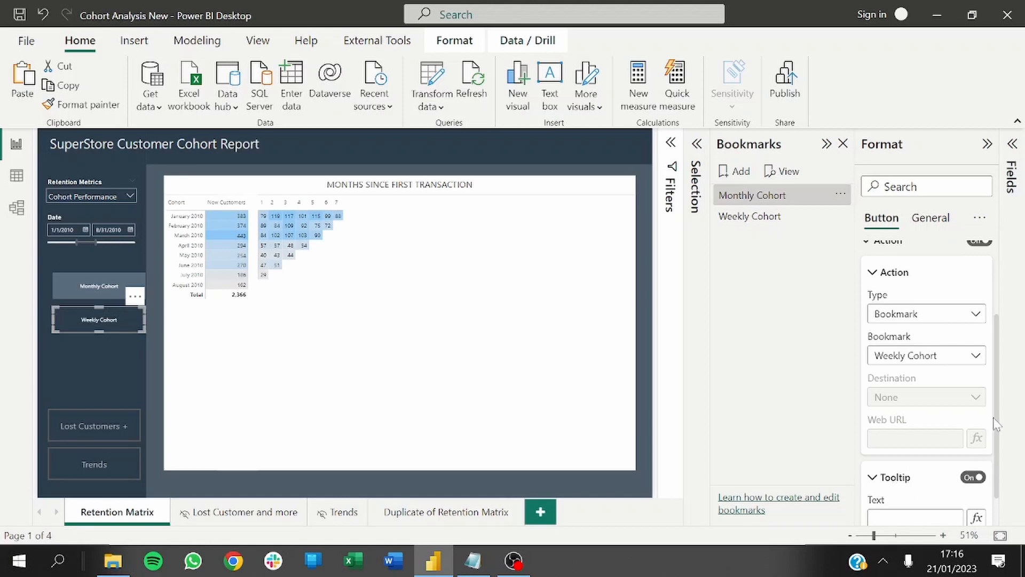
scroll(997, 423, down, 1)
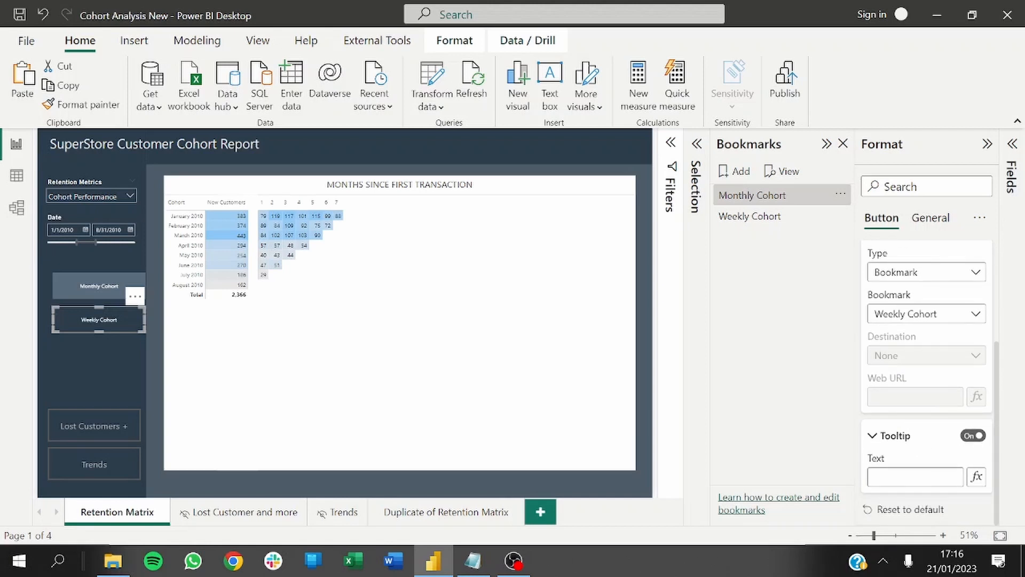
text(Weekly Cohort)
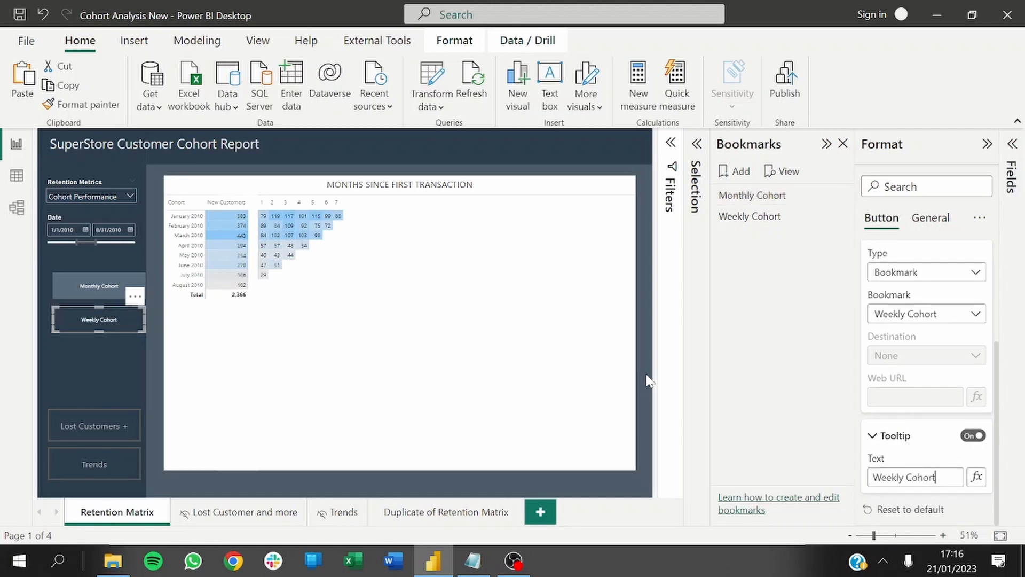
click(647, 380)
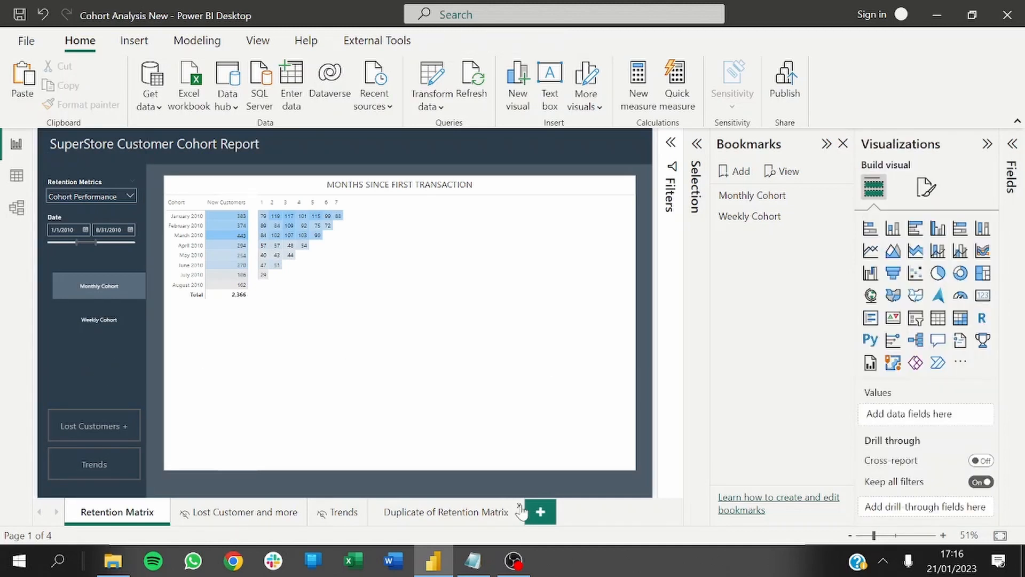
- Delete the Duplicate of Retention Matrix page from the report
click(484, 513)
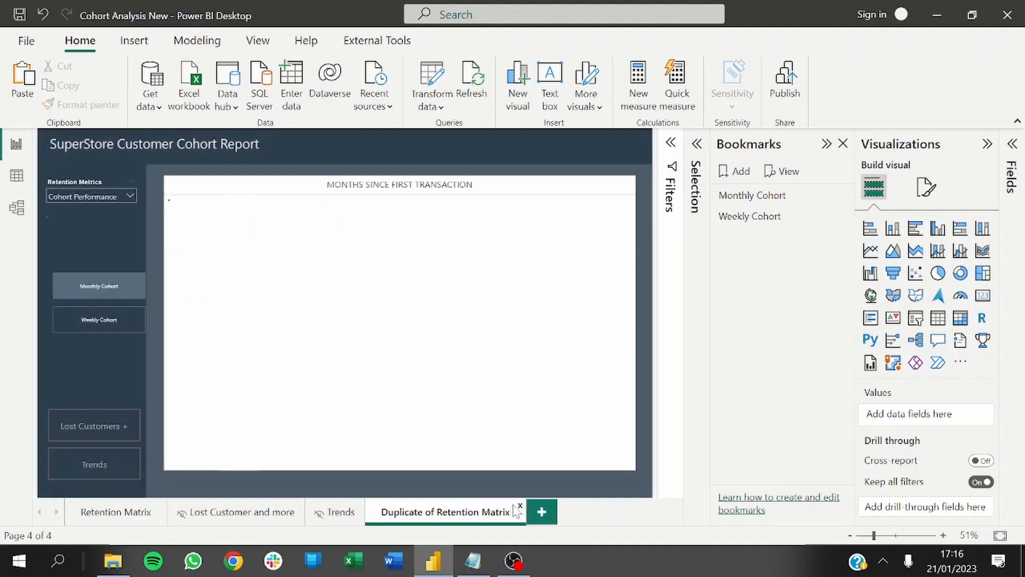
click(520, 511)
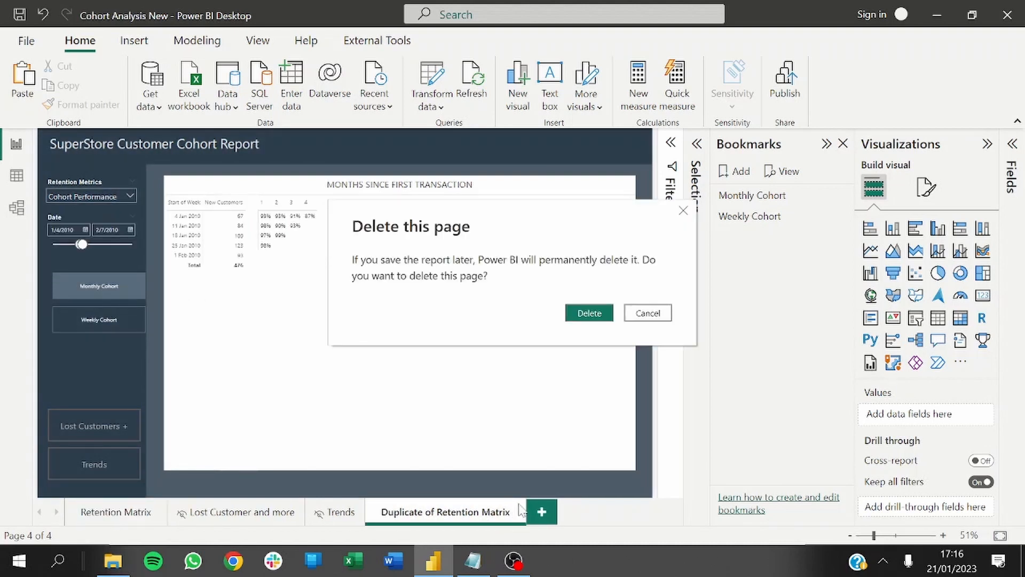
click(589, 312)
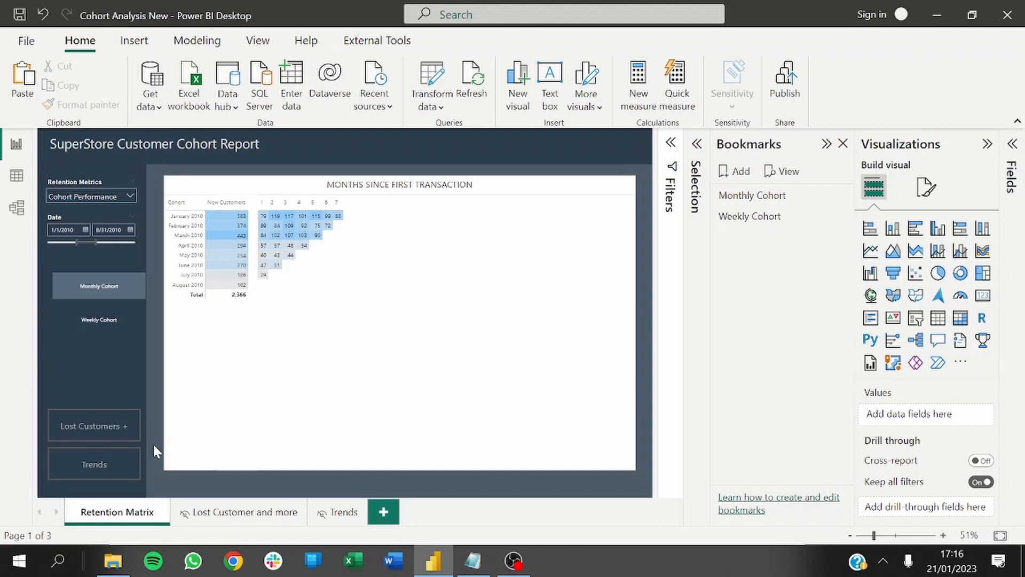
- Nudge the highlighted Monthly Cohort button slightly to the right so it meets the sidebar's edge
click(115, 280)
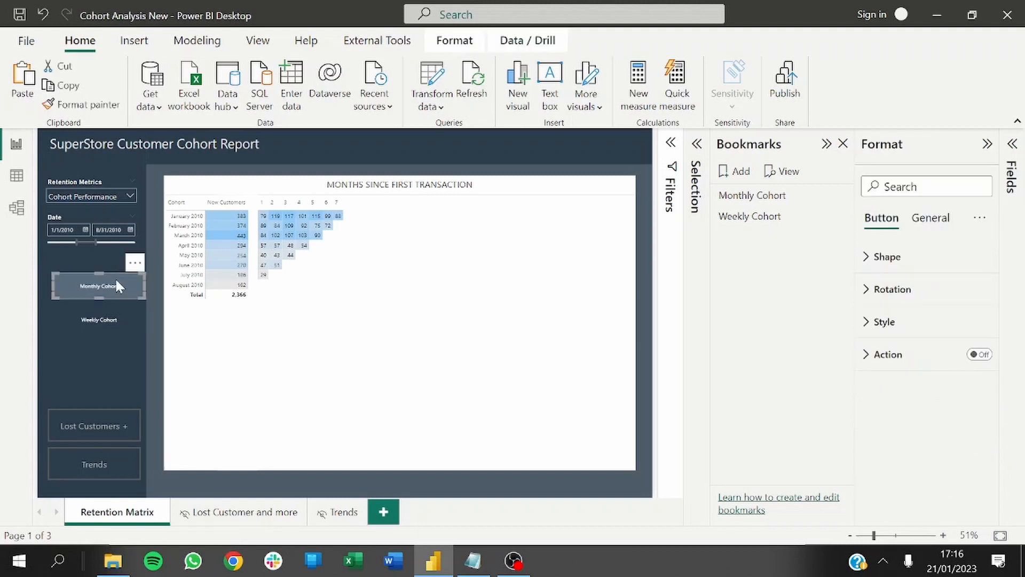
key(Right)
key(Right)
key(Right)
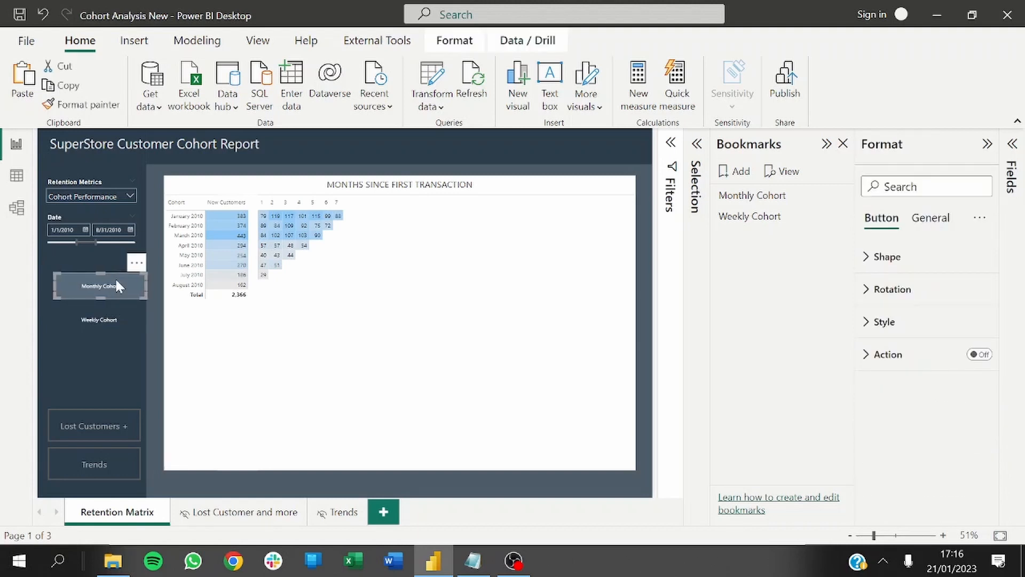
click(158, 308)
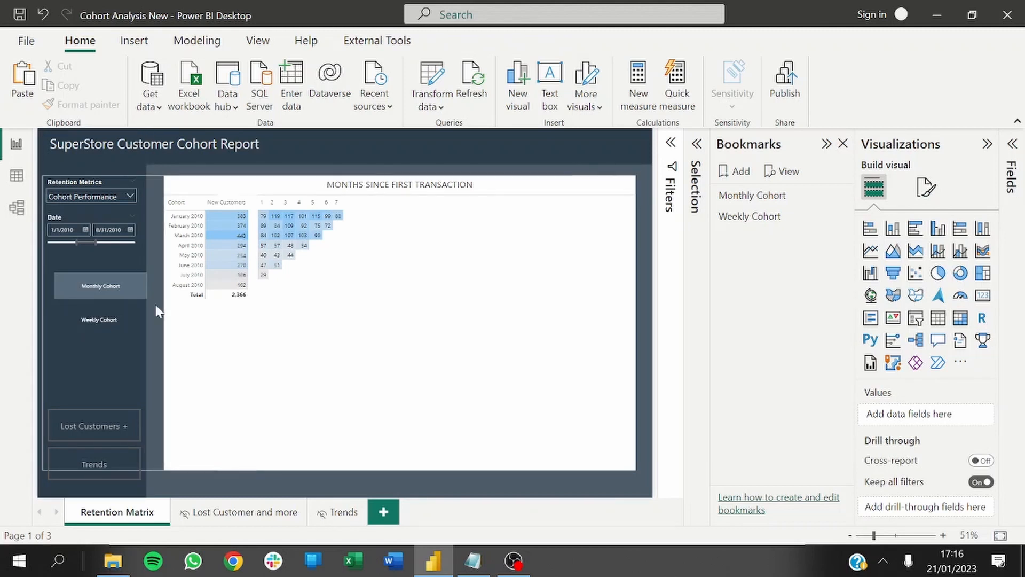
- Switch to the weekly view and nudge its highlighted Weekly Cohort button slightly to the right
ctrl+click(110, 313)
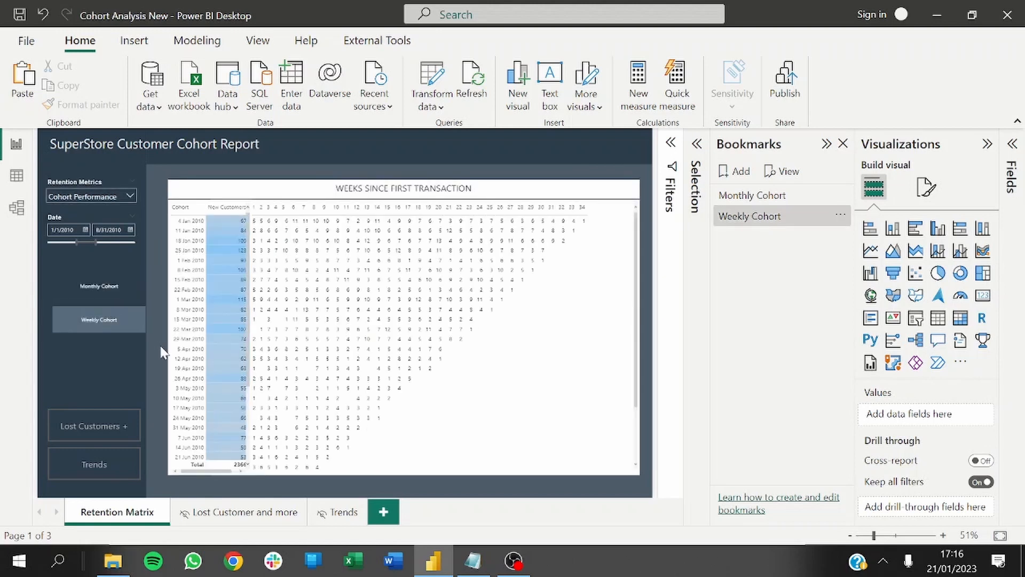
click(120, 315)
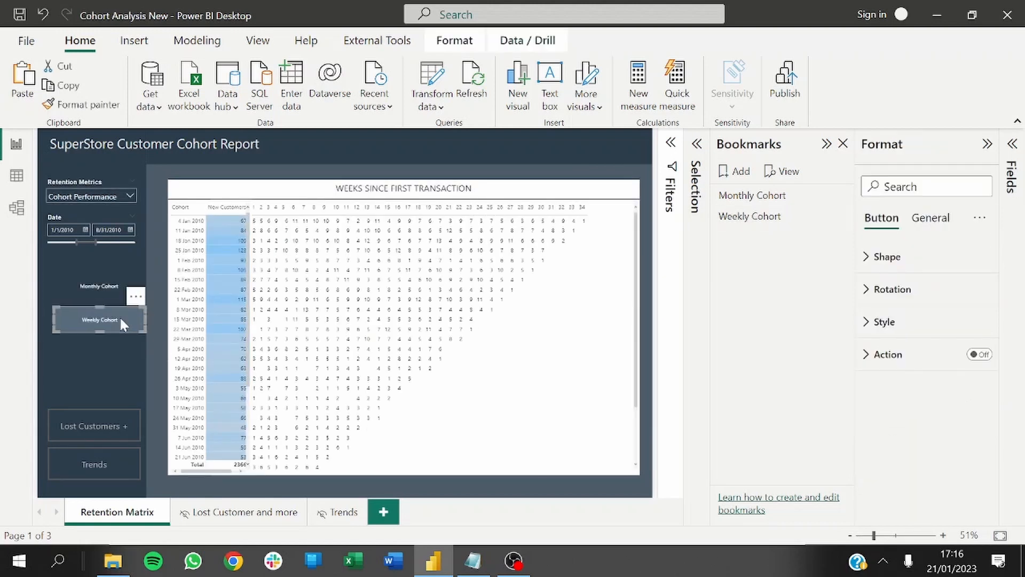
click(165, 352)
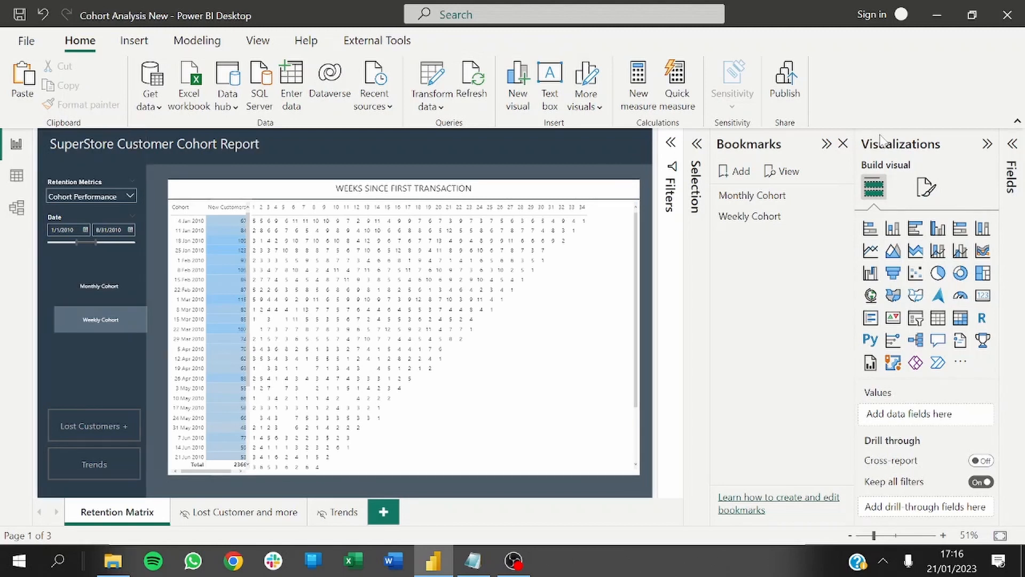
- Collapse the bookmarks list and the ribbon for more canvas space, and test switching to the monthly view and back to weekly
click(827, 144)
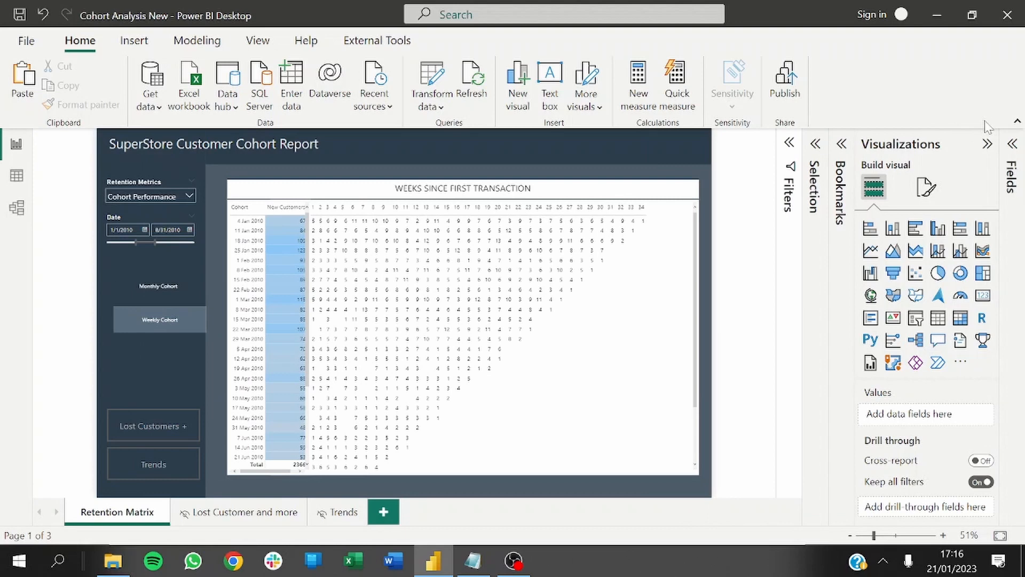
click(1016, 121)
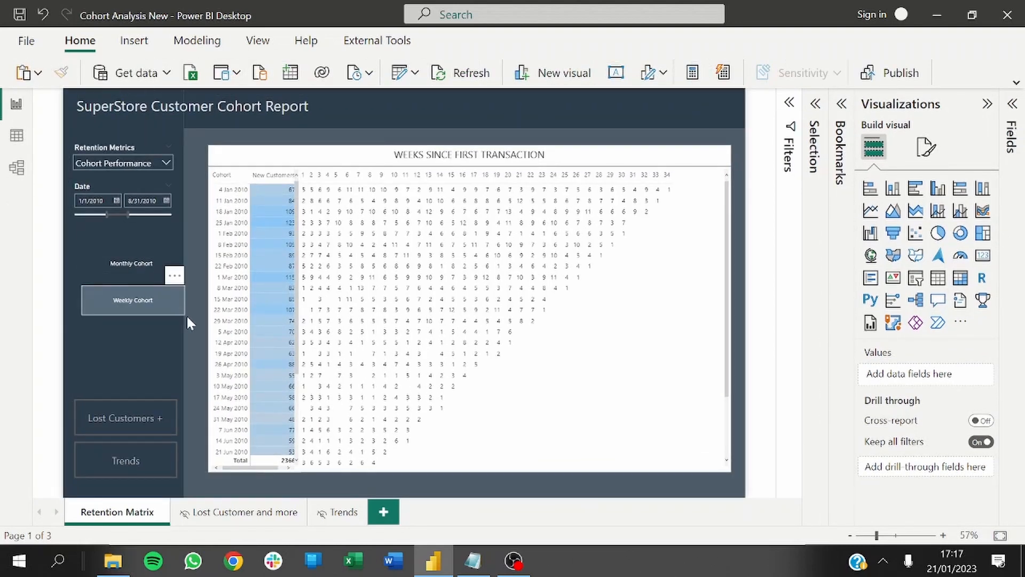
click(129, 275)
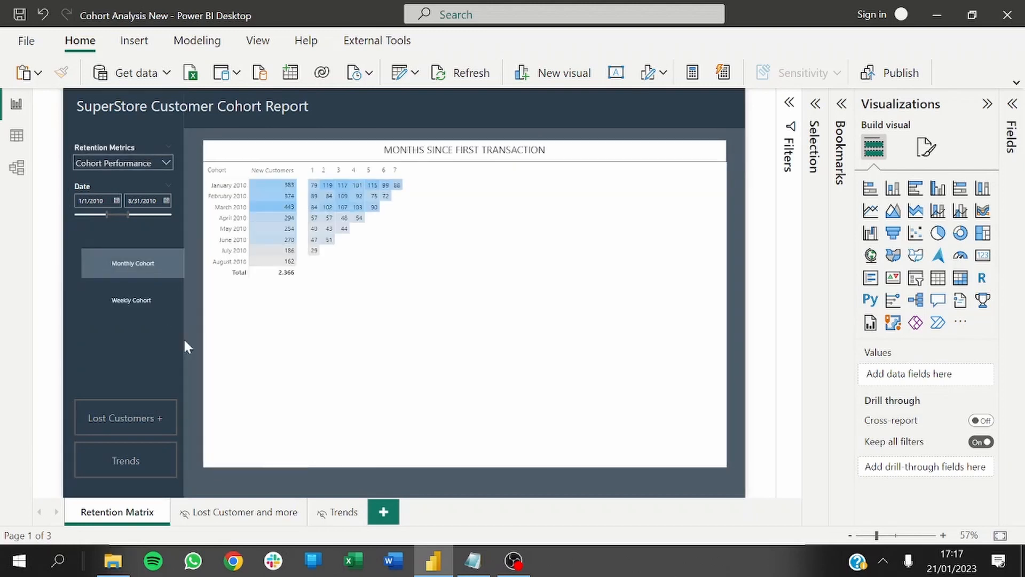
click(137, 308)
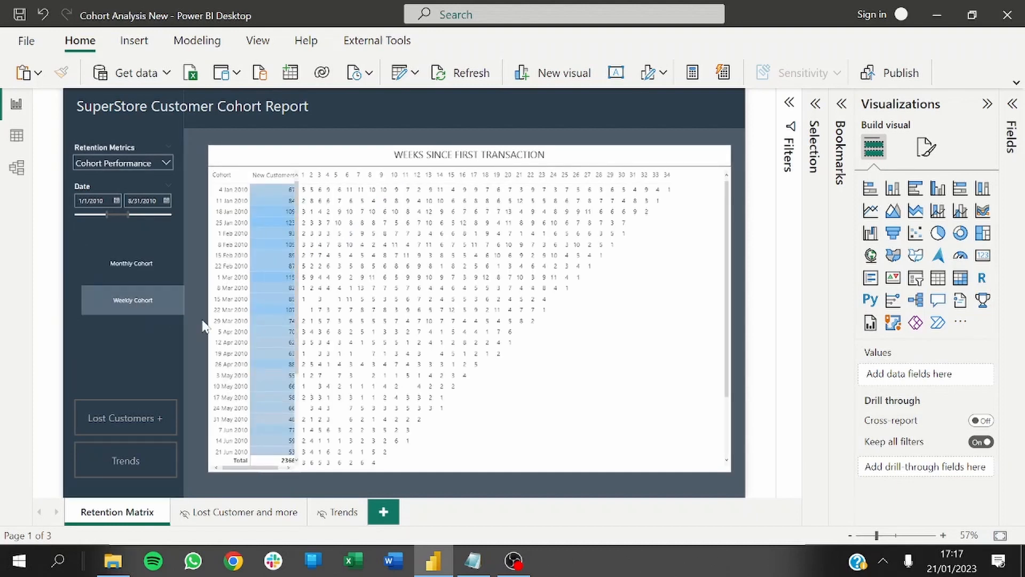
- Follow the Lost Customers + link to its page and examine the charts with the Visualizations area collapsed
ctrl+click(133, 422)
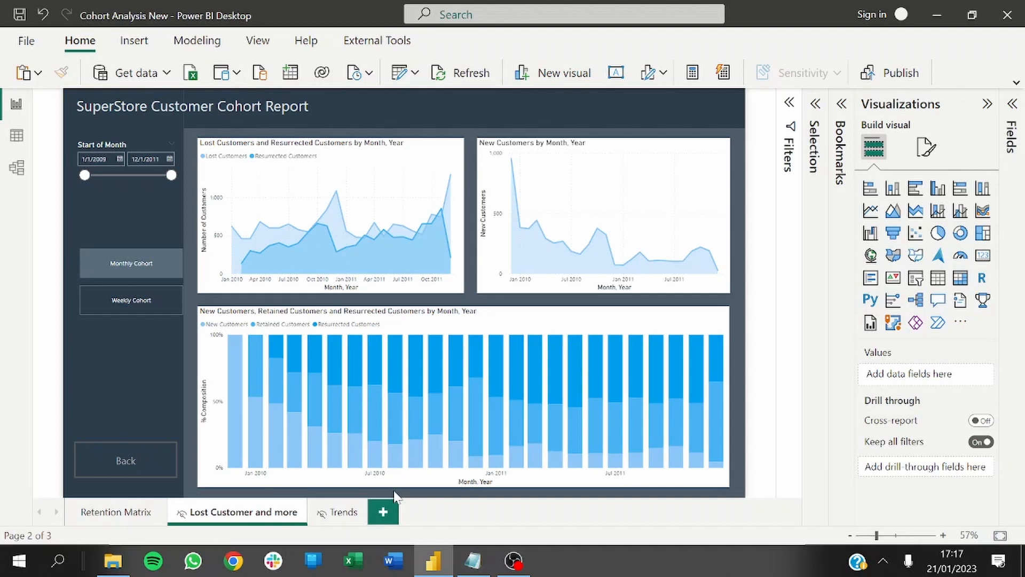
click(985, 104)
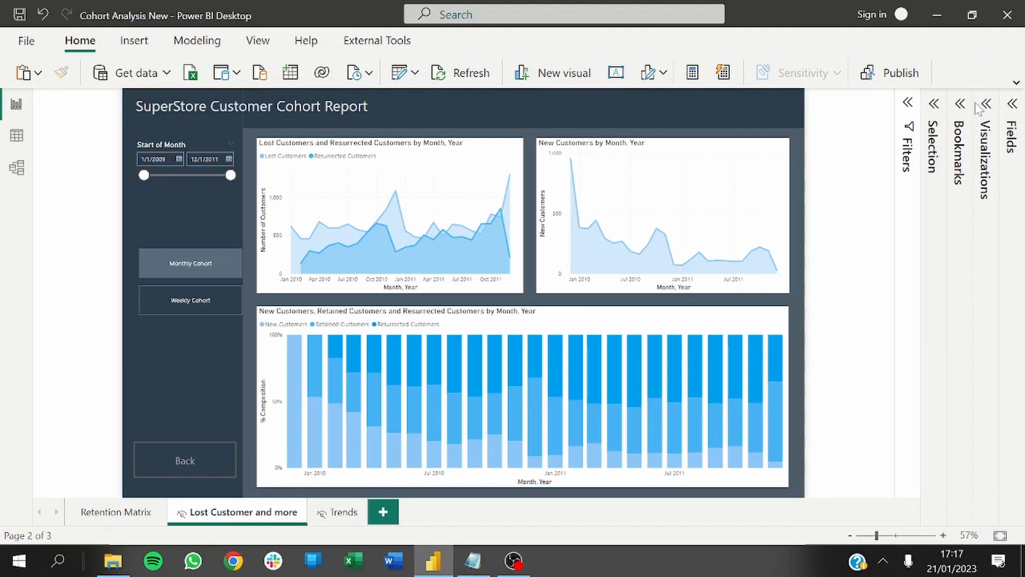
click(307, 290)
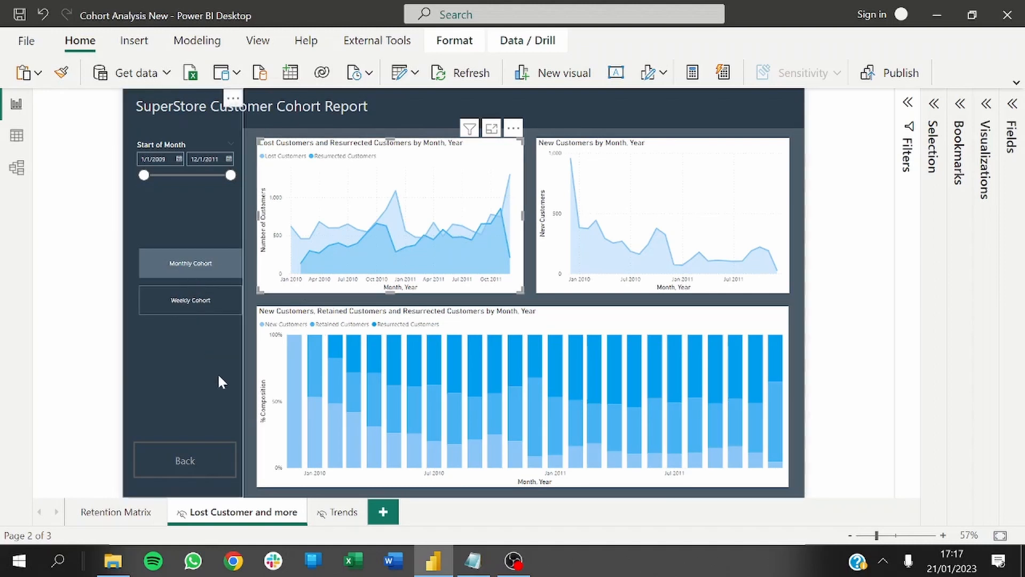
- Return to the Retention Matrix page and switch from the weekly to the monthly cohort view
click(94, 514)
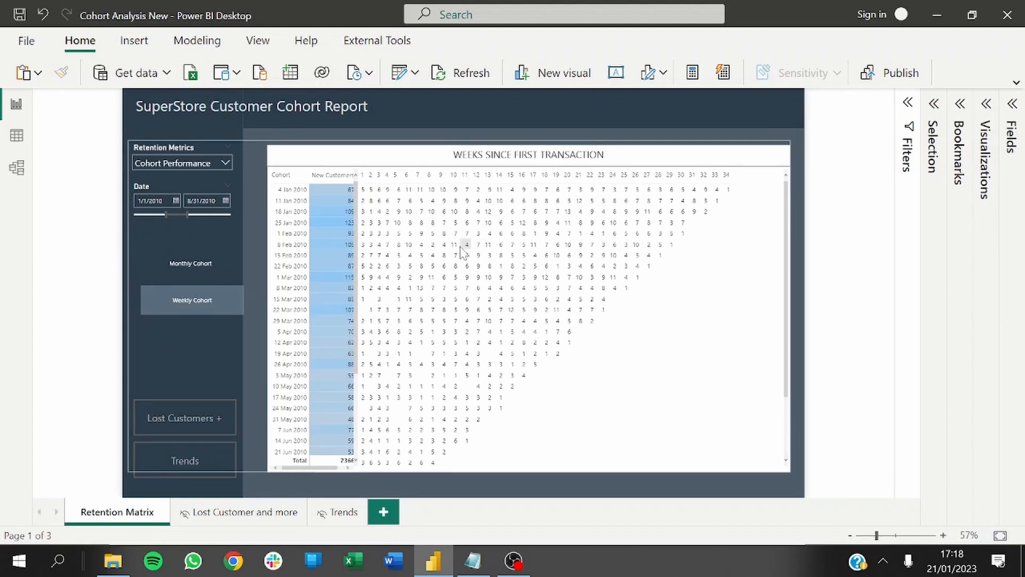
mouse_move(534, 202)
click(204, 267)
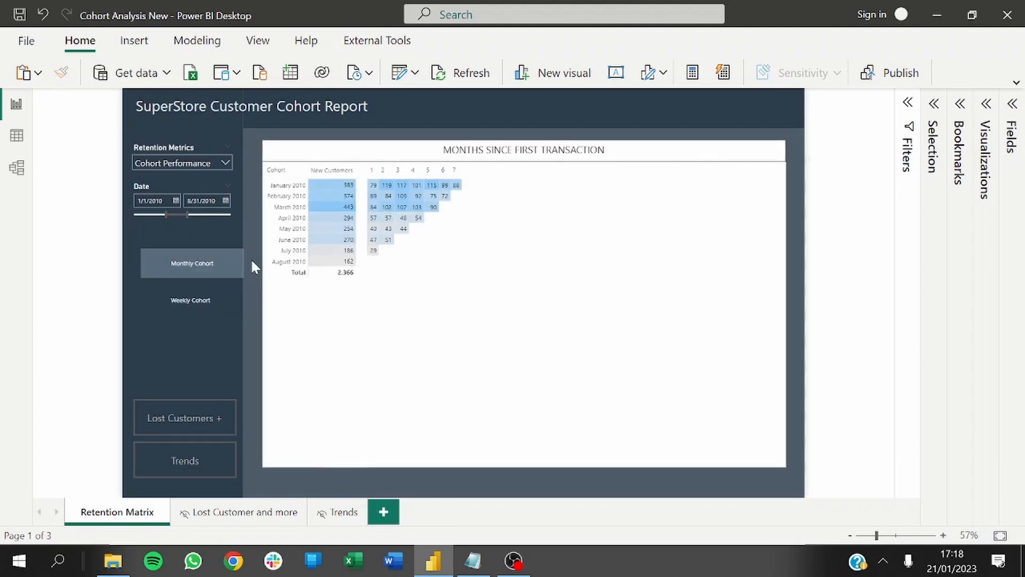